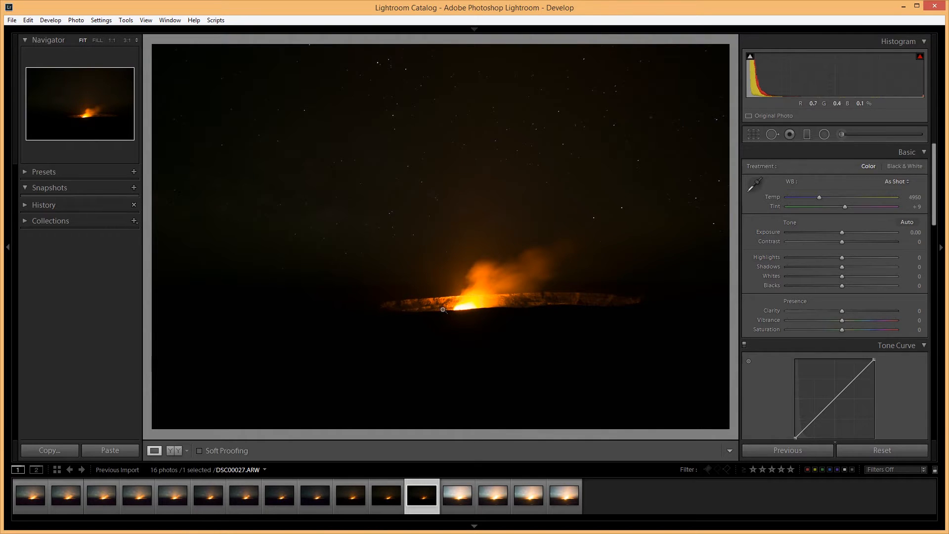
Step: Compare the bright frame after DSC00027.ARW with the first few exposures in the series, ending on DSC00016.ARW
left_click(452, 498)
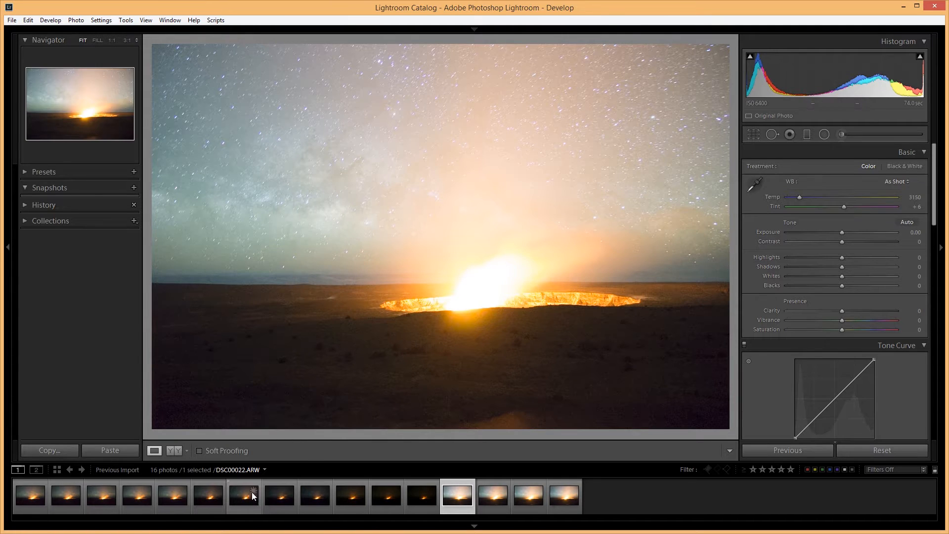
left_click(41, 493)
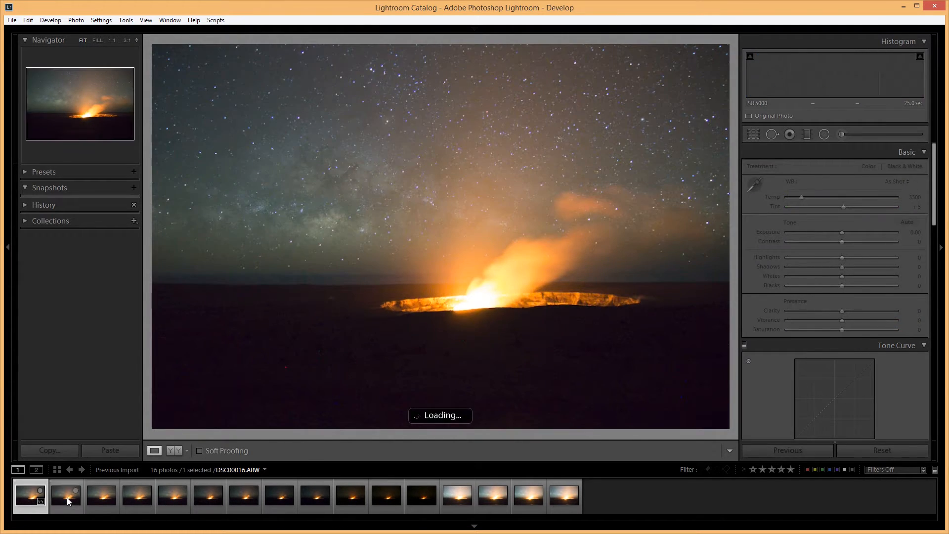
left_click(68, 498)
left_click(97, 499)
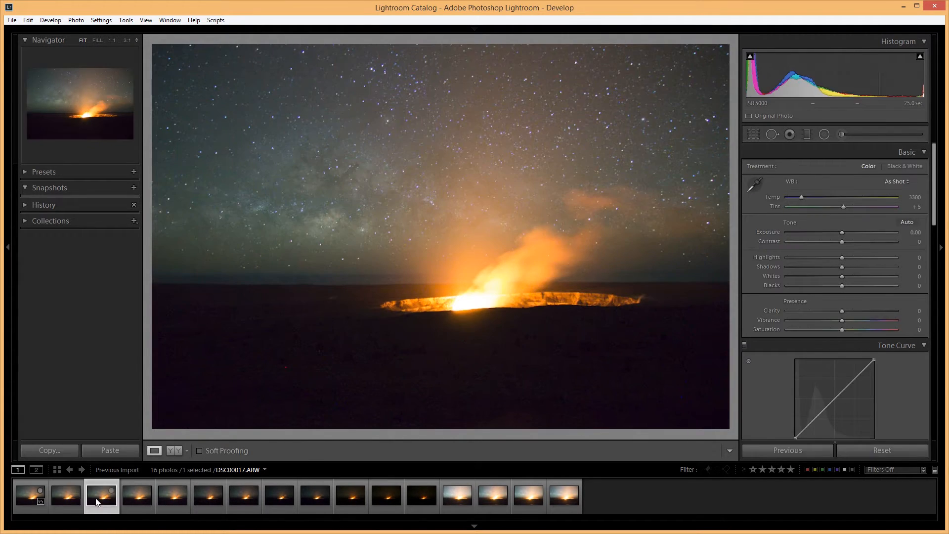
left_click(131, 497)
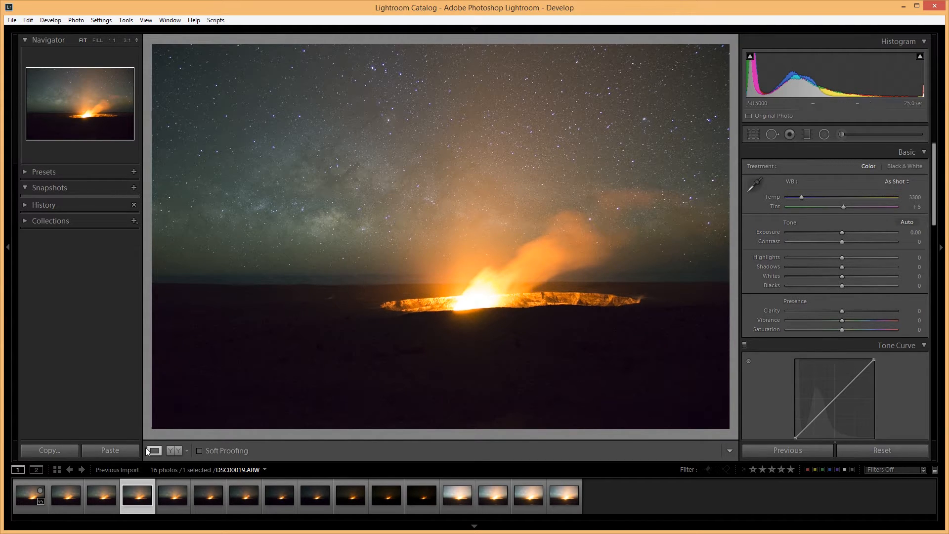
left_click(66, 494)
left_click(28, 490)
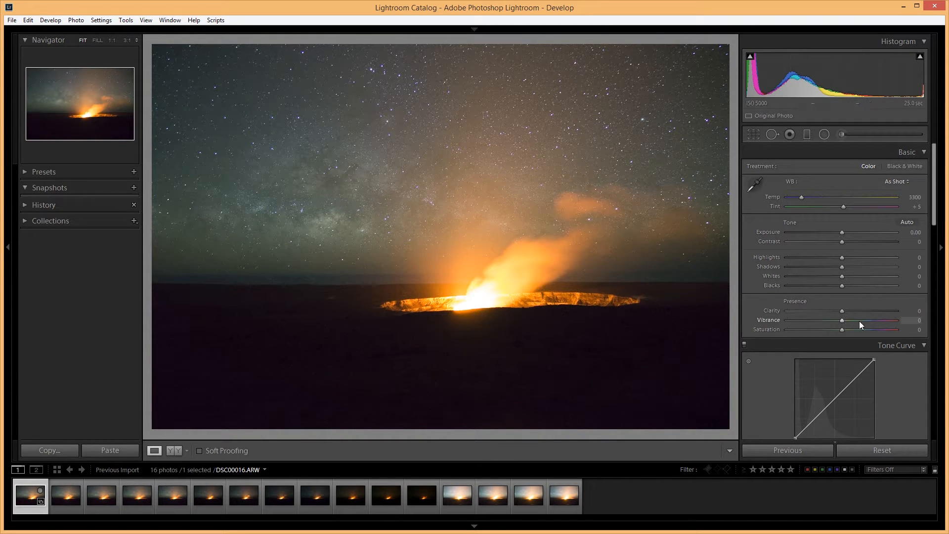
Step: Push Vibrance and Saturation to +100, balance the colour at Temp 3131 and Tint +18, and reset Vibrance and Saturation to 0
left_click_drag(860, 320, 902, 329)
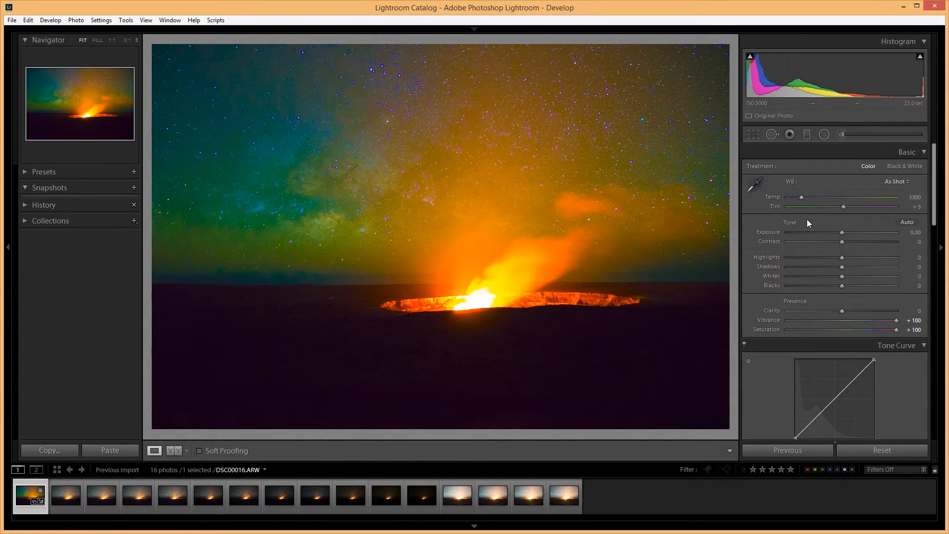
left_click_drag(802, 196, 799, 198)
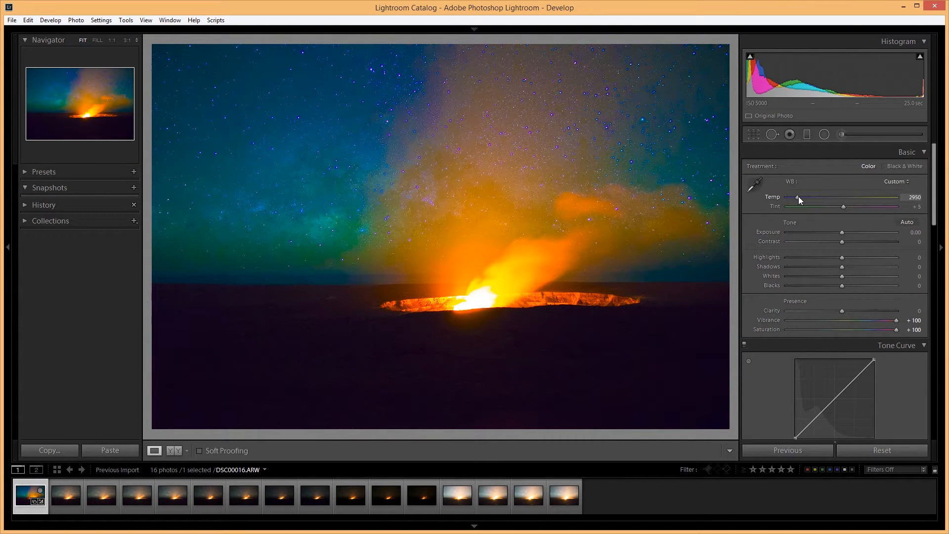
left_click_drag(844, 206, 801, 199)
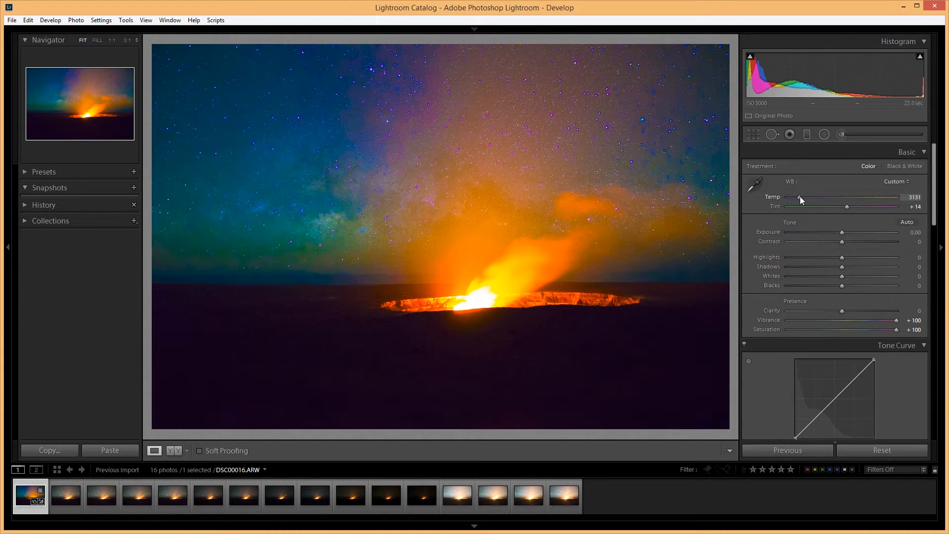
left_click_drag(846, 207, 847, 206)
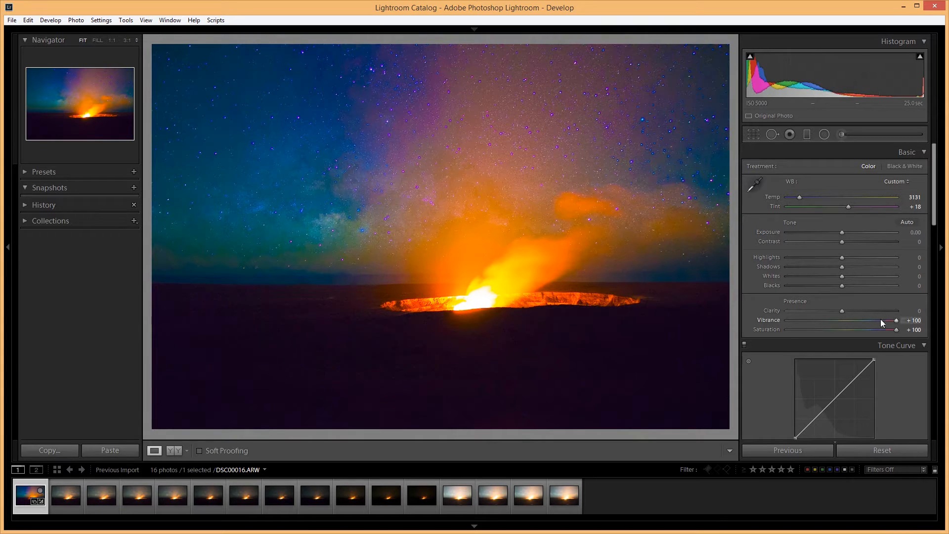
double_click(895, 321)
double_click(895, 330)
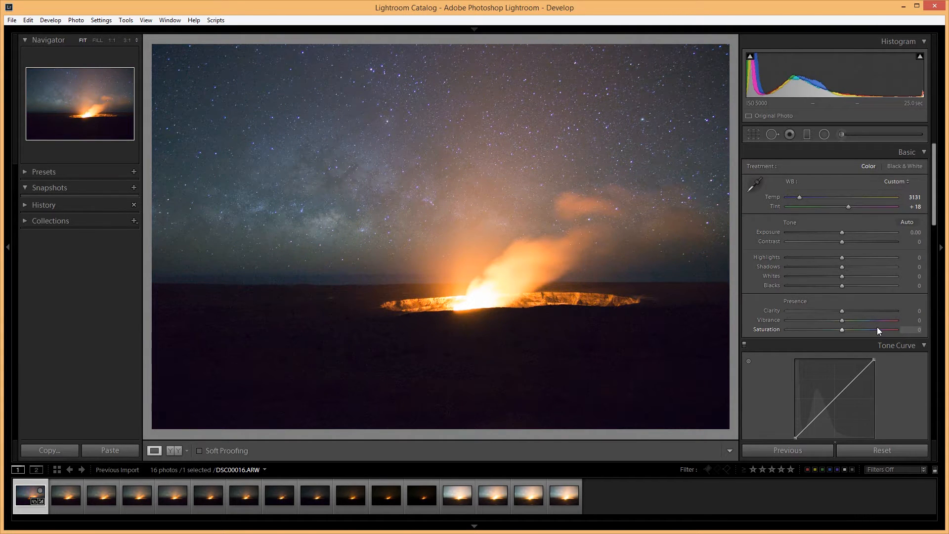
Step: Adjust DSC00016.ARW with Vibrance +20, Shadows +29, Blacks +44 and Contrast +7
left_click(853, 322)
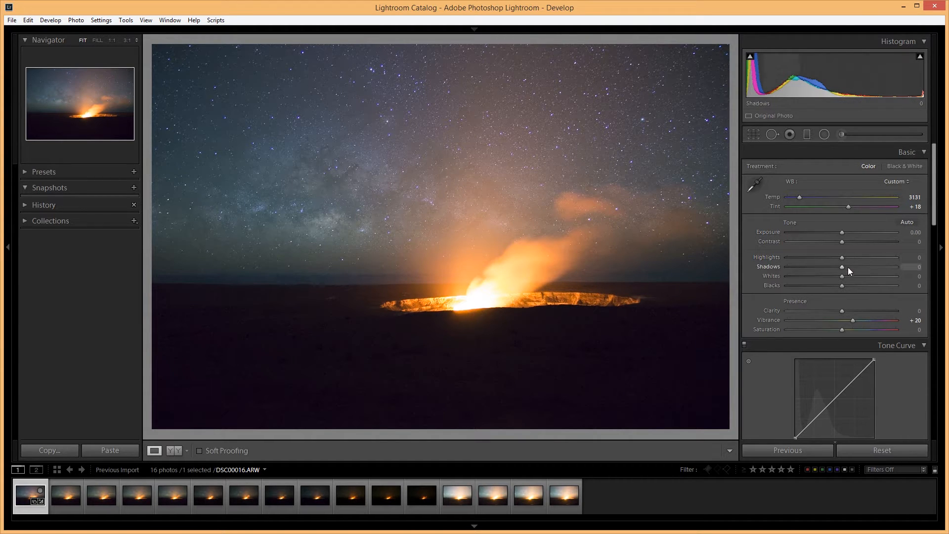
left_click_drag(849, 265, 862, 265)
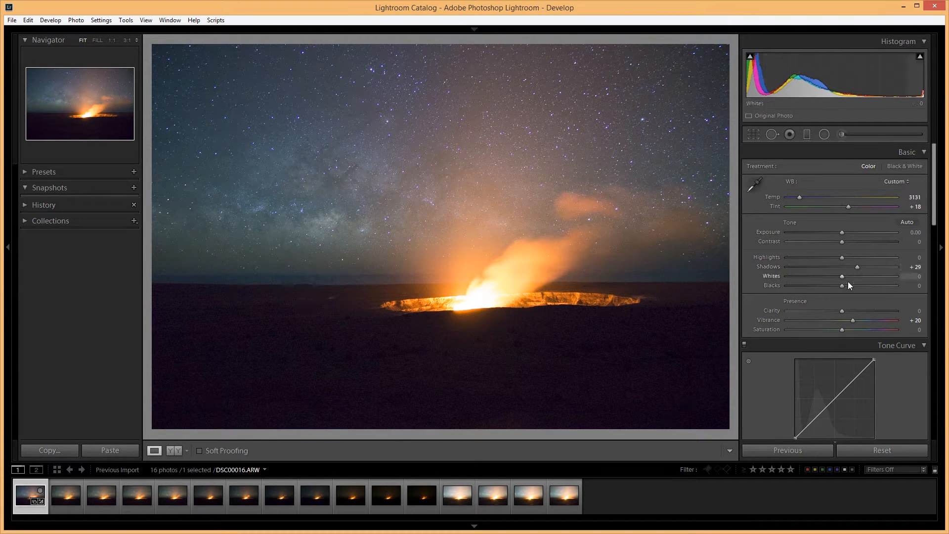
left_click_drag(847, 283, 869, 285)
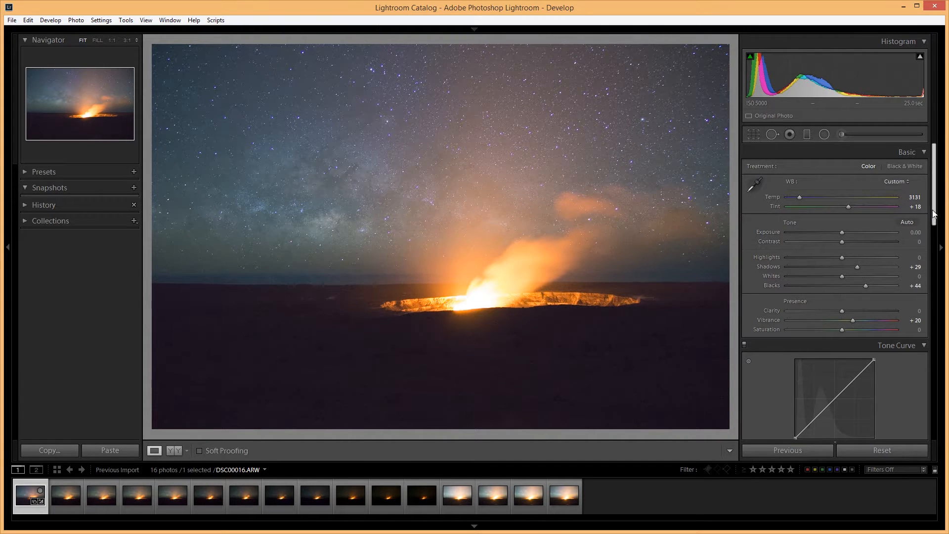
scroll(927, 219, "down", 3)
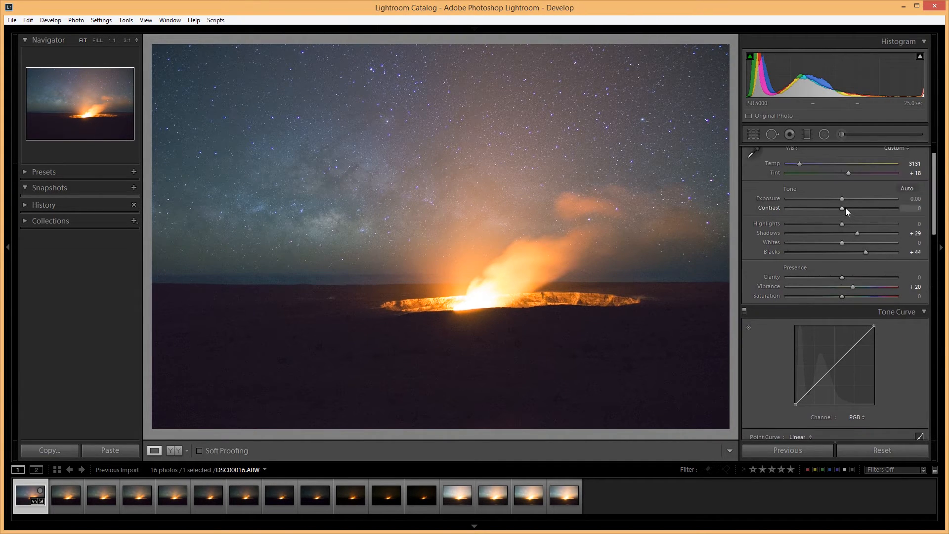
left_click_drag(847, 208, 847, 208)
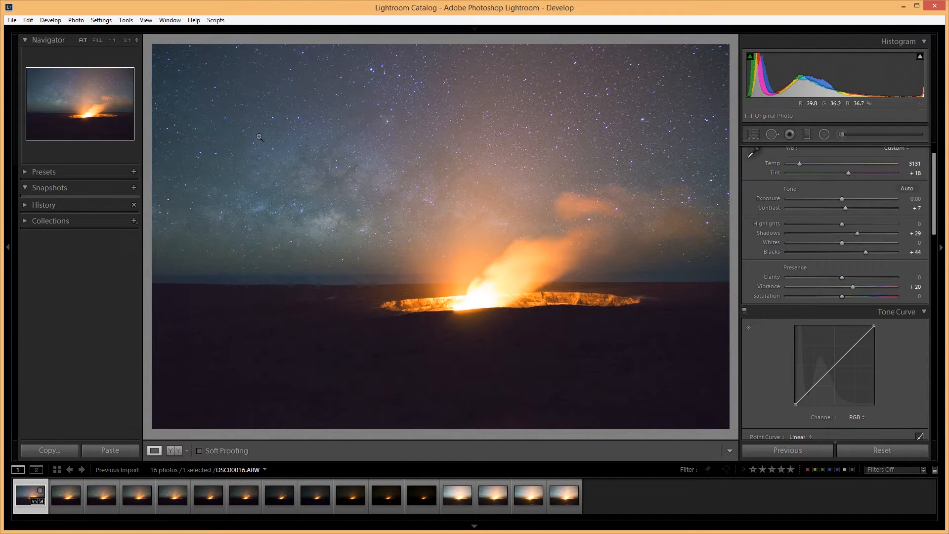
Step: Try the Strong Contrast point curve on the photo's tone curve
left_click_drag(928, 196, 927, 235)
left_click(797, 314)
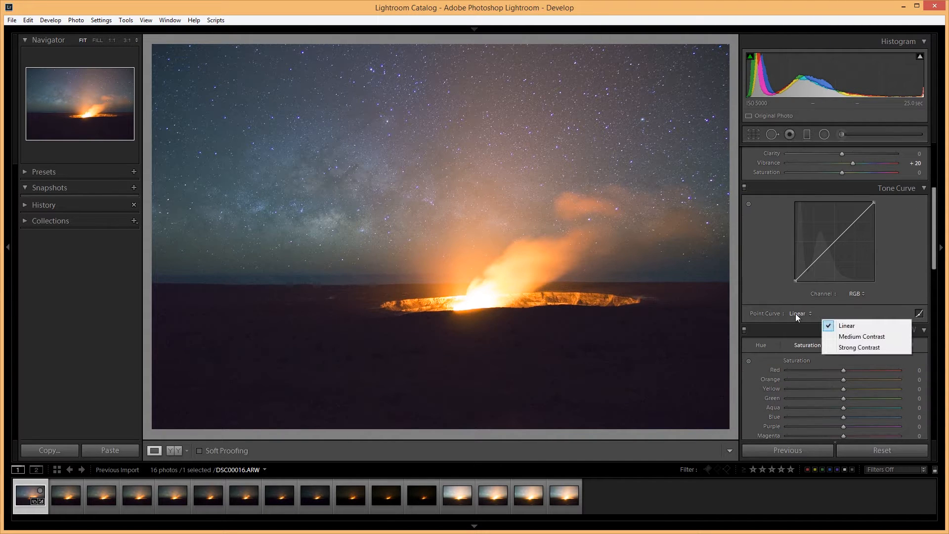
left_click(860, 347)
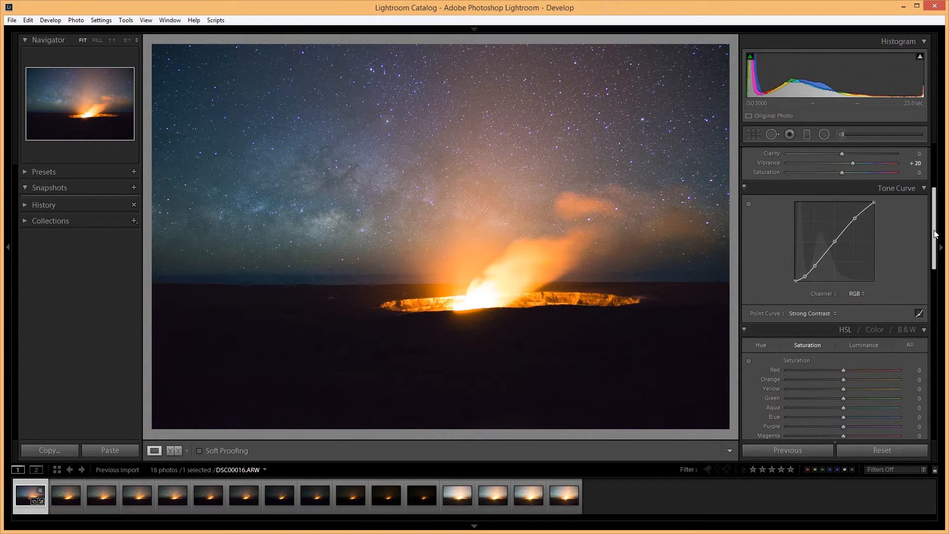
Step: Correct the lens vignetting manually with an Amount of +36 and a Midpoint of 19
scroll(917, 297, "down", 5)
scroll(912, 316, "down", 5)
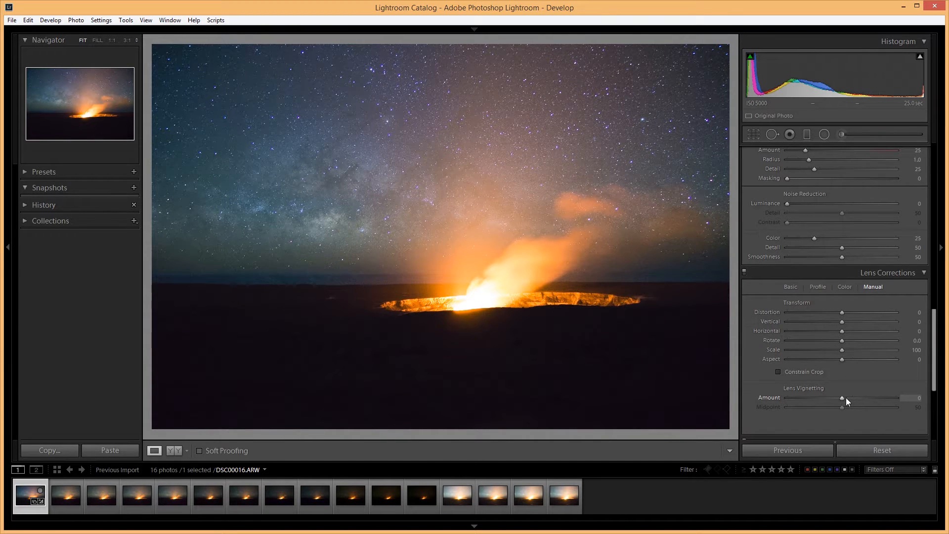
left_click_drag(846, 398, 866, 399)
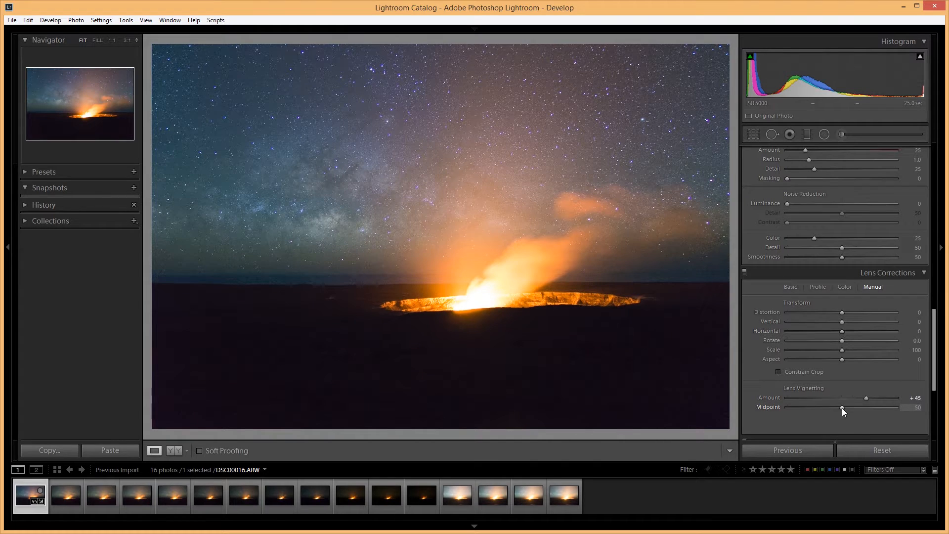
left_click_drag(833, 410, 826, 408)
left_click_drag(826, 409, 809, 408)
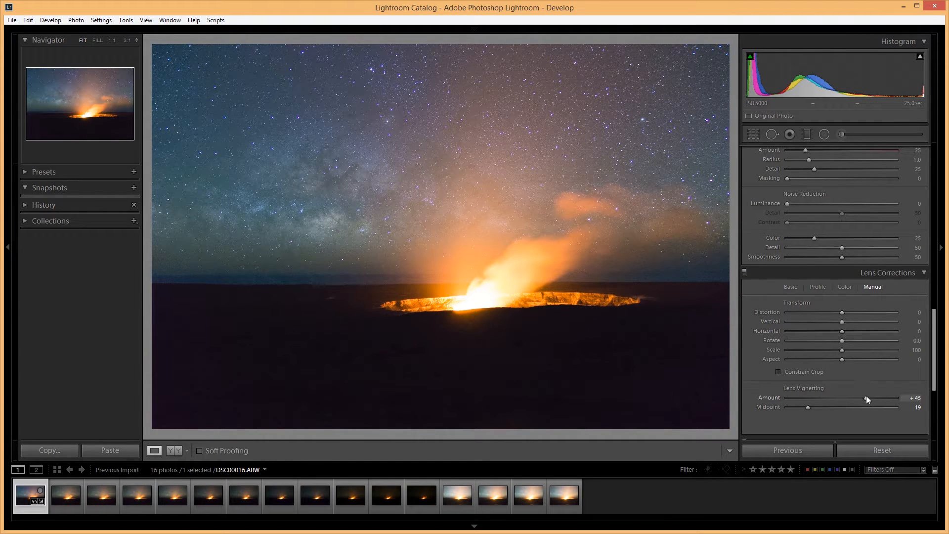
left_click_drag(863, 398, 861, 399)
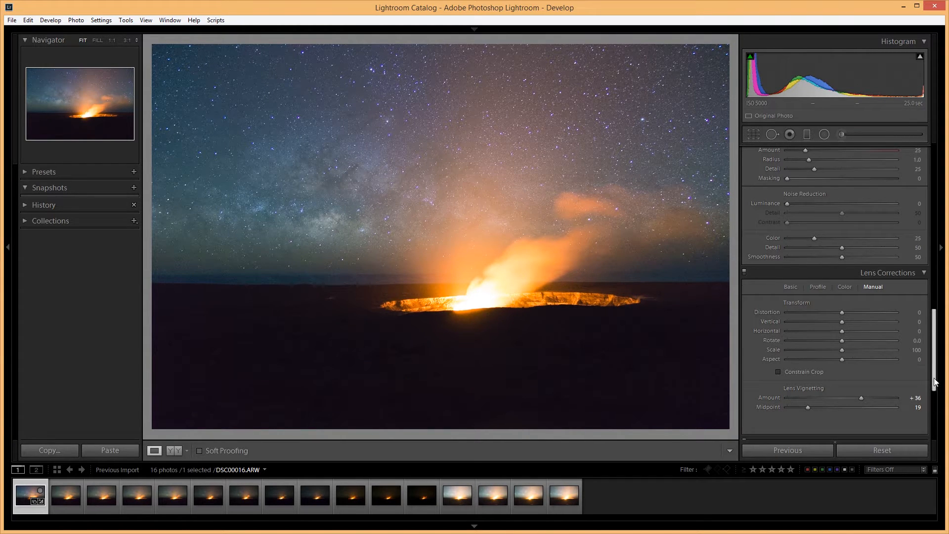
Step: Return the tone curve's point curve to Linear
left_click_drag(935, 381, 912, 185)
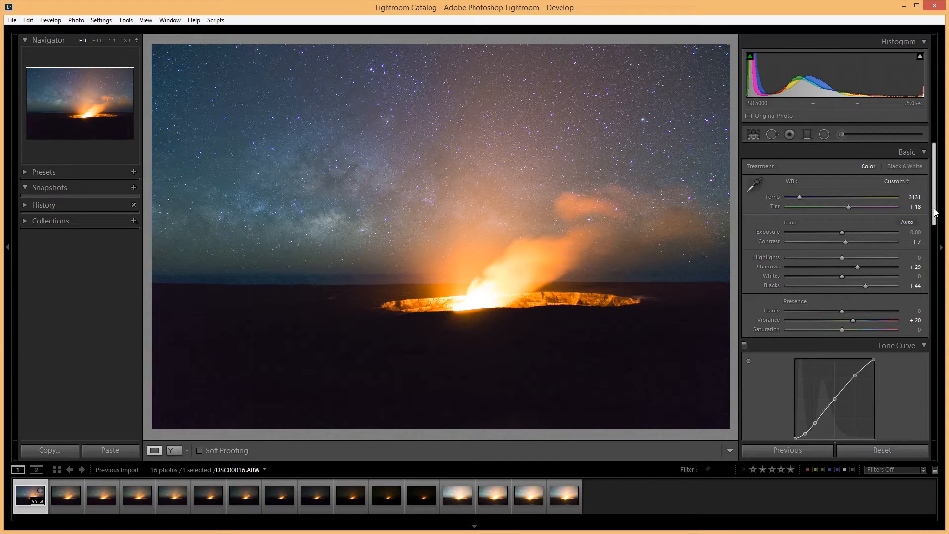
left_click_drag(931, 210, 924, 245)
left_click(821, 337)
left_click(840, 349)
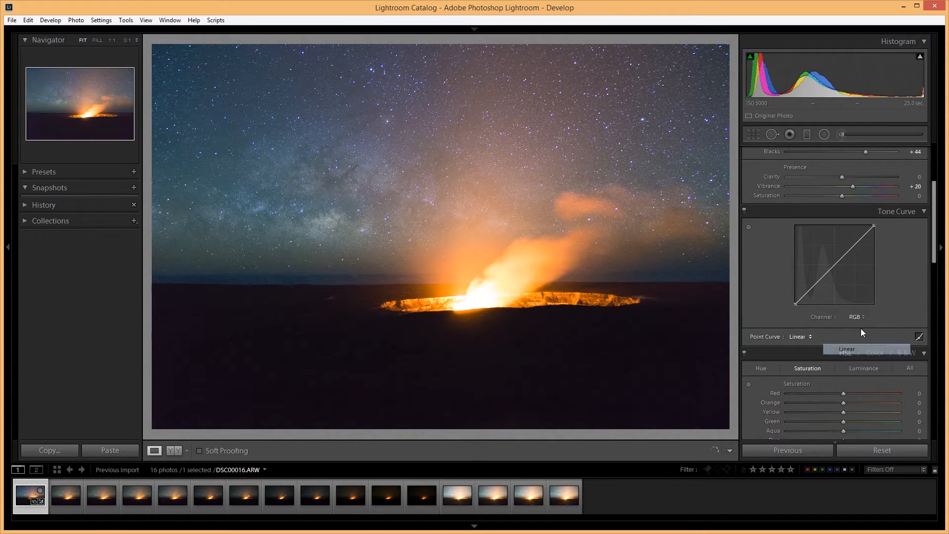
left_click_drag(934, 252, 935, 215)
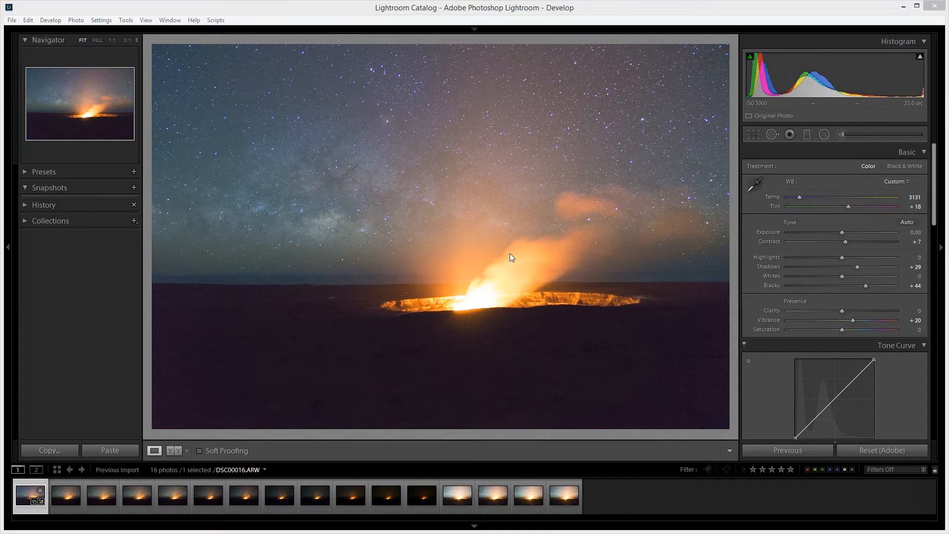
Step: Copy the develop settings of DSC00016.ARW, paste them onto all 16 photos in the series, and clear the selection
key("ctrl+shift+c")
left_click(497, 373)
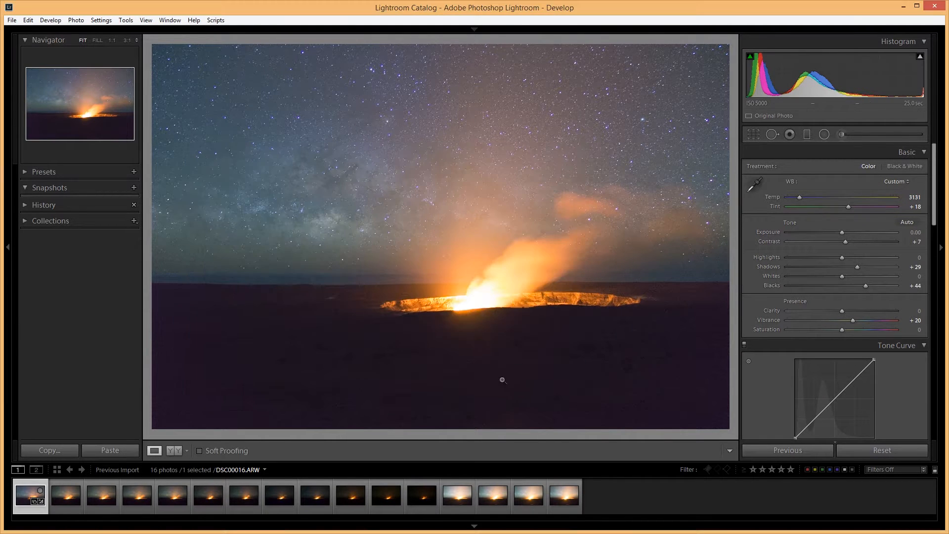
left_click(554, 491, "shift")
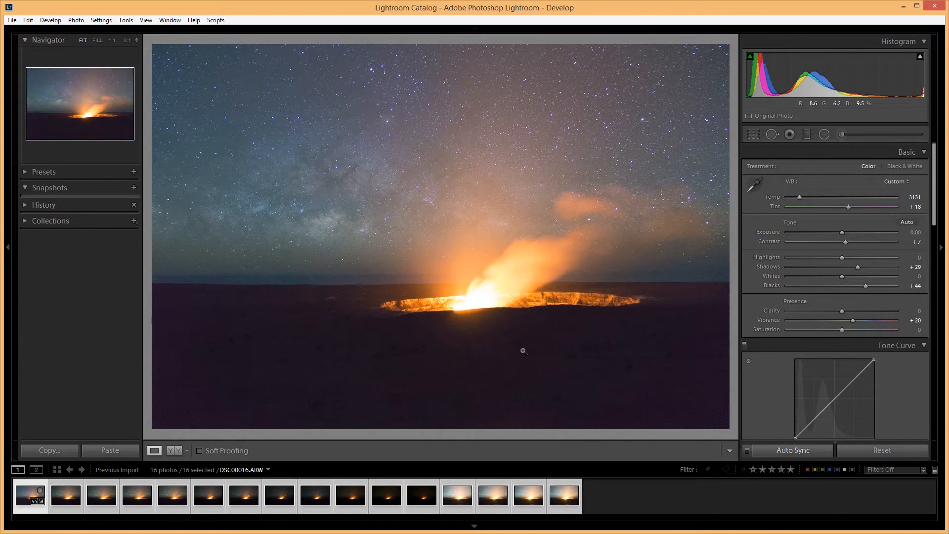
key("ctrl+shift+v")
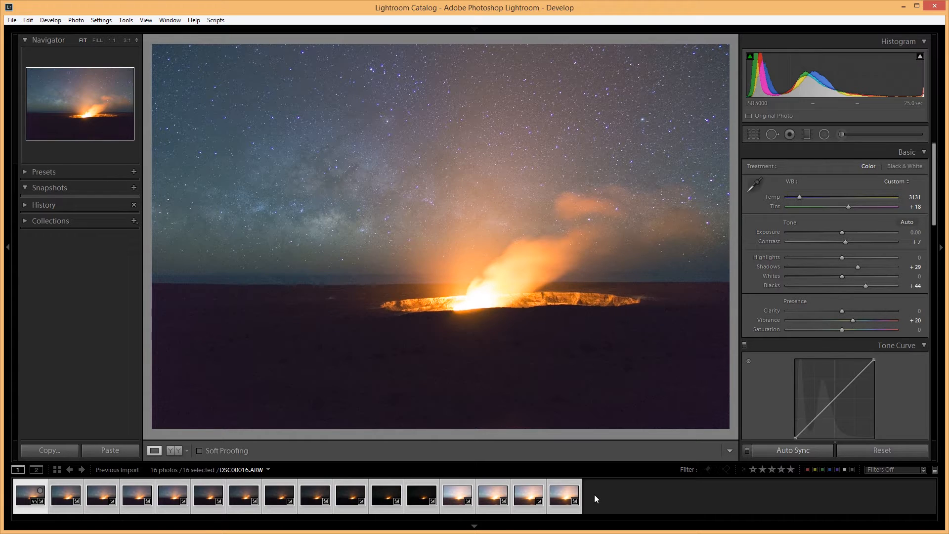
left_click(595, 495)
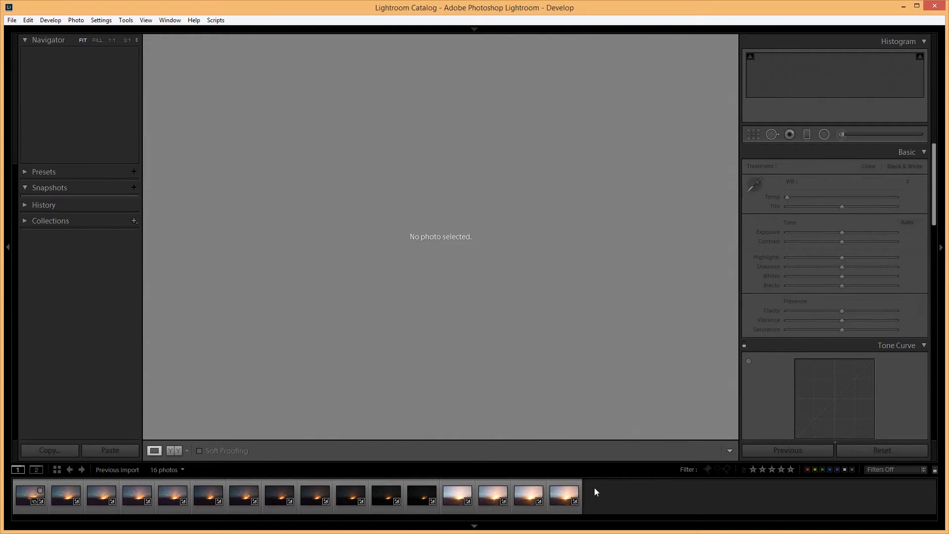
Step: Lower the Exposure of DSC00028.ARW to -0.93, copy its settings to the other three bright frames, and clear the selection
left_click(455, 497)
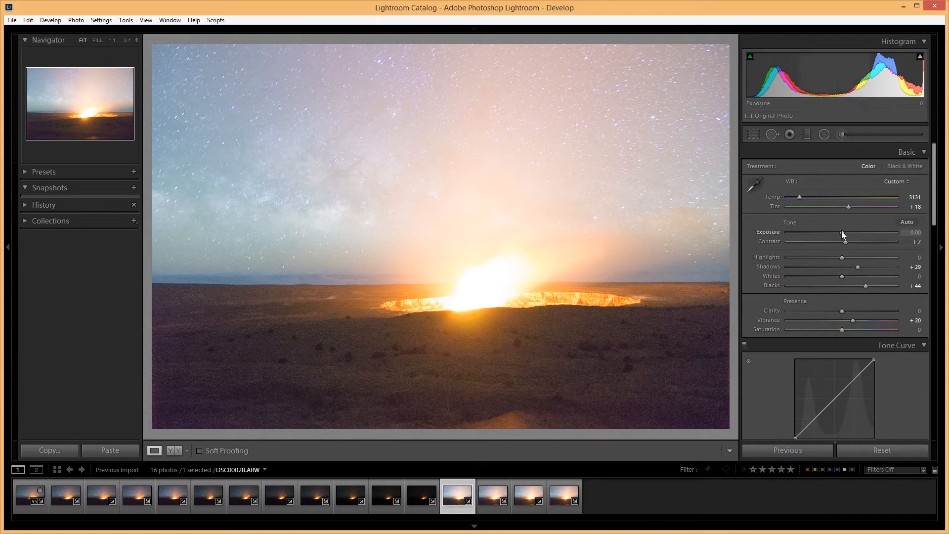
left_click_drag(841, 232, 831, 233)
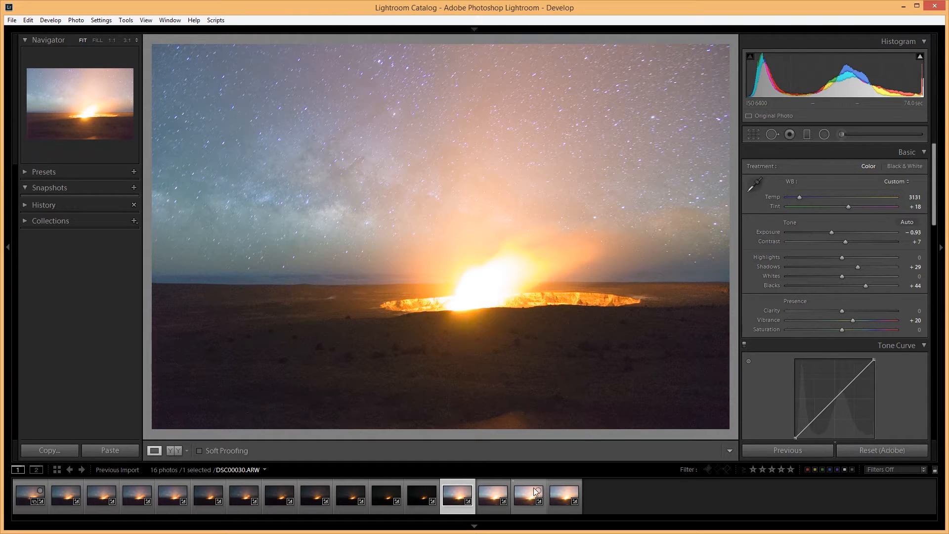
key("ctrl+shift+c")
left_click(495, 379)
left_click(559, 493, "shift")
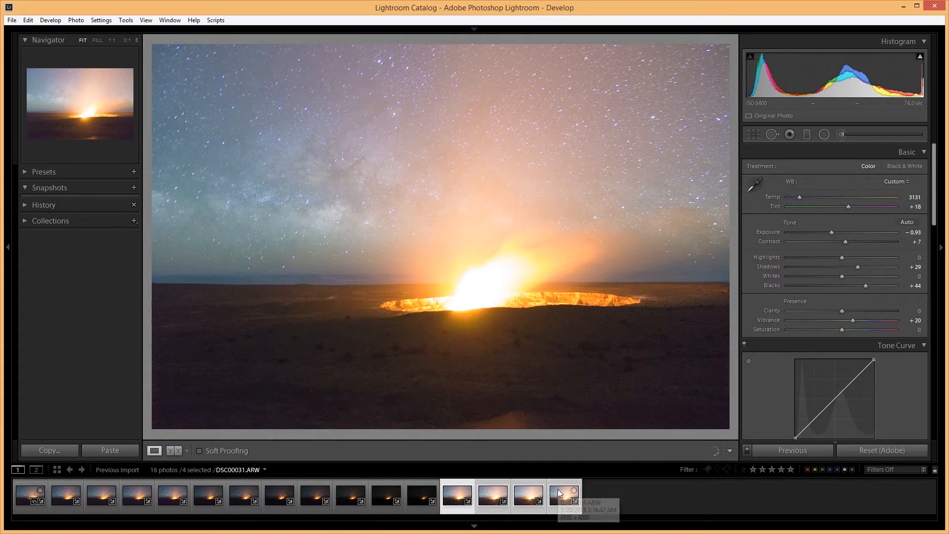
key("ctrl+shift+v")
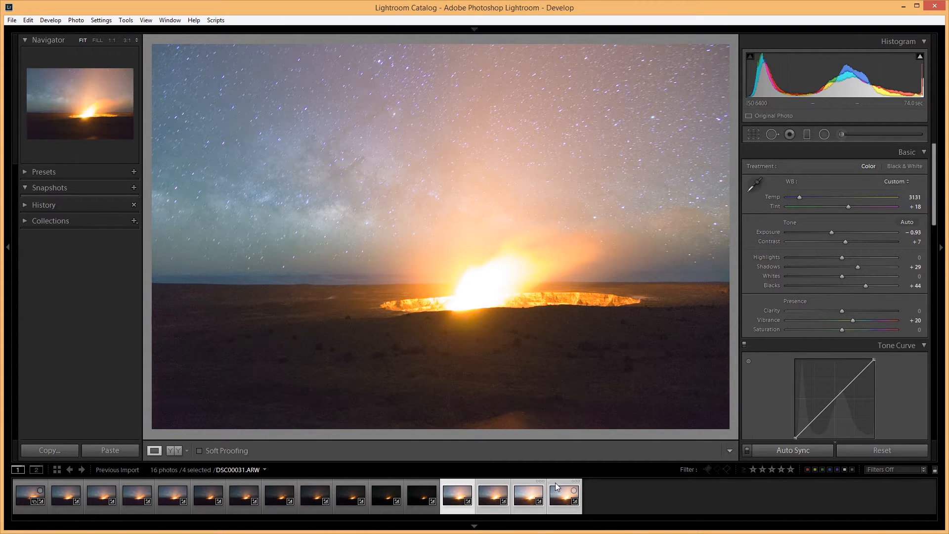
left_click(607, 499)
Step: Look through the dark and mid-exposure frames, select all 16 photos, and open them as layers in Photoshop
left_click(427, 489)
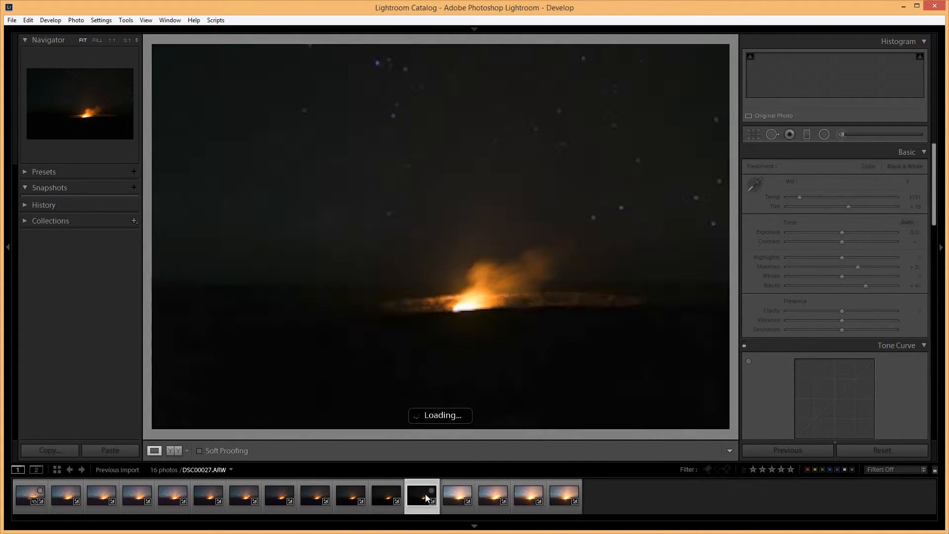
left_click(378, 494)
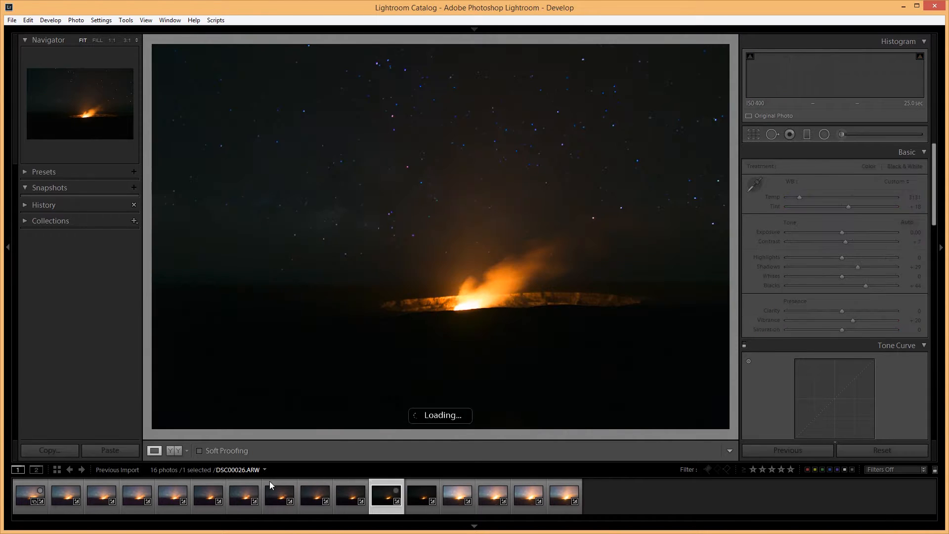
left_click(244, 493)
left_click(216, 494)
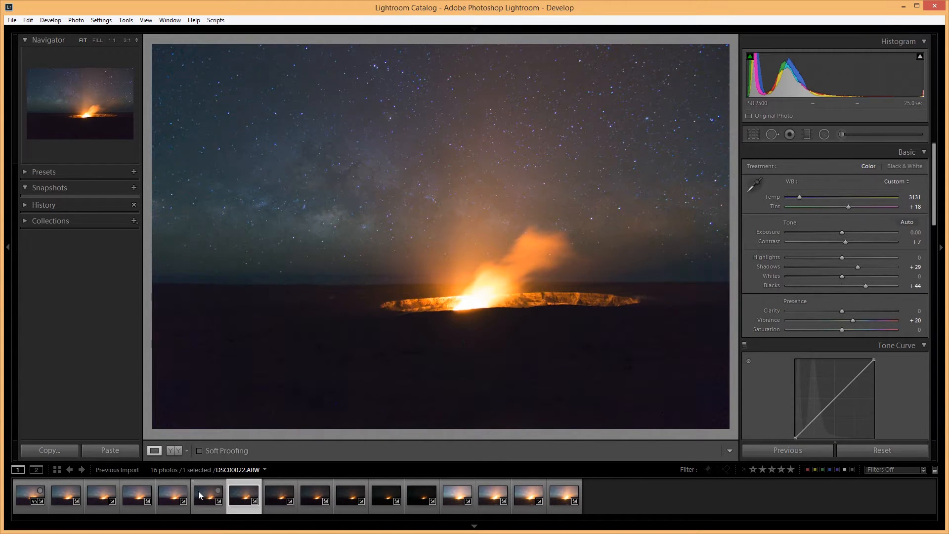
left_click(132, 492)
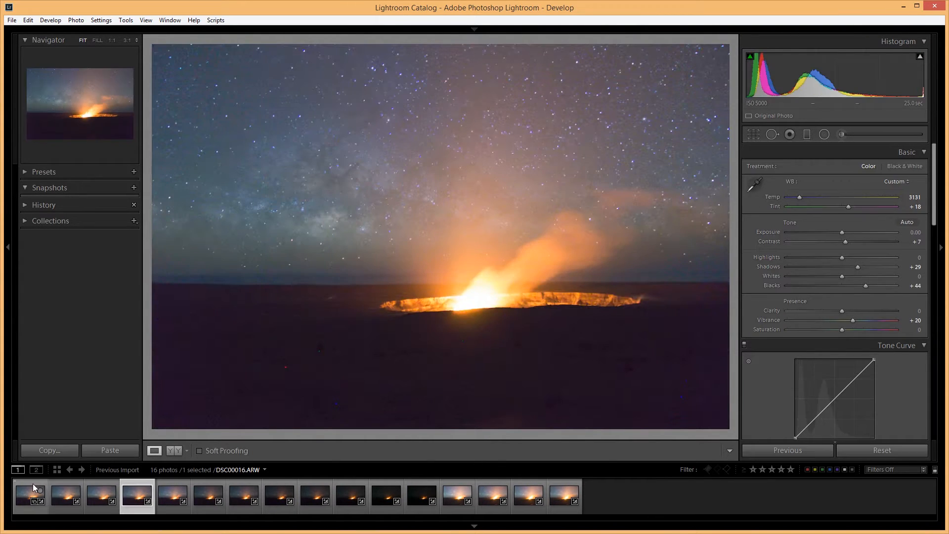
left_click(31, 496)
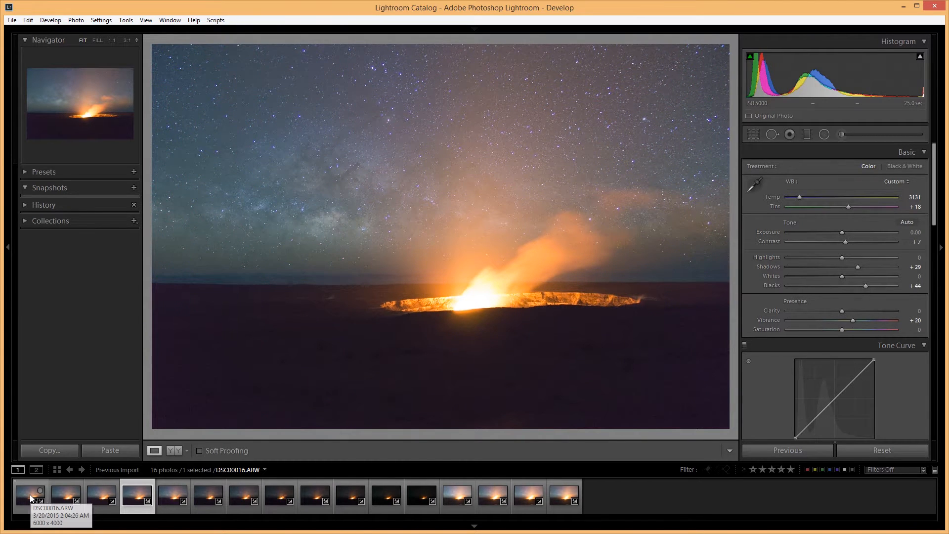
left_click(567, 496, "shift")
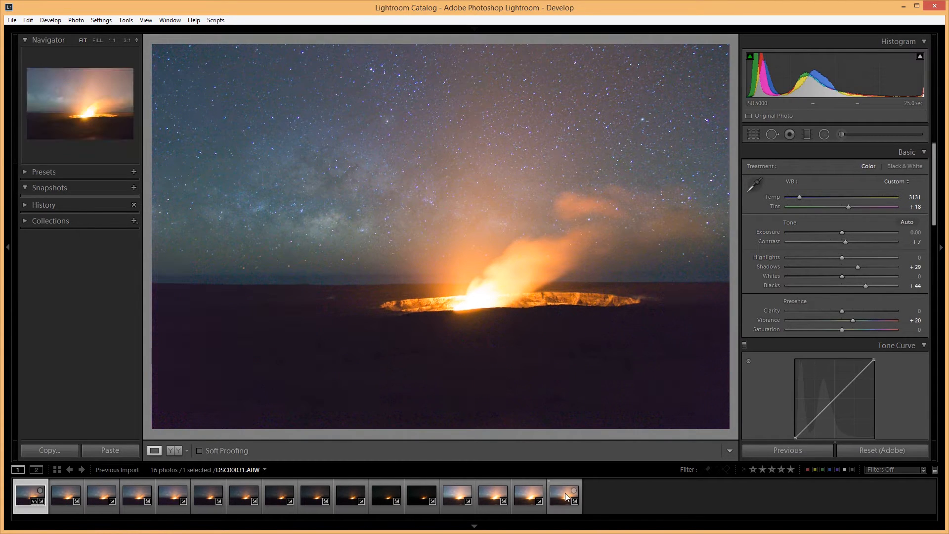
right_click(566, 496)
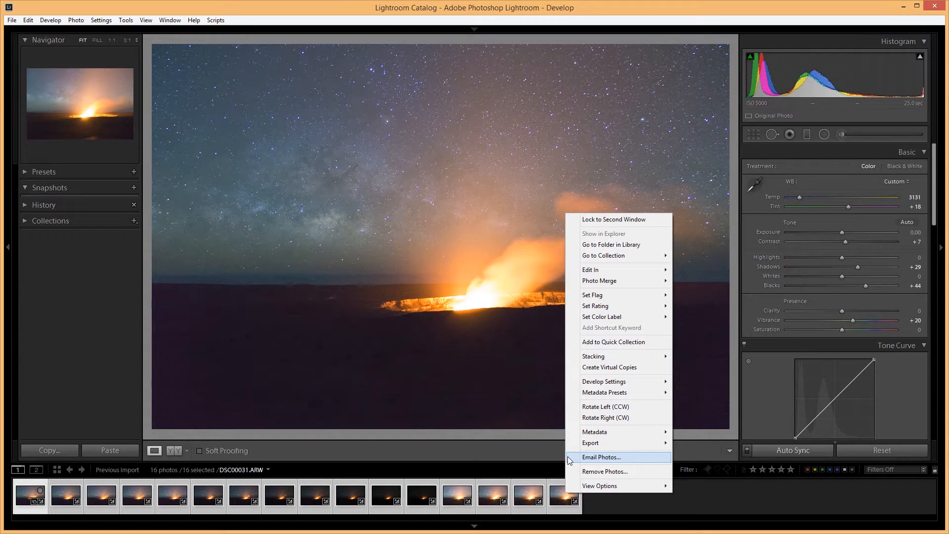
mouse_move(644, 271)
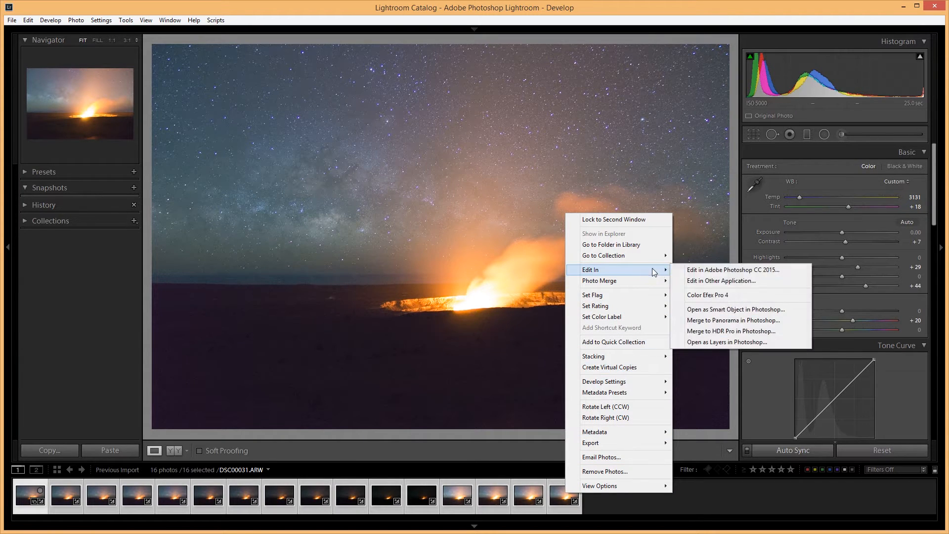
left_click(712, 342)
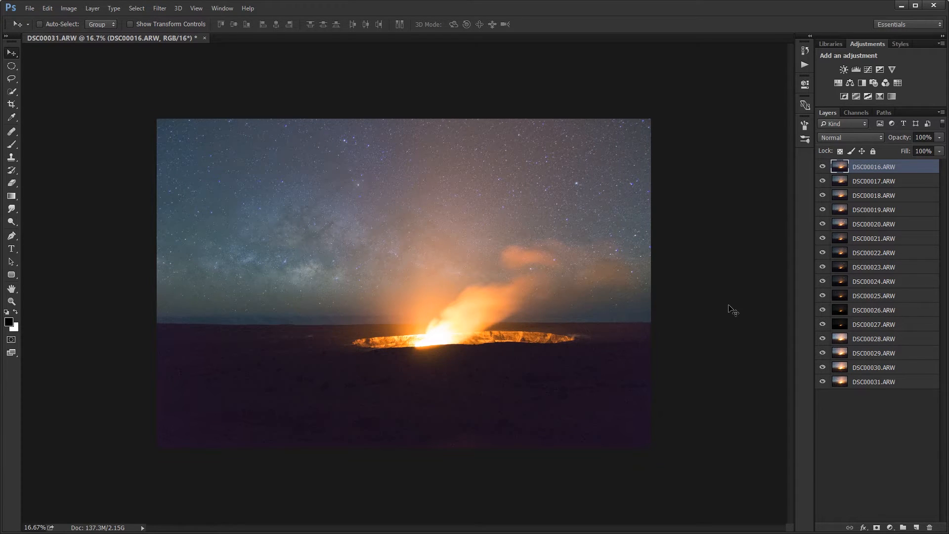
Step: Compare the stacked exposures by toggling the visibility of DSC00016.ARW and DSC00020.ARW and isolating DSC00021.ARW
left_click(823, 167)
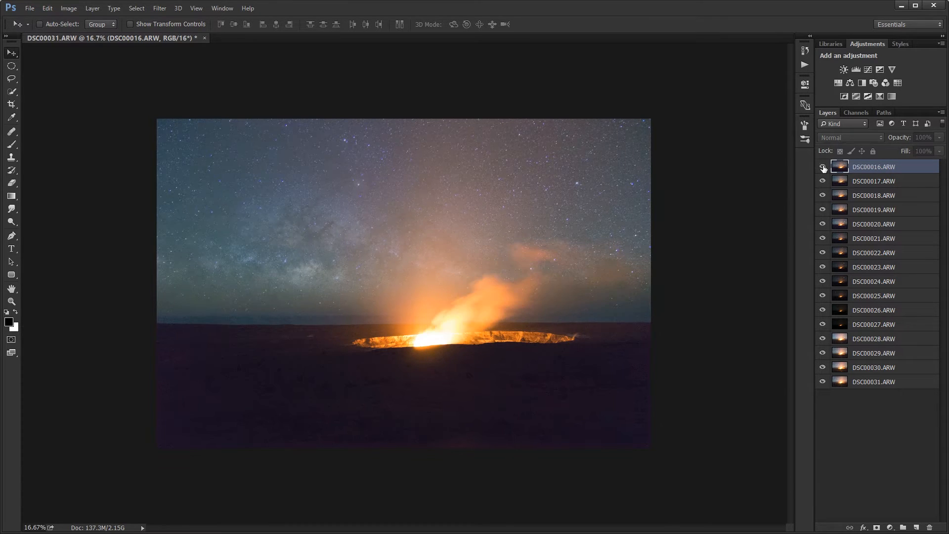
left_click(824, 168)
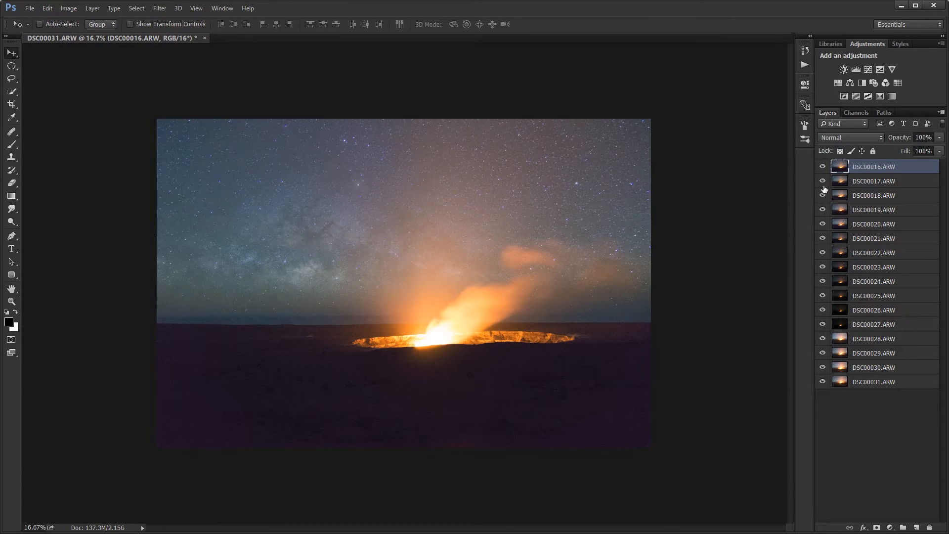
left_click(823, 239, "alt")
left_click(823, 238, "alt")
left_click(823, 226)
left_click(823, 226)
left_click(823, 226)
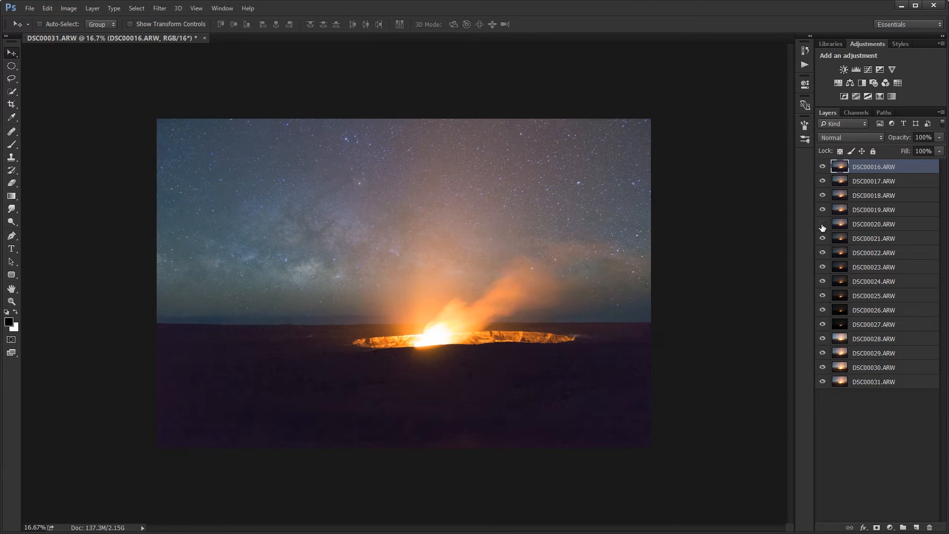
left_click(823, 227)
Step: Group the layers DSC00016.ARW to DSC00020.ARW and name the group Milky Way
left_click(868, 225)
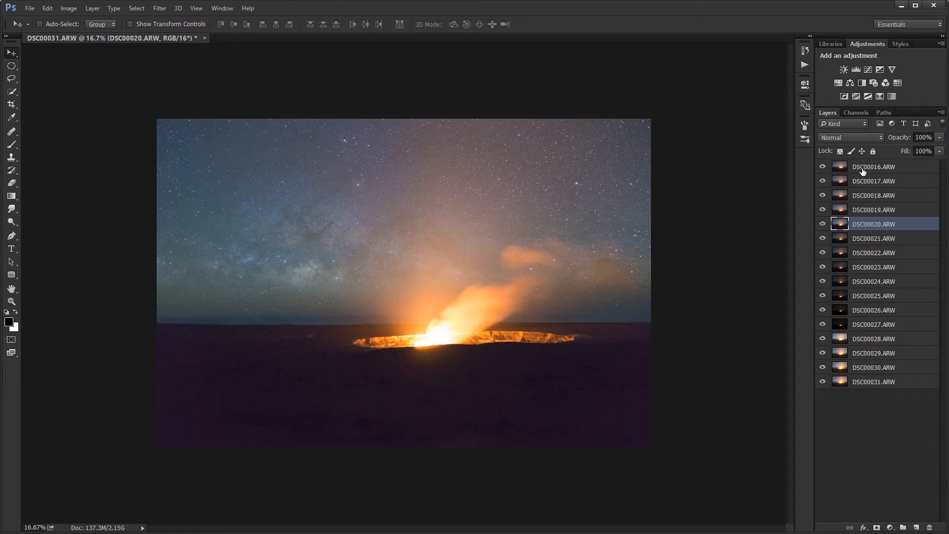
left_click(863, 169, "shift")
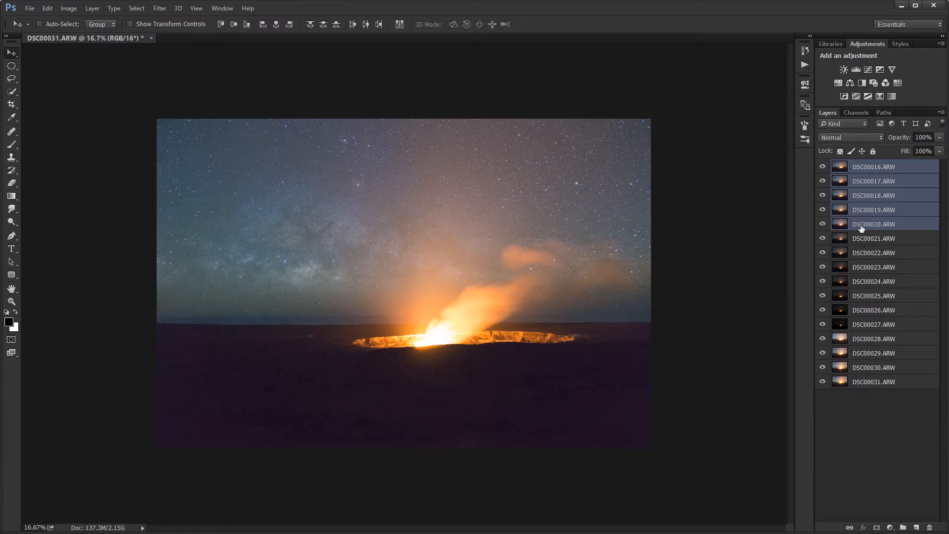
key("ctrl+g")
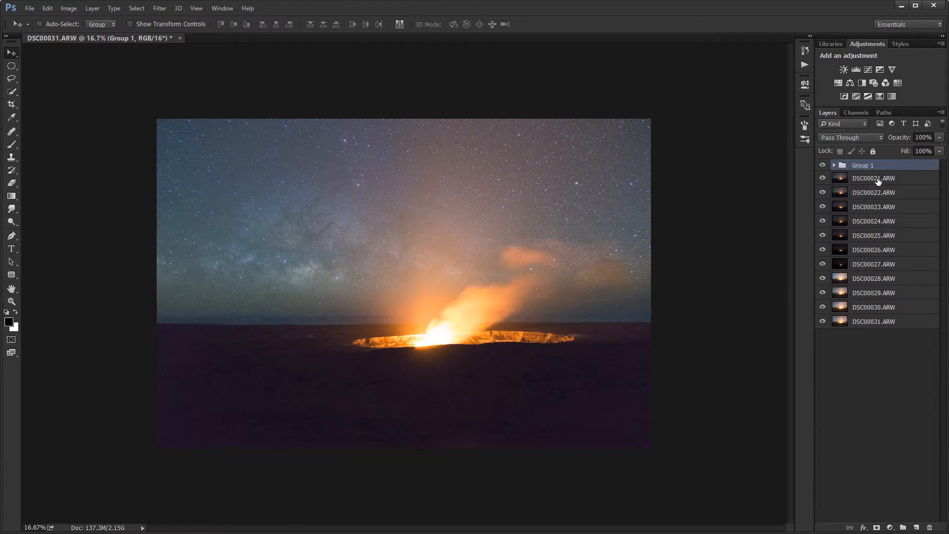
double_click(868, 166)
type("Milky Way")
key("Return")
Step: Hide the Milky Way group and group the layers DSC00021.ARW to DSC00027.ARW under the name Luminosity
left_click(846, 181)
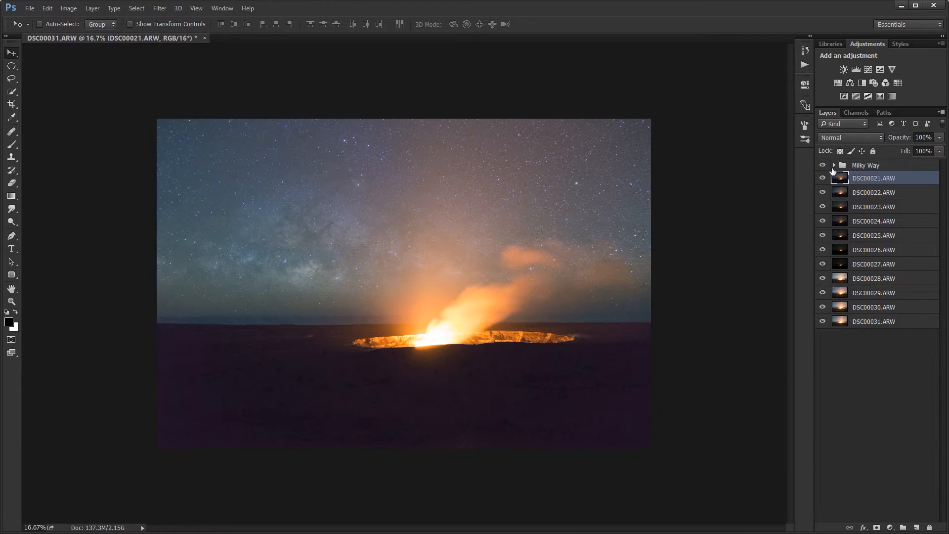
left_click(823, 165)
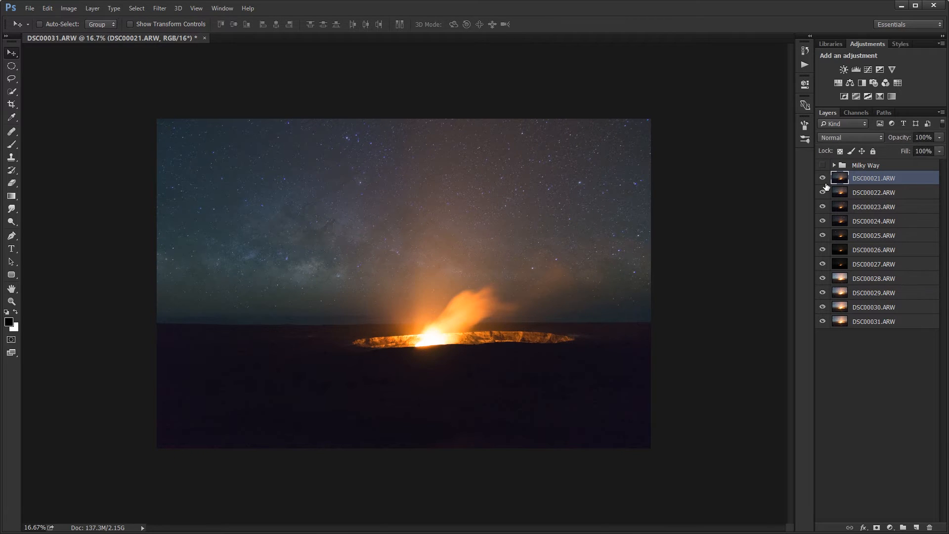
left_click(879, 268, "shift")
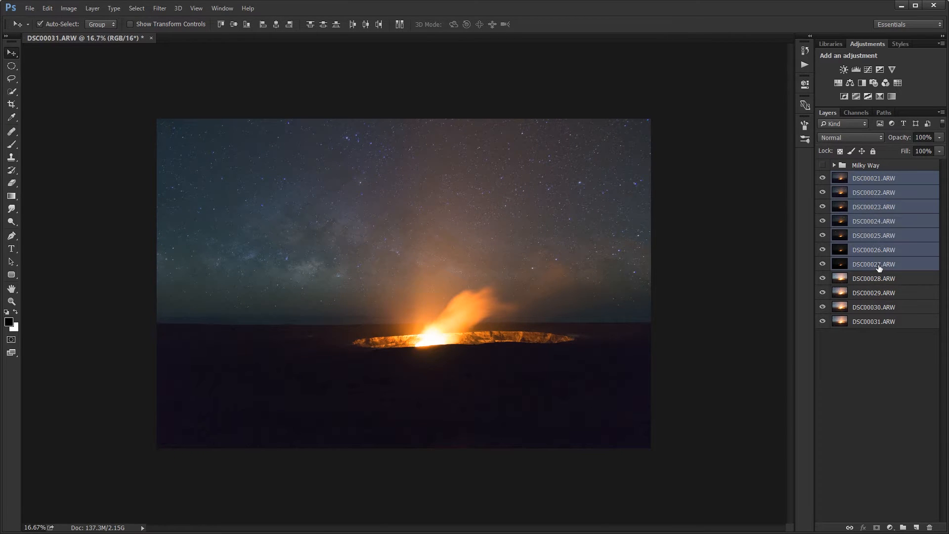
key("ctrl+g")
double_click(870, 177)
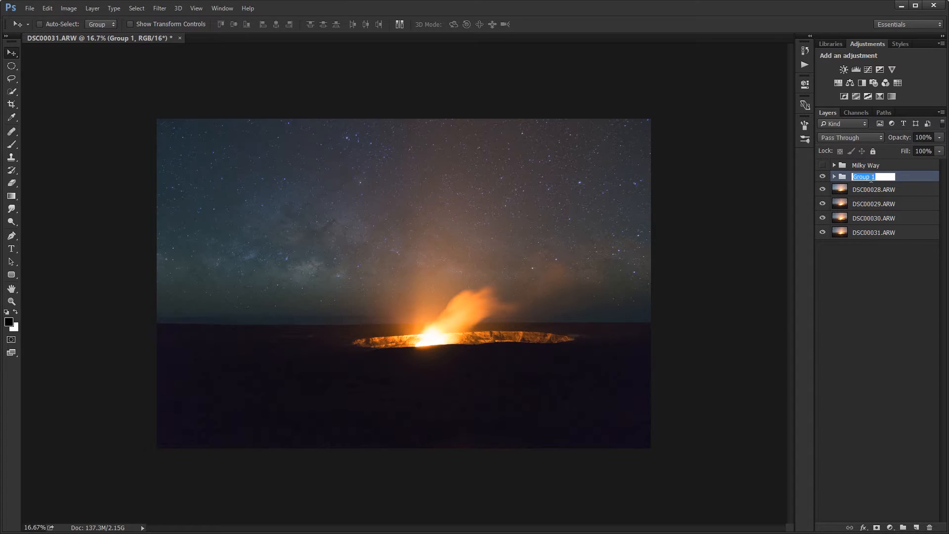
type("Luminosity")
key("Return")
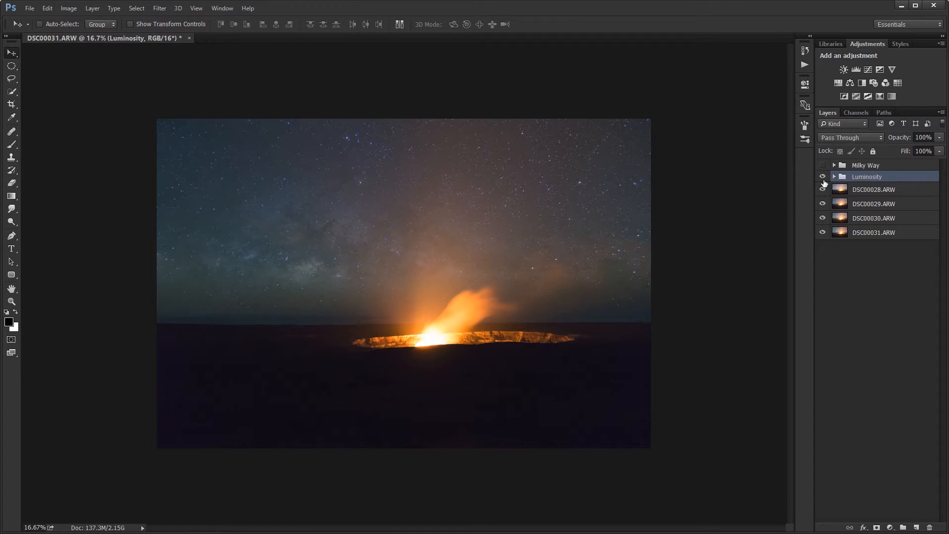
Step: Hide the Luminosity group and compare the bright frames by switching DSC00028.ARW off and on
left_click(822, 176)
left_click(867, 197)
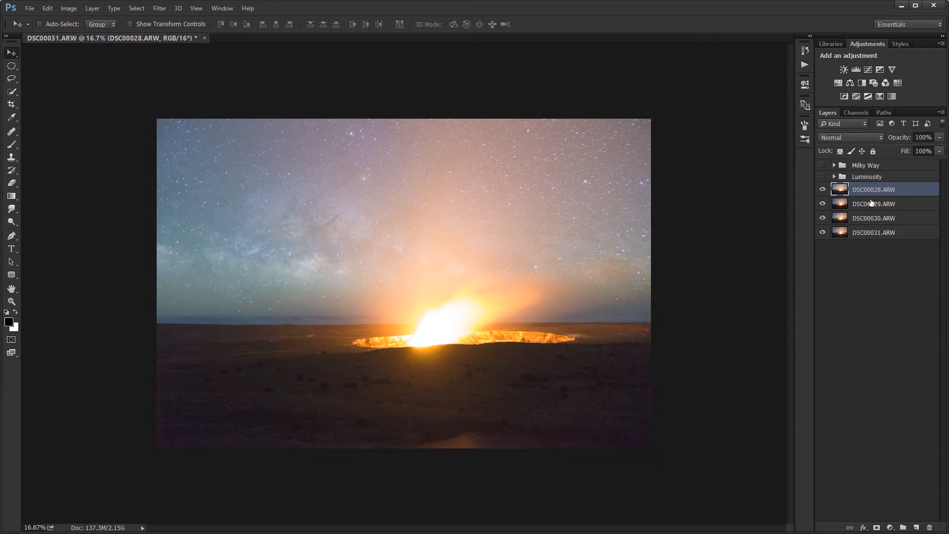
left_click(822, 194)
left_click(822, 194)
Step: Reduce the opacity of the DSC00030.ARW layer, set DSC00029.ARW to 30% and DSC00028.ARW to 25%
left_click(872, 220)
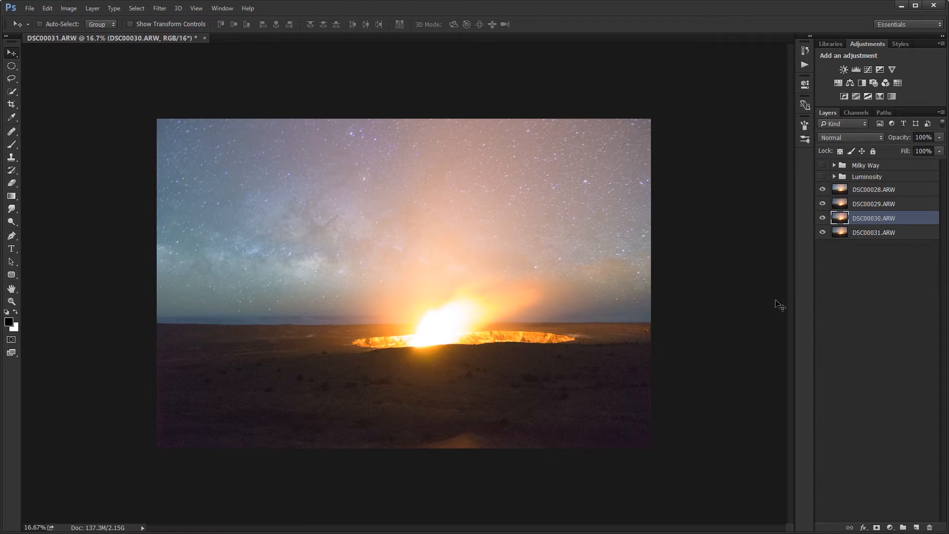
left_click(860, 208)
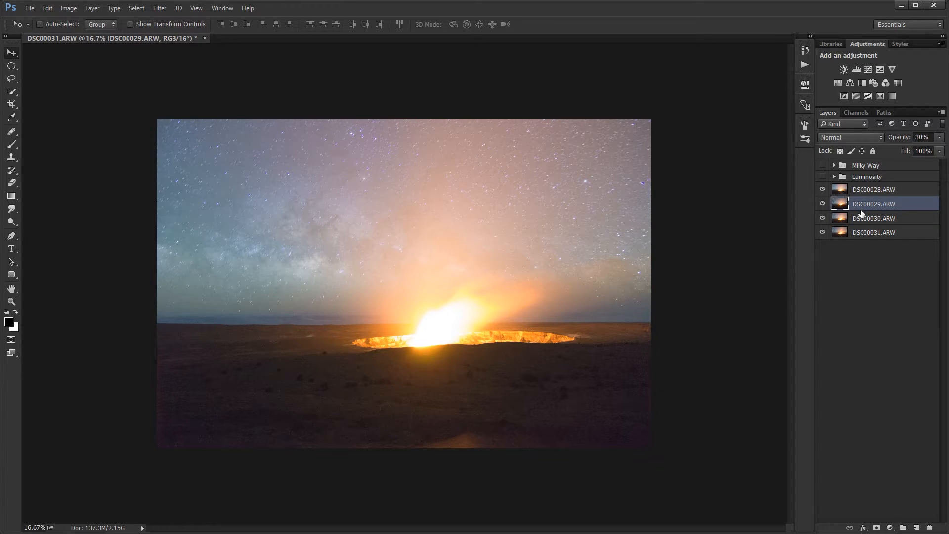
left_click(863, 194)
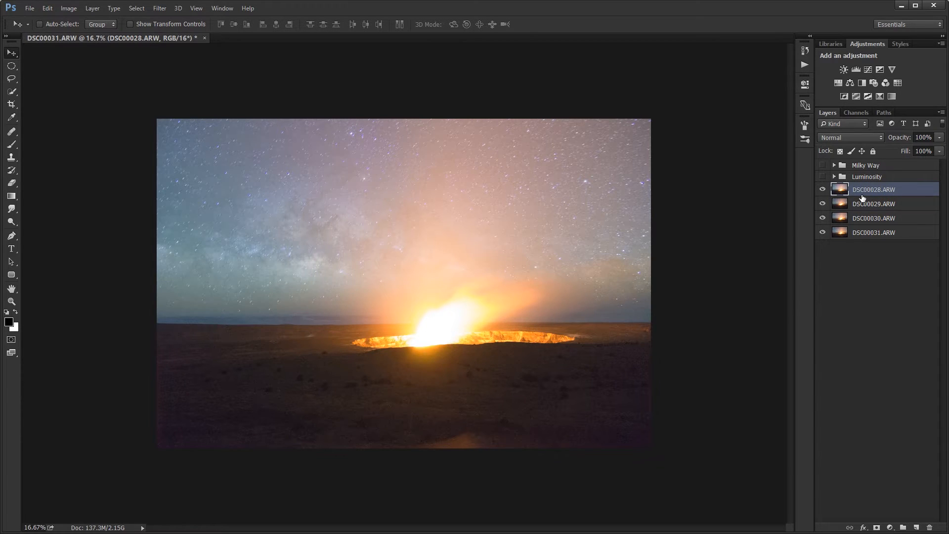
key("2")
key("5")
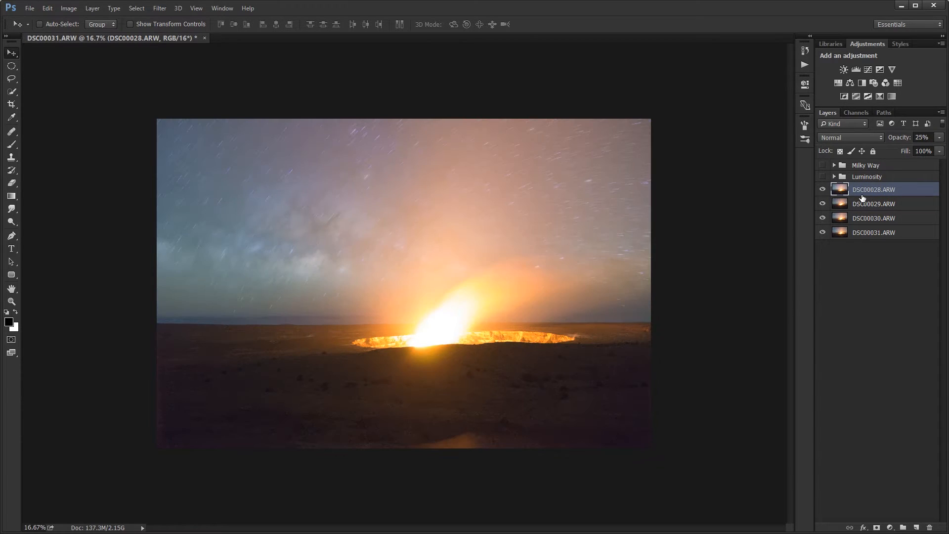
Step: Examine the noise in the dark foreground up close, comparing the blended frames with DSC00031.ARW alone
left_click(872, 256)
scroll(376, 425, "up", 7)
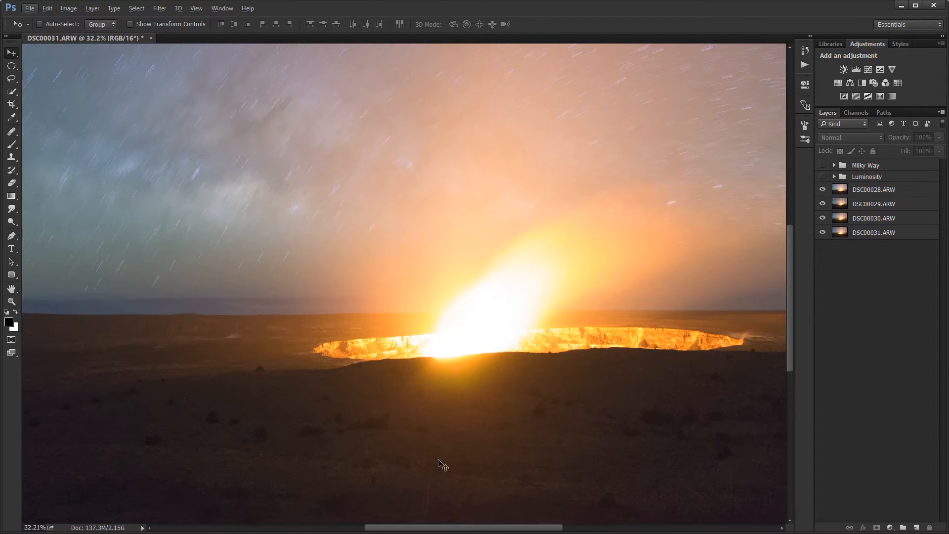
left_click_drag(439, 464, 489, 376)
scroll(402, 404, "up", 3)
left_click_drag(439, 400, 551, 381)
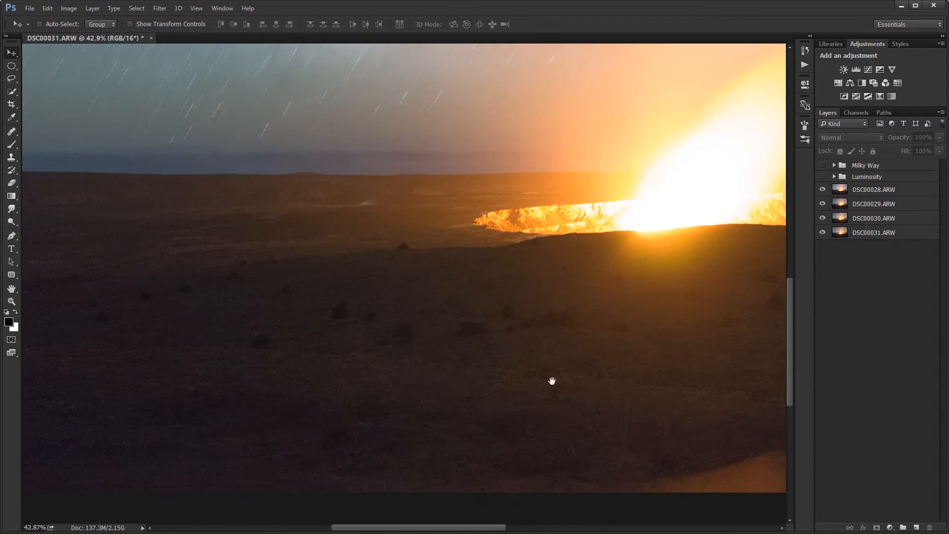
left_click(824, 233, "alt")
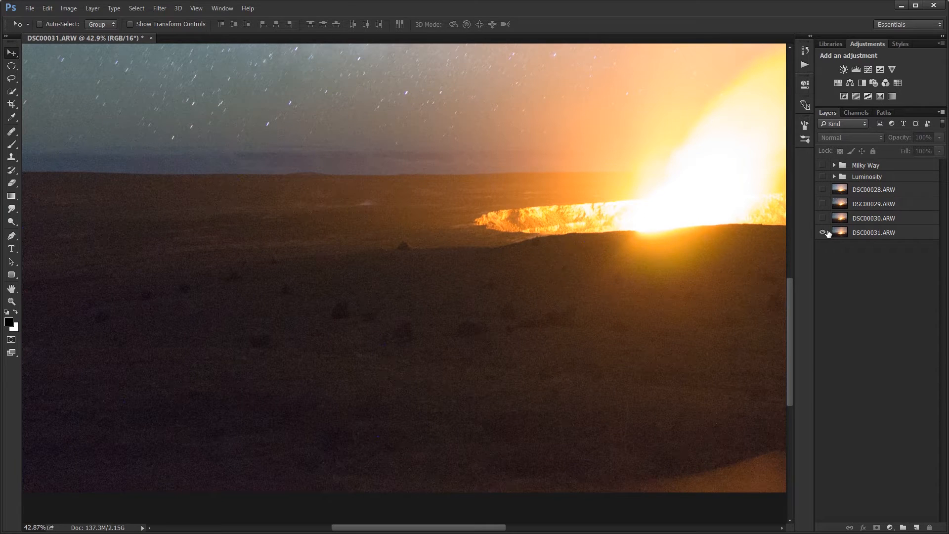
left_click(824, 232, "alt")
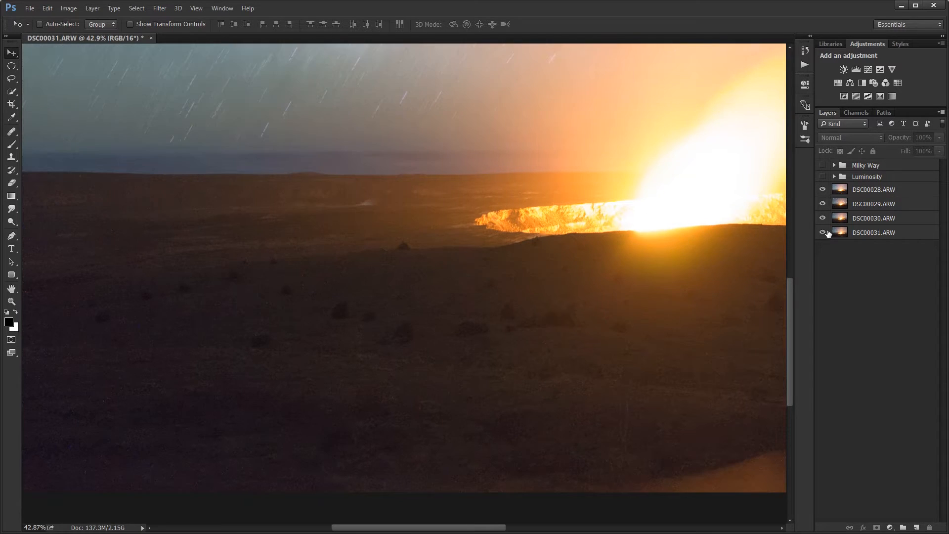
left_click(825, 233, "alt")
left_click(825, 232, "alt")
left_click_drag(693, 305, 247, 252)
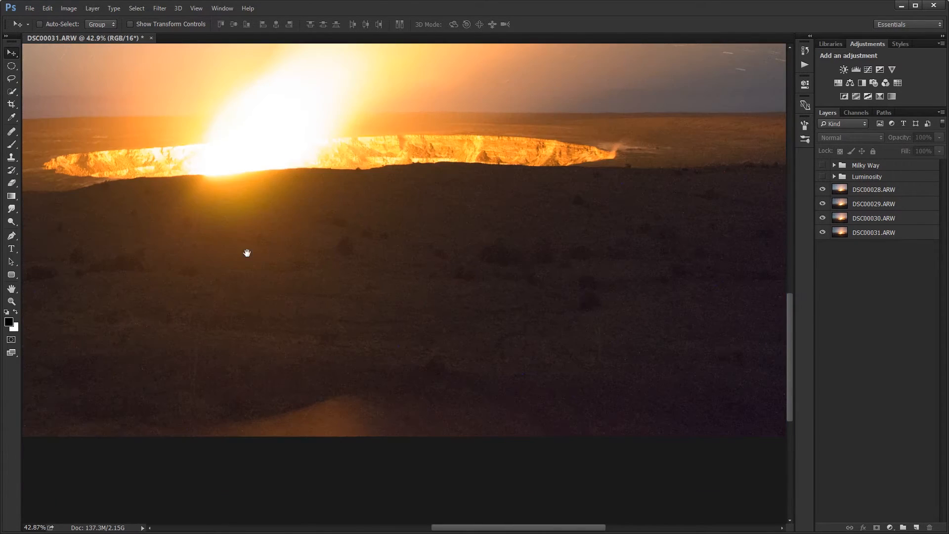
left_click_drag(656, 202, 417, 266)
Step: Merge the layers DSC00028.ARW to DSC00031.ARW into one layer and rename it Foreground
left_click(878, 192)
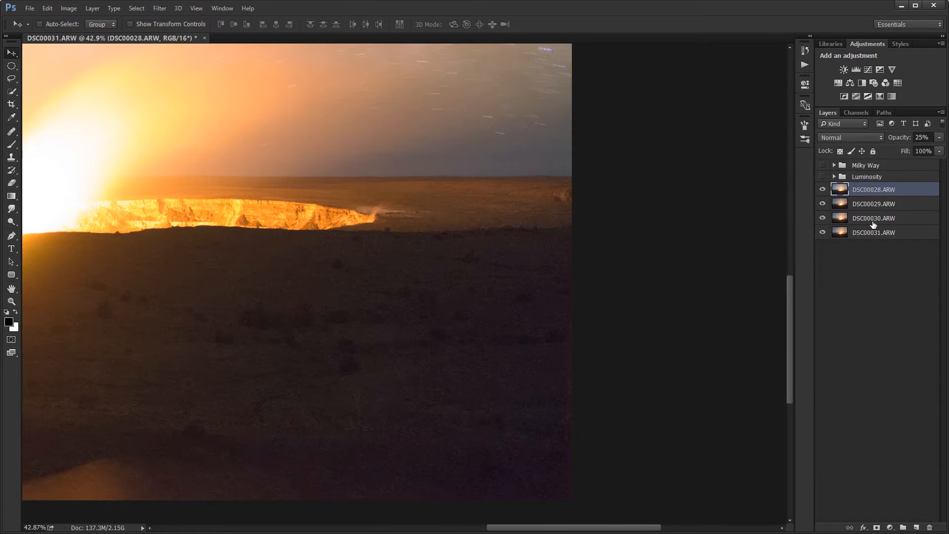
left_click(869, 233, "shift")
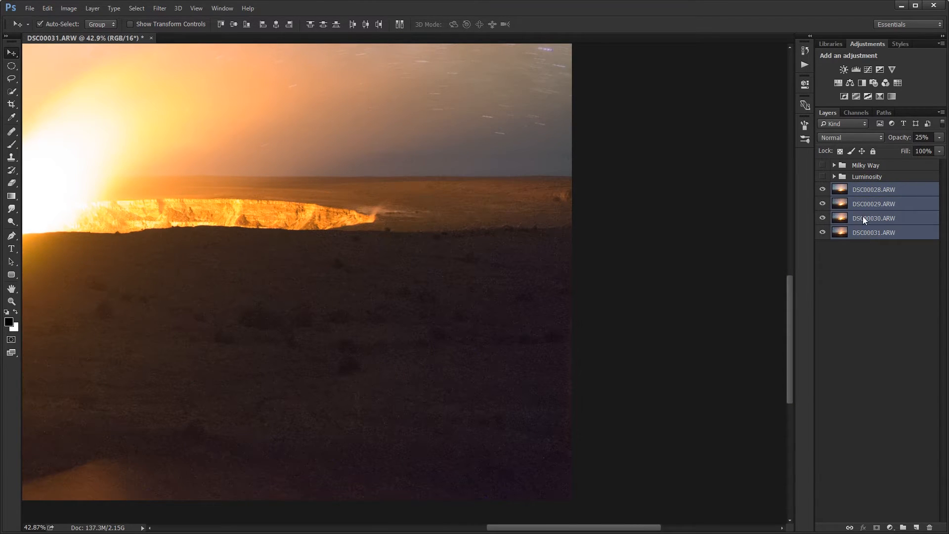
key("ctrl+e")
double_click(863, 189)
type("F")
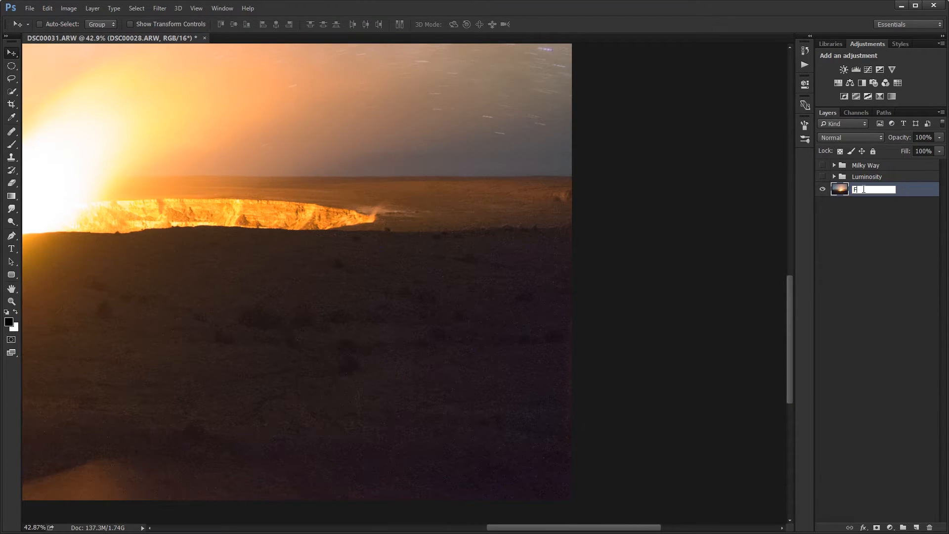
type("oreground")
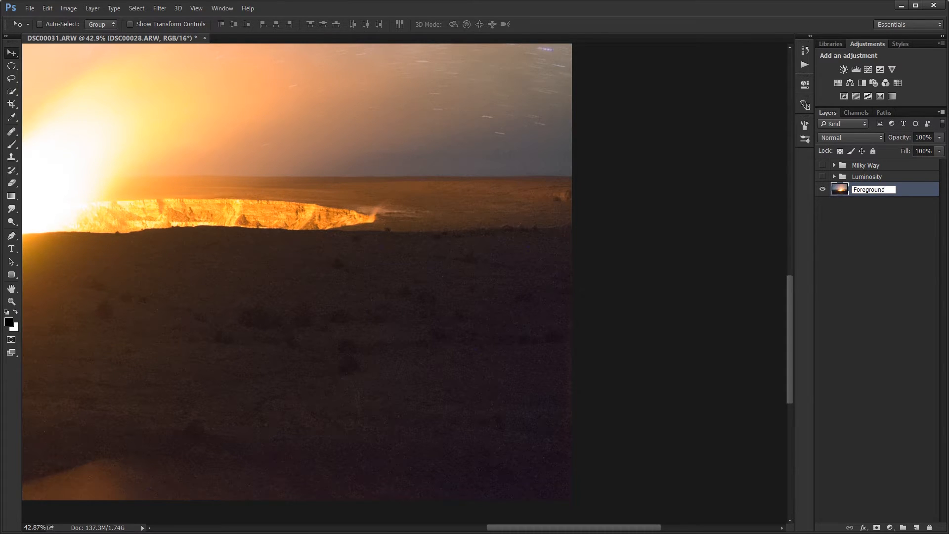
key("Return")
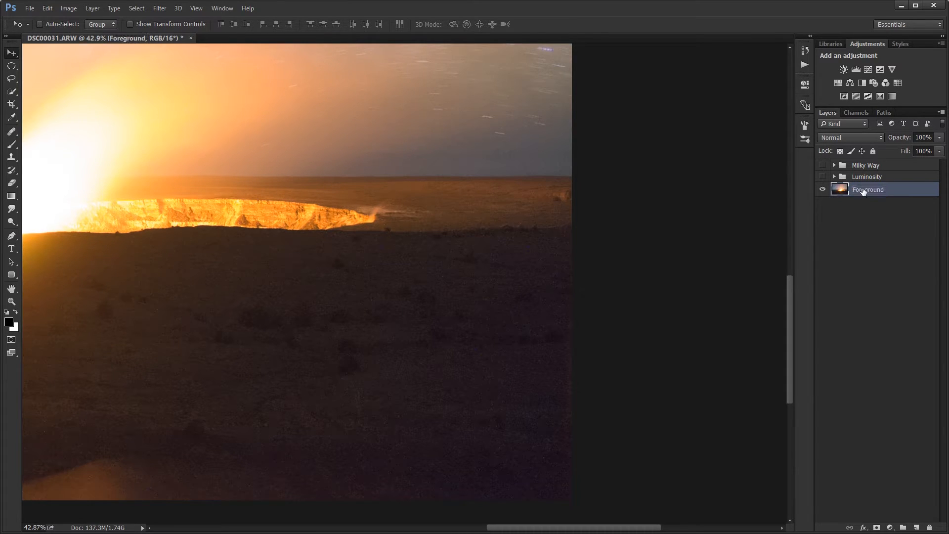
Step: Examine the dark foreground at 100% from edge to edge, looking for noise and coloured hot pixels
left_click_drag(280, 407, 647, 322)
left_click_drag(273, 322, 621, 227)
key("ctrl+1")
left_click_drag(505, 409, 752, 339)
left_click_drag(242, 321, 624, 322)
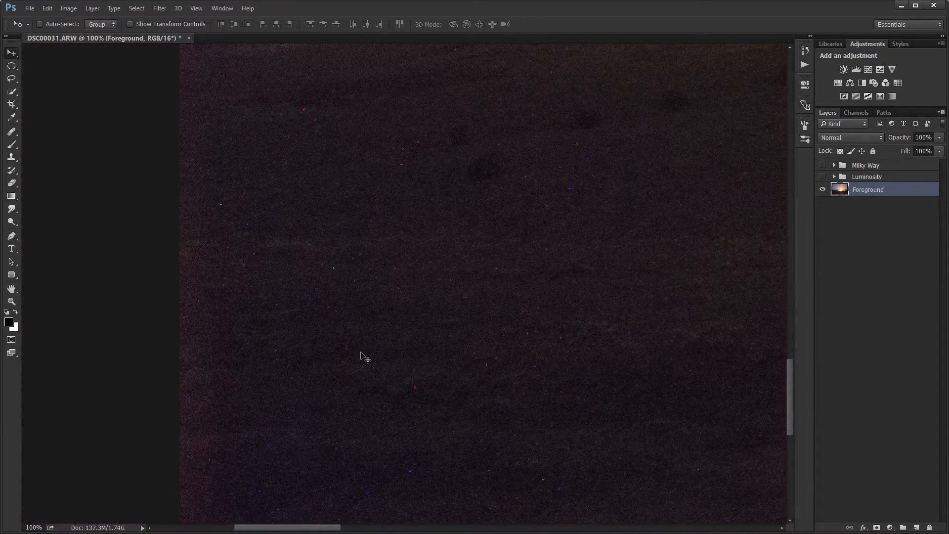
left_click_drag(519, 360, 241, 349)
left_click_drag(559, 338, 15, 367)
left_click_drag(574, 366, 169, 359)
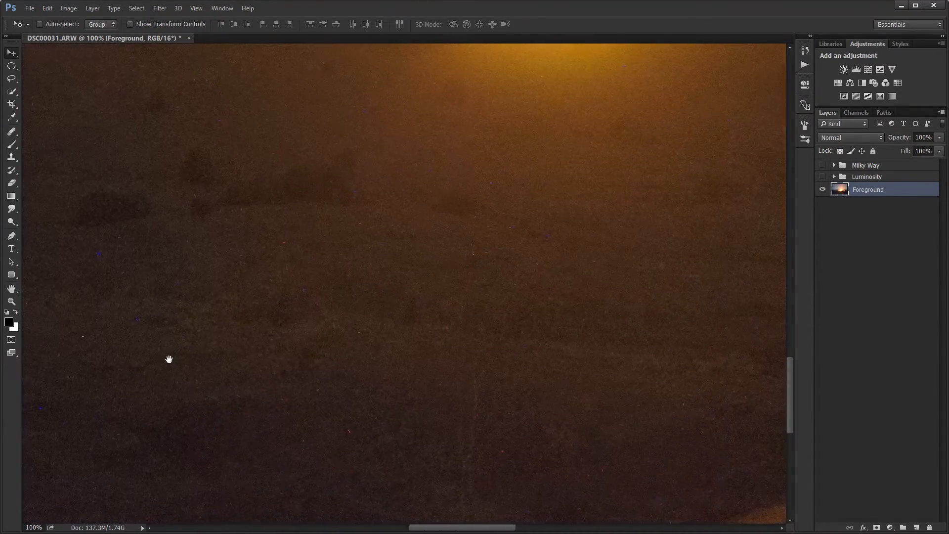
left_click_drag(631, 409, 3, 318)
left_click_drag(618, 299, 154, 413)
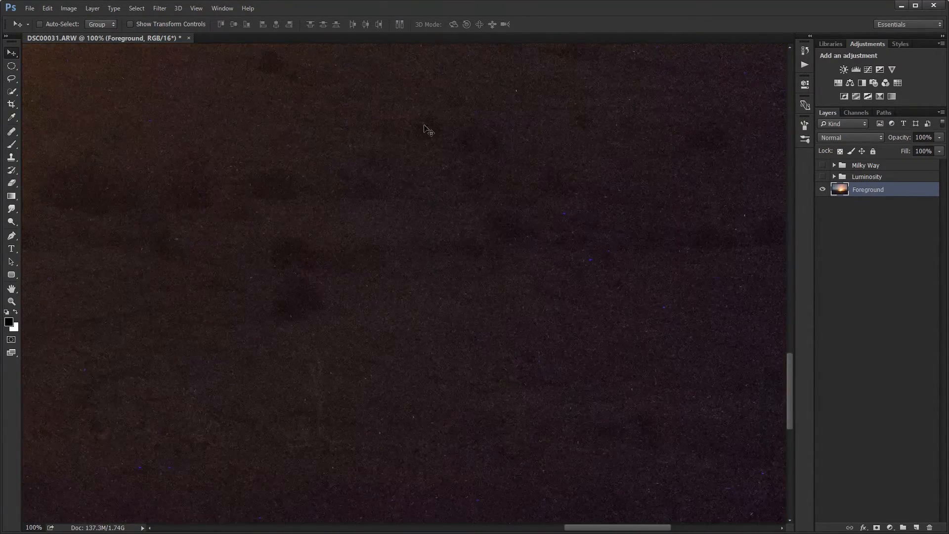
Step: Apply the Dust & Scratches filter to the Foreground layer with a 2-pixel radius and a threshold of about 42 levels
left_click(160, 8)
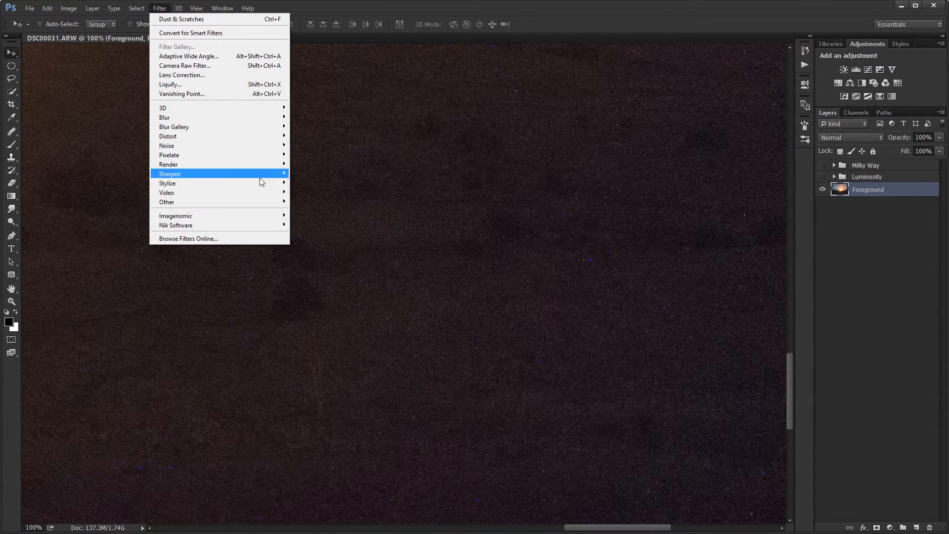
mouse_move(273, 146)
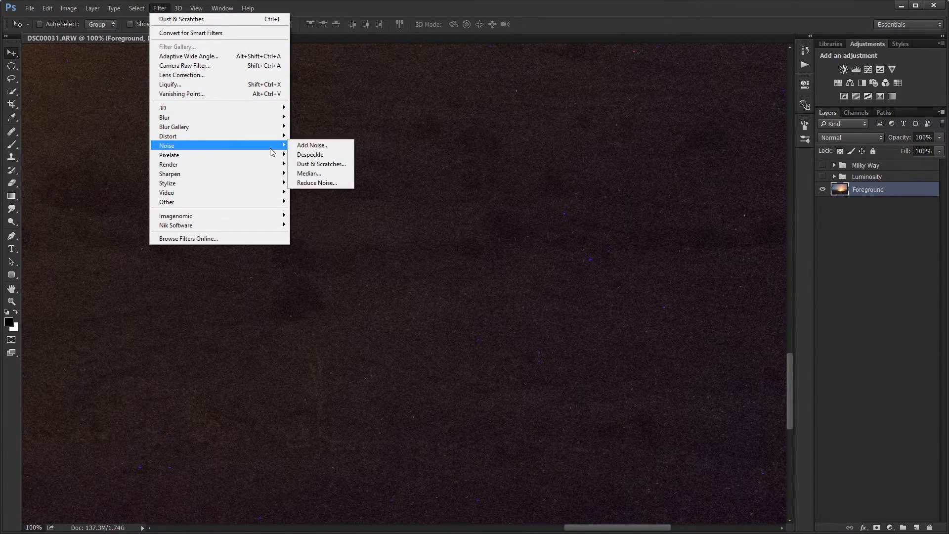
left_click(321, 165)
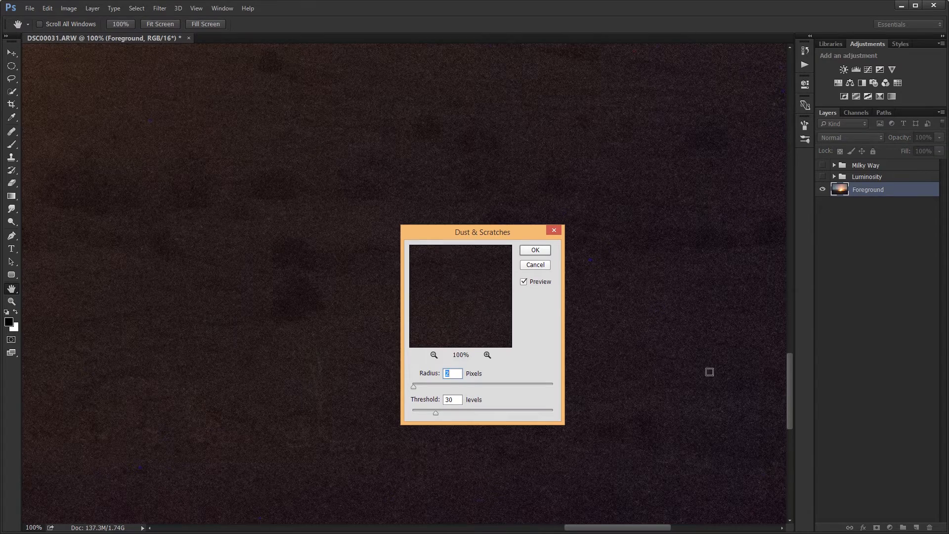
left_click_drag(790, 391, 791, 369)
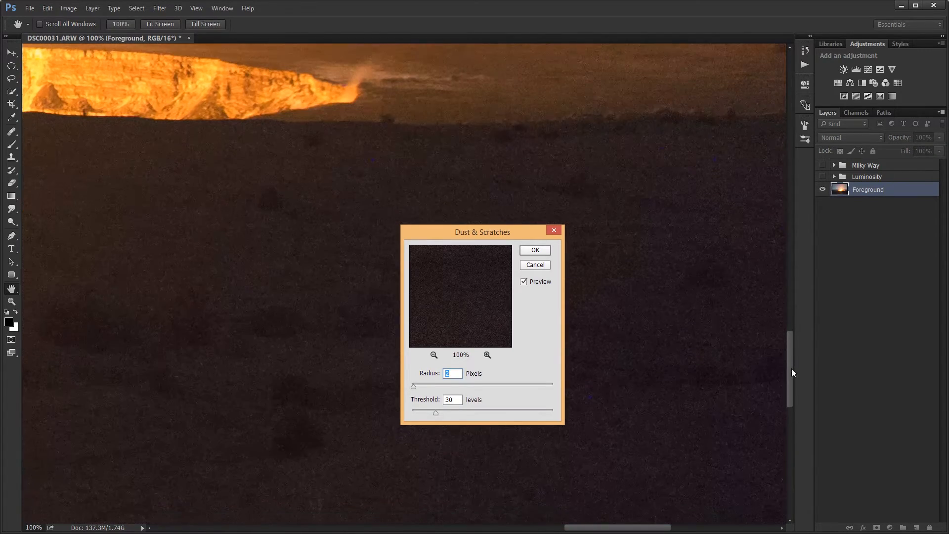
left_click_drag(455, 236, 508, 244)
left_click_drag(491, 420, 485, 422)
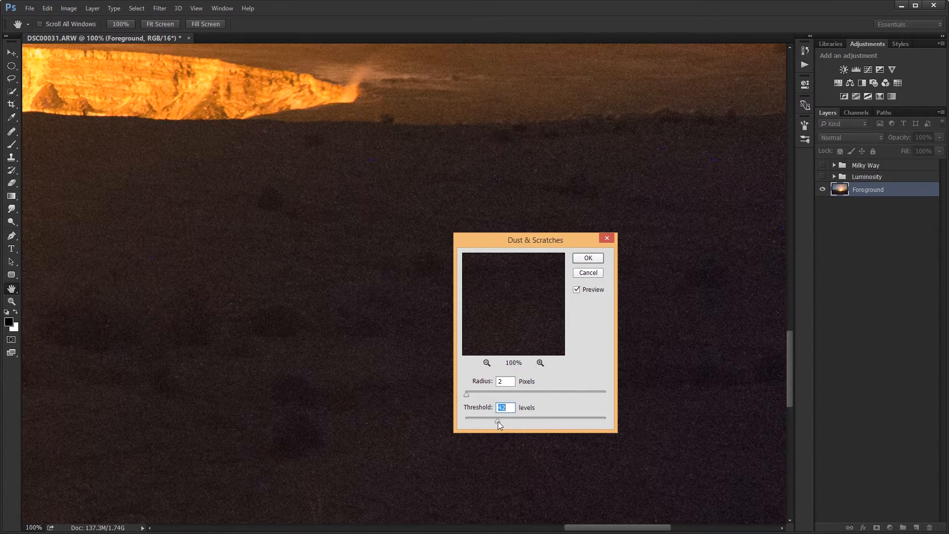
left_click_drag(496, 421, 497, 421)
left_click(506, 381)
key("Return")
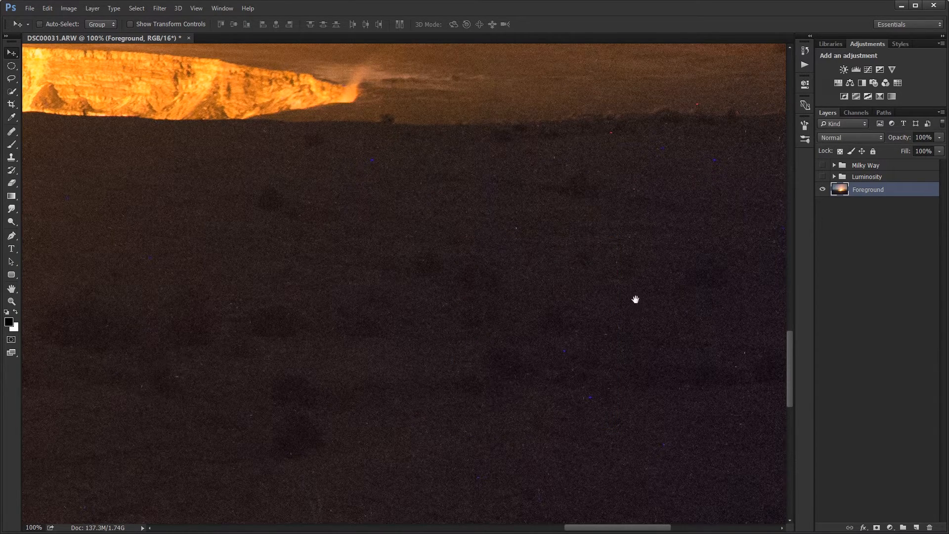
Step: Examine the filtered foreground at 100% from the crater's far side to the darker plain, checking the remaining hot pixels
left_click_drag(633, 297, 337, 417)
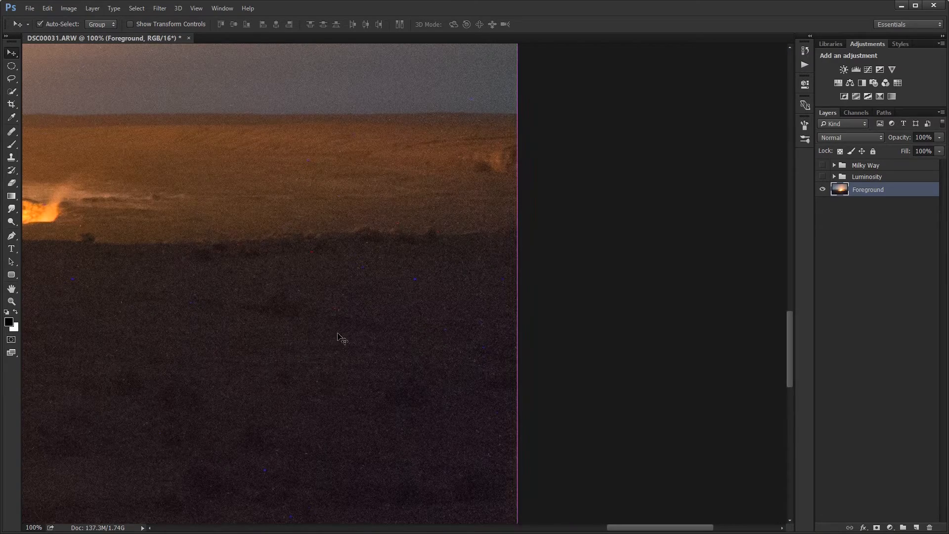
left_click_drag(295, 361, 721, 312)
left_click_drag(228, 350, 740, 369)
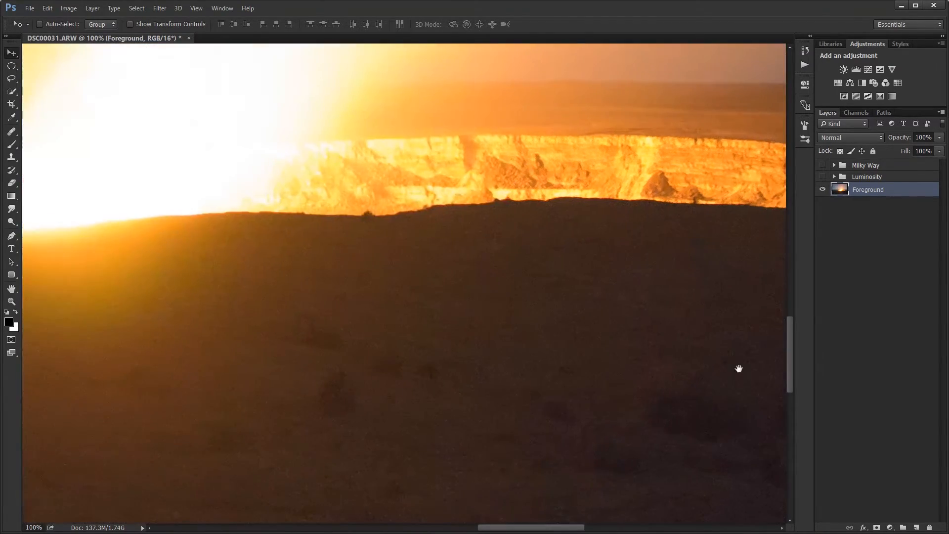
left_click_drag(196, 379, 770, 281)
left_click_drag(269, 333, 628, 350)
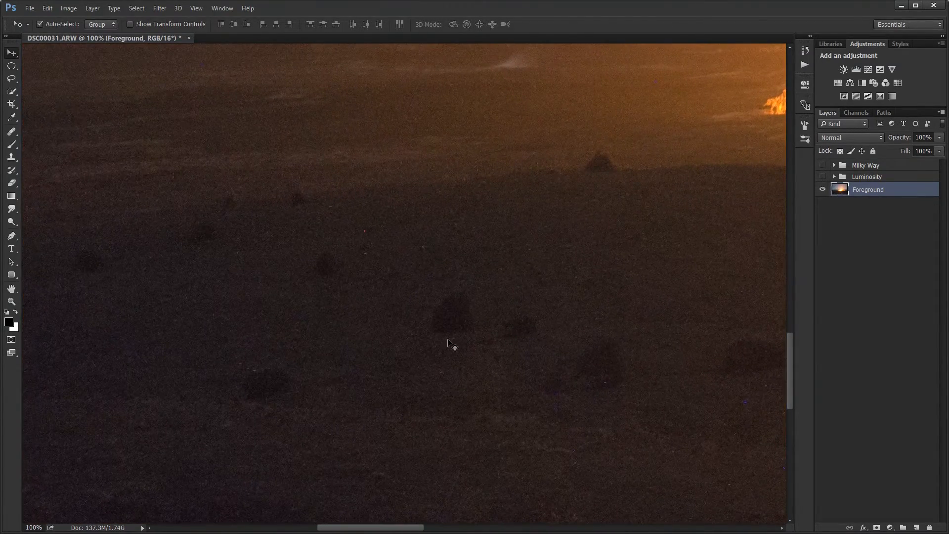
left_click_drag(487, 257, 506, 396)
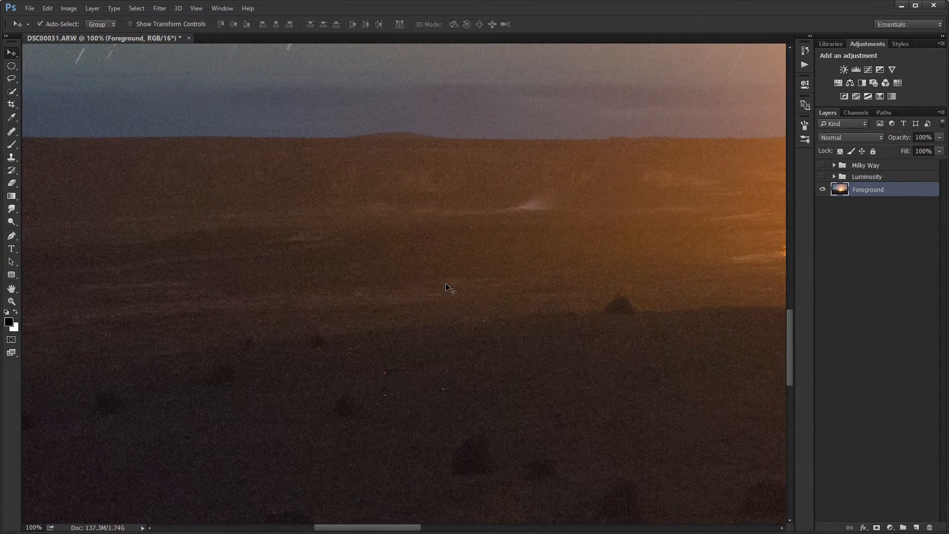
left_click_drag(470, 338, 346, 248)
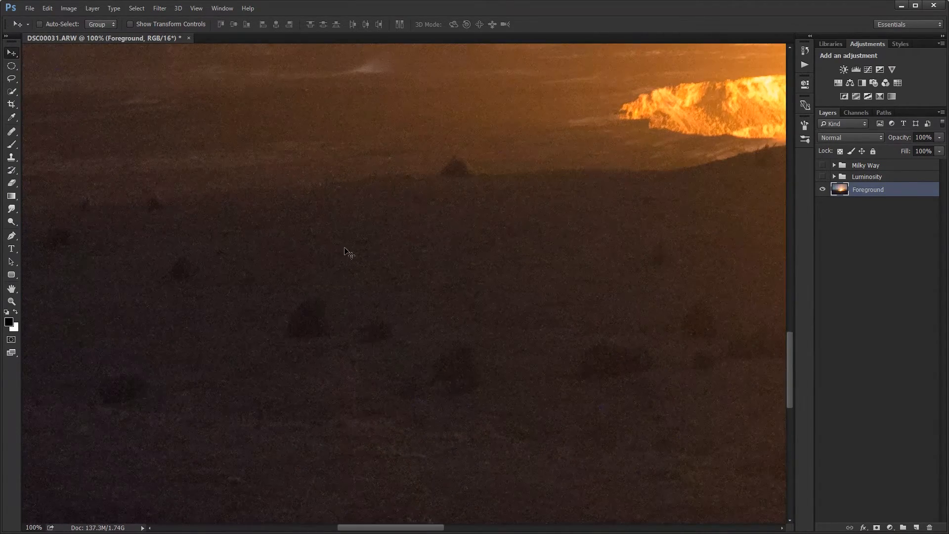
key("ctrl+0")
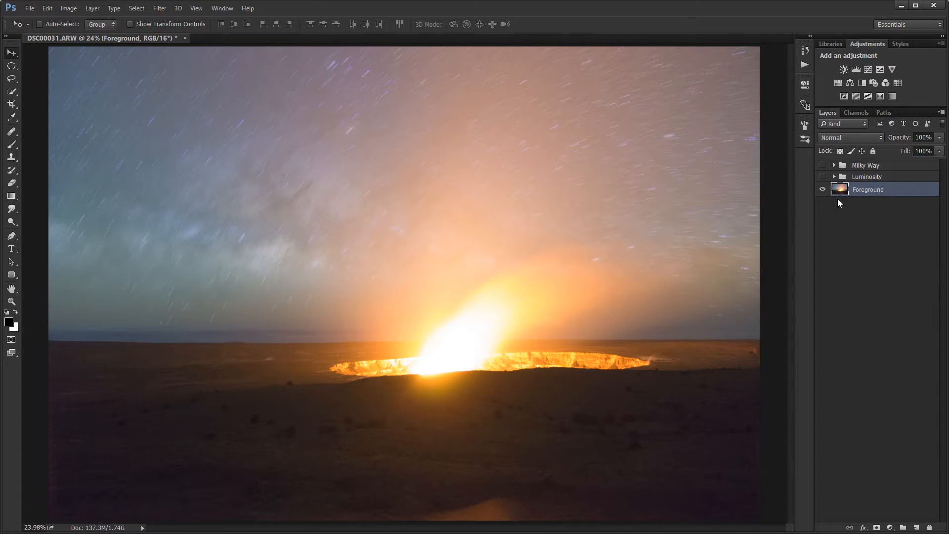
Step: Make the Milky Way group visible and expand it to list its five frames
left_click(823, 165)
left_click(840, 166)
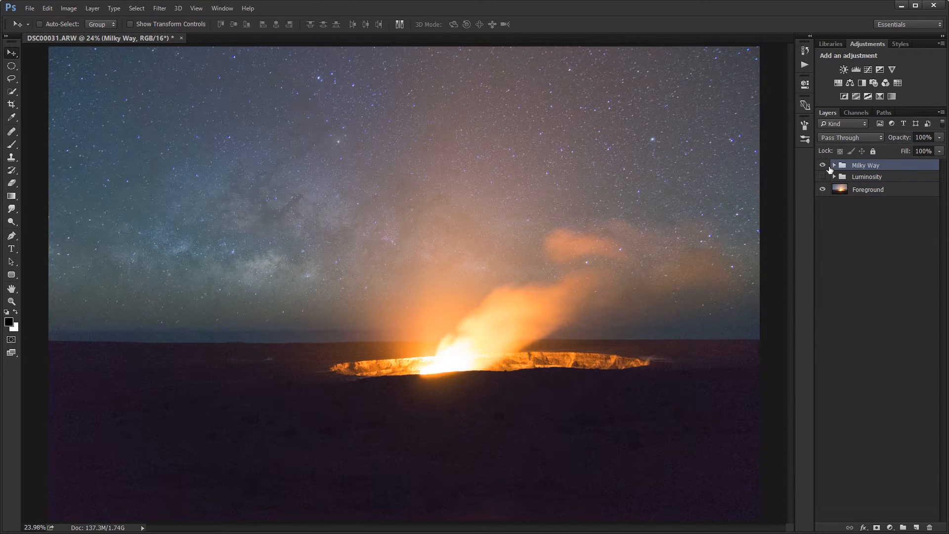
left_click(834, 165)
left_click(878, 179)
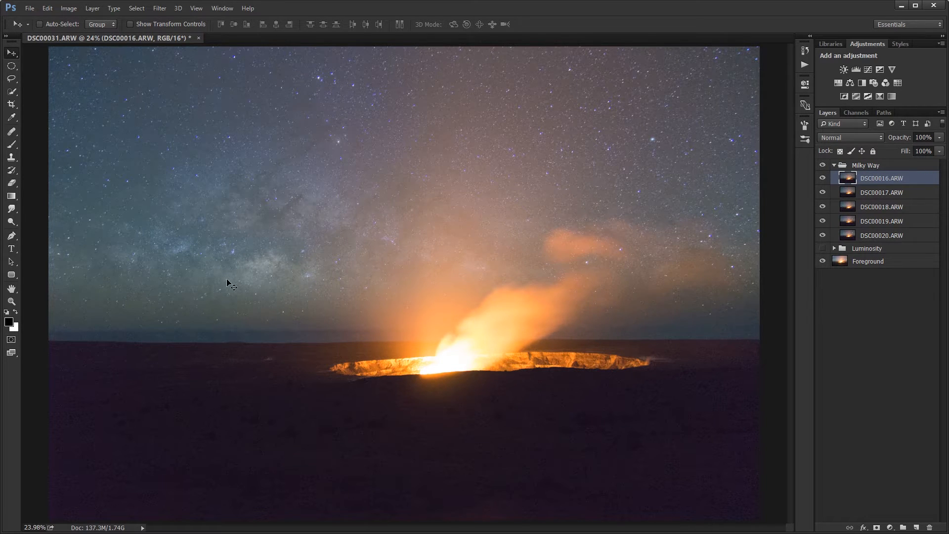
left_click(842, 308)
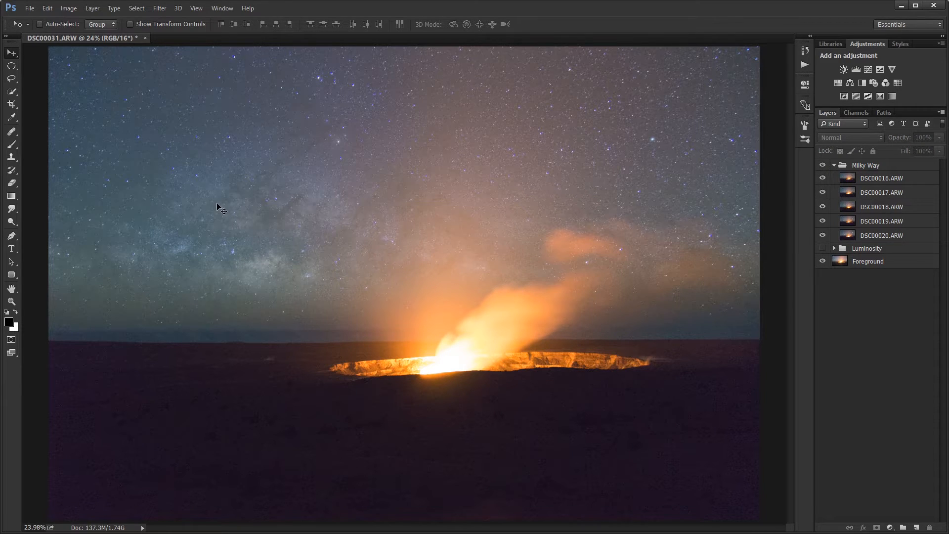
Step: Compare the Milky Way frames by switching DSC00016.ARW to DSC00019.ARW off and on again
left_click_drag(822, 178, 823, 221)
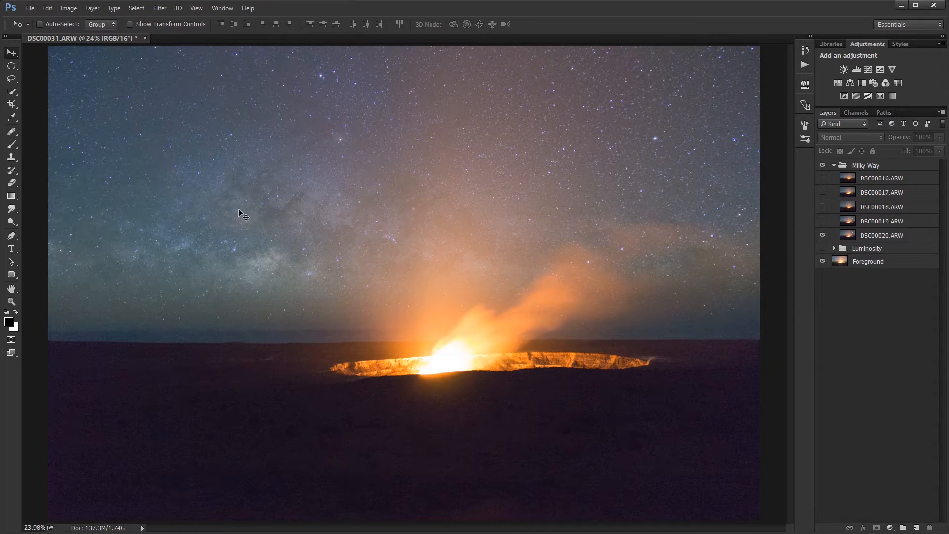
left_click_drag(823, 221, 822, 180)
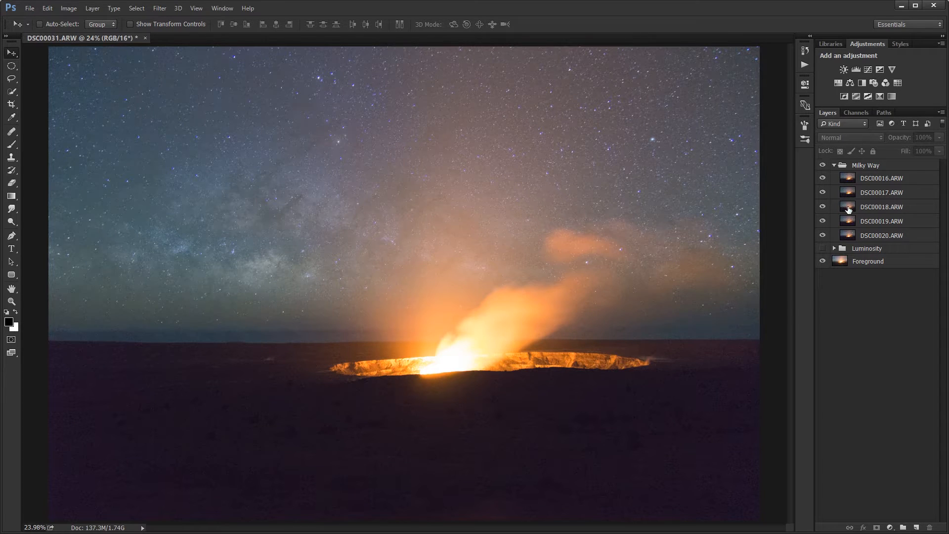
left_click(869, 182)
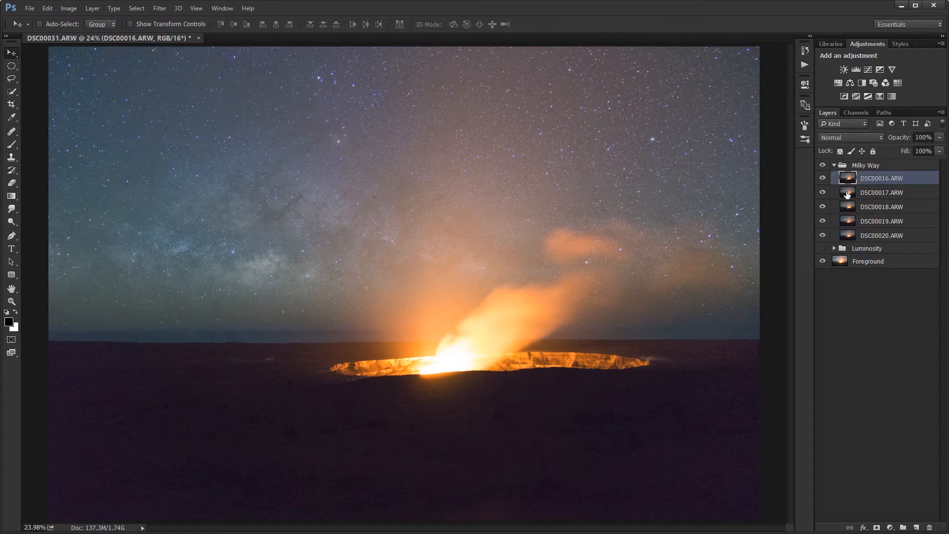
Step: Hide DSC00016.ARW to DSC00019.ARW and examine the stars and sky noise of DSC00020.ARW at 100%
left_click_drag(823, 179, 822, 224)
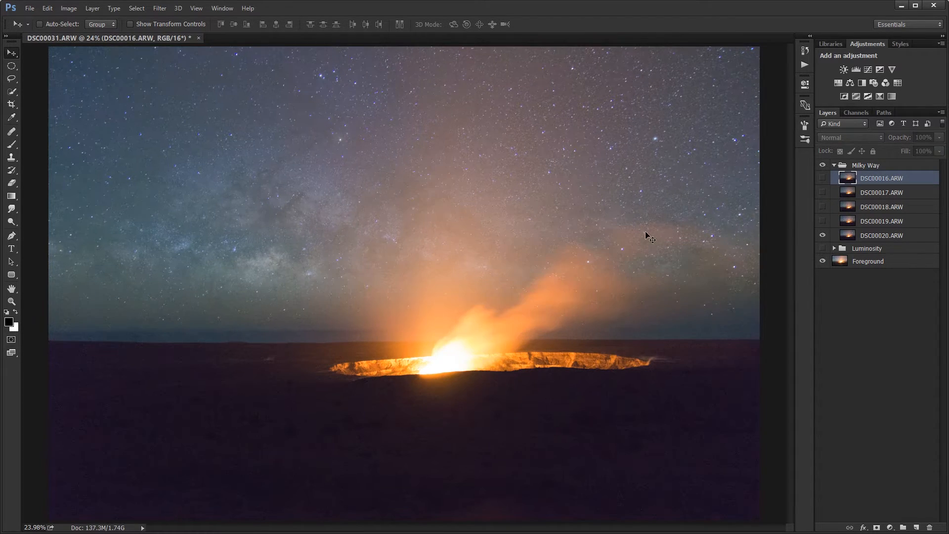
key("ctrl+1")
left_click_drag(645, 230, 533, 154)
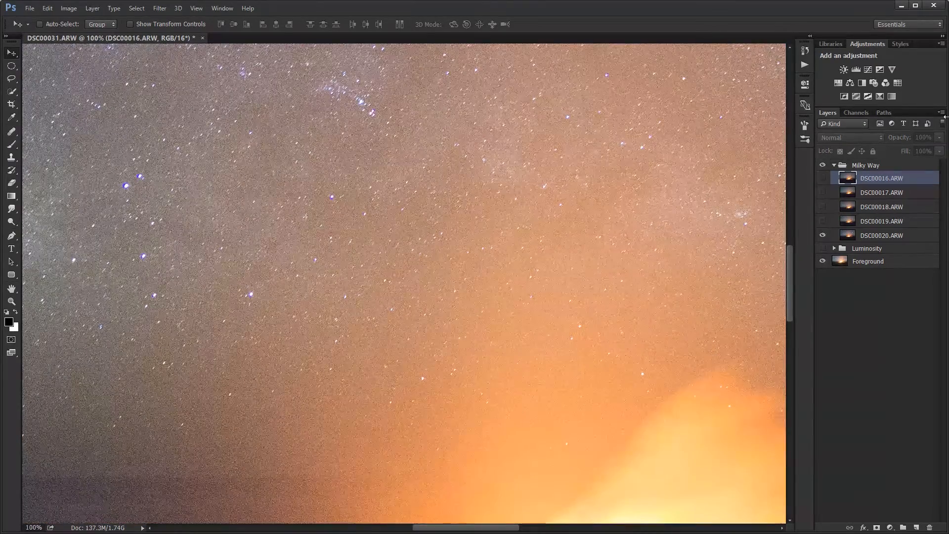
left_click_drag(481, 184, 748, 180)
left_click_drag(247, 225, 670, 209)
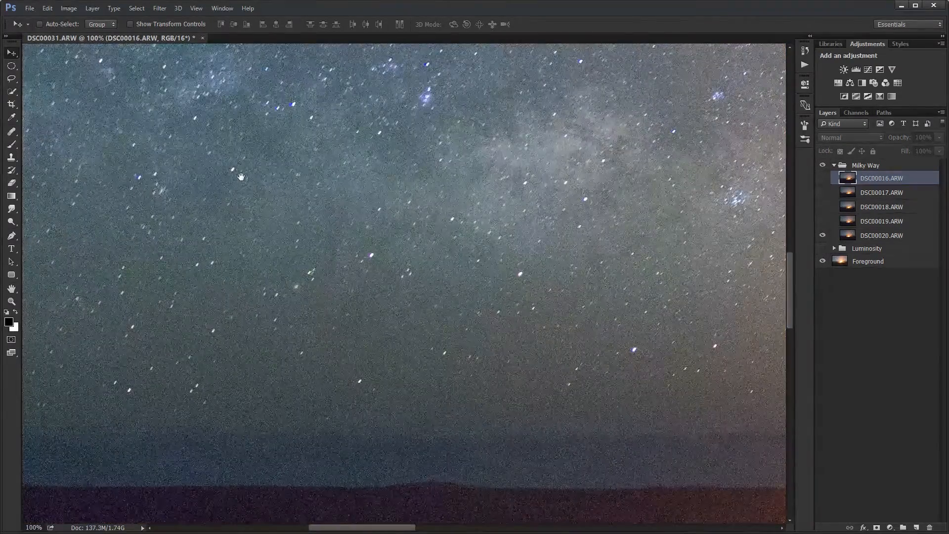
left_click_drag(242, 177, 636, 209)
left_click_drag(355, 274, 454, 274)
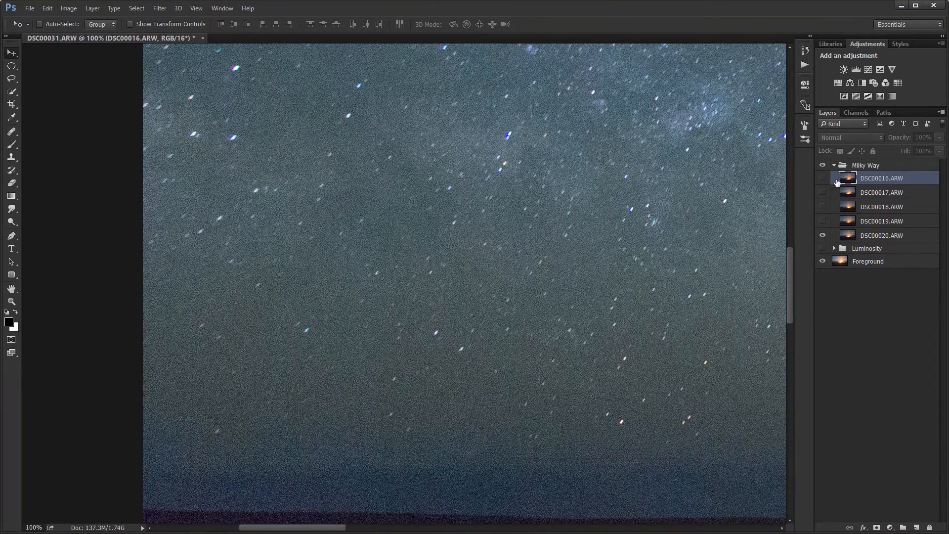
Step: Select the DSC00020.ARW layer in the Milky Way group
left_click(867, 237)
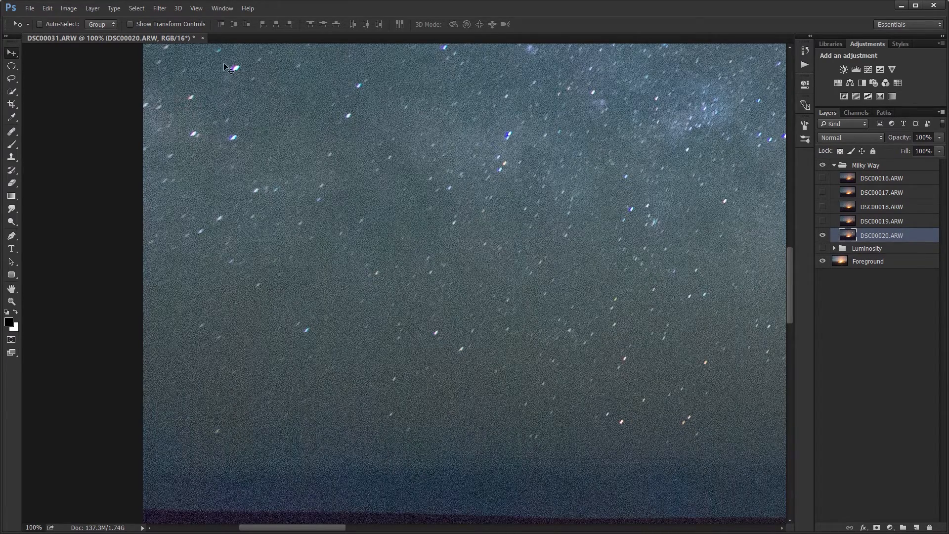
left_click(68, 9)
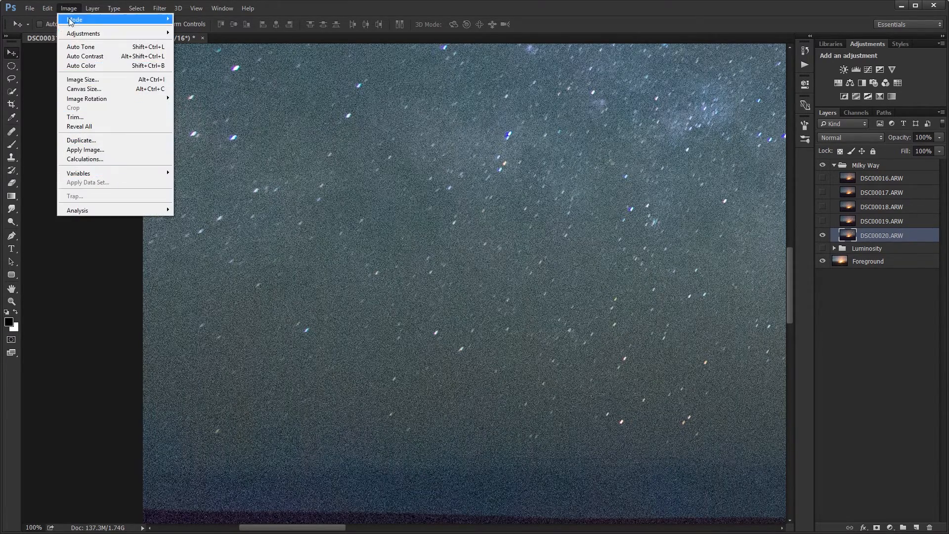
mouse_move(91, 11)
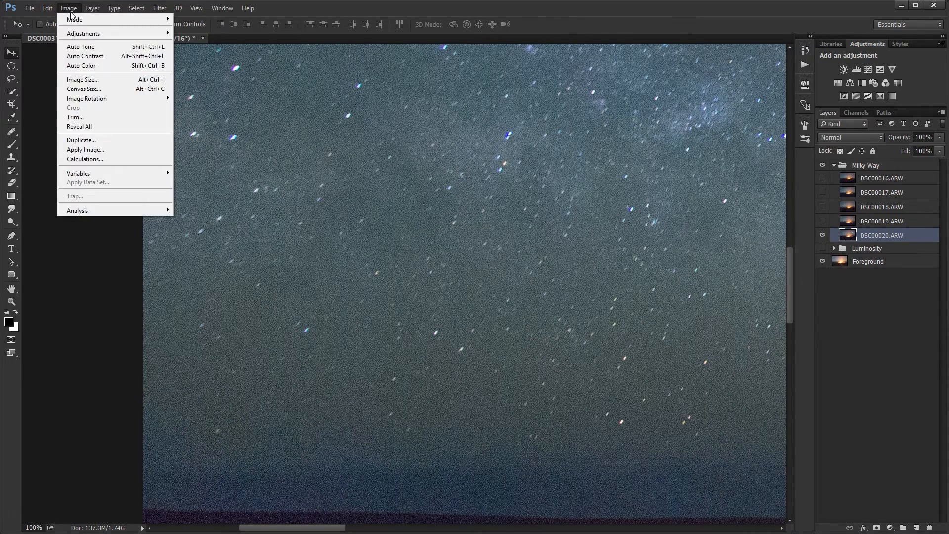
left_click(68, 10)
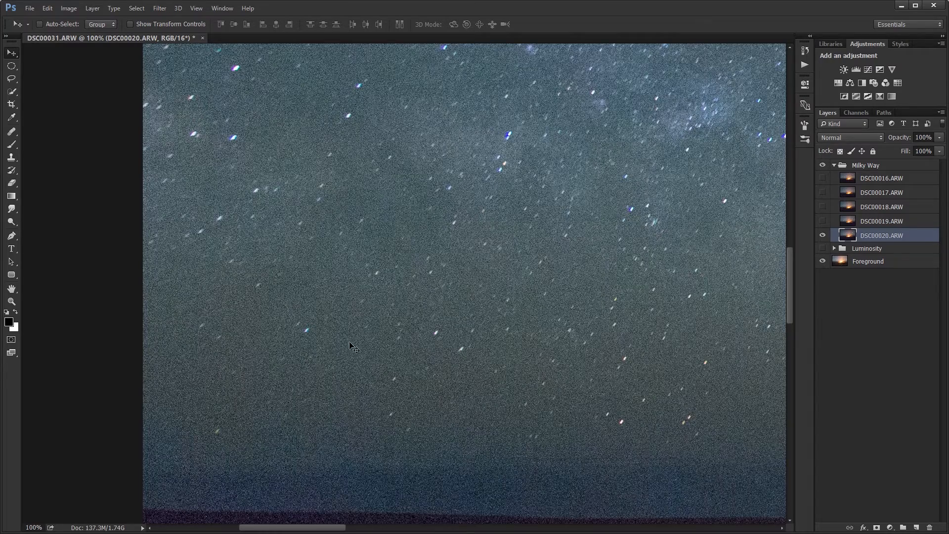
left_click_drag(350, 346, 394, 308)
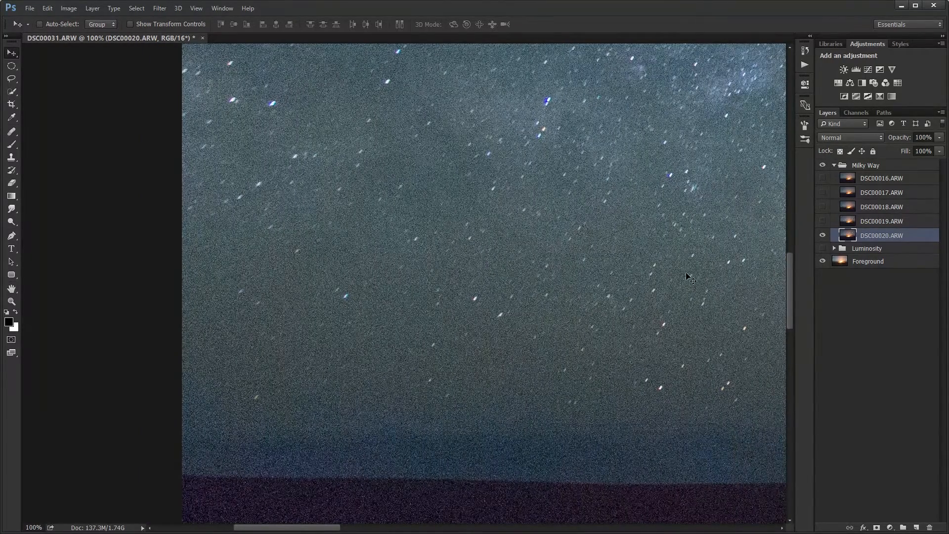
Step: Switch to the Brush tool with white as the foreground colour and set the brush hardness to 100%
key("b")
key("x")
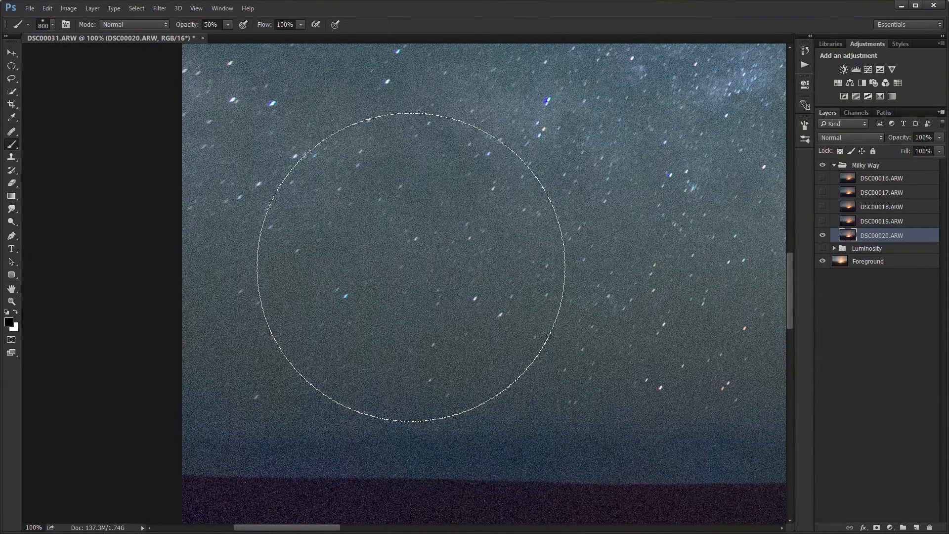
right_click(395, 289)
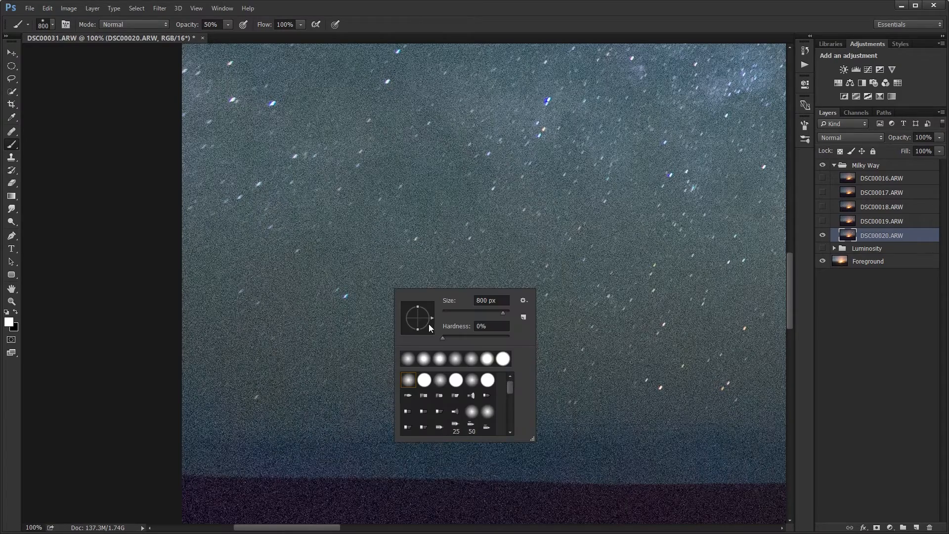
left_click_drag(453, 336, 558, 336)
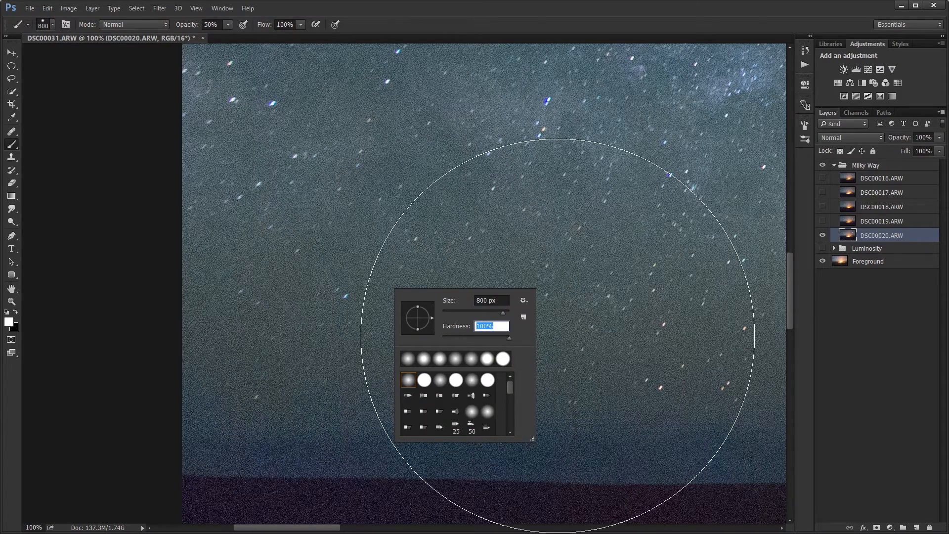
key("Return")
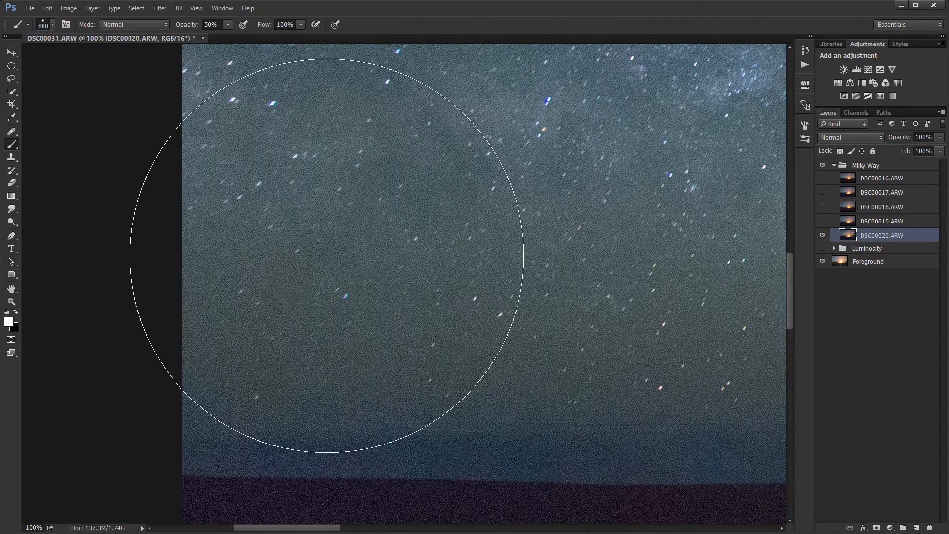
Step: Examine a bright star near the photo's left edge, comparing its position across DSC00020.ARW to DSC00016.ARW with only DSC00020.ARW left showing
scroll(329, 307, "up", 6)
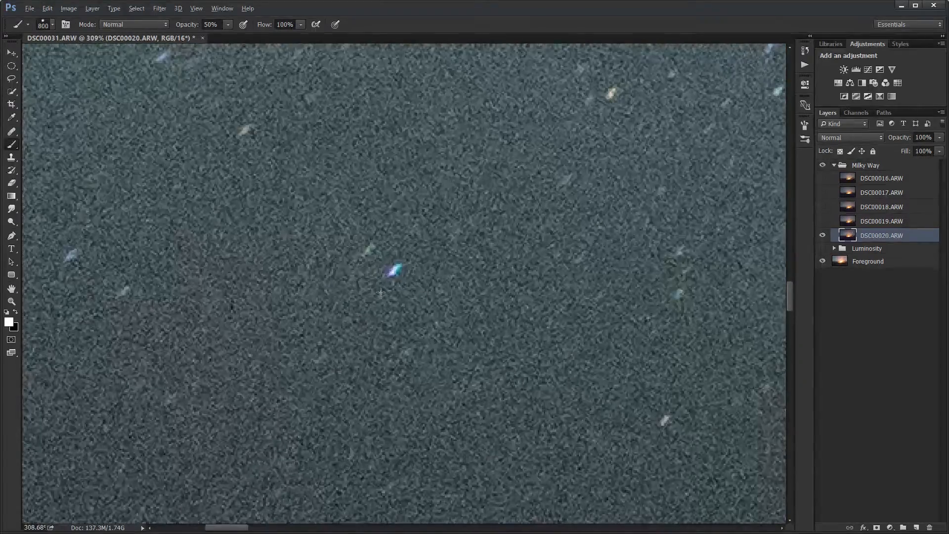
left_click_drag(432, 250, 405, 298)
left_click(825, 222)
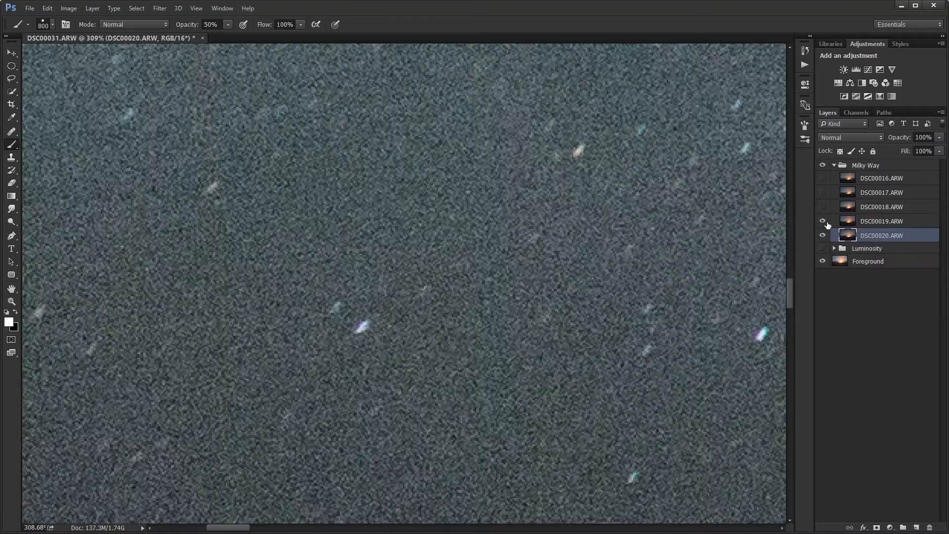
left_click(826, 222)
left_click(825, 222)
left_click(822, 207)
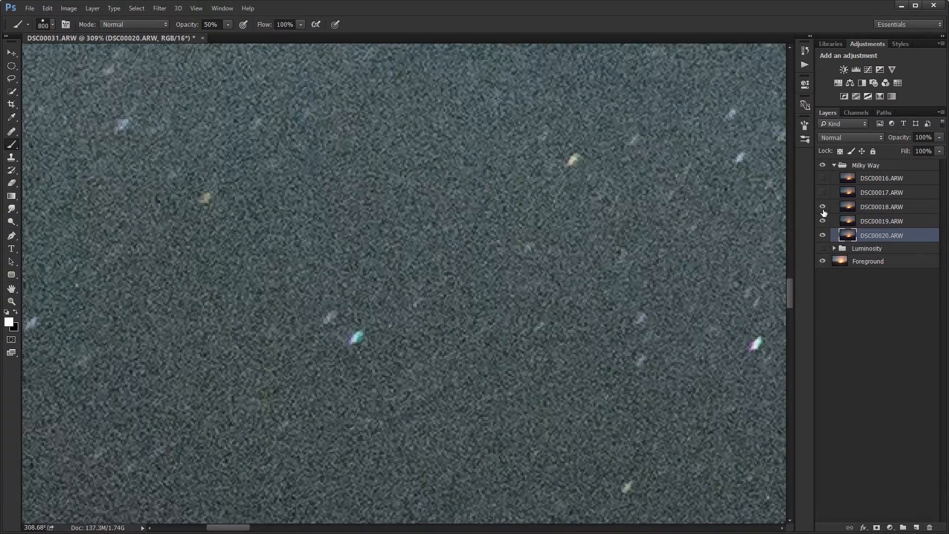
left_click(822, 192)
left_click(823, 179)
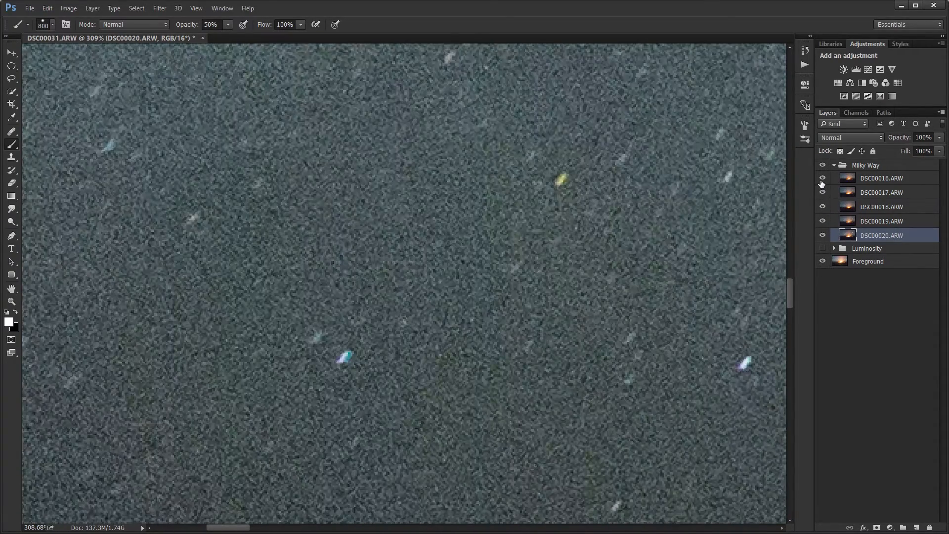
left_click_drag(822, 181, 826, 223)
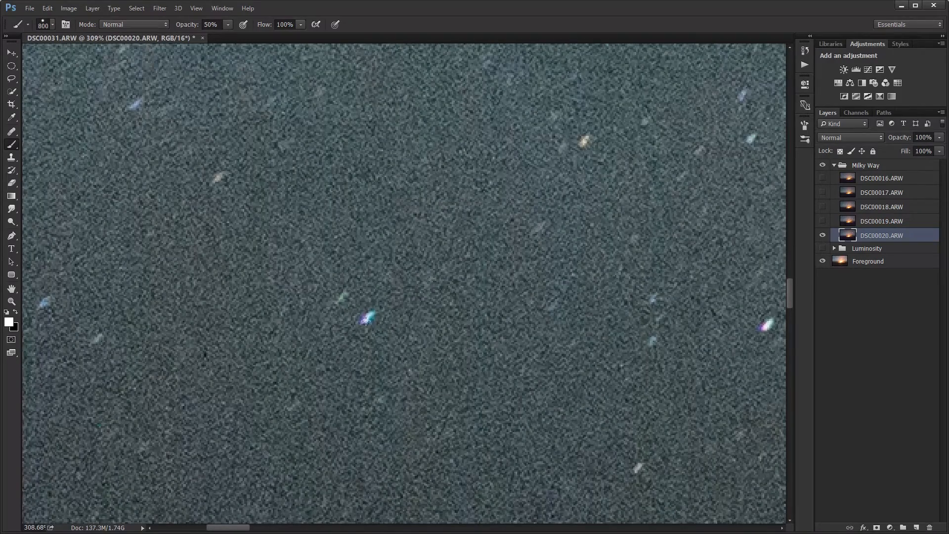
Step: Set the brush to 30 px at 100% opacity and cover the bright star on DSC00020.ARW with a white dot
left_click_drag(377, 320, 421, 278)
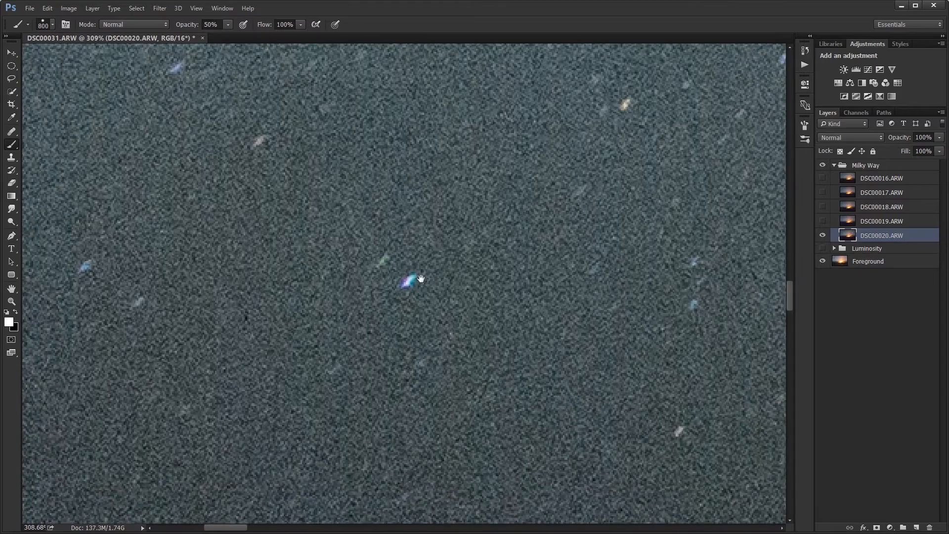
key("bracketleft")
key("bracketleft")
key("bracketleft")
key("bracketleft")
key("bracketleft")
key("bracketleft")
key("bracketleft")
key("bracketleft")
key("bracketleft")
key("bracketleft")
key("bracketleft")
key("bracketleft")
key("bracketleft")
key("bracketleft")
key("bracketleft")
key("bracketleft")
key("bracketleft")
key("0")
right_click(422, 273)
left_click(449, 13)
left_click(410, 281)
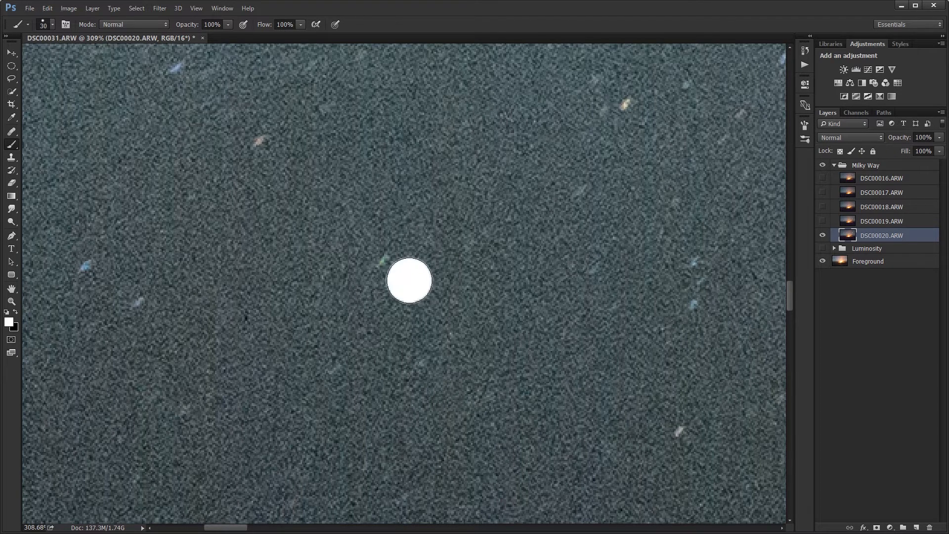
Step: Show DSC00019.ARW and DSC00018.ARW in turn and cover the same star with a white dot on each layer
left_click_drag(468, 247, 475, 277)
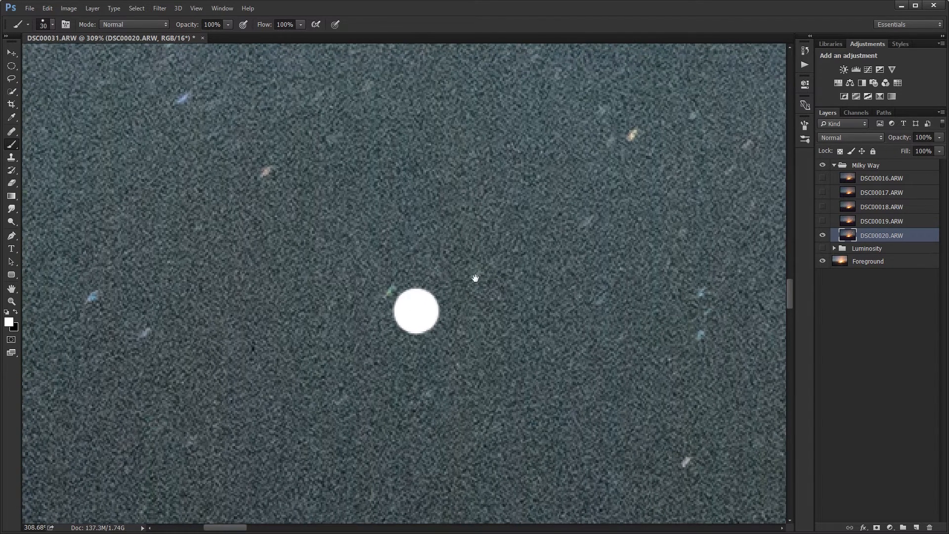
left_click(848, 221)
left_click(822, 221)
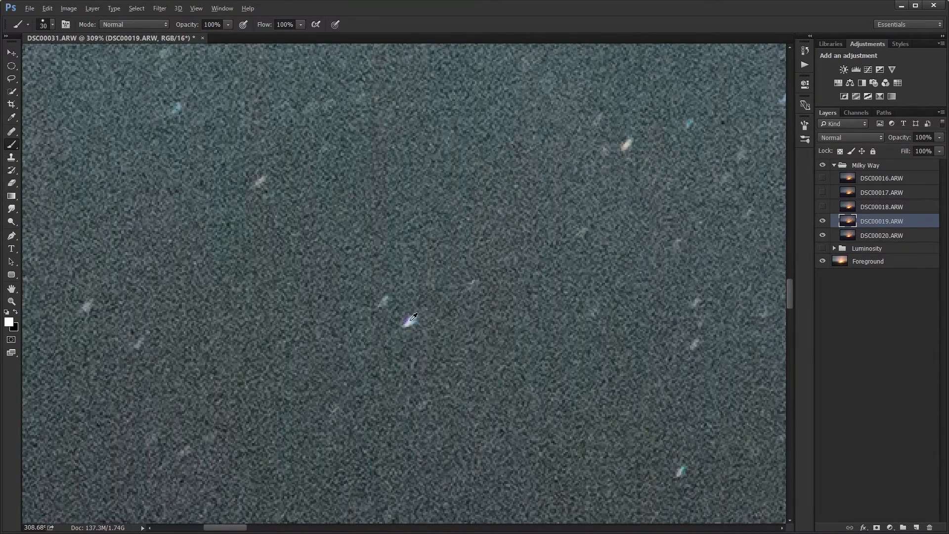
left_click(410, 320)
left_click(867, 207)
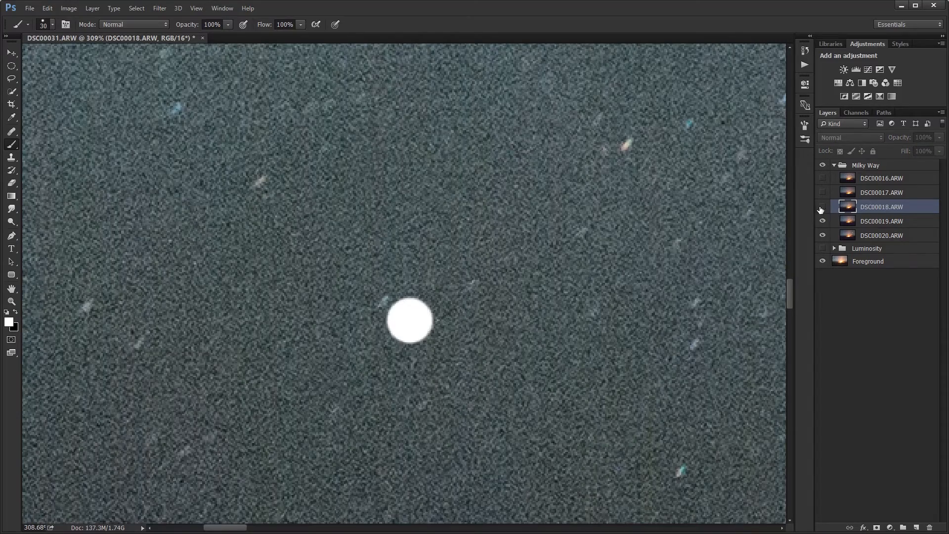
left_click(823, 208)
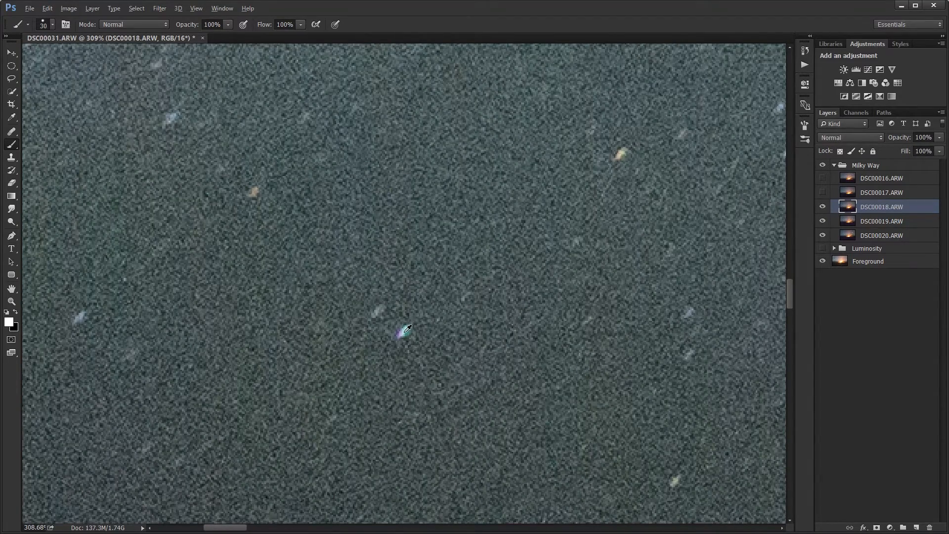
left_click(403, 330)
Step: Show DSC00017.ARW and DSC00016.ARW in turn and mark the same star with a white dot on each layer
left_click(868, 192)
left_click(823, 192)
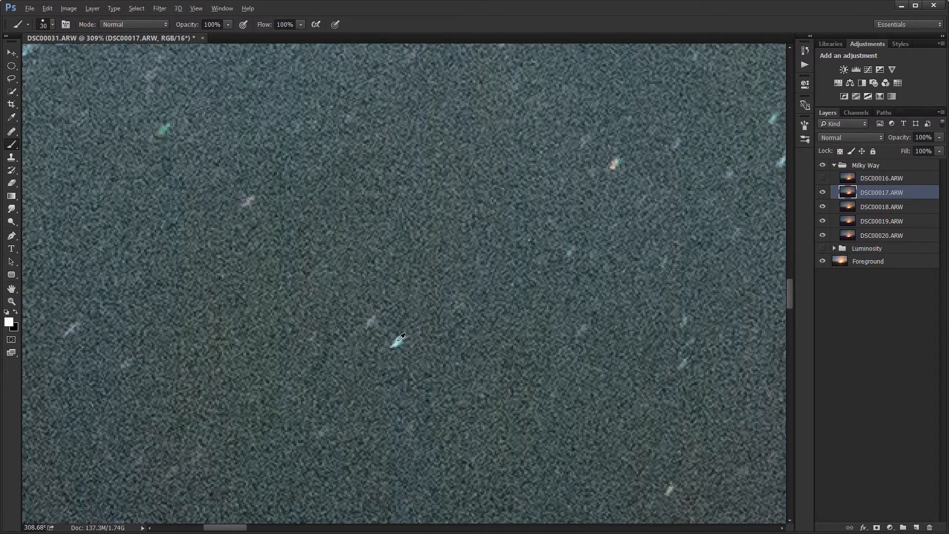
left_click(397, 341)
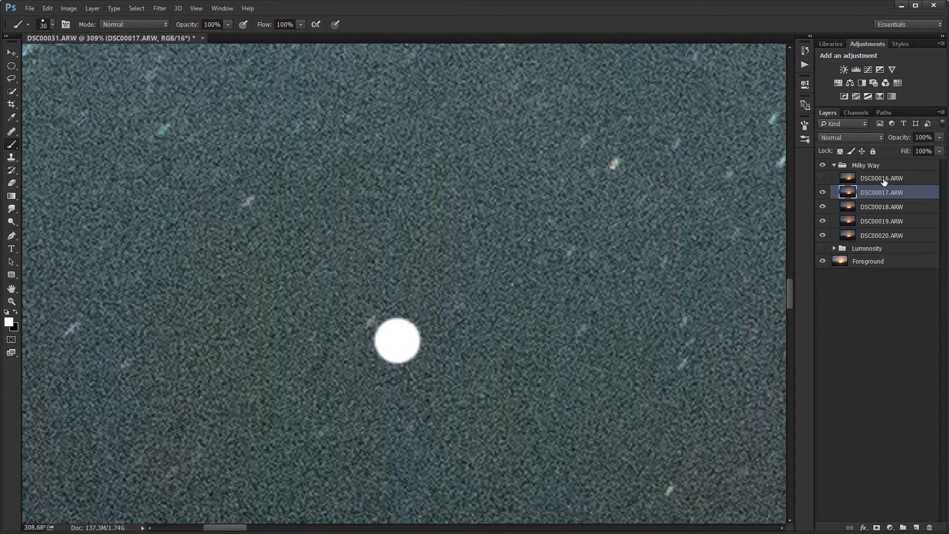
left_click(882, 178)
left_click(824, 179)
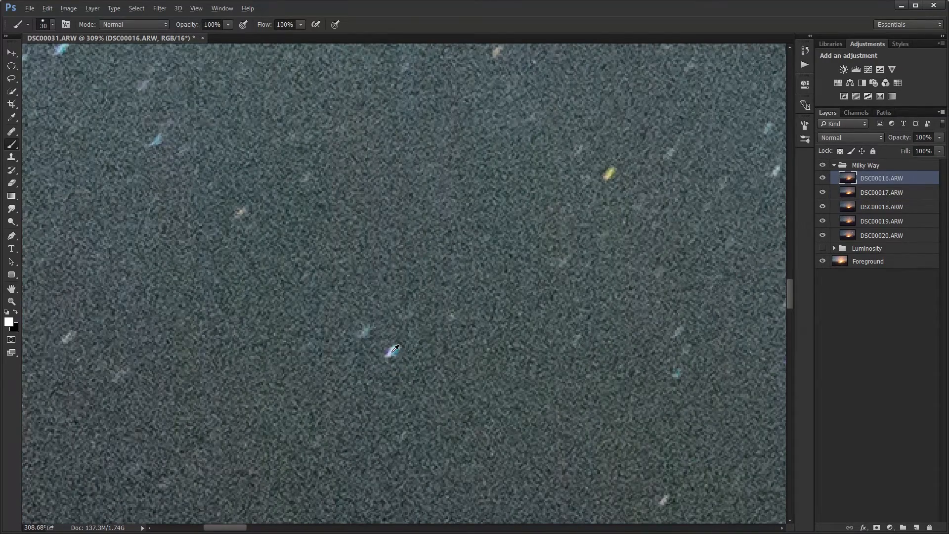
left_click(395, 349)
Step: Hide DSC00016.ARW to DSC00019.ARW and examine the star shift in the photo's upper-left corner by switching DSC00019.ARW on and off
scroll(396, 348, "down", 5)
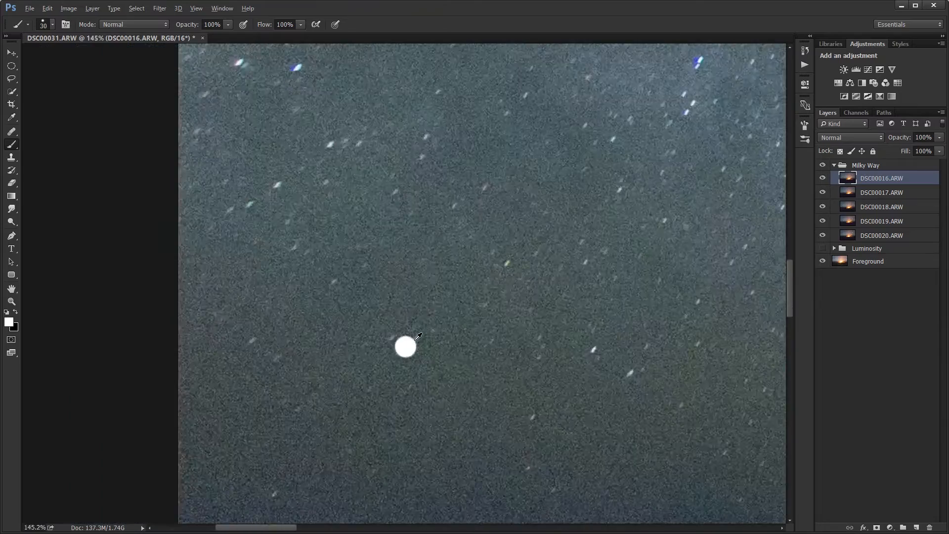
scroll(414, 342, "down", 2)
left_click_drag(483, 174, 485, 349)
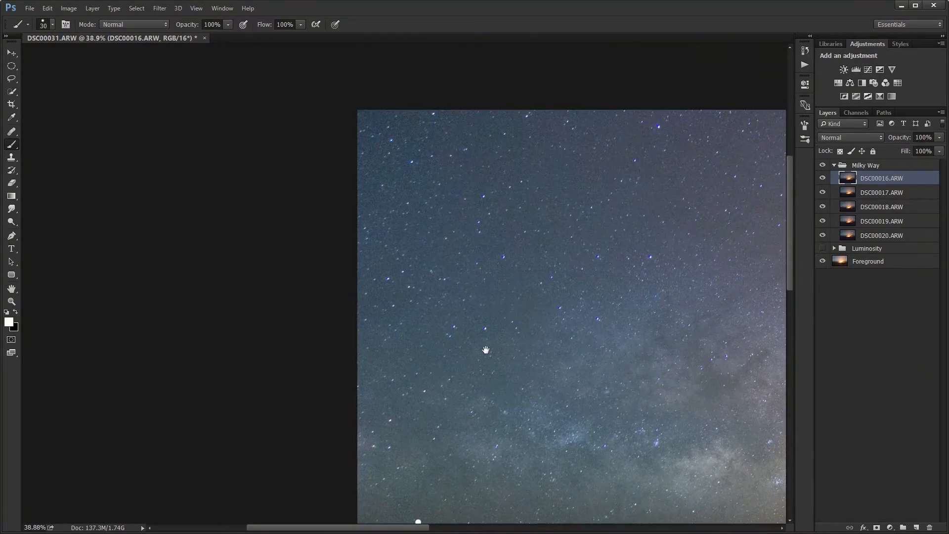
left_click_drag(437, 158, 546, 214)
scroll(416, 250, "up", 15)
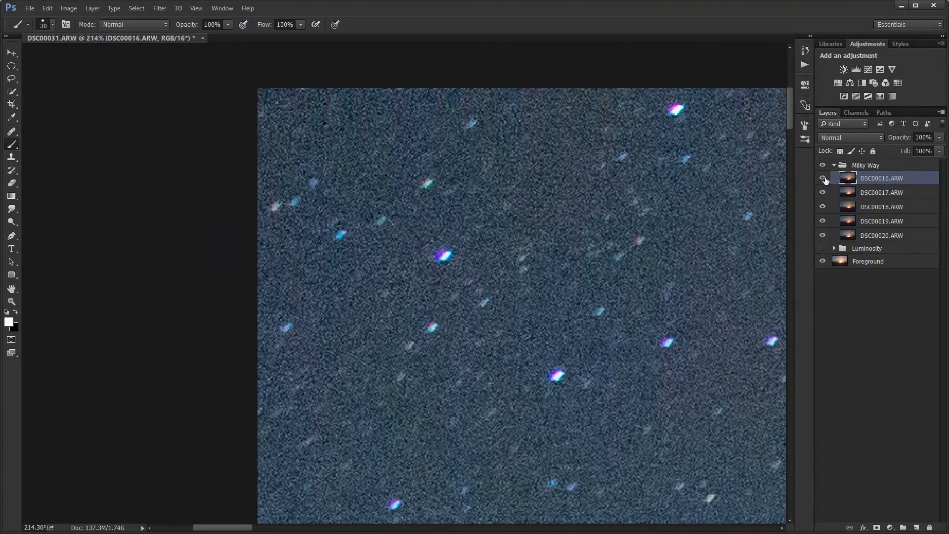
left_click_drag(824, 181, 823, 225)
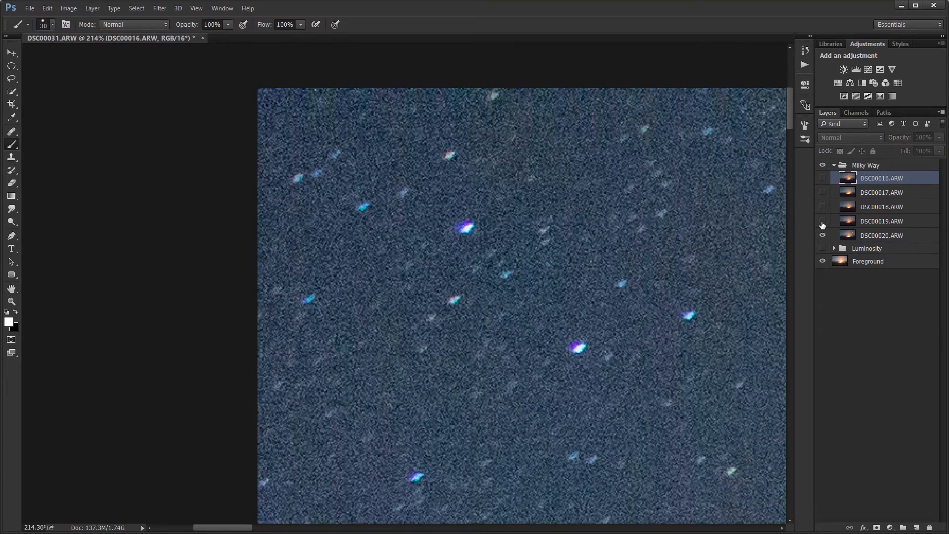
left_click(823, 225)
left_click(823, 225)
left_click(823, 225)
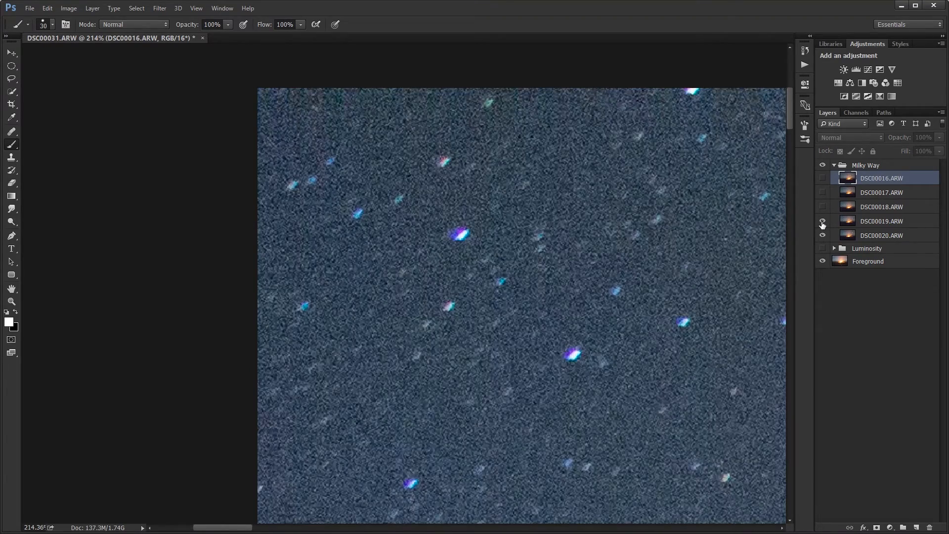
left_click(823, 225)
left_click(822, 225)
left_click(822, 225)
left_click_drag(724, 238, 563, 230)
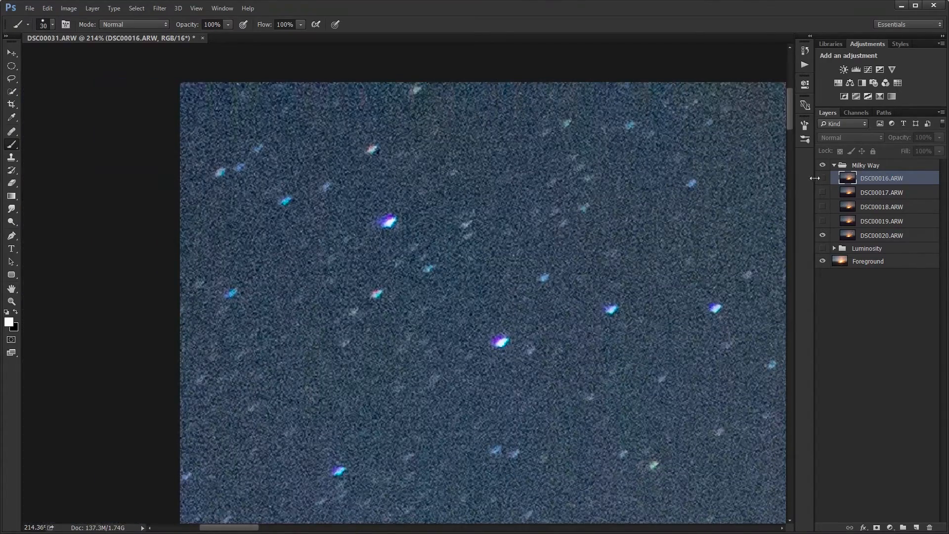
left_click(824, 222)
left_click(824, 223)
Step: Cover a second star, in the photo's upper-left corner, with a white dot on DSC00020.ARW and on the re-shown DSC00019.ARW
scroll(403, 267, "up", 10)
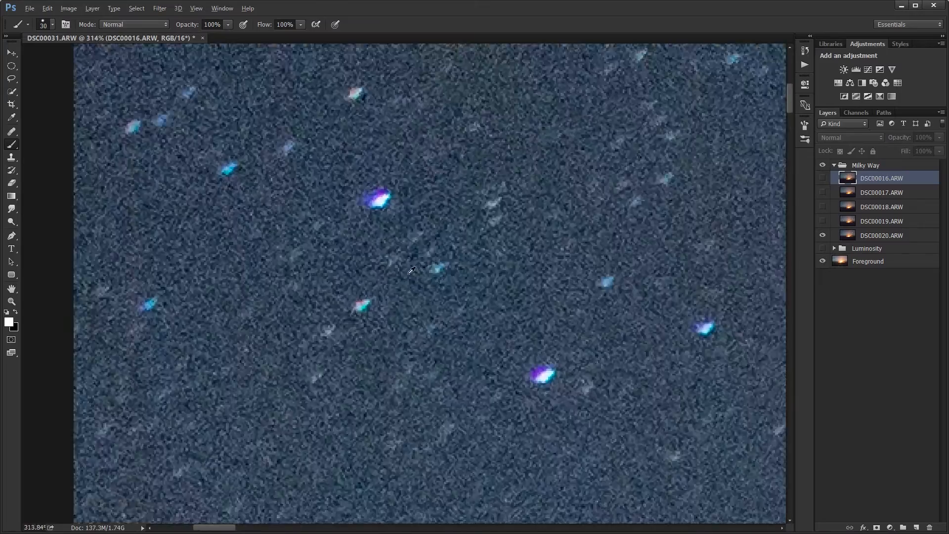
left_click(870, 238)
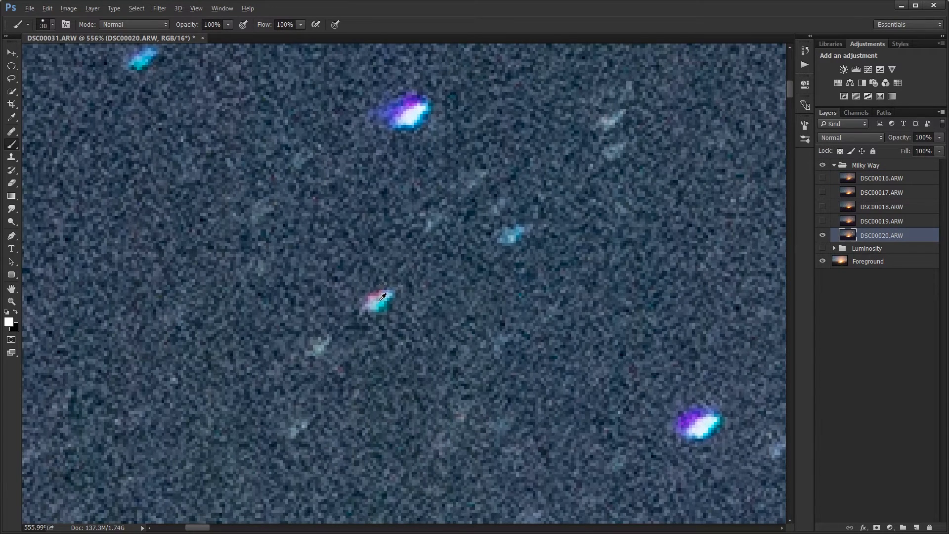
left_click(382, 296)
left_click(845, 227)
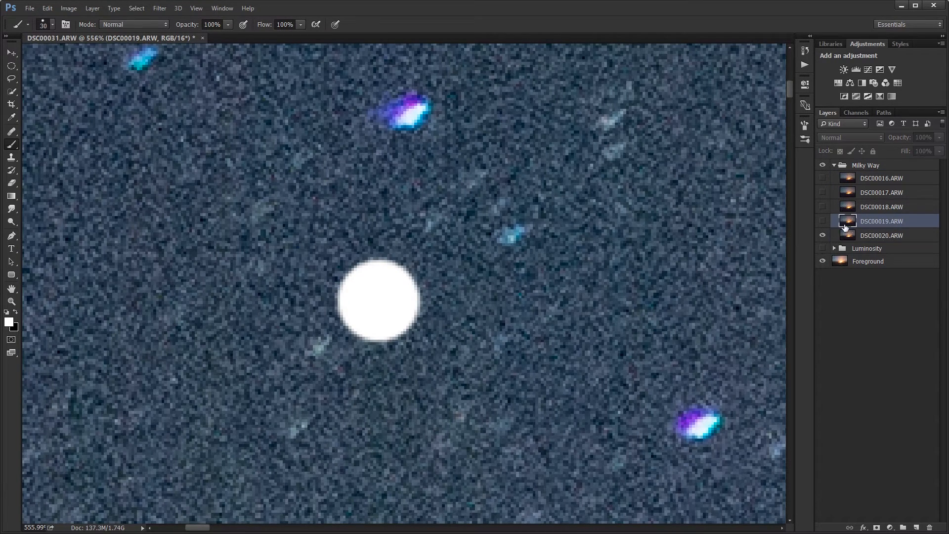
left_click(826, 222)
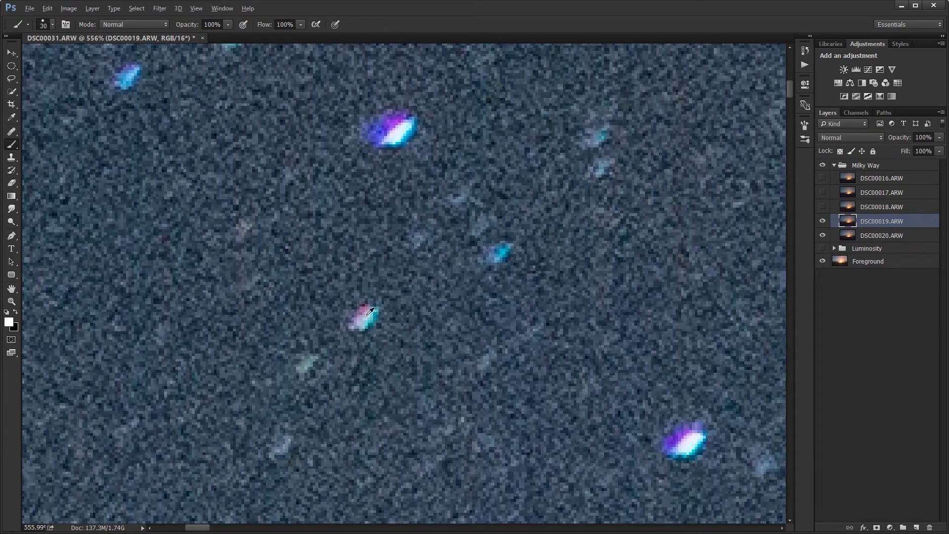
left_click(371, 313)
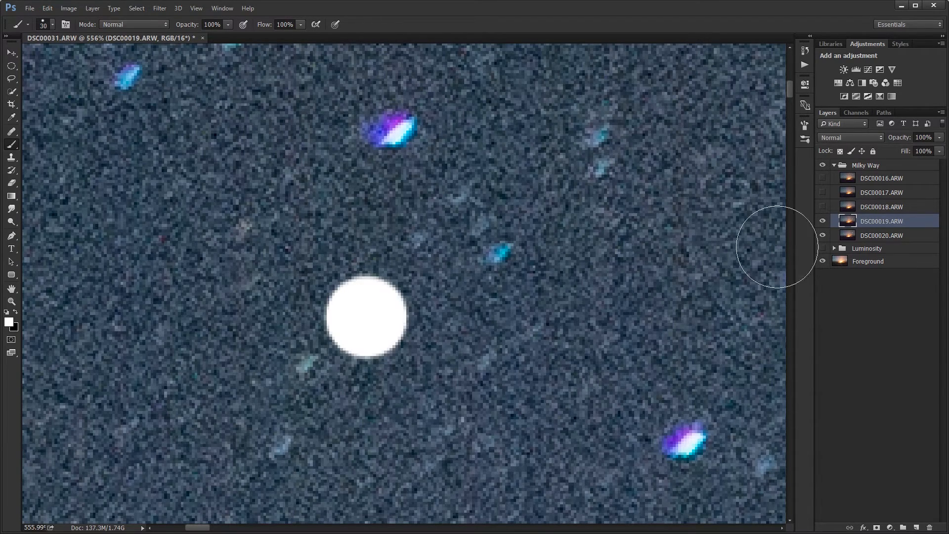
Step: Show DSC00018.ARW, DSC00017.ARW and DSC00016.ARW in turn and cover the same corner star with a white dot on each
left_click(875, 207)
left_click(823, 206)
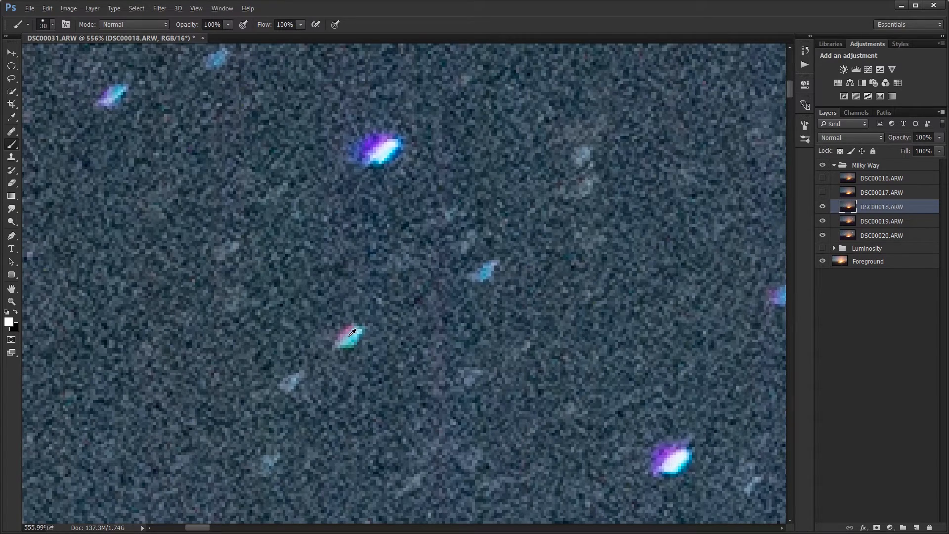
left_click(350, 335)
left_click(876, 192)
left_click(822, 193)
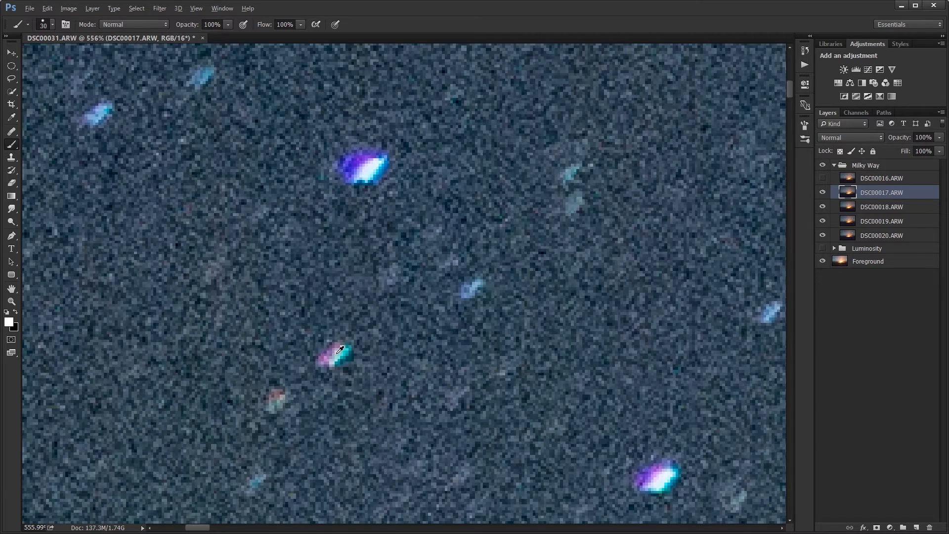
left_click(340, 351)
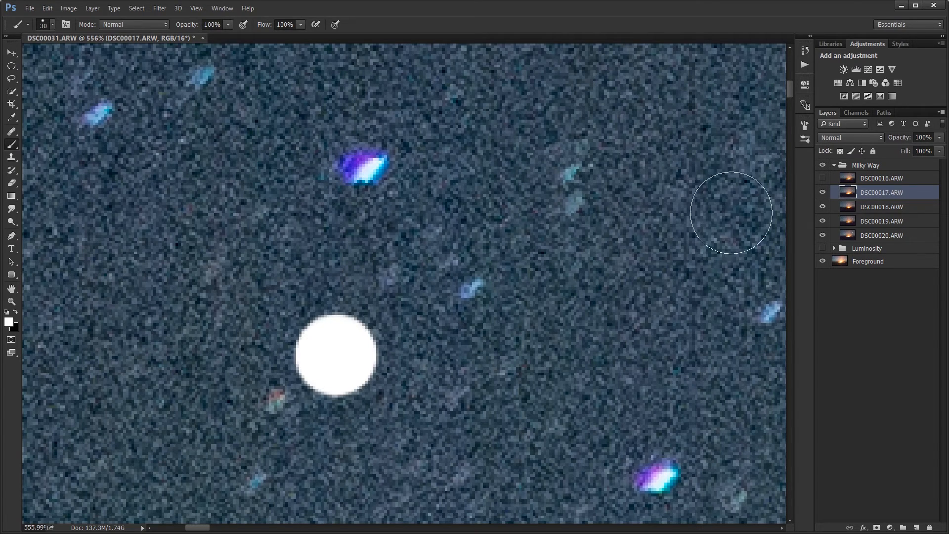
left_click(859, 182)
left_click(822, 178)
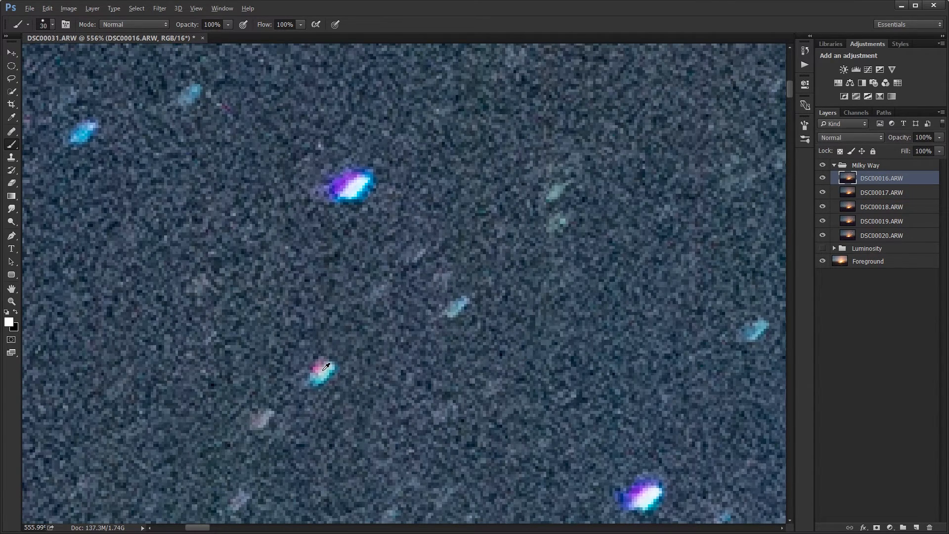
left_click(325, 367)
Step: Hide DSC00016.ARW to DSC00019.ARW and select DSC00020.ARW, focusing on the stars near the middle of the photo's upper edge
scroll(346, 364, "down", 10)
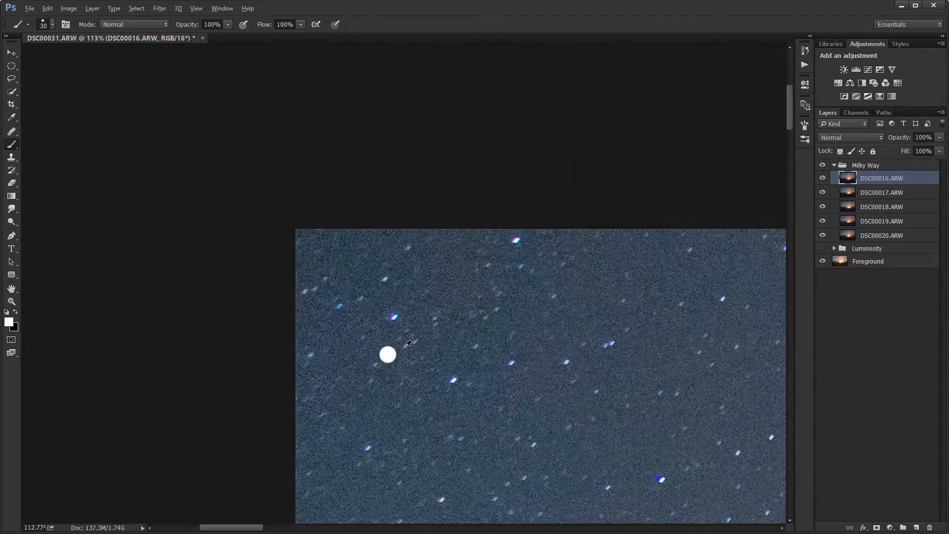
scroll(420, 349, "down", 6)
left_click_drag(669, 378, 303, 243)
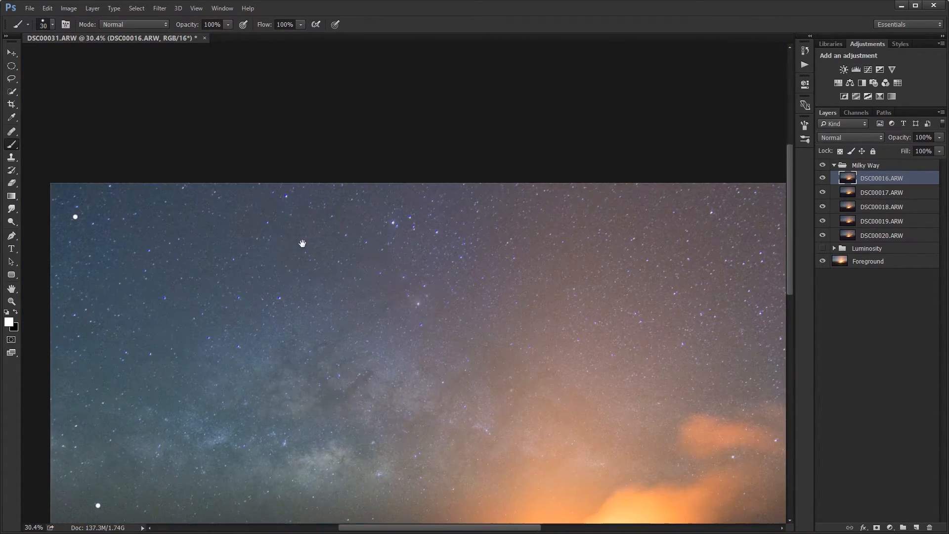
left_click_drag(680, 337, 697, 373)
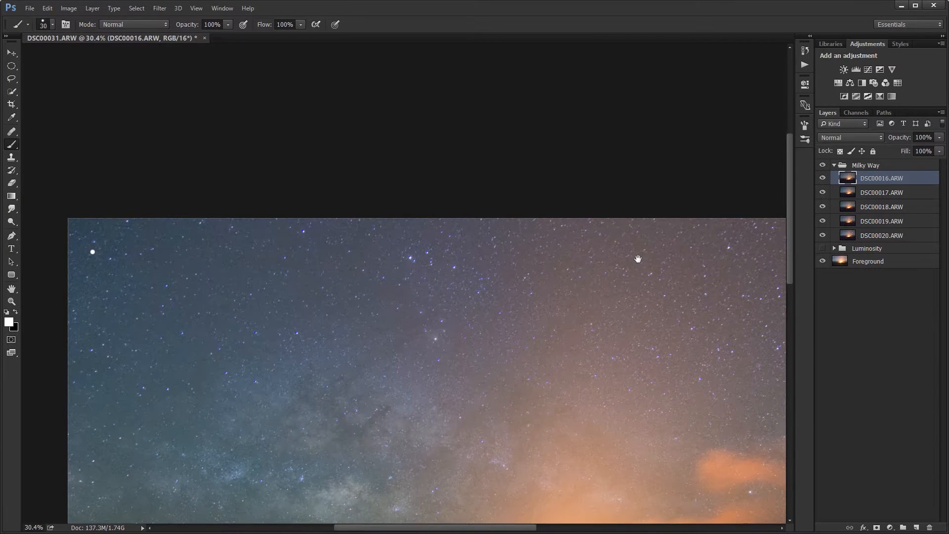
left_click_drag(638, 259, 497, 225)
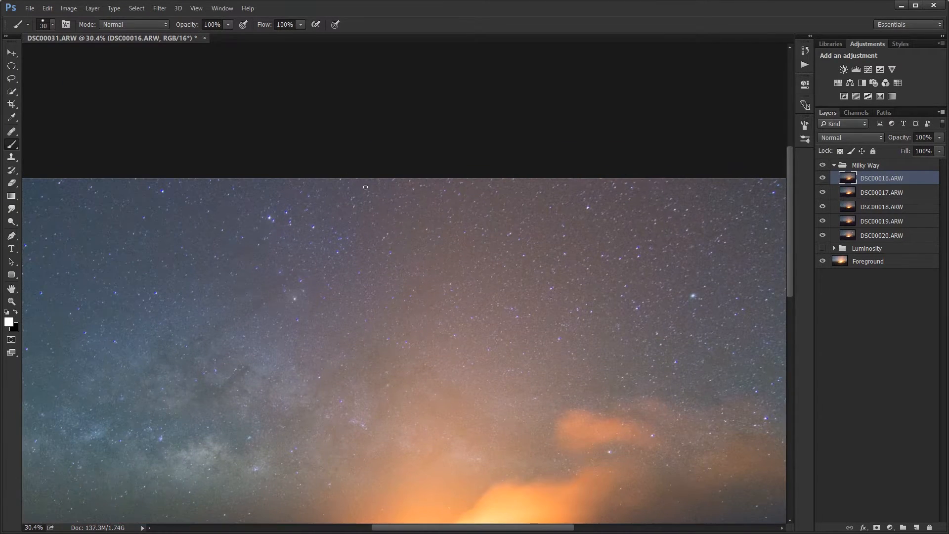
scroll(541, 239, "down", 3)
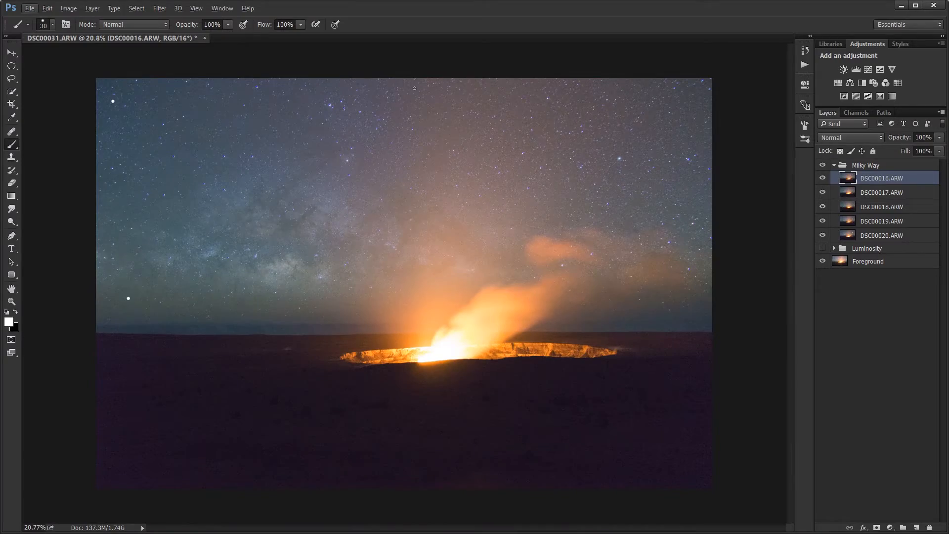
scroll(402, 89, "up", 3)
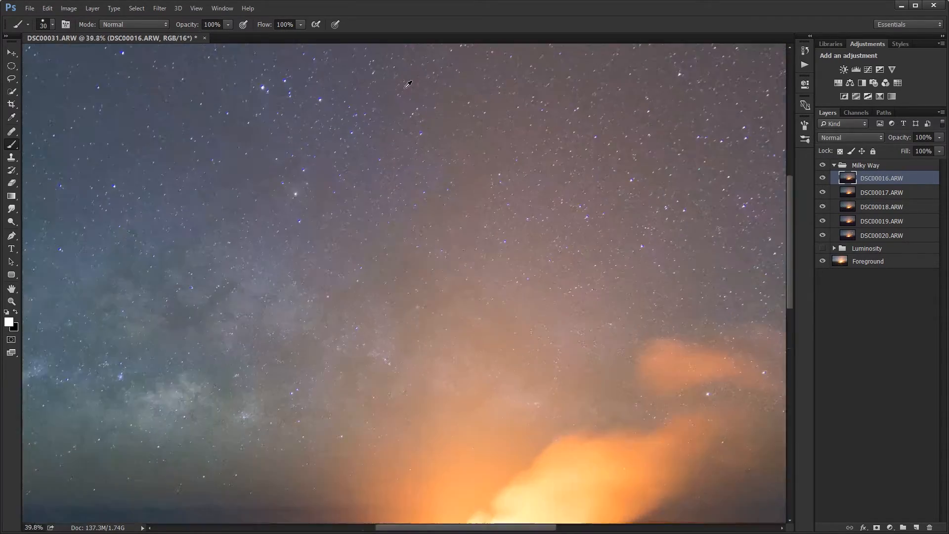
scroll(413, 200, "up", 6)
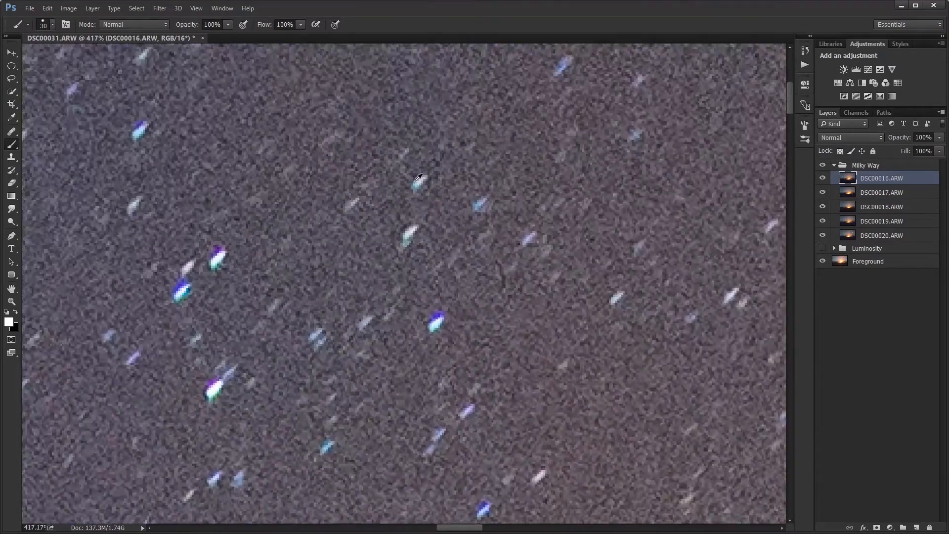
scroll(419, 177, "up", 2)
left_click_drag(419, 179, 422, 223)
left_click_drag(823, 178, 823, 223)
left_click(860, 236)
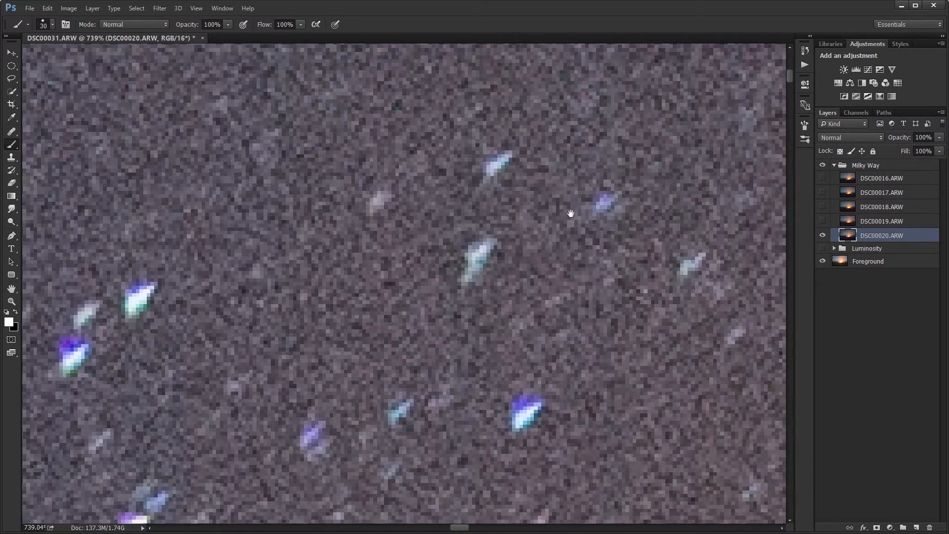
Step: Cover a bright star near the middle of the photo's upper edge with a white dot on DSC00020.ARW and on the re-shown DSC00019.ARW
left_click_drag(570, 212, 499, 145)
mouse_move(473, 257)
left_mouse_down()
mouse_move(514, 243)
mouse_move(565, 292)
mouse_move(520, 165)
left_mouse_up()
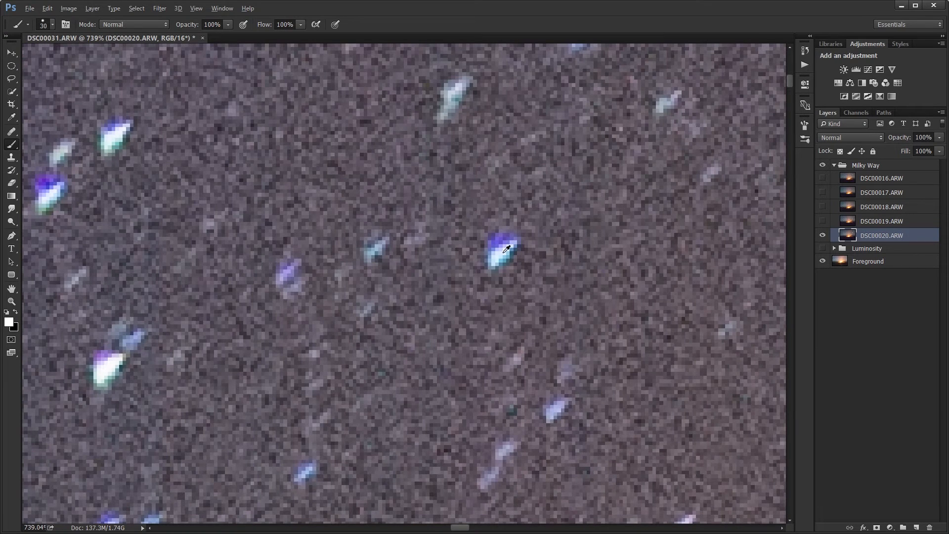
left_click(500, 252)
left_click(850, 222)
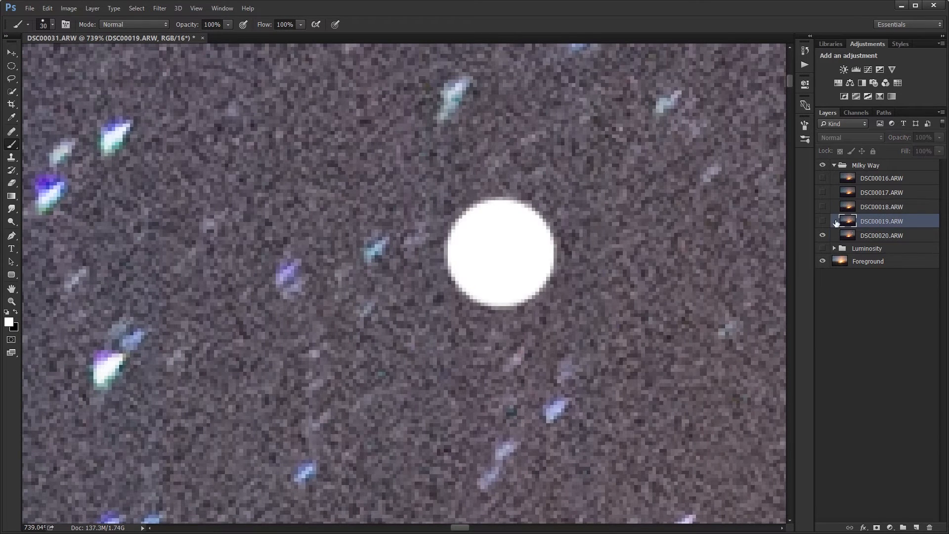
left_click(823, 222)
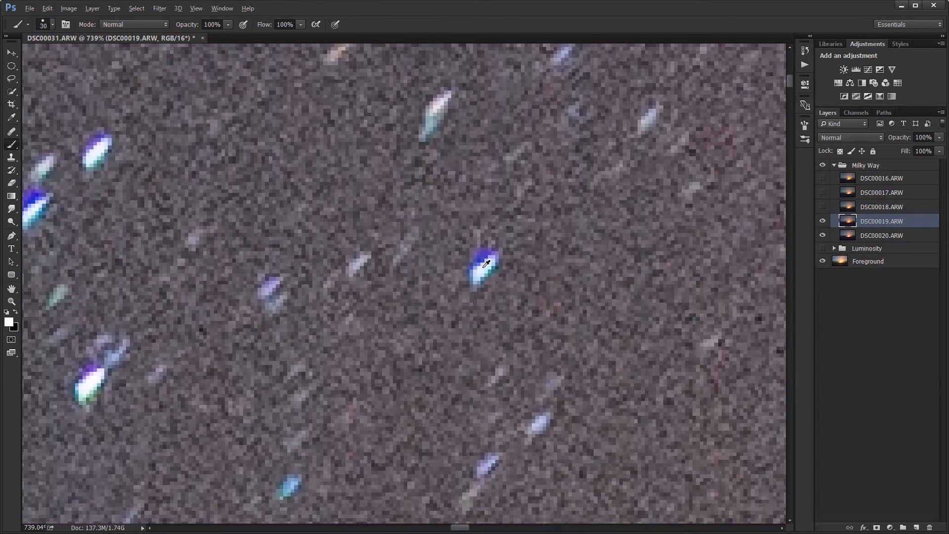
left_click(484, 266)
Step: Show DSC00018.ARW, DSC00017.ARW and DSC00016.ARW in turn and cover the same upper-middle star with a white dot on each
left_click(850, 208)
left_click(823, 206)
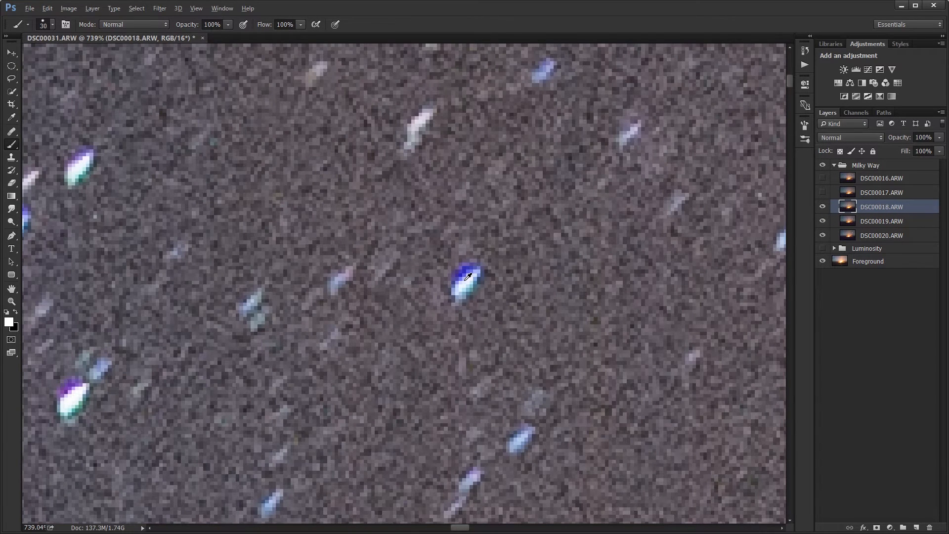
left_click(465, 279)
left_click(851, 192)
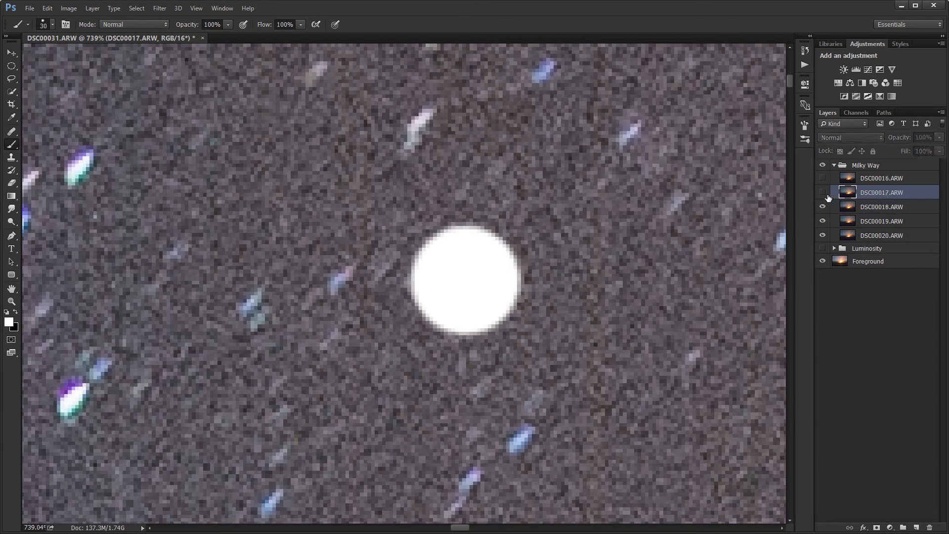
left_click(823, 192)
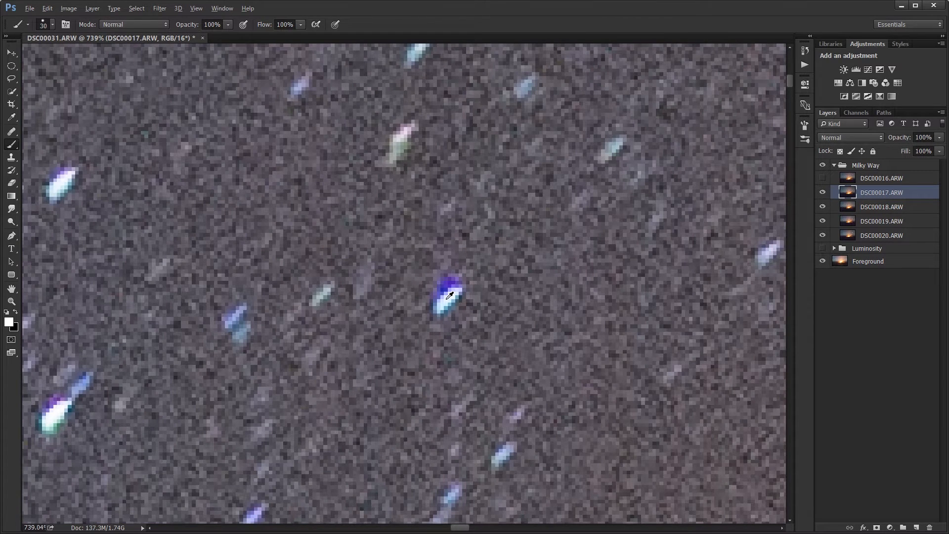
left_click(450, 295)
left_click(889, 179)
left_click(823, 178)
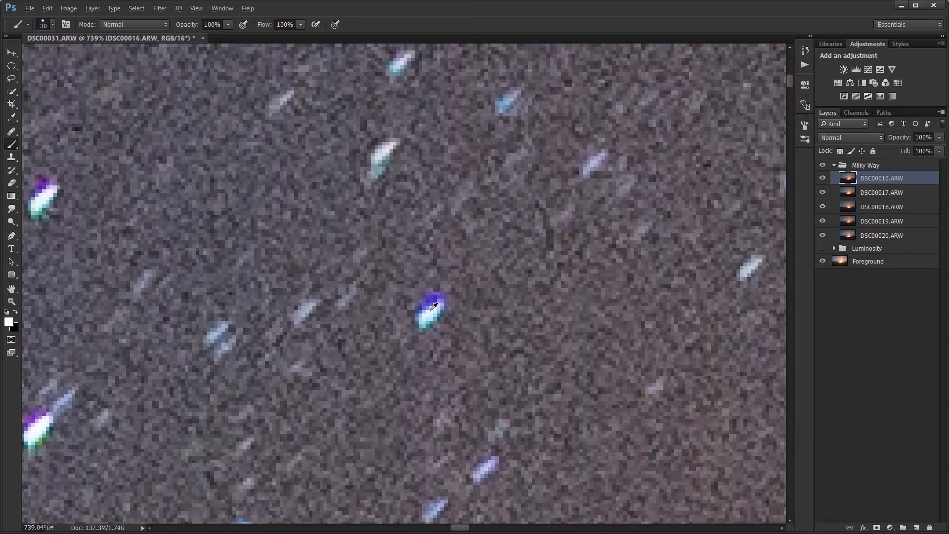
left_click(433, 307)
Step: Isolate DSC00020.ARW among the Milky Way layers, select it, and compare the photo's upper-right corner with DSC00019.ARW to see the star shift
scroll(433, 307, "down", 8)
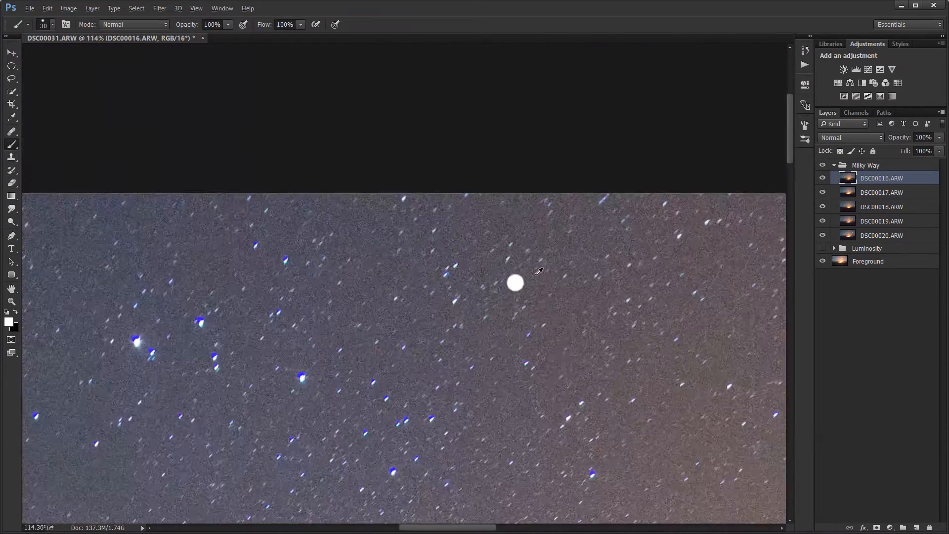
scroll(537, 275, "down", 2)
left_click_drag(773, 315, 220, 270)
left_click_drag(638, 298, 266, 297)
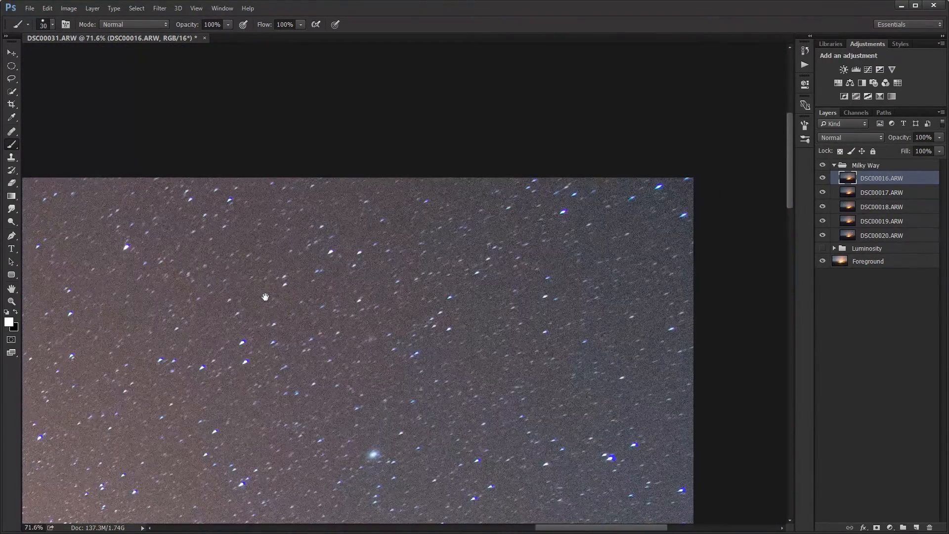
left_click_drag(590, 262, 429, 304)
scroll(463, 268, "up", 6)
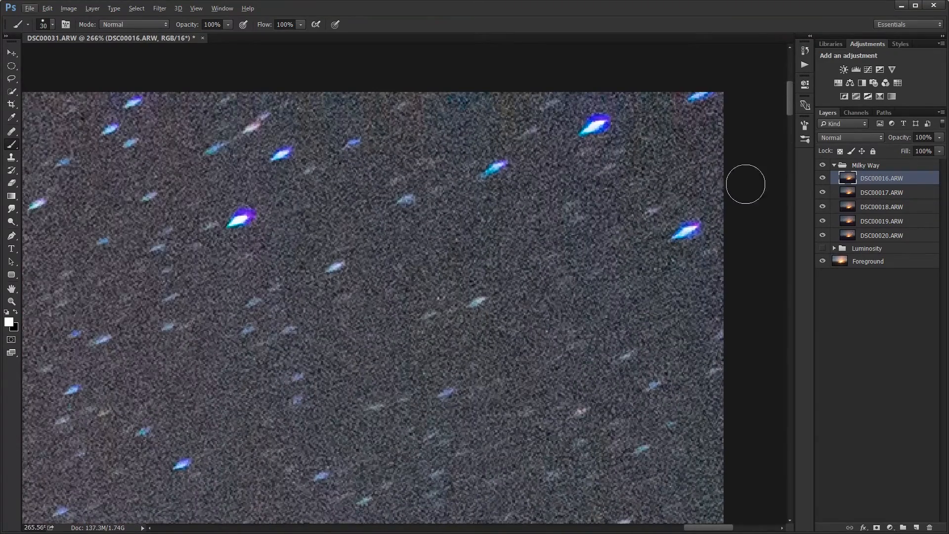
left_click(823, 236, "alt")
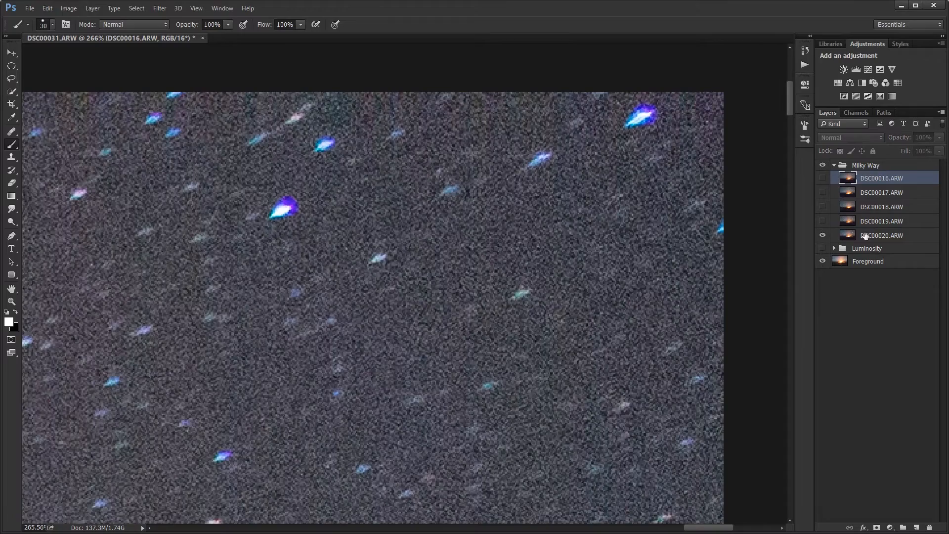
left_click(880, 236)
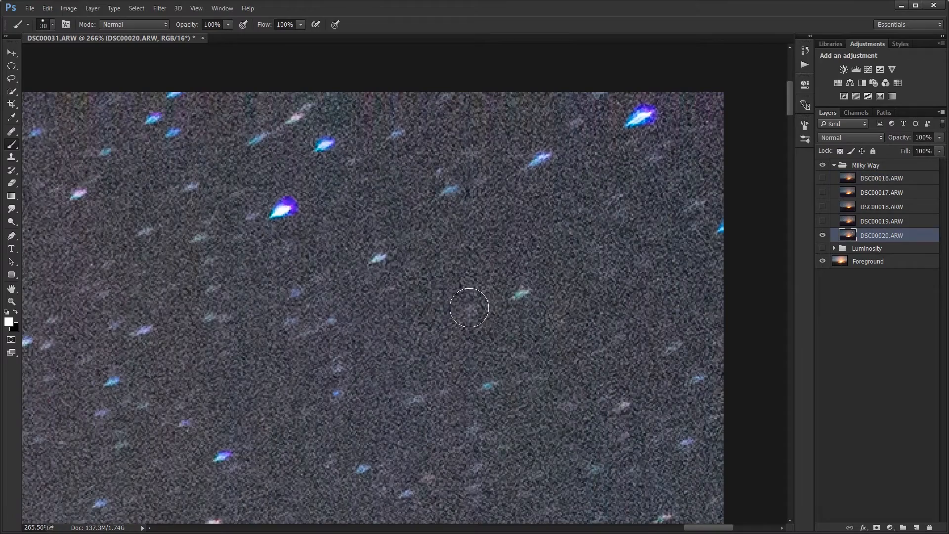
left_click(823, 222)
left_click(823, 222)
Step: Cover a star in the photo's upper-right corner with a white dot on DSC00020.ARW and on the re-shown DSC00019.ARW
scroll(383, 262, "up", 3)
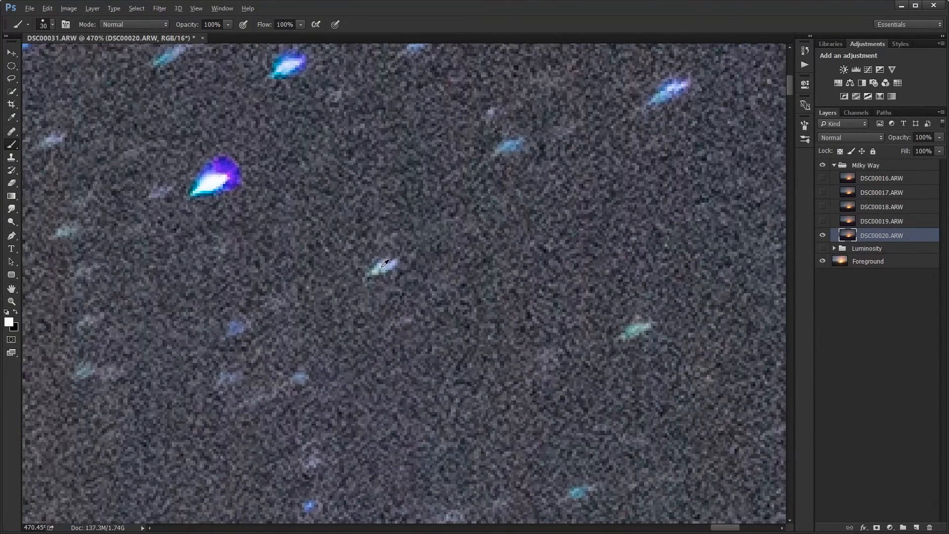
left_click(386, 263)
left_click(824, 221)
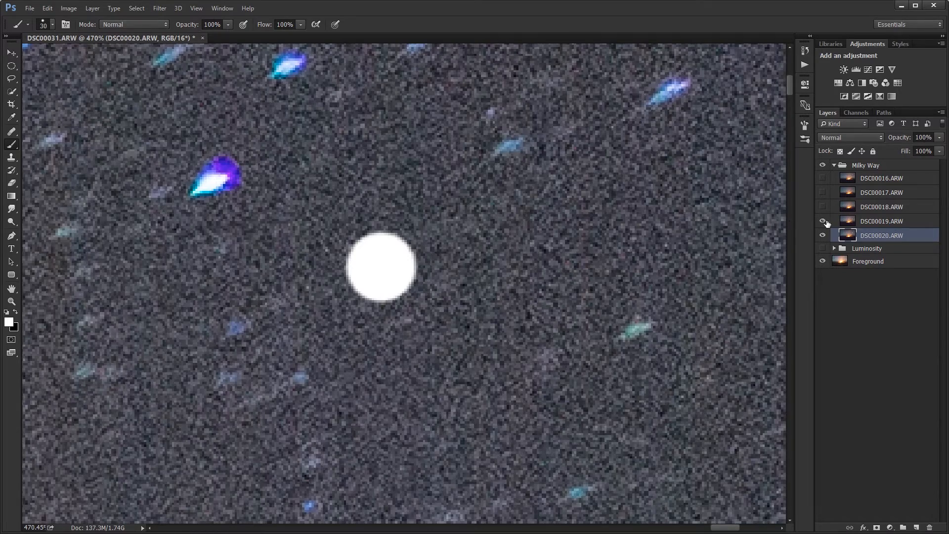
left_click(842, 224)
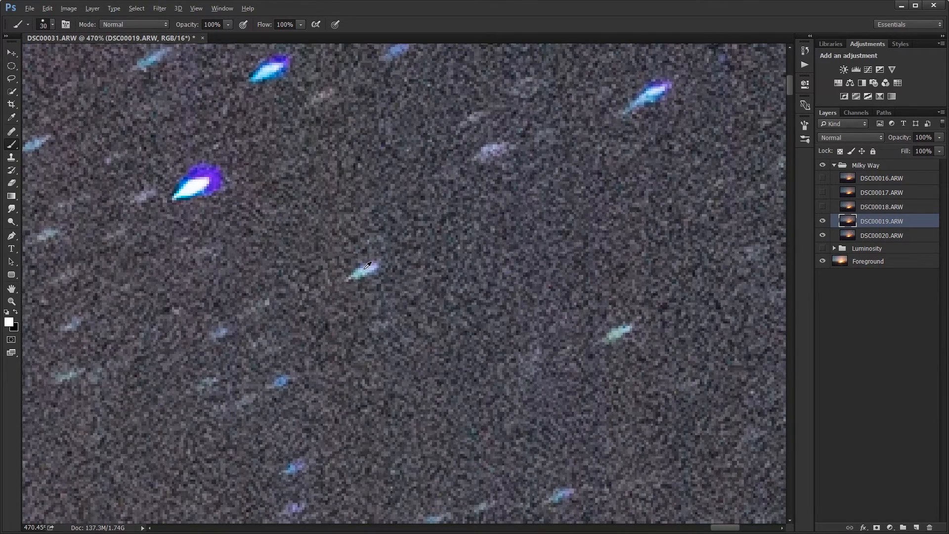
left_click(365, 267)
Step: Show DSC00018.ARW, DSC00017.ARW and DSC00016.ARW in turn and cover the same upper-right corner star with a white dot on each
left_click(837, 210)
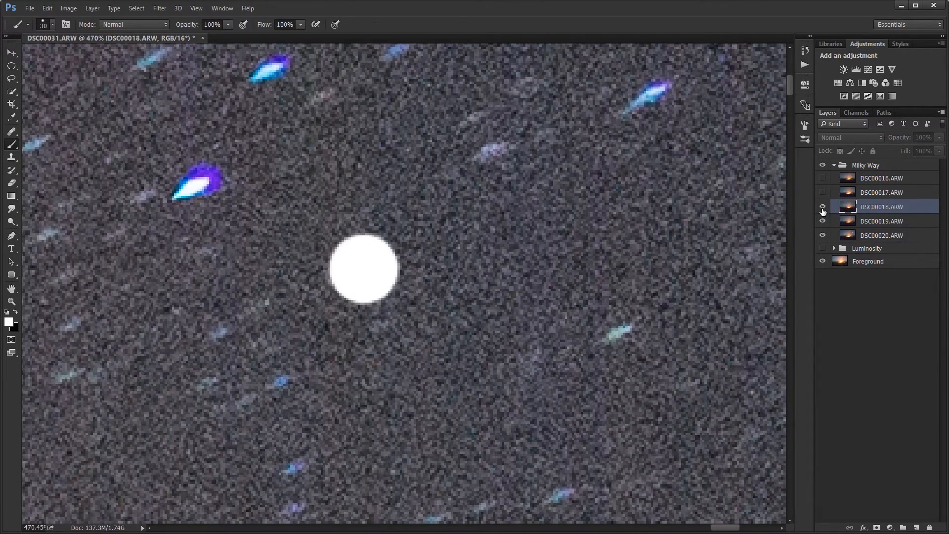
left_click(824, 208)
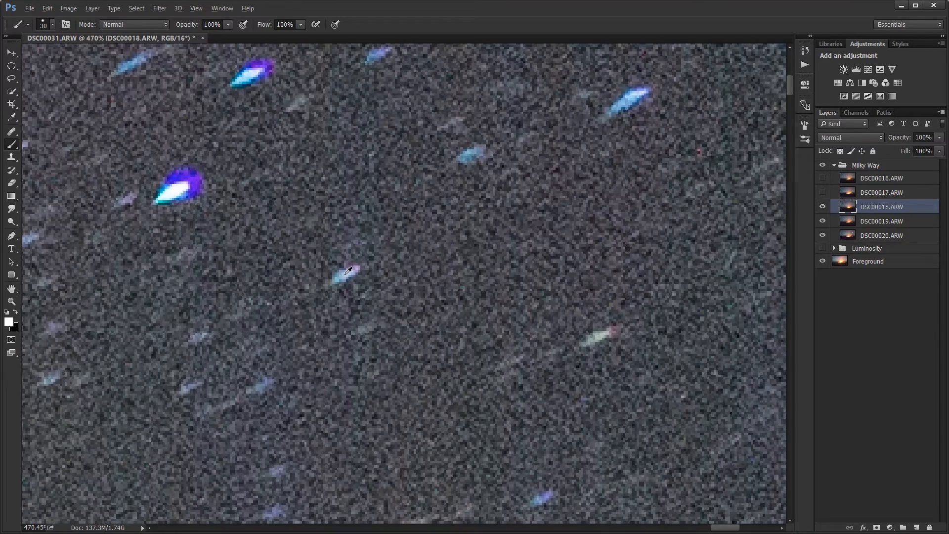
left_click(347, 272)
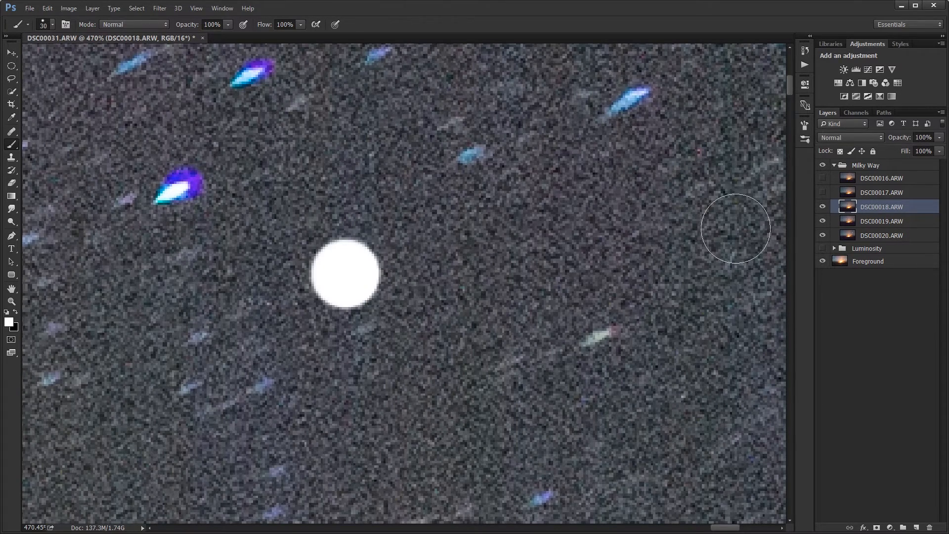
left_click(850, 193)
left_click(823, 194)
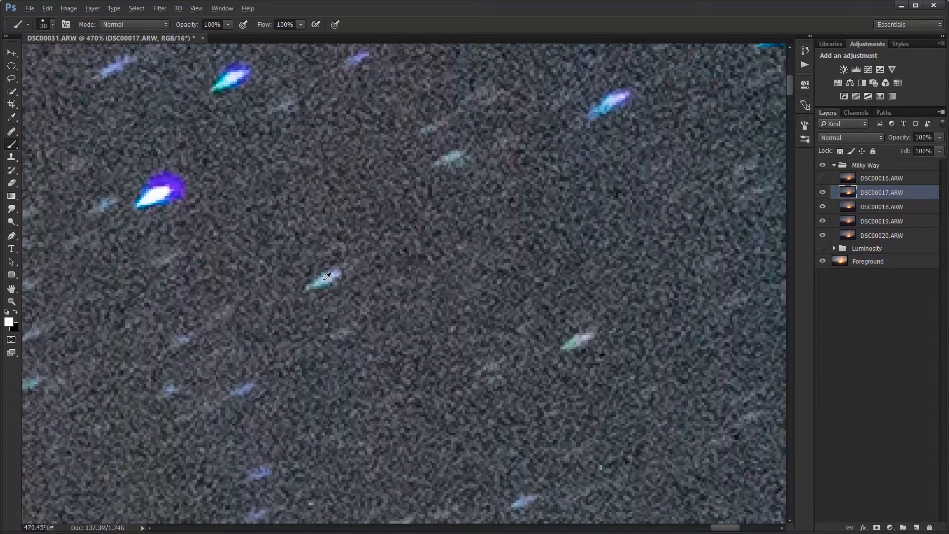
left_click(324, 279)
left_click(879, 179)
left_click(823, 178)
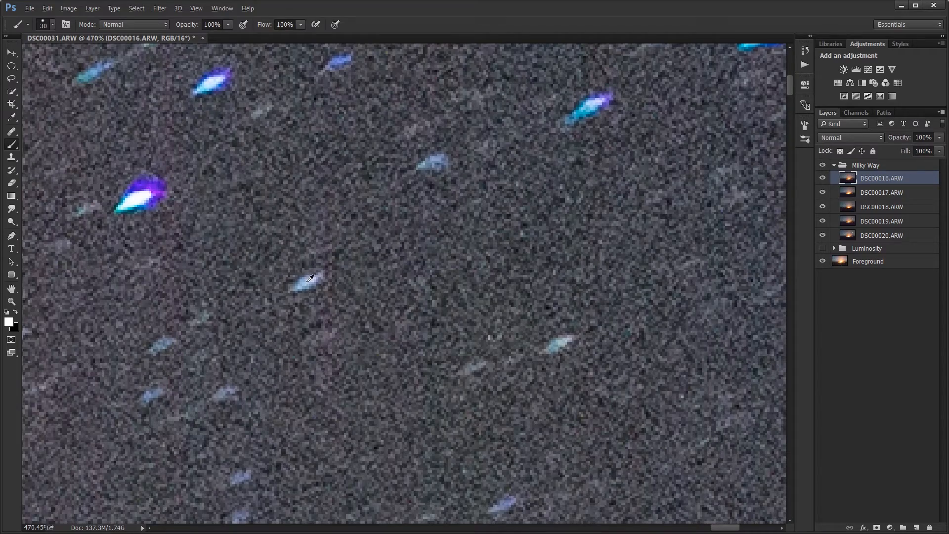
left_click(307, 282)
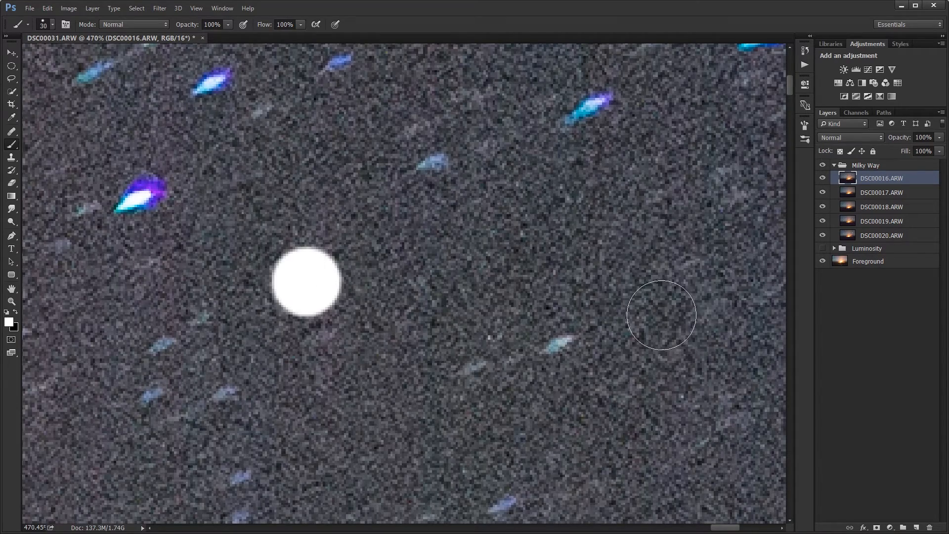
Step: Hide DSC00016.ARW to DSC00019.ARW and select DSC00020.ARW, focusing on the orange star above the horizon near the photo's right edge
scroll(661, 315, "down", 10)
left_click_drag(634, 462, 662, 178)
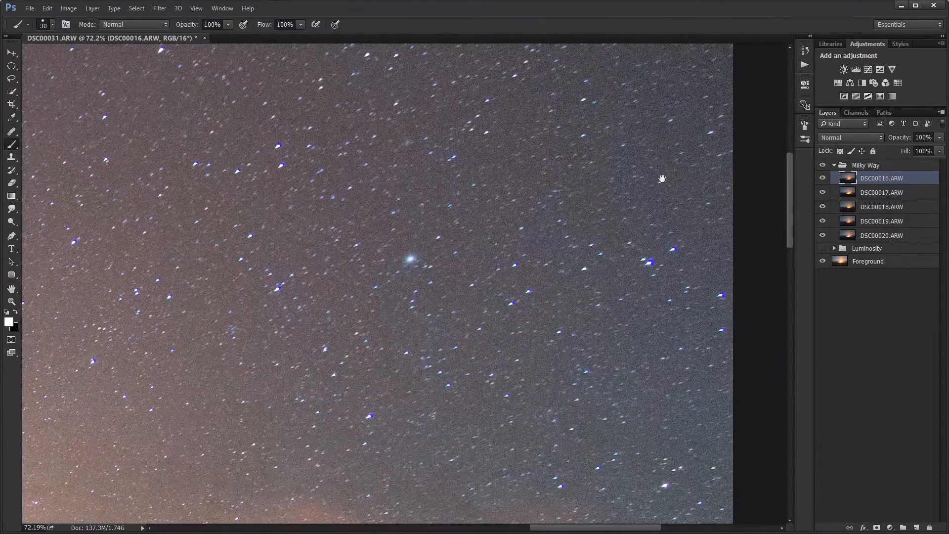
scroll(636, 322, "down", 5)
left_click_drag(637, 321, 640, 197)
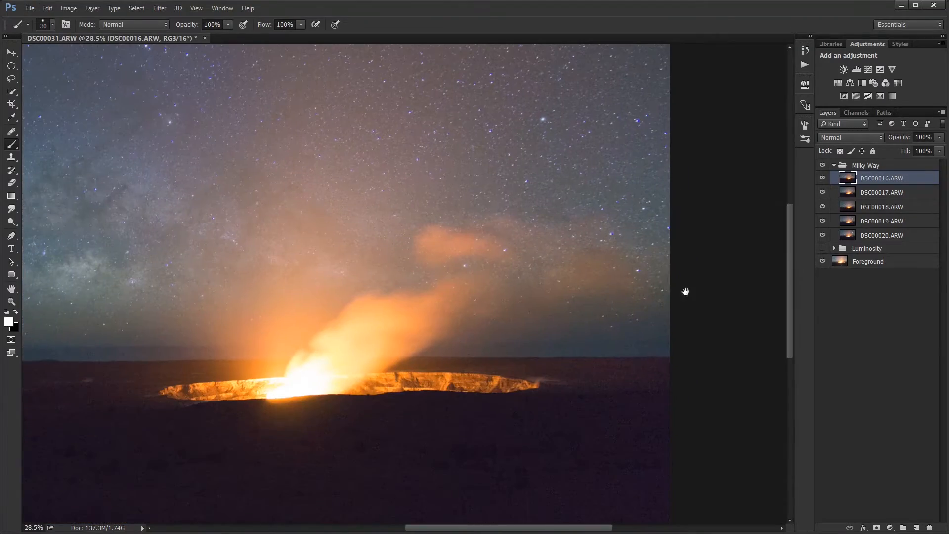
scroll(638, 328, "up", 11)
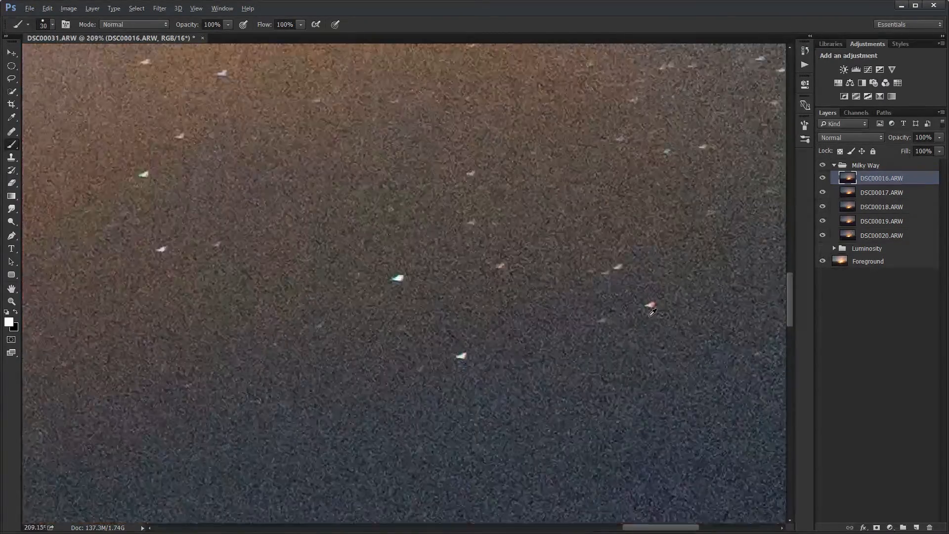
scroll(652, 311, "up", 2)
left_click_drag(652, 311, 584, 291)
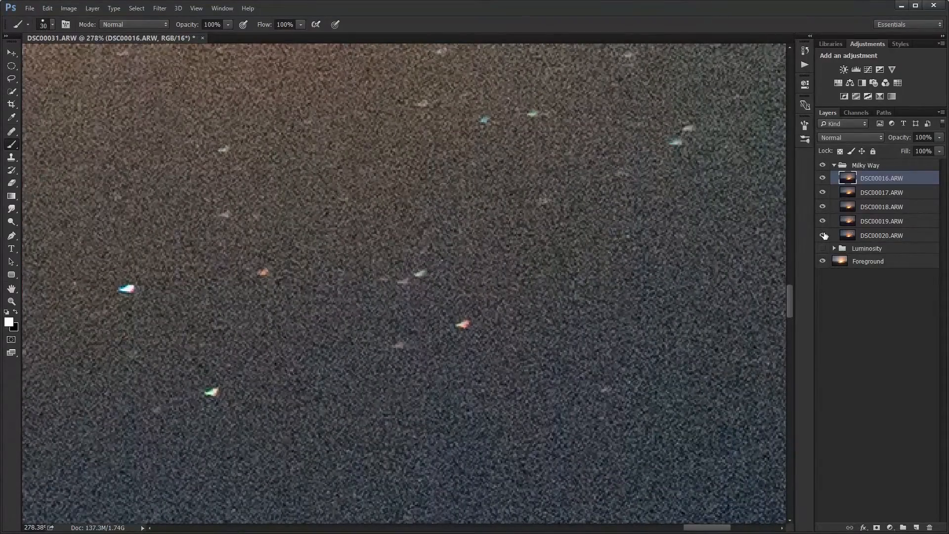
left_click_drag(822, 178, 826, 224)
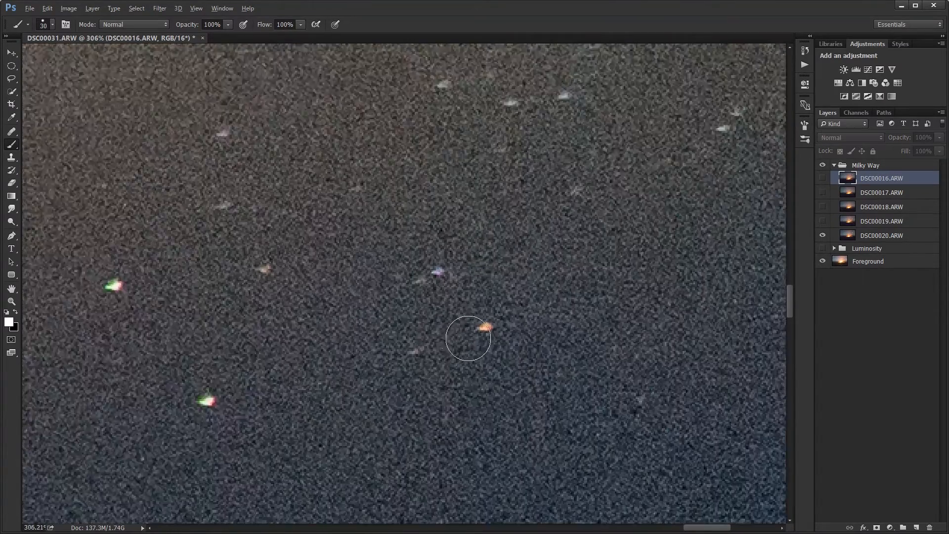
scroll(445, 330, "up", 3)
left_click(864, 236)
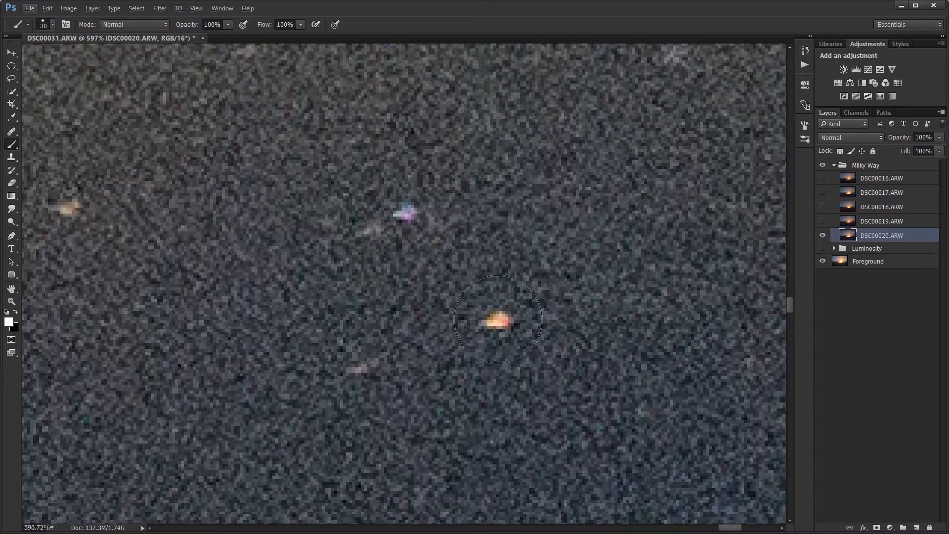
Step: Cover the orange star above the horizon near the photo's right edge with a white dot on DSC00020.ARW and on the re-shown DSC00019.ARW
left_click(499, 319)
left_click(855, 224)
left_click(825, 221)
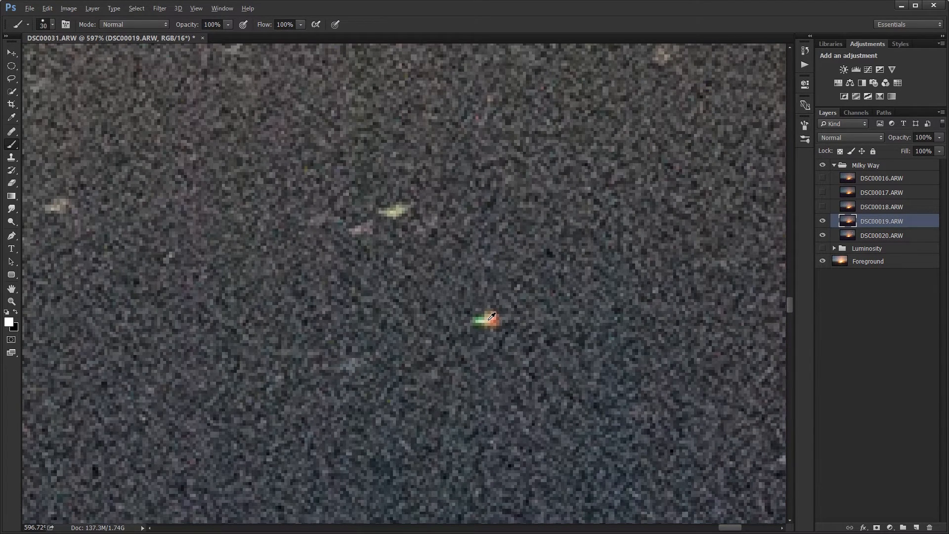
left_click(491, 318)
Step: Show DSC00018.ARW, reset the painting colour to white, and cover the same orange star near the photo's right edge with a dot
left_click(870, 207)
left_click(823, 207)
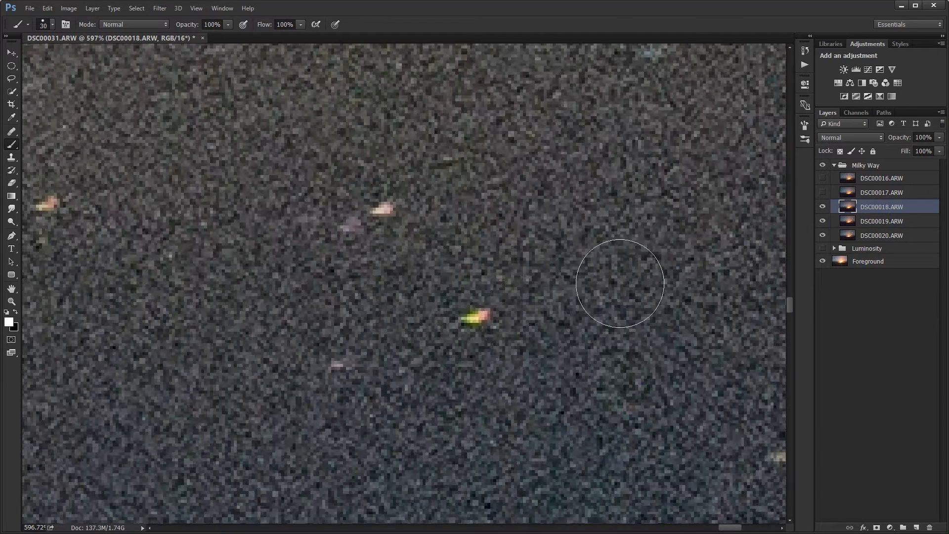
left_click(479, 316, "alt")
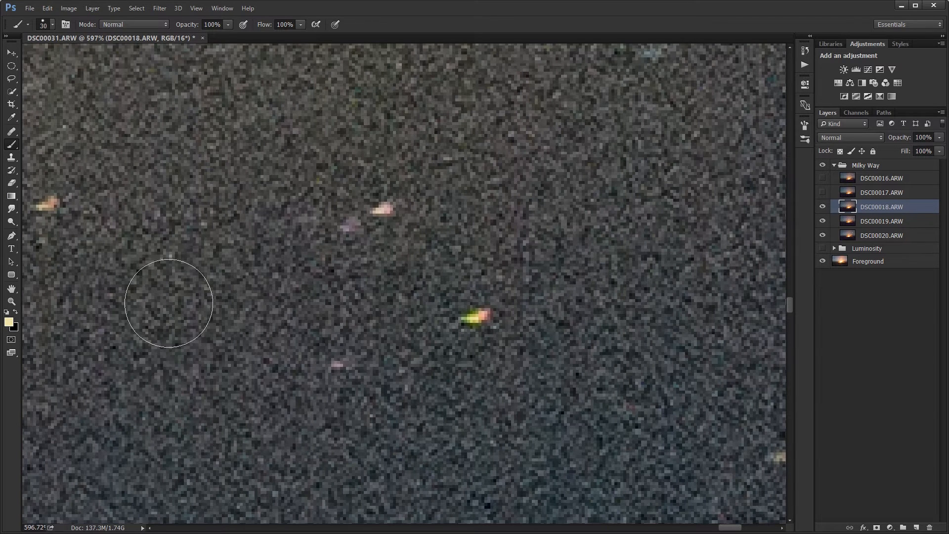
key("d")
key("x")
left_click(477, 315)
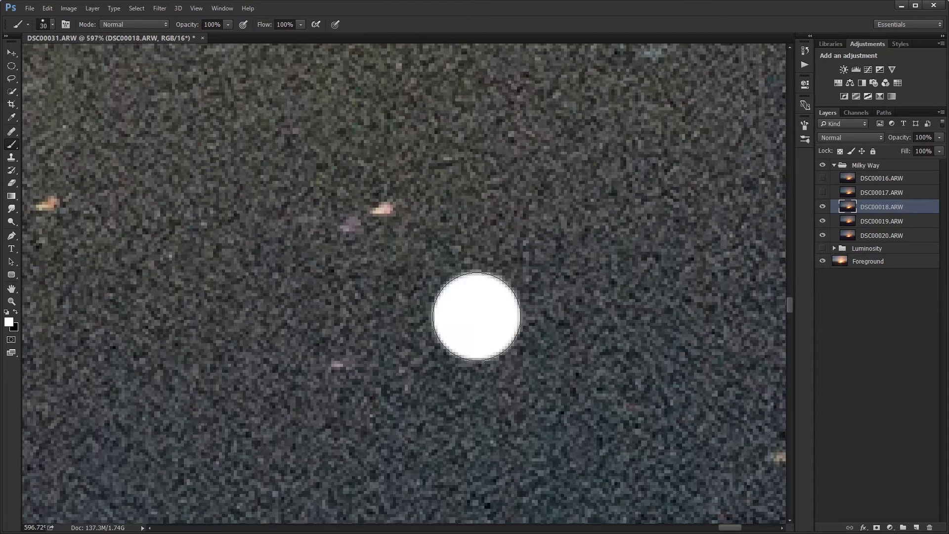
Step: Show DSC00017.ARW and DSC00016.ARW in turn and cover the same orange star near the right edge with a white dot on each
left_click(828, 193)
left_click(824, 192)
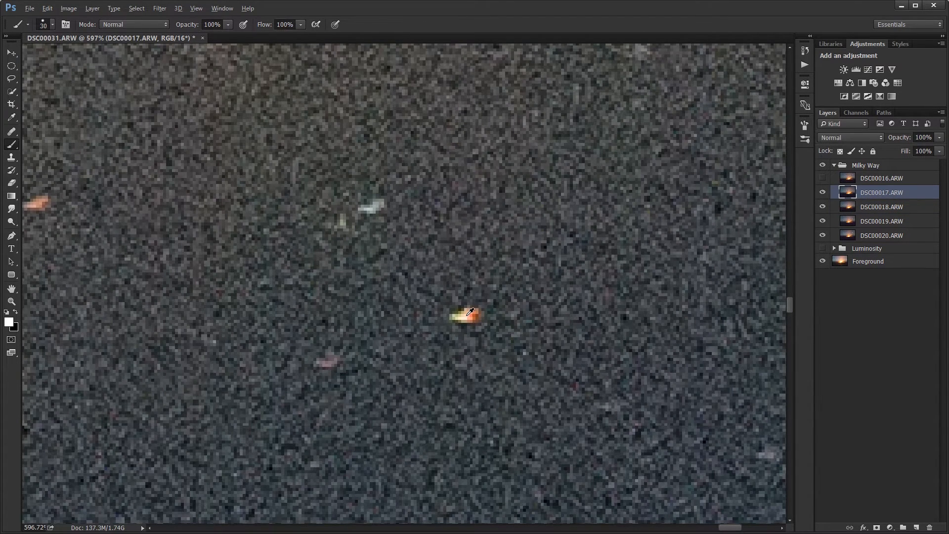
left_click(467, 314)
left_click(863, 179)
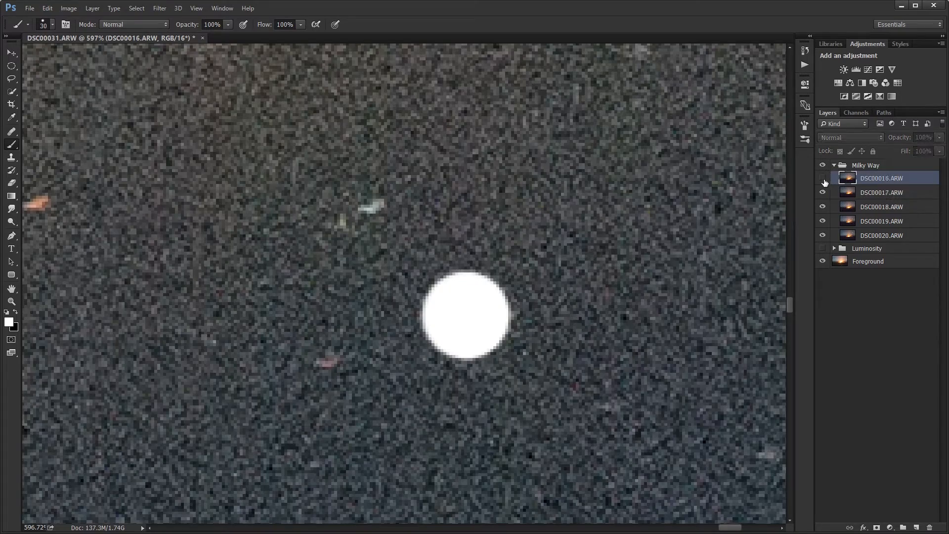
left_click(823, 179)
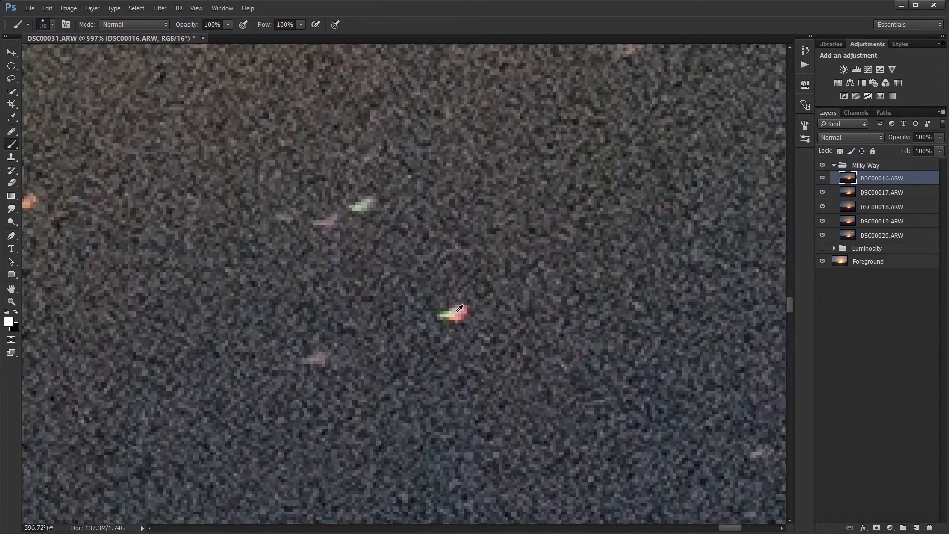
left_click(454, 312)
Step: Hide DSC00016.ARW to DSC00019.ARW and select DSC00020.ARW, focusing on the stars in the middle of the sky
scroll(460, 311, "down", 6)
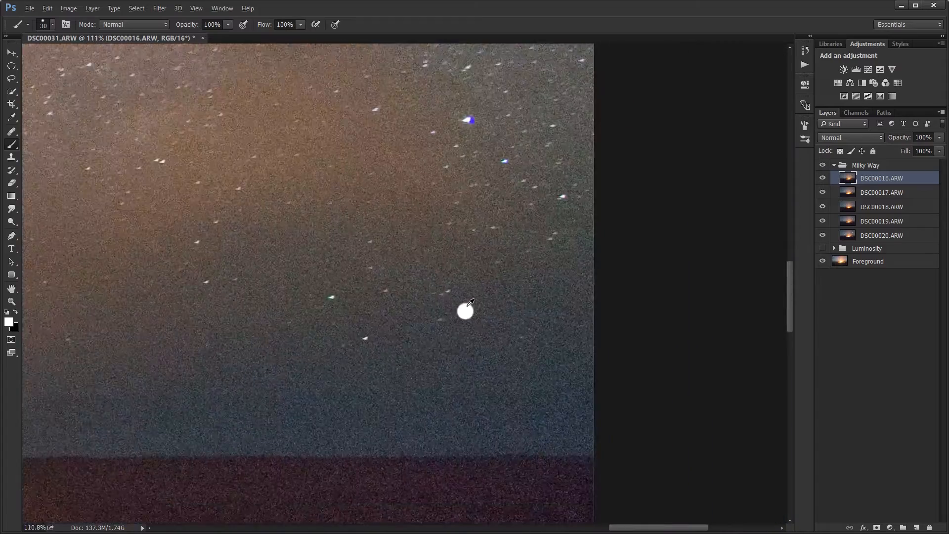
scroll(466, 310, "down", 3)
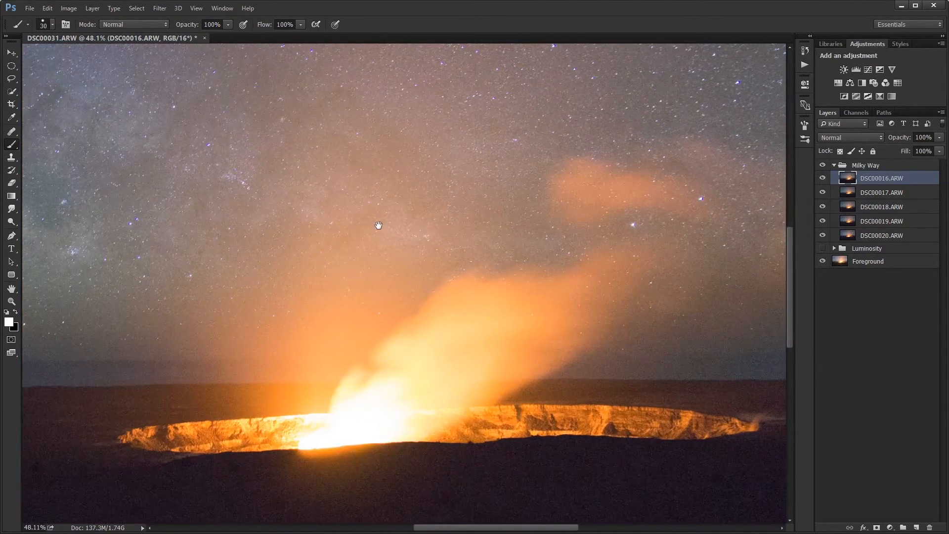
scroll(447, 228, "down", 3)
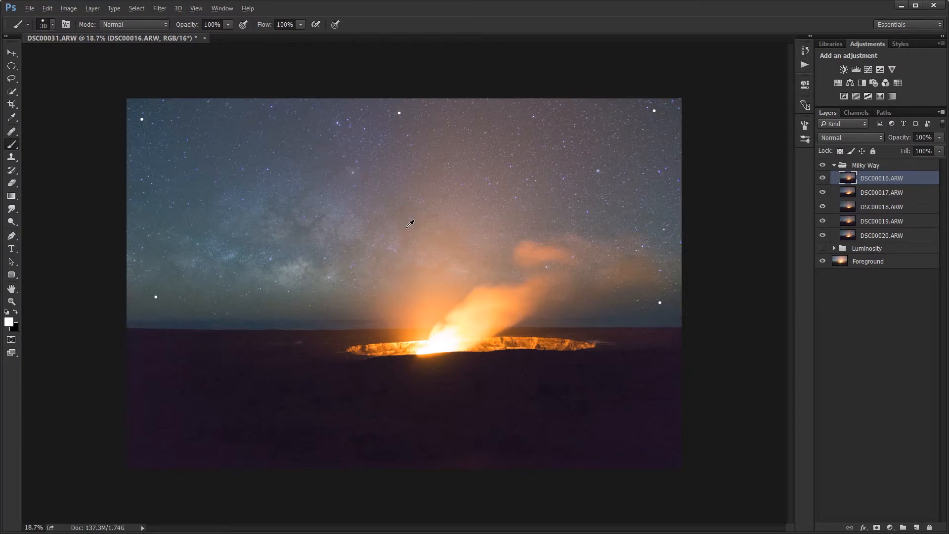
scroll(408, 211, "up", 6)
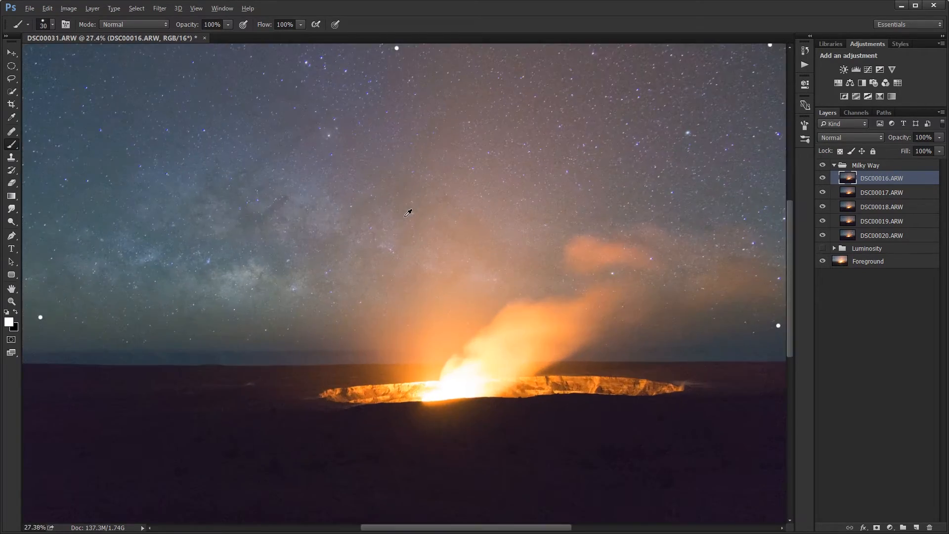
scroll(437, 197, "up", 3)
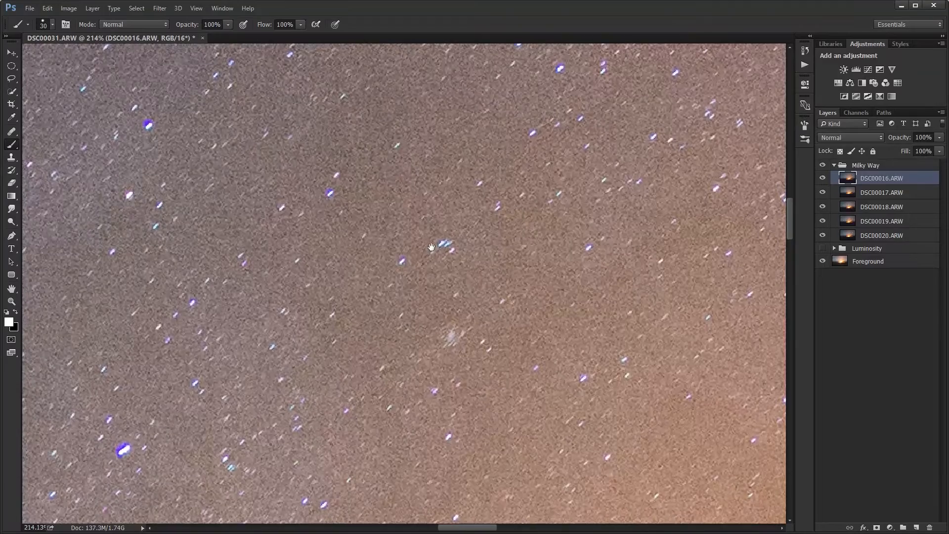
scroll(453, 248, "up", 4)
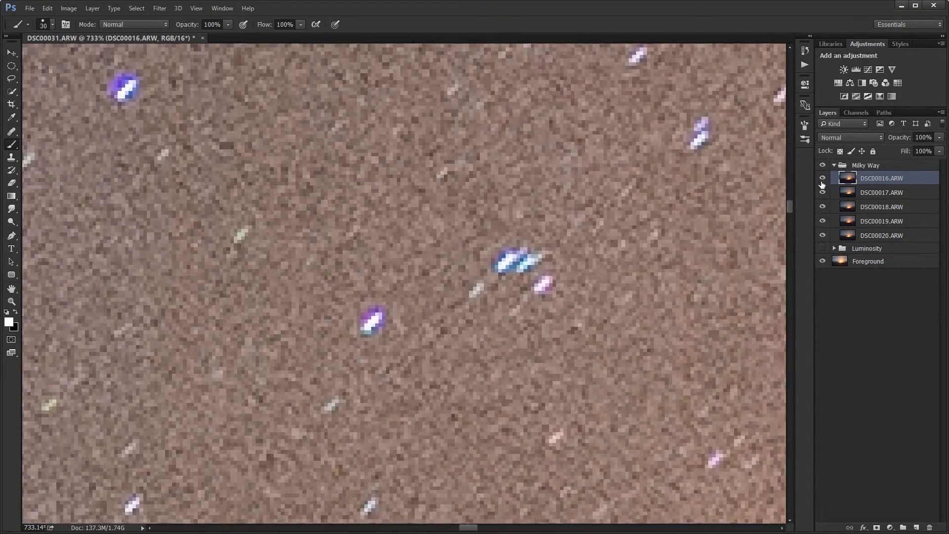
left_click_drag(823, 178, 823, 223)
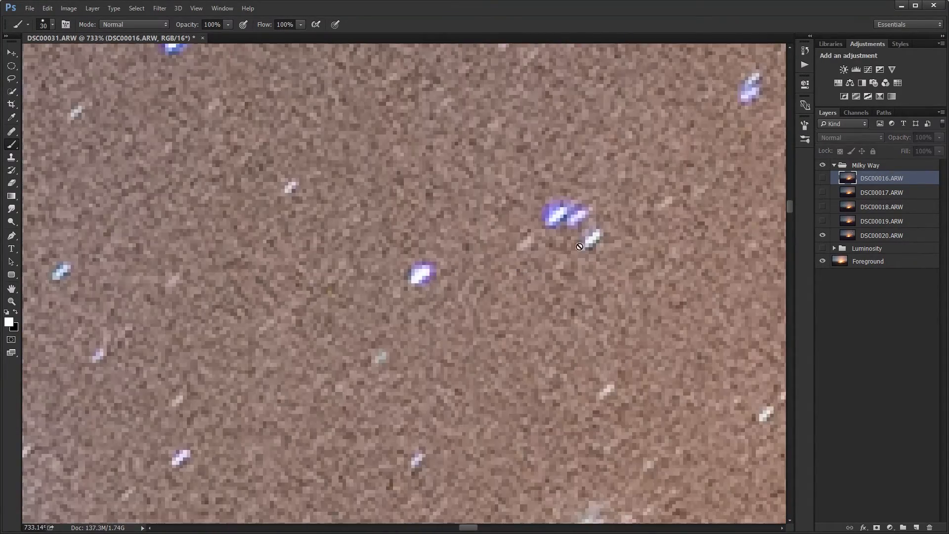
left_click(862, 237)
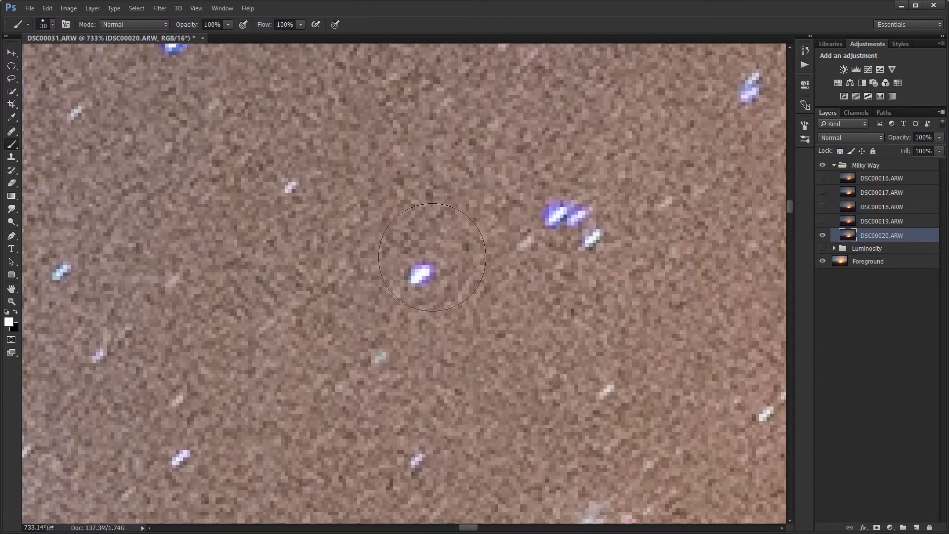
Step: Cover a small faint star in the middle of the sky with a white dot on DSC00020.ARW and on the re-shown DSC00019.ARW
left_click_drag(308, 228, 465, 299)
scroll(450, 263, "up", 1)
scroll(451, 264, "up", 5)
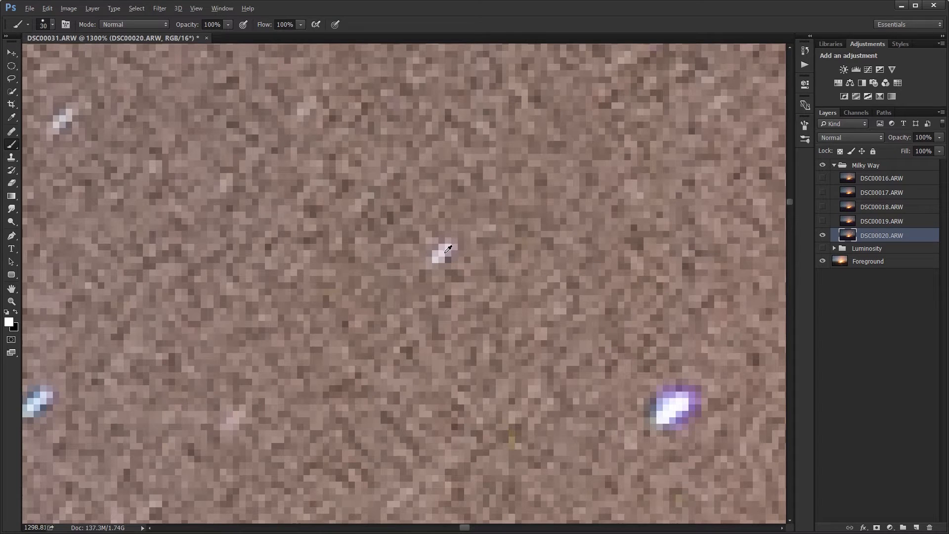
left_click(447, 251)
left_click(822, 221)
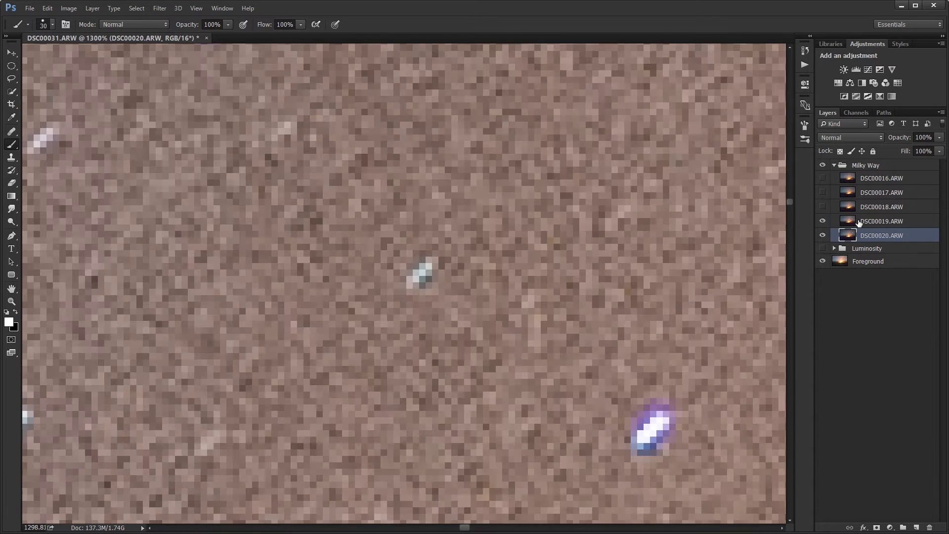
left_click(859, 223)
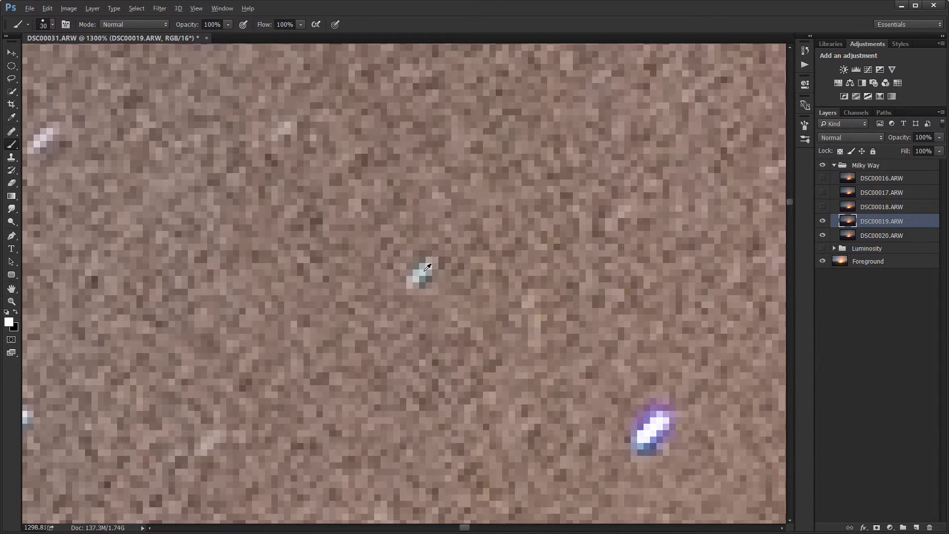
left_click(424, 267)
Step: Show DSC00018.ARW, DSC00017.ARW and DSC00016.ARW in turn and cover the same mid-sky star with a white dot on each
left_click(860, 208)
left_click(823, 207)
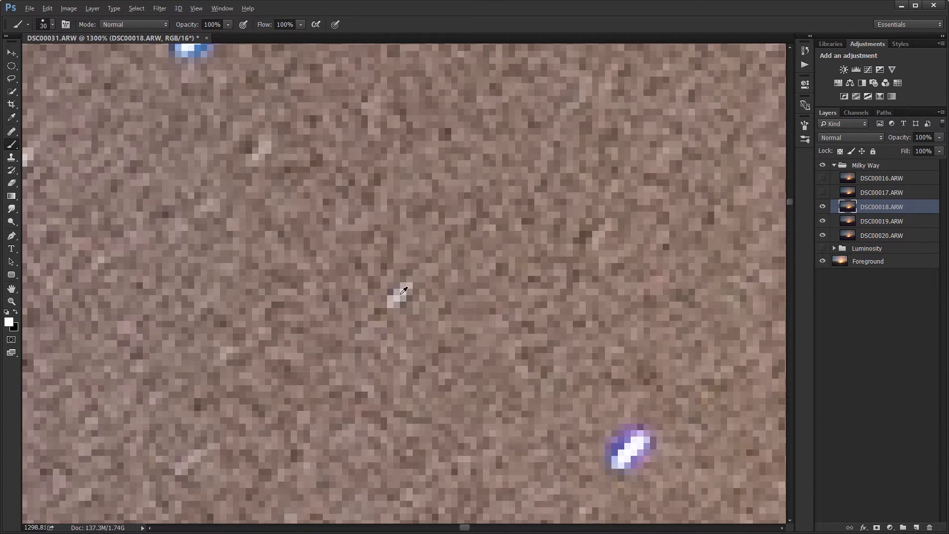
left_click(403, 293)
left_click(860, 192)
left_click(823, 192)
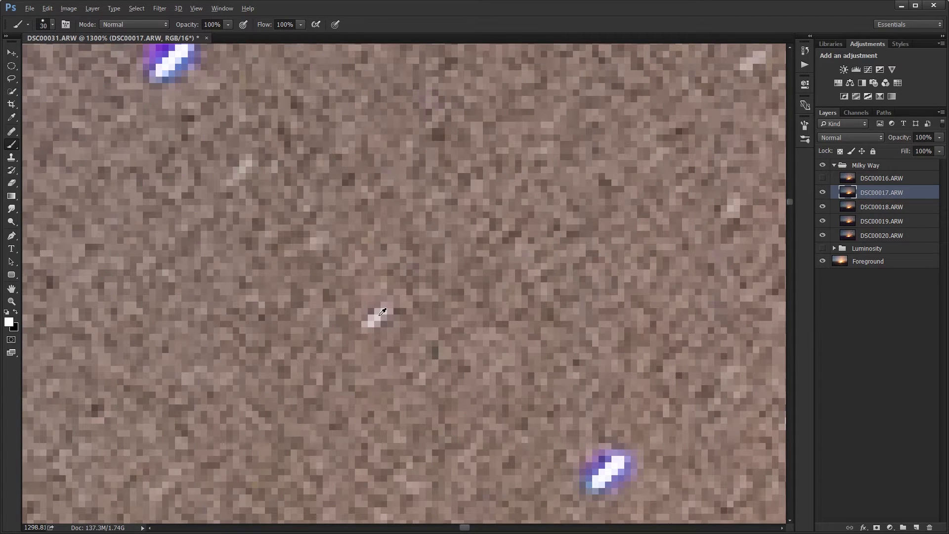
left_click(382, 314)
left_click(882, 178)
left_click(823, 178)
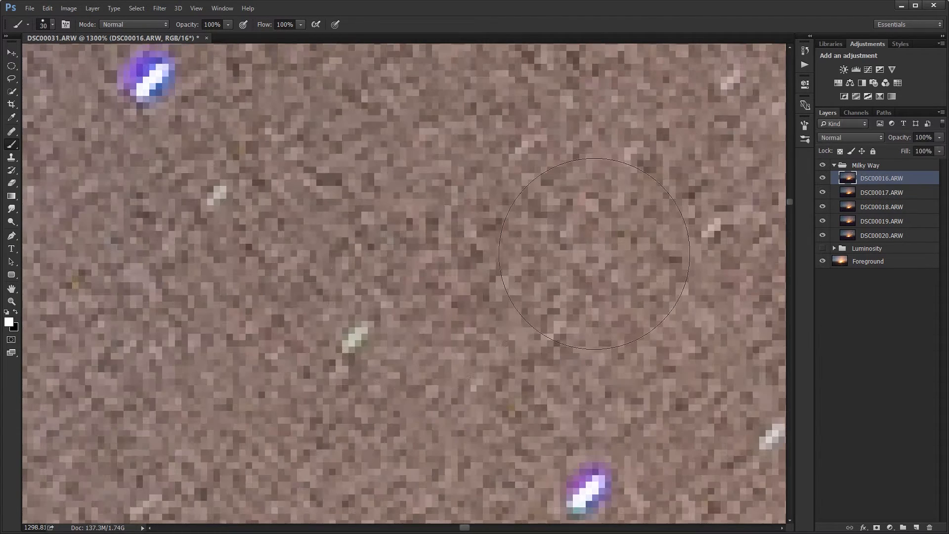
left_click(356, 340)
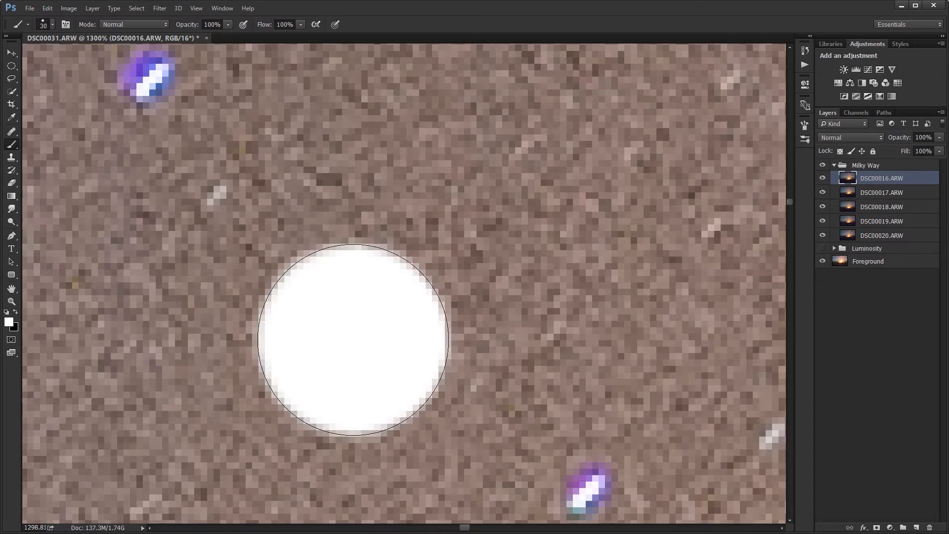
Step: Hide DSC00016.ARW to DSC00019.ARW and select DSC00020.ARW, focusing on the orange-lit sky just above the horizon beside the volcano's plume
scroll(357, 337, "down", 10)
scroll(359, 336, "down", 5)
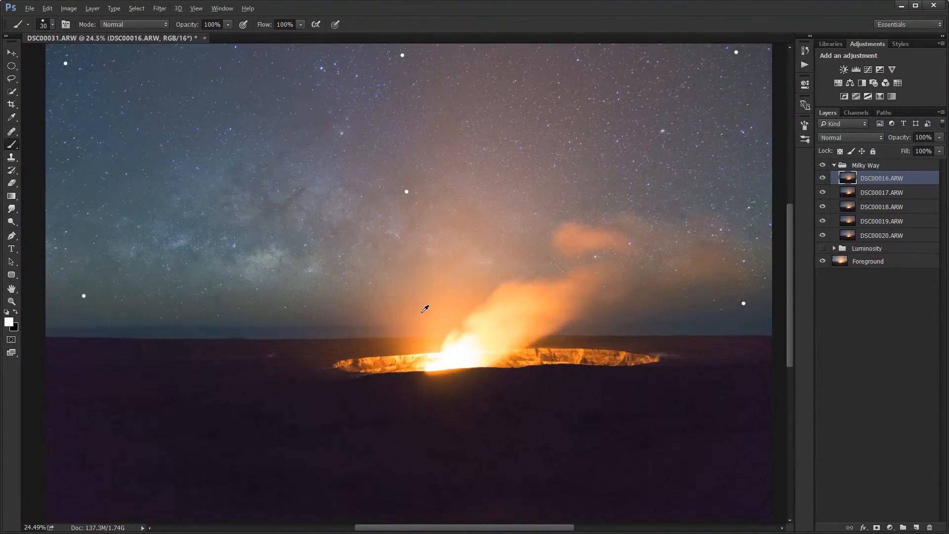
scroll(425, 309, "down", 1)
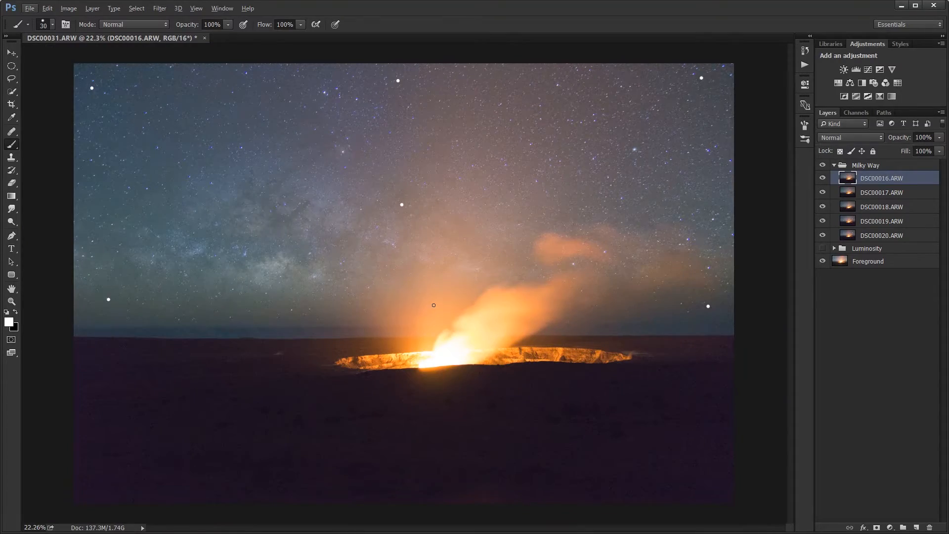
scroll(381, 316, "up", 10)
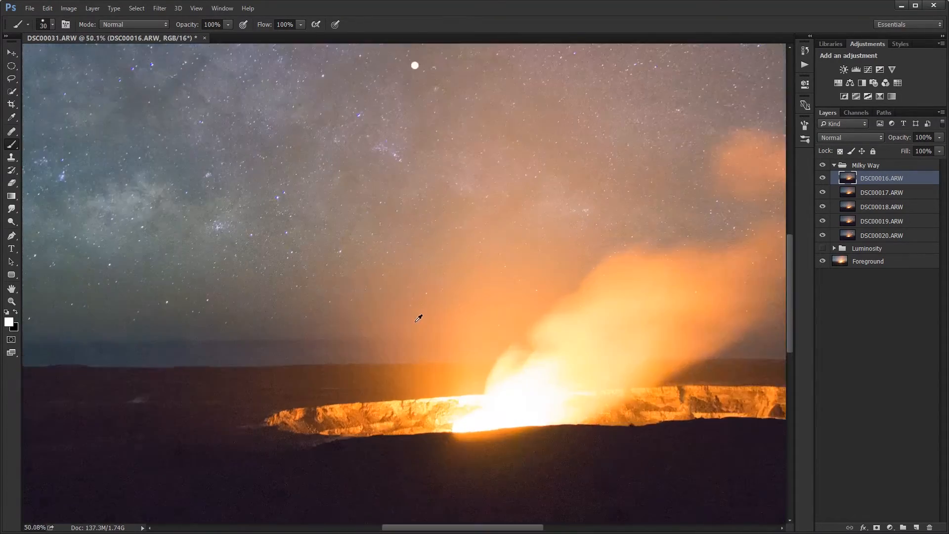
scroll(431, 308, "up", 1)
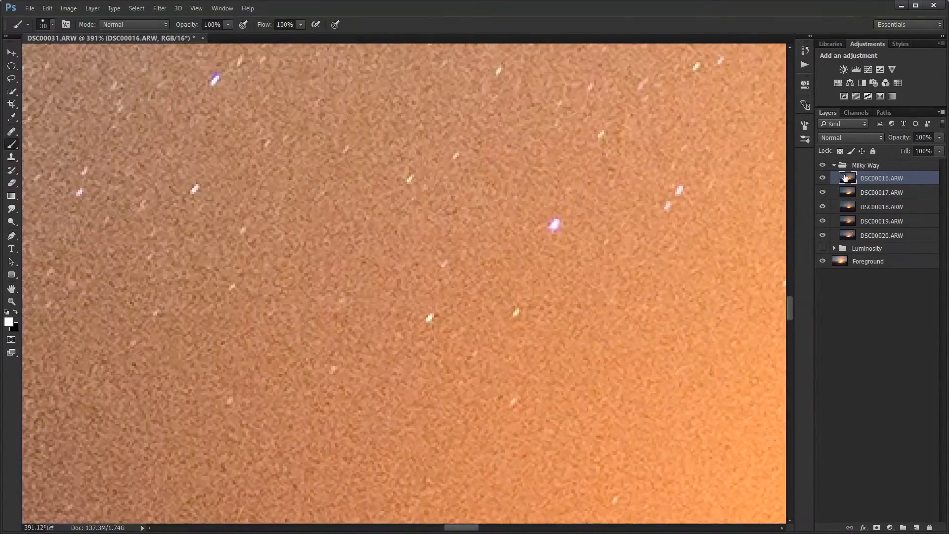
left_click_drag(823, 179, 822, 221)
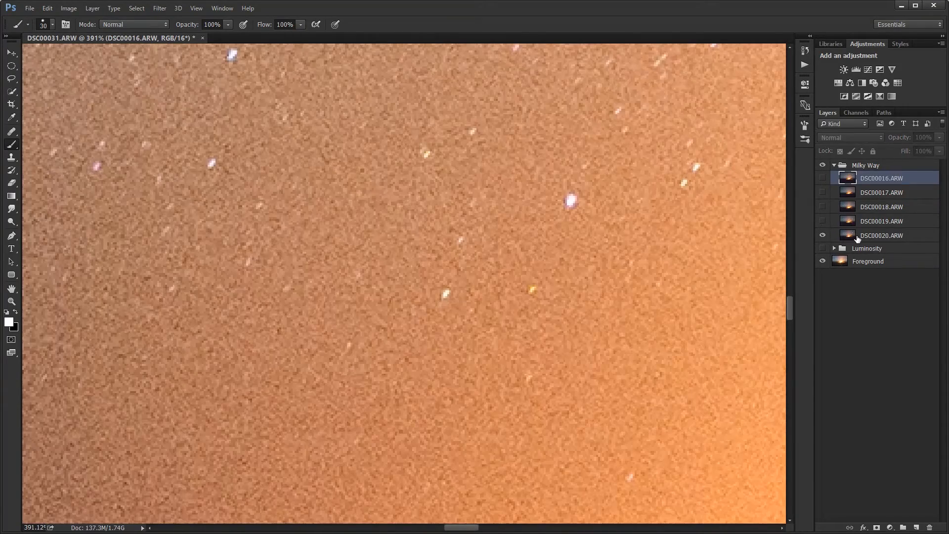
left_click(850, 237)
Step: Cover a small white star in the orange glow beside the plume with a white dot on DSC00020.ARW and on the re-shown DSC00019.ARW
left_click_drag(589, 299, 536, 320)
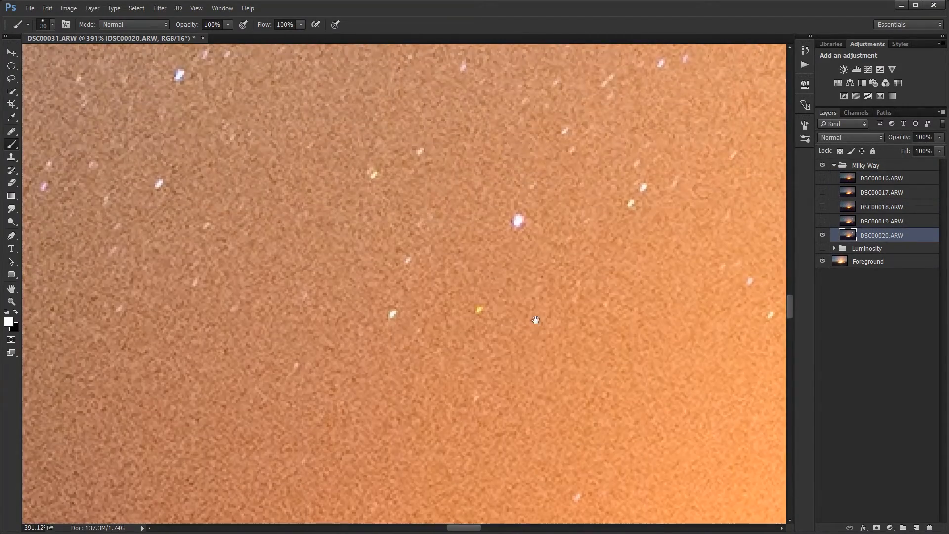
scroll(304, 359, "up", 5)
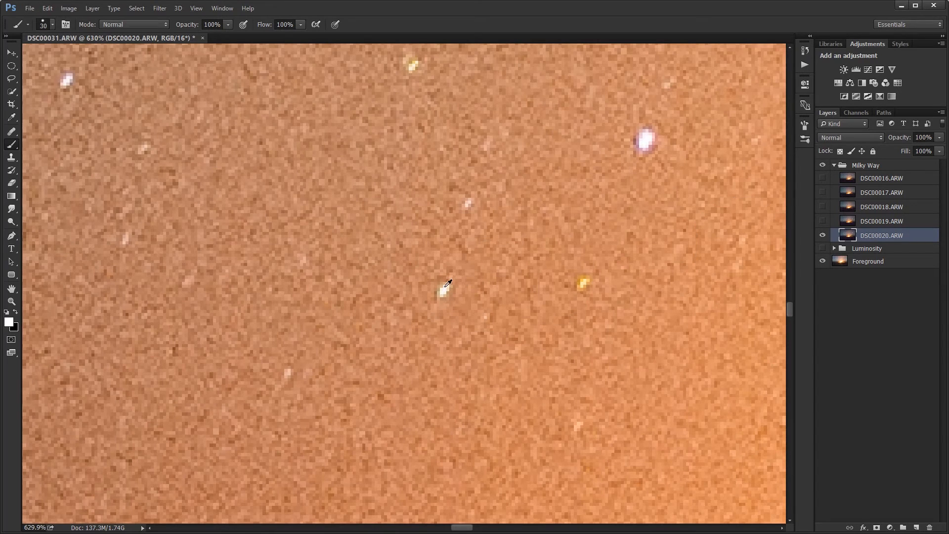
left_click(445, 290)
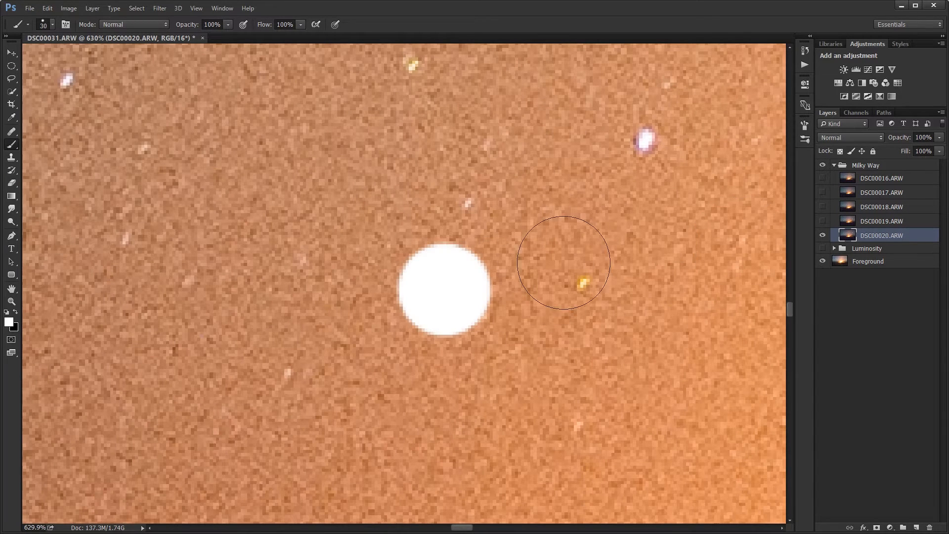
left_click(870, 221)
left_click(822, 221)
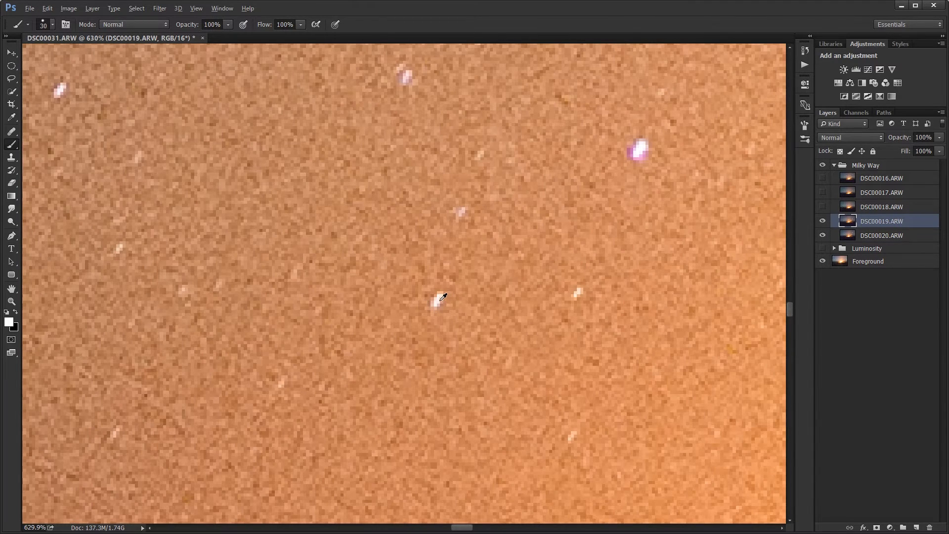
left_click(442, 295)
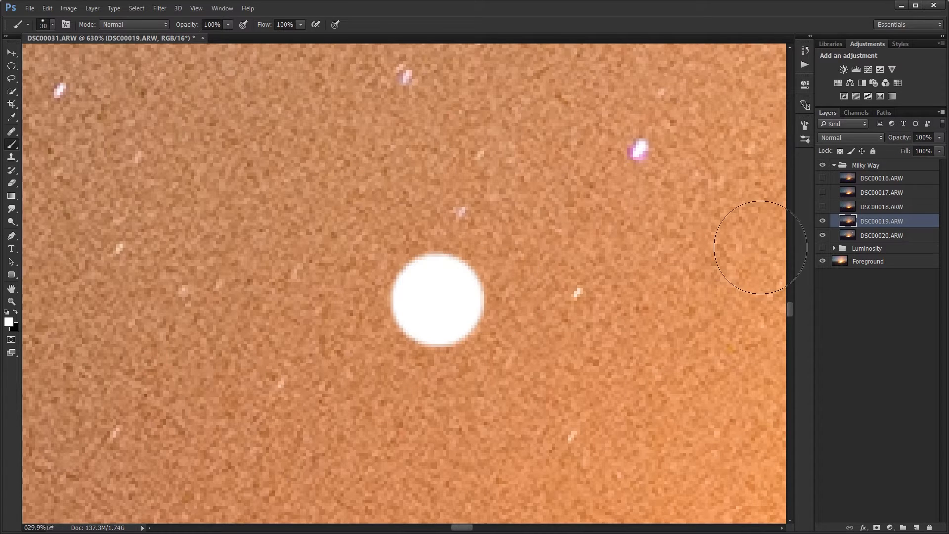
Step: Show DSC00018.ARW, DSC00017.ARW and DSC00016.ARW in turn and cover the same star in the orange glow with a white dot on each
left_click(870, 206)
left_click(823, 206)
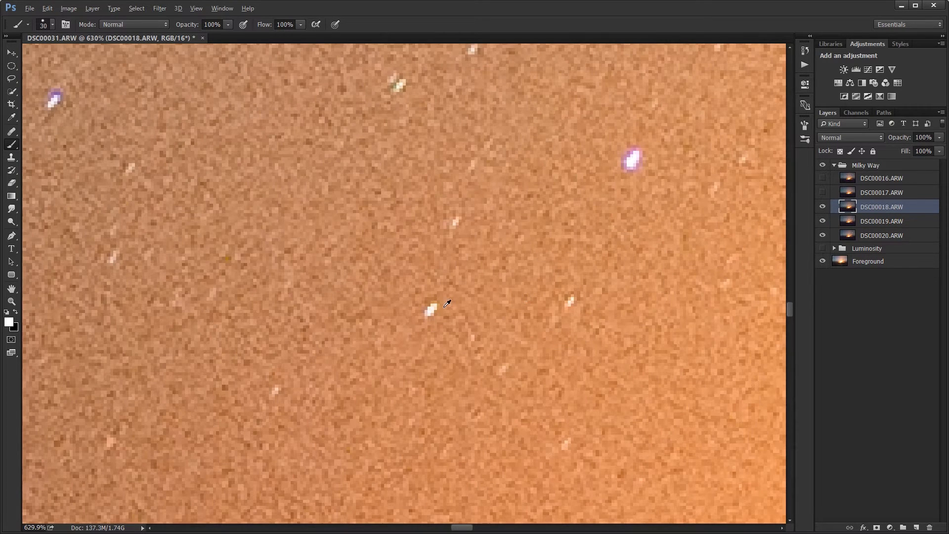
left_click(432, 309)
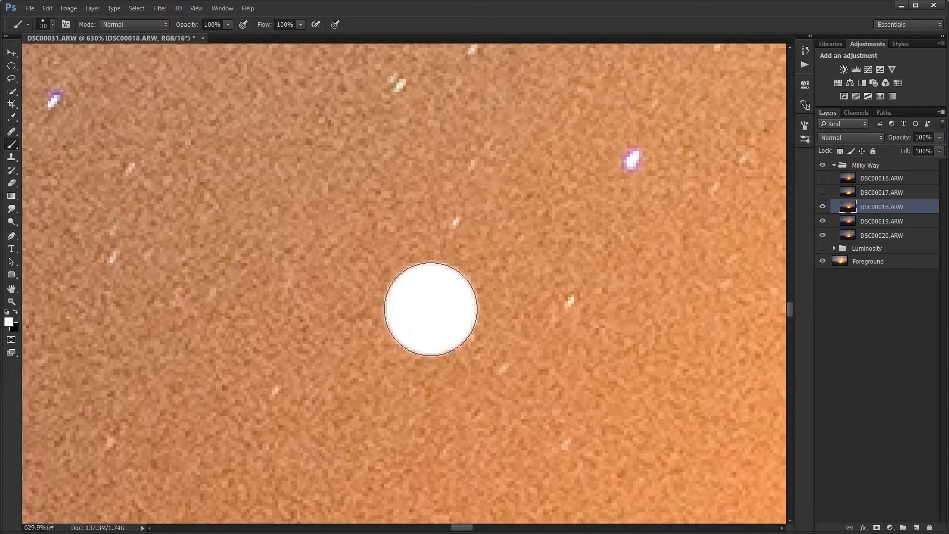
left_click(846, 195)
left_click(823, 192)
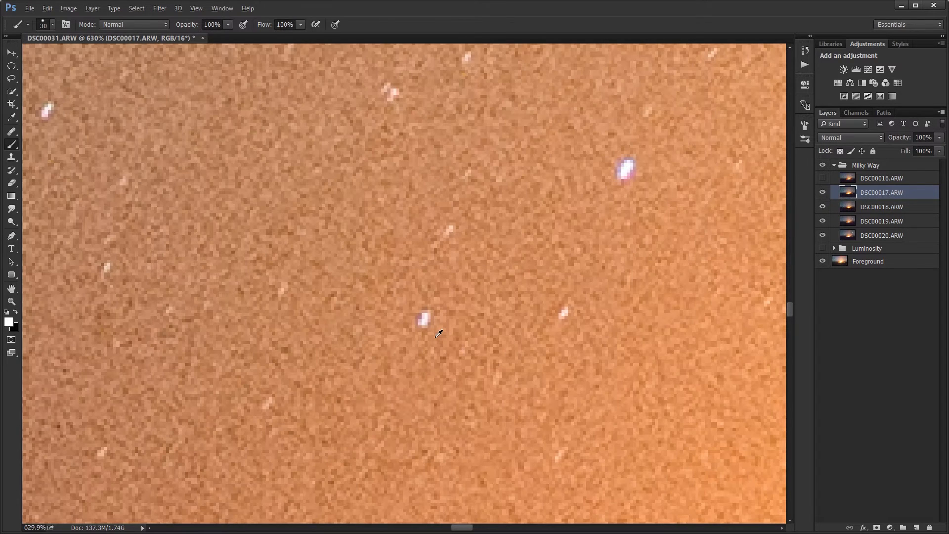
left_click(425, 318)
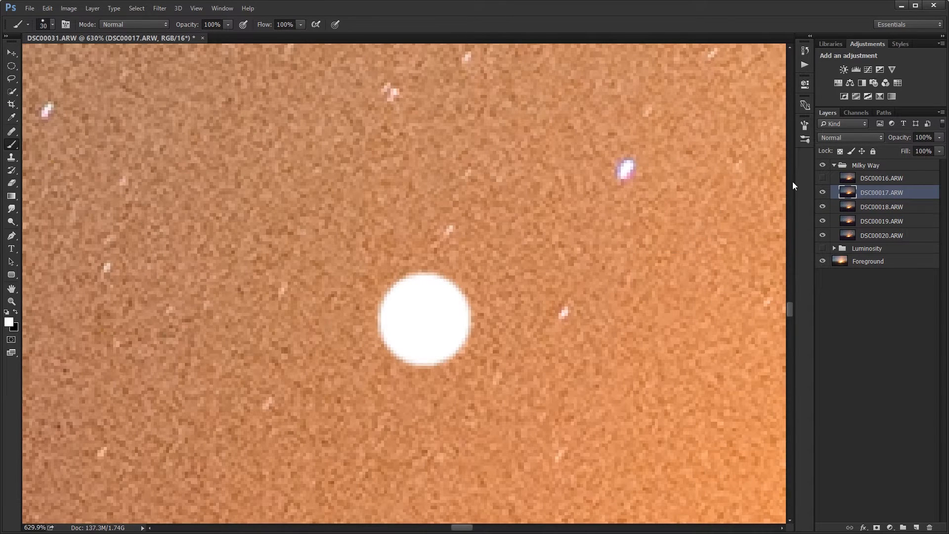
left_click(823, 178)
left_click(847, 178)
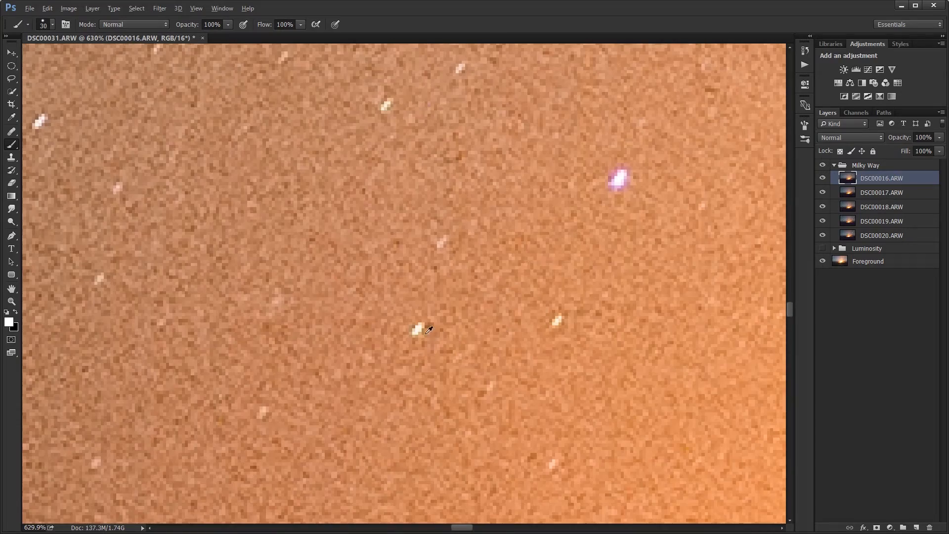
left_click(418, 330)
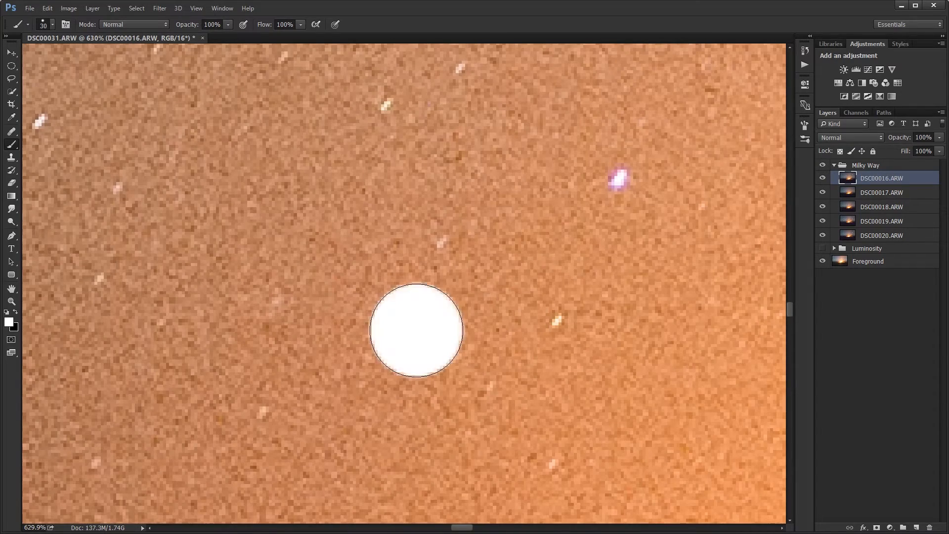
Step: Return to the whole image, hide DSC00016.ARW to DSC00019.ARW and select DSC00020.ARW
scroll(419, 327, "down", 10)
scroll(420, 327, "down", 5)
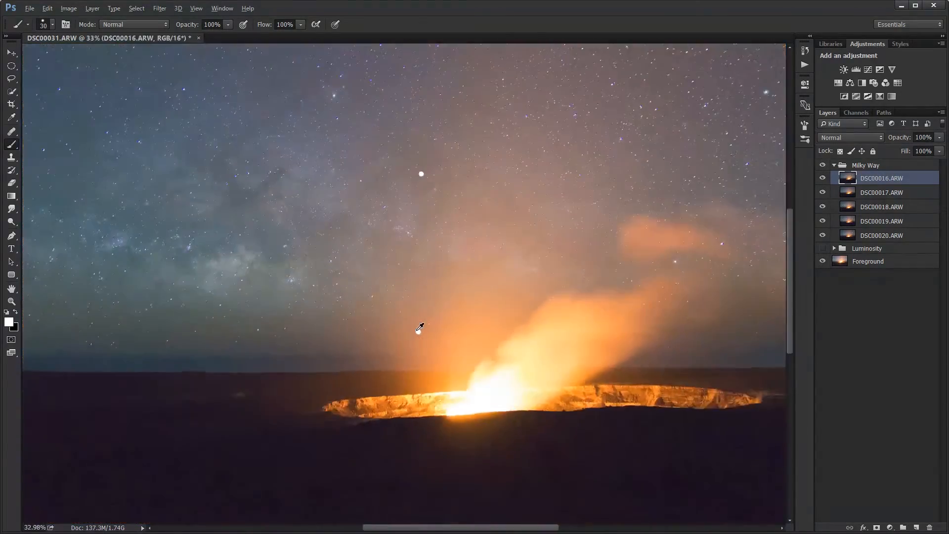
key("alt")
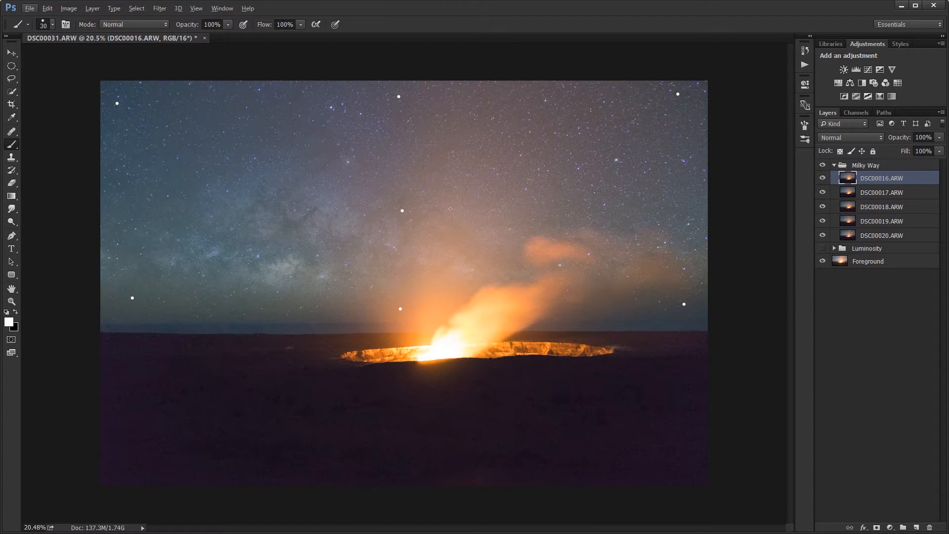
left_click_drag(825, 181, 822, 223)
left_click(853, 239)
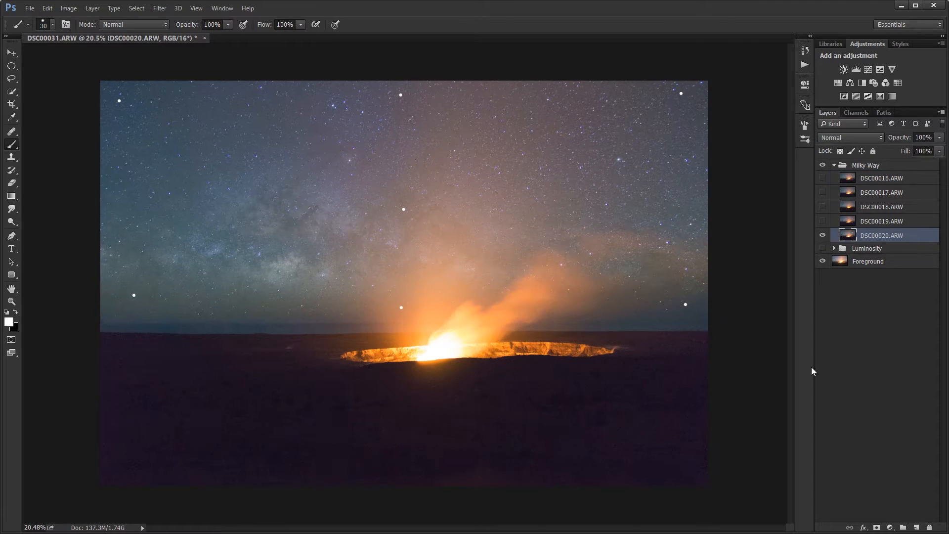
Step: Add a layer mask to DSC00020.ARW and paint it black over the land, crater and horizon with a much larger brush
left_click(877, 527)
key("x")
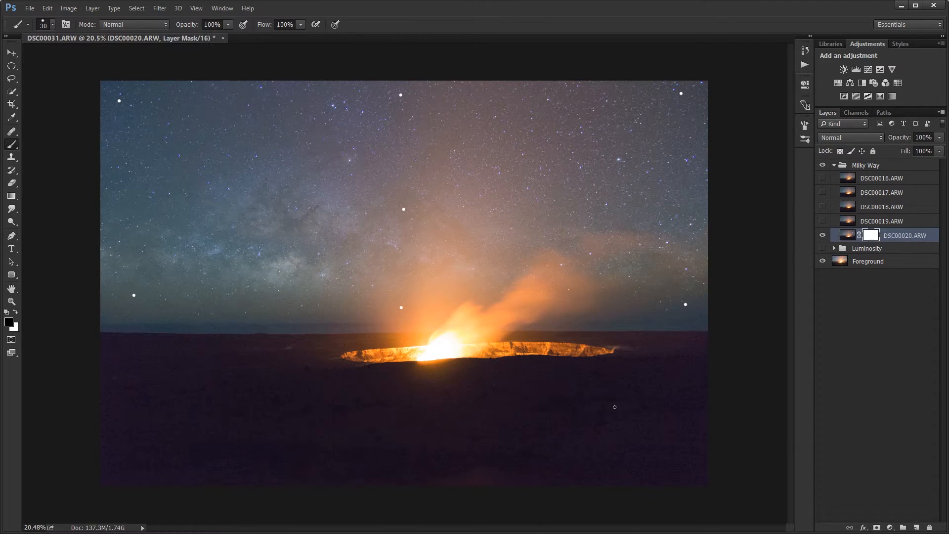
key("bracketright")
key("bracketright")
key("bracketright")
key("bracketright")
key("bracketright")
key("bracketright")
key("bracketright")
key("bracketright")
key("bracketright")
key("bracketright")
key("bracketright")
key("bracketright")
key("bracketright")
key("bracketright")
key("bracketright")
key("bracketright")
key("bracketright")
key("bracketright")
key("bracketright")
key("bracketright")
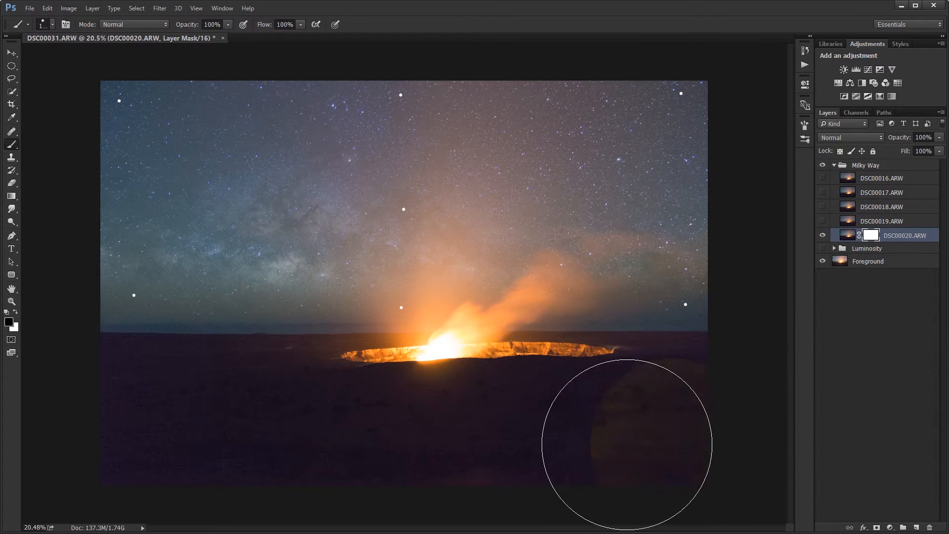
mouse_move(629, 445)
left_mouse_down()
mouse_move(604, 445)
mouse_move(676, 432)
mouse_move(574, 432)
mouse_move(711, 412)
mouse_move(553, 410)
mouse_move(726, 403)
mouse_move(662, 412)
mouse_move(465, 401)
mouse_move(572, 385)
mouse_move(487, 368)
mouse_move(450, 391)
mouse_move(376, 410)
mouse_move(266, 411)
mouse_move(468, 414)
mouse_move(137, 402)
mouse_move(100, 434)
left_mouse_up()
left_click_drag(693, 492, 657, 445)
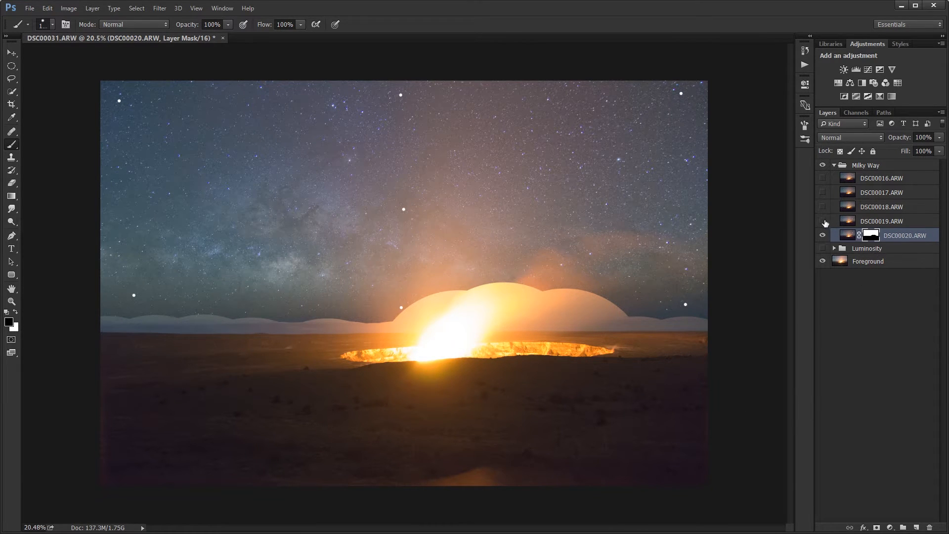
Step: Show DSC00016.ARW to DSC00019.ARW again and copy the layer mask of DSC00020.ARW onto each of them
left_click_drag(825, 223, 823, 178)
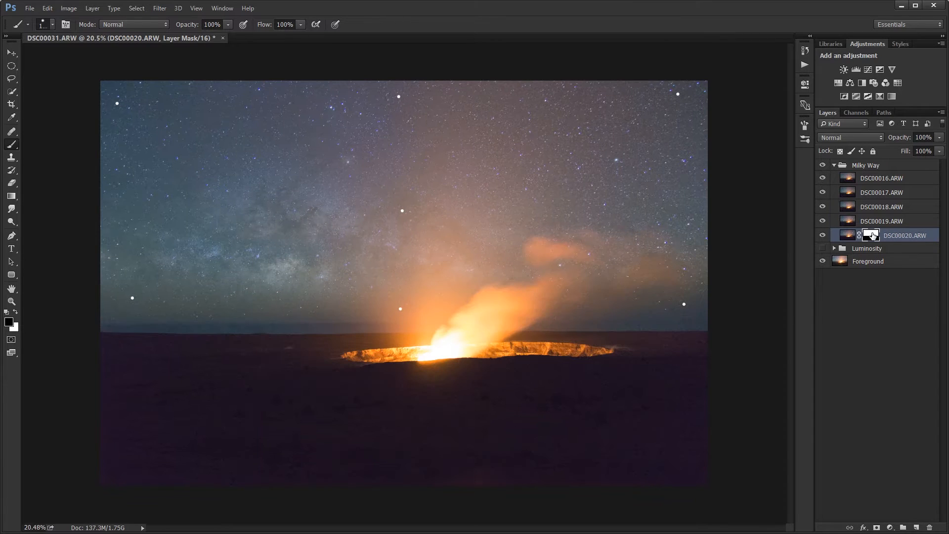
left_click_drag(873, 237, 874, 180)
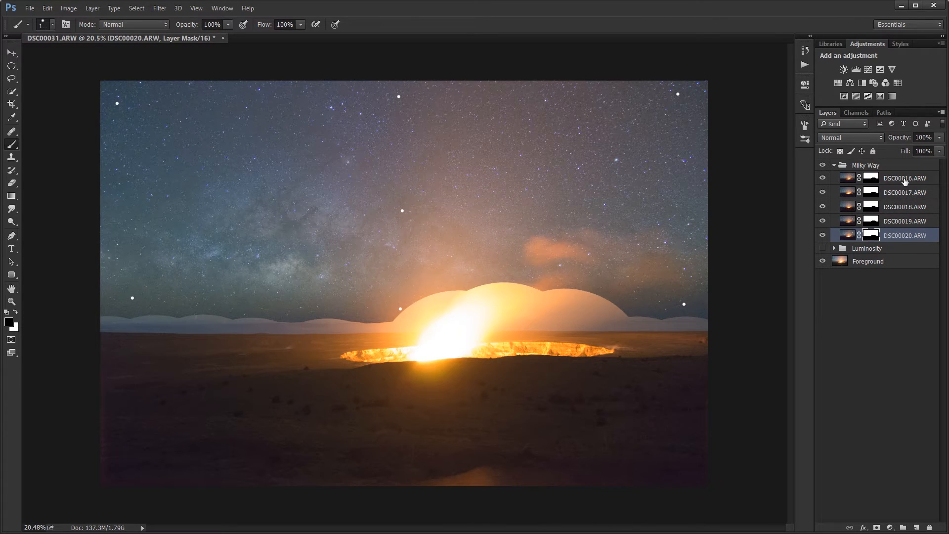
Step: Select all five masked Milky Way layers and auto-align them with the Auto projection
left_click(905, 182, "shift")
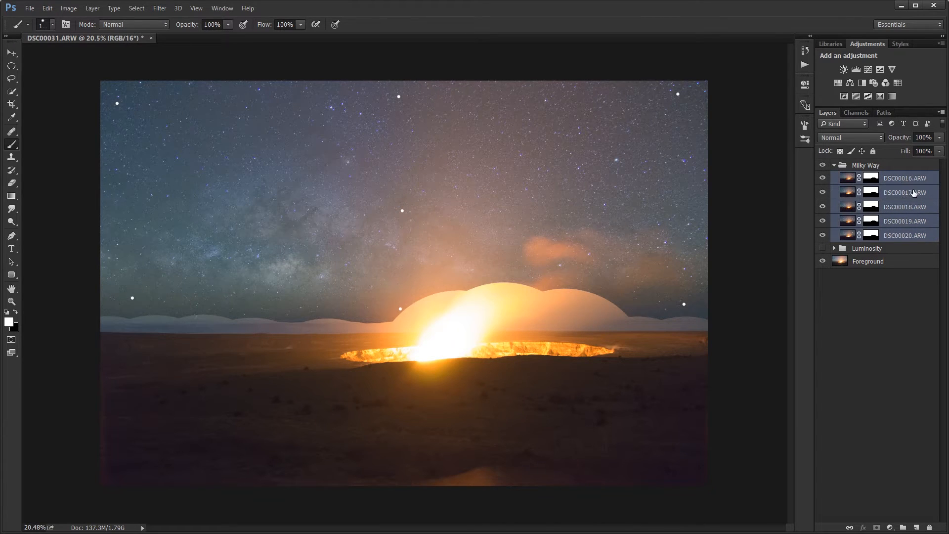
left_click(47, 8)
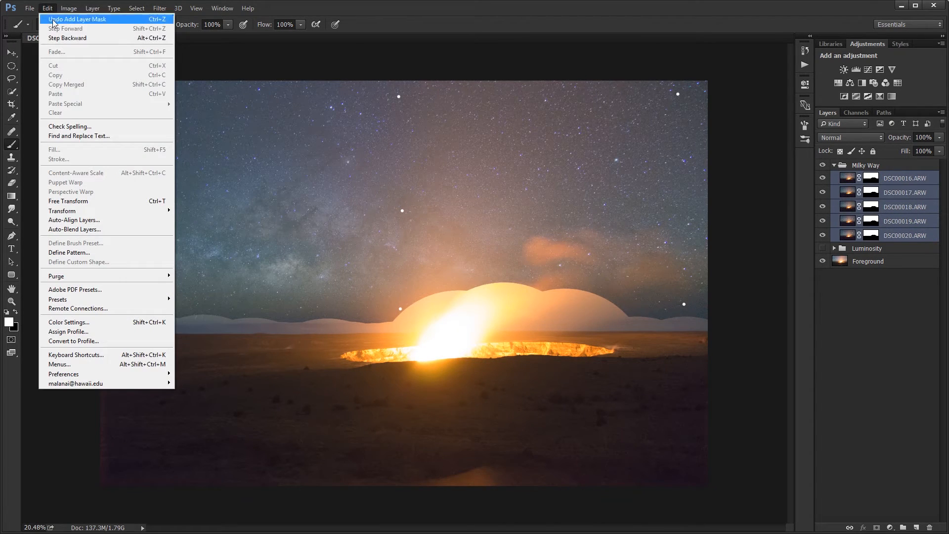
left_click(91, 220)
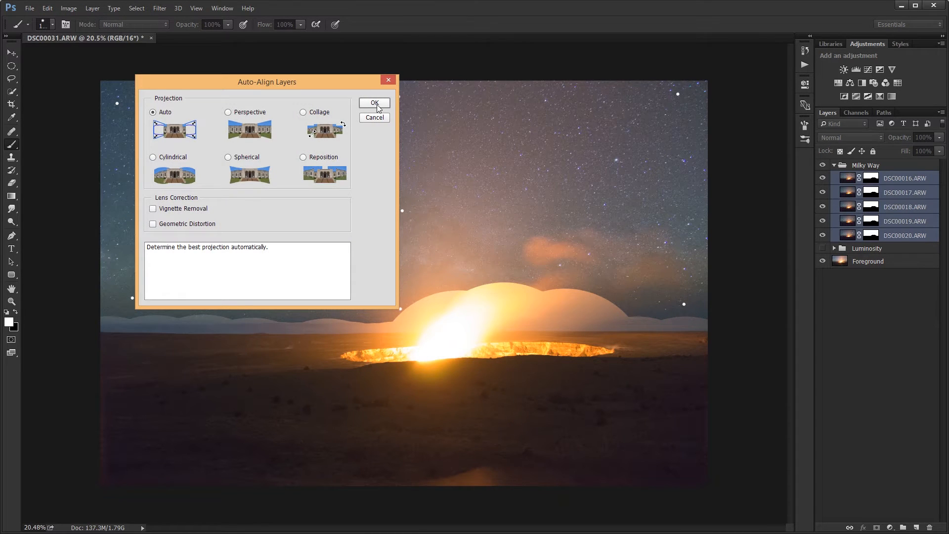
left_click(376, 105)
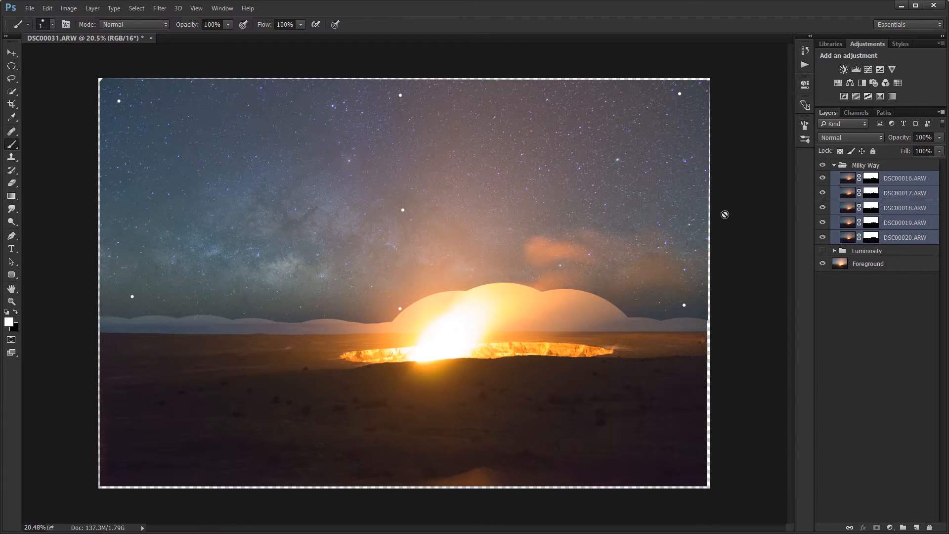
Step: Check the star alignment by switching the visibility of DSC00016.ARW to DSC00019.ARW off and on against DSC00020.ARW
left_click(905, 189)
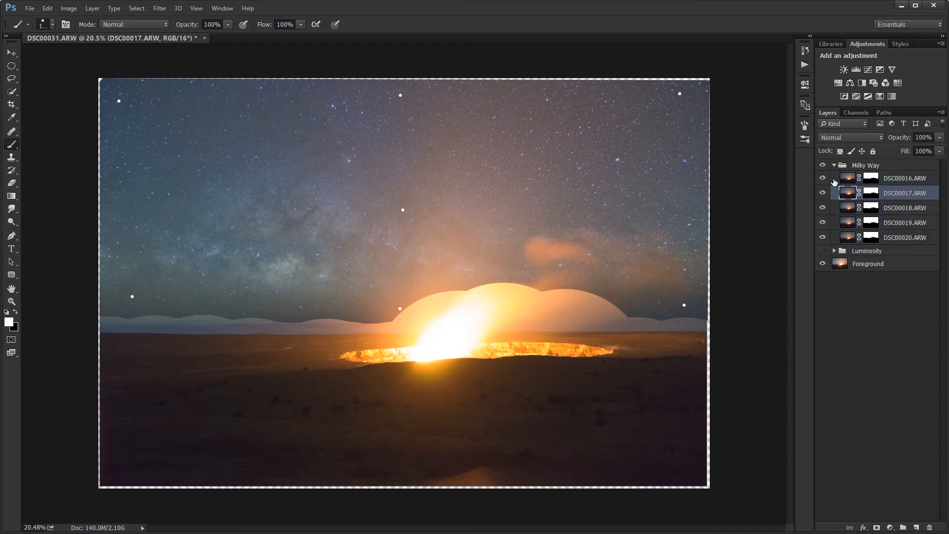
left_click(885, 183)
left_click(893, 238)
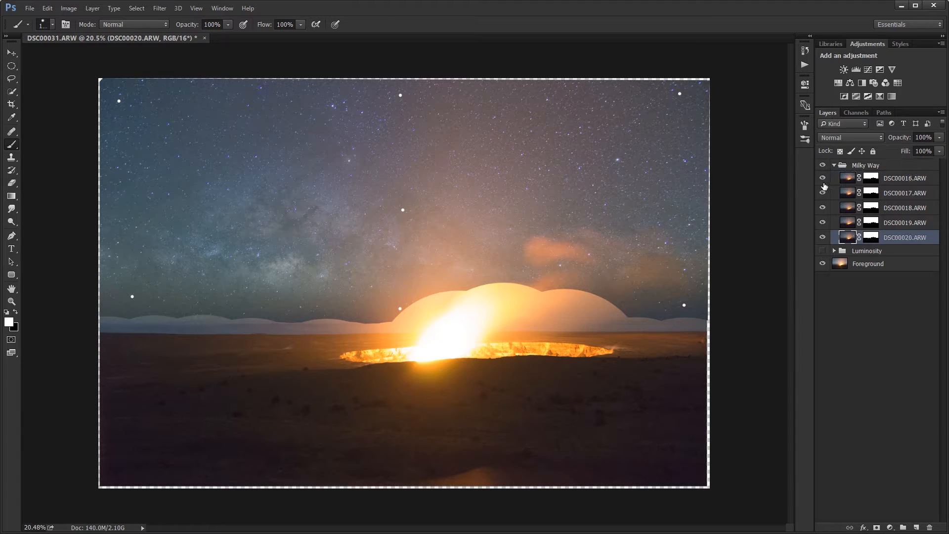
left_click_drag(823, 183, 823, 208)
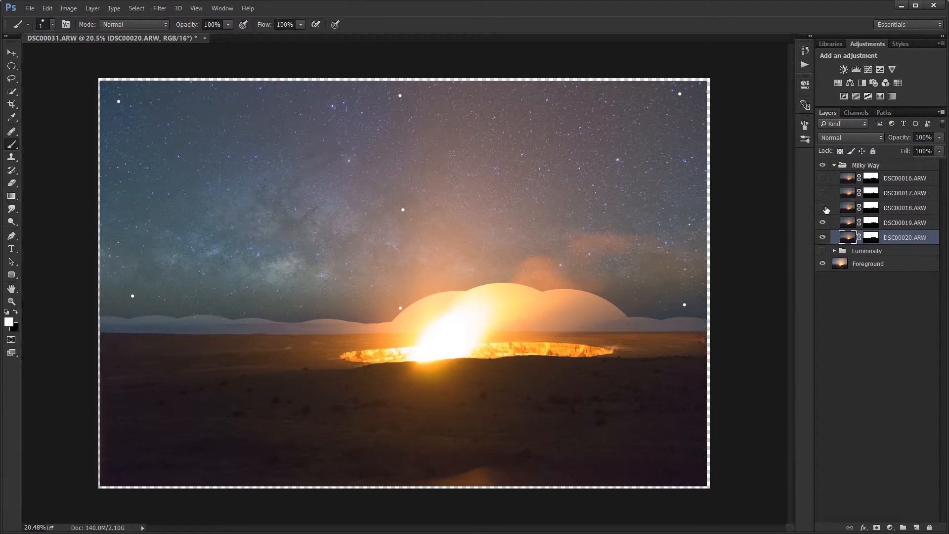
left_click(823, 208)
left_click(823, 193)
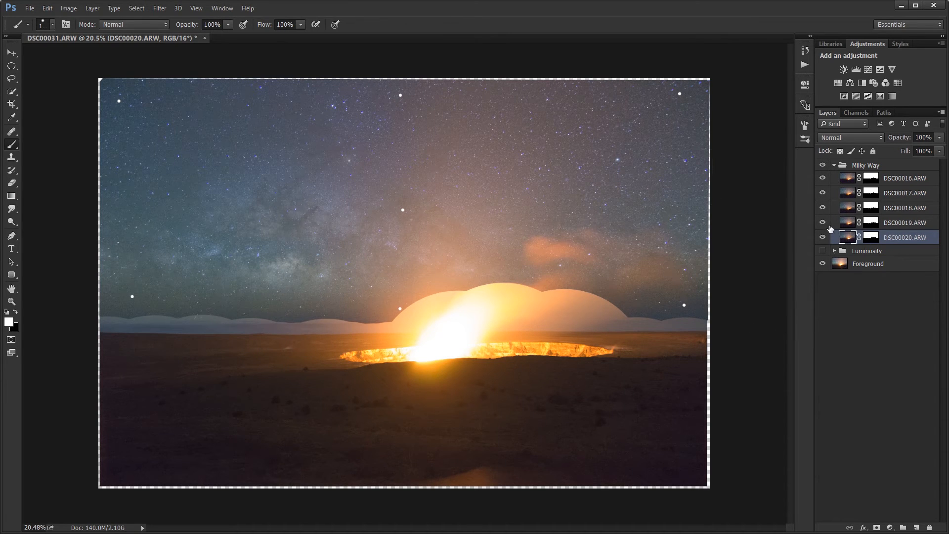
left_click(821, 182)
left_click(821, 183)
left_click(821, 182)
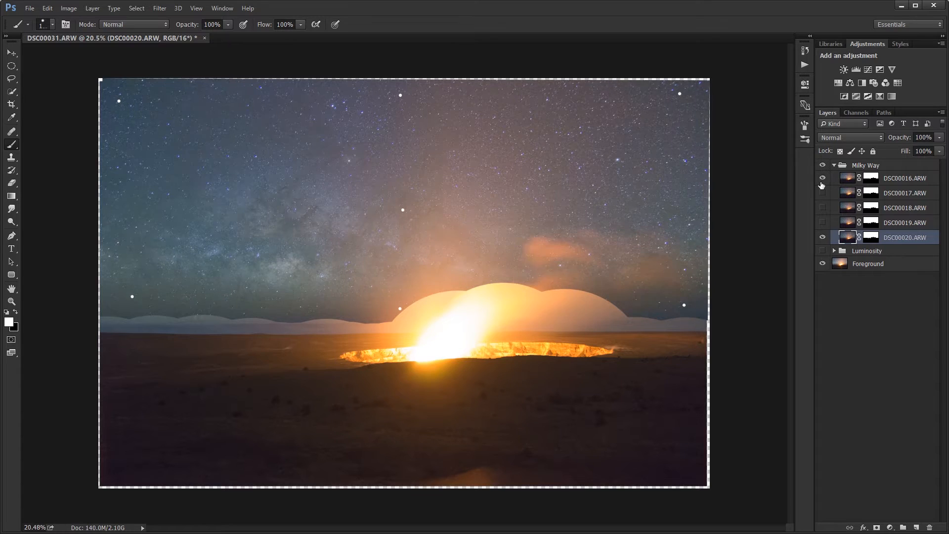
left_click(822, 182)
left_click(822, 225)
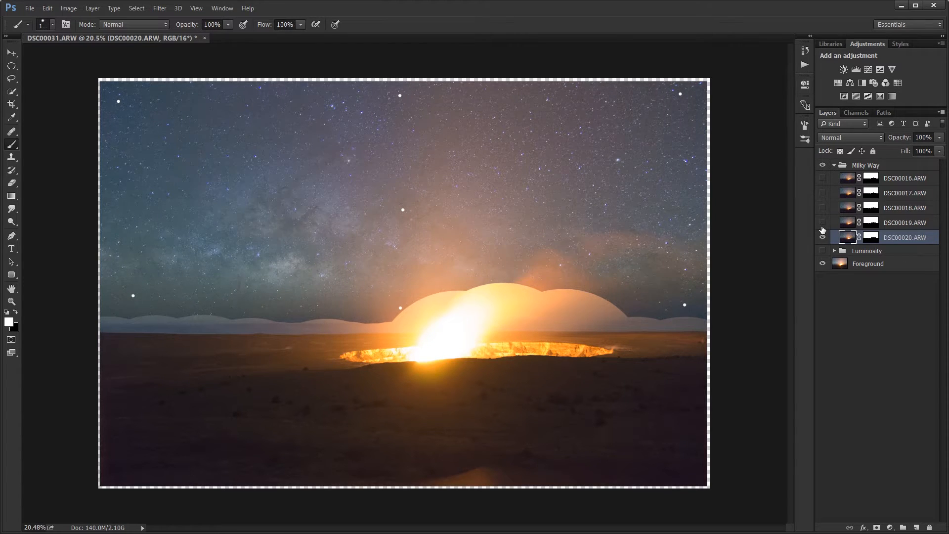
left_click(822, 208)
left_click(823, 194)
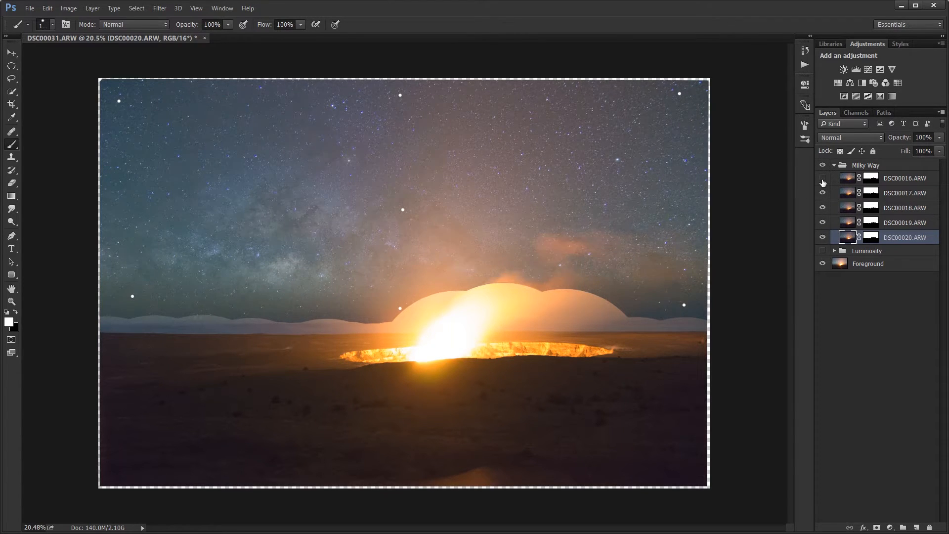
left_click(822, 179)
Step: Hide DSC00016.ARW to DSC00019.ARW and delete the layer masks from all five Milky Way layers
left_click_drag(823, 183, 822, 222)
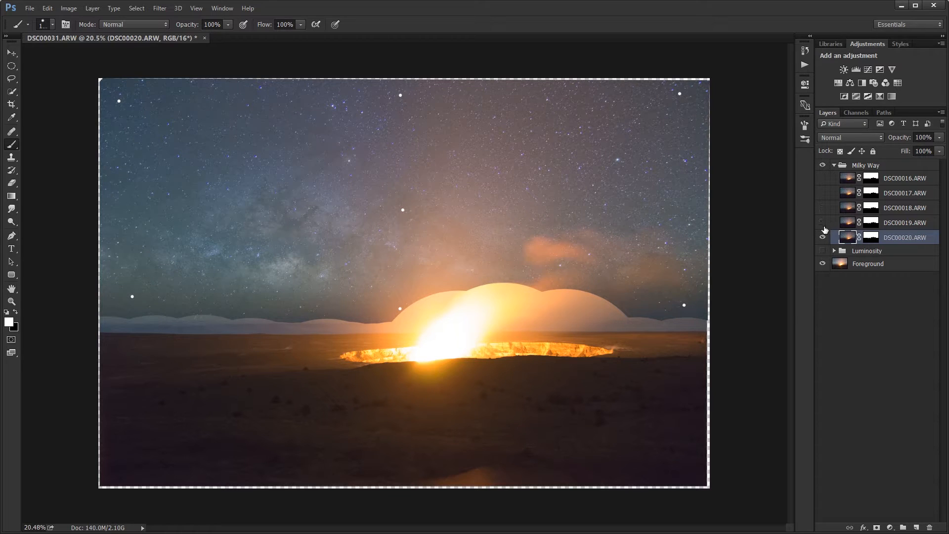
right_click(870, 238)
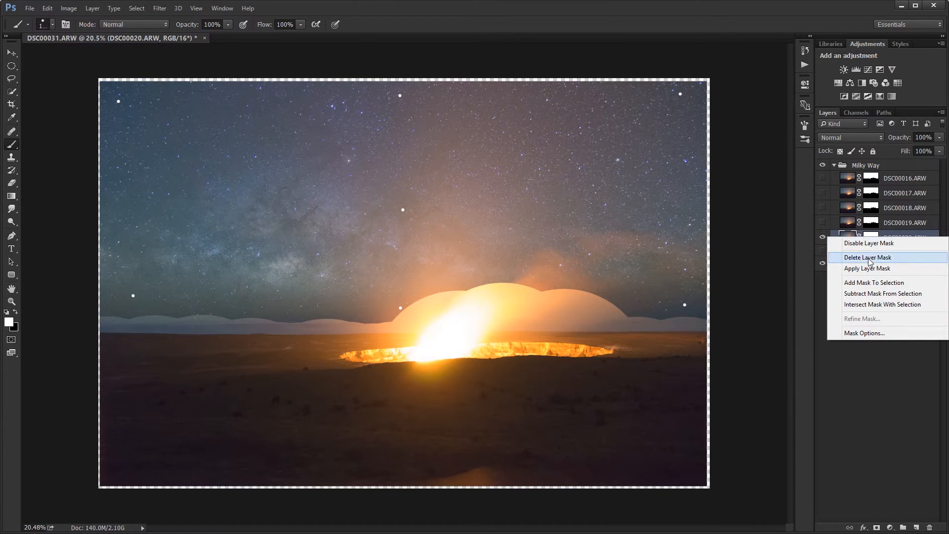
left_click(870, 258)
right_click(871, 223)
left_click(869, 244)
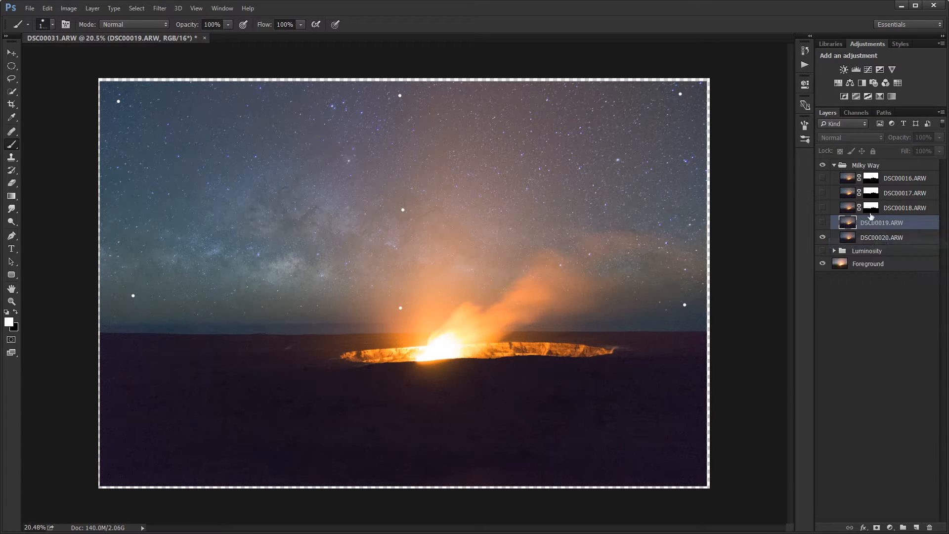
right_click(871, 209)
left_click(868, 228)
right_click(871, 193)
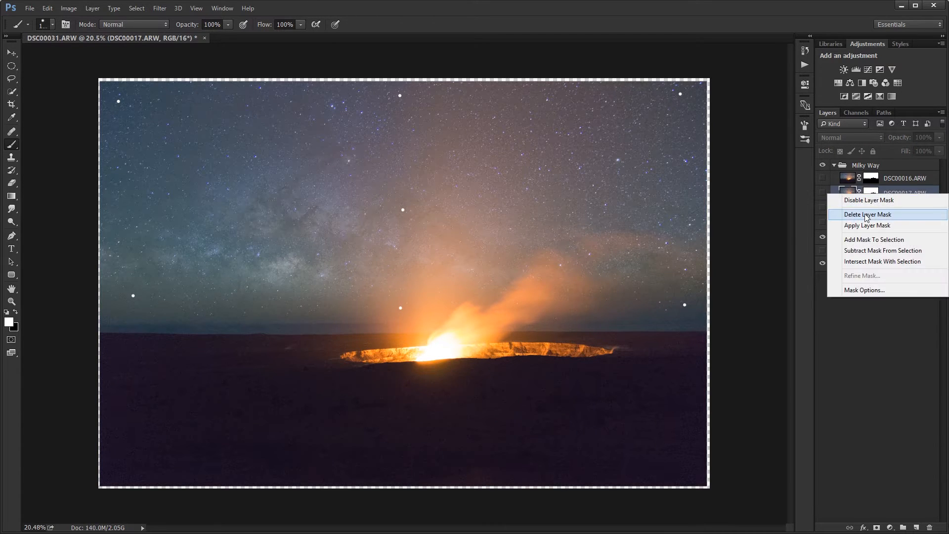
left_click(869, 213)
right_click(870, 184)
left_click(868, 205)
Step: Show and select DSC00019.ARW, switch to the Move tool and set the layer's opacity to 50%
left_click(823, 223)
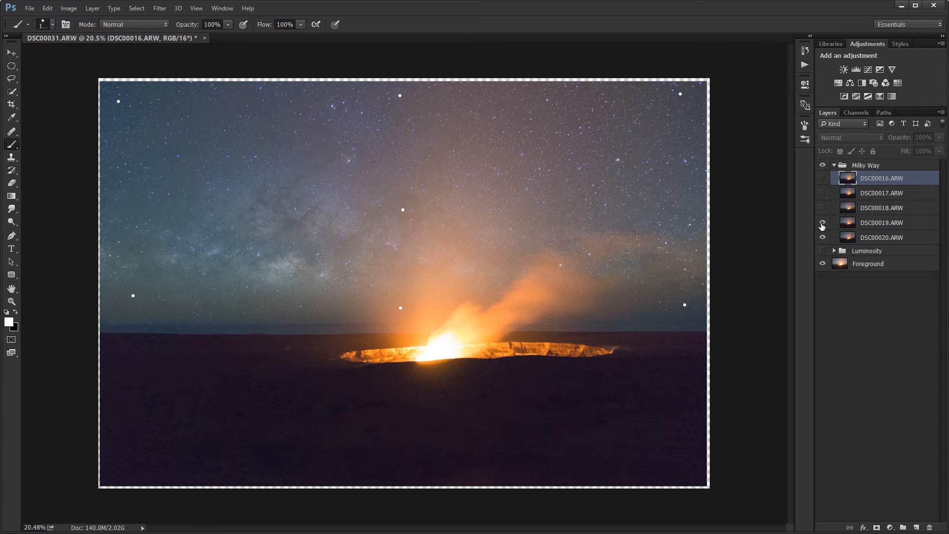
left_click(876, 227)
key("v")
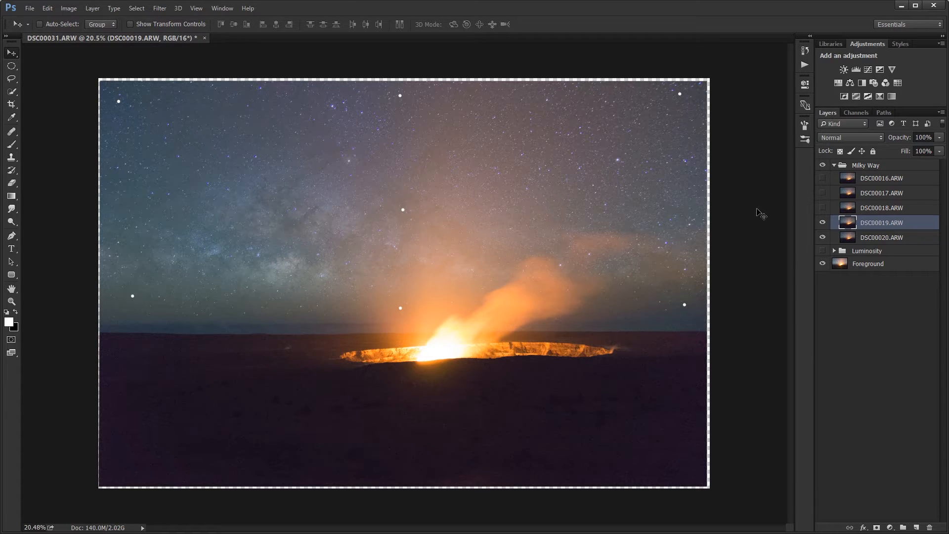
key("5")
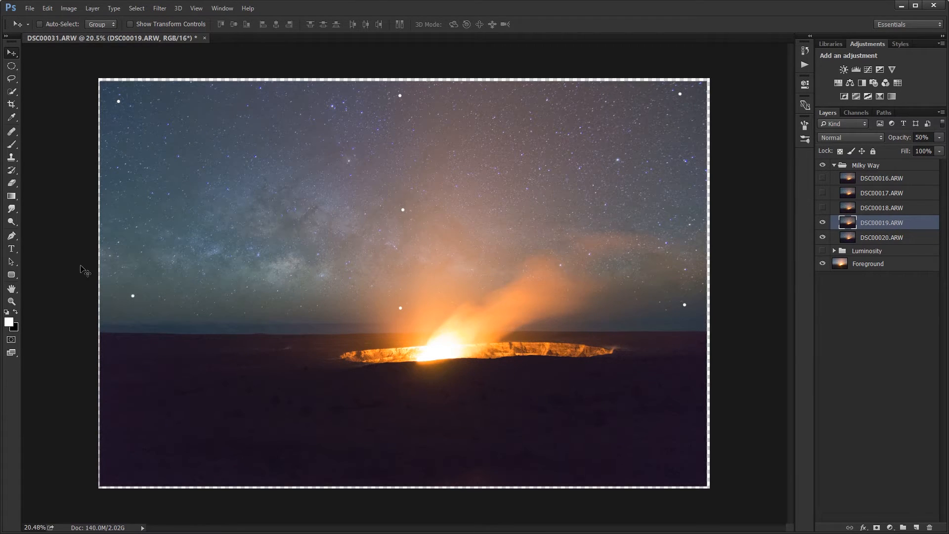
Step: Compare the white dot near the sky's lower-left corner on DSC00019.ARW and DSC00020.ARW by toggling DSC00019.ARW's visibility
scroll(81, 269, "up", 4)
scroll(82, 269, "up", 2)
scroll(372, 281, "up", 5)
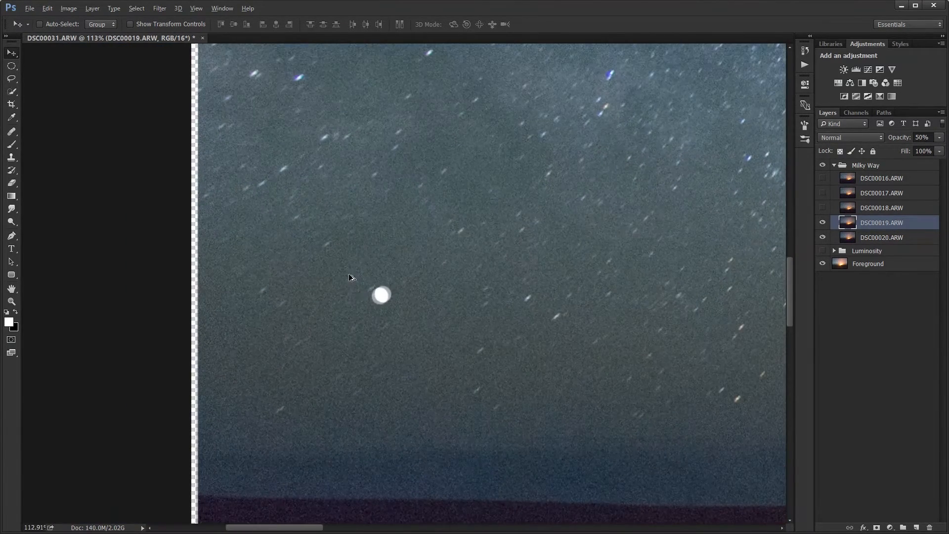
scroll(381, 297, "up", 2)
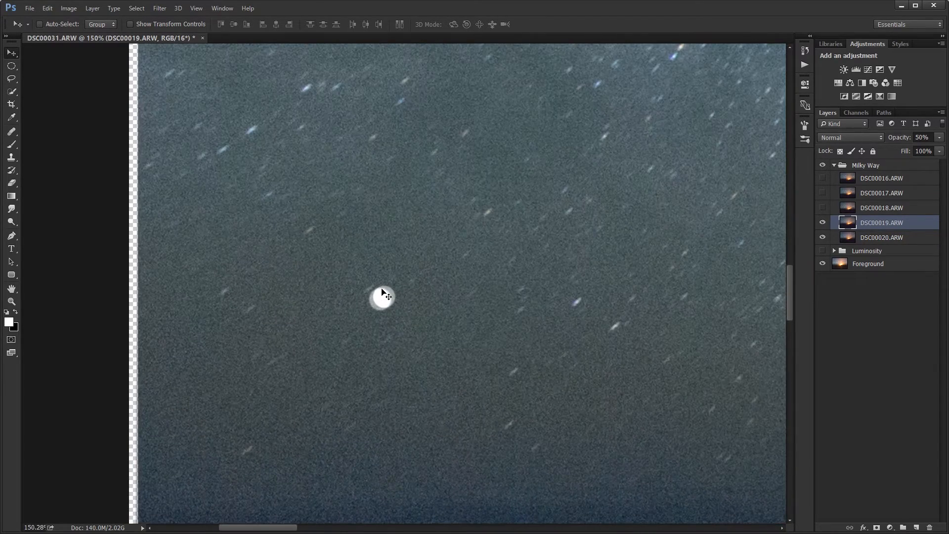
left_click(823, 223)
left_click(823, 223)
left_click(823, 222)
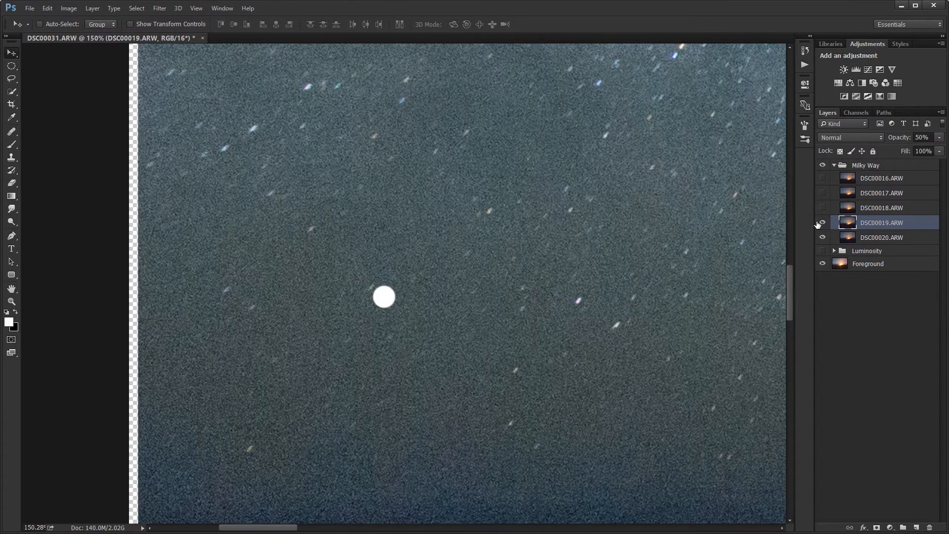
Step: Compare the lower-left white dot's position by toggling the visibility of DSC00019.ARW and DSC00018.ARW over DSC00020.ARW
left_click(822, 222)
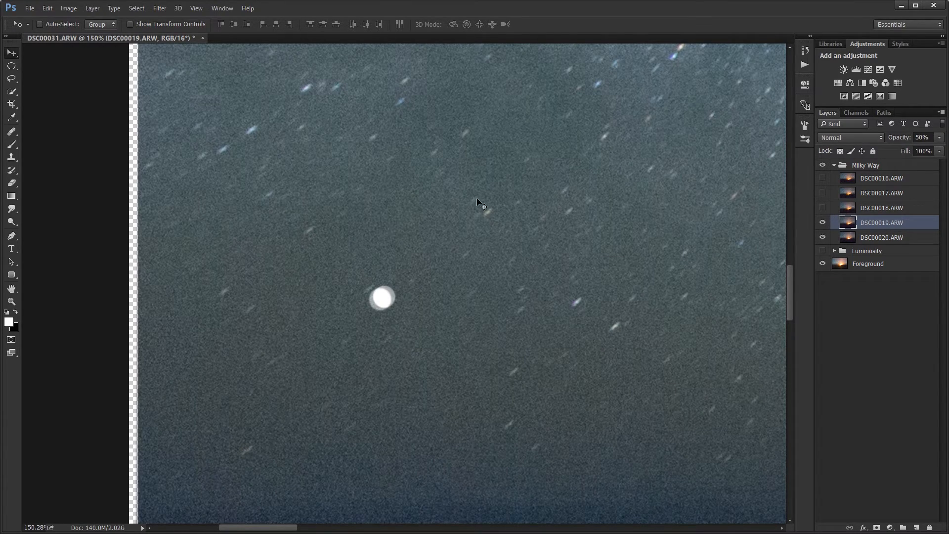
left_click(823, 222)
left_click(823, 223)
left_click(823, 223)
left_click(823, 223)
left_click(823, 208)
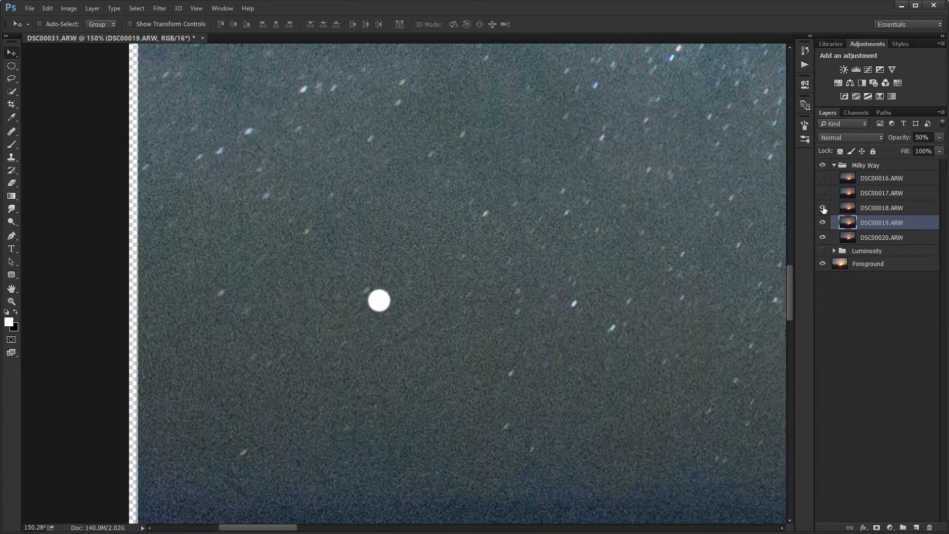
left_click(823, 207)
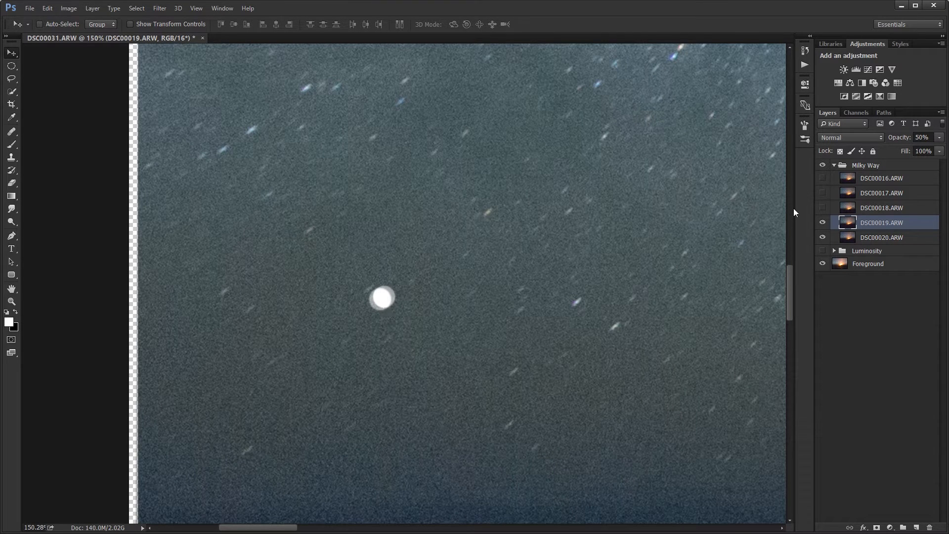
key("ctrl+t")
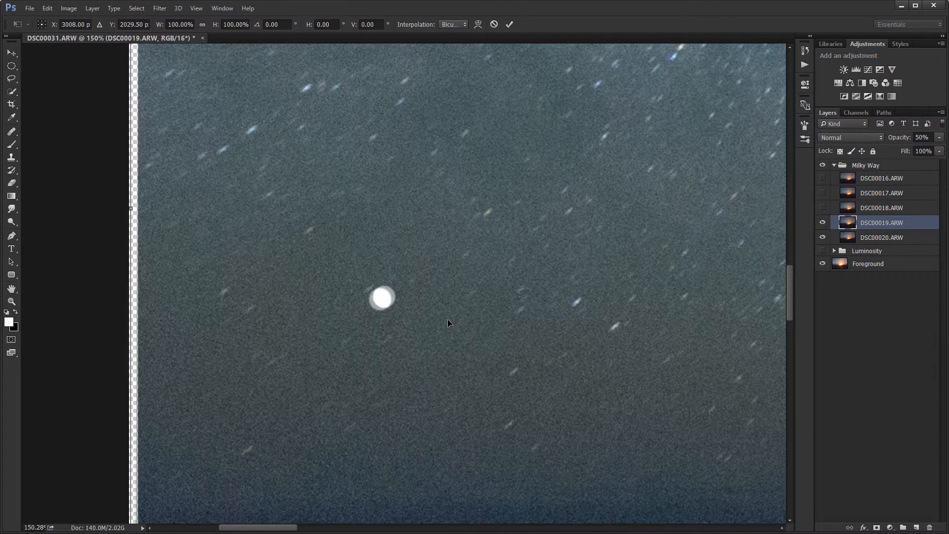
right_click(424, 188)
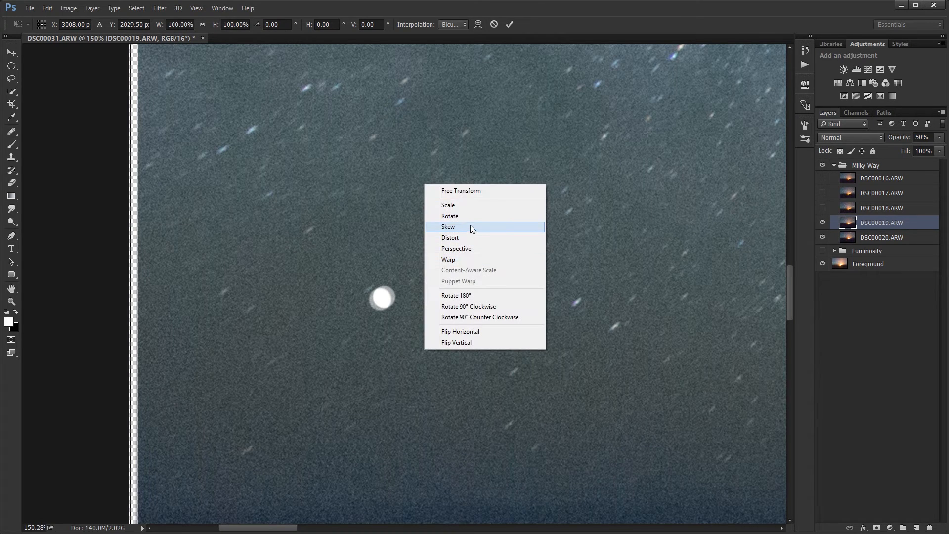
left_click(464, 259)
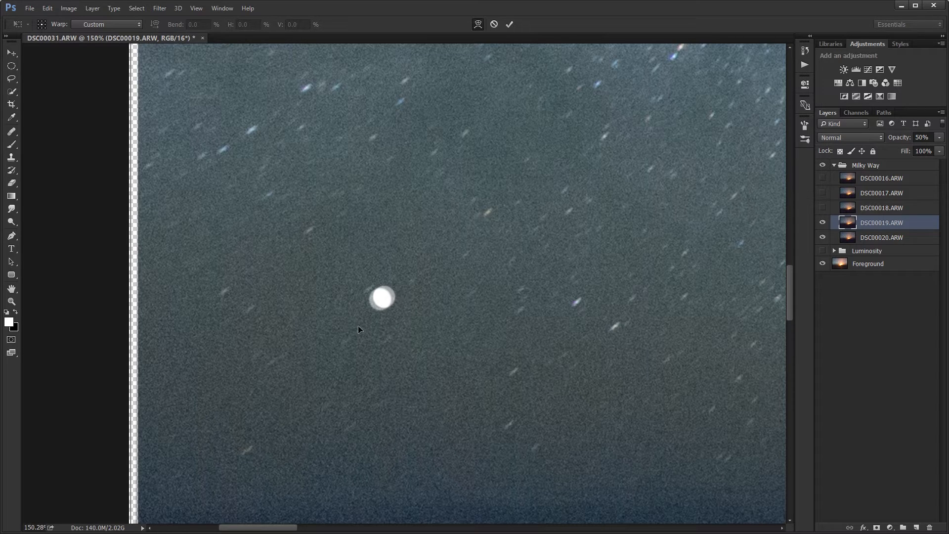
left_click_drag(398, 295, 393, 296)
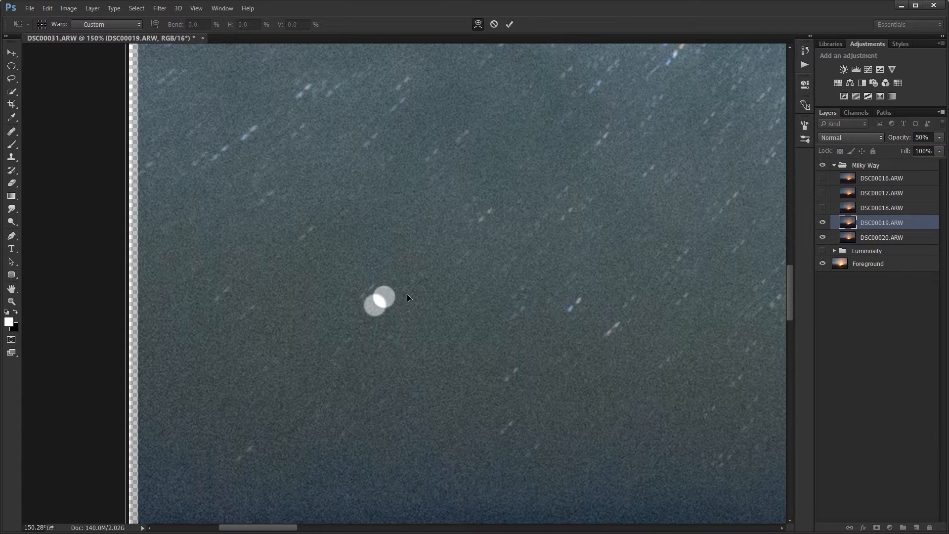
key("Escape")
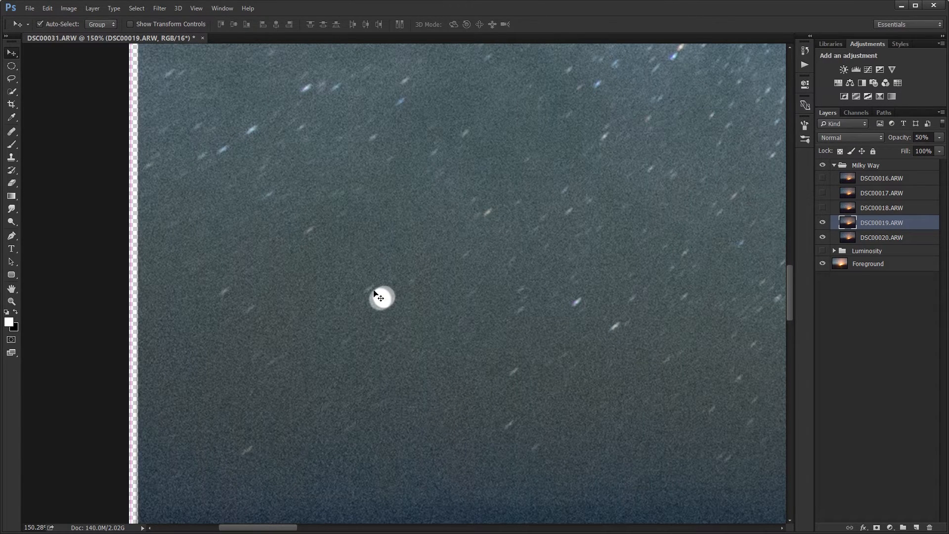
Step: Start a Warp transform on DSC00019.ARW and pull its lower-left white dot onto the matching dot of DSC00020.ARW
key("ctrl+t")
right_click(399, 258)
left_click(445, 332)
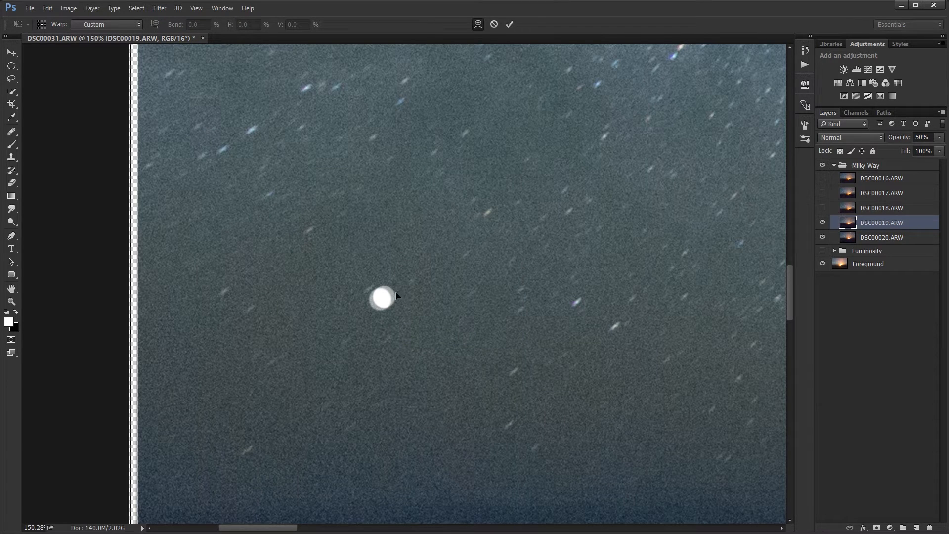
left_click_drag(406, 286, 396, 293)
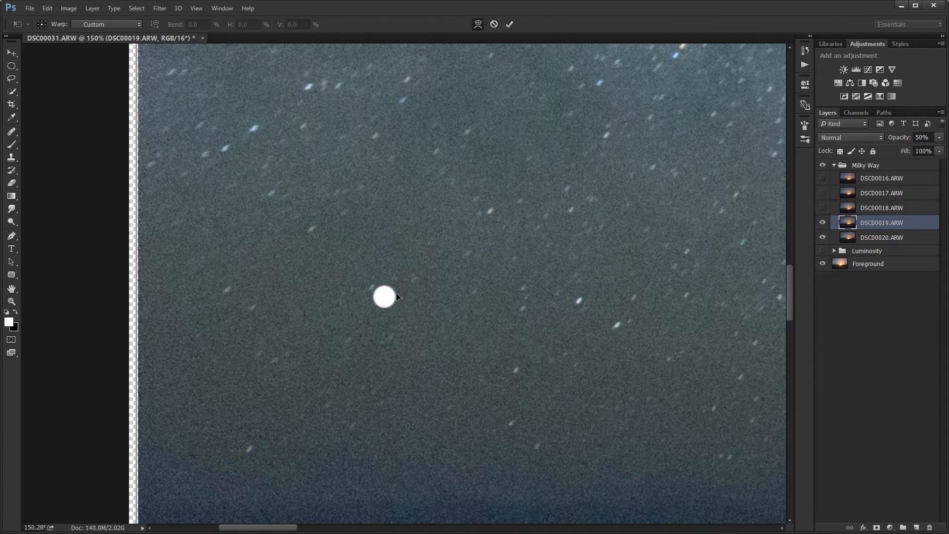
scroll(396, 293, "up", 4)
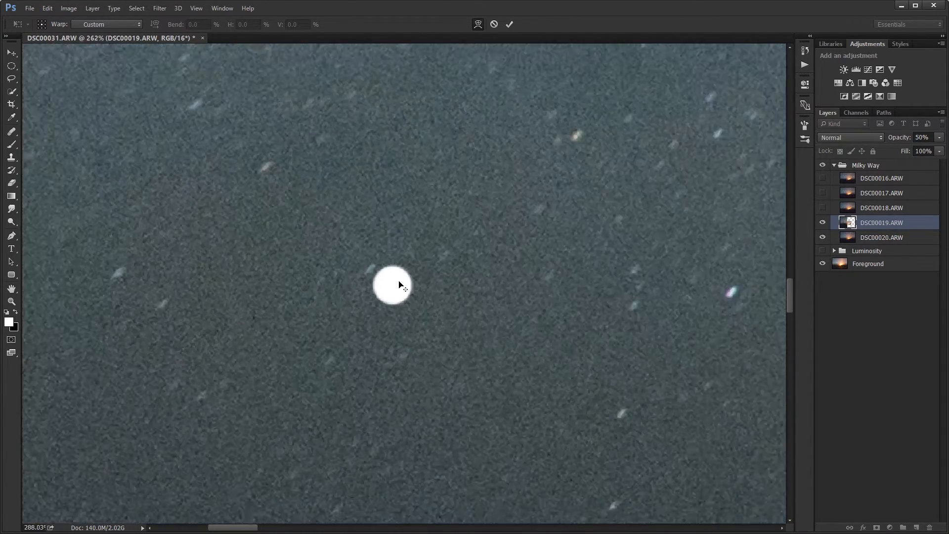
scroll(399, 285, "down", 5)
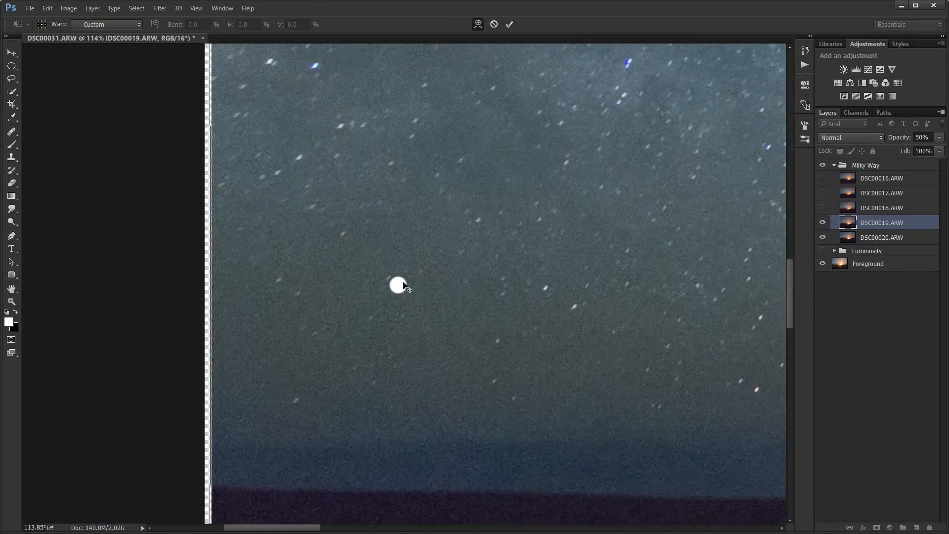
Step: Warp the upper-left corner area of DSC00019.ARW so its white dot overlaps the dot beneath
left_click_drag(791, 301, 787, 139)
scroll(314, 313, "up", 4)
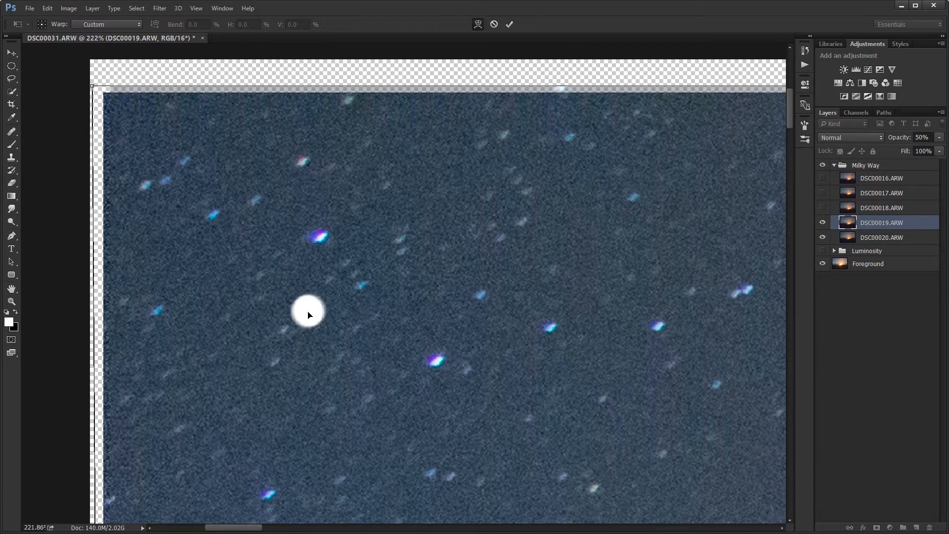
left_click_drag(308, 315, 308, 314)
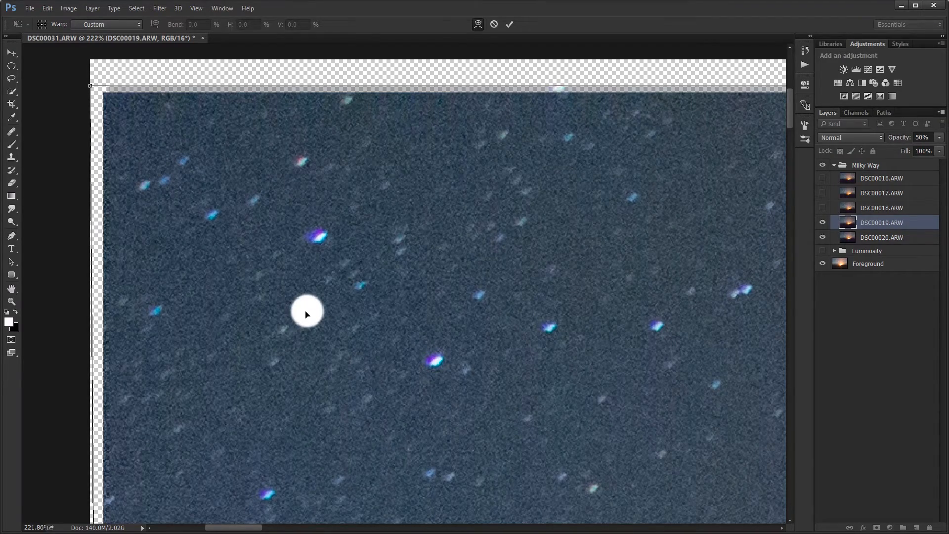
Step: Warp the upper-right and lower-right sky areas of DSC00019.ARW so their white dots overlap the dots of DSC00020.ARW
left_click_drag(251, 529, 689, 518)
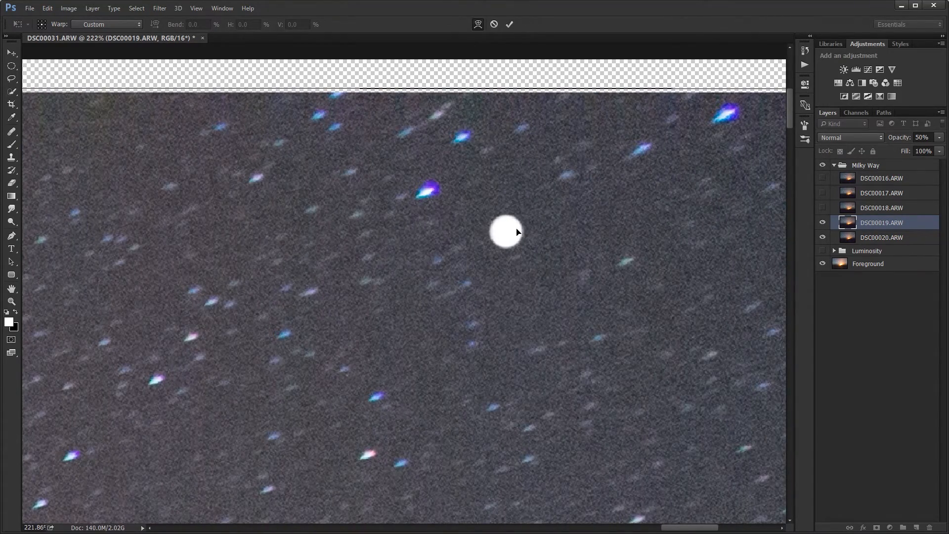
left_click_drag(512, 232, 514, 231)
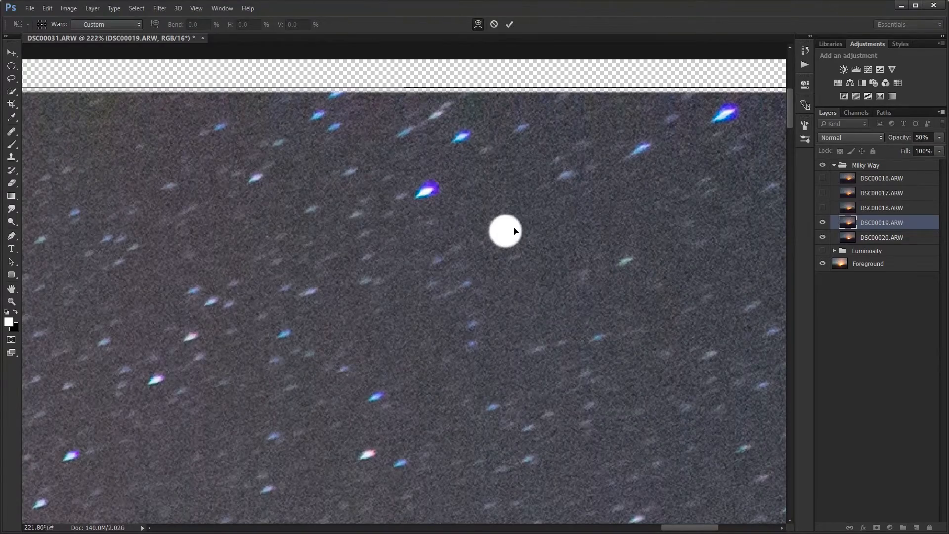
left_click_drag(791, 119, 770, 316)
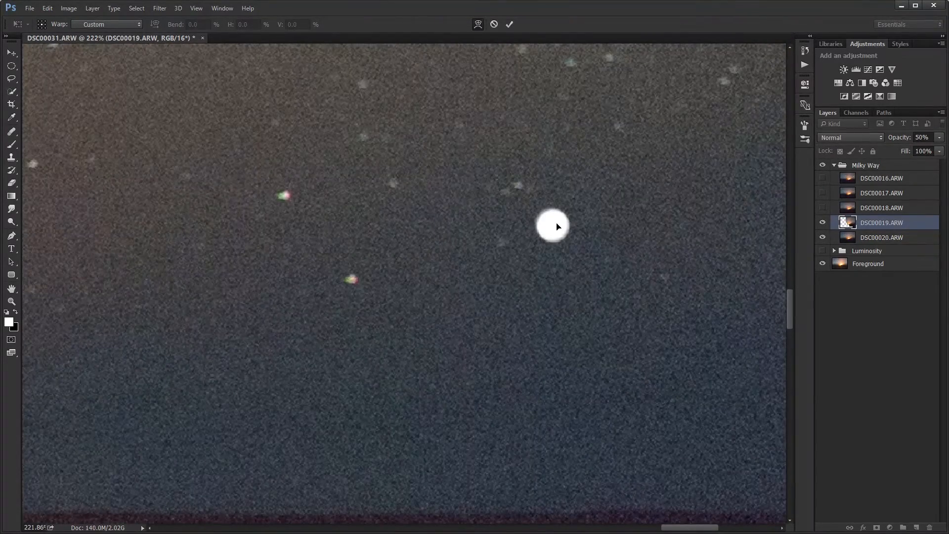
left_click_drag(555, 226, 553, 226)
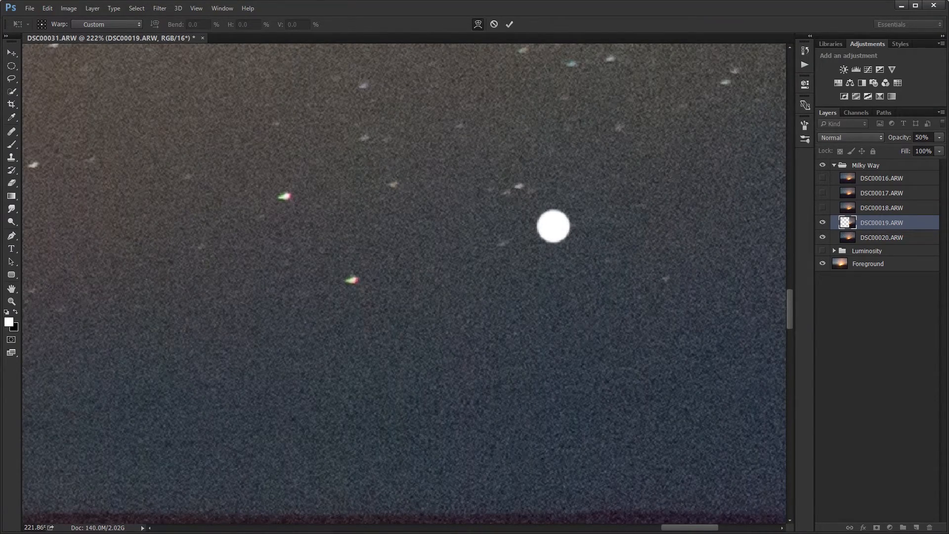
Step: Warp DSC00019.ARW around the lower-middle dot above the volcano glow and the central sky dot to match DSC00020.ARW
left_click_drag(683, 528, 451, 528)
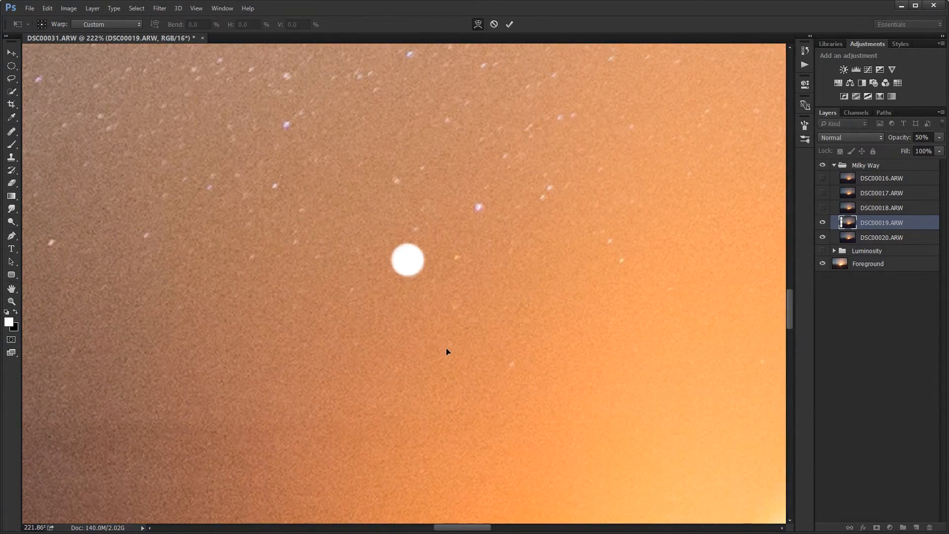
left_click_drag(408, 260, 406, 259)
left_click_drag(787, 304, 778, 211)
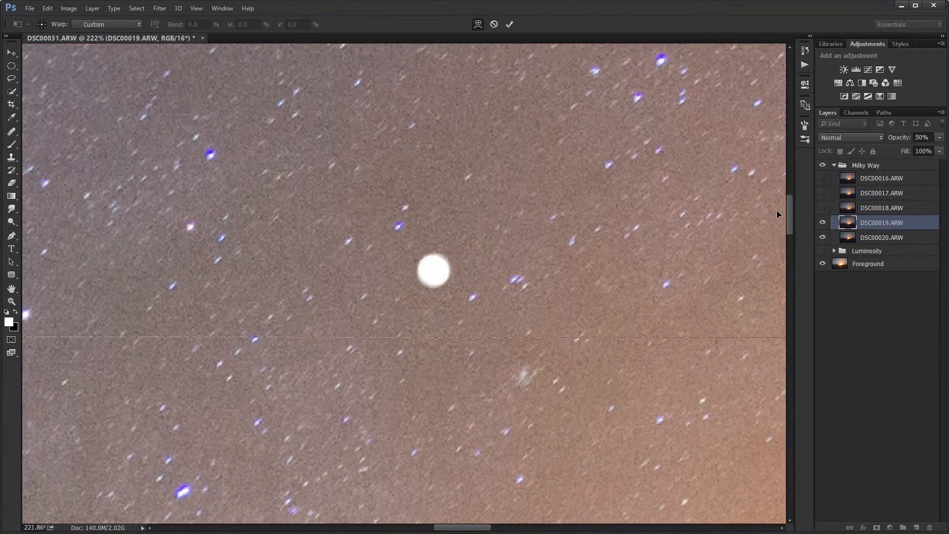
left_click_drag(436, 275, 435, 277)
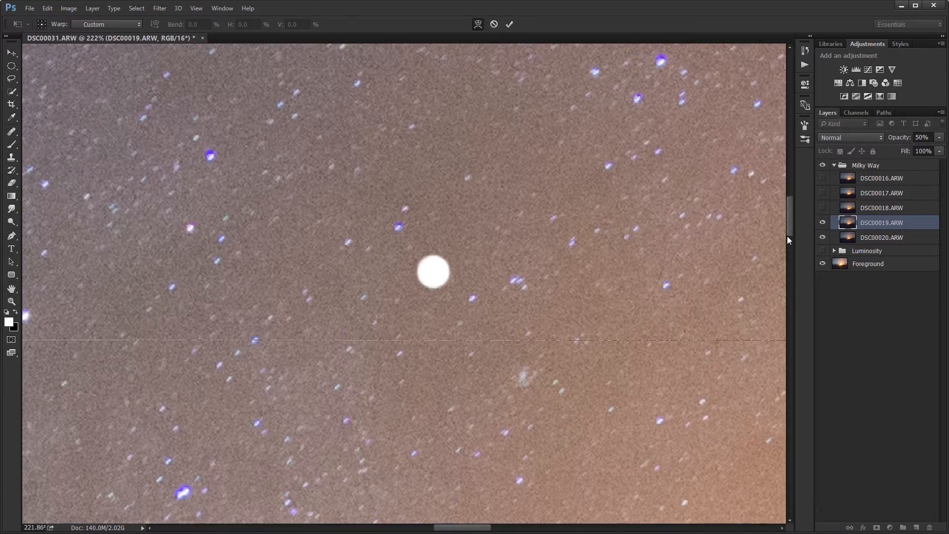
Step: Recheck the lower-middle and lower-left dots and the stars between them, and apply the warp to DSC00019.ARW
left_click_drag(788, 232, 785, 331)
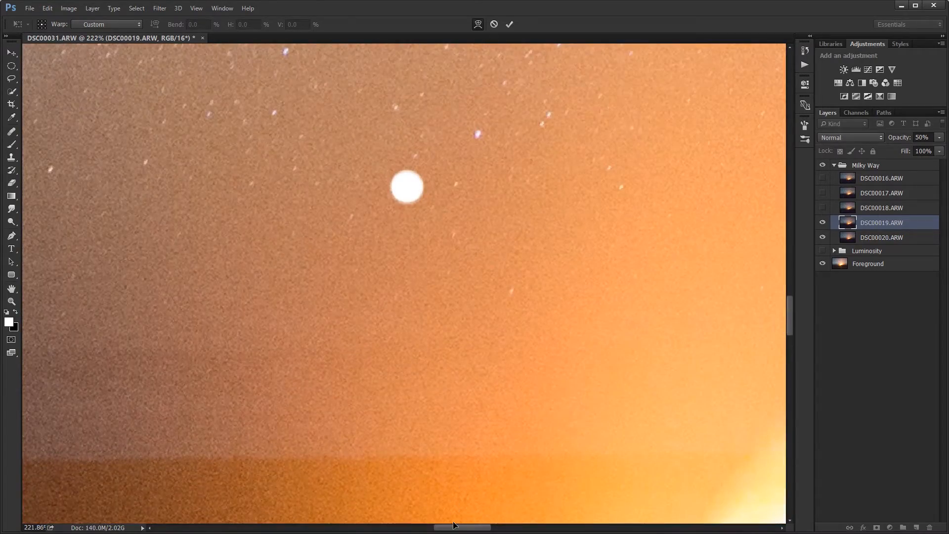
left_click_drag(454, 524, 221, 507)
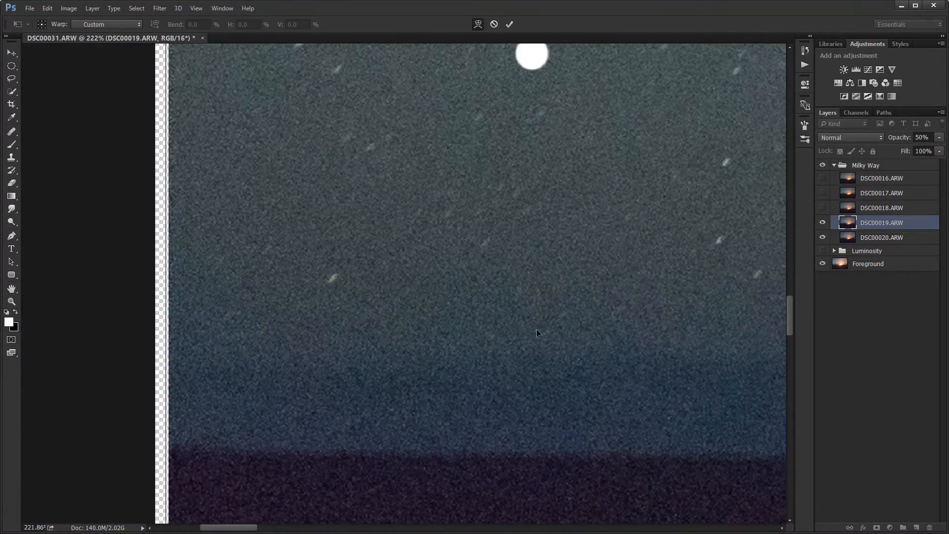
left_click_drag(791, 334, 790, 270)
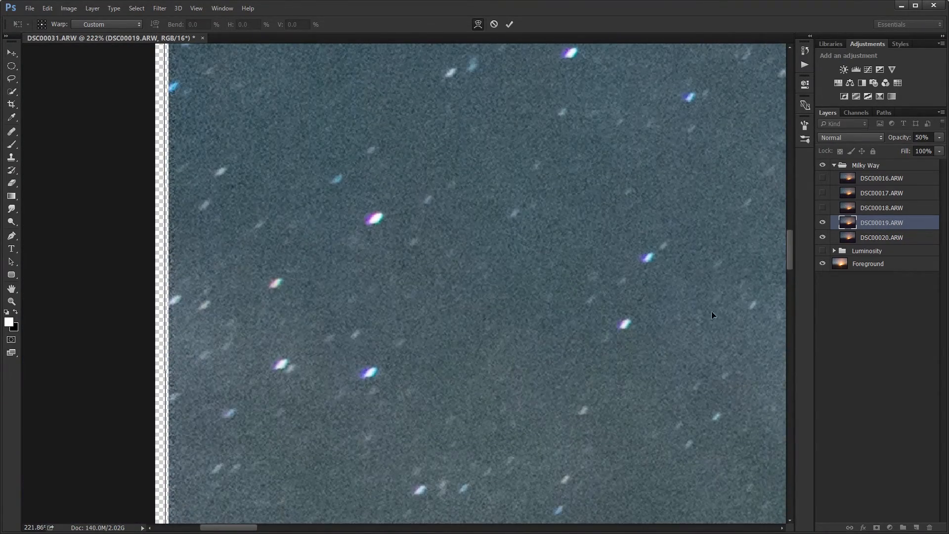
left_click_drag(221, 528, 491, 528)
left_click_drag(791, 276, 791, 318)
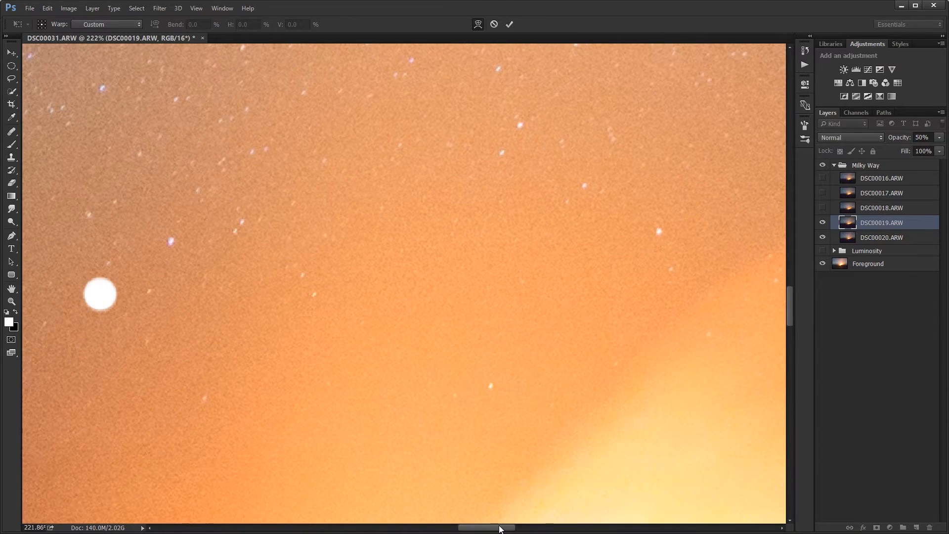
left_click_drag(500, 528, 472, 526)
left_click(513, 27)
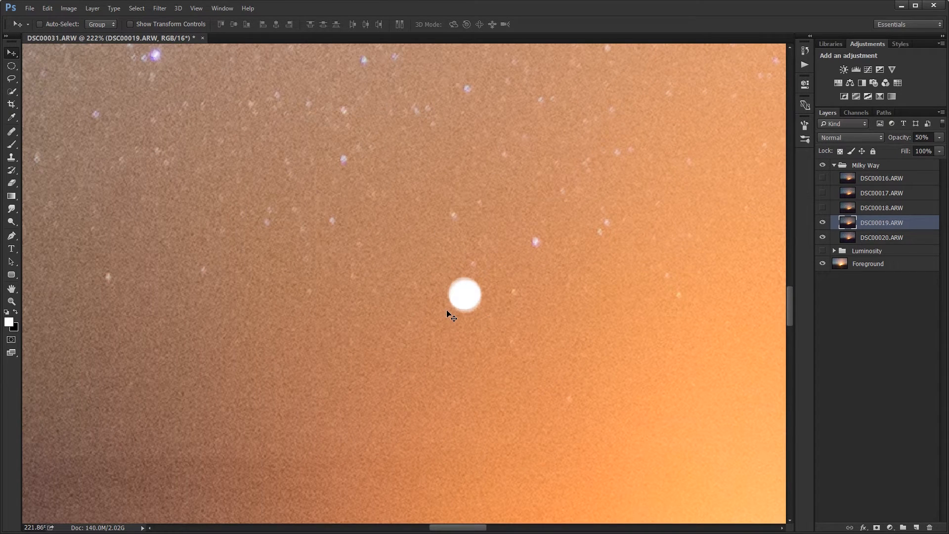
Step: Nudge DSC00019.ARW slightly up and left to refine the lower-middle dot's overlap, and check the lower-left dot as well
key("Left")
key("Up")
key("Up")
key("Up")
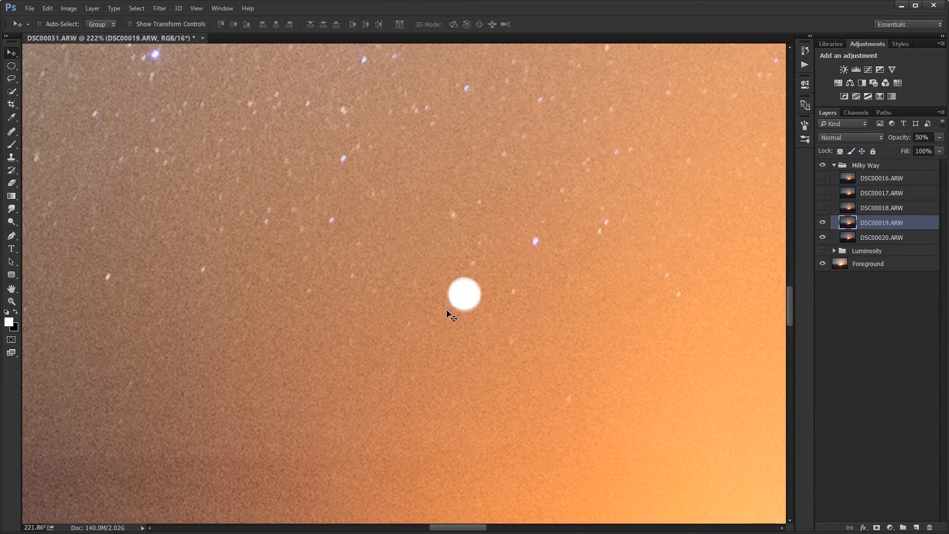
key("Down")
key("Up")
key("Left")
key("Right")
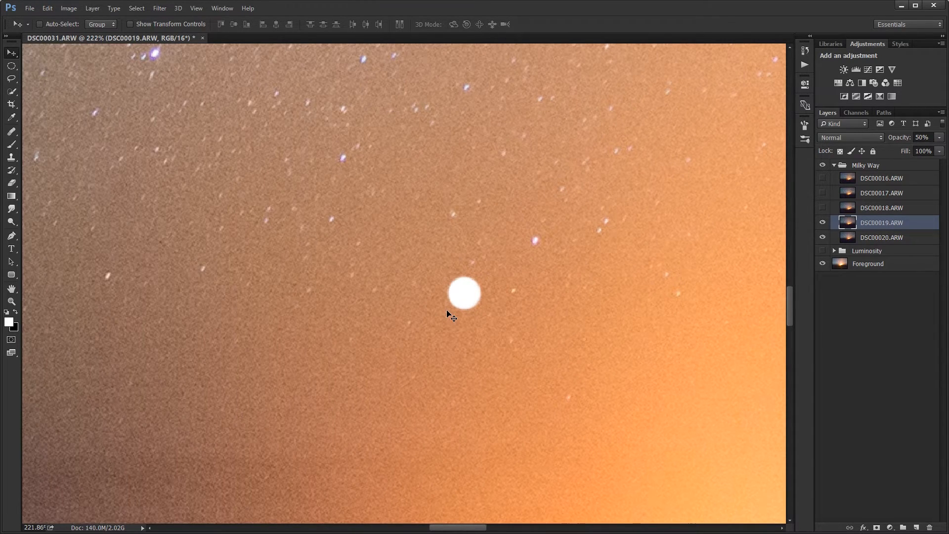
left_click_drag(460, 527, 248, 510)
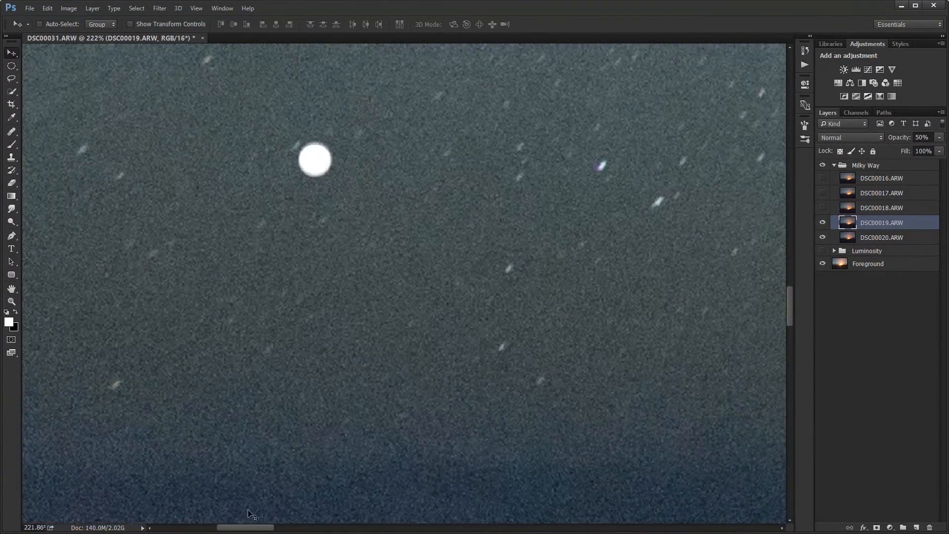
scroll(314, 392, "up", 2)
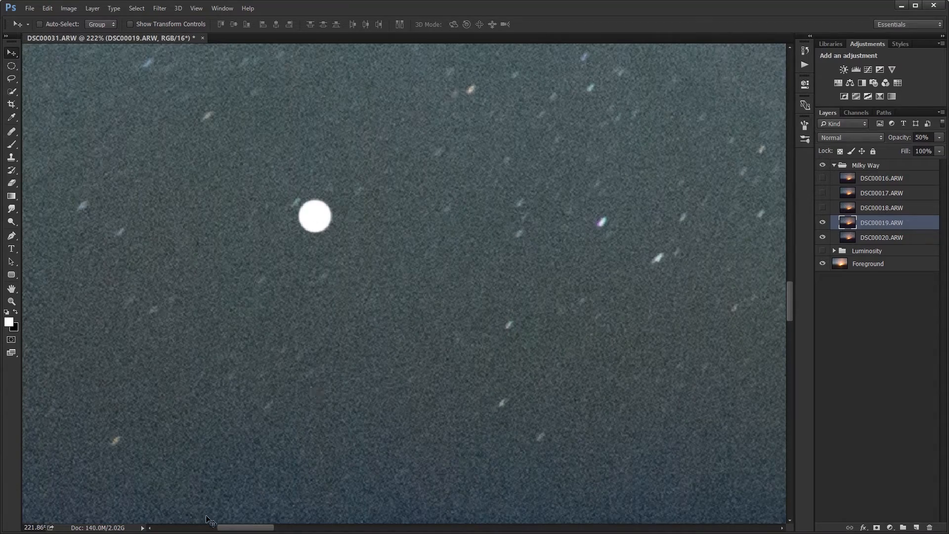
left_click_drag(222, 527, 412, 530)
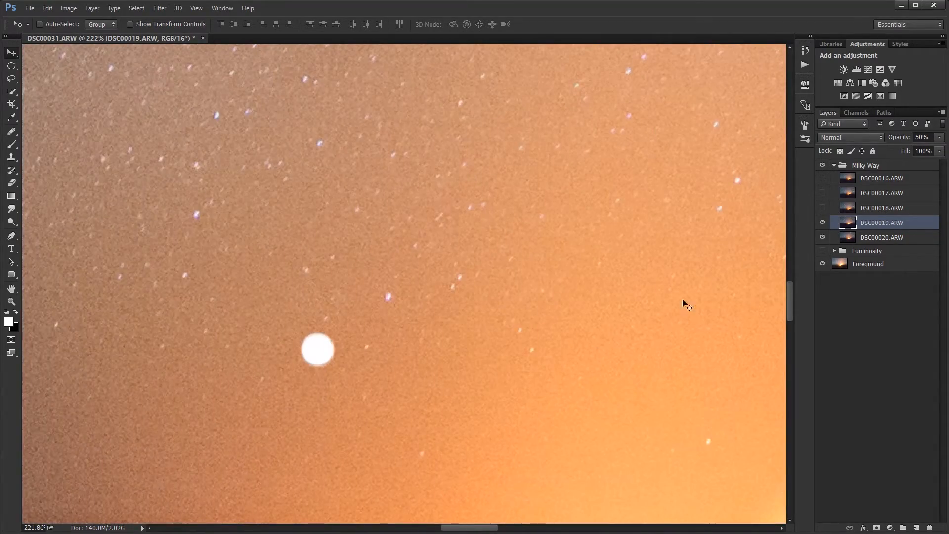
left_click_drag(791, 295, 769, 296)
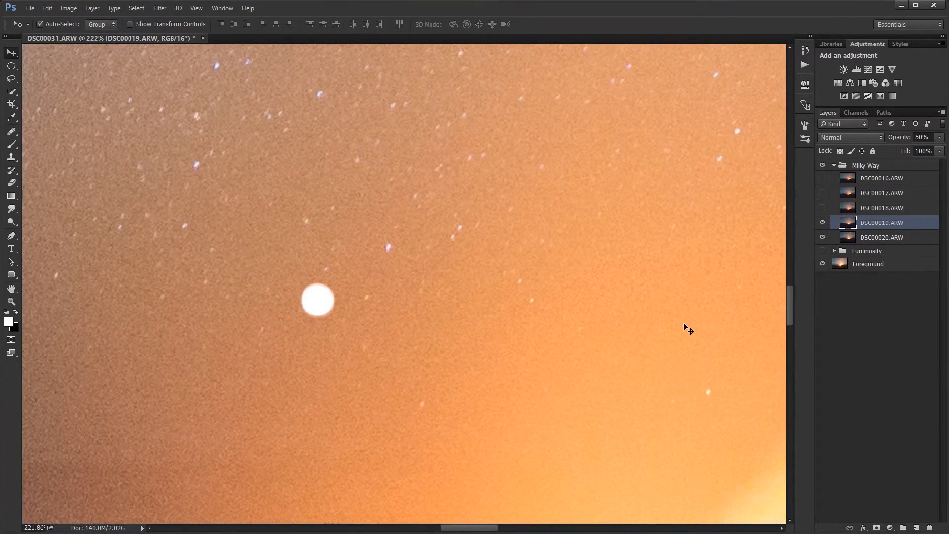
Step: Fit the whole image in view, hide DSC00019.ARW, and show and select DSC00018.ARW
key("ctrl+0")
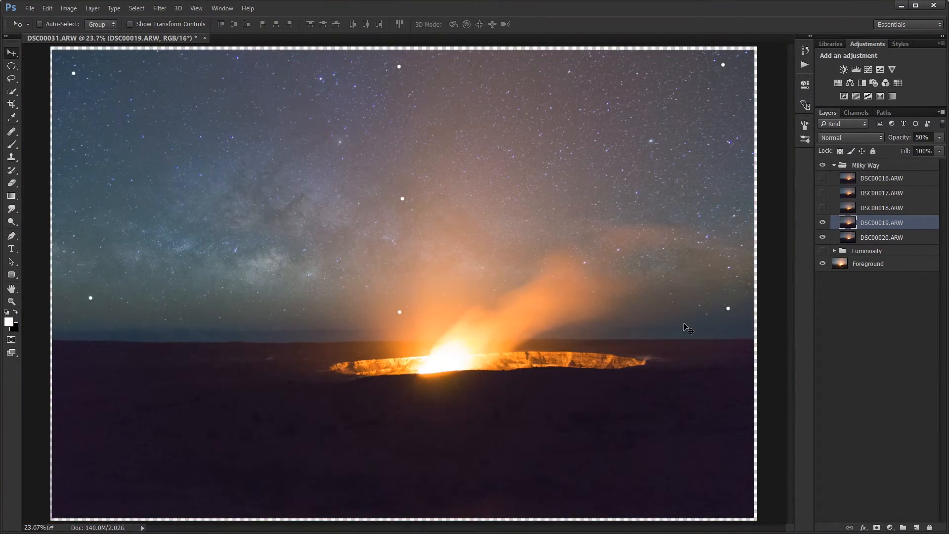
left_click(823, 222)
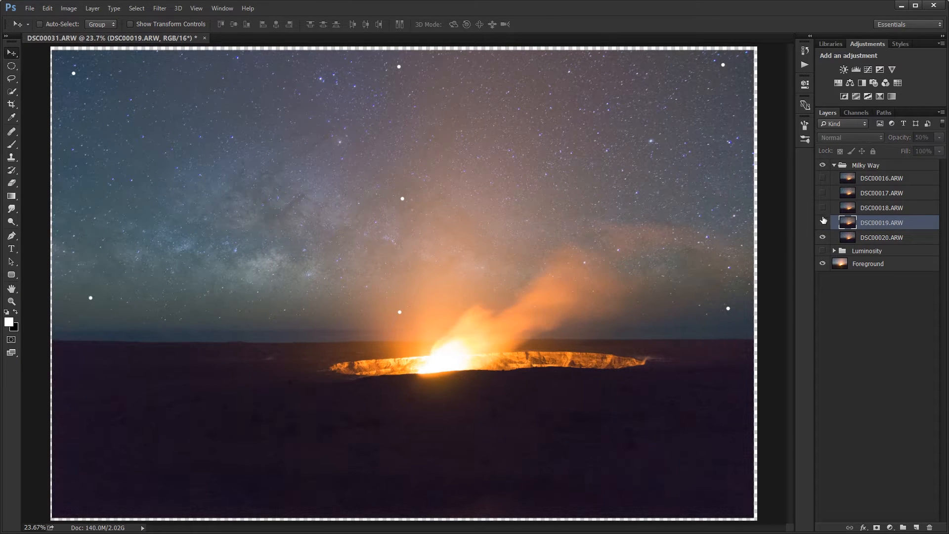
left_click(822, 208)
left_click(874, 208)
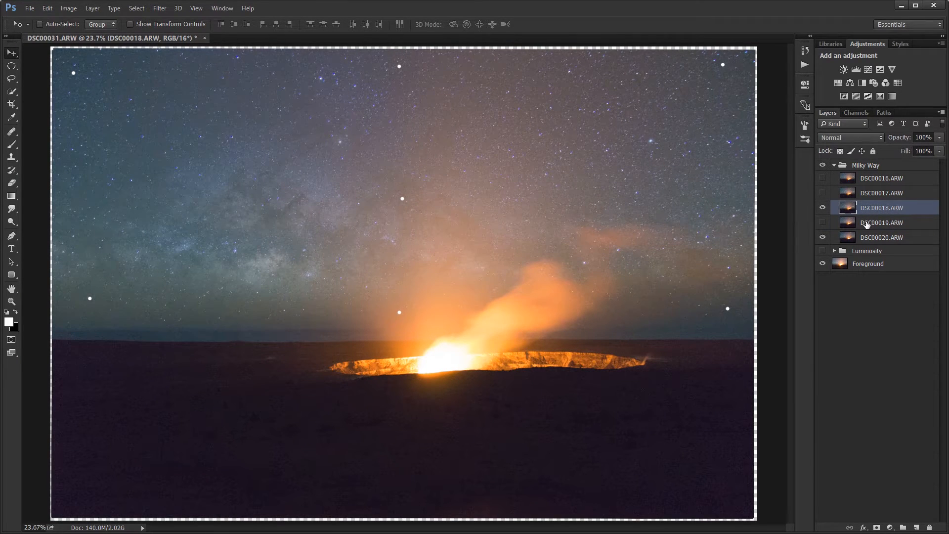
Step: Set DSC00018.ARW to 50% opacity and warp its lower-left dot onto the matching dot in DSC00020.ARW
key("5")
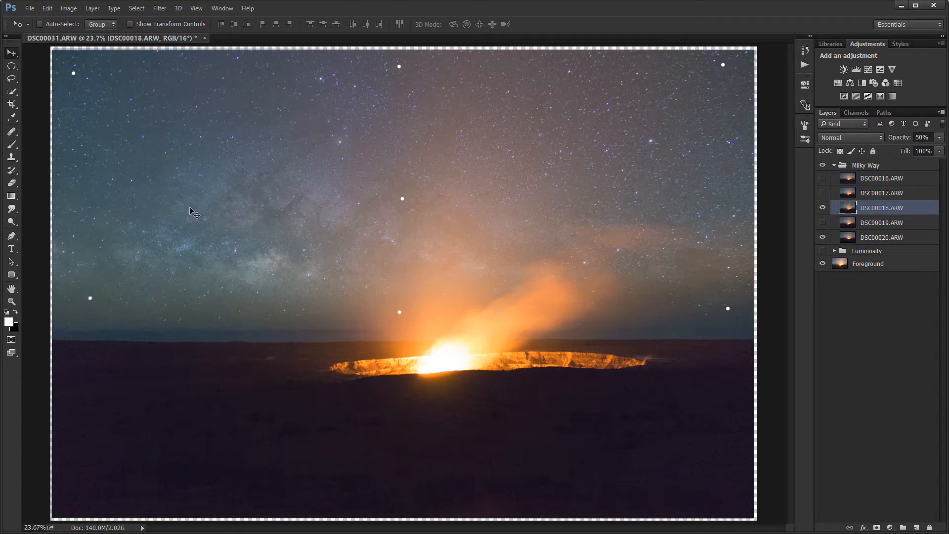
scroll(46, 303, "up", 8)
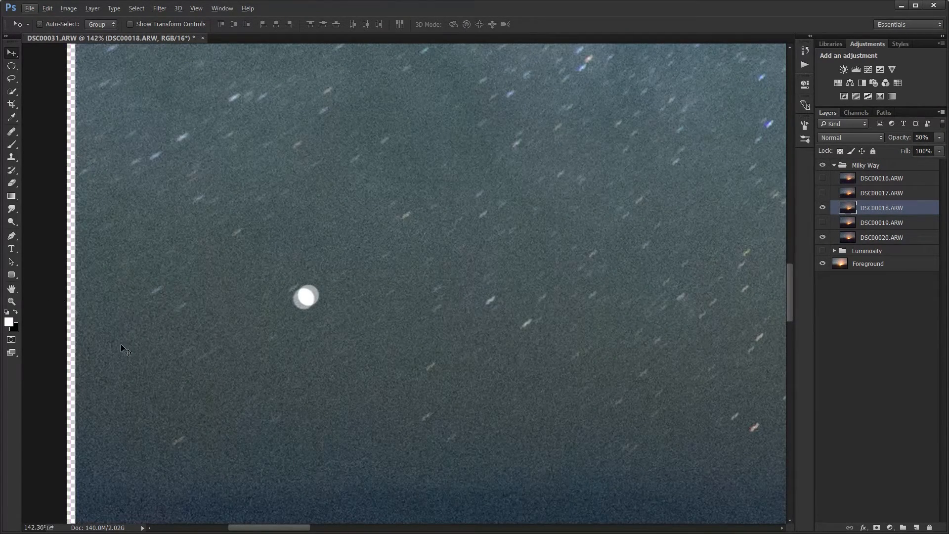
key("ctrl+t")
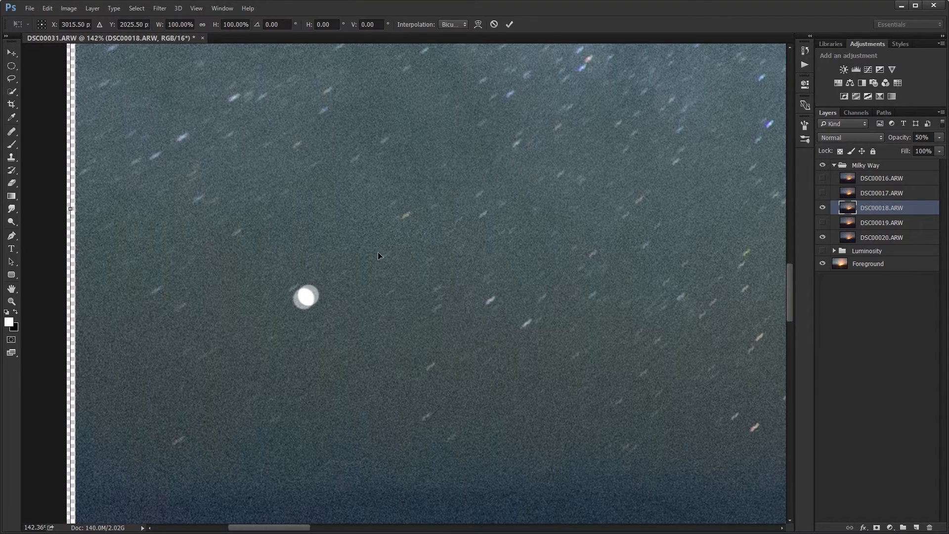
right_click(379, 253)
left_click(401, 329)
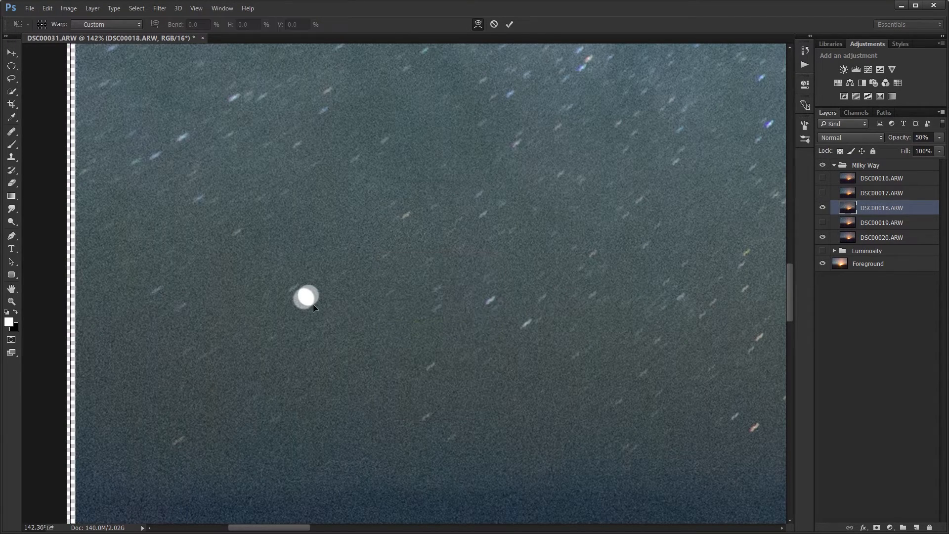
scroll(317, 309, "up", 2)
scroll(316, 308, "up", 1)
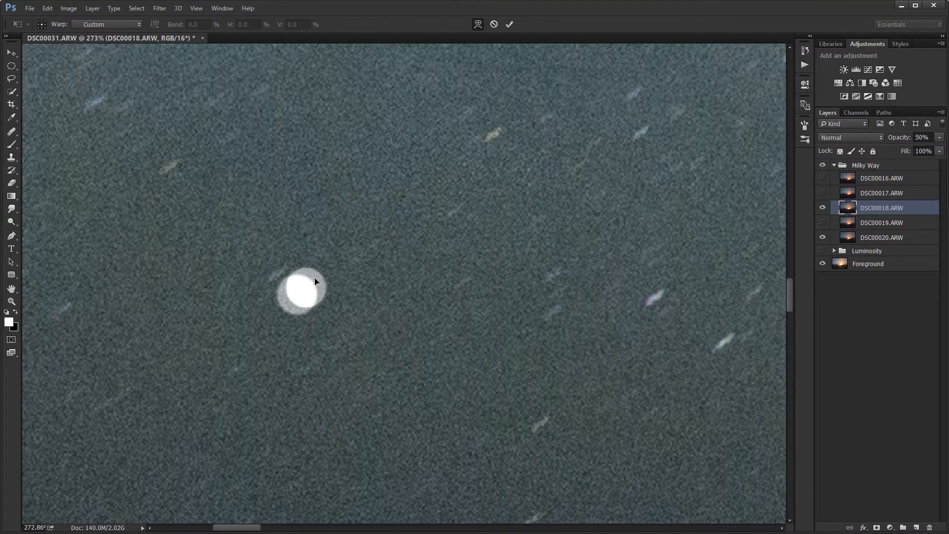
mouse_move(316, 281)
left_mouse_down()
mouse_move(351, 269)
mouse_move(330, 273)
left_mouse_up()
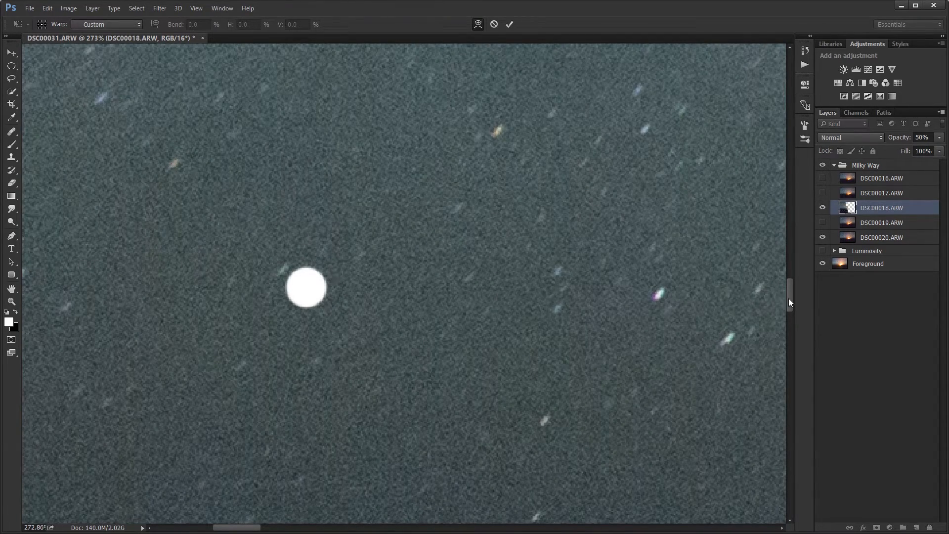
Step: Warp DSC00018.ARW around the upper-left and upper-middle dots to match DSC00020.ARW
left_click_drag(790, 303, 763, 109)
left_click_drag(113, 257, 113, 263)
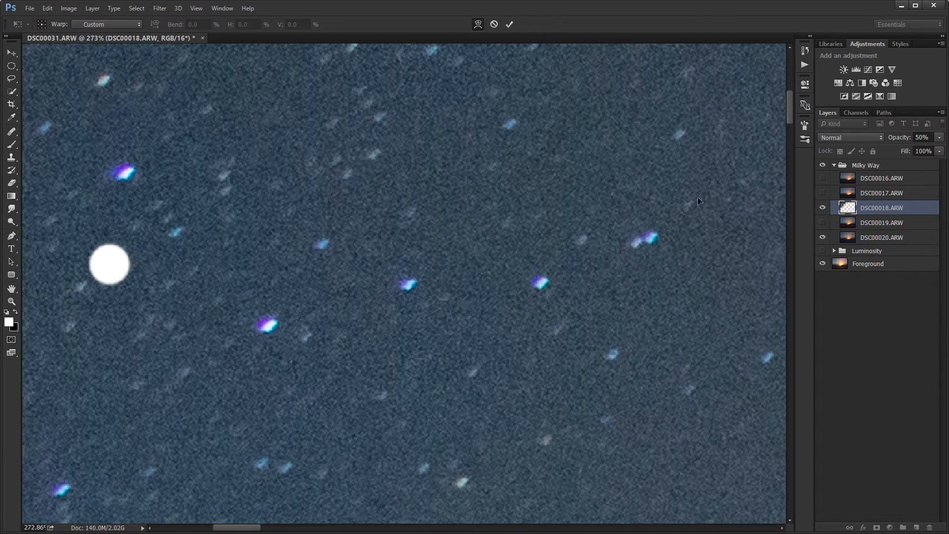
left_click_drag(790, 123, 787, 115)
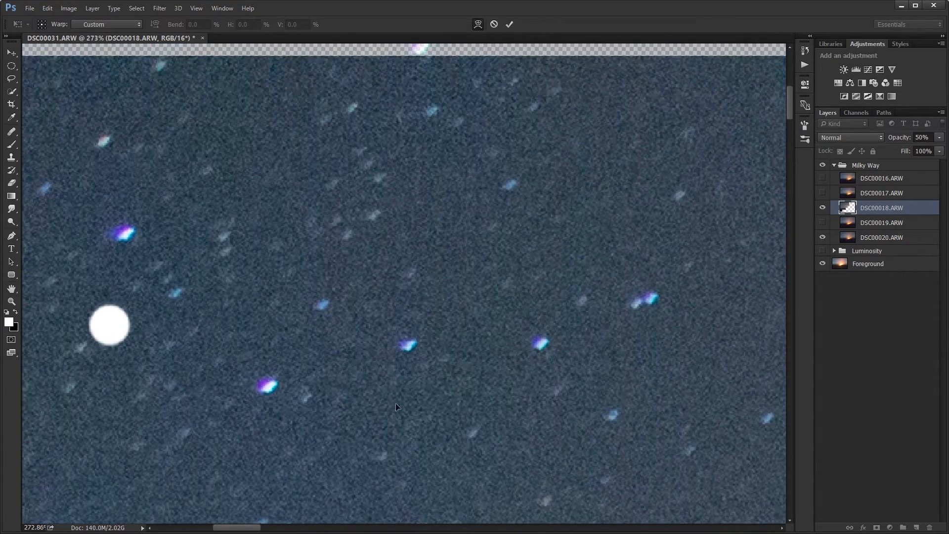
left_click_drag(243, 528, 462, 528)
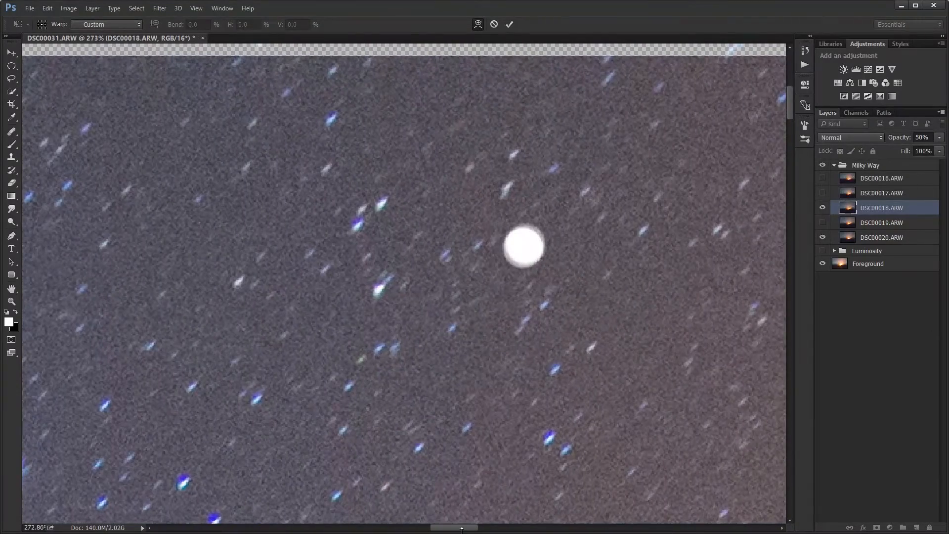
left_click_drag(531, 240, 529, 241)
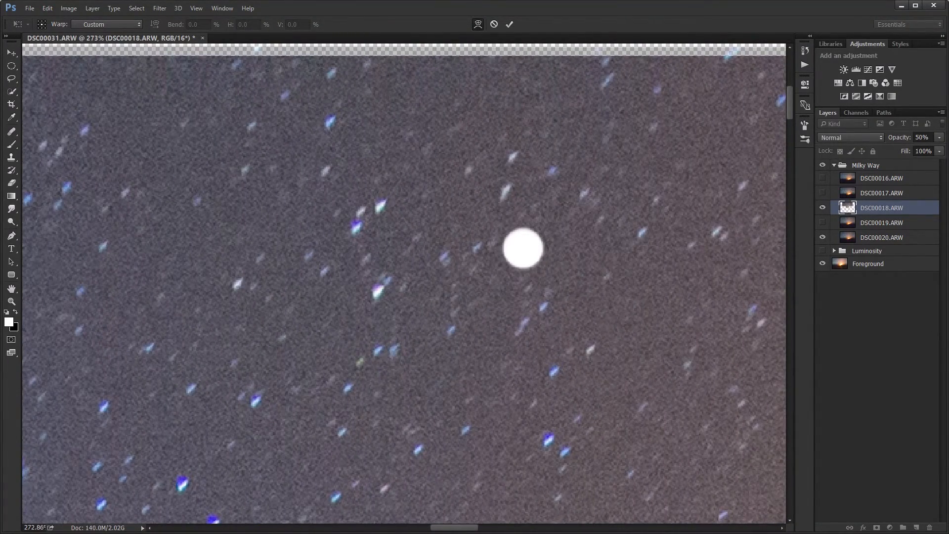
Step: Match the upper-right and lower-right dots of DSC00018.ARW to DSC00020.ARW, and warp its lower-middle dot into place
left_click_drag(435, 529, 679, 523)
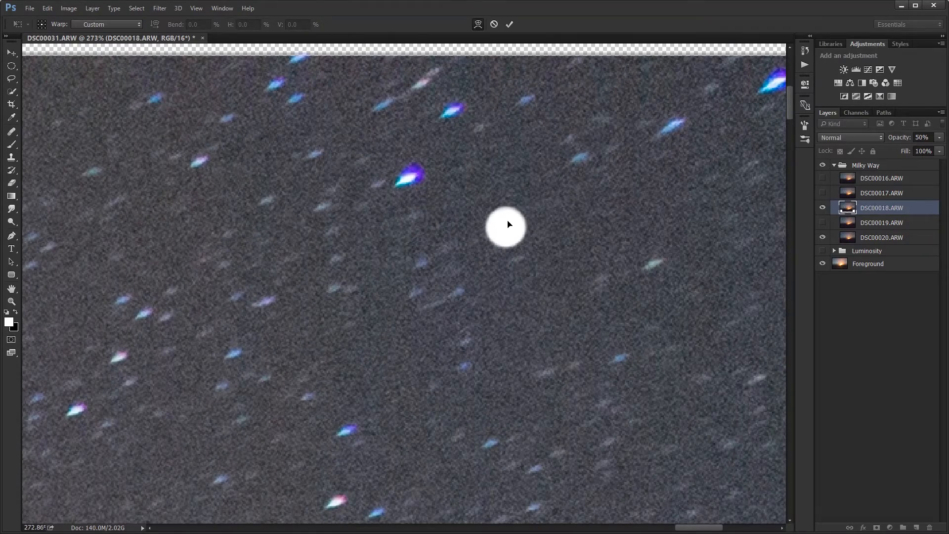
left_click_drag(791, 105, 789, 304)
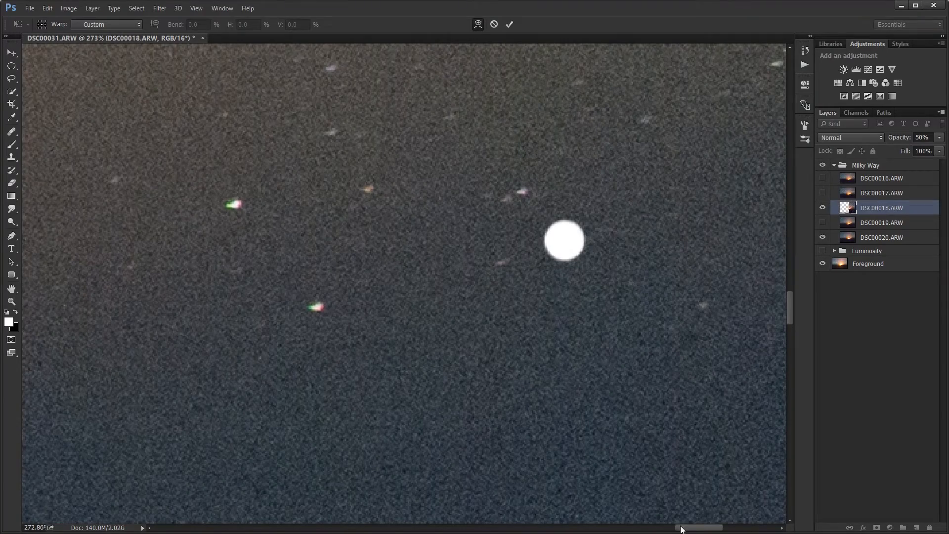
left_click_drag(681, 529, 446, 523)
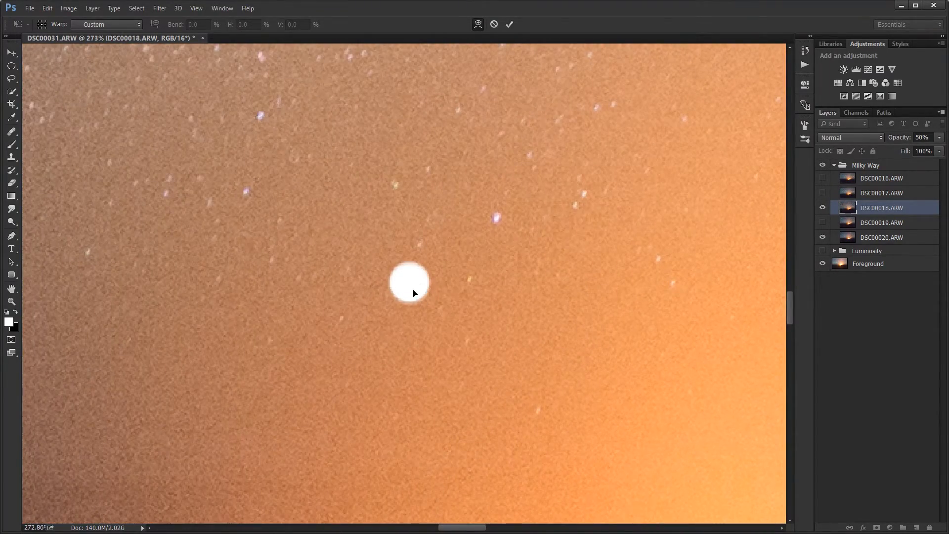
left_click_drag(412, 289, 410, 287)
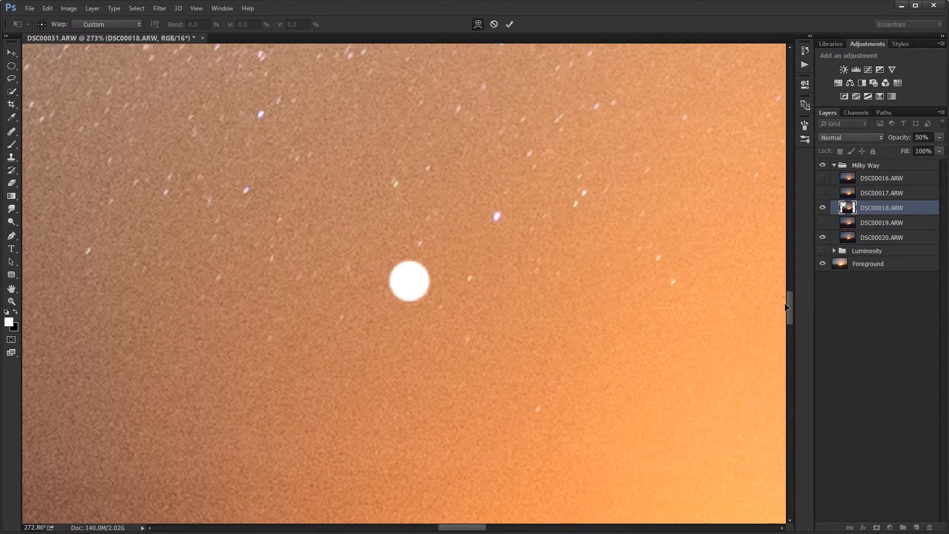
Step: Warp the central sky dot of DSC00018.ARW into place, apply the warp, and recheck the lower-middle and lower-left dots
left_click_drag(789, 305, 775, 209)
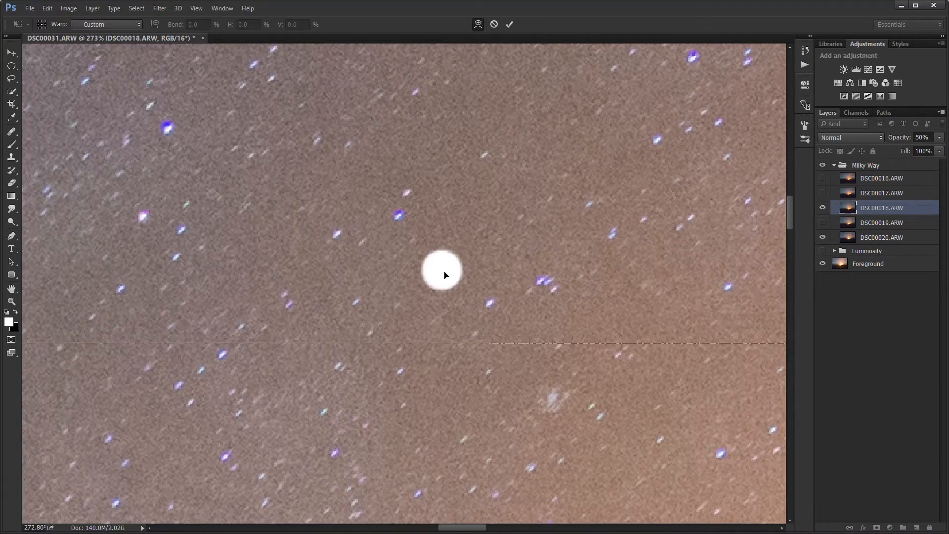
left_click_drag(450, 271, 448, 272)
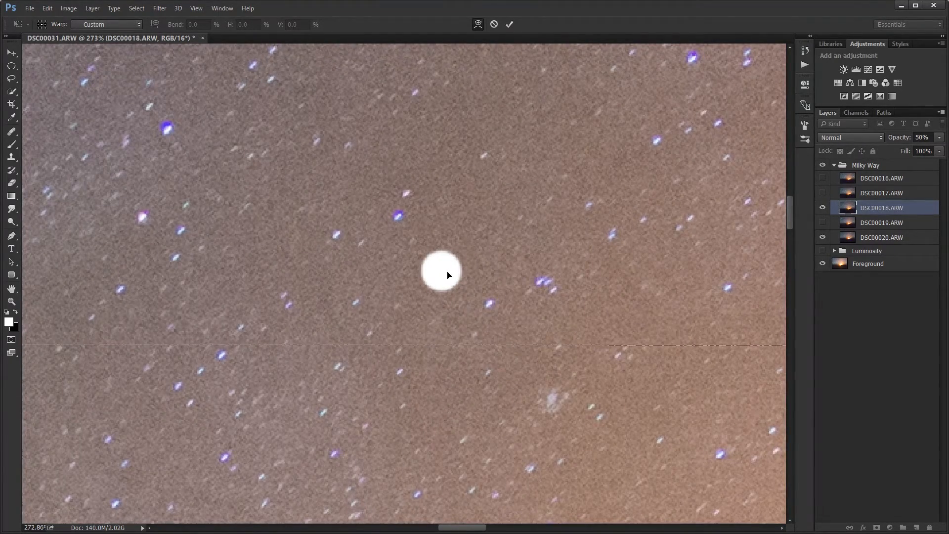
left_click(513, 22)
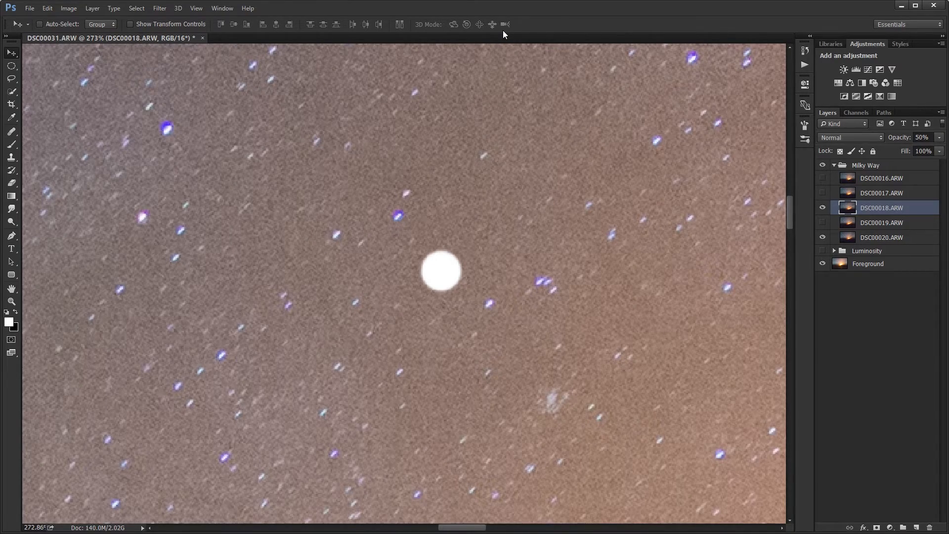
left_click_drag(790, 207, 786, 302)
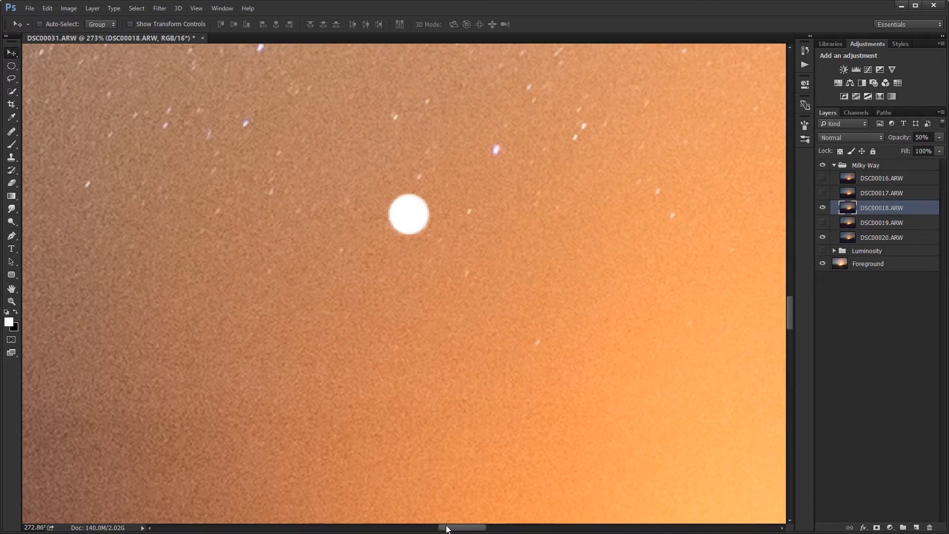
left_click_drag(447, 528, 226, 509)
scroll(207, 183, "up", 3)
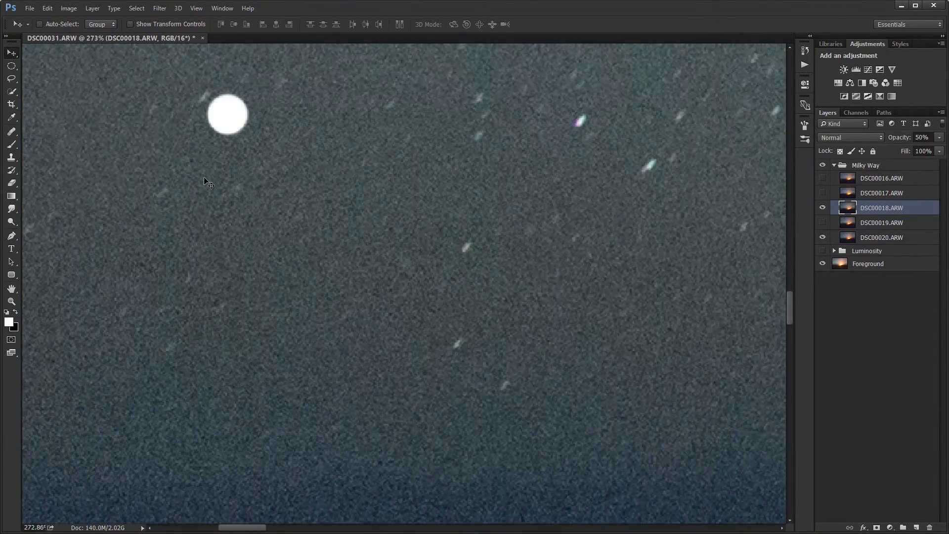
scroll(206, 181, "up", 1)
Step: Fit the whole image in view, hide DSC00018.ARW, and show and select DSC00017.ARW
key("ctrl+0")
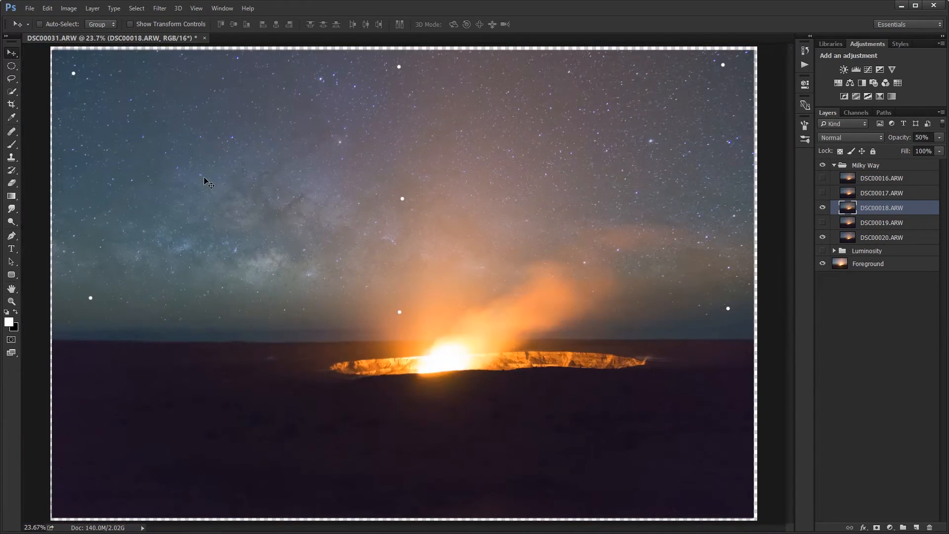
left_click(823, 207)
left_click(823, 193)
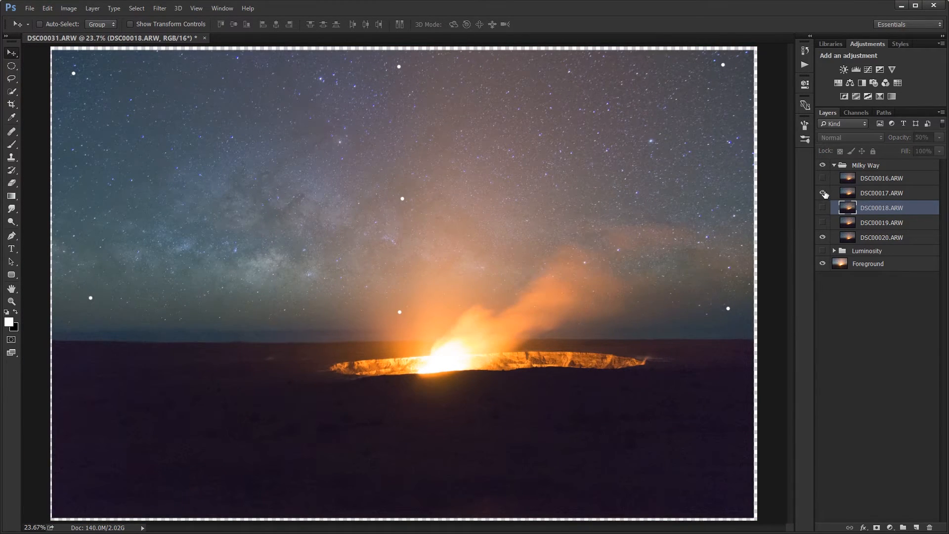
left_click(860, 194)
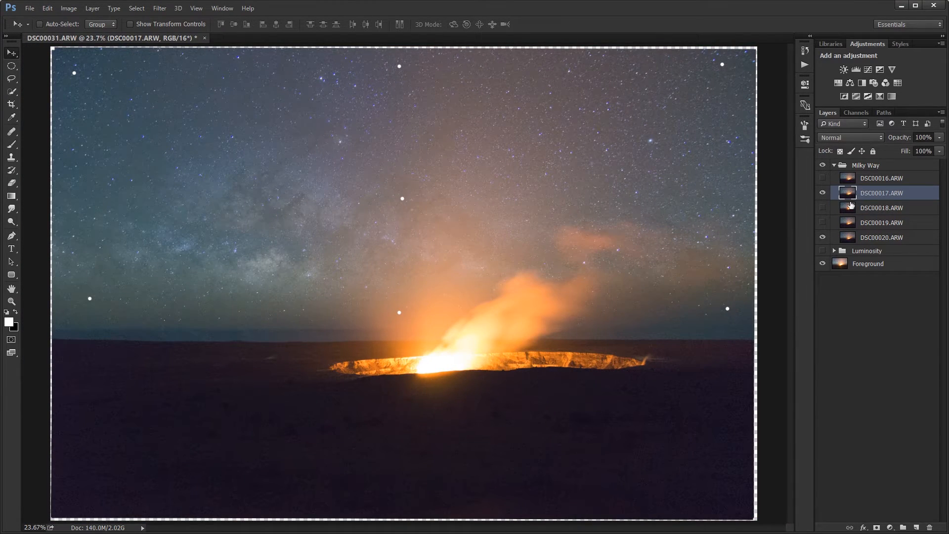
Step: Set DSC00017.ARW to 50% opacity and warp its lower-left dot onto the matching dot in DSC00020.ARW
key("5")
scroll(59, 322, "up", 3)
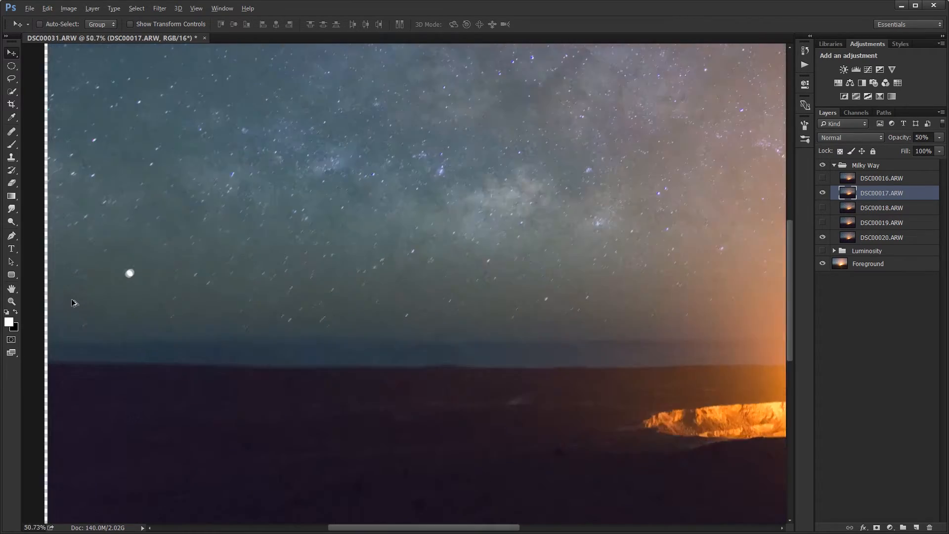
scroll(73, 303, "up", 2)
key("ctrl+r")
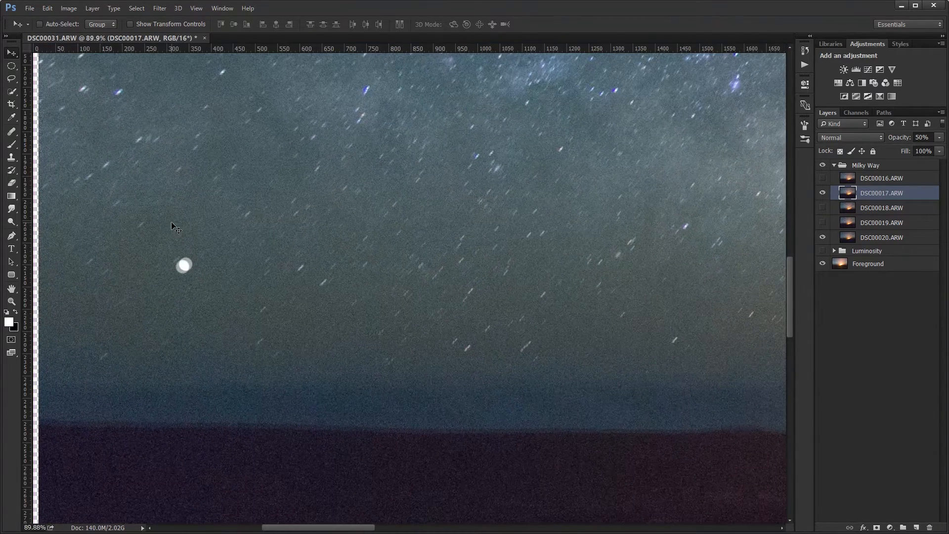
key("ctrl+r")
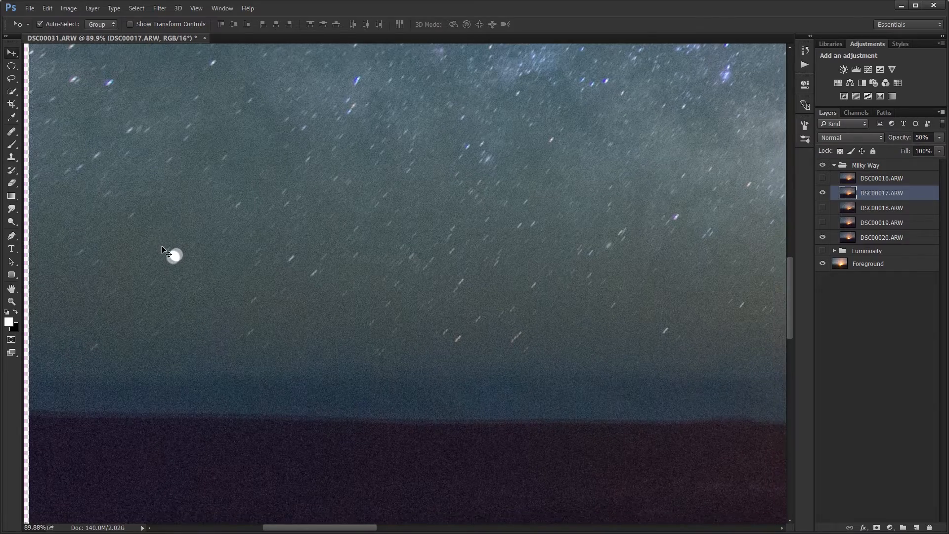
key("ctrl+t")
right_click(153, 186)
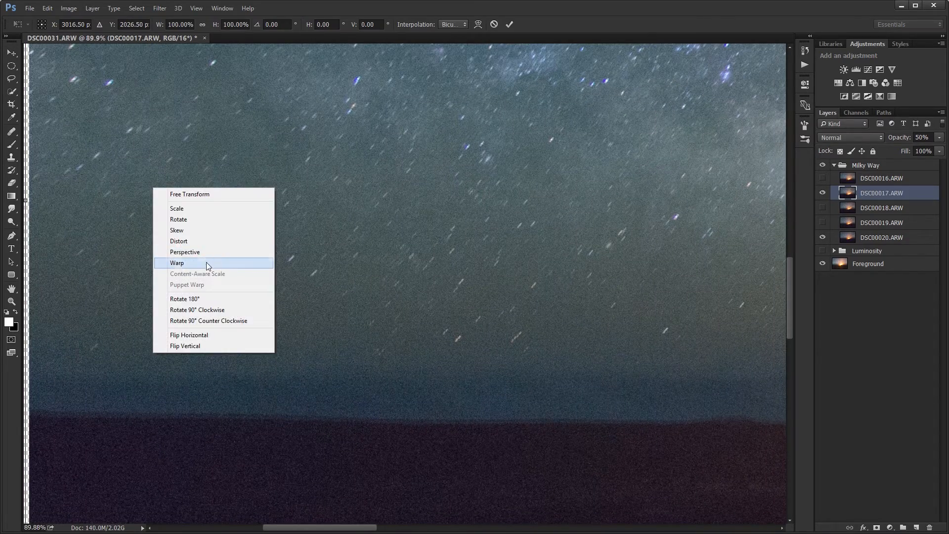
left_click(206, 262)
scroll(136, 256, "up", 4)
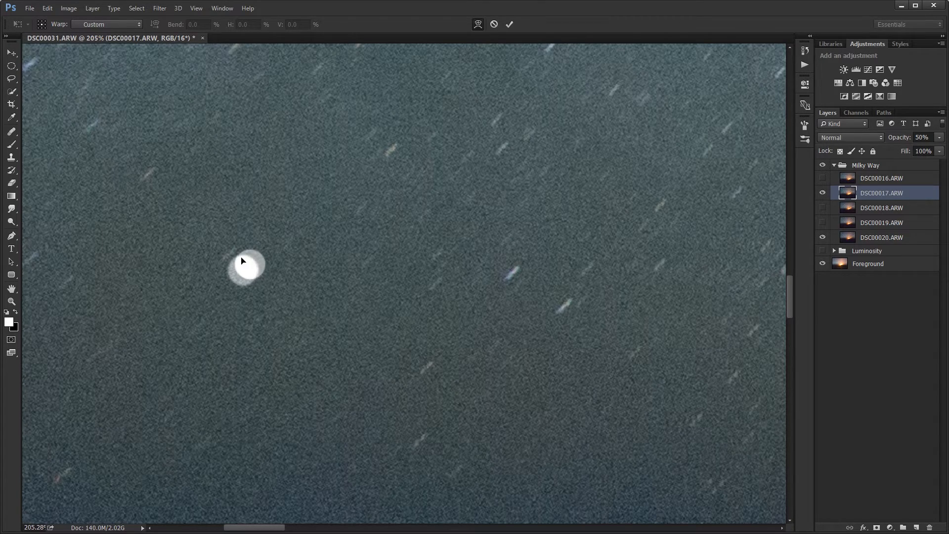
mouse_move(244, 263)
left_mouse_down()
mouse_move(250, 286)
mouse_move(261, 257)
left_mouse_up()
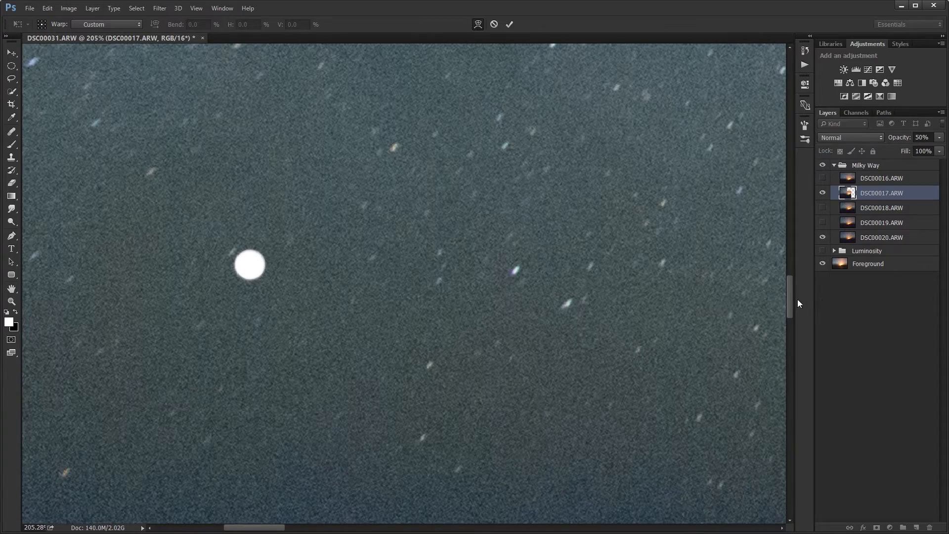
Step: Warp DSC00017.ARW around the upper-left and upper-middle dots to match DSC00020.ARW
left_click_drag(790, 299, 760, 119)
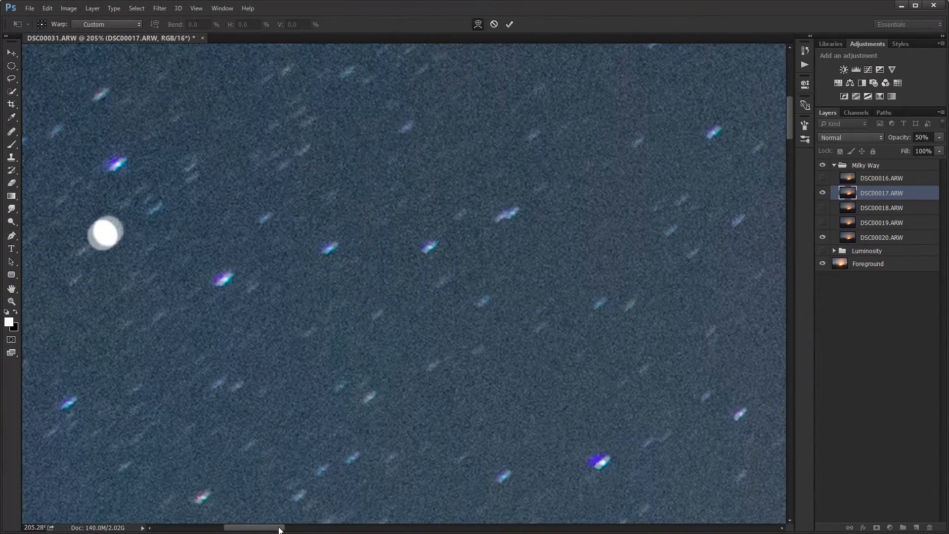
left_click_drag(279, 529, 262, 528)
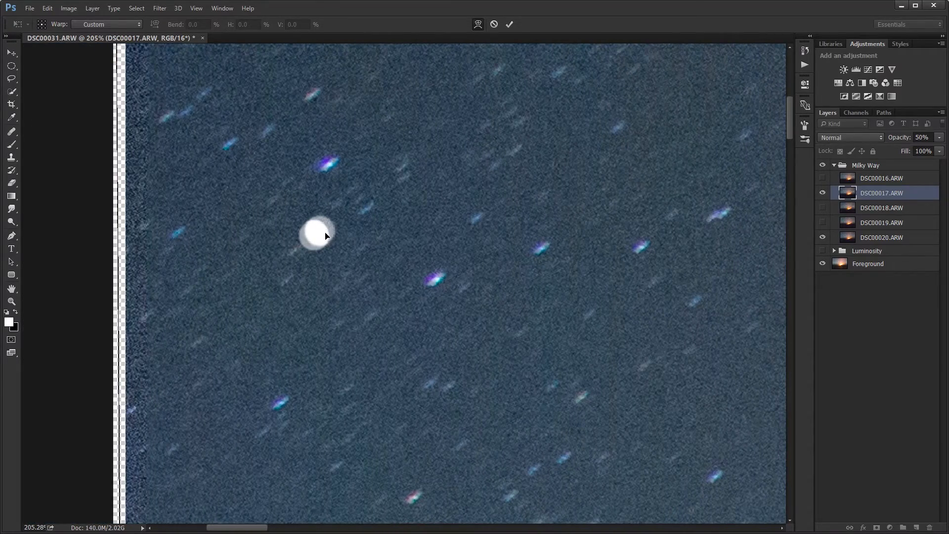
left_click_drag(326, 235, 319, 239)
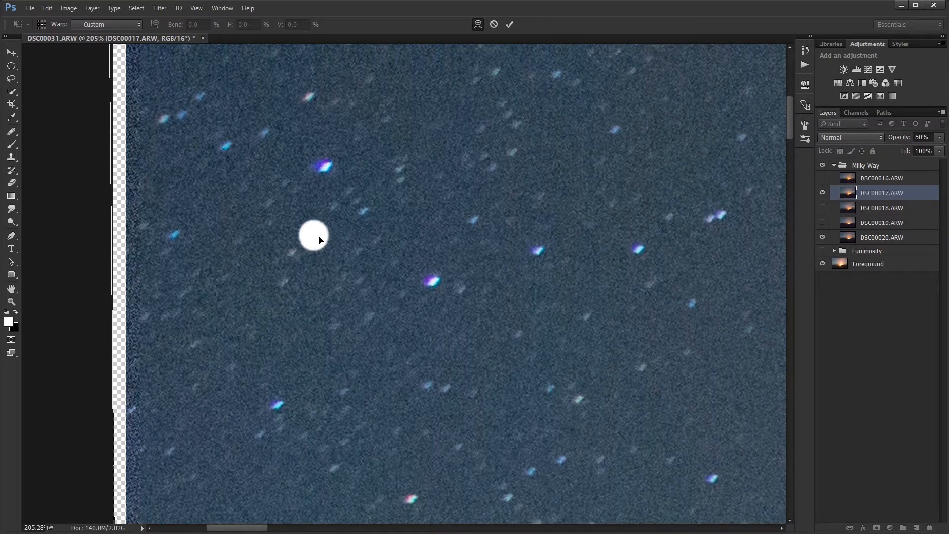
left_click_drag(249, 529, 470, 529)
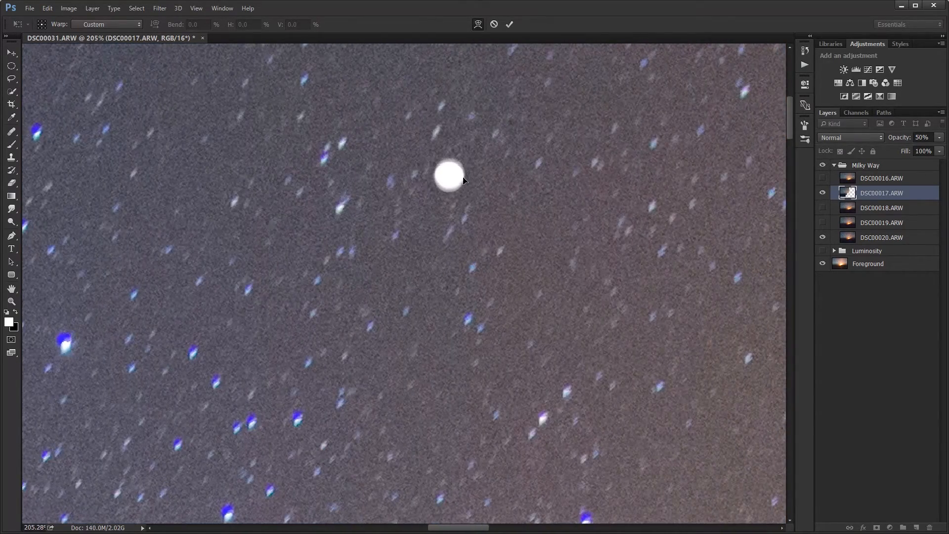
left_click_drag(449, 177, 449, 178)
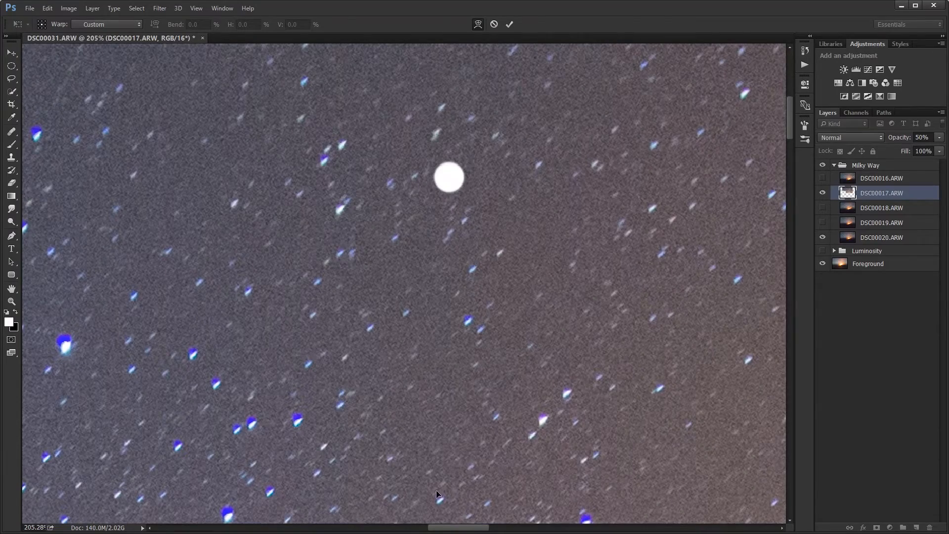
Step: Warp DSC00017.ARW so its upper-right and lower-right dots overlap those in DSC00020.ARW
left_click_drag(441, 529, 666, 497)
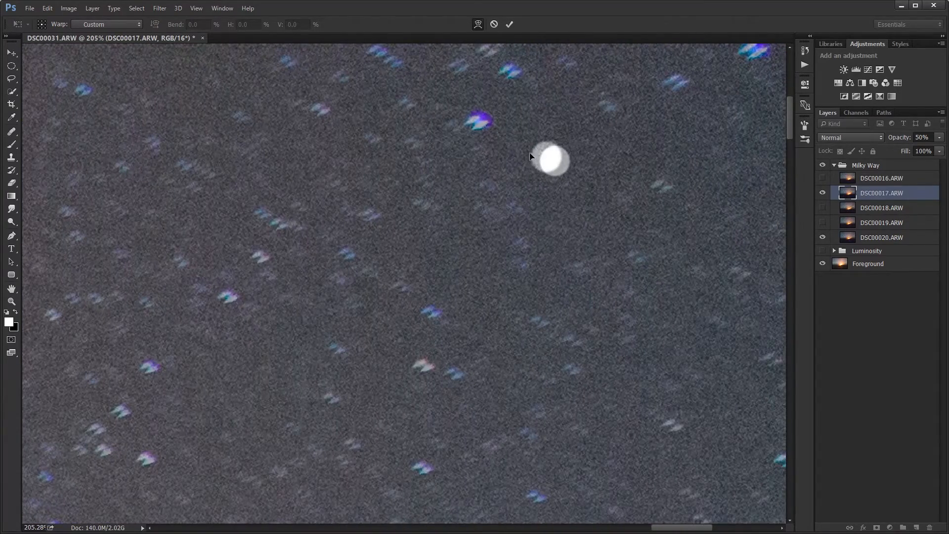
left_click_drag(530, 156, 557, 154)
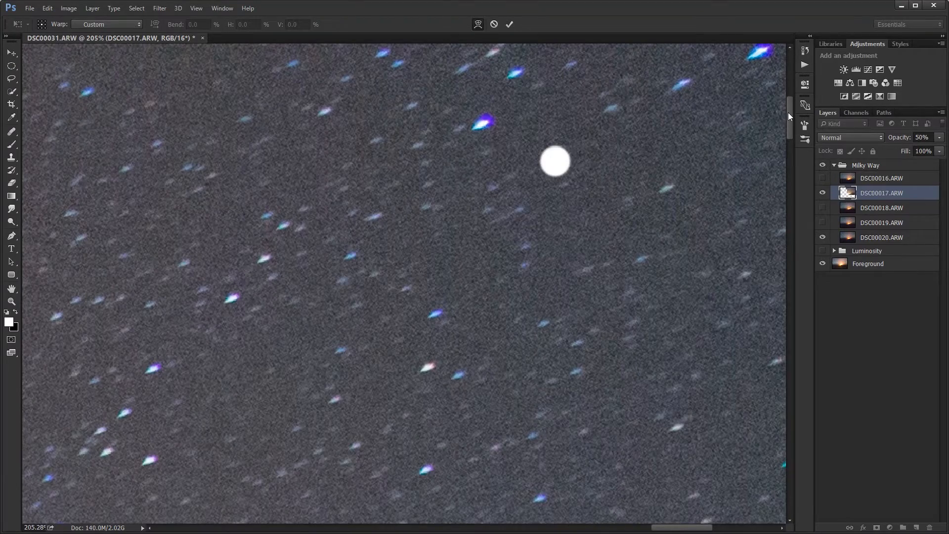
left_click_drag(788, 111, 764, 302)
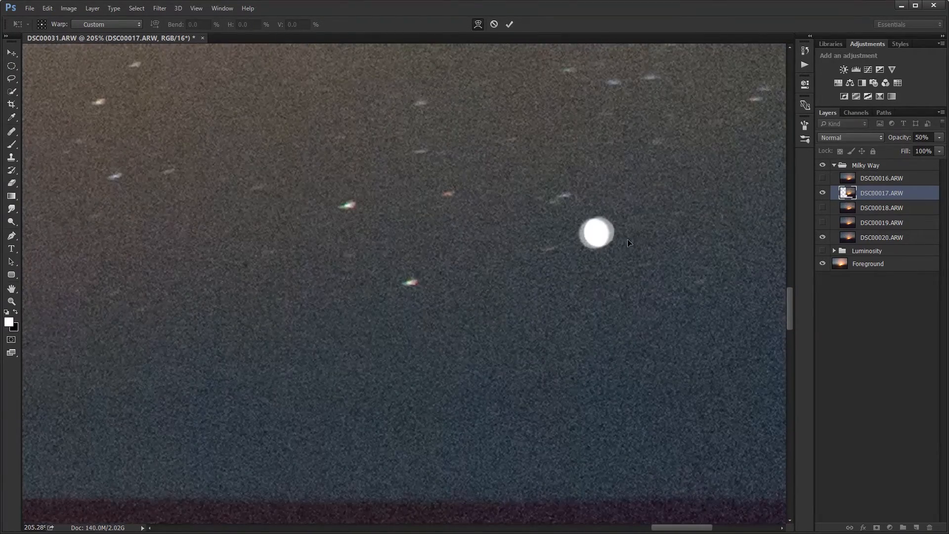
left_click_drag(602, 240, 605, 239)
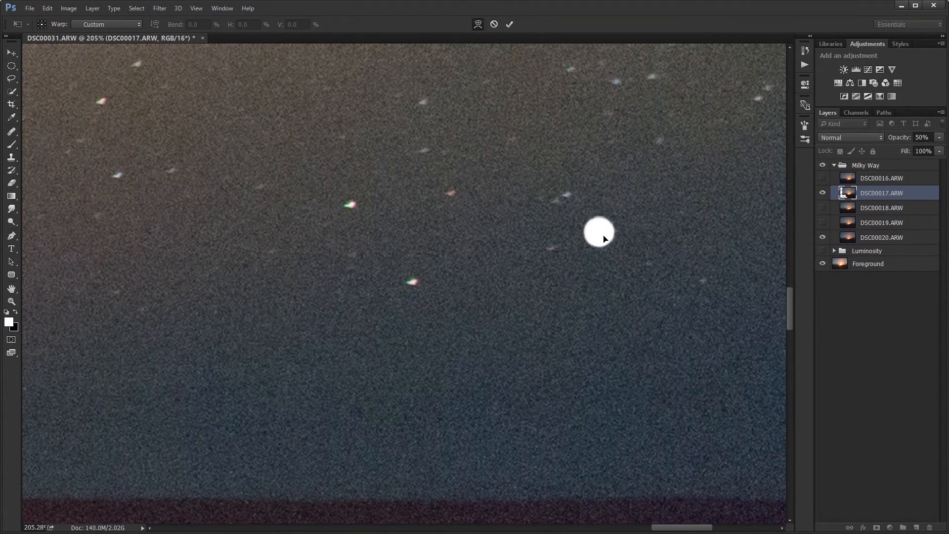
Step: Warp the lower-middle dot of DSC00017.ARW above the volcano glow into place, and check the central sky dot
left_click_drag(688, 527, 461, 523)
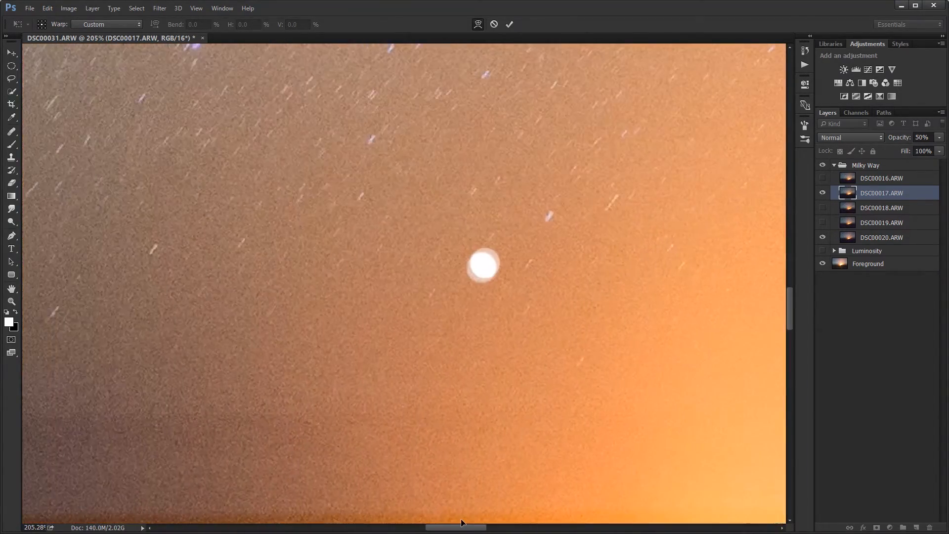
left_click_drag(482, 267, 484, 262)
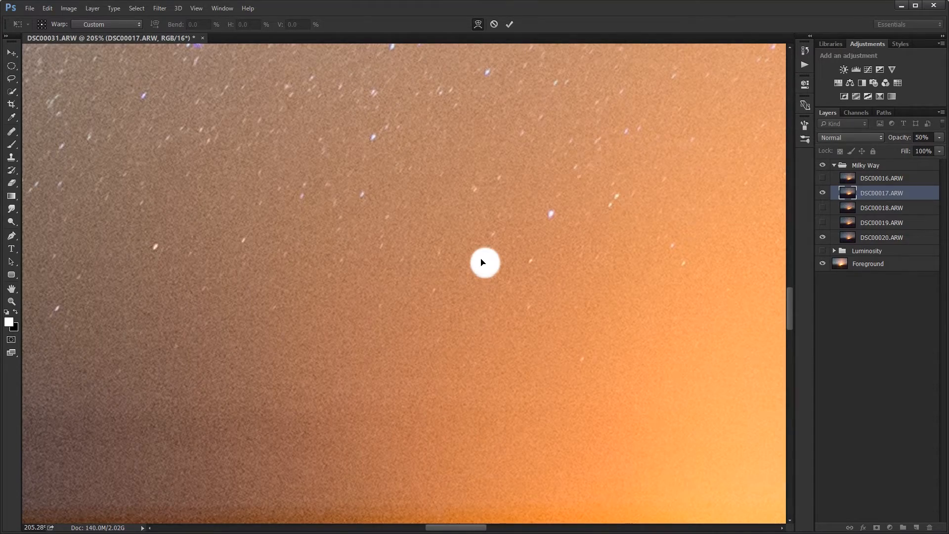
left_click_drag(791, 295, 776, 204)
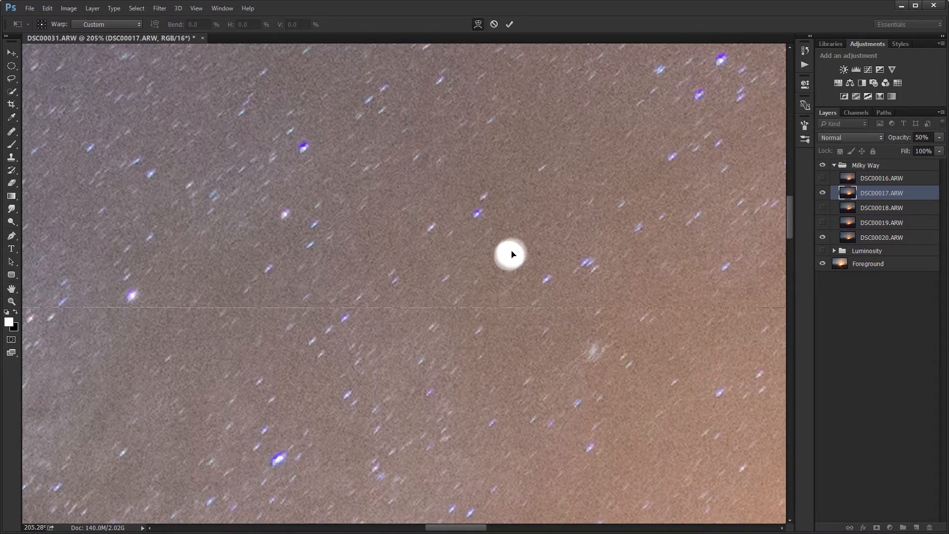
Step: Warp DSC00017.ARW so its central white dot lines up with the dot in DSC00020.ARW, and apply the warp
left_click_drag(512, 254, 511, 256)
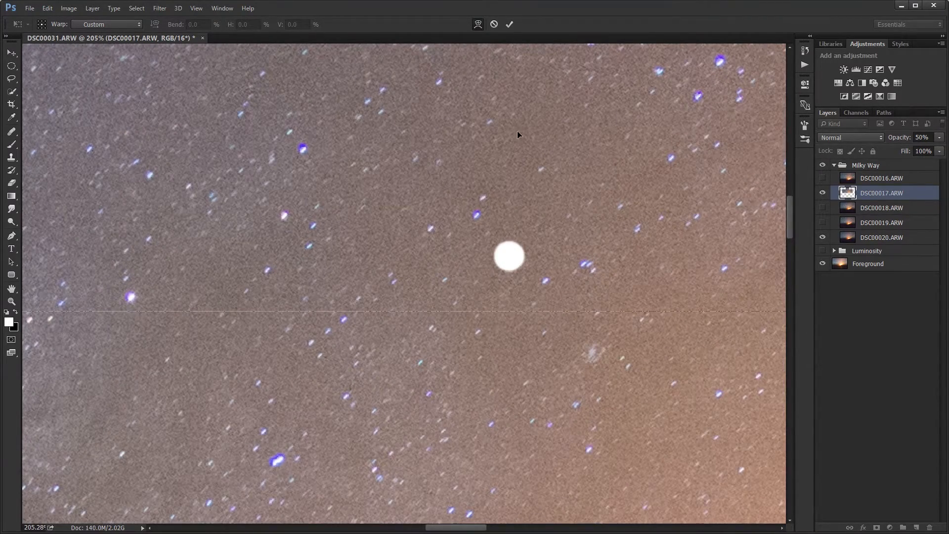
left_click(509, 25)
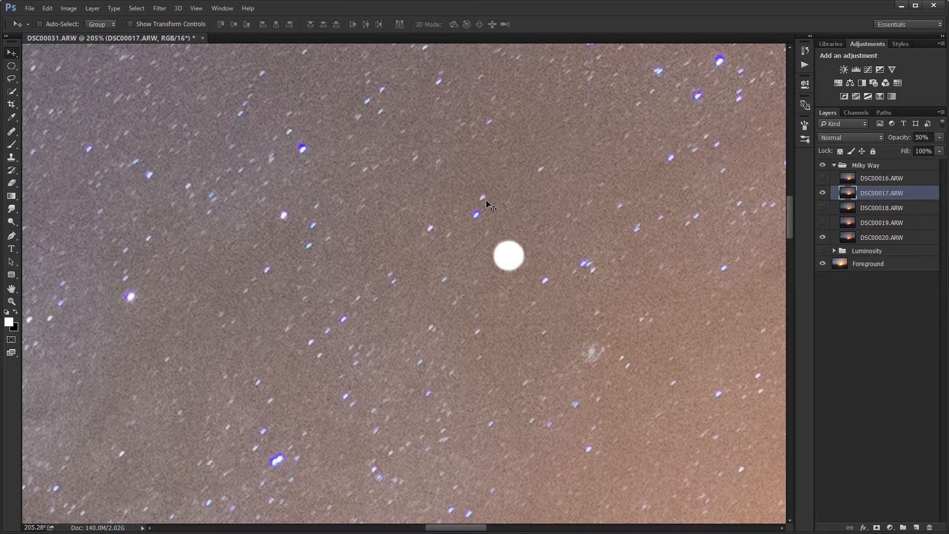
Step: Examine how well DSC00017.ARW overlays DSC00020.ARW at the dots and stars along the left edge, around the centre and near the horizon
left_click_drag(455, 527, 233, 496)
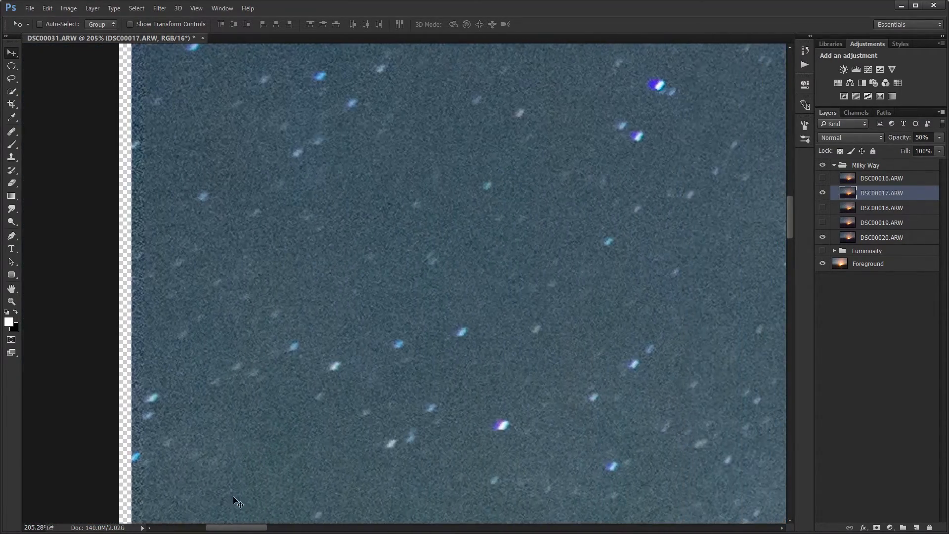
left_click_drag(790, 212, 784, 292)
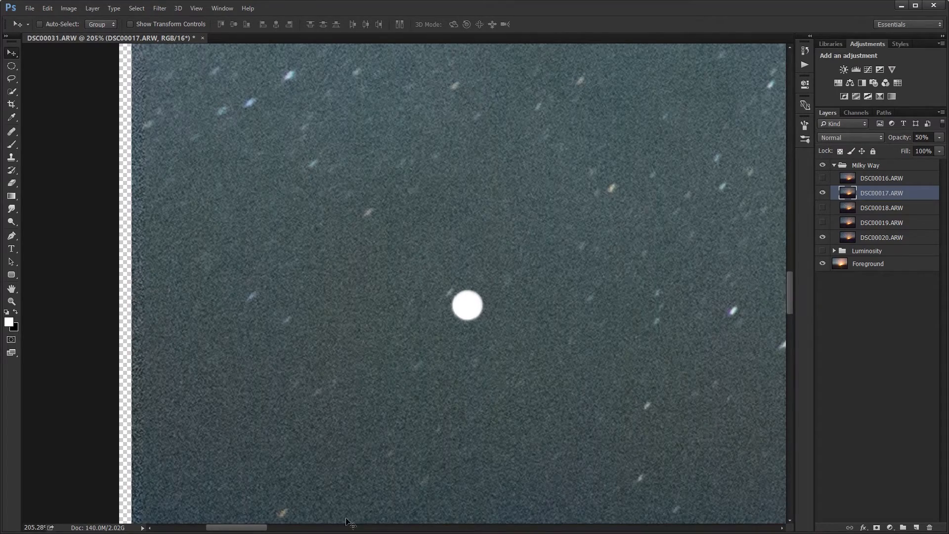
left_click_drag(265, 527, 509, 528)
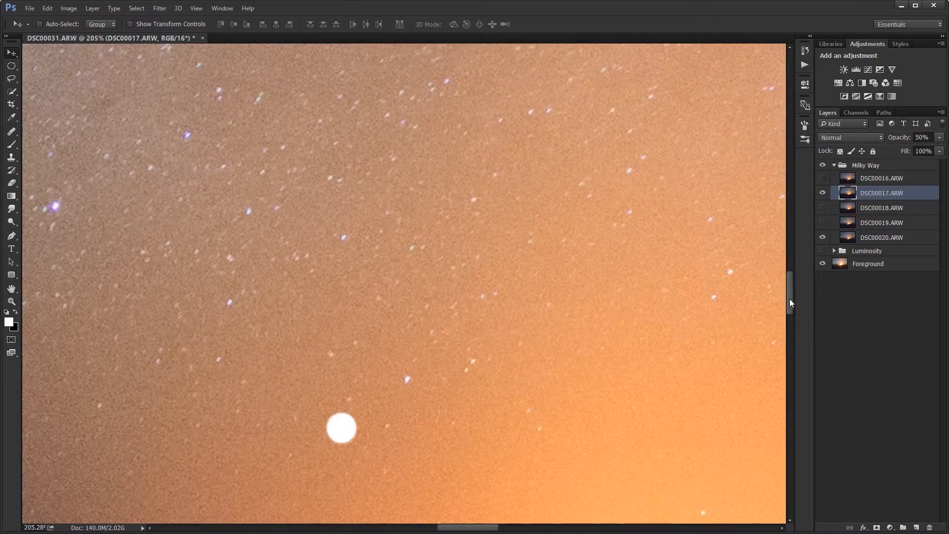
left_click_drag(789, 300, 789, 229)
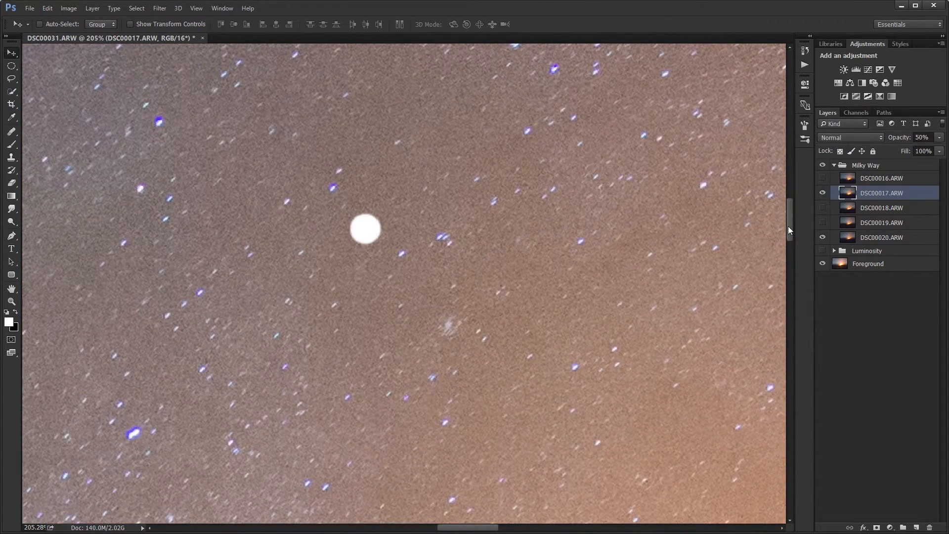
left_click_drag(789, 226, 774, 356)
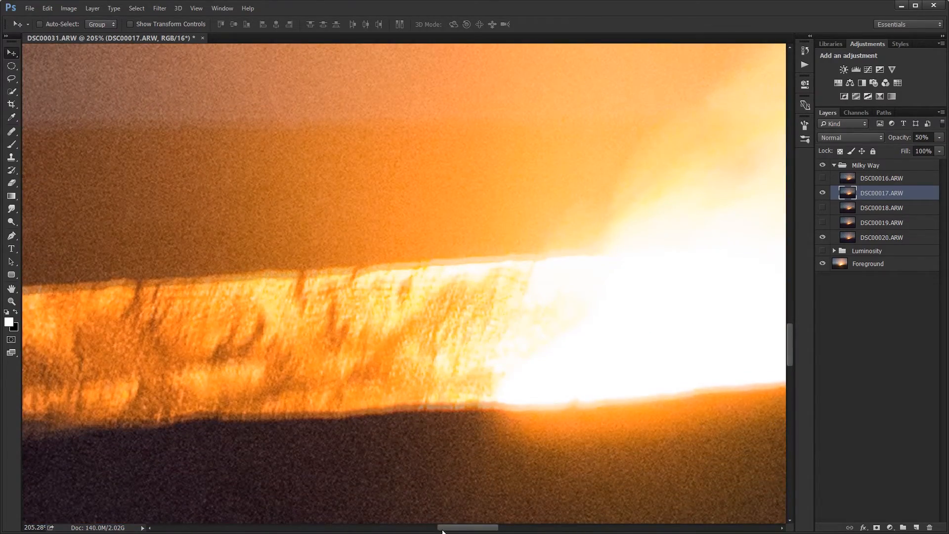
left_click_drag(443, 530, 195, 528)
scroll(343, 360, "up", 2)
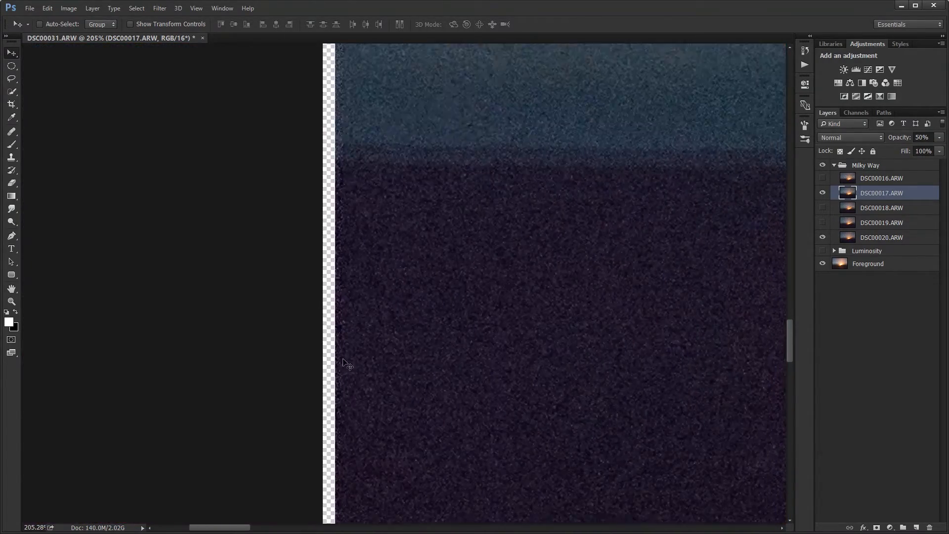
scroll(344, 365, "up", 2)
left_click_drag(789, 342, 782, 313)
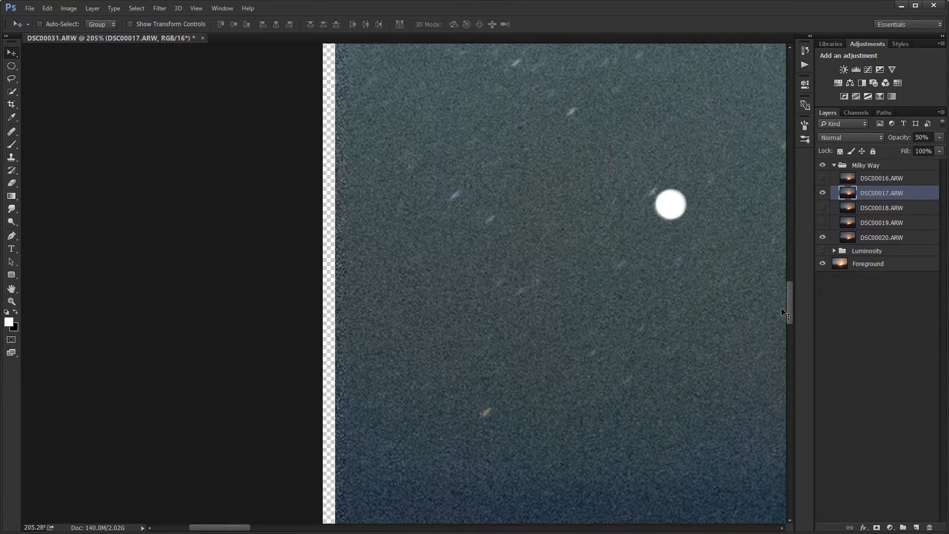
left_click_drag(788, 310, 811, 131)
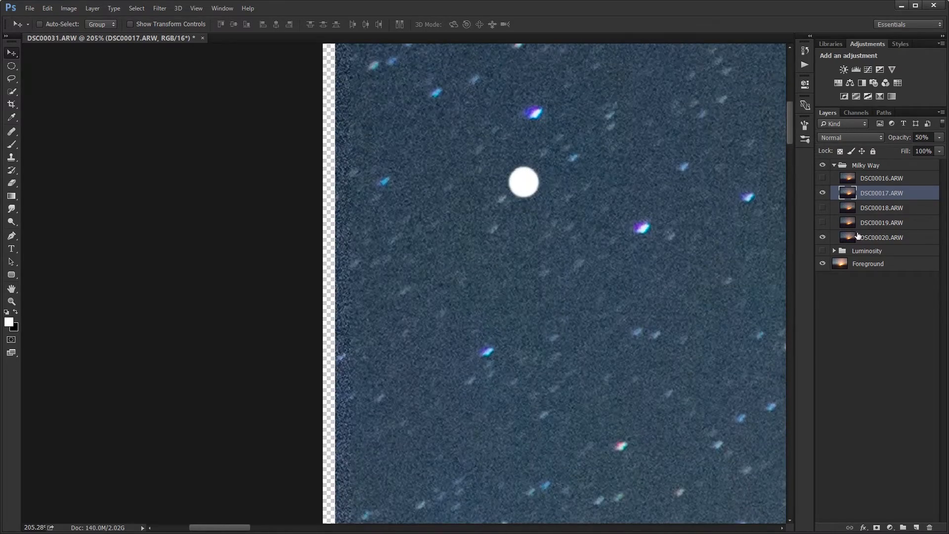
Step: Hide DSC00017.ARW, show DSC00016.ARW and set its opacity to 50%
left_click(822, 193)
left_click(861, 182)
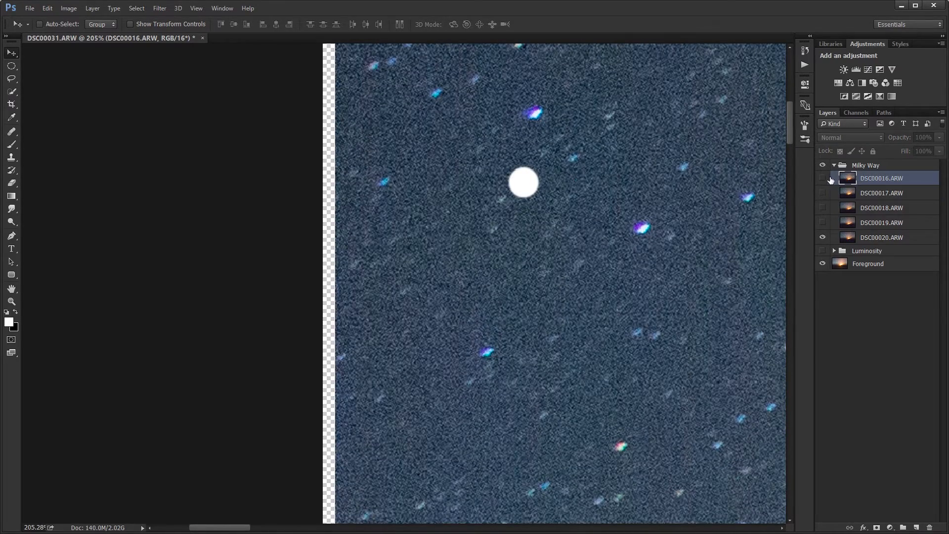
left_click(823, 178)
key("5")
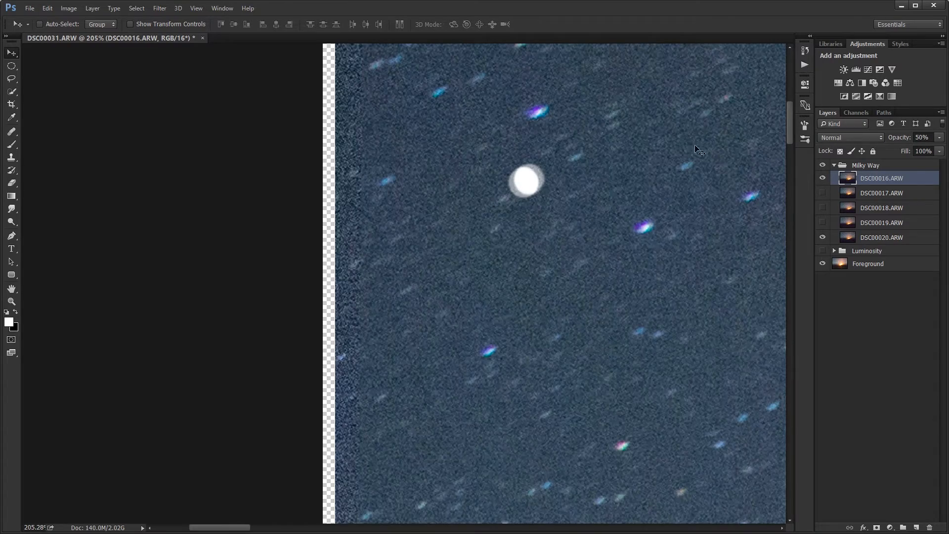
Step: Warp DSC00016.ARW so its lower-left white dot coincides with the matching dot in DSC00020.ARW
left_click_drag(788, 122, 779, 301)
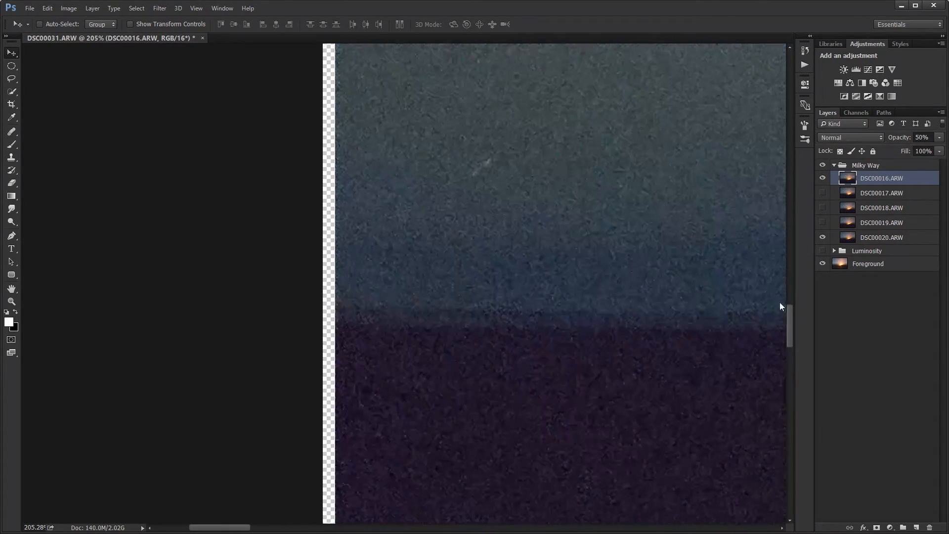
scroll(740, 300, "right", 4)
scroll(740, 300, "right", 2)
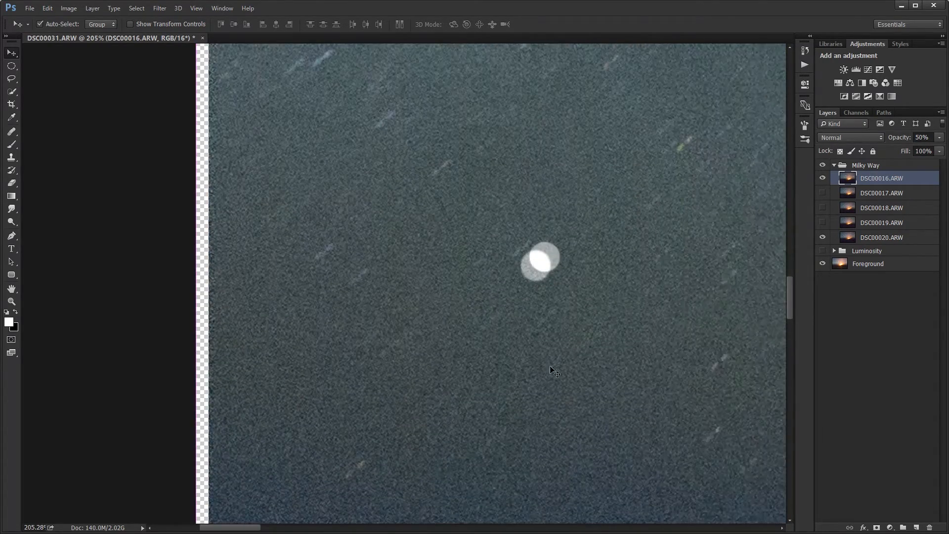
key("ctrl+t")
right_click(390, 248)
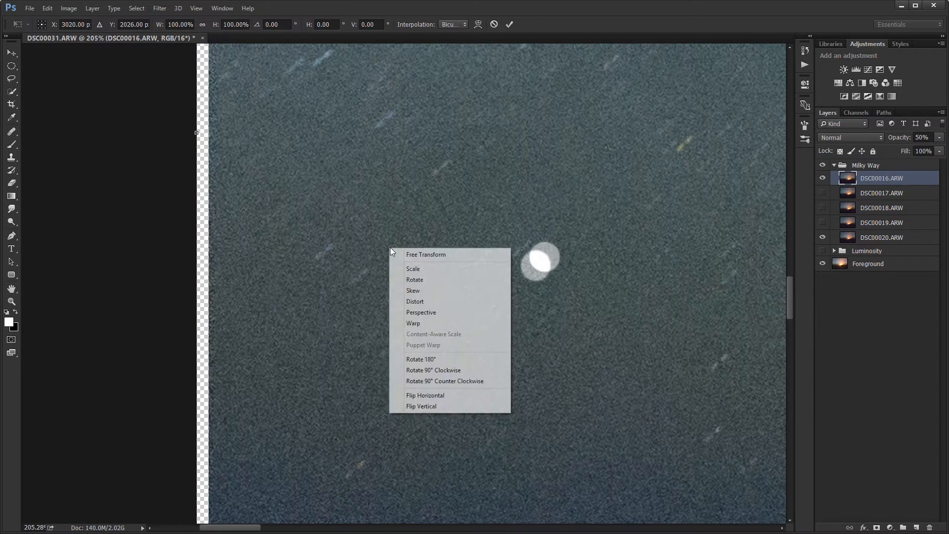
left_click(420, 323)
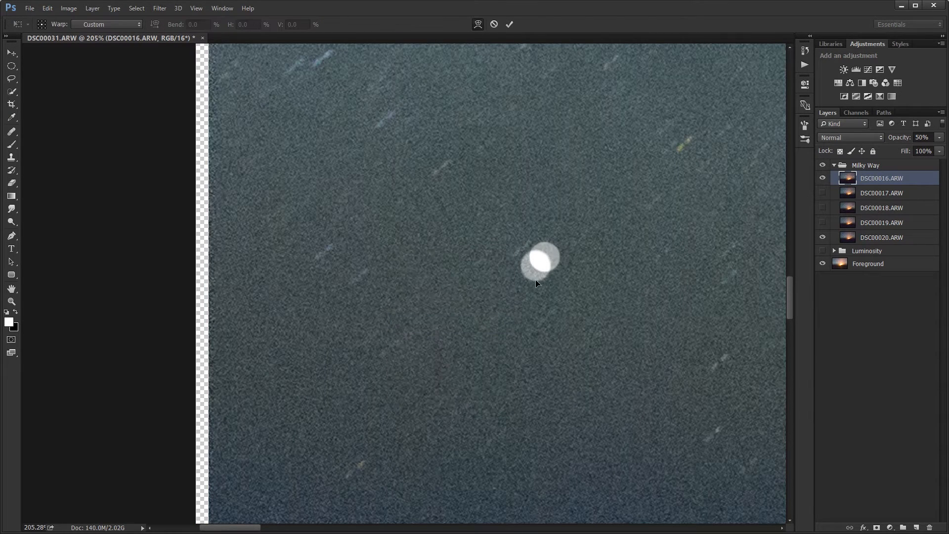
left_click_drag(546, 258, 554, 247)
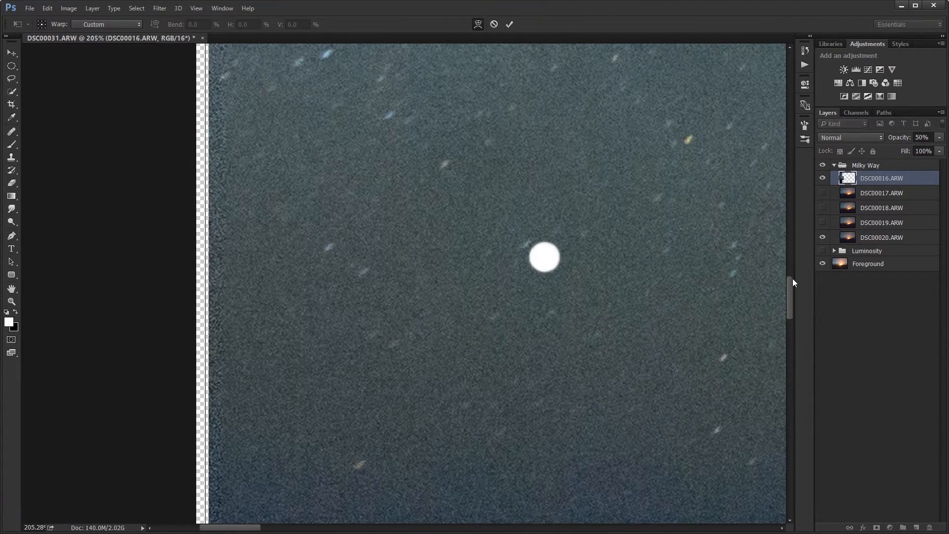
Step: Warp the upper part of DSC00016.ARW so its upper-left, upper-middle and upper-right dots match those in DSC00020.ARW
left_click_drag(791, 291, 777, 108)
left_click_drag(415, 311, 408, 315)
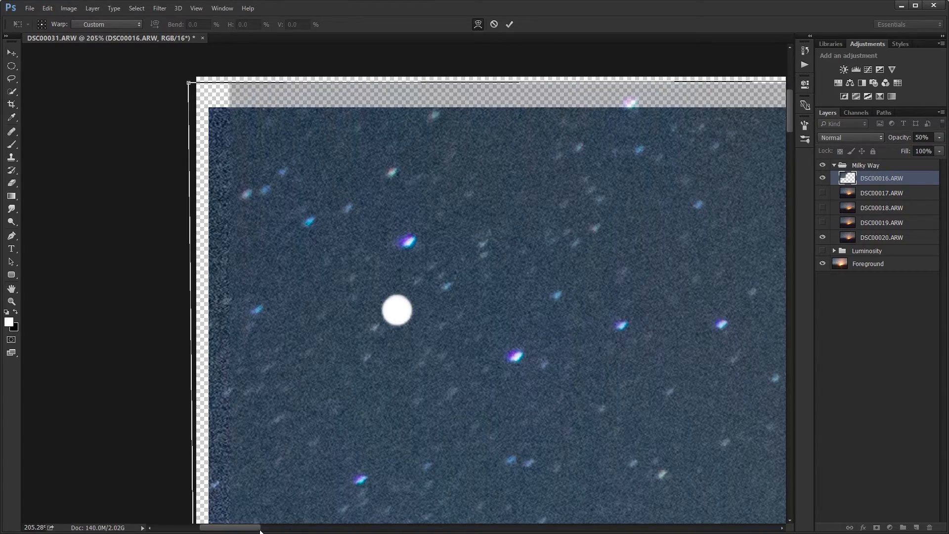
left_click_drag(260, 530, 491, 510)
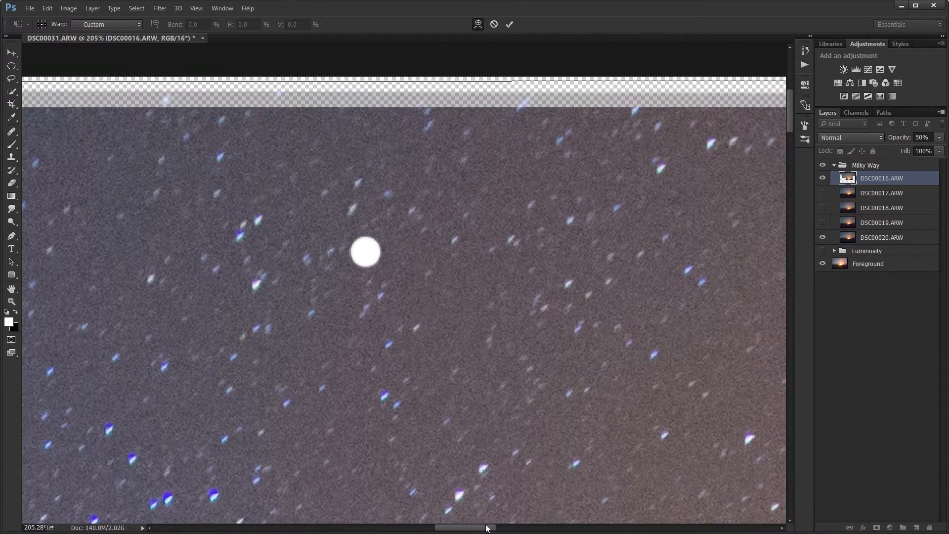
left_click_drag(487, 528, 709, 523)
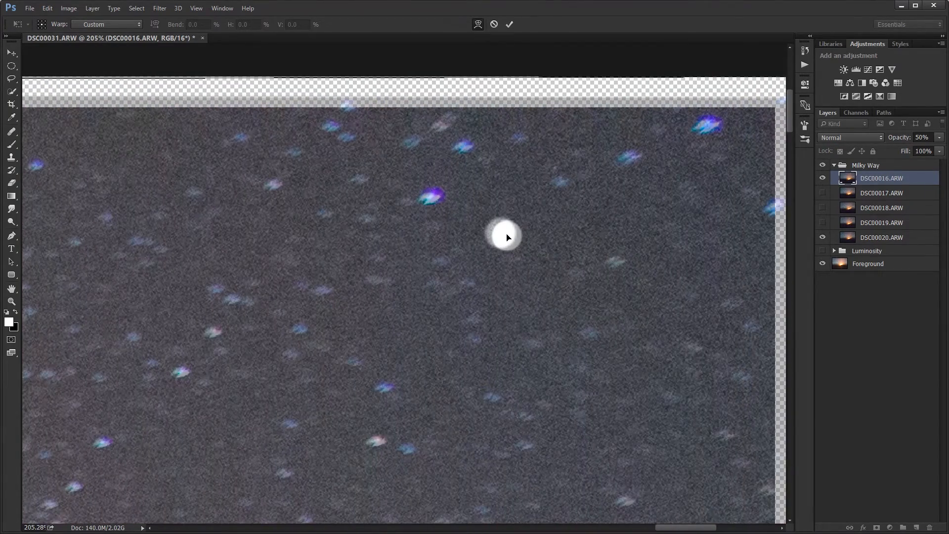
left_click_drag(508, 237, 511, 241)
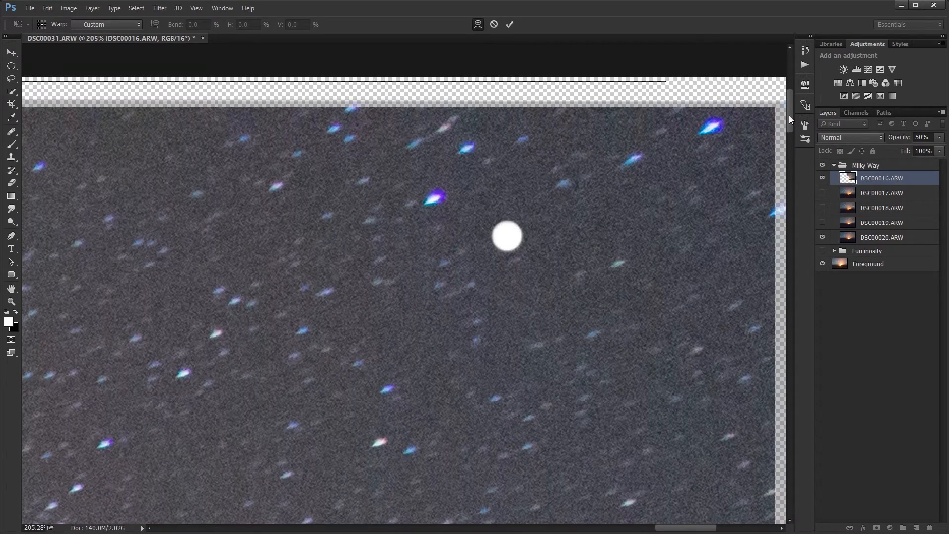
Step: Warp the lower sky of DSC00016.ARW so its lower-right and lower-middle dots match those in DSC00020.ARW
left_click_drag(790, 119, 790, 319)
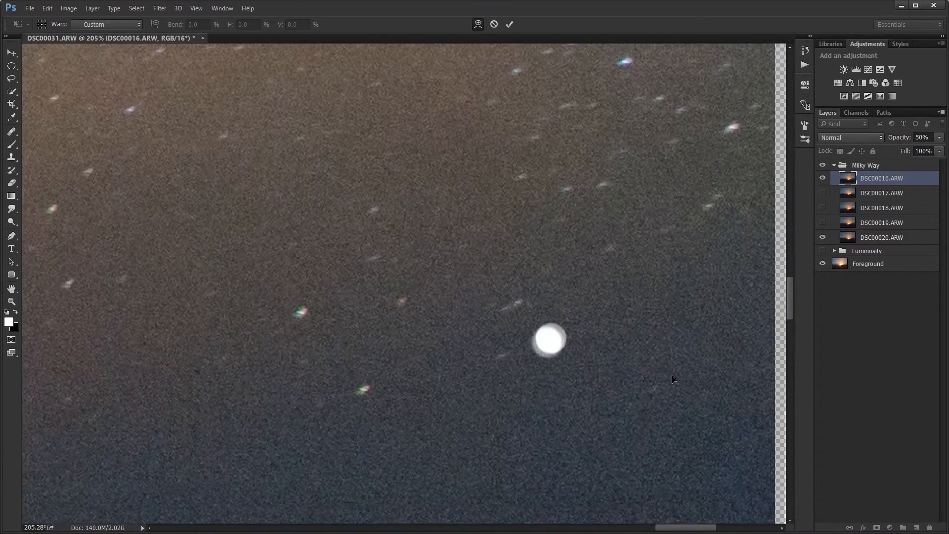
left_click_drag(553, 349, 555, 345)
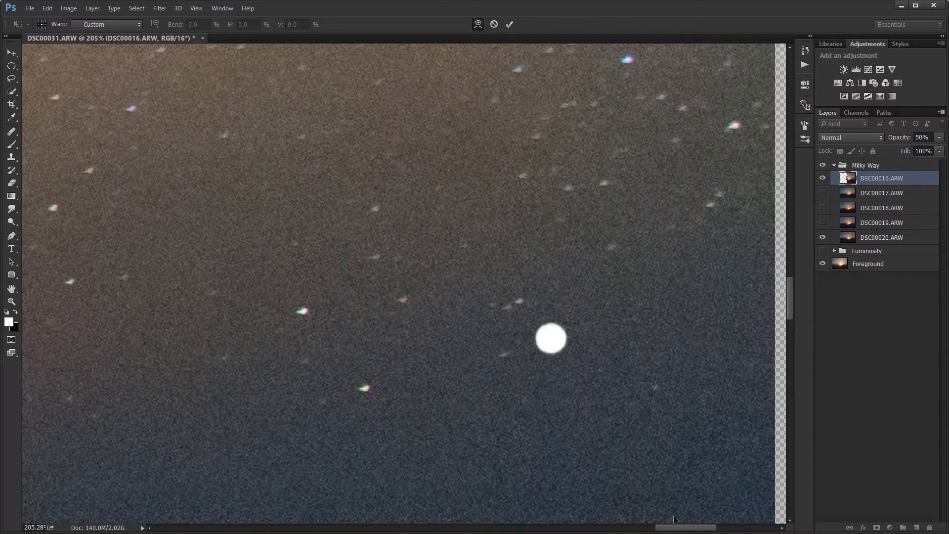
left_click_drag(680, 530, 455, 527)
left_click_drag(434, 384, 437, 368)
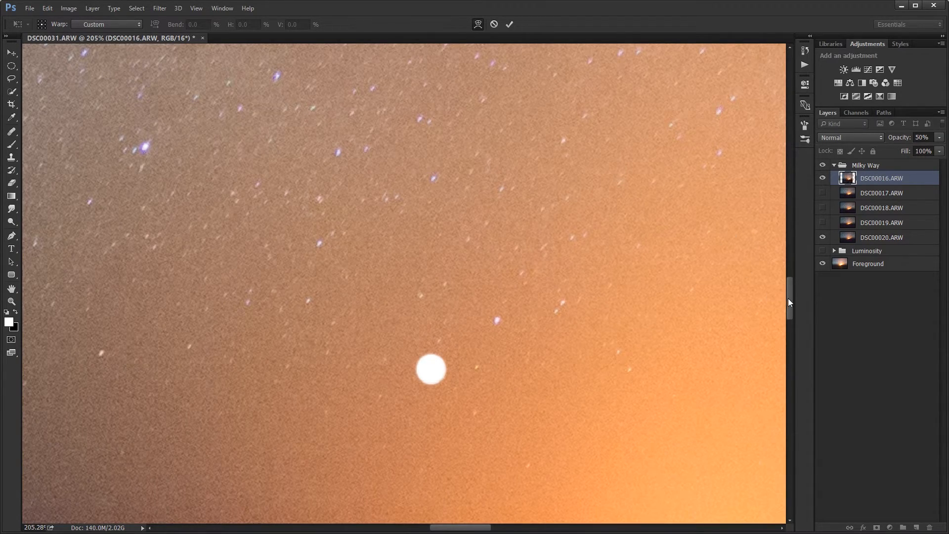
Step: Warp DSC00016.ARW at its central dot to match DSC00020.ARW, and apply the warp
left_click_drag(789, 303, 779, 218)
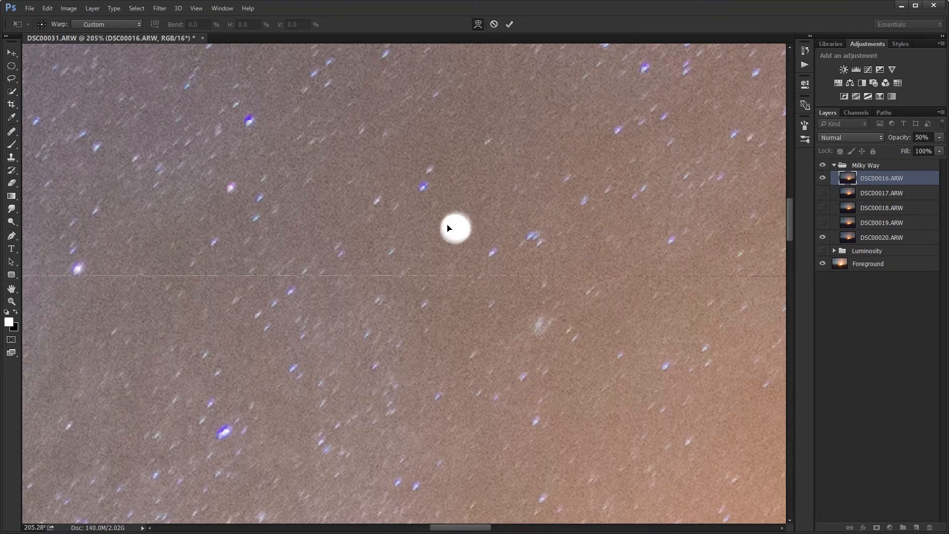
left_click_drag(458, 226, 457, 225)
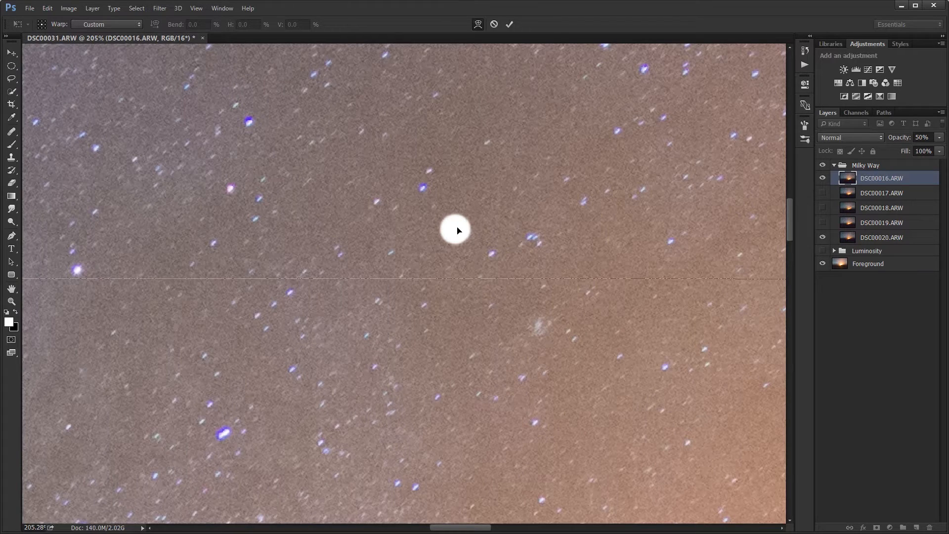
key("Return")
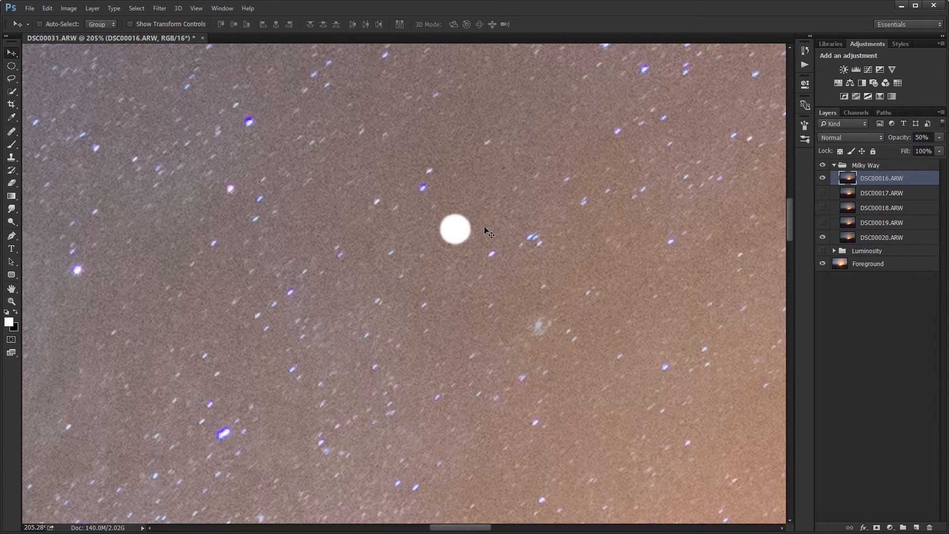
Step: Compare DSC00016.ARW with DSC00020.ARW at the central and lower-left dots by toggling the visibility of DSC00016.ARW
left_click(822, 181)
left_click(823, 181)
left_click(822, 181)
left_click(823, 181)
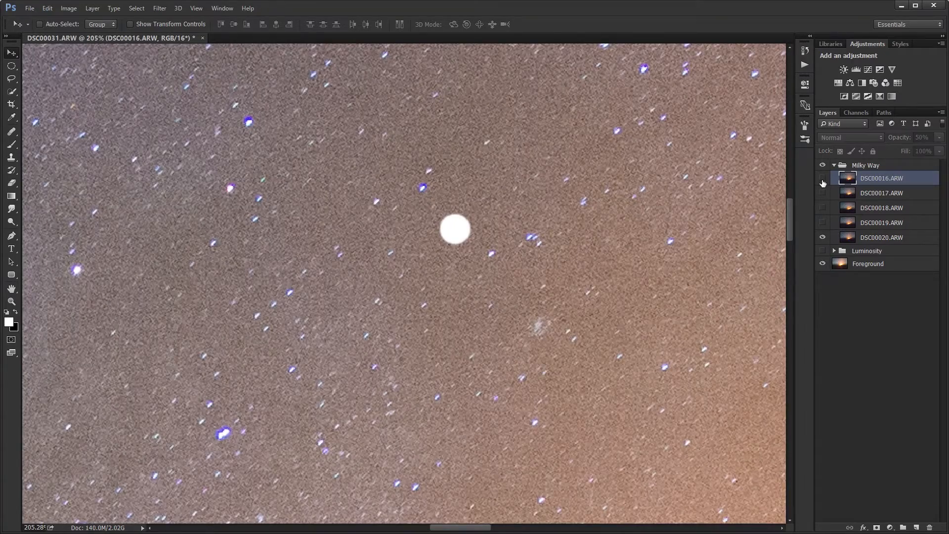
left_click(822, 182)
left_click(823, 182)
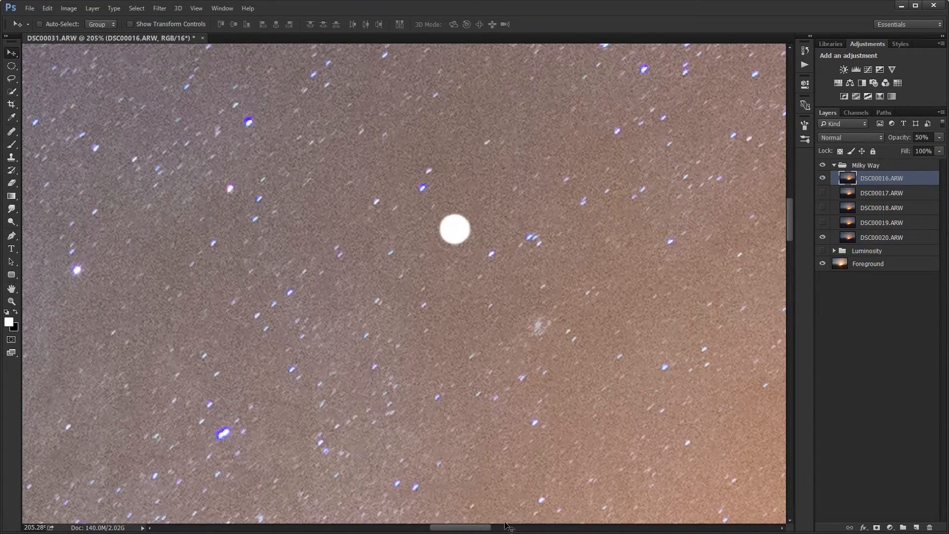
left_click_drag(483, 527, 260, 514)
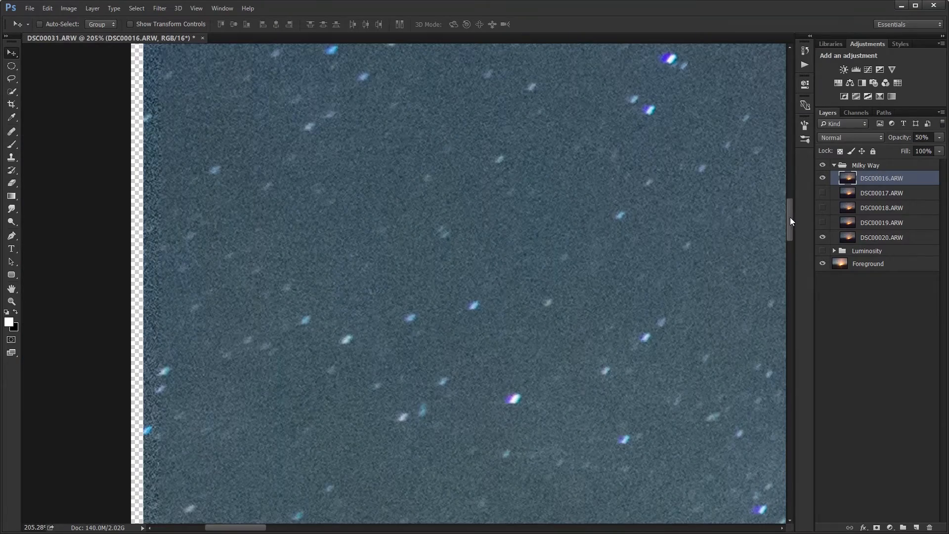
left_click_drag(790, 218, 776, 304)
left_click(823, 178)
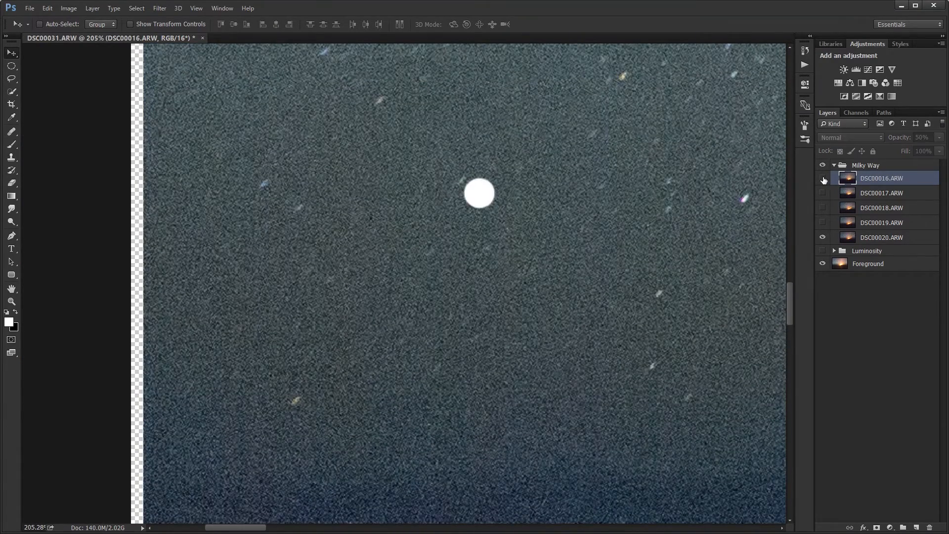
left_click(823, 179)
left_click(823, 178)
left_click(823, 178)
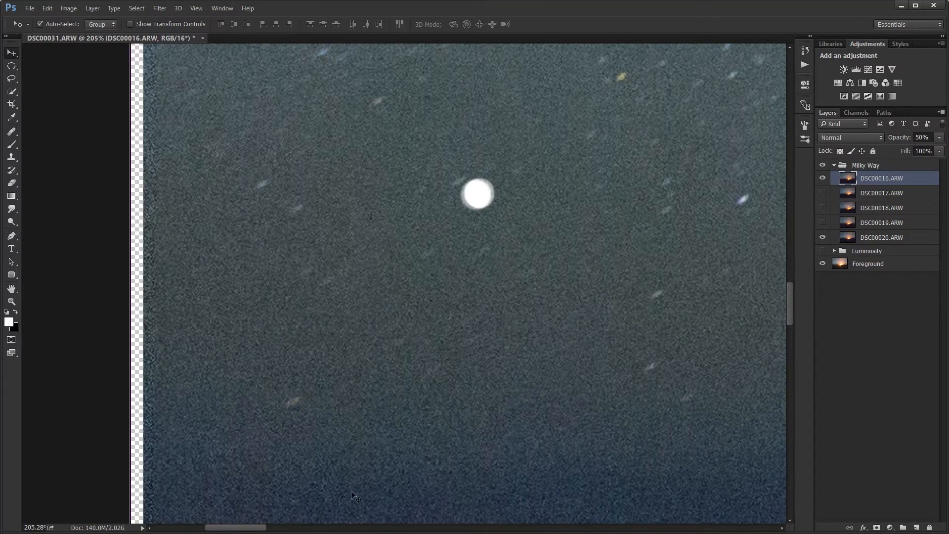
Step: Warp DSC00016.ARW at its lower-left dot to match DSC00020.ARW, check the other dots, and apply the warp
key("ctrl+t")
right_click(301, 371)
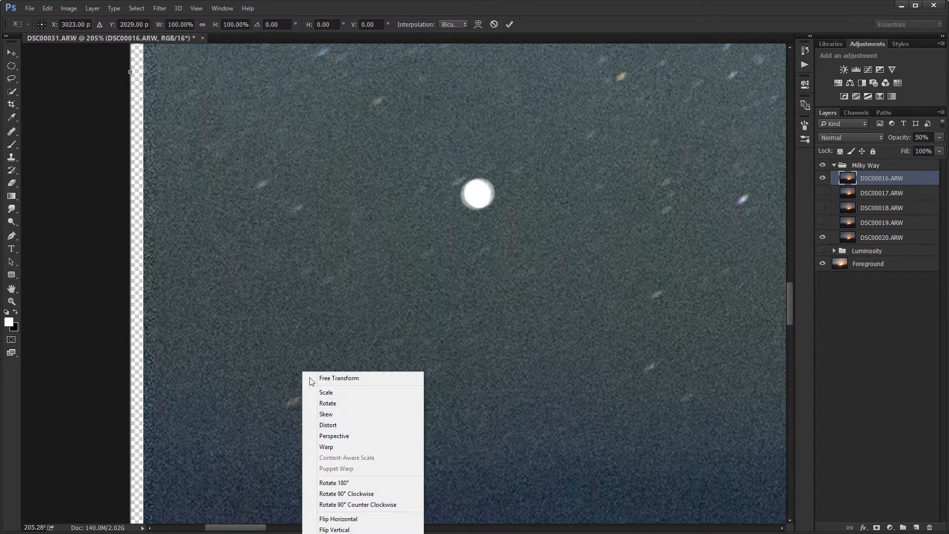
left_click(320, 447)
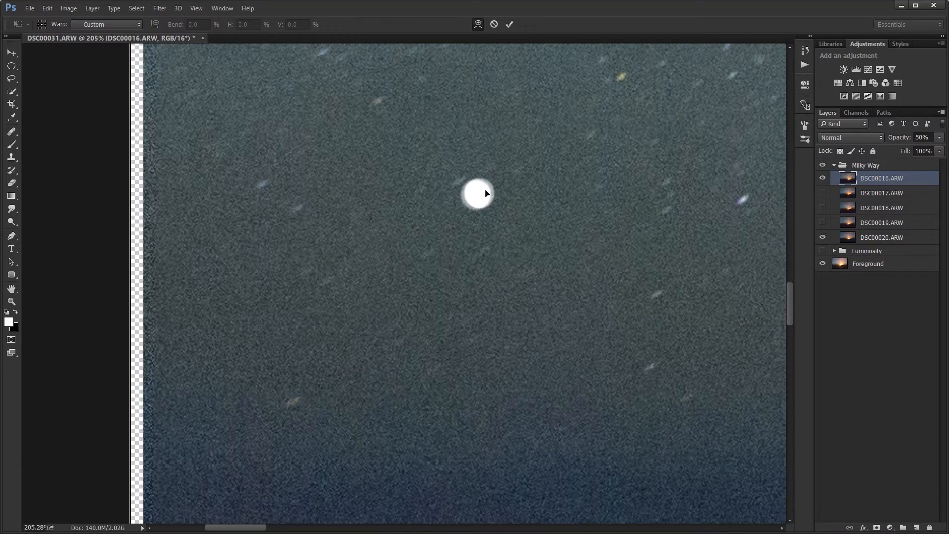
left_click_drag(479, 199, 479, 192)
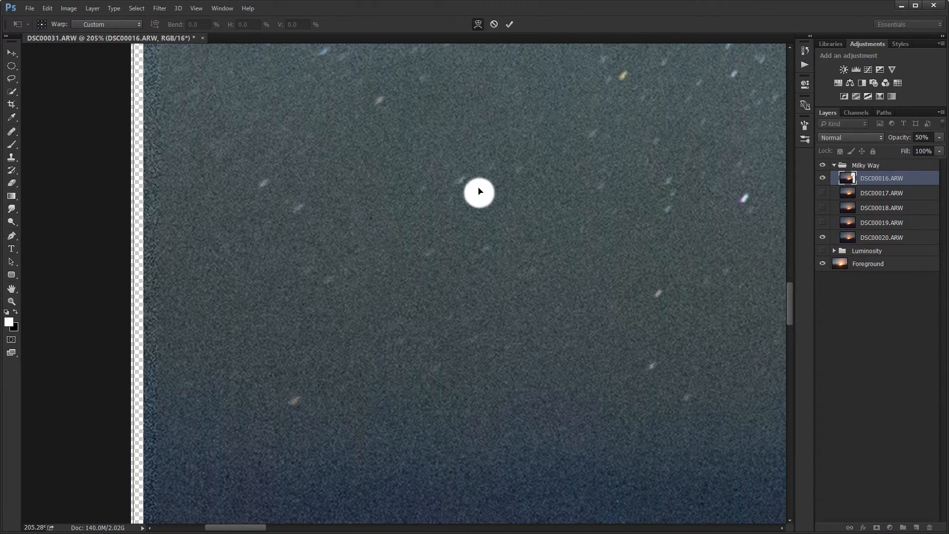
left_click_drag(790, 295, 795, 103)
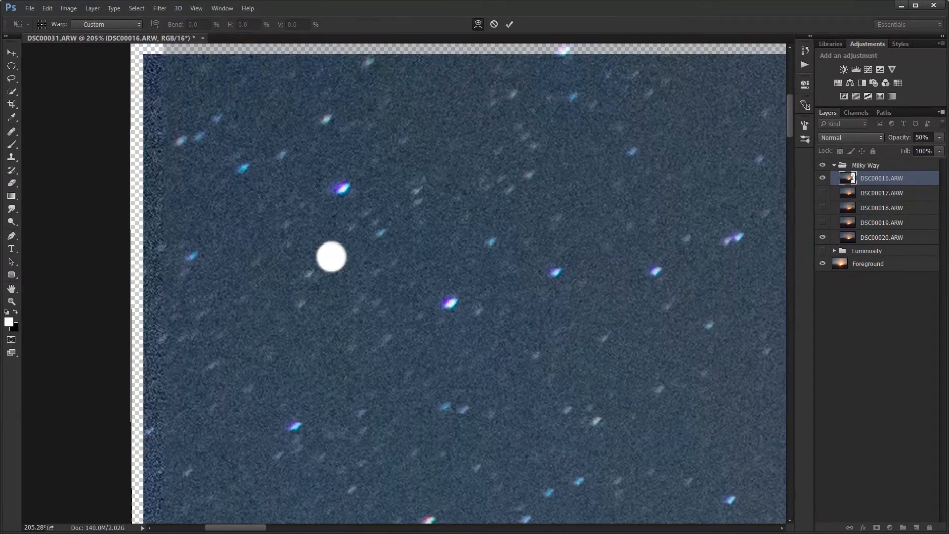
left_click_drag(258, 523, 574, 525)
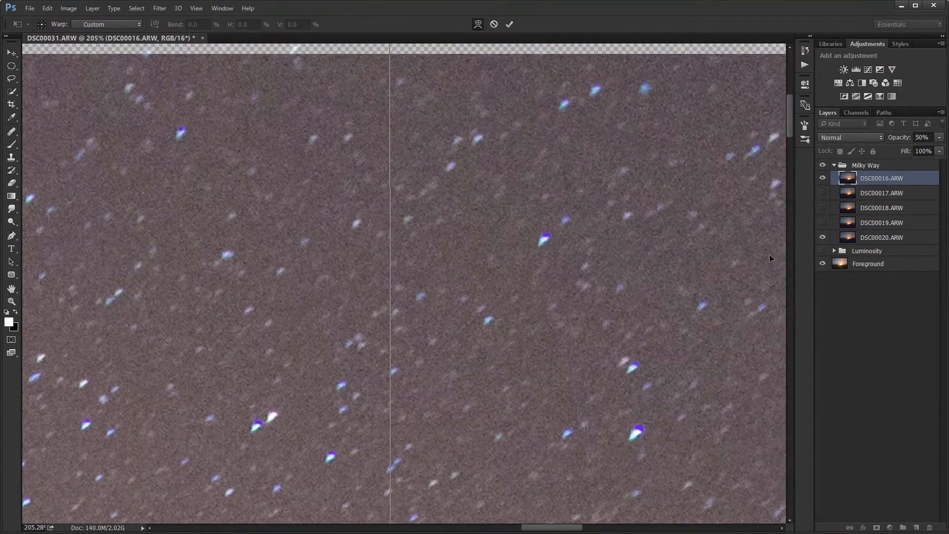
left_click_drag(791, 125, 766, 254)
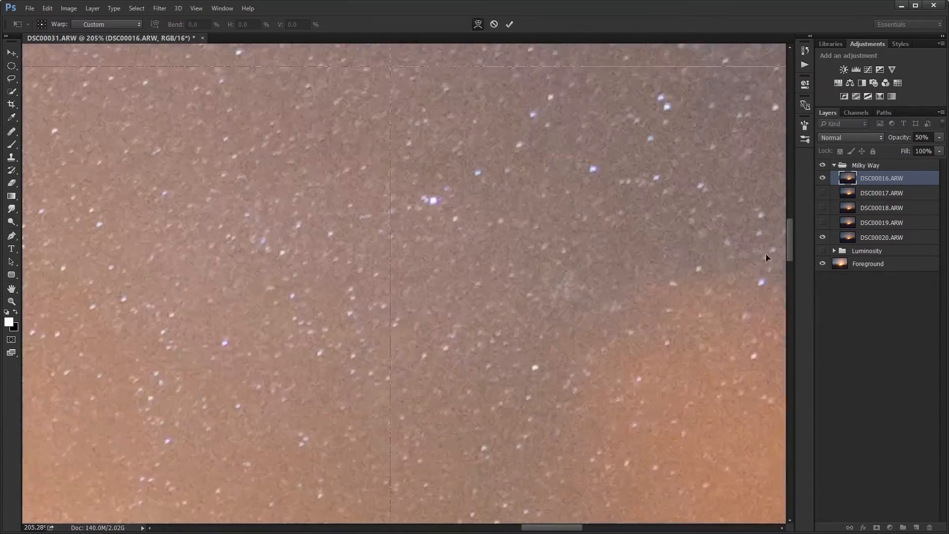
left_click_drag(529, 527, 472, 520)
scroll(572, 428, "down", 5)
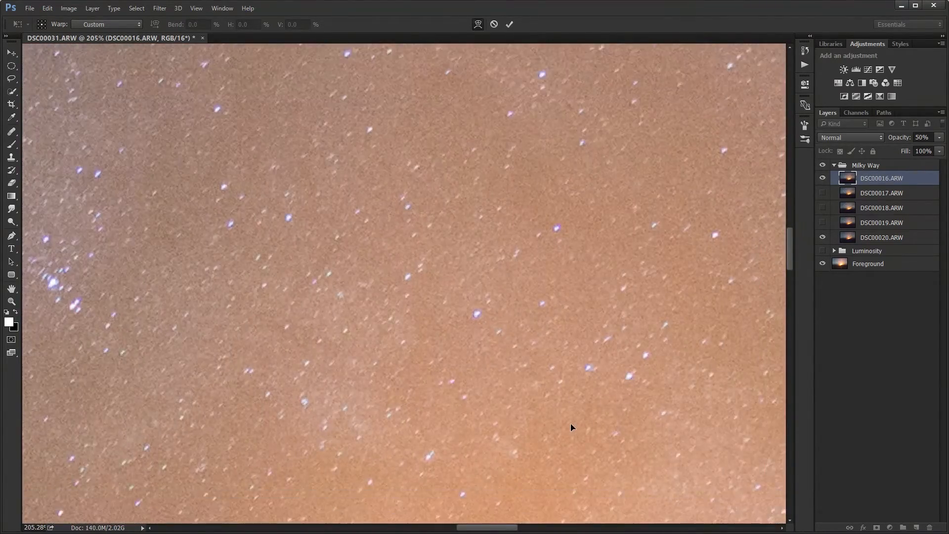
left_click_drag(789, 281, 791, 314)
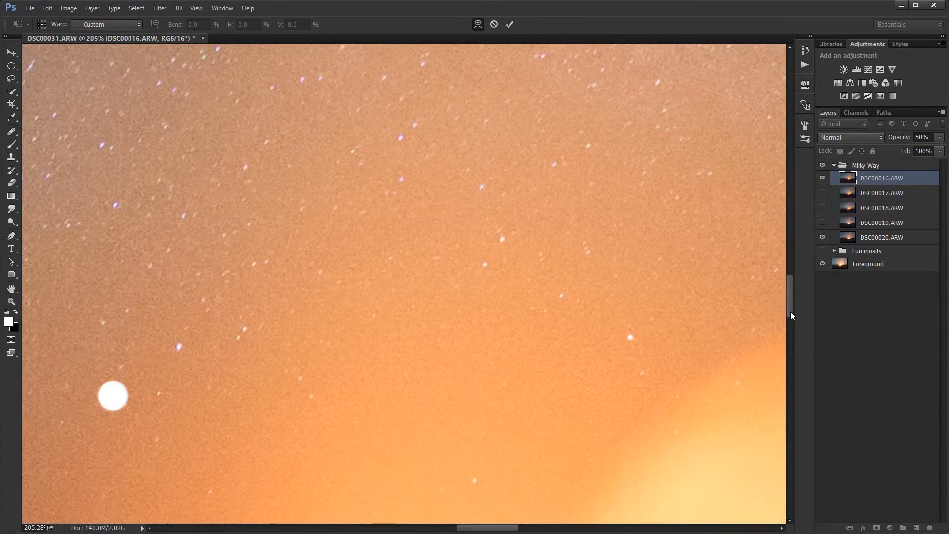
left_click(509, 24)
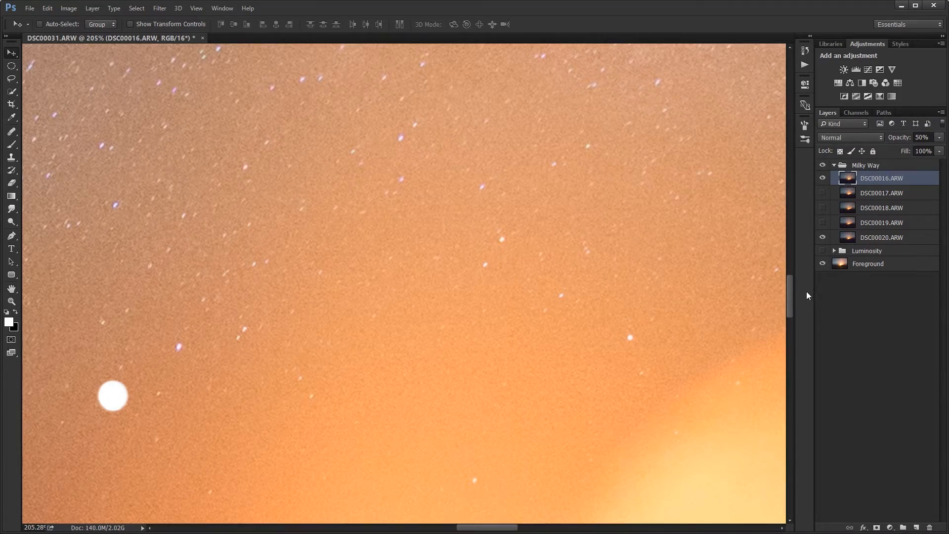
Step: Compare DSC00016.ARW with DSC00020.ARW around the lower-left dot by toggling the visibility of DSC00016.ARW
left_click_drag(790, 292, 780, 337)
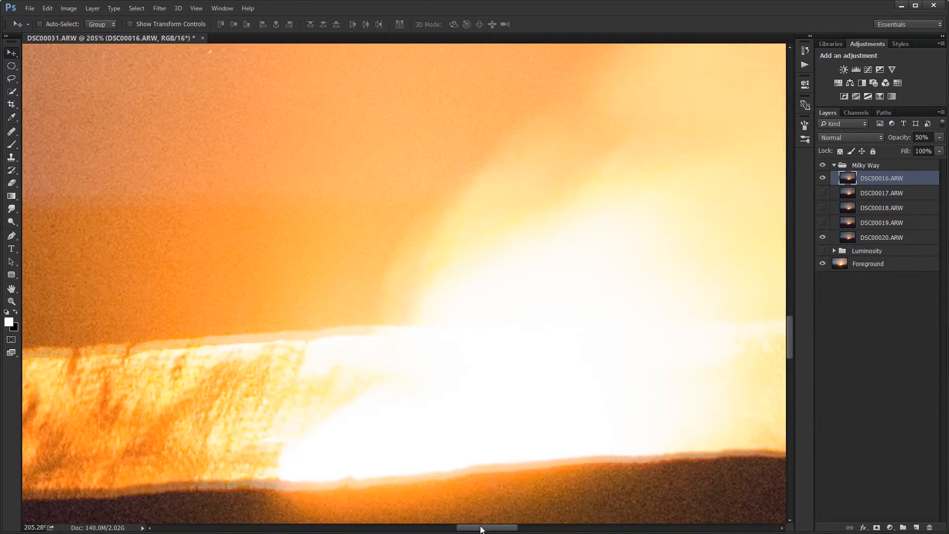
left_click_drag(481, 529, 233, 514)
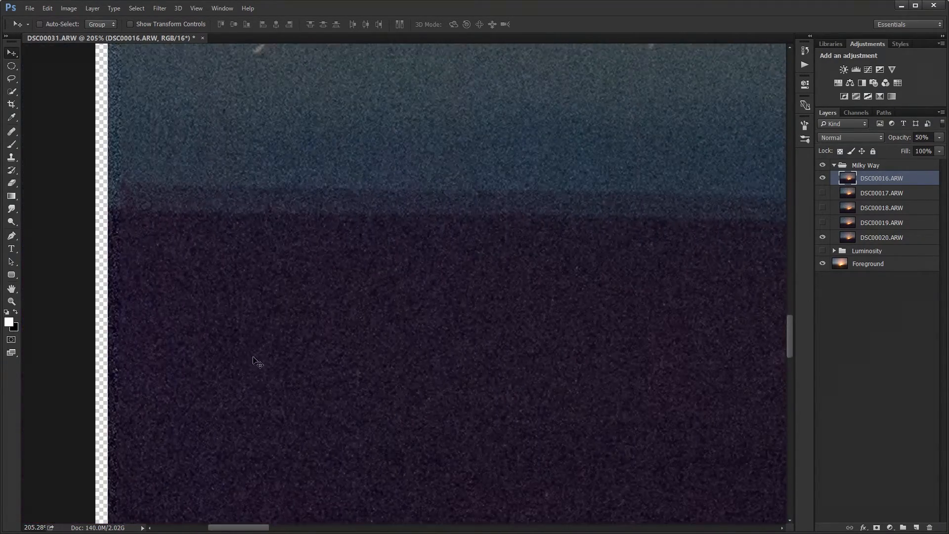
scroll(262, 347, "up", 5)
scroll(580, 243, "down", 6)
left_click_drag(572, 219, 558, 311)
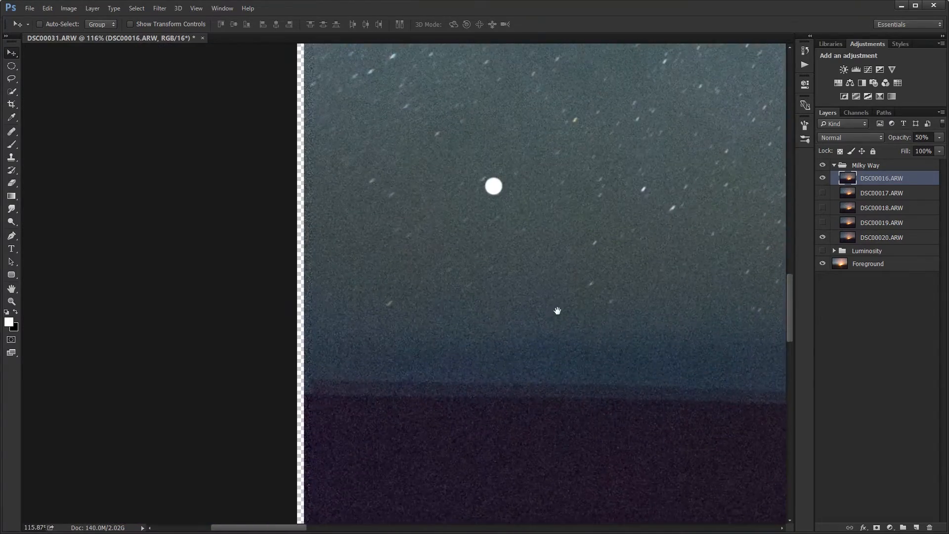
scroll(517, 147, "up", 4)
scroll(515, 154, "down", 3)
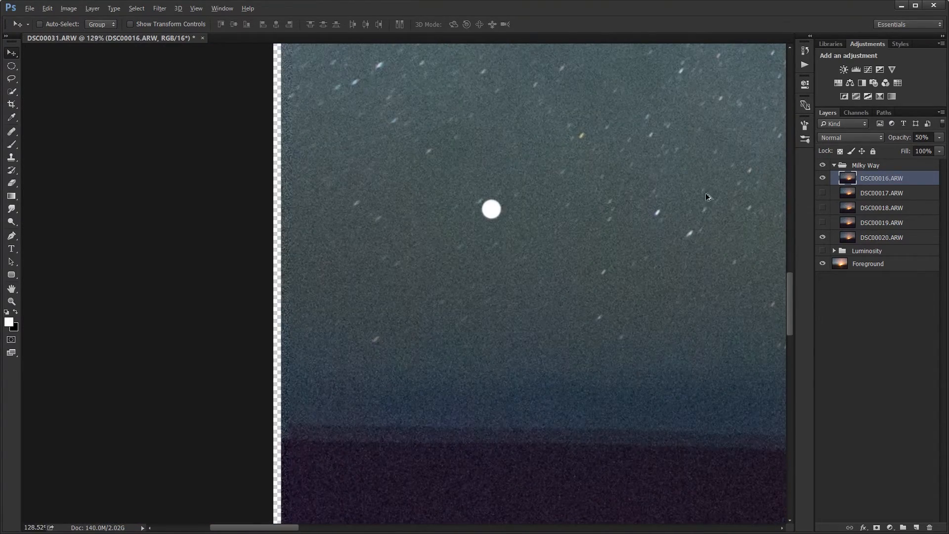
left_click(823, 179)
left_click(823, 179)
left_click(823, 179)
left_click(823, 179)
left_click(824, 179)
left_click(823, 225)
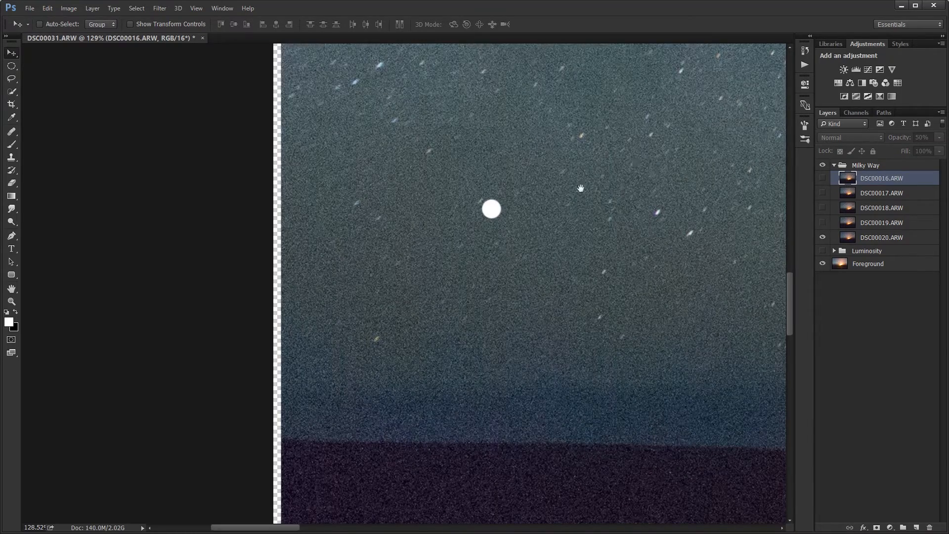
Step: Compare DSC00019.ARW with DSC00020.ARW in the Milky Way area by toggling the visibility of DSC00019.ARW
left_click_drag(581, 188, 486, 223)
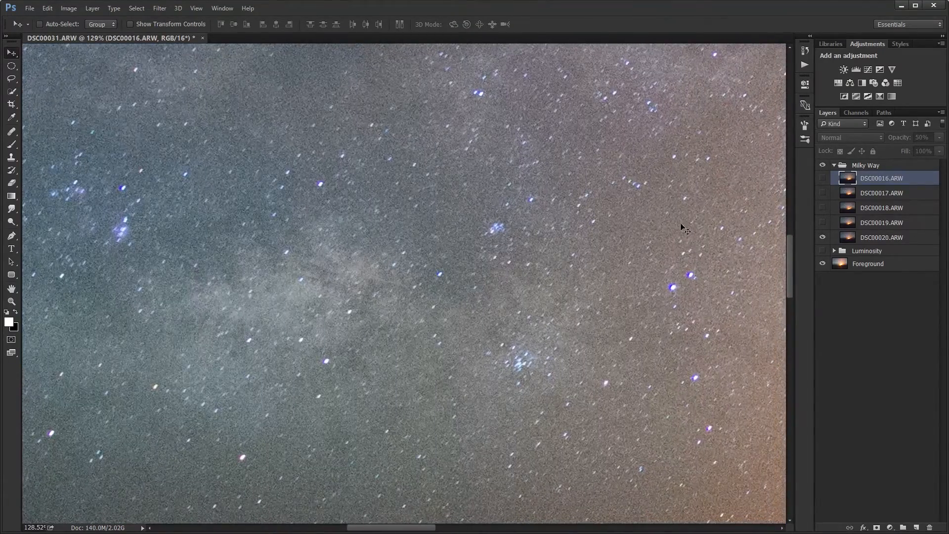
left_click_drag(683, 203, 616, 178)
left_click(823, 224)
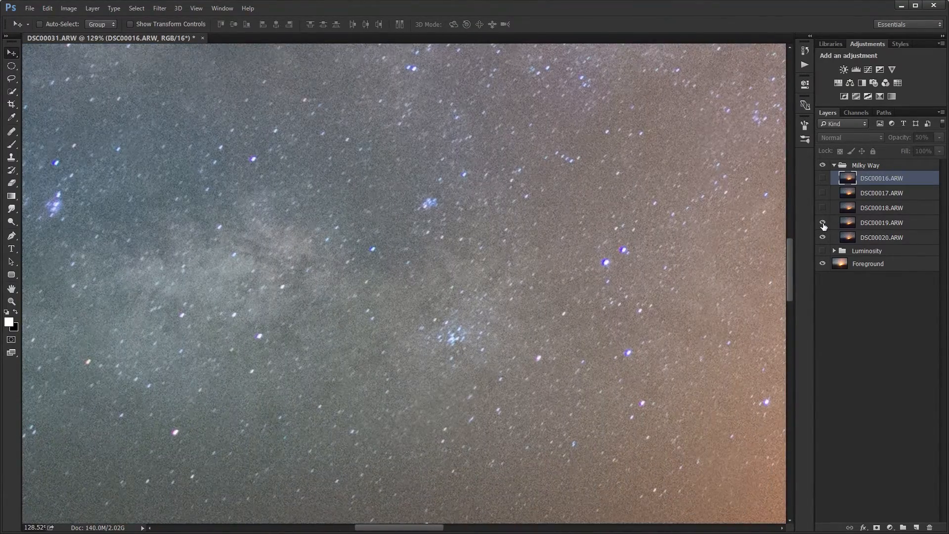
left_click(823, 225)
left_click(824, 225)
left_click(824, 226)
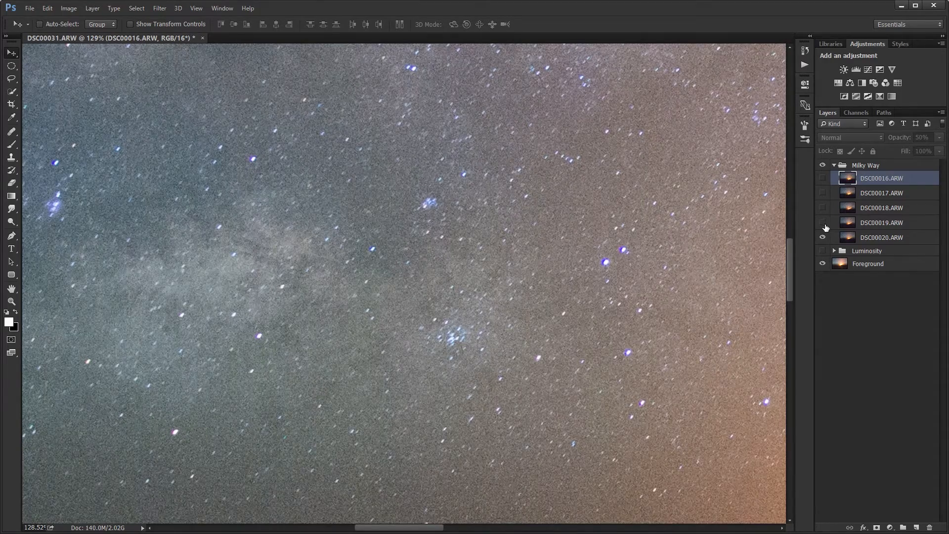
left_click(871, 240)
left_click(893, 224)
left_click(823, 224)
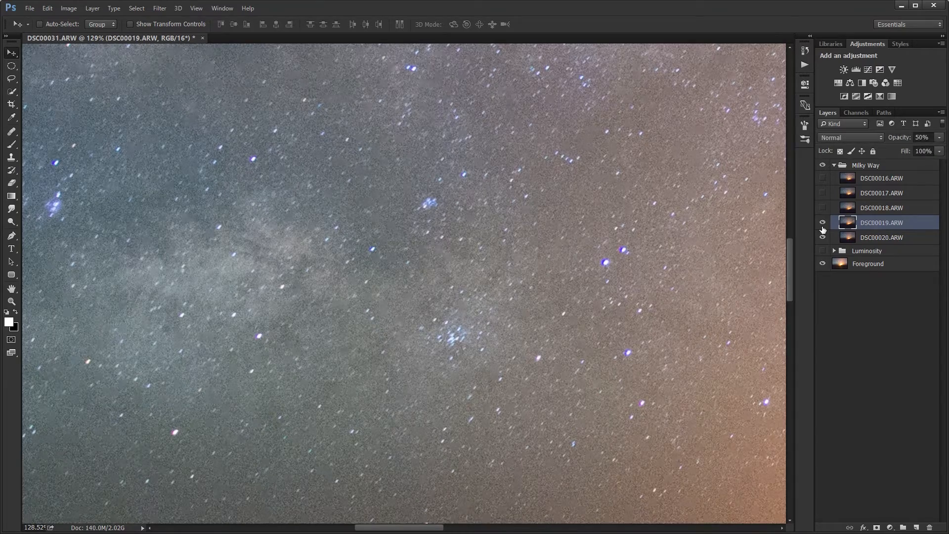
left_click(823, 222)
left_click(823, 223)
left_click(823, 223)
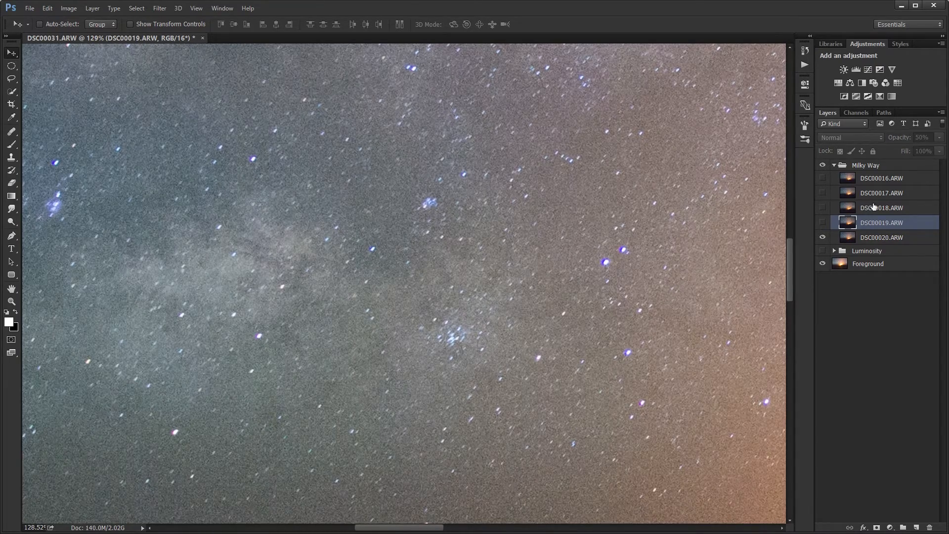
Step: Compare DSC00018.ARW with DSC00020.ARW in the Milky Way area by toggling the visibility of DSC00018.ARW
left_click(833, 208)
left_click(822, 208)
left_click(823, 207)
left_click(823, 208)
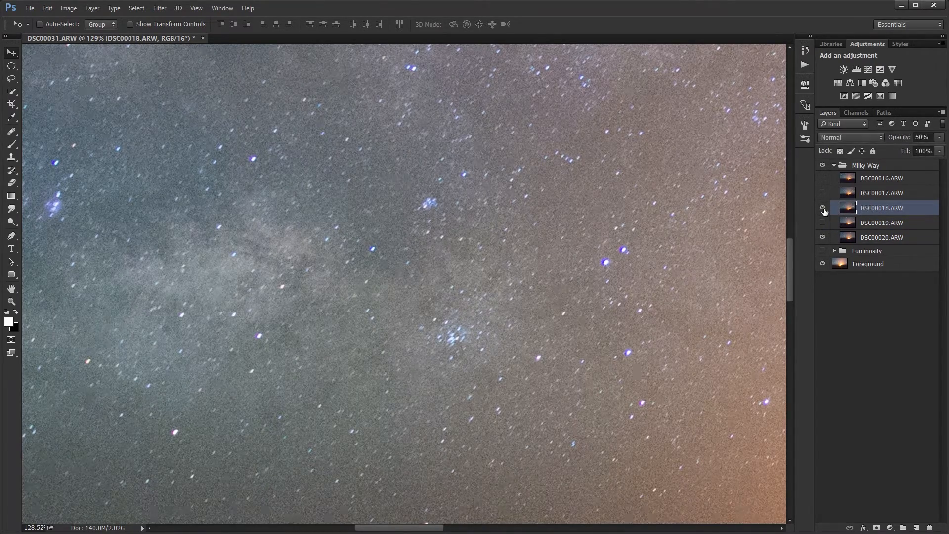
left_click(824, 209)
left_click(823, 208)
left_click(824, 208)
left_click(824, 208)
left_click(824, 208)
left_click(823, 209)
left_click(823, 209)
left_click(824, 209)
left_click(824, 209)
left_click(823, 209)
left_click(823, 209)
left_click(823, 209)
left_click(824, 209)
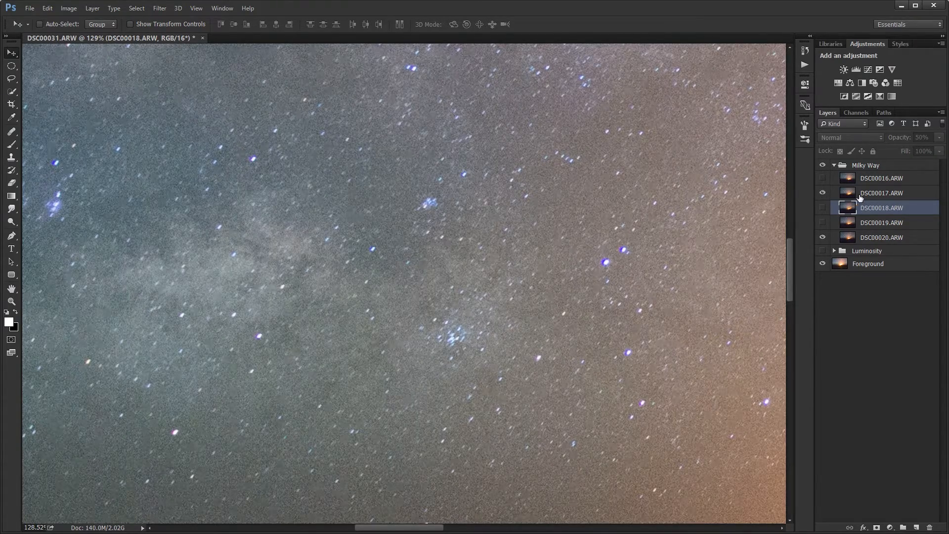
Step: Compare DSC00017.ARW with DSC00020.ARW in the Milky Way area by toggling the visibility of DSC00017.ARW
left_click(860, 197)
left_click(822, 194)
left_click(822, 193)
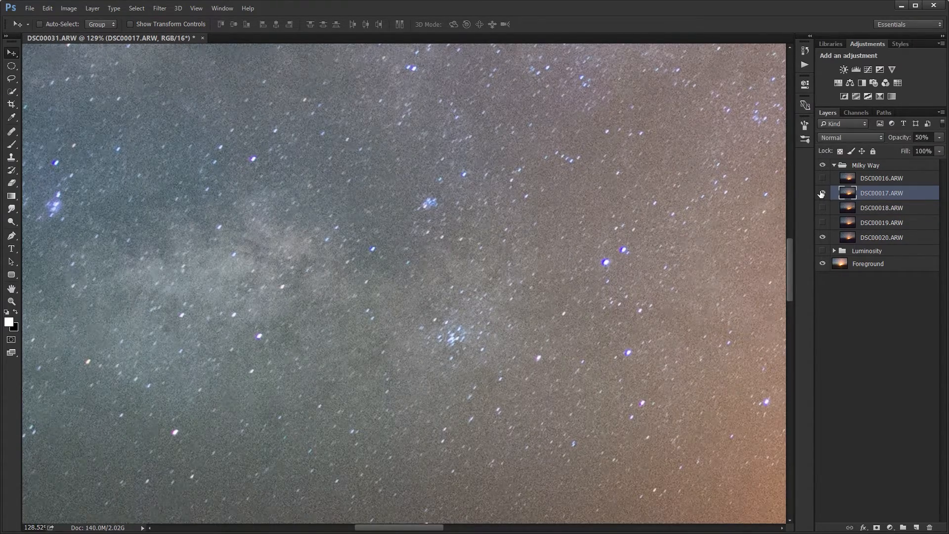
left_click(822, 193)
left_click(822, 194)
left_click(822, 194)
left_click(822, 194)
Step: Compare DSC00016.ARW with DSC00020.ARW in the Milky Way area by toggling the visibility of DSC00016.ARW
left_click(856, 182)
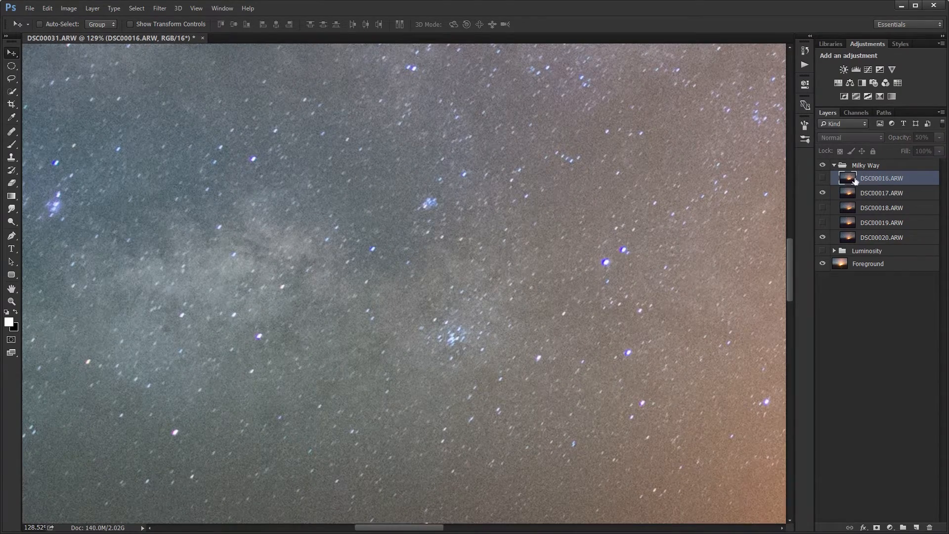
left_click(822, 184)
left_click(822, 184)
left_click(822, 184)
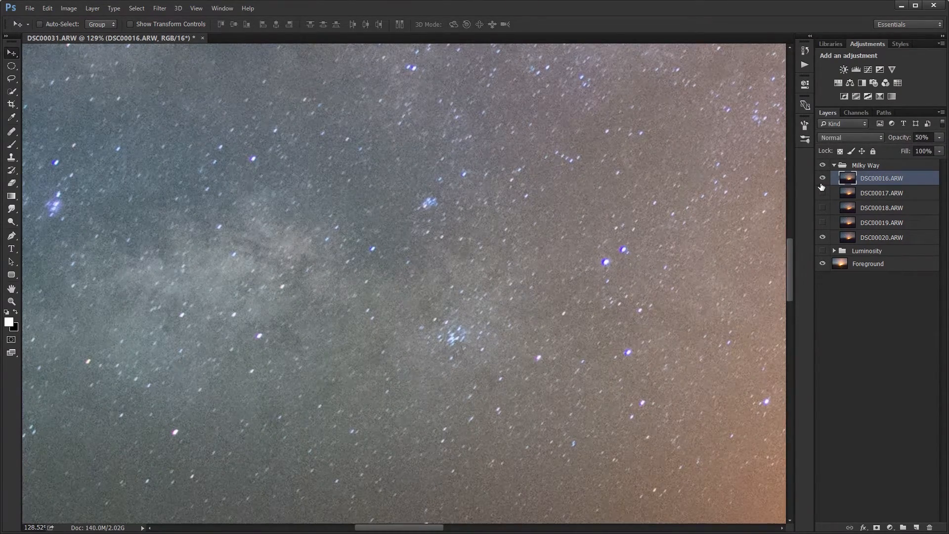
left_click(822, 184)
left_click(822, 184)
Step: Show all the Milky Way exposures and reduce the opacity of the upper layers, using 20% for DSC00017.ARW and DSC00016.ARW
left_click_drag(824, 225, 822, 178)
left_click(869, 228)
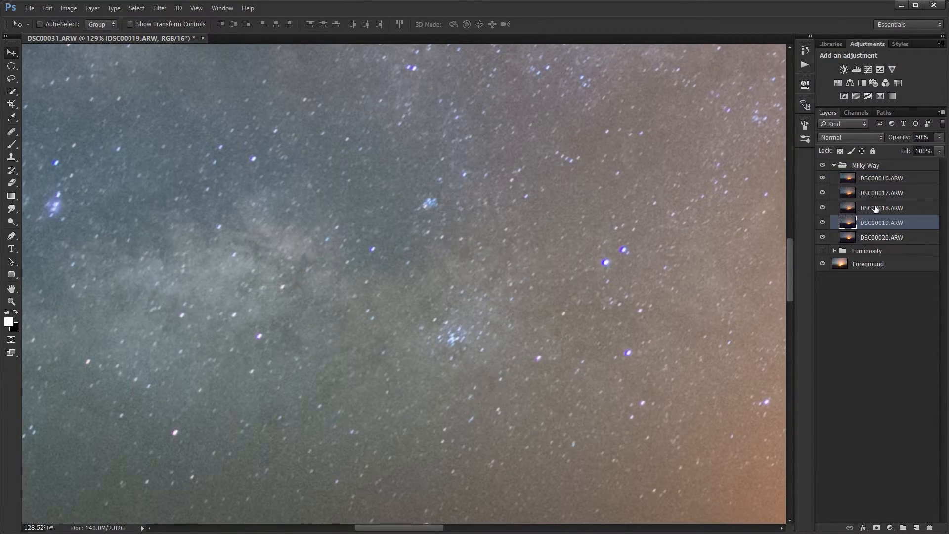
left_click(876, 209)
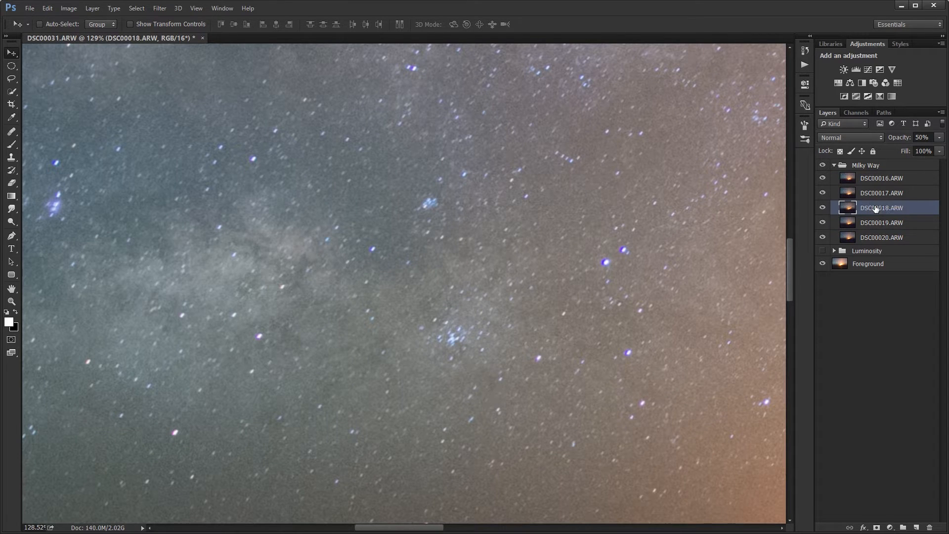
left_click(874, 222)
left_click(876, 212)
left_click(880, 222)
left_click(879, 213)
left_click(877, 193)
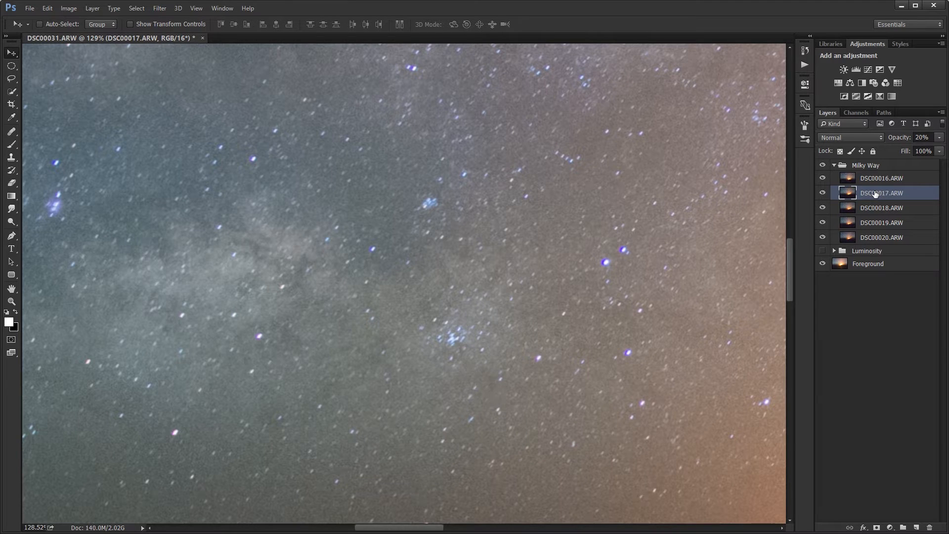
left_click(873, 180)
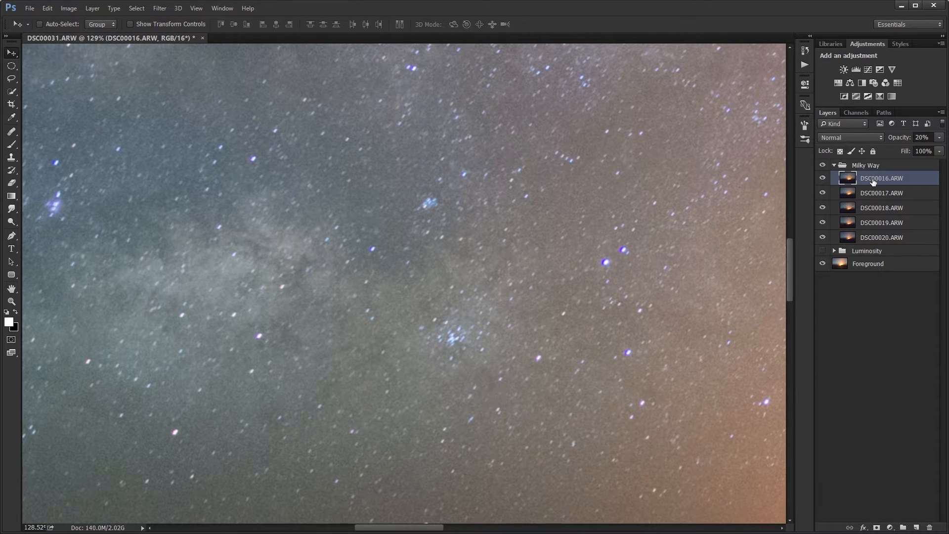
Step: Compare the noise of DSC00020.ARW alone with the full layer stack in the Milky Way area
left_click(823, 239, "alt")
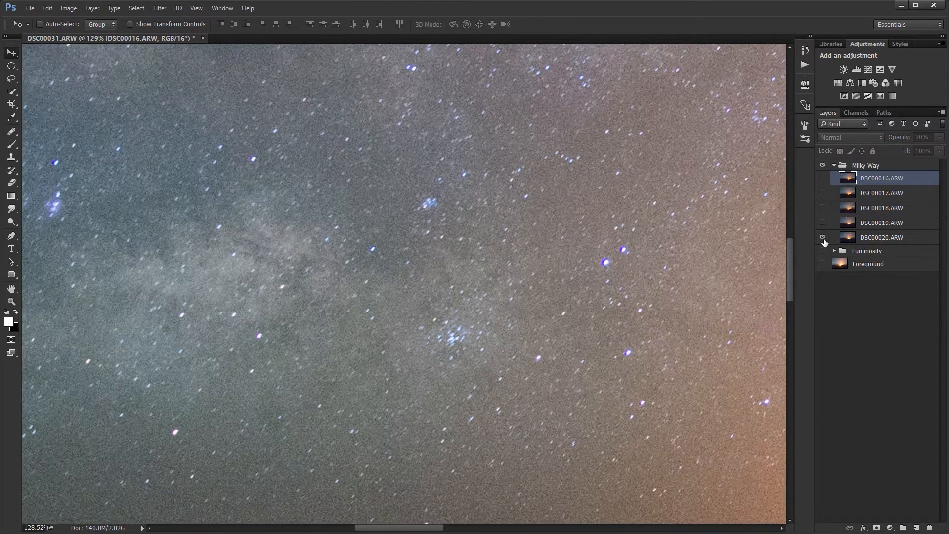
left_click(824, 240, "alt")
left_click(823, 241, "alt")
left_click(824, 240, "alt")
left_click(824, 240, "alt")
left_click(824, 240, "alt")
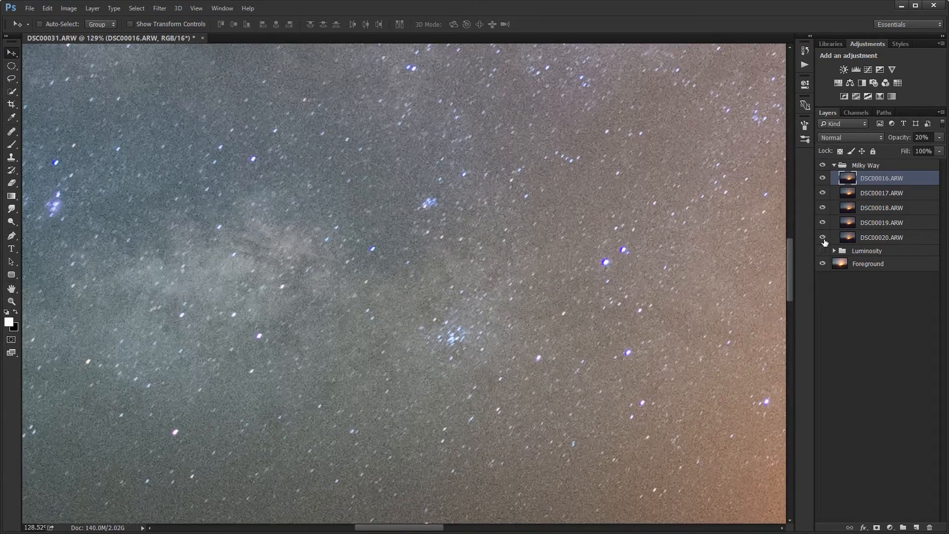
Step: Compare DSC00020.ARW alone with the full layer stack in the sky right of the volcanic glow
left_click_drag(691, 345, 405, 178)
left_click_drag(631, 319, 322, 354)
left_click_drag(524, 237, 129, 368)
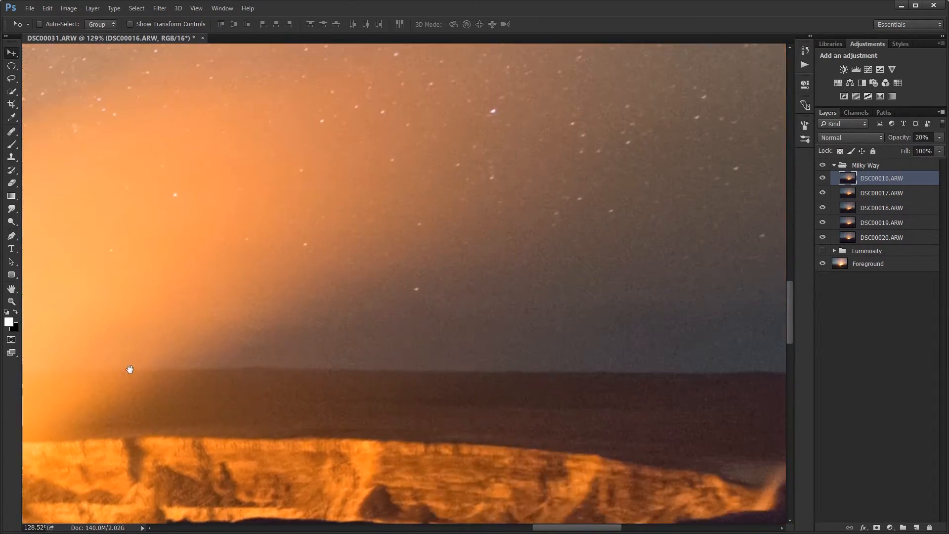
left_click_drag(586, 283, 275, 365)
left_click_drag(624, 124, 436, 365)
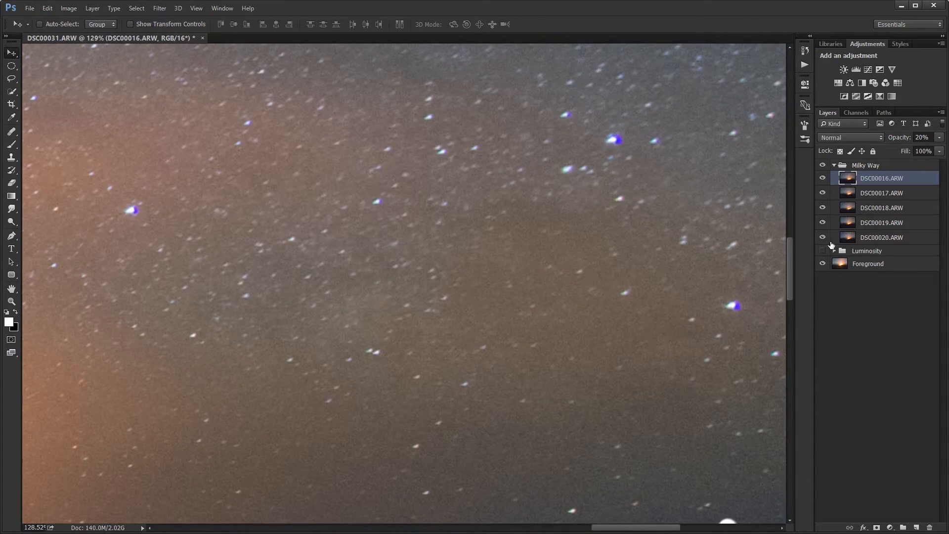
left_click(828, 237, "alt")
left_click(828, 237, "alt")
left_click(827, 236, "alt")
left_click(827, 237, "alt")
Step: Compare DSC00020.ARW alone with the full layer stack around the lower-right dot
left_click_drag(486, 233, 263, 109)
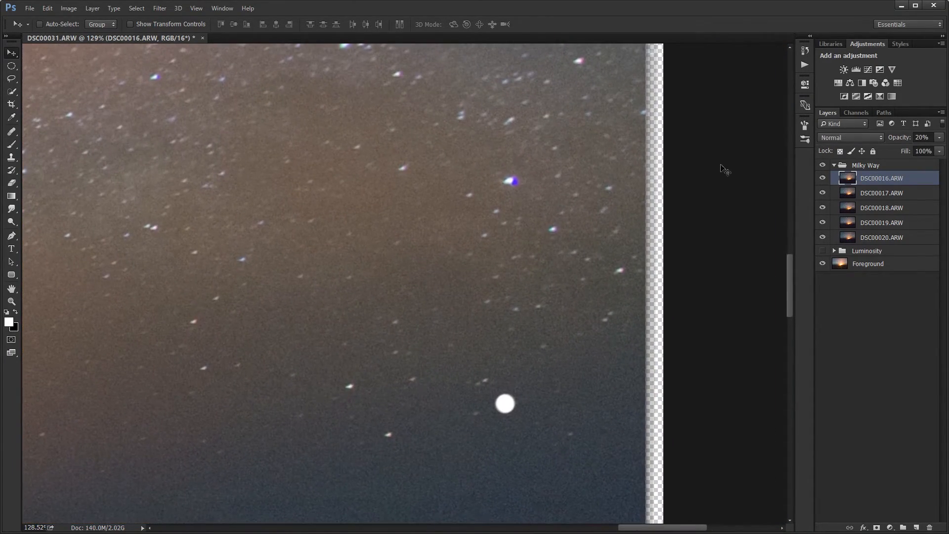
left_click(827, 240, "alt")
left_click(827, 240, "alt")
left_click(827, 240, "alt")
left_click(827, 241, "alt")
Step: Compare DSC00020.ARW alone with the full layer stack in the sky around the lower-left dot
key("ctrl+0")
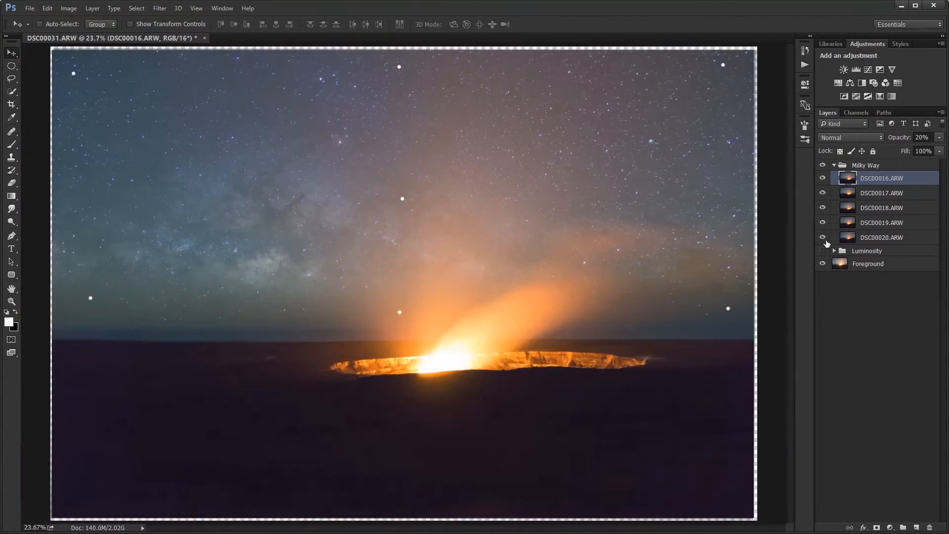
scroll(226, 106, "up", 5)
left_click_drag(317, 154, 439, 157)
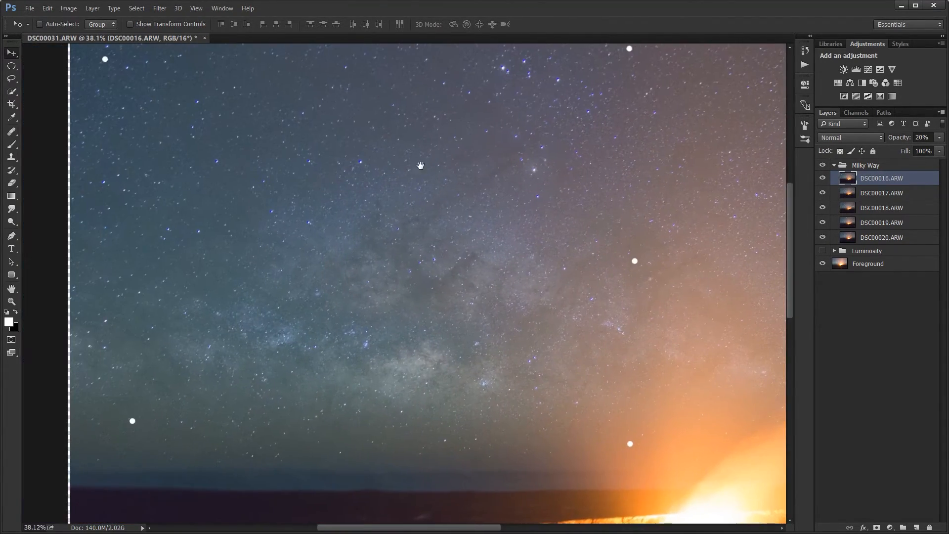
scroll(187, 222, "up", 3)
left_click_drag(220, 288, 411, 182)
scroll(318, 382, "up", 3)
left_click_drag(354, 384, 396, 298)
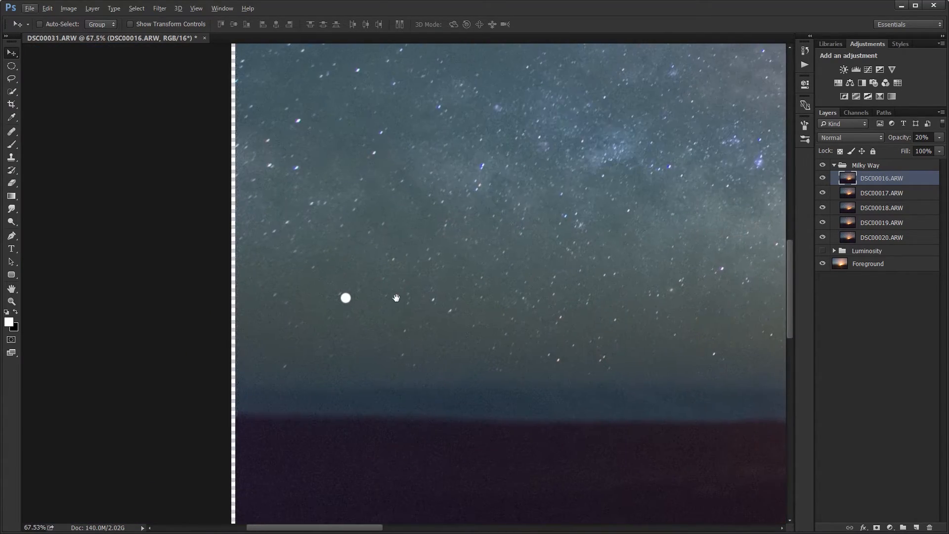
scroll(397, 299, "up", 3)
scroll(401, 302, "up", 1)
left_click(822, 238, "alt")
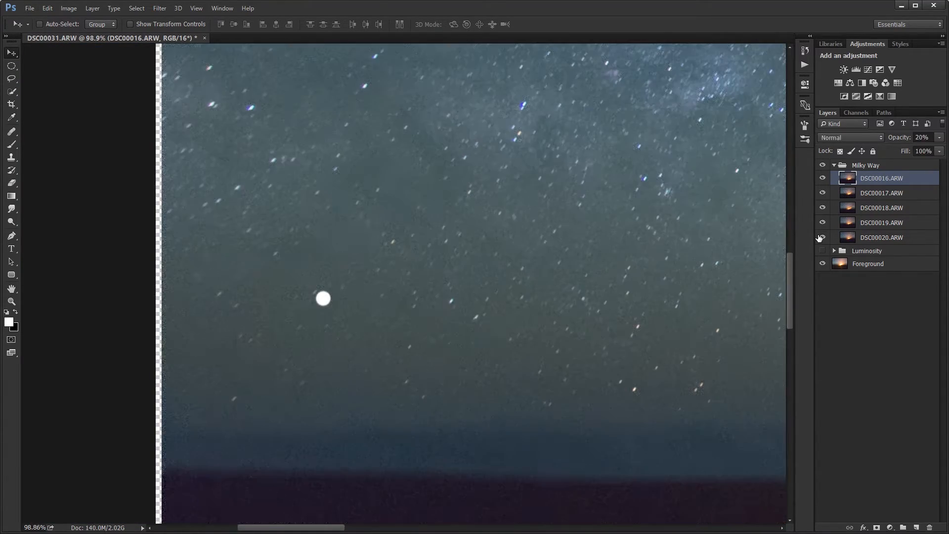
left_click(821, 238, "alt")
Step: Merge the five exposures DSC00016.ARW through DSC00020.ARW in the Milky Way group into a single layer
left_click(857, 168)
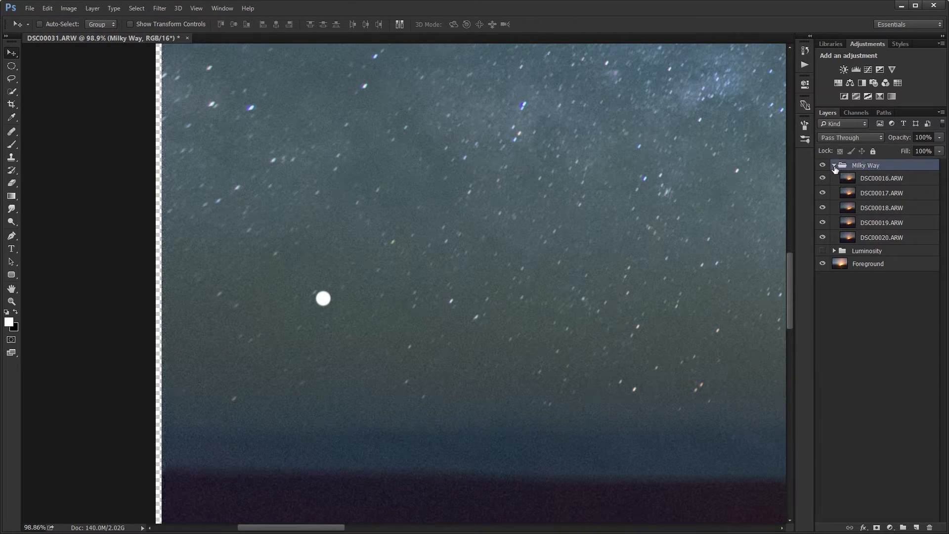
left_click(867, 179)
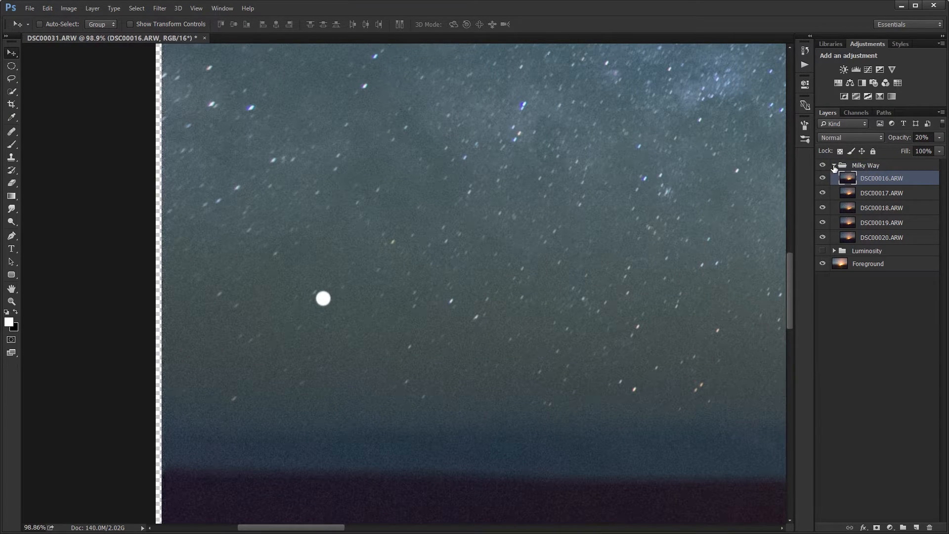
left_click(834, 166)
left_click(854, 168)
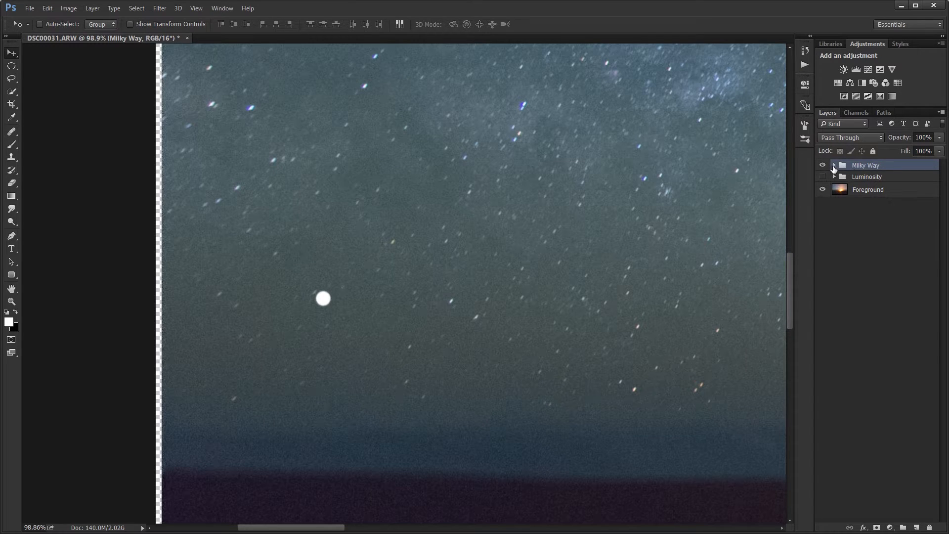
left_click(834, 166)
left_click(875, 179)
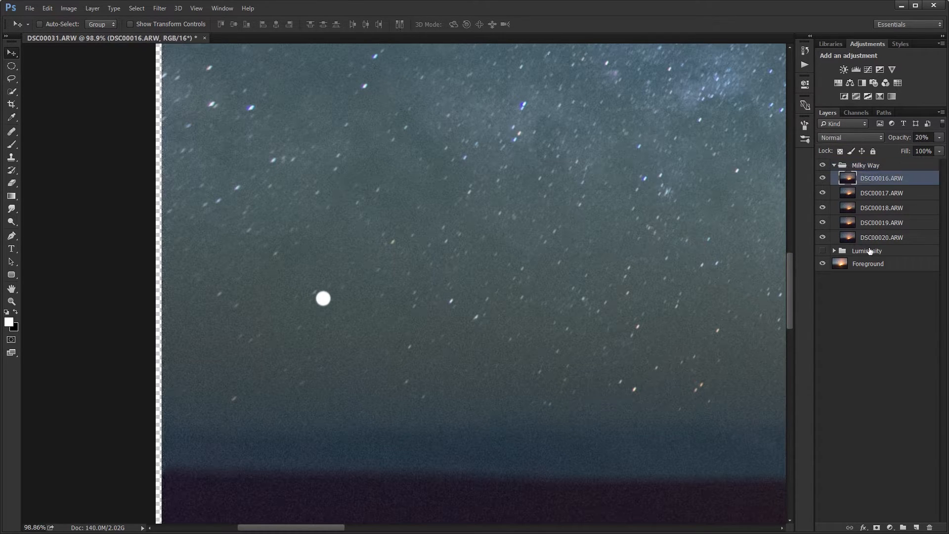
left_click(868, 242, "shift")
key("ctrl+e")
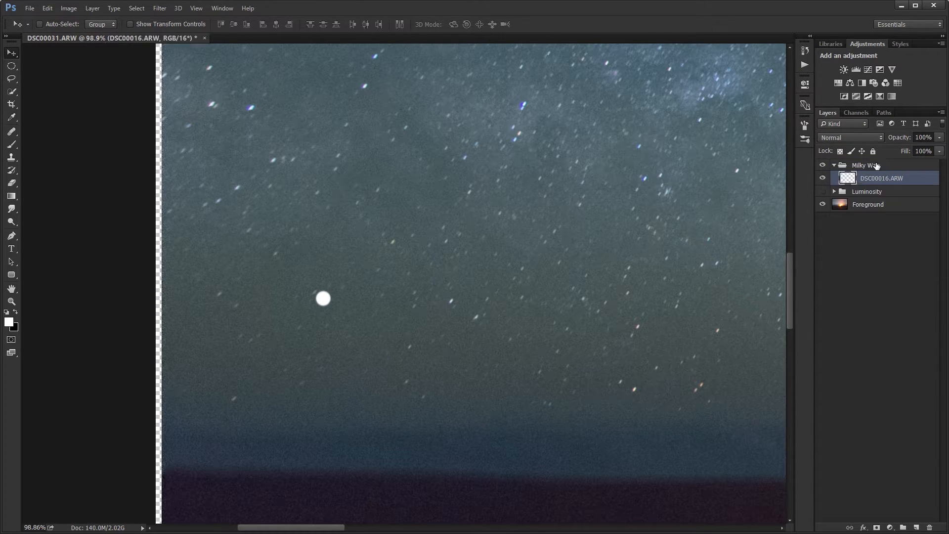
Step: Move the merged exposure layer out of the Milky Way group and delete the empty group
left_click(866, 166)
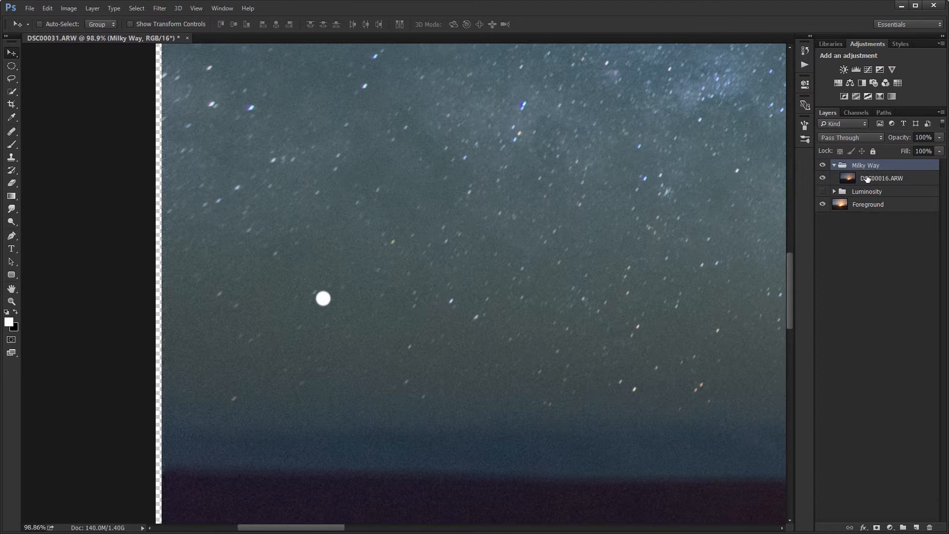
left_click_drag(867, 179, 868, 184)
left_click(857, 167)
key("Delete")
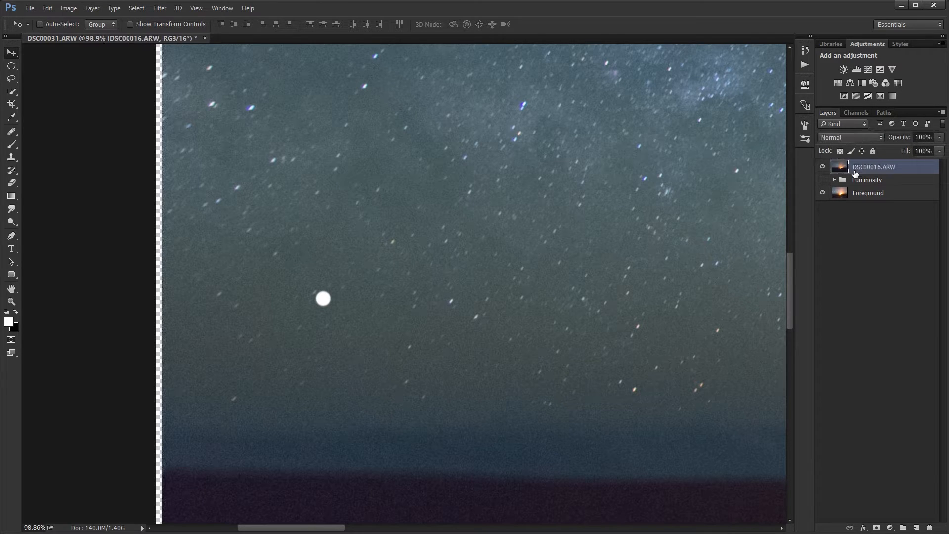
Step: Rename the merged layer as Milky
double_click(863, 169)
type("Milky")
key("Return")
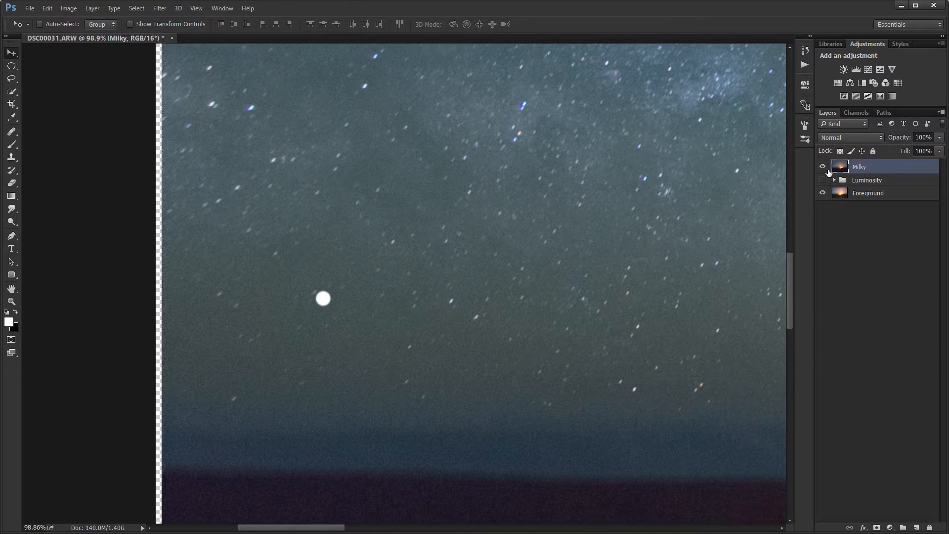
left_click(13, 132)
left_click(13, 133)
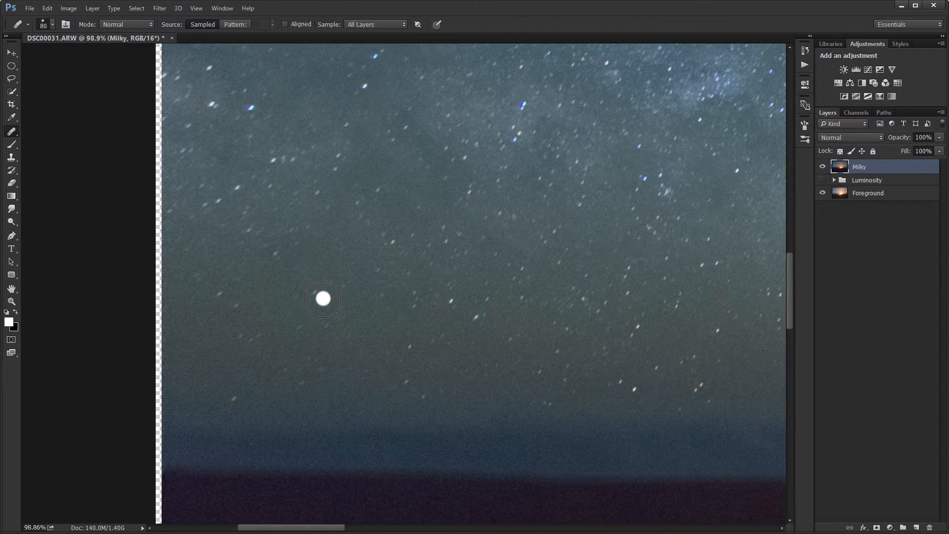
right_click(323, 299)
left_click(322, 298)
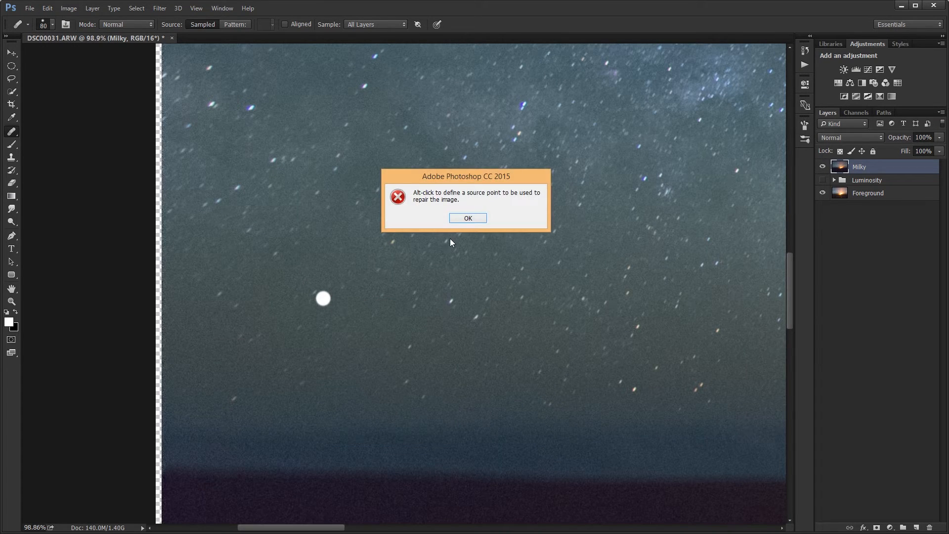
left_click(461, 218)
Step: Remove the lower-left and upper-left white dots from the Milky layer with the Content-Aware Spot Healing Brush
right_click(12, 131)
left_click(54, 130)
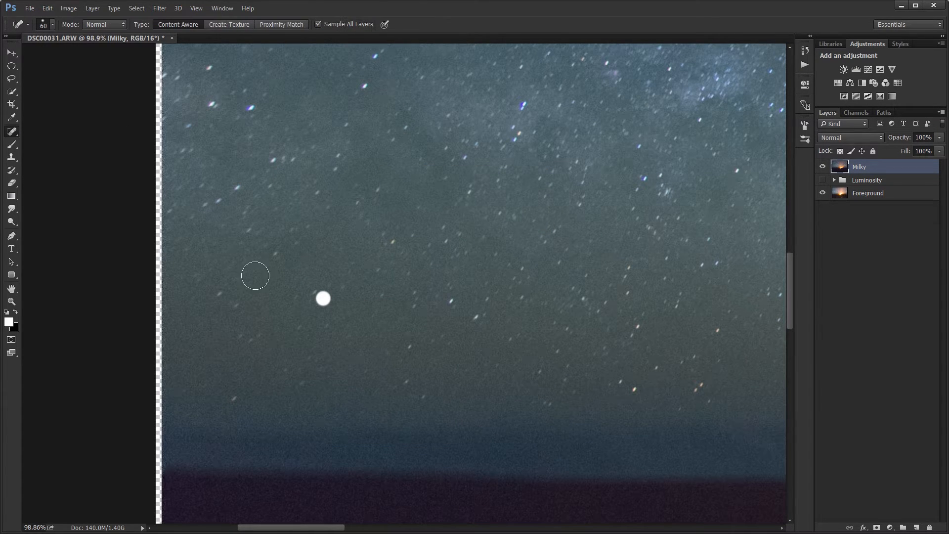
left_click(323, 299)
left_click_drag(788, 323, 775, 175)
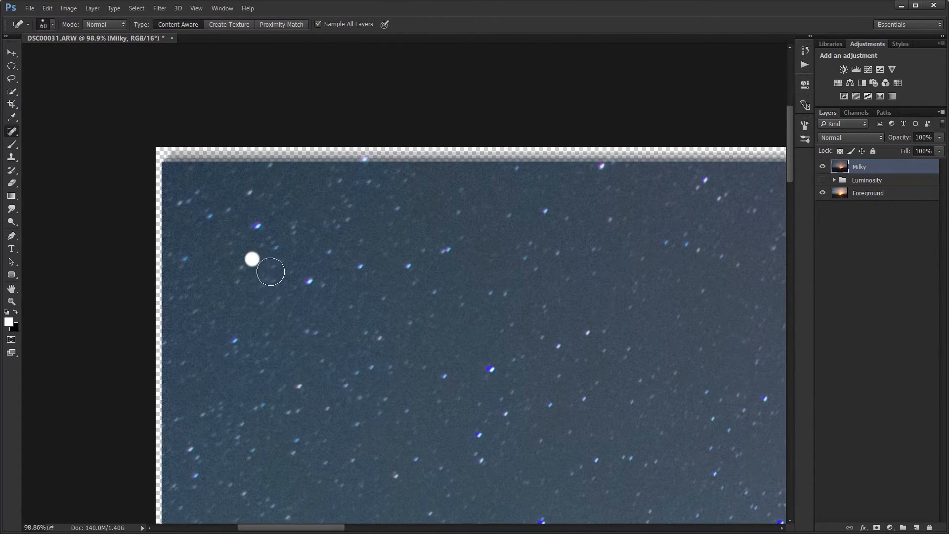
left_click(252, 259)
Step: Heal away the white dots at the upper middle and upper right of the sky on the Milky layer
left_click_drag(358, 530, 483, 508)
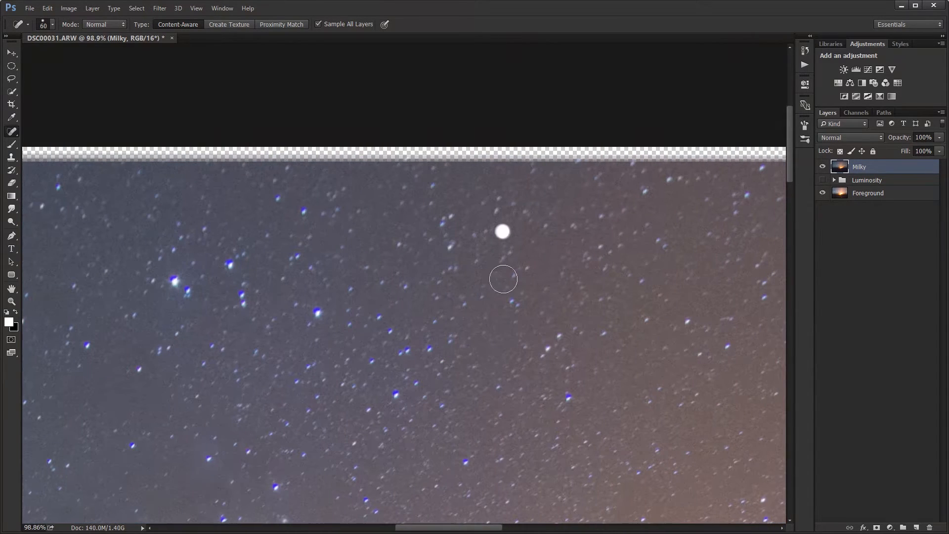
left_click(503, 231)
key("ctrl+z")
left_click(502, 231)
left_click_drag(413, 528, 621, 528)
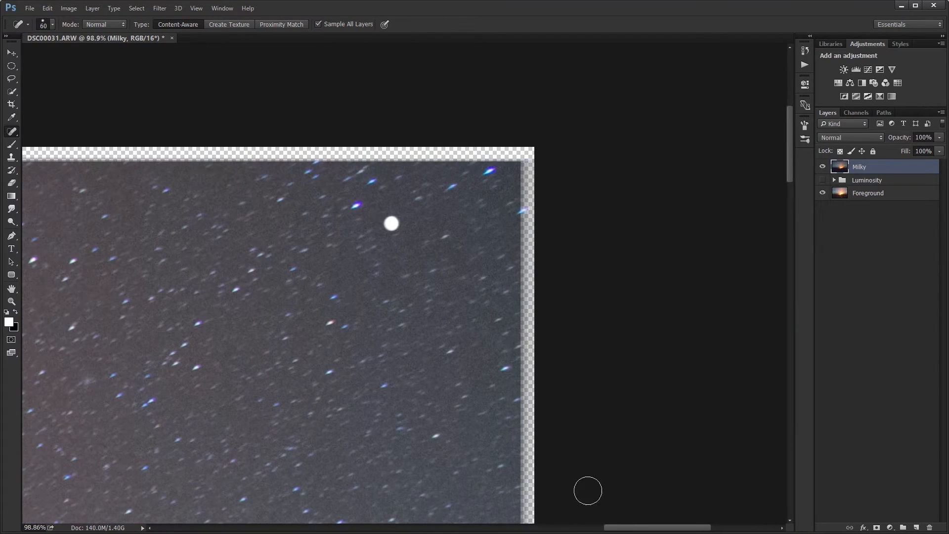
left_click(391, 224)
Step: Heal away the remaining white dots at the lower right, beside the volcanic glow and in the middle of the sky
left_click_drag(789, 154, 772, 332)
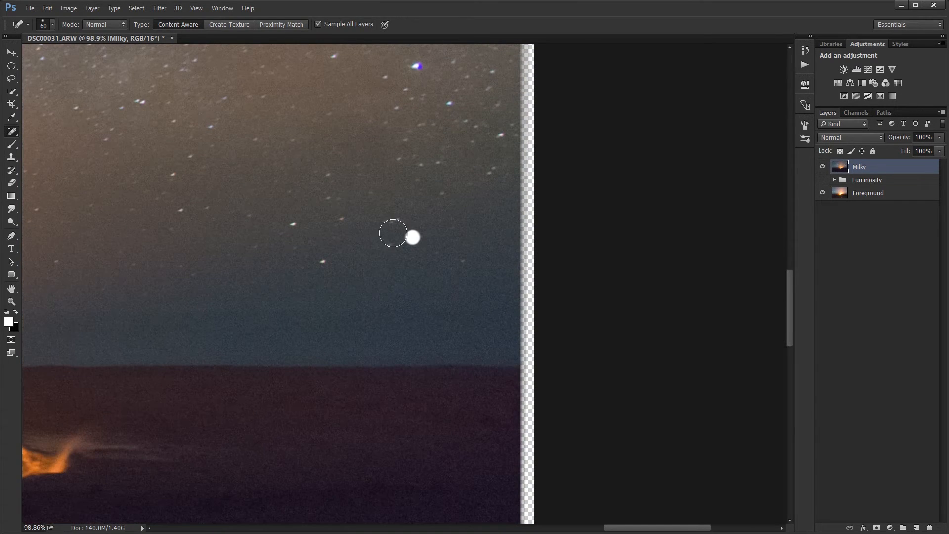
left_click(410, 238)
left_click_drag(686, 527, 499, 527)
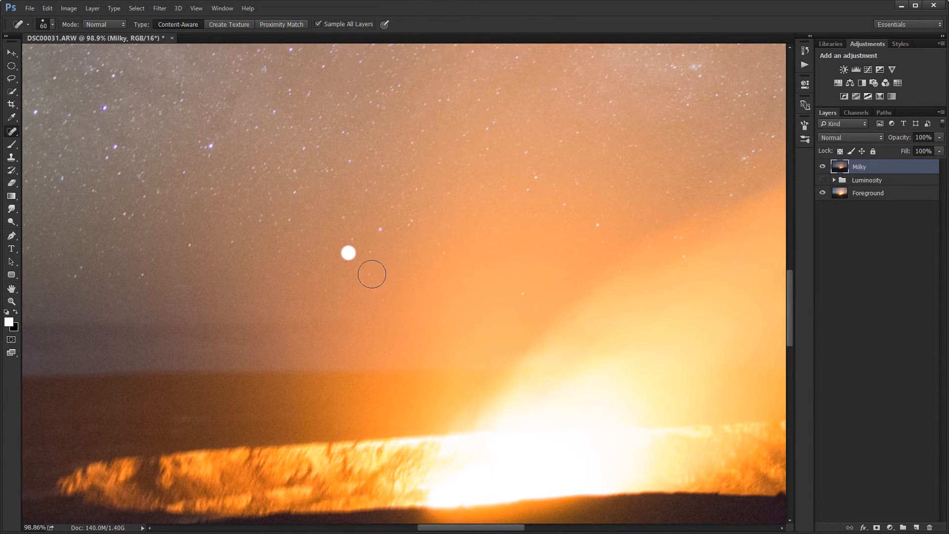
left_click(349, 252)
left_click_drag(789, 299, 789, 226)
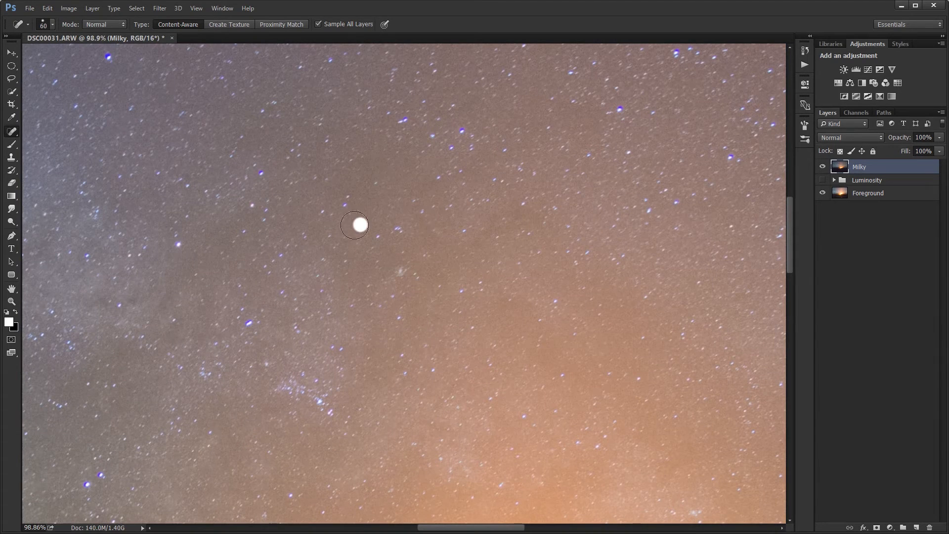
left_click(359, 225)
Step: Compare the whole image with and without the Milky layer over the Foreground layer
key("ctrl+0")
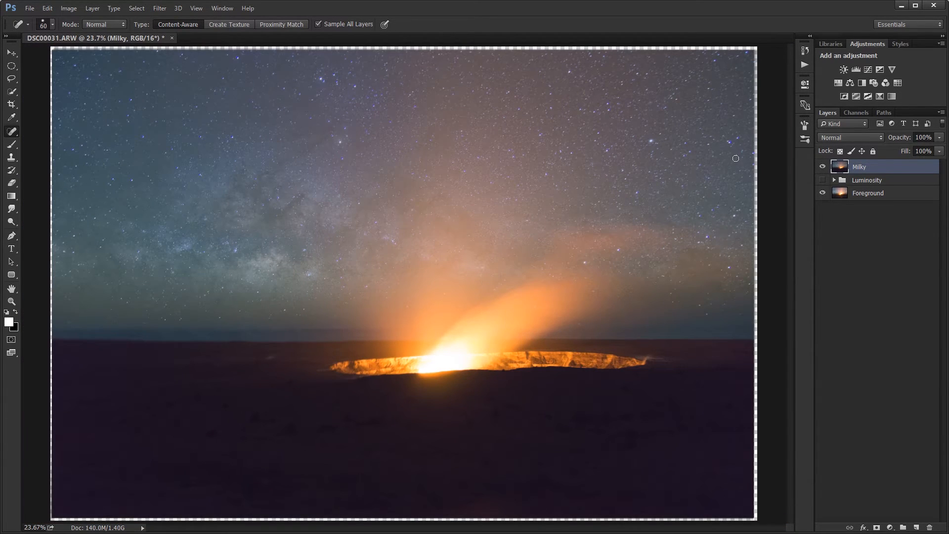
left_click(819, 170)
left_click(819, 170)
left_click(820, 171)
left_click(820, 171)
left_click(820, 170)
left_click(819, 170)
left_click(820, 169)
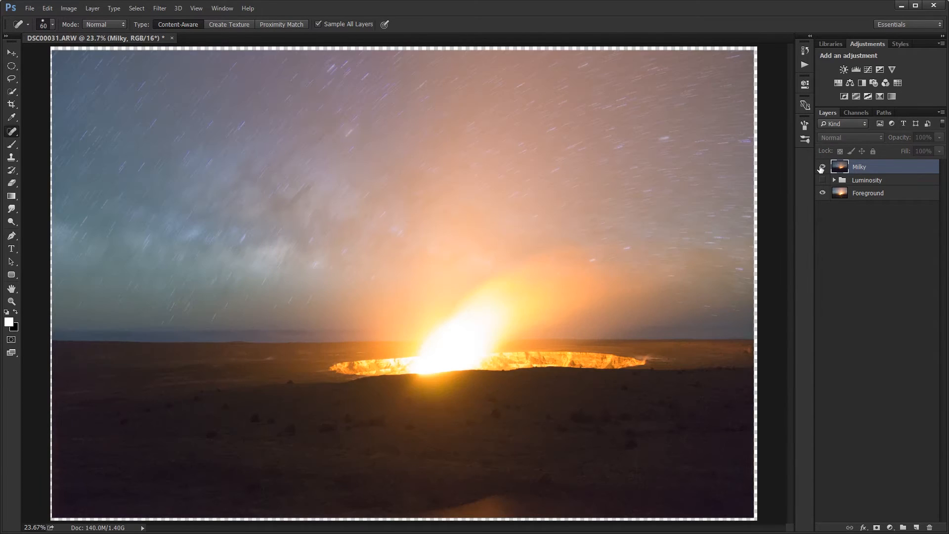
left_click(821, 169)
left_click(821, 169)
left_click(821, 169)
left_click(820, 169)
left_click(821, 169)
left_click(821, 169)
left_click(821, 169)
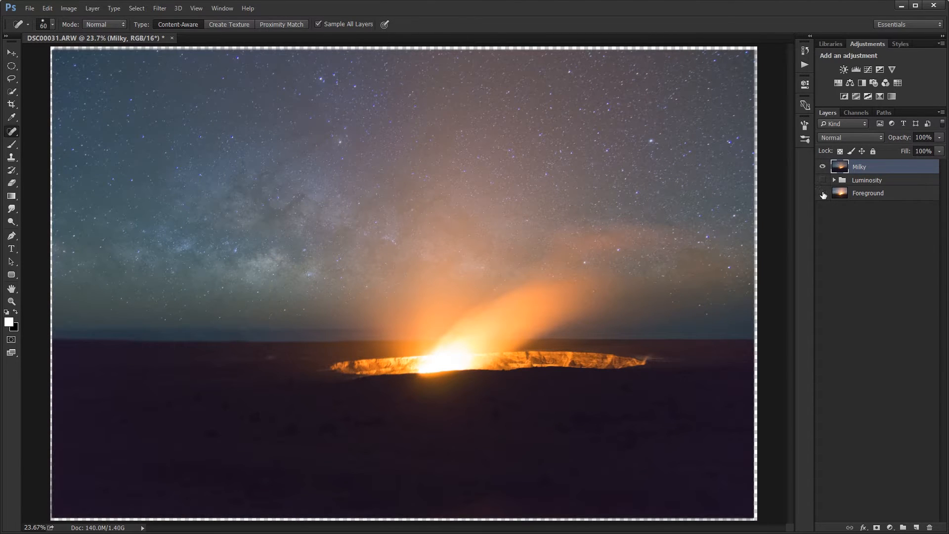
left_click(822, 170)
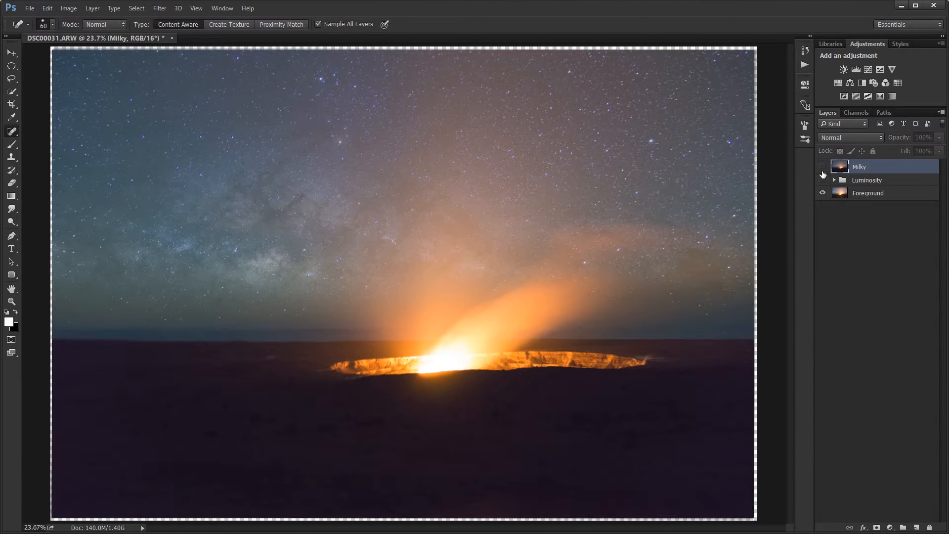
left_click(822, 170)
left_click(822, 170)
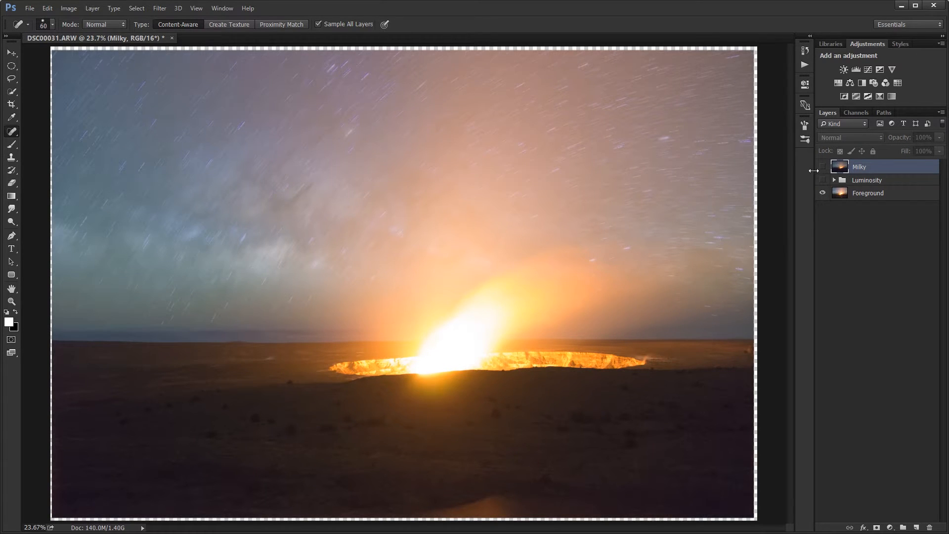
left_click(822, 167)
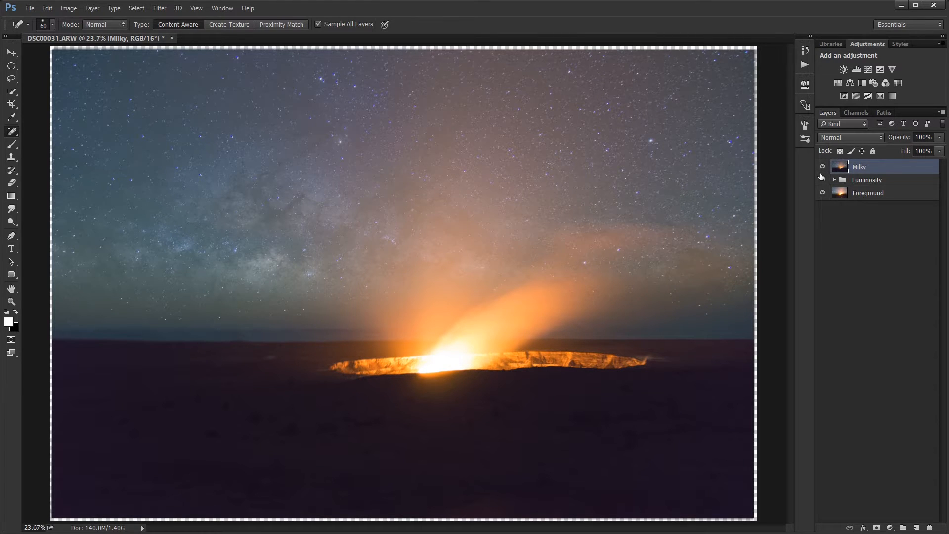
Step: Check the Luminosity group without the Milky layer, and leave only the Foreground layer visible
left_click(822, 166)
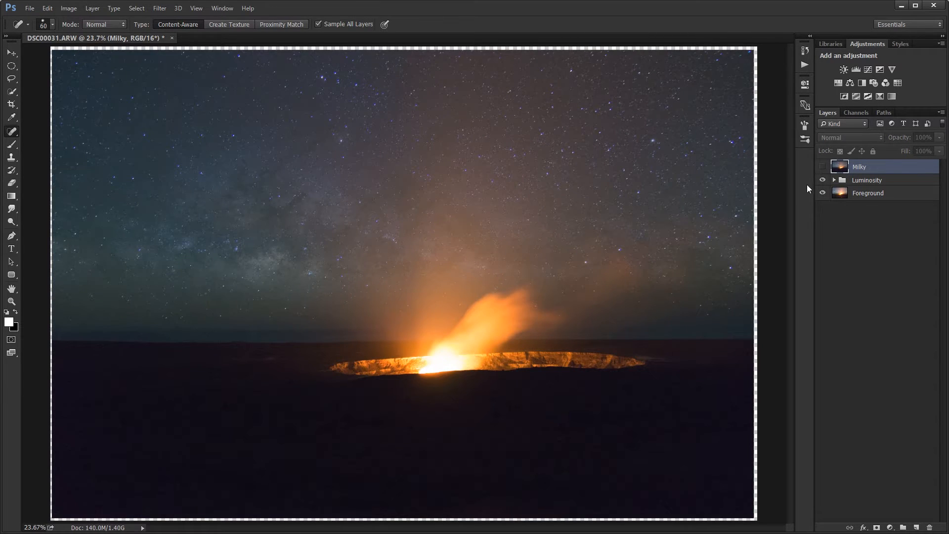
left_click(822, 180)
left_click(823, 167)
left_click(822, 169)
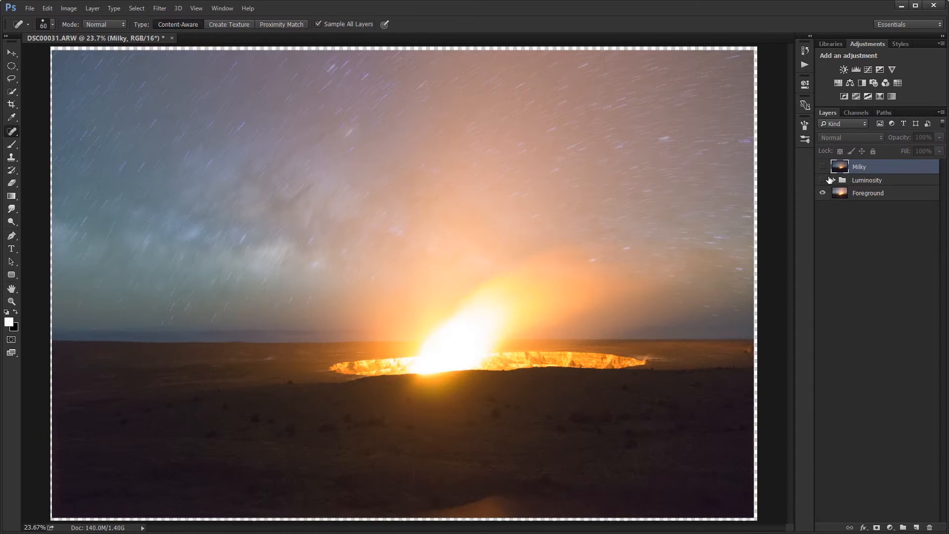
Step: Select the dark land below the horizon on the Foreground layer with the Quick Selection tool
left_click(850, 196)
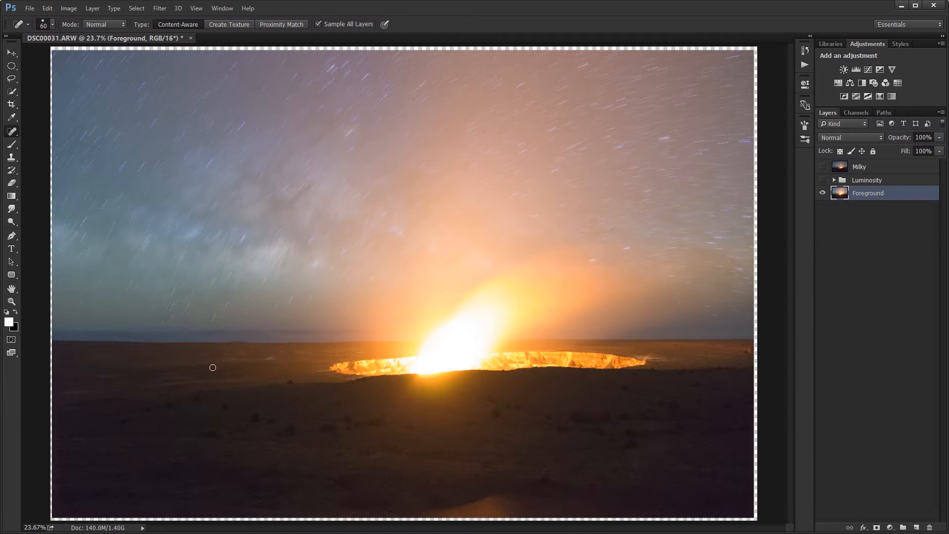
left_click(12, 91)
scroll(153, 360, "up", 2)
scroll(152, 360, "up", 2)
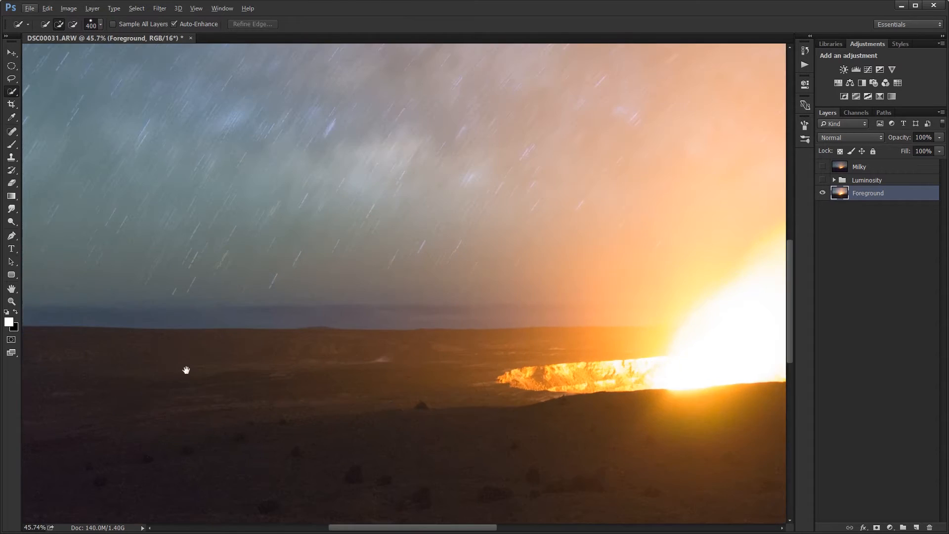
left_click_drag(186, 371, 440, 374)
left_click_drag(595, 412, 202, 406)
left_click_drag(737, 383, 204, 339)
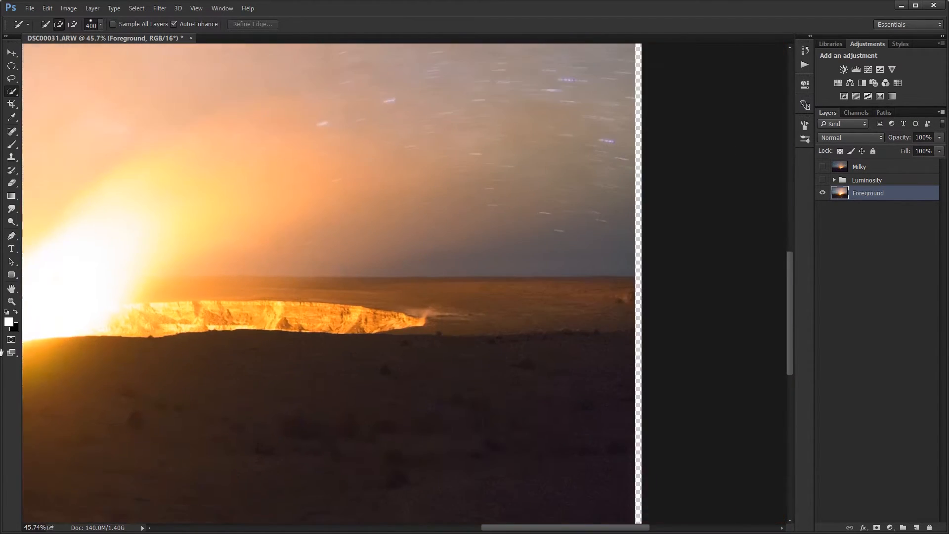
left_click_drag(600, 370, 770, 232)
scroll(686, 266, "down", 4)
scroll(686, 266, "down", 4)
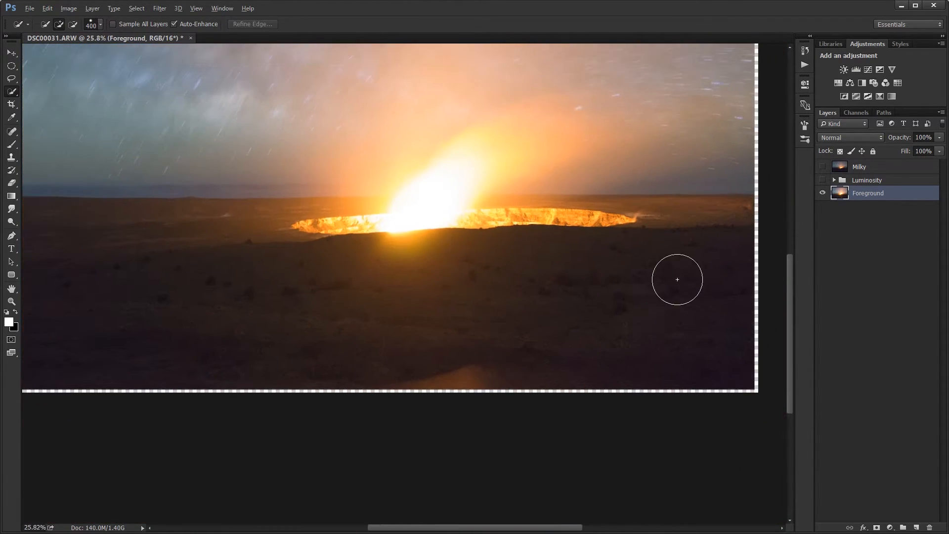
mouse_move(648, 392)
left_mouse_down()
mouse_move(653, 369)
mouse_move(547, 371)
mouse_move(559, 361)
mouse_move(301, 393)
mouse_move(218, 387)
mouse_move(251, 379)
left_mouse_up()
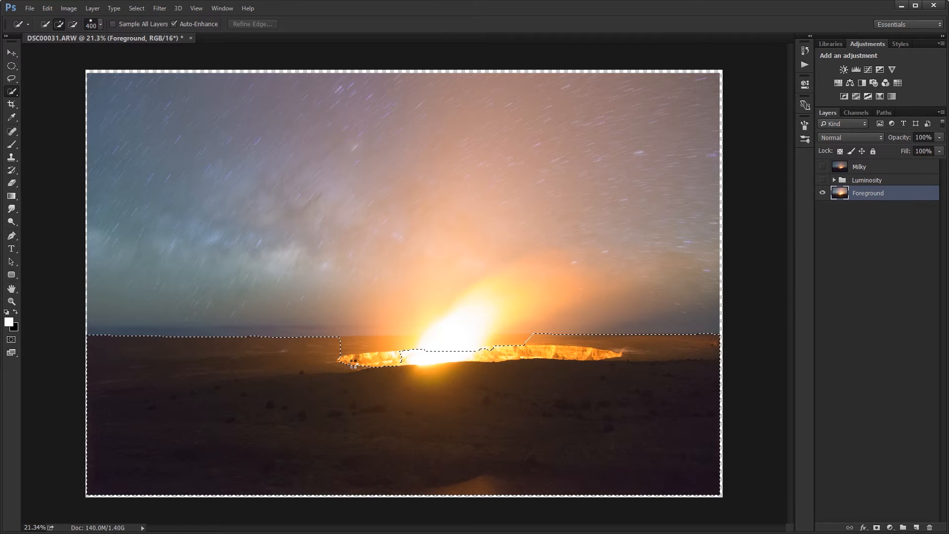
Step: Extend the land selection over the crater and up to the horizon on both sides of the volcanic glow
scroll(159, 342, "up", 5)
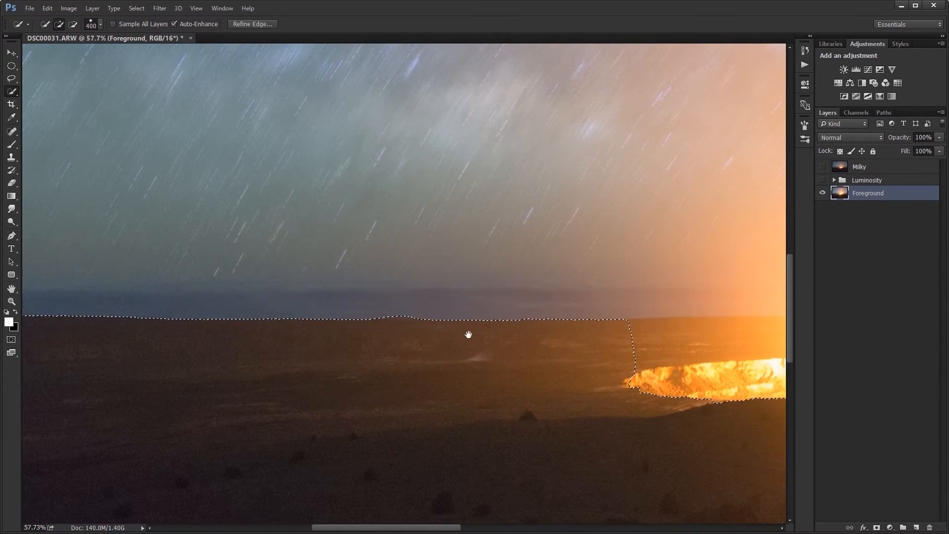
left_click_drag(469, 334, 131, 305)
left_click_drag(301, 359, 421, 365)
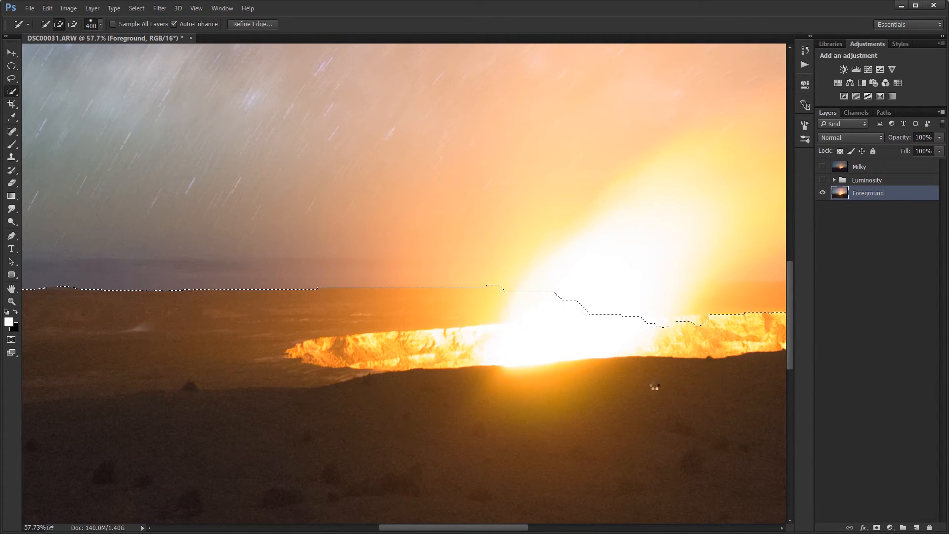
left_click_drag(699, 336, 282, 385)
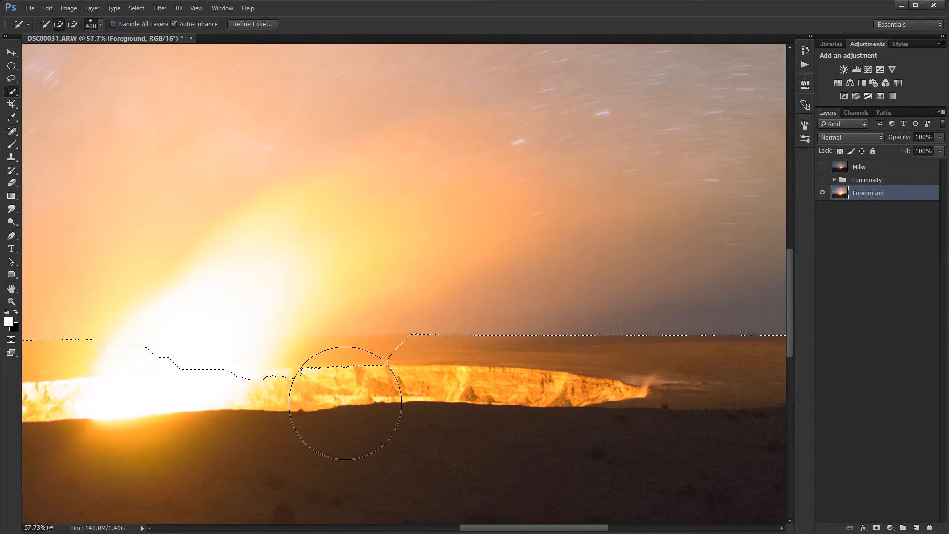
left_click_drag(400, 399, 370, 399)
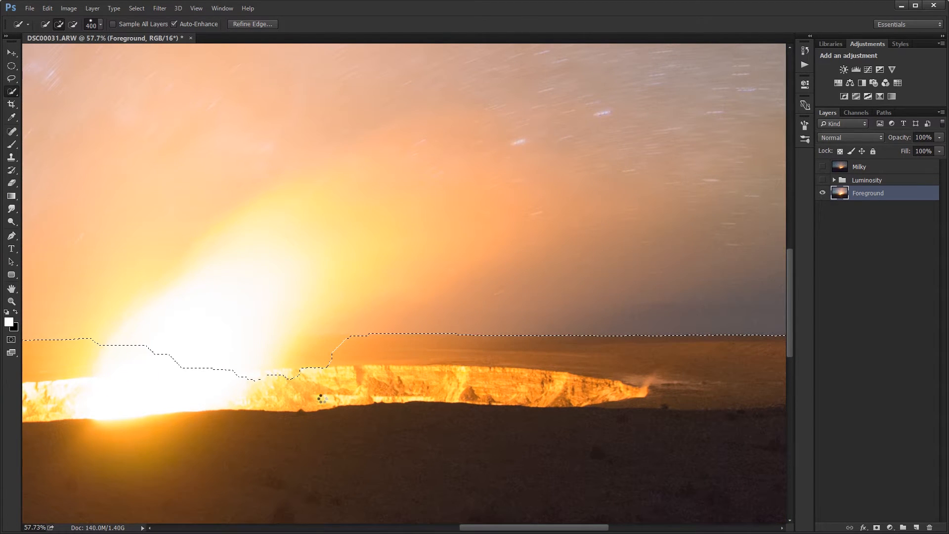
left_click(323, 398)
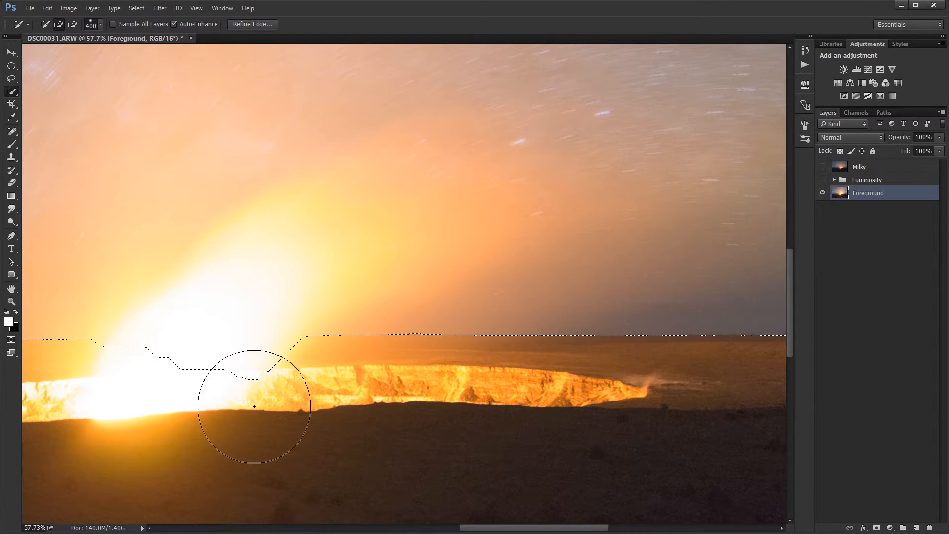
Step: Examine the selection edge along the whole horizon and the land below it at close range
left_click_drag(565, 414, 101, 380)
scroll(338, 342, "up", 5)
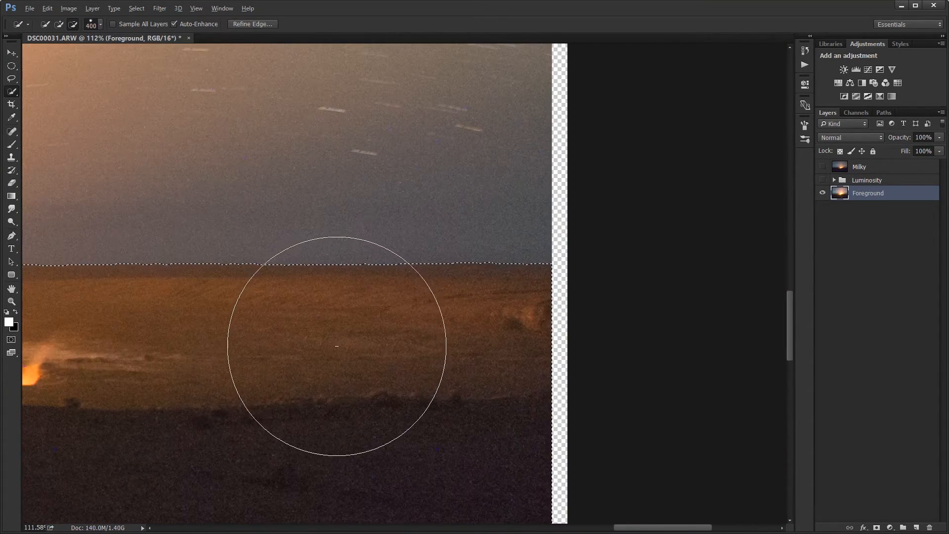
left_click_drag(277, 353, 899, 348)
left_click_drag(313, 349, 801, 341)
left_click_drag(361, 336, 826, 321)
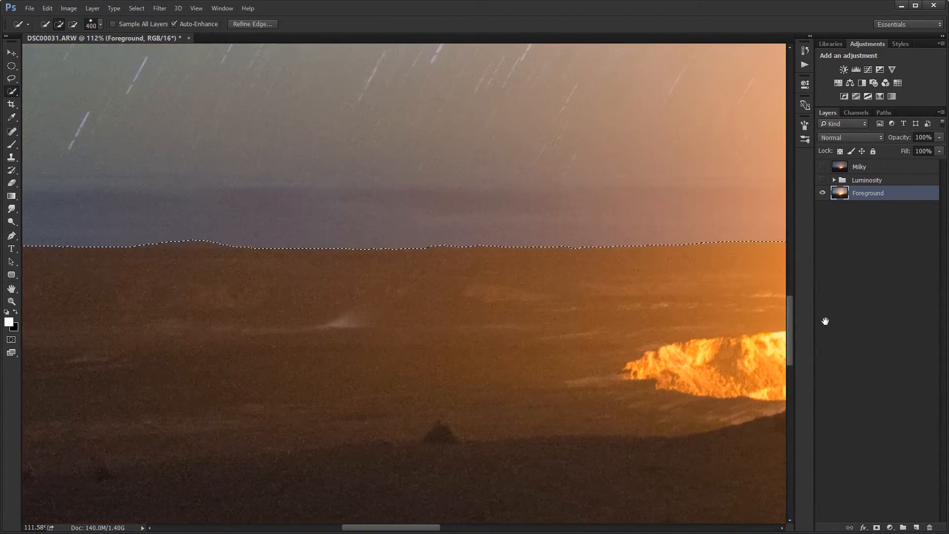
left_click_drag(383, 314, 791, 281)
left_click_drag(322, 322, 814, 311)
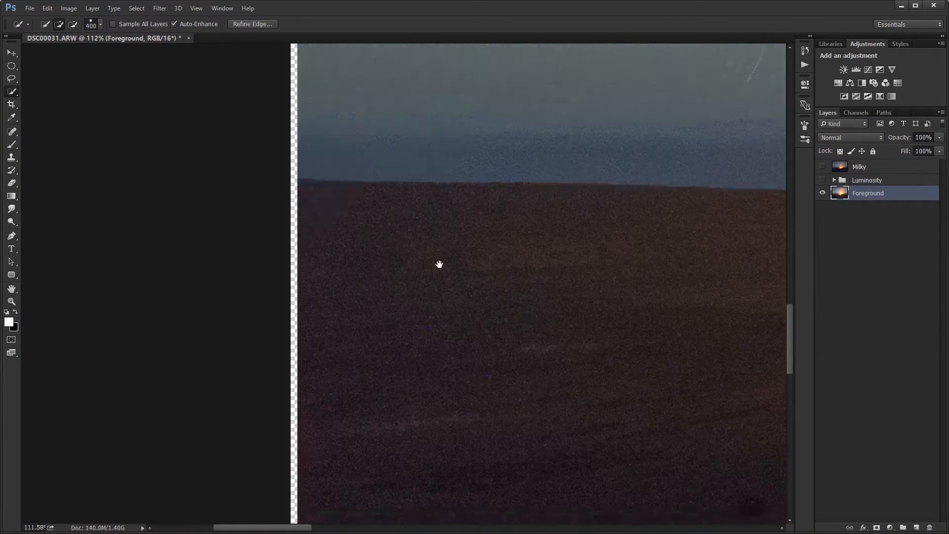
left_click_drag(439, 375, 426, 134)
left_click_drag(574, 449, 12, 198)
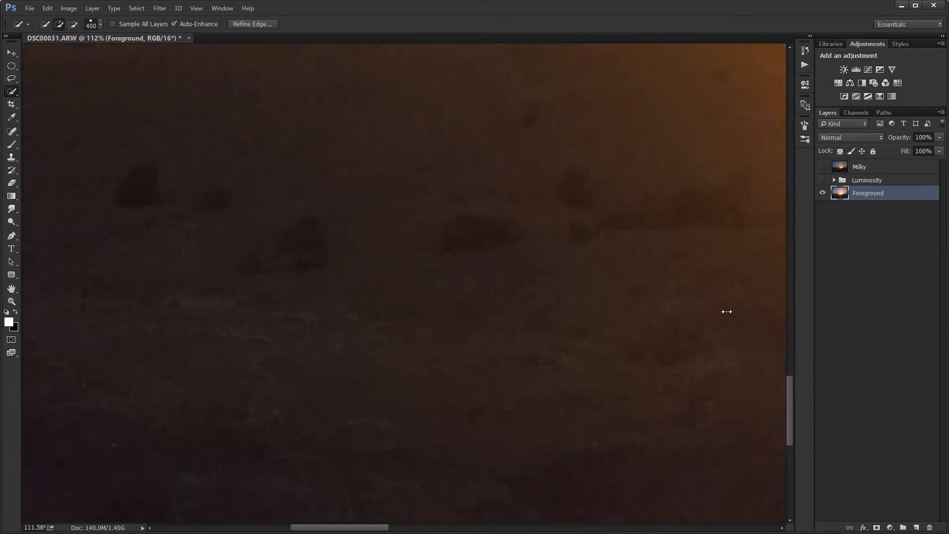
left_click_drag(727, 312, 149, 465)
left_click_drag(197, 230, 569, 431)
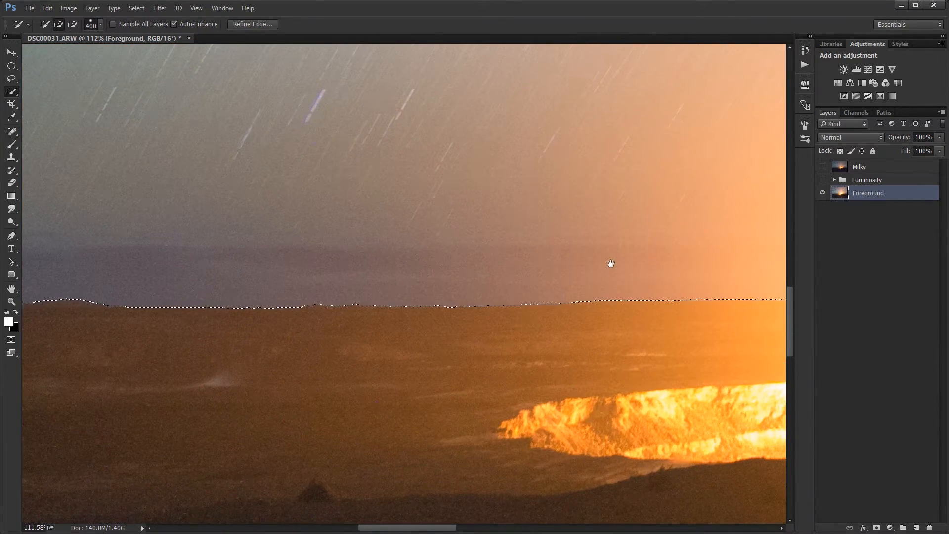
Step: Refine the edge of the land selection with a radius of 0.5 px
left_click(246, 24)
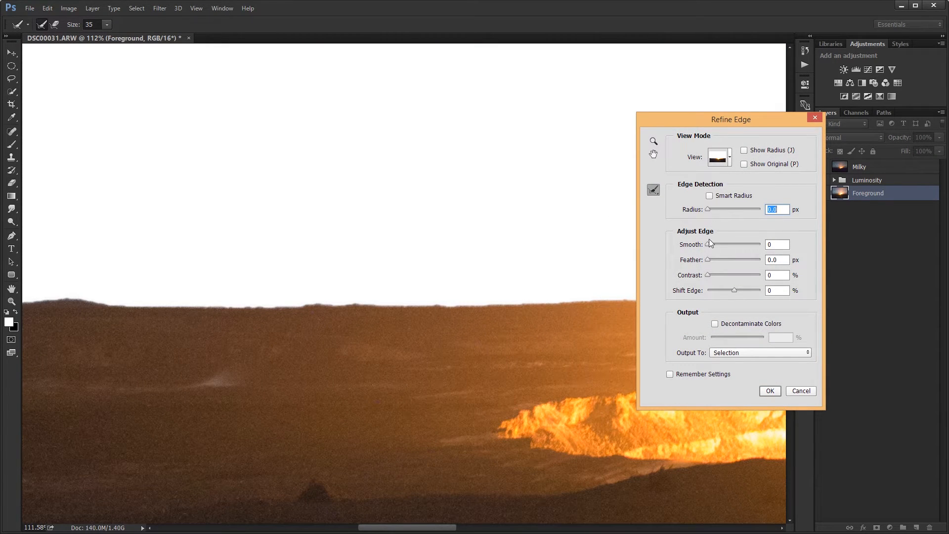
left_click_drag(717, 121, 781, 190)
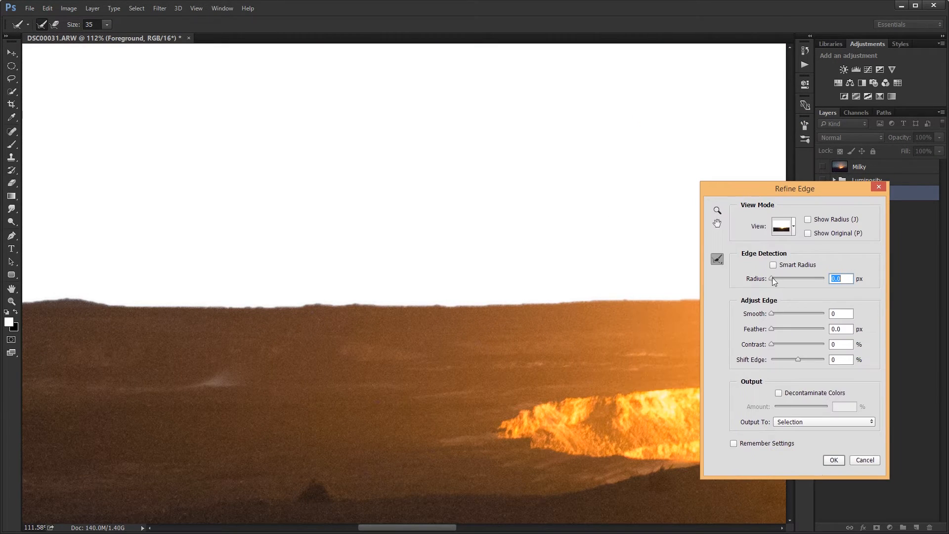
left_click_drag(772, 279, 773, 278)
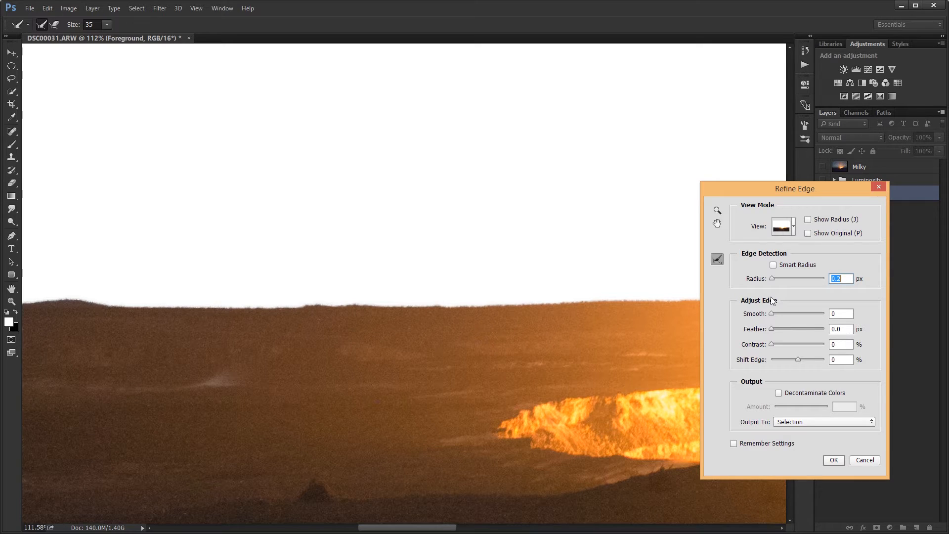
left_click_drag(771, 313, 773, 314)
left_click_drag(844, 279, 810, 272)
type(".5")
left_click(835, 460)
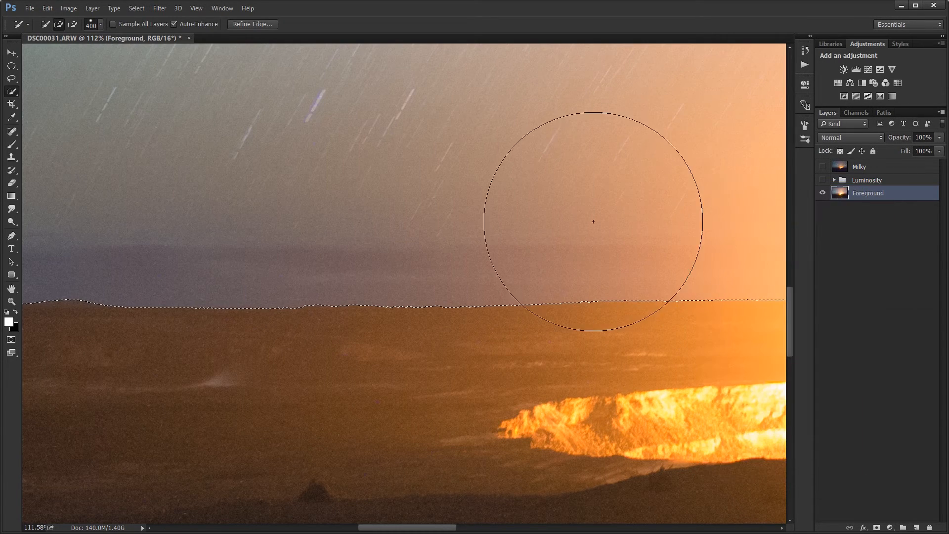
Step: Show the Milky layer with the land selection over it, and invert the selection to cover the sky
left_click_drag(531, 314, 318, 282)
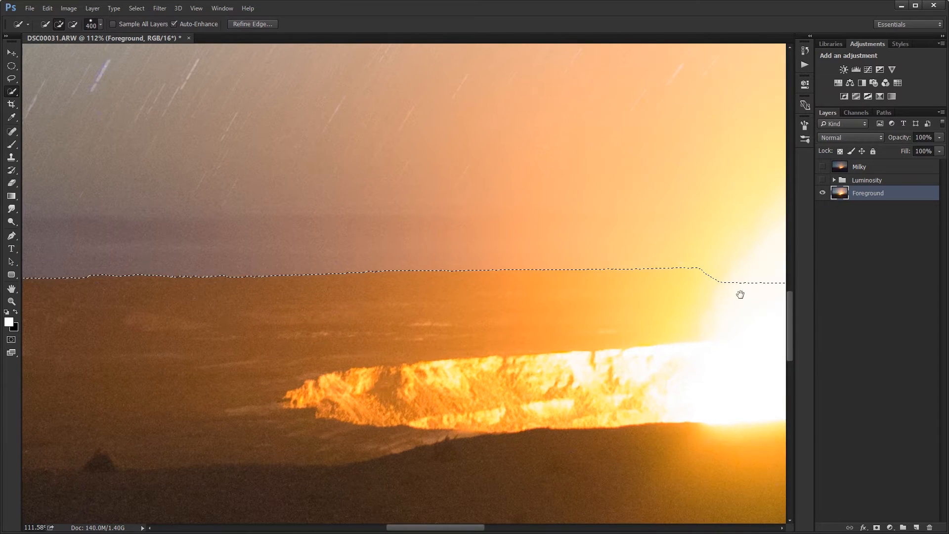
left_click_drag(740, 295, 108, 282)
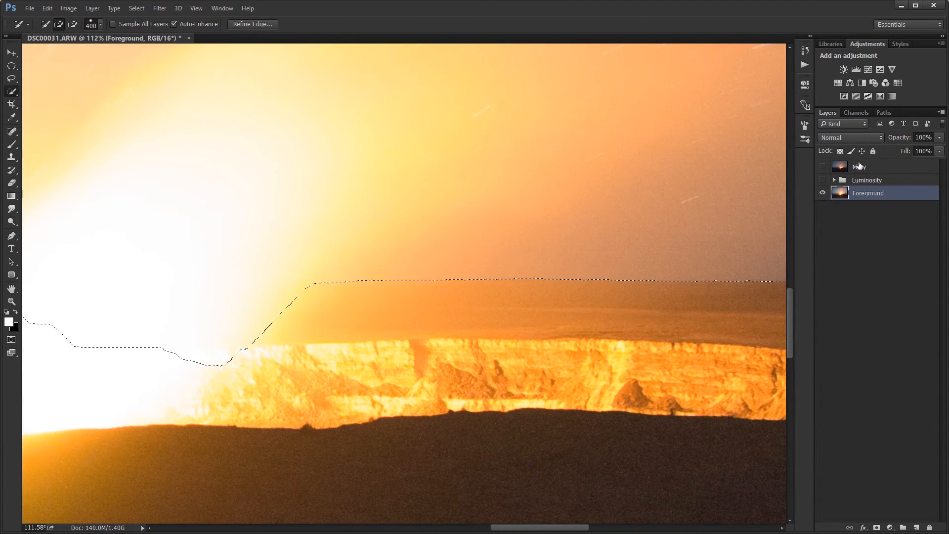
left_click(840, 167)
left_click(823, 167)
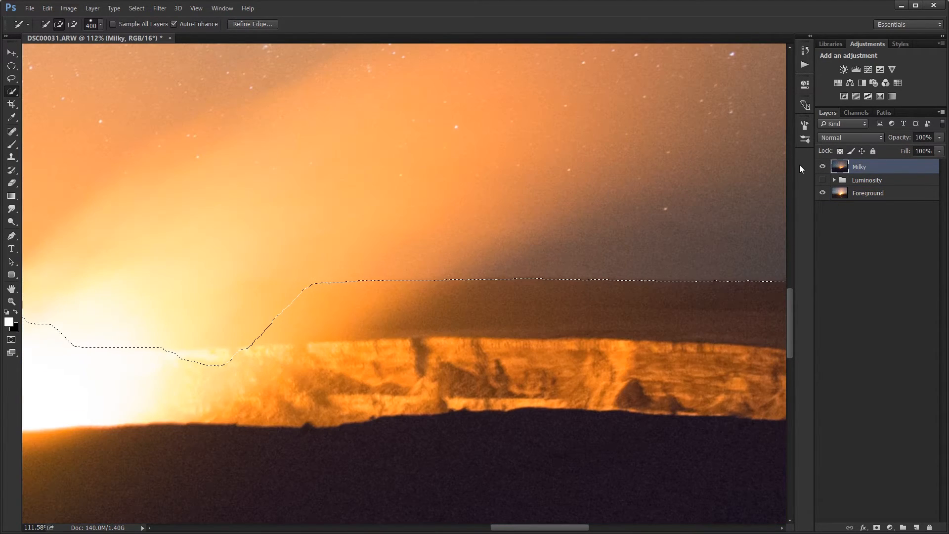
key("ctrl+0")
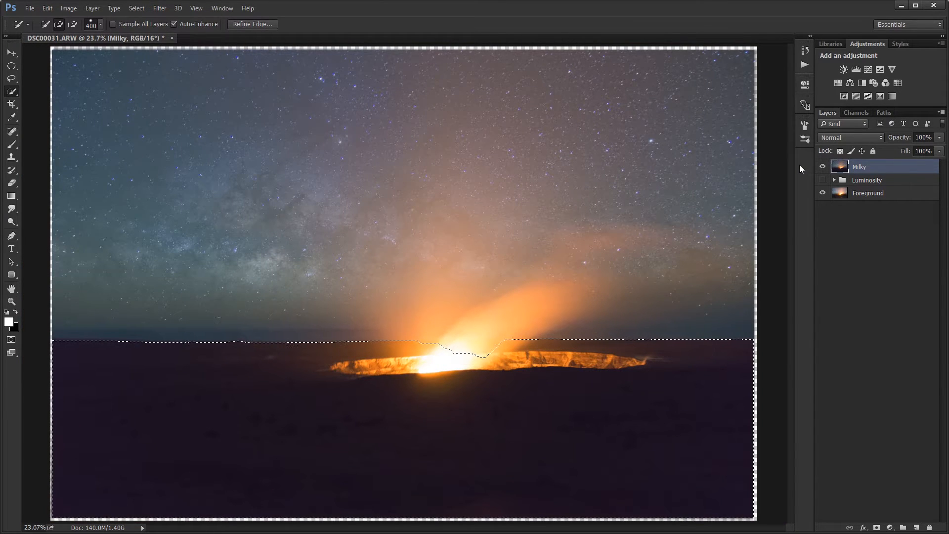
scroll(331, 383, "up", 3)
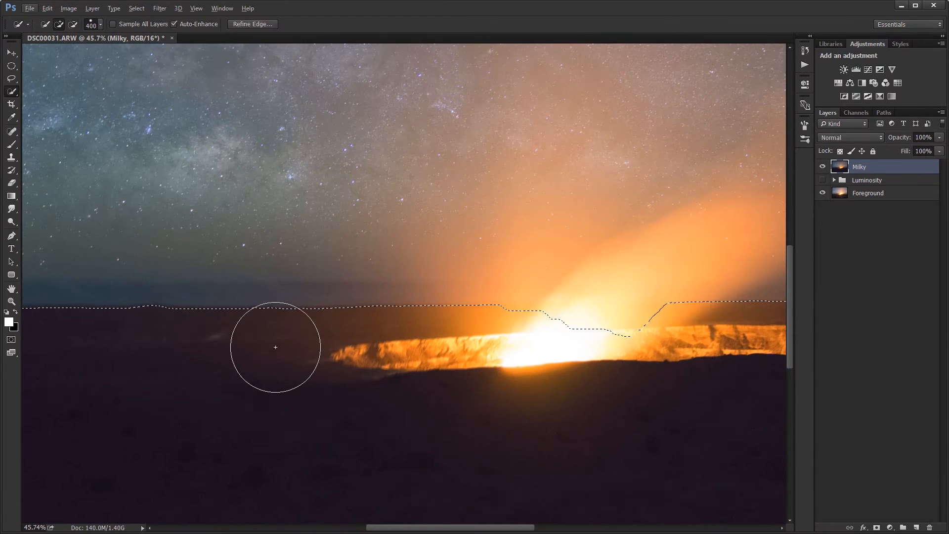
left_click_drag(275, 347, 333, 366)
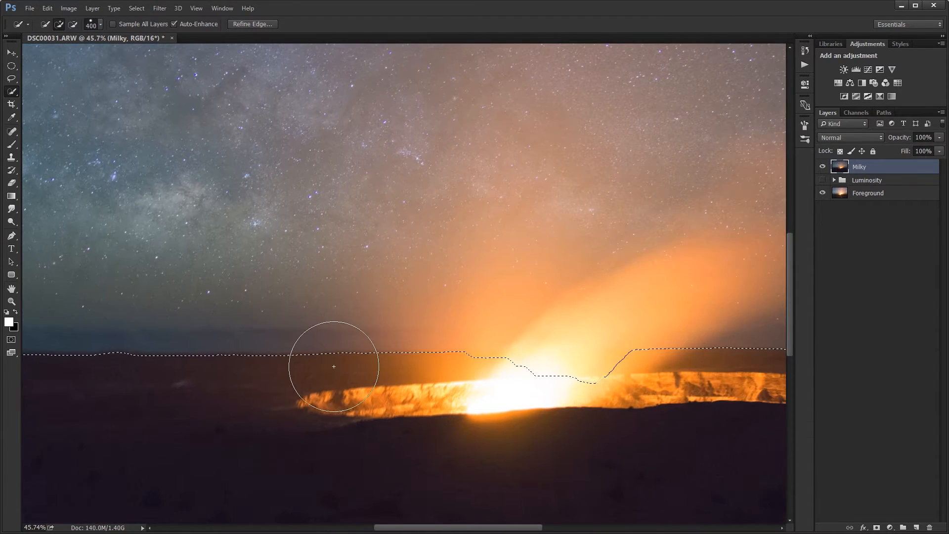
scroll(334, 366, "down", 3)
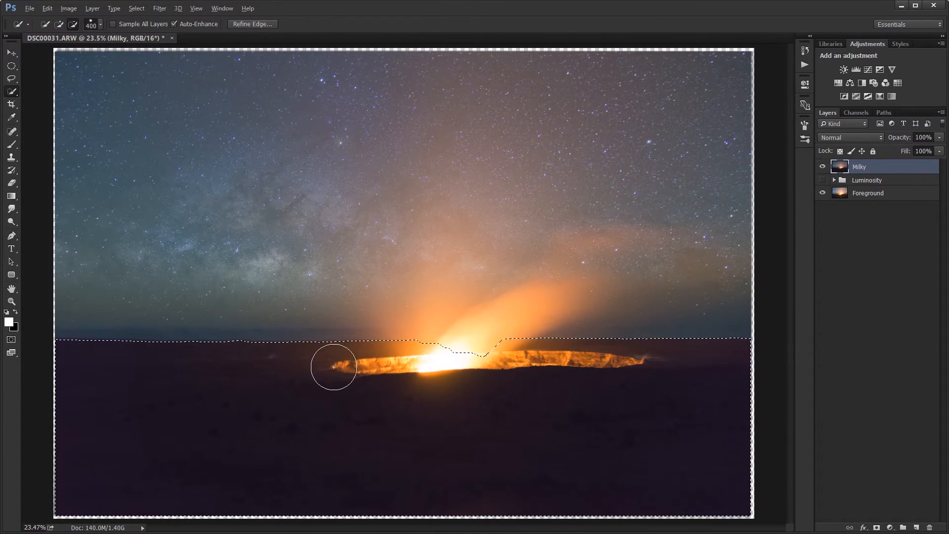
key("alt")
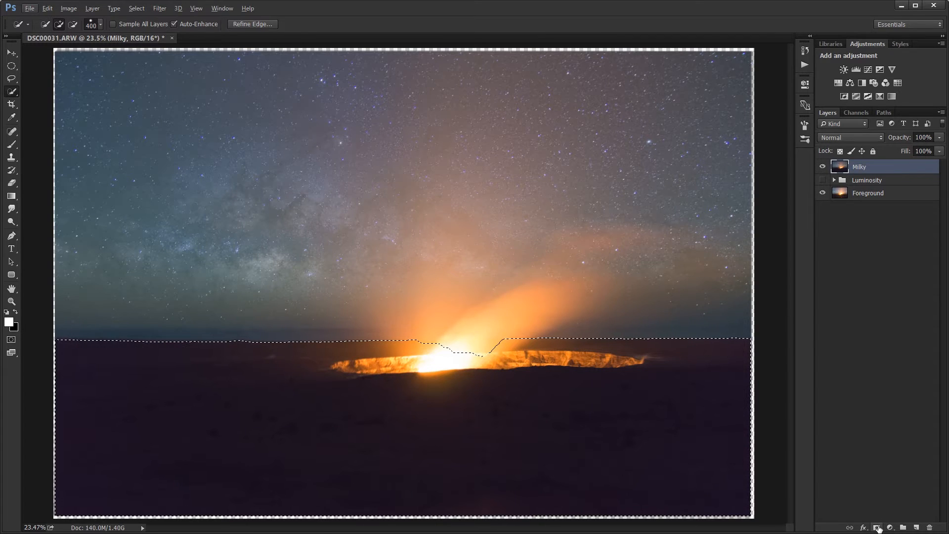
key("ctrl+shift+i")
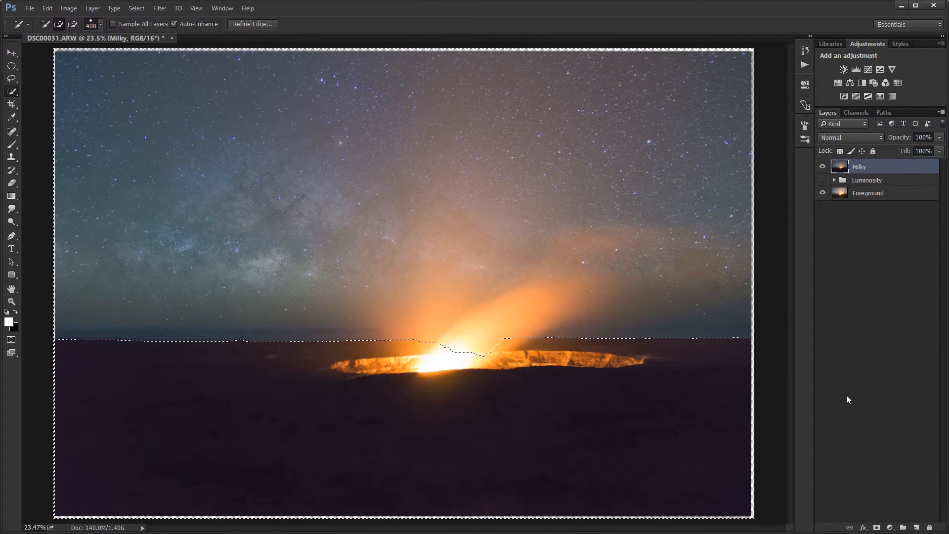
Step: Move the Foreground layer above Milky, add a layer mask from the selection and invert the mask to keep only the land
left_click(856, 196)
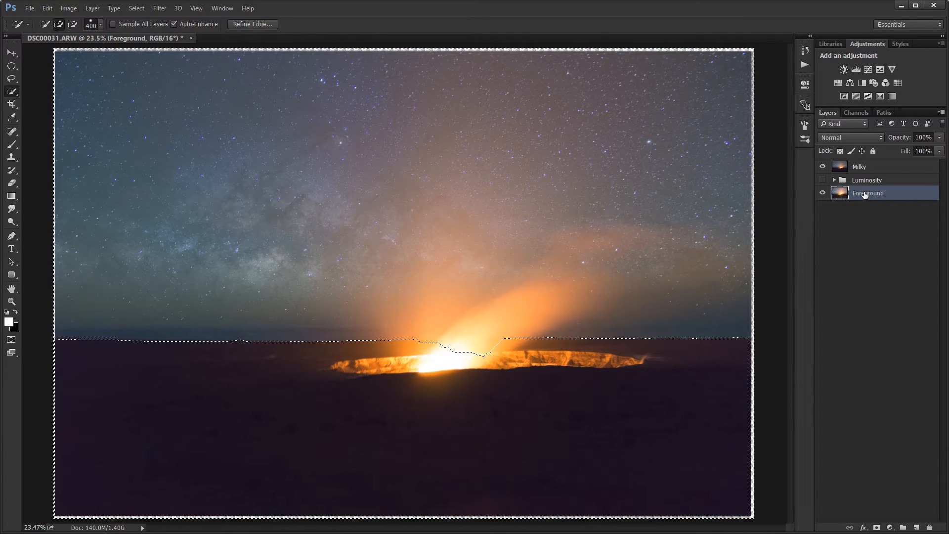
left_click_drag(865, 196, 862, 162)
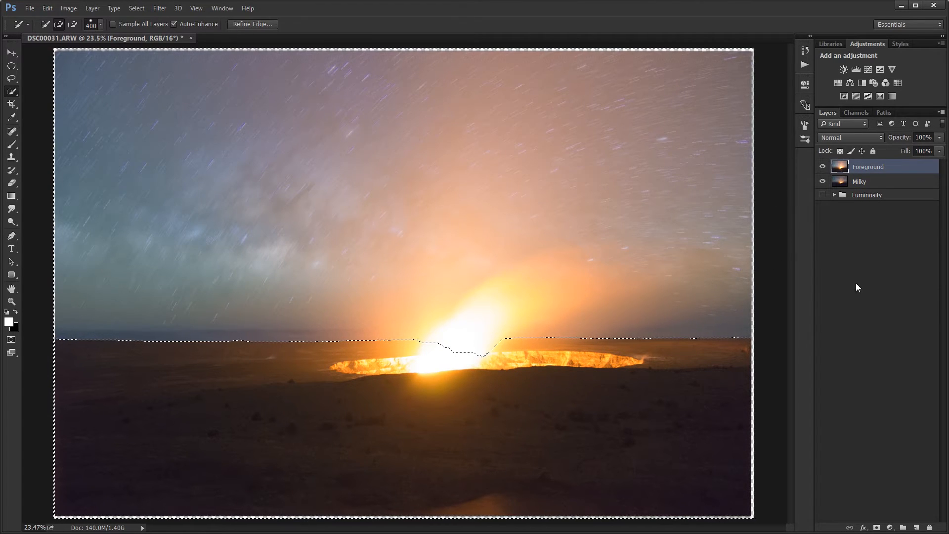
left_click(877, 528)
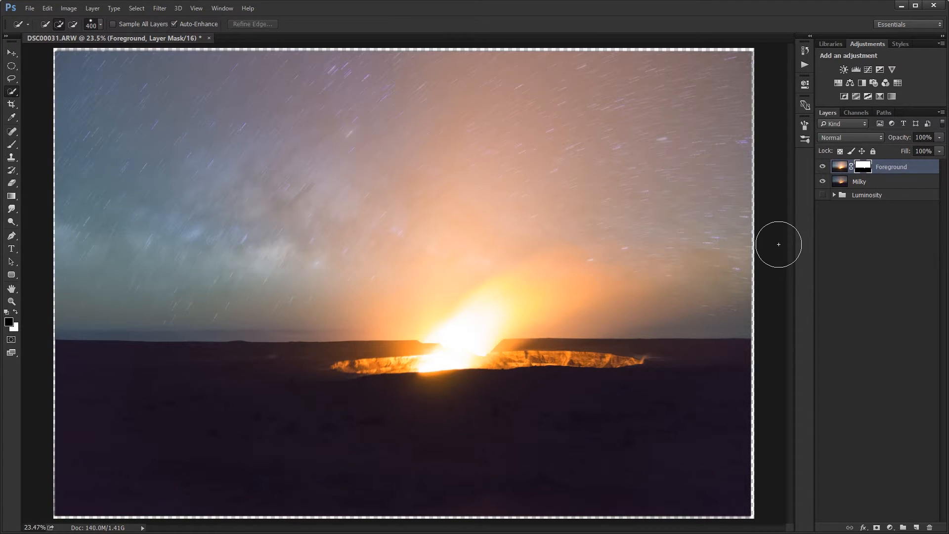
key("ctrl+i")
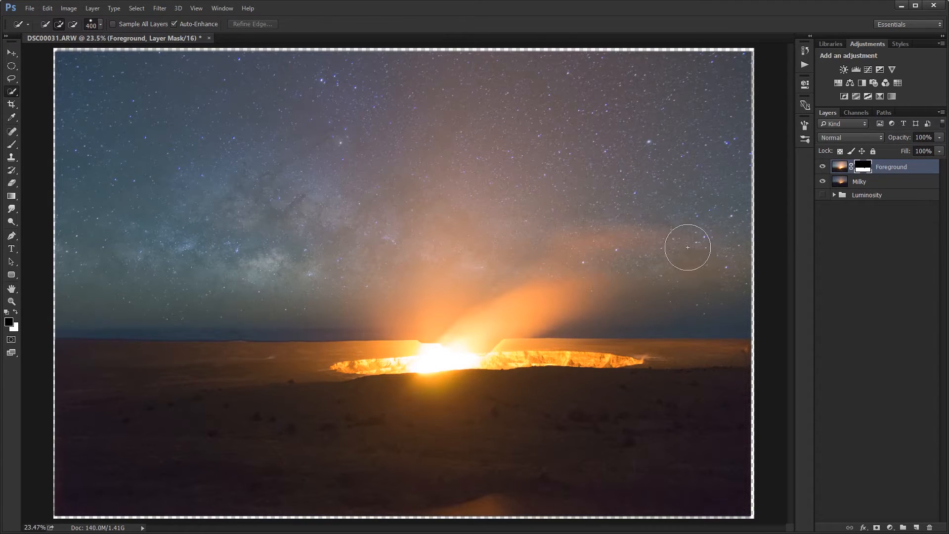
Step: Examine the blend along the horizon and around the crater, and hide the Foreground layer to compare the horizon edge
scroll(277, 343, "up", 5)
left_click_drag(277, 343, 231, 292)
left_click_drag(559, 301, 773, 322)
scroll(470, 299, "up", 4)
scroll(471, 299, "up", 3)
left_click_drag(112, 292, 627, 287)
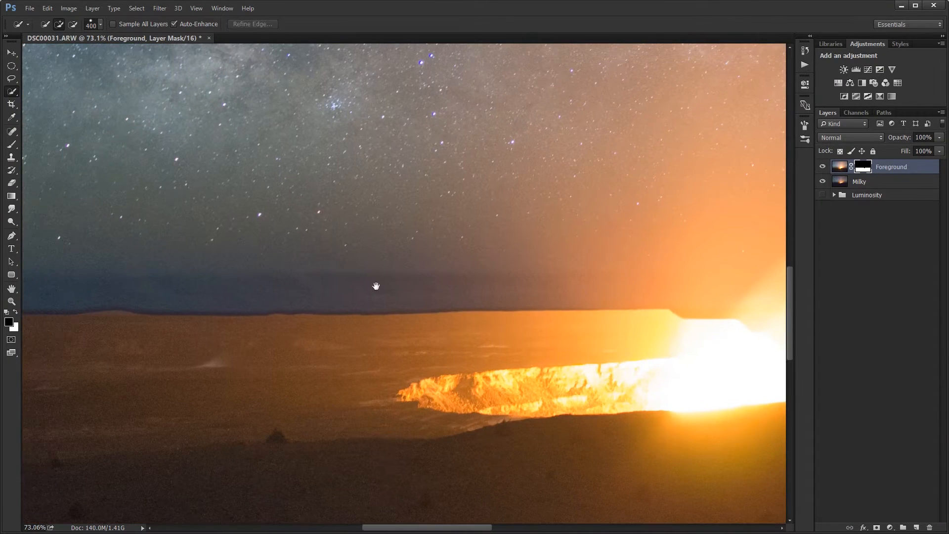
left_click_drag(131, 264, 636, 251)
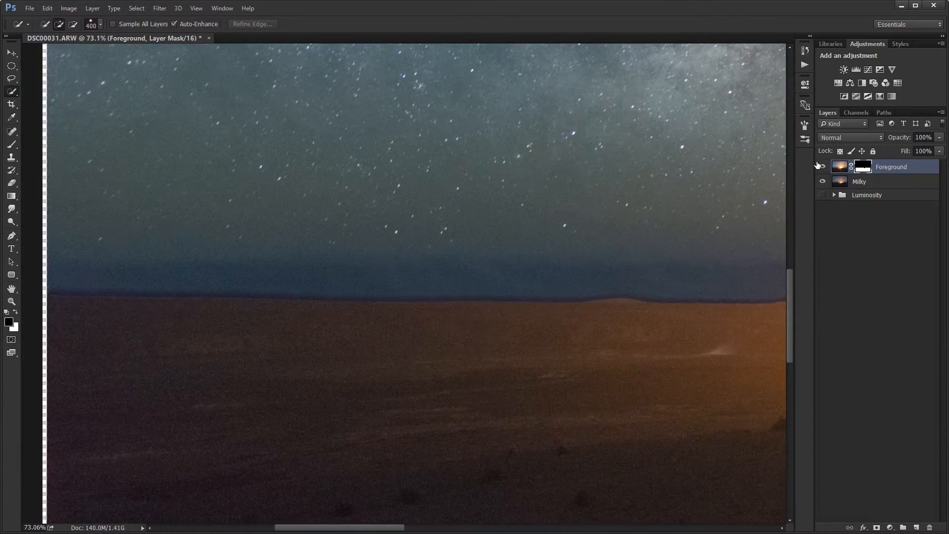
left_click(822, 167)
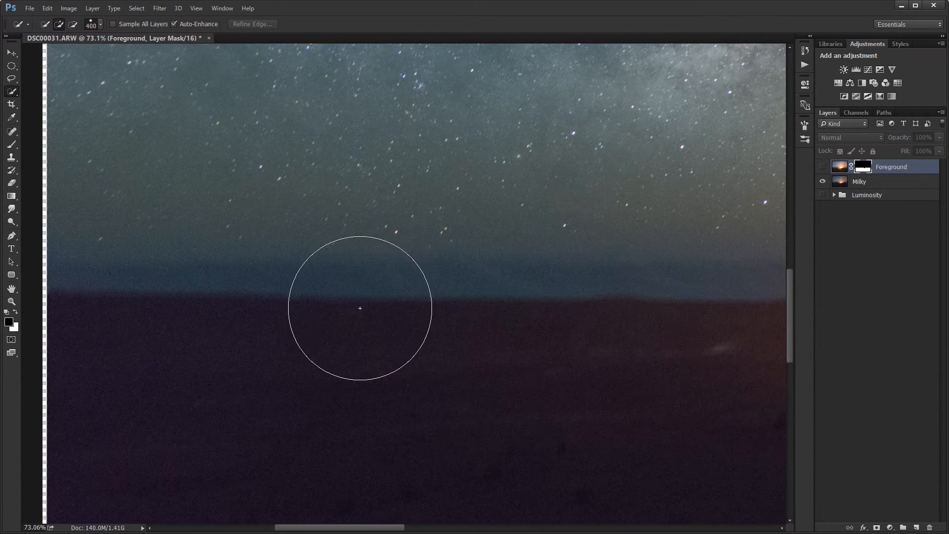
Step: Show the Foreground layer again, and invert its mask and back to compare both layers along the horizon
key("b")
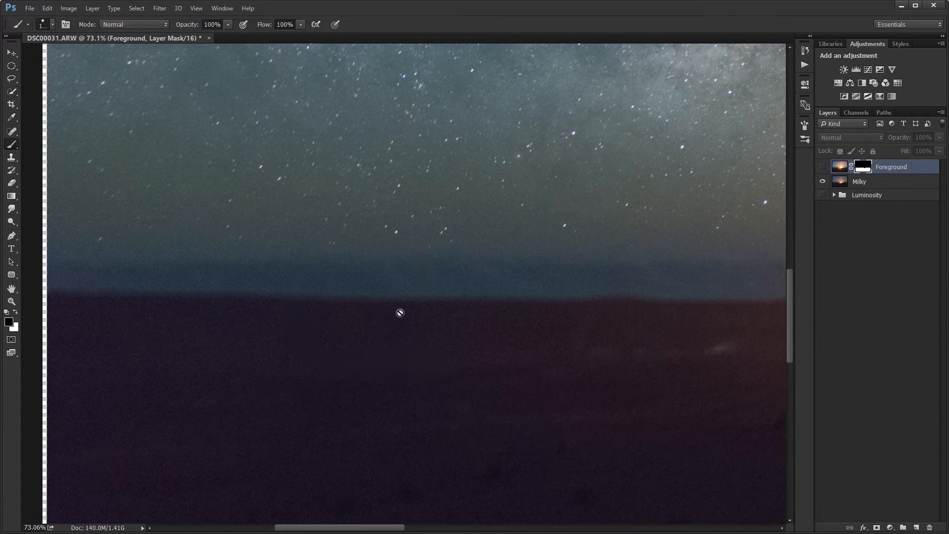
left_click(823, 167)
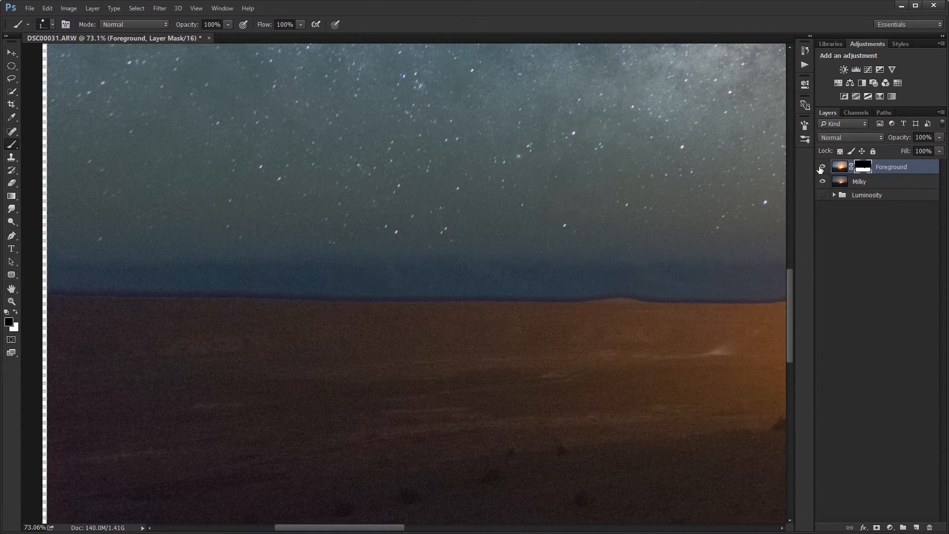
key("ctrl+i")
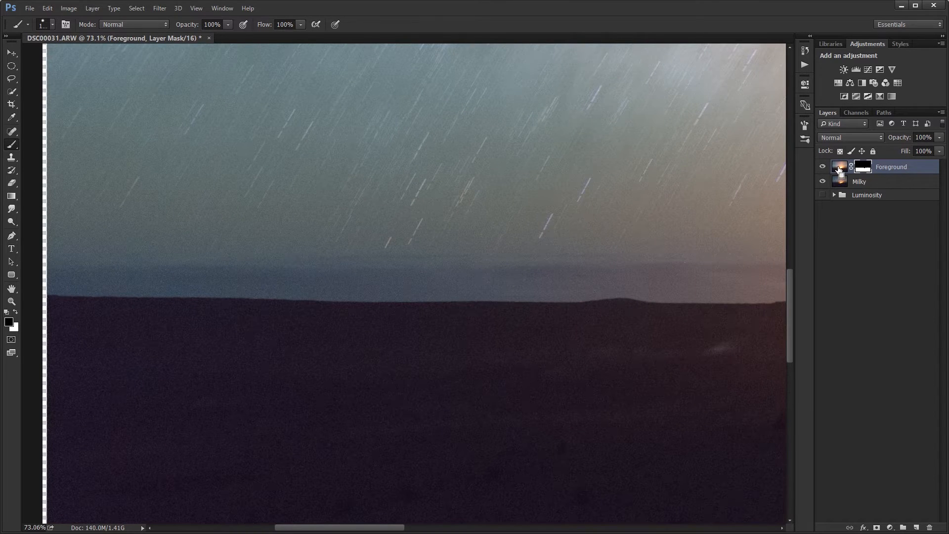
key("ctrl+i")
Step: Move the Foreground layer with its mask slightly upward so its land covers the dark edge along the horizon
left_click(839, 170)
key("x")
key("v")
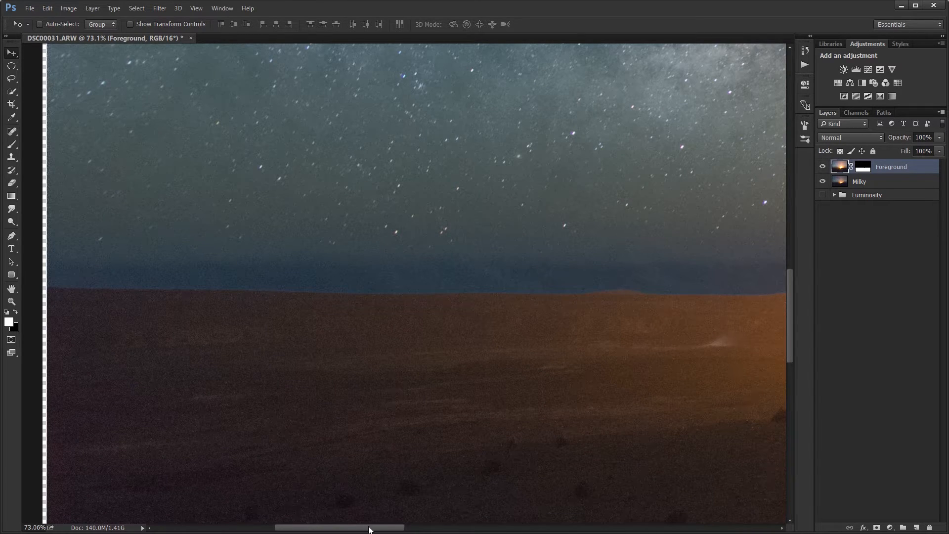
left_click_drag(371, 527, 578, 522)
key("ctrl+0")
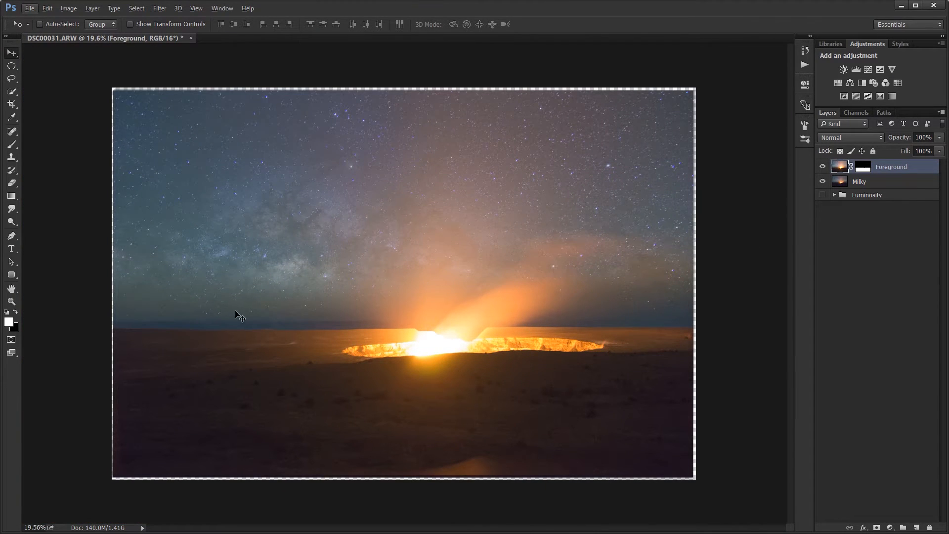
Step: Compare the whole image with the Foreground layer hidden and shown to judge the land blend
left_click(823, 169)
left_click(823, 168)
left_click(823, 169)
left_click(822, 169)
left_click(823, 168)
left_click(823, 168)
left_click(823, 168)
left_click(823, 168)
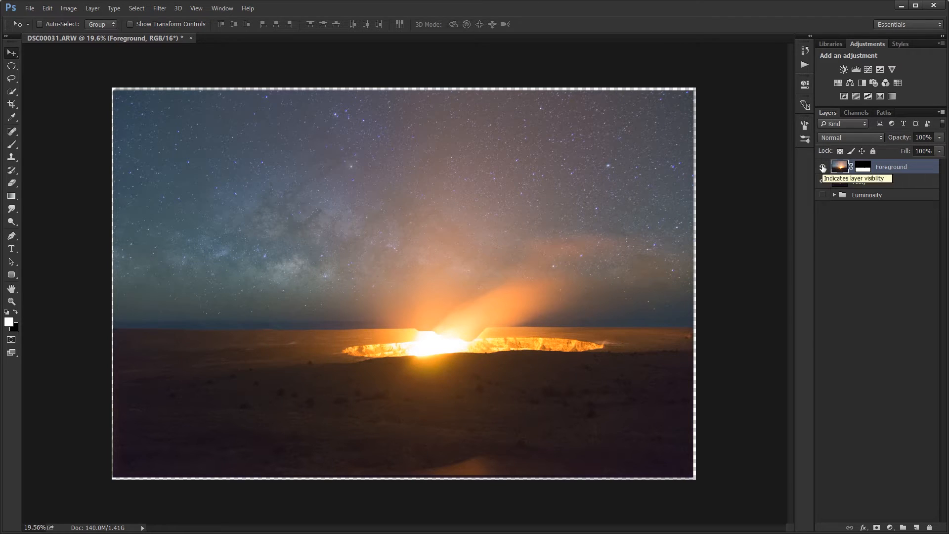
left_click(823, 168)
left_click(823, 168)
left_click(823, 168)
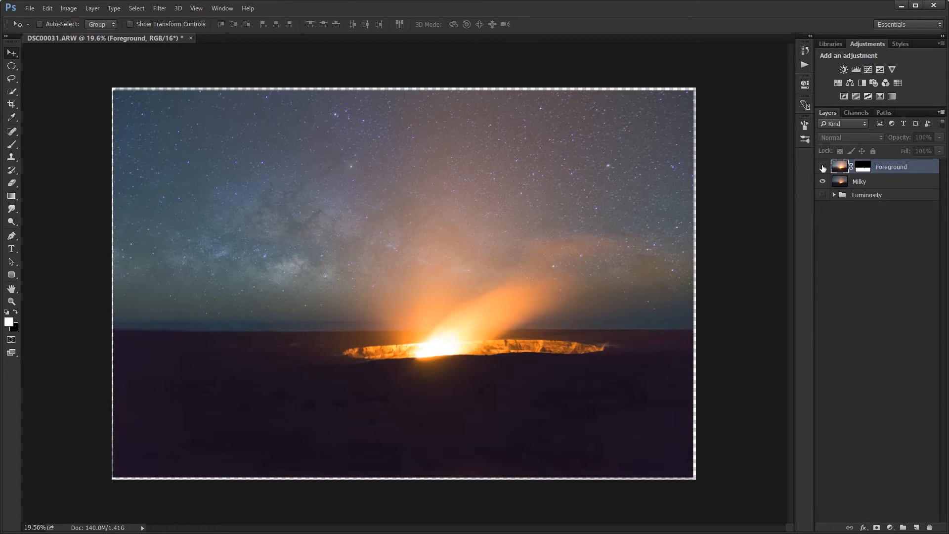
left_click(823, 168)
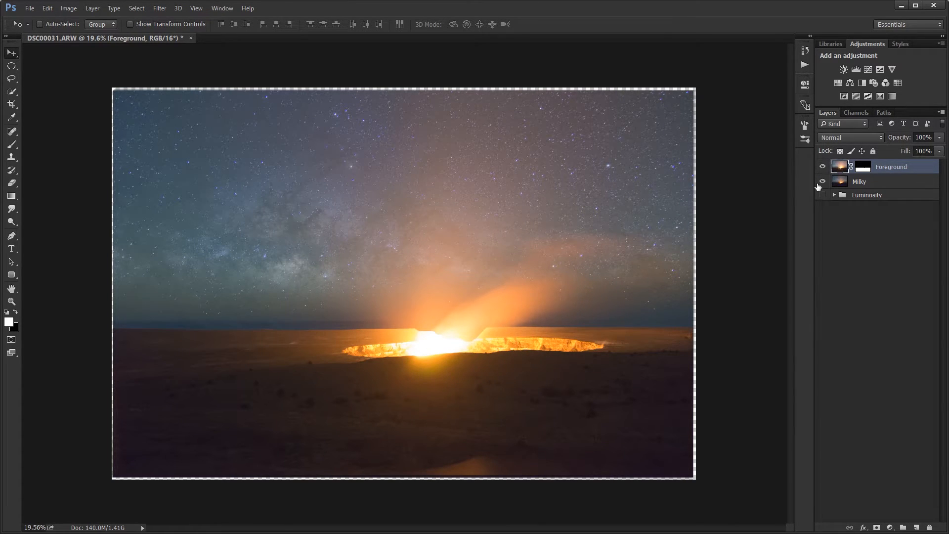
Step: Add a Curves adjustment layer directly above the Milky layer and activate its on-image adjustment tool
scroll(144, 278, "up", 3)
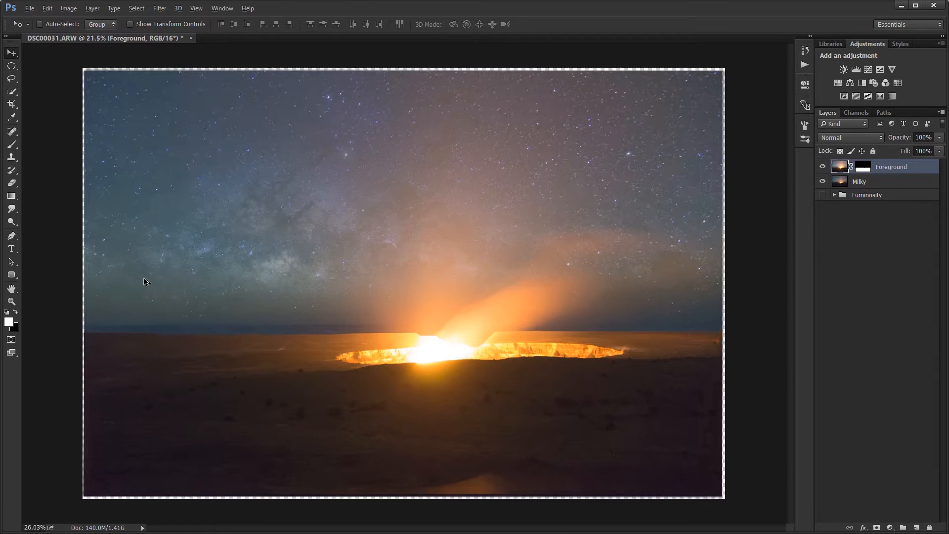
scroll(198, 278, "up", 2)
left_click_drag(302, 278, 377, 290)
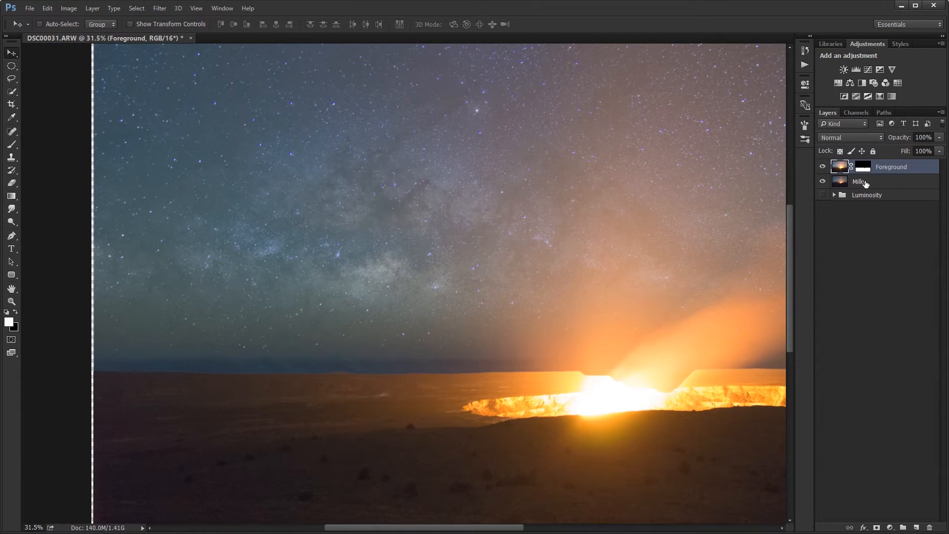
left_click(859, 184)
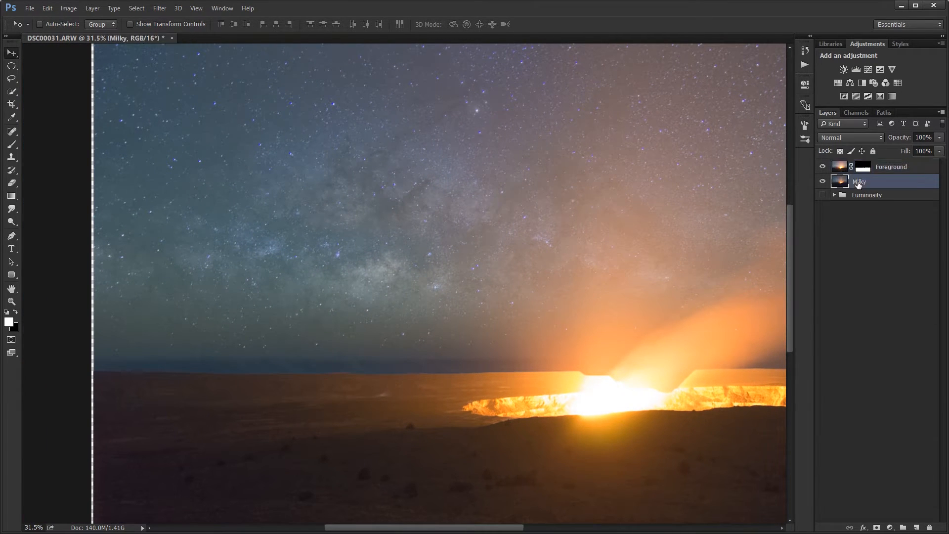
left_click_drag(482, 229, 453, 255)
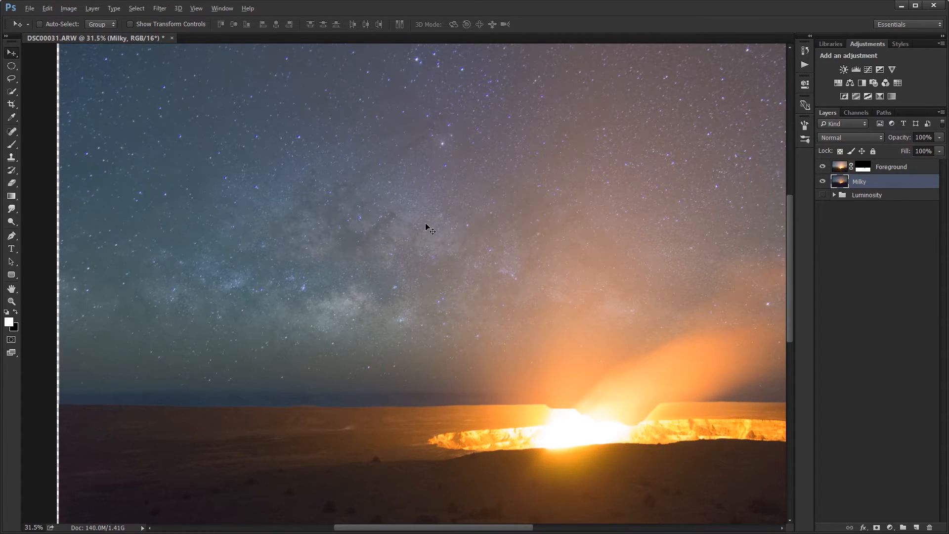
key("ctrl+0")
scroll(428, 228, "up", 1)
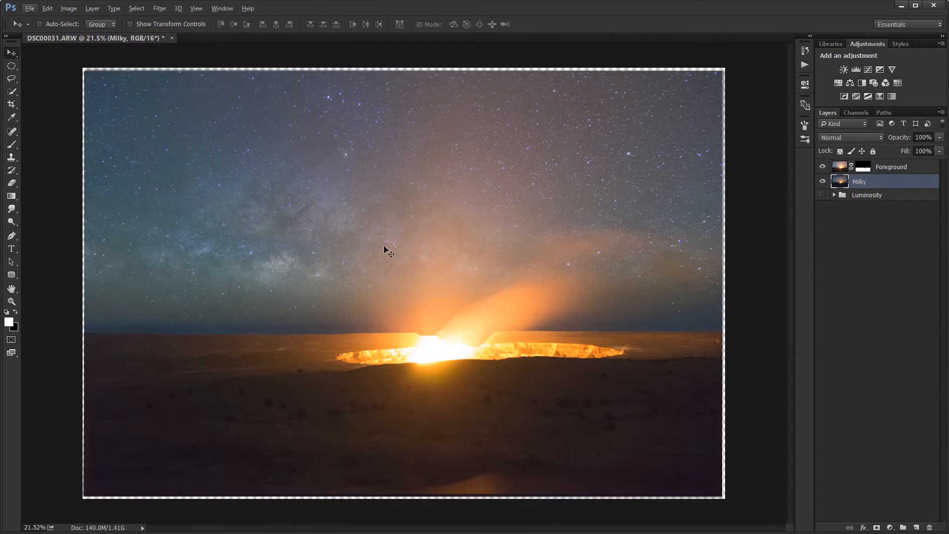
left_click(869, 71)
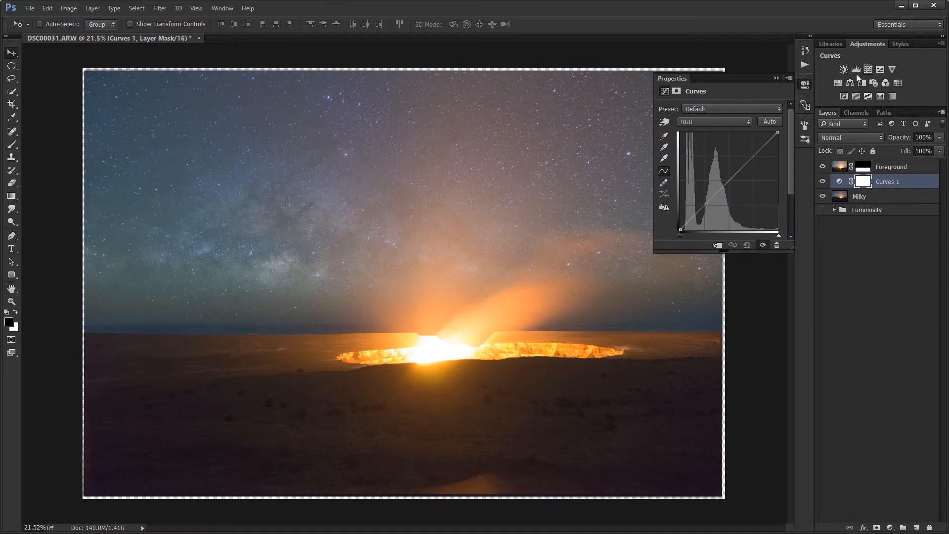
left_click(661, 123)
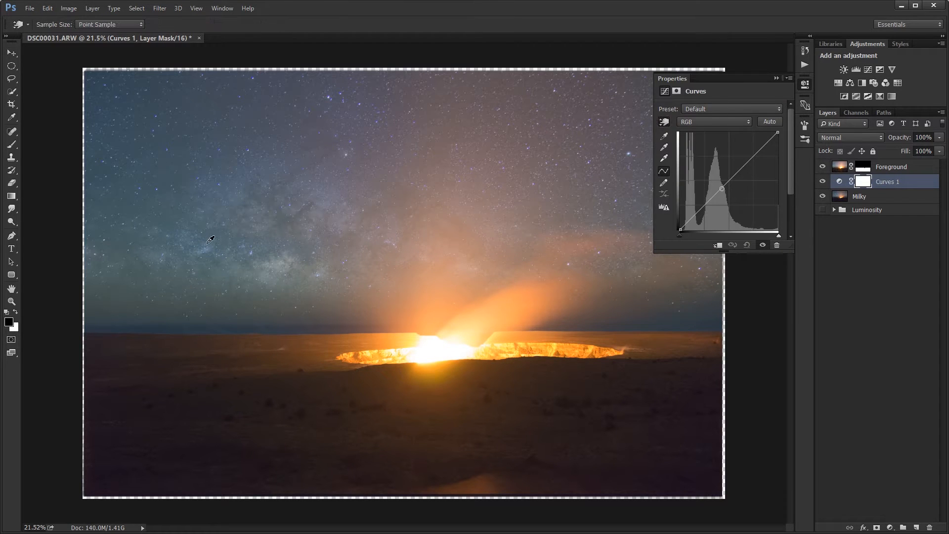
Step: Raise the curve from the bright Milky Way core and lower it from the dark dust area to add sky contrast
scroll(212, 240, "up", 3)
left_click_drag(298, 254, 396, 263)
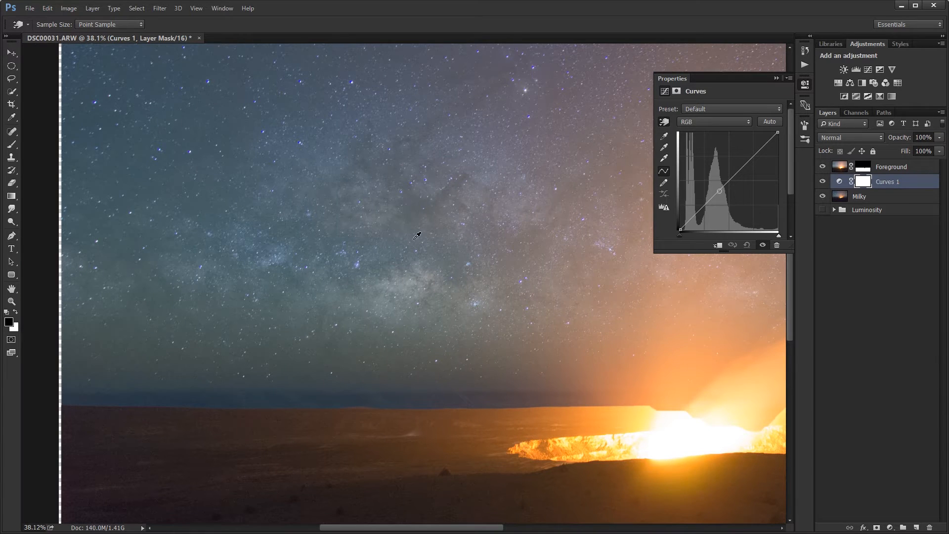
scroll(414, 252, "up", 3)
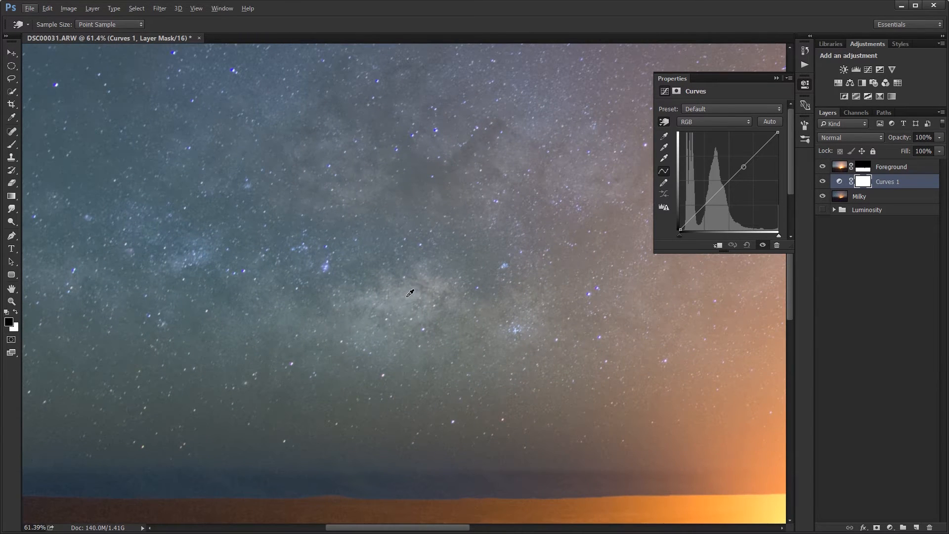
left_click_drag(409, 291, 411, 286)
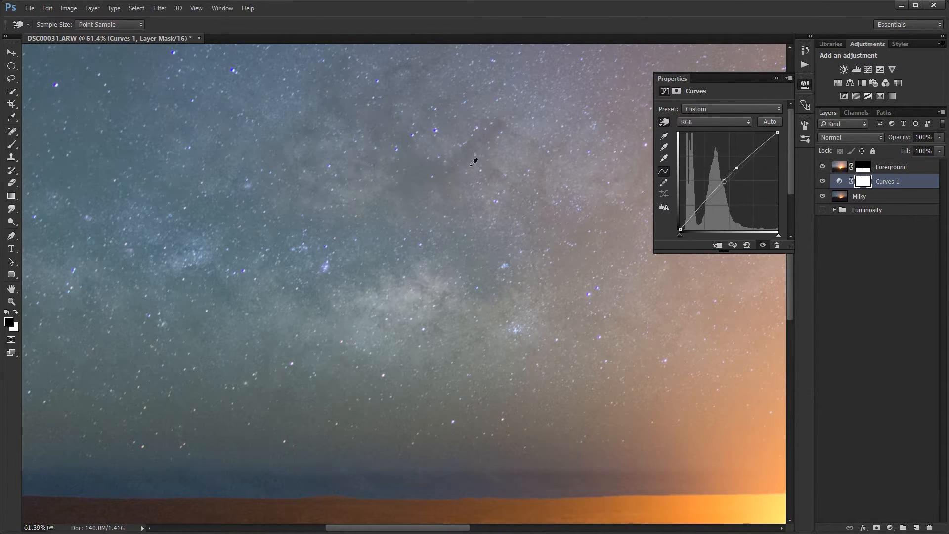
left_click_drag(426, 173, 425, 183)
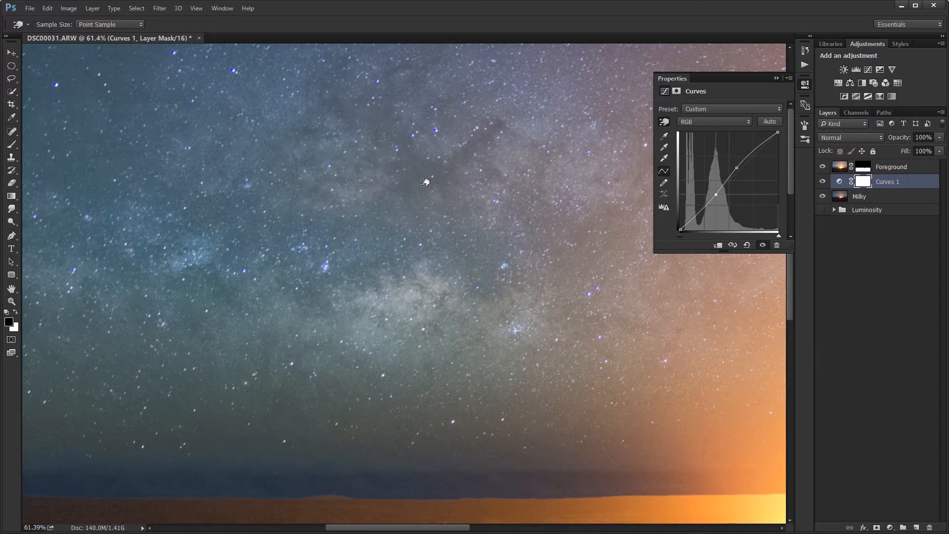
left_click(664, 123)
Step: Compare the full image with the Curves 1 adjustment off and on to judge the added contrast
key("ctrl+0")
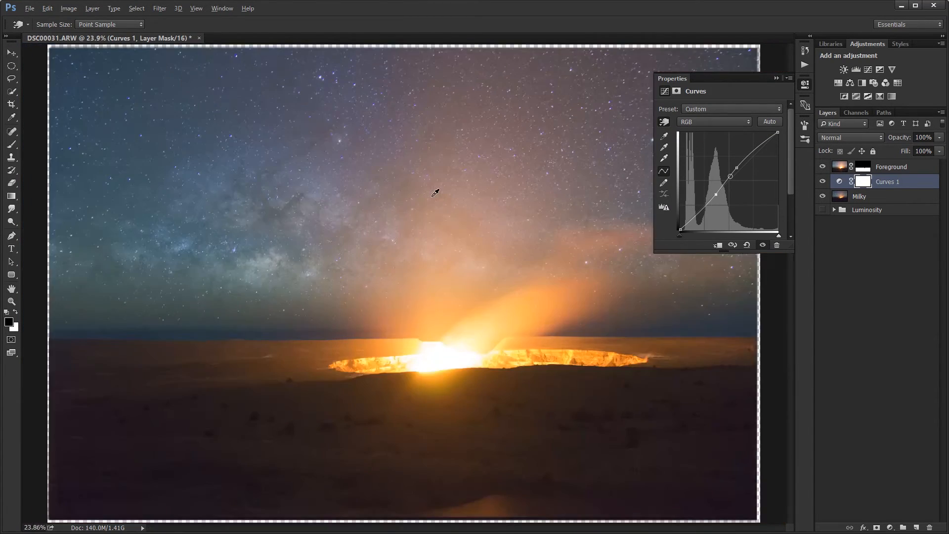
scroll(435, 192, "down", 2)
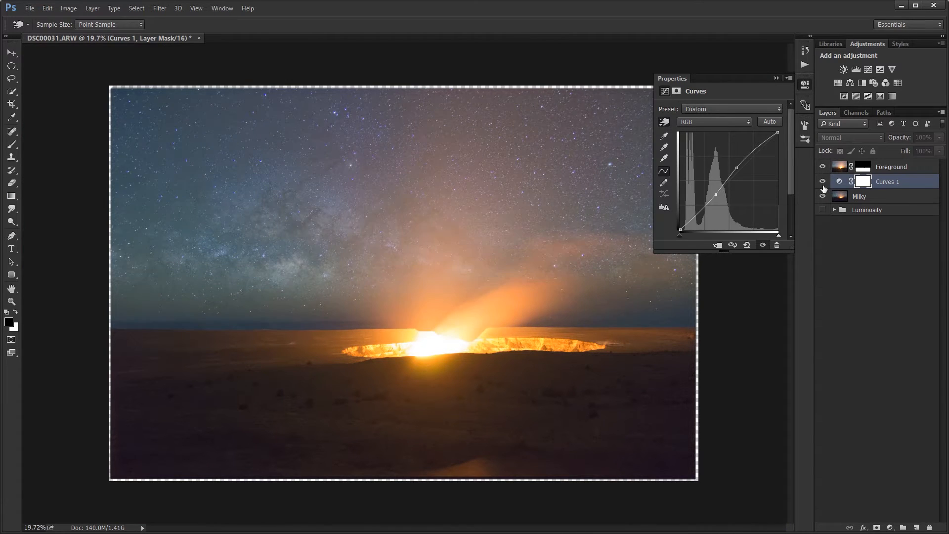
left_click(823, 183)
left_click(824, 183)
left_click(823, 183)
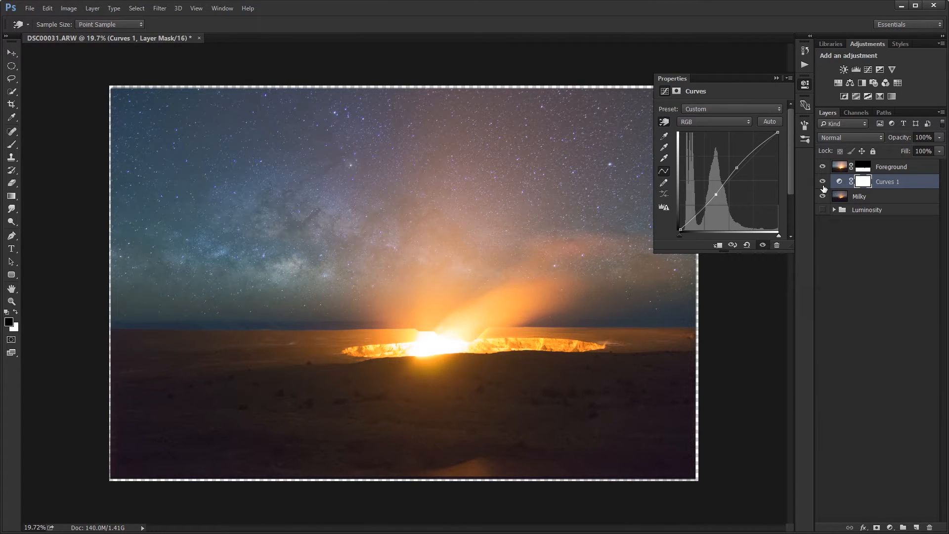
left_click(823, 187)
left_click(823, 187)
left_click(823, 187)
left_click(823, 188)
Step: Pull the lower point of the RGB curve down slightly to deepen the sky's darker tones, and collapse the curve settings
left_click_drag(715, 197, 714, 202)
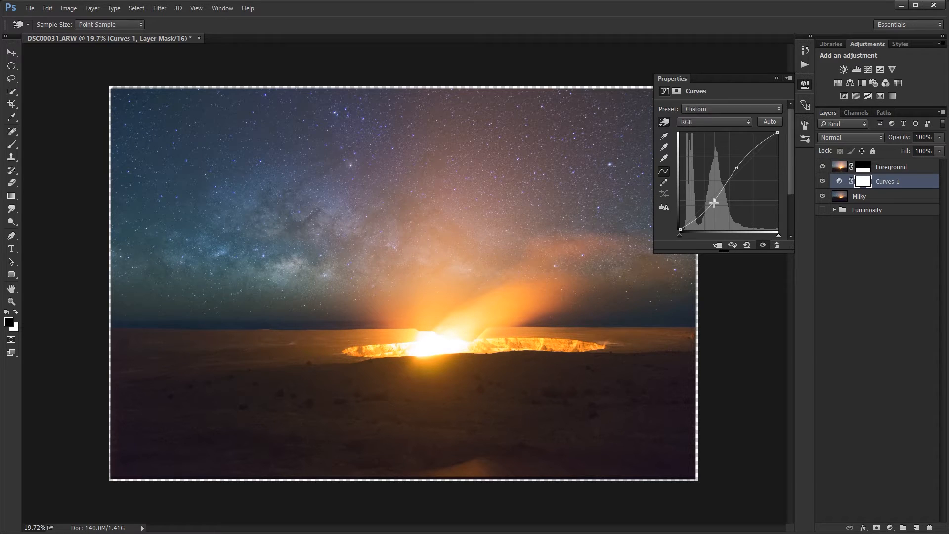
left_click_drag(714, 202, 716, 196)
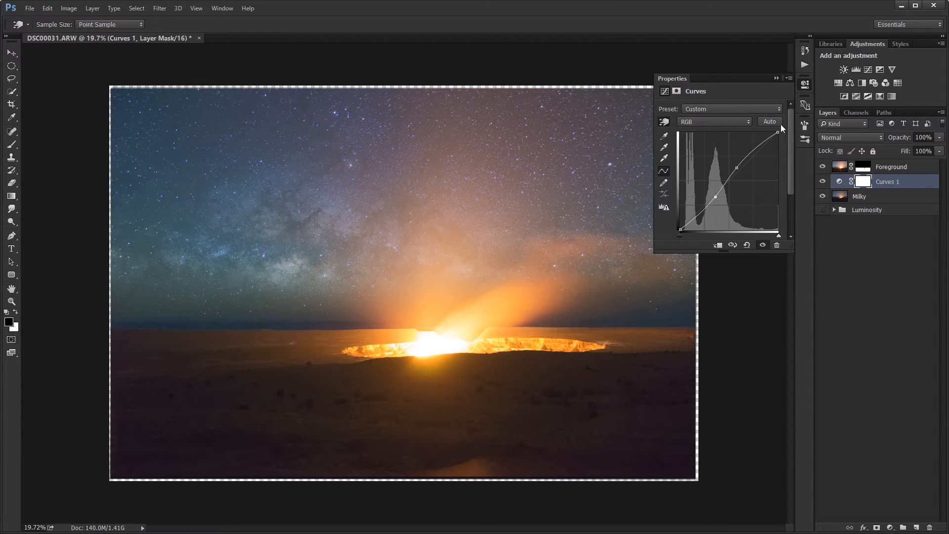
left_click(776, 79)
Step: Review the refined curve's effect on the sky by hiding and showing the Curves 1 layer
left_click(819, 183)
left_click(819, 183)
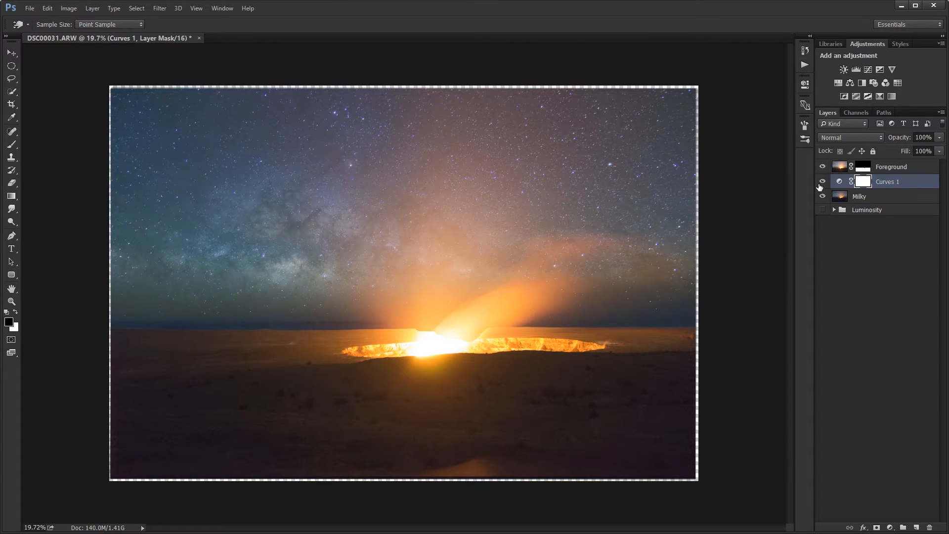
left_click(819, 183)
left_click(819, 183)
left_click(819, 182)
left_click(819, 183)
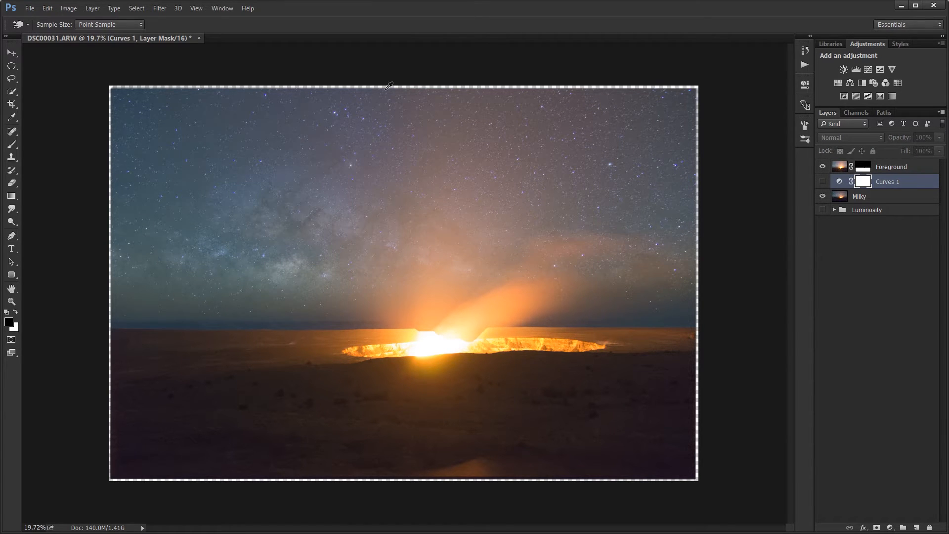
left_click(822, 182)
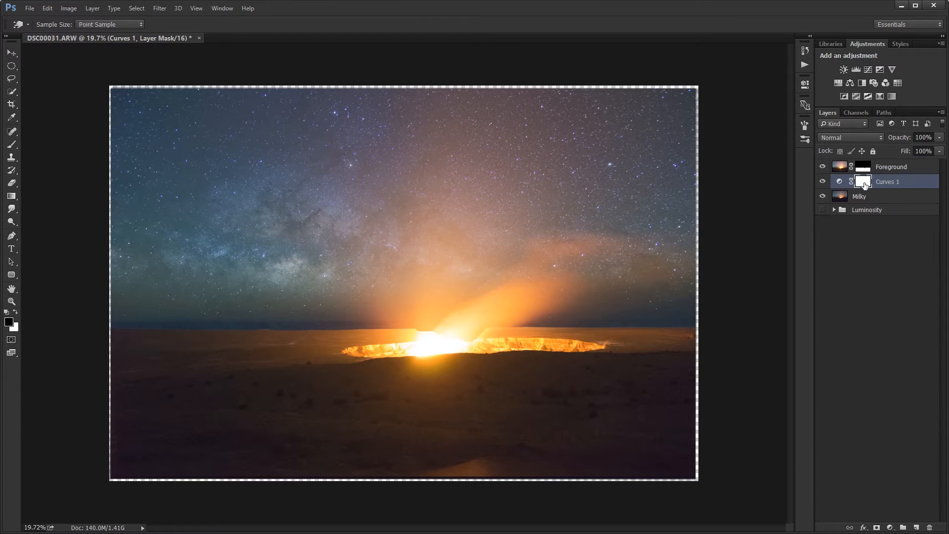
Step: Invert the Curves 1 mask to black and set the brush hardness to 0%
key("ctrl+i")
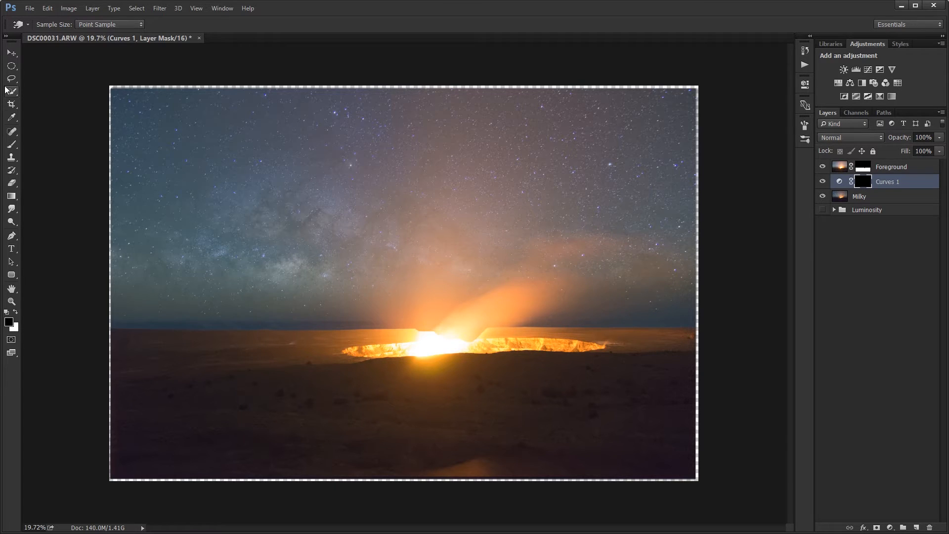
key("b")
right_click(280, 215)
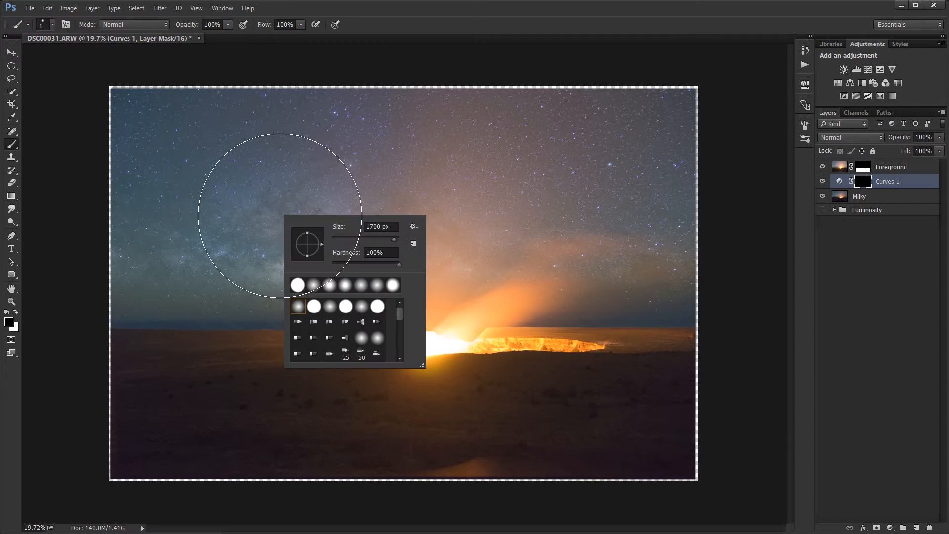
left_click_drag(399, 264, 330, 267)
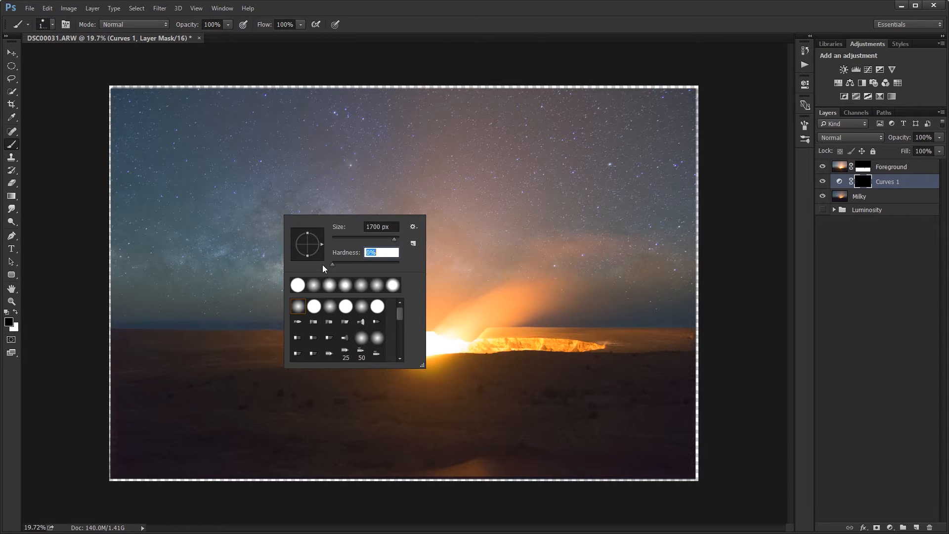
key("Return")
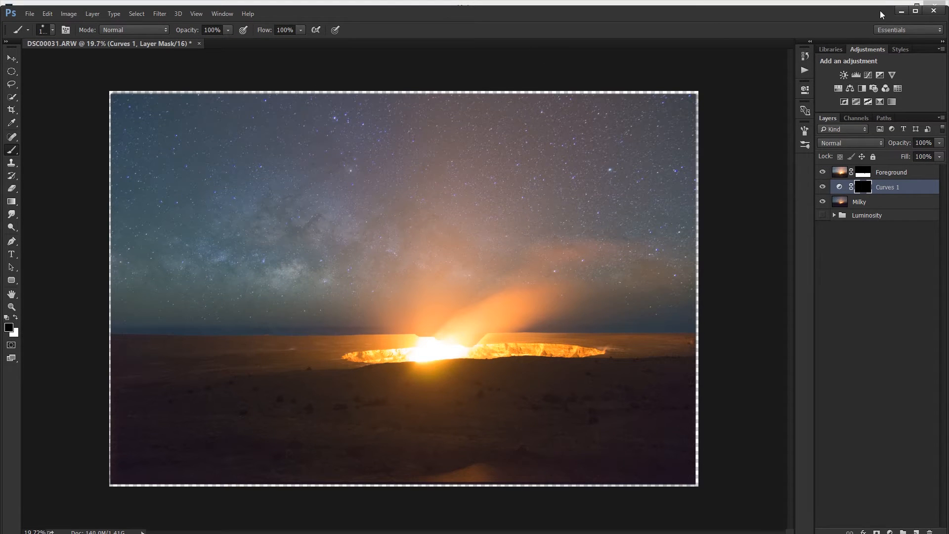
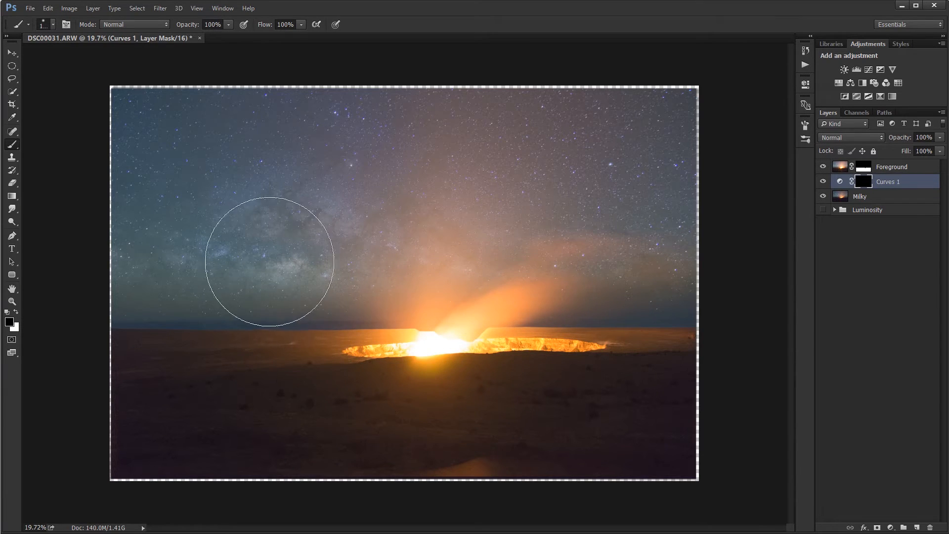
Step: Paint white over the Milky Way core on the Curves 1 mask with a smaller soft brush
scroll(229, 256, "up", 3)
left_click_drag(204, 259, 286, 259)
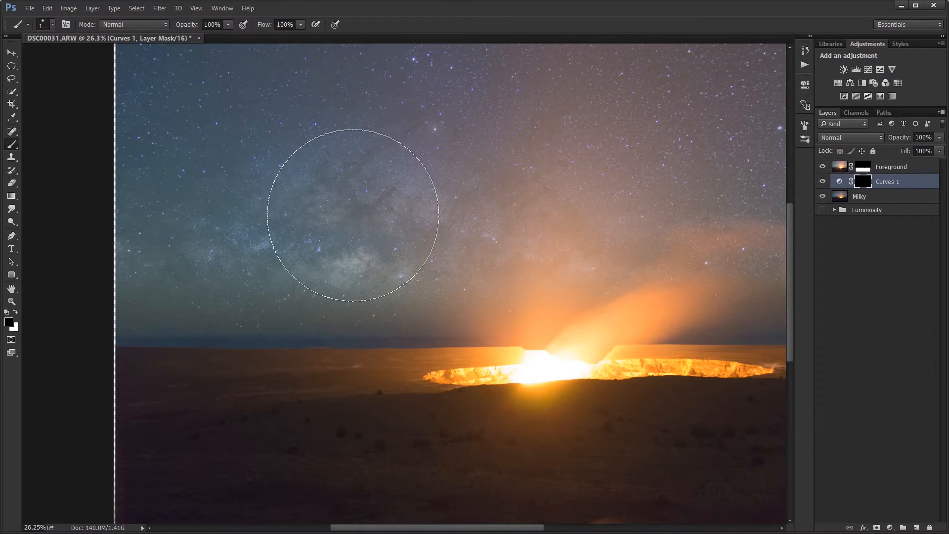
scroll(336, 235, "up", 3)
left_click_drag(509, 257, 429, 322)
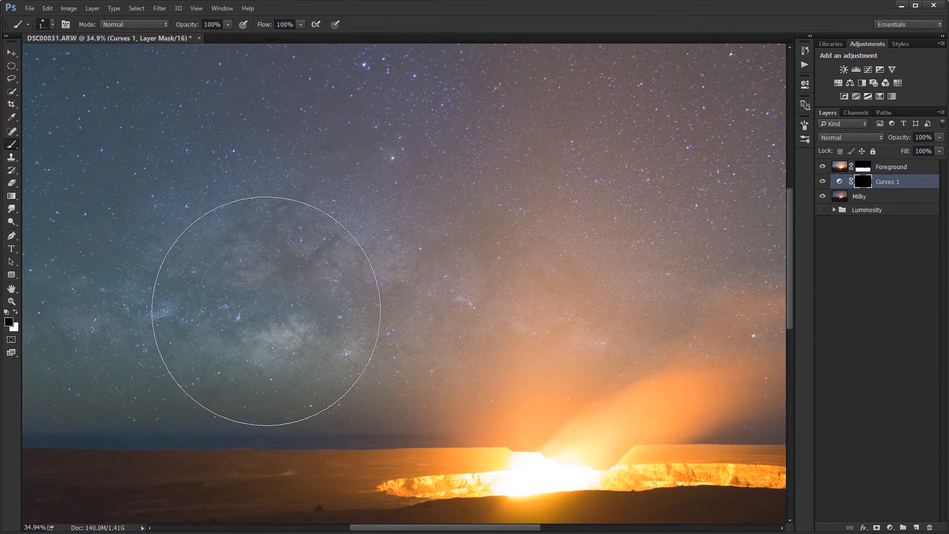
key("x")
key("bracketleft")
key("bracketleft")
key("bracketleft")
key("bracketleft")
key("bracketleft")
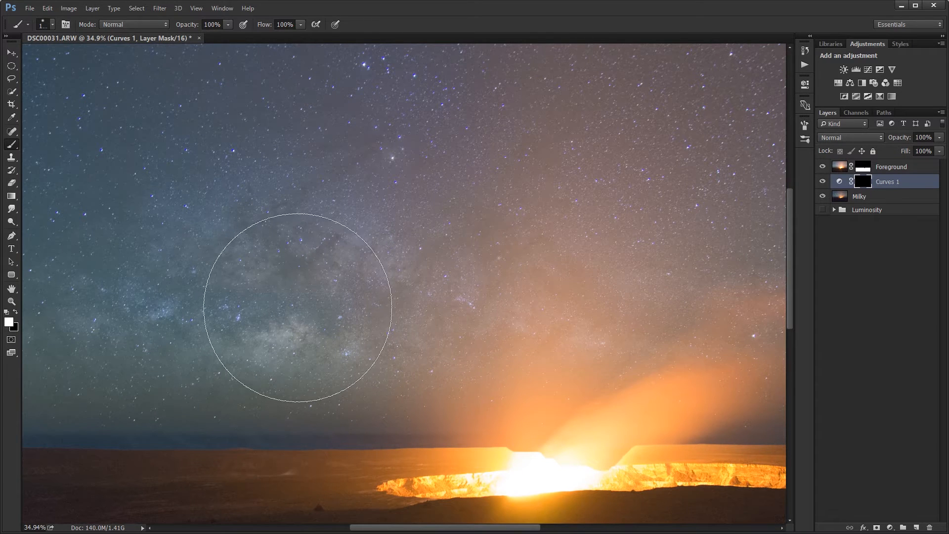
mouse_move(308, 303)
left_mouse_down()
mouse_move(286, 309)
mouse_move(312, 307)
mouse_move(247, 294)
mouse_move(290, 295)
left_mouse_up()
Step: Extend the white painting on the Curves 1 mask along both sides of the Milky Way band
key("space")
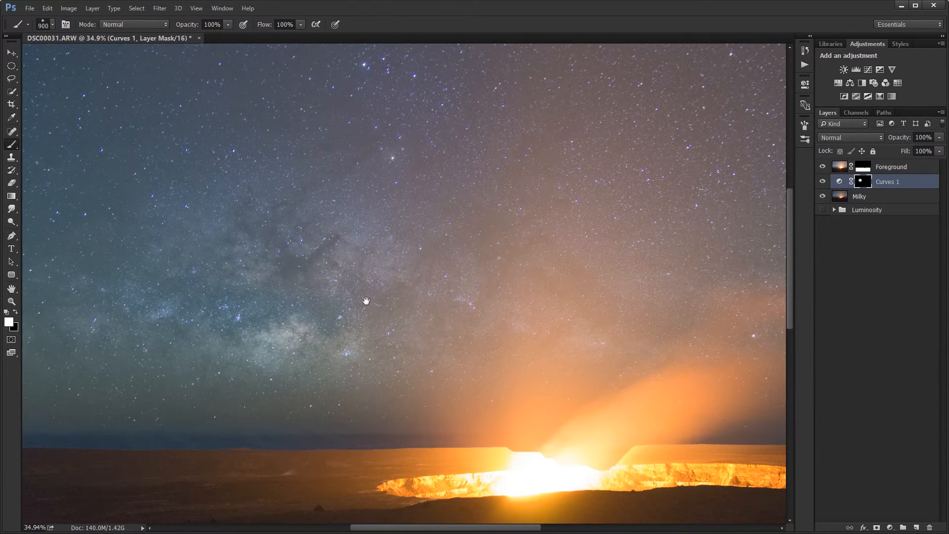
left_click_drag(365, 301, 307, 251)
key("bracketleft")
key("bracketleft")
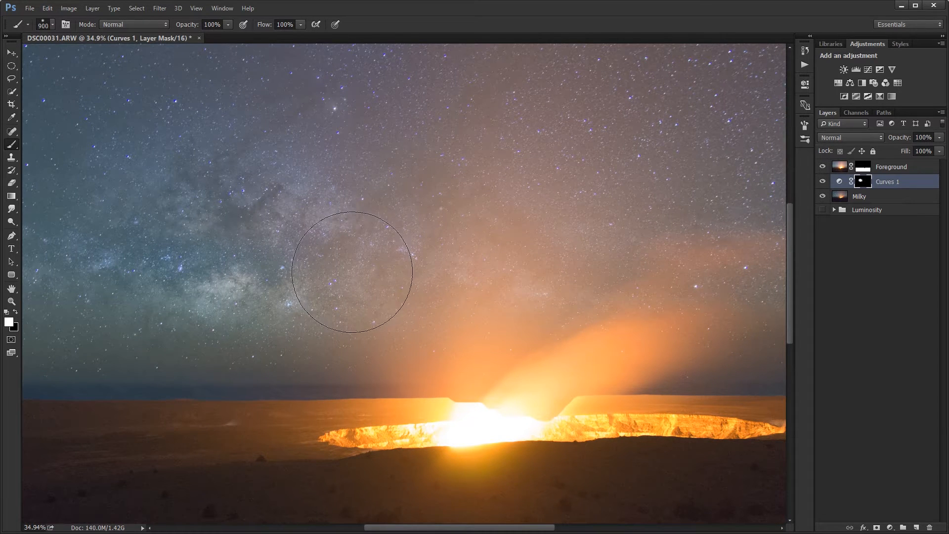
key("bracketright")
key("bracketright")
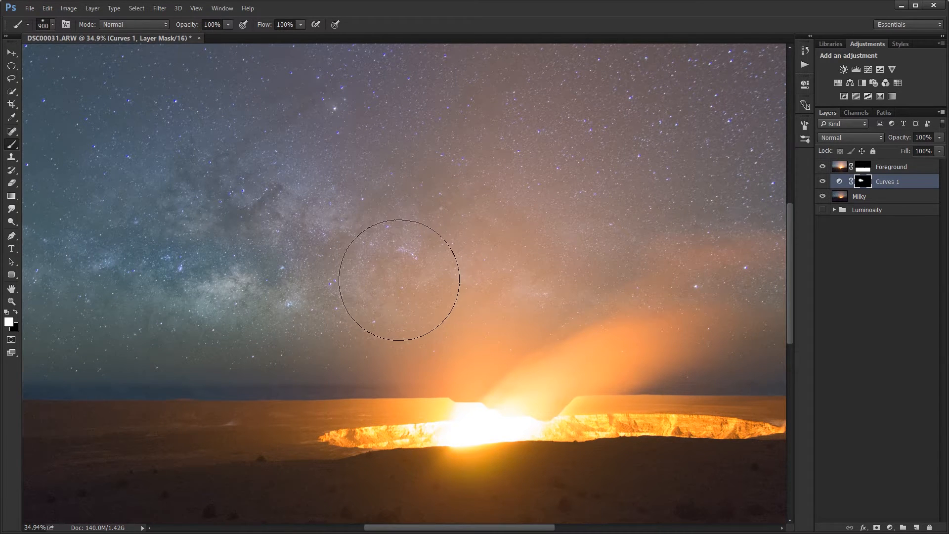
key("space")
left_click_drag(204, 239, 358, 250)
left_click_drag(264, 286, 149, 283)
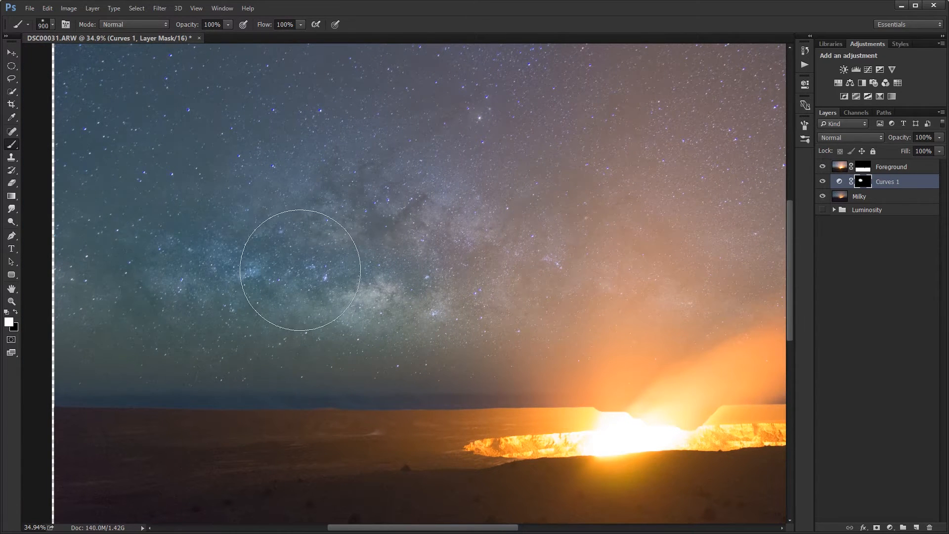
Step: Continue revealing Curves 1 along the Milky Way into the orange glow, reducing the brush size to 500 px
scroll(304, 269, "down", 3)
scroll(304, 269, "down", 2)
scroll(316, 261, "up", 1)
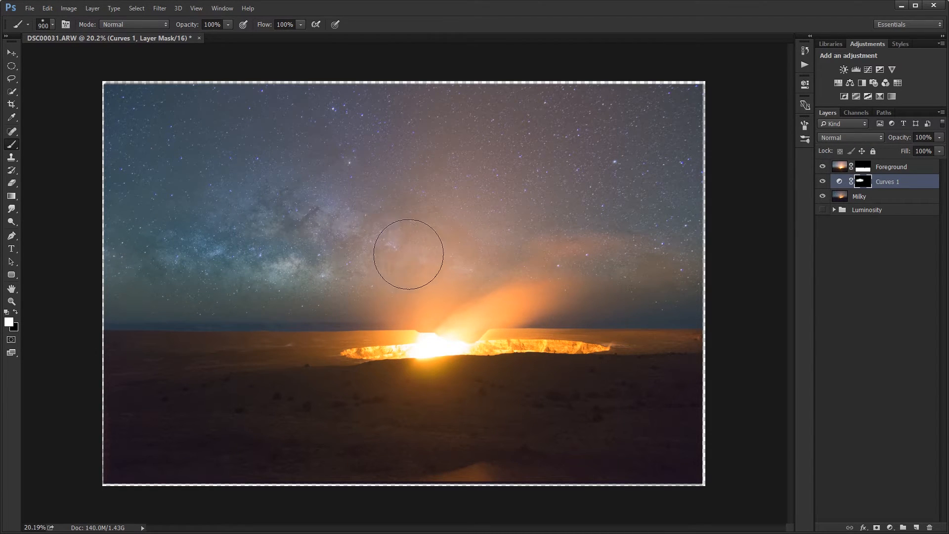
key("bracketleft")
key("bracketleft")
key("bracketleft")
key("bracketleft")
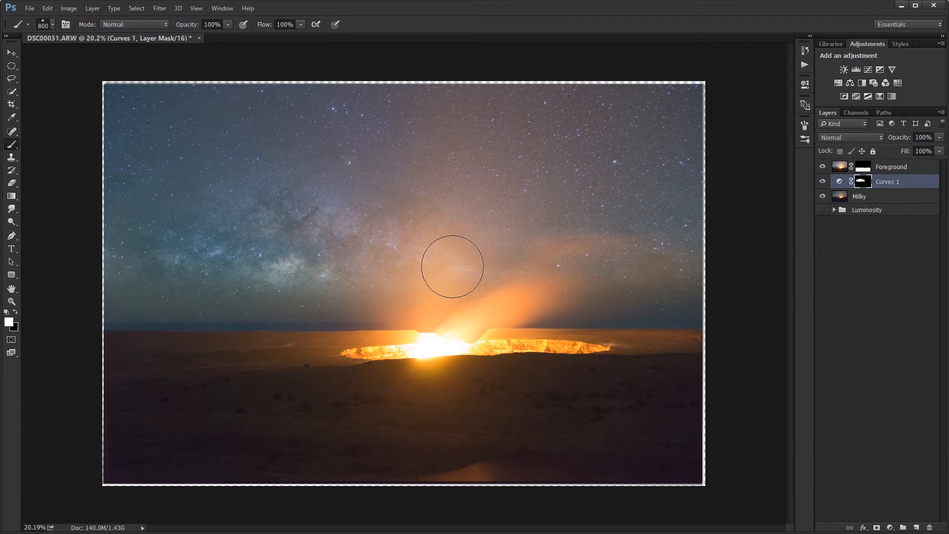
Step: Compare the whole image with the painted Curves 1 layer hidden and shown to judge the local contrast
left_click(822, 182)
left_click(822, 182)
left_click(822, 182)
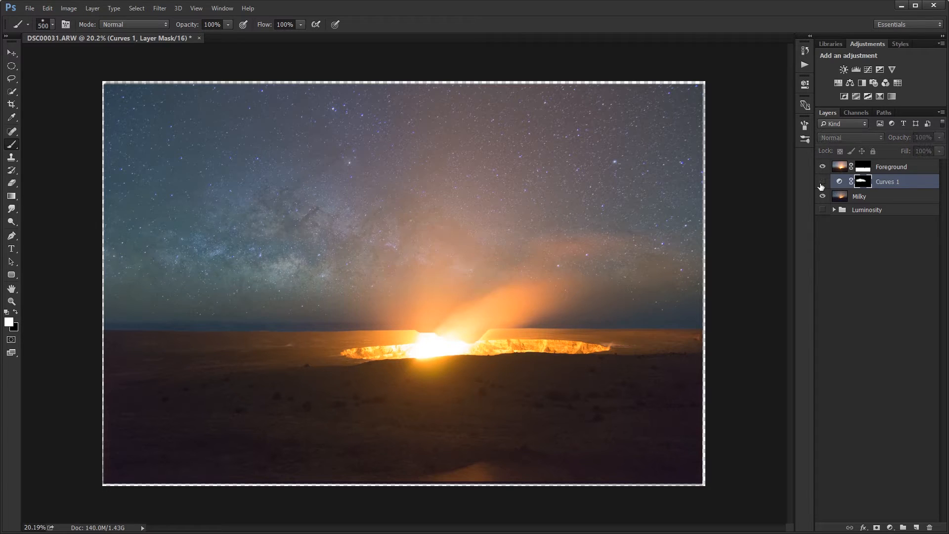
left_click(822, 182)
left_click(822, 182)
left_click(822, 182)
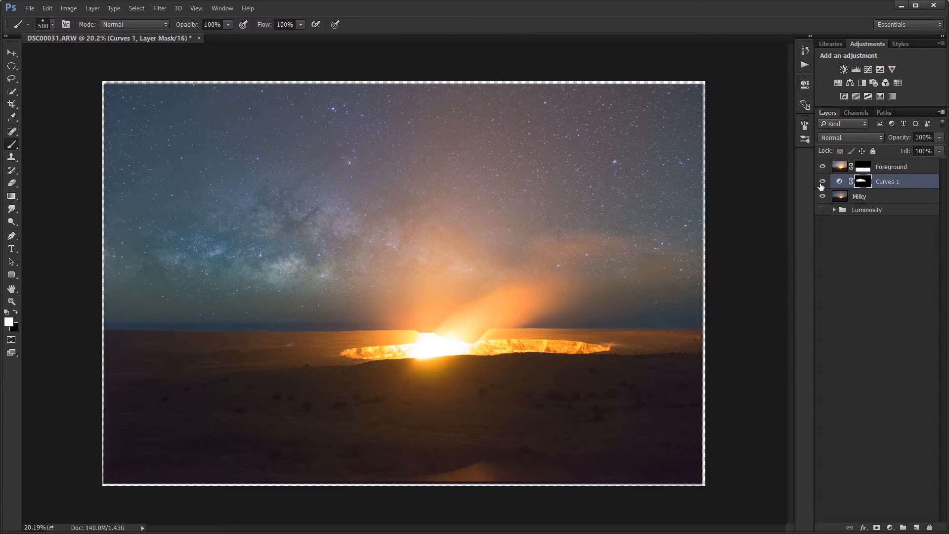
left_click(822, 182)
left_click(823, 182)
left_click(823, 182)
left_click(822, 182)
Step: Feather the Curves 1 layer mask by 46.2 px to soften its painted edges
left_click(805, 85)
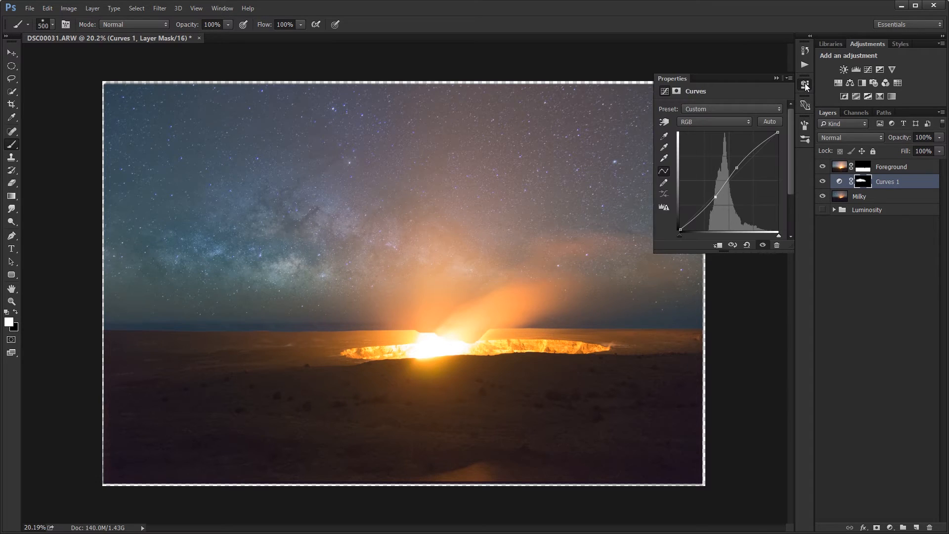
left_click(863, 182)
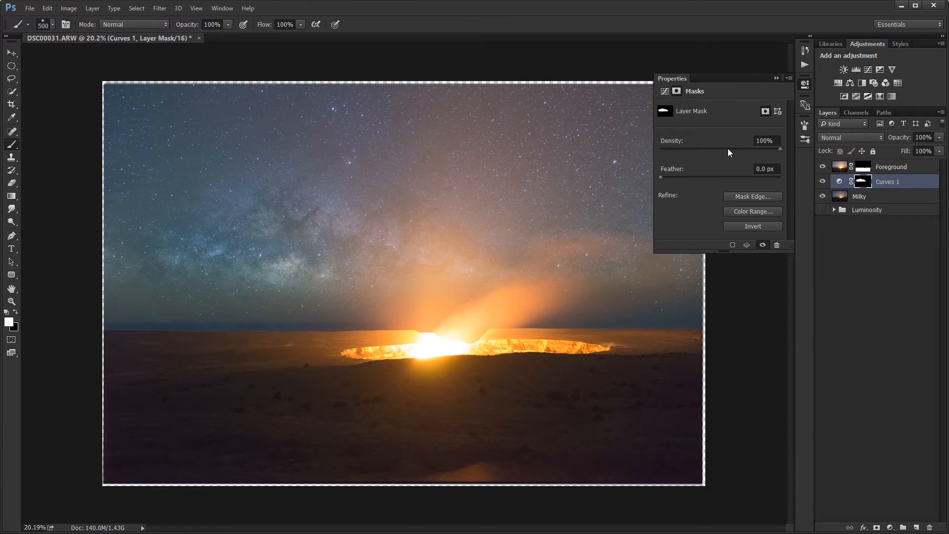
left_click_drag(697, 177, 747, 178)
Step: Check how the feathered Curves 1 adjustment blends into the surrounding sky by hiding and showing the layer
left_click(823, 182)
left_click(822, 182)
left_click(823, 182)
left_click(823, 181)
left_click(823, 185)
left_click(823, 184)
left_click(823, 182)
left_click(823, 182)
left_click(823, 182)
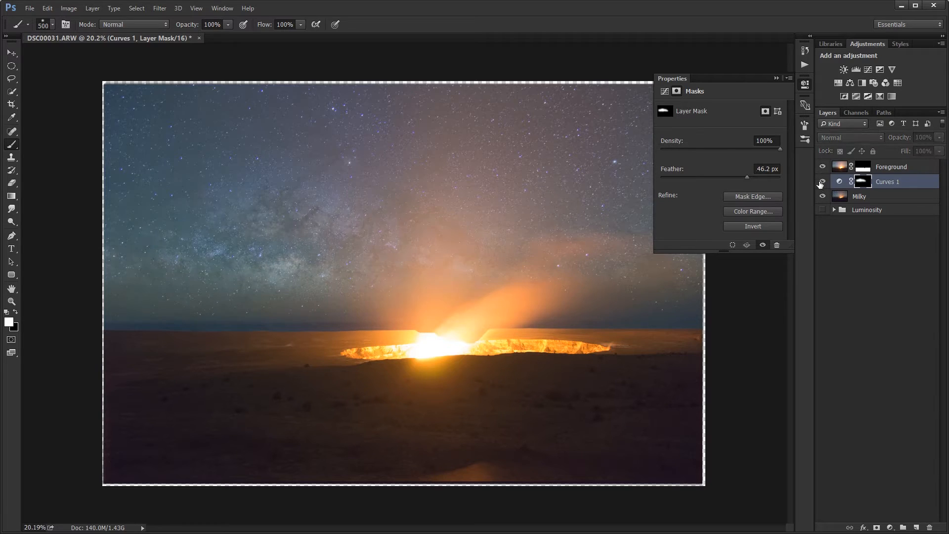
left_click(822, 182)
left_click(775, 78)
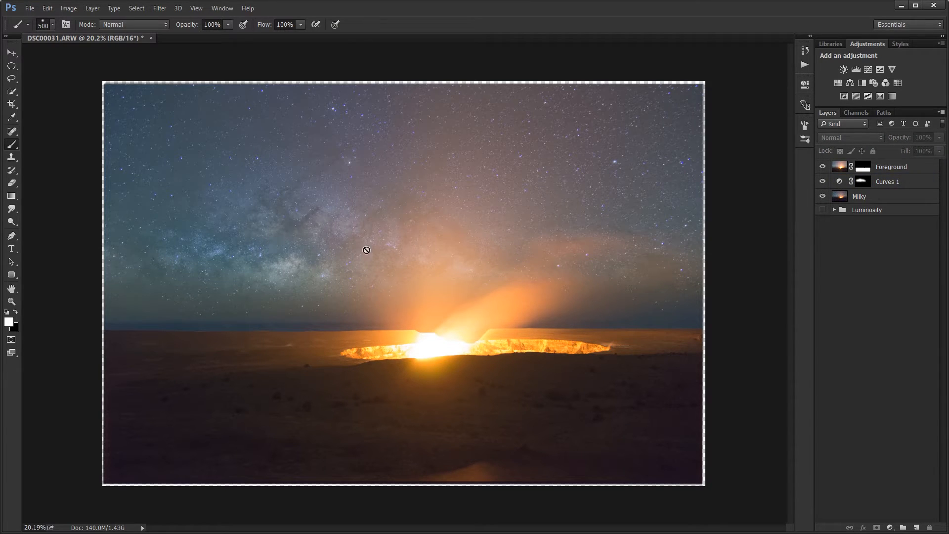
left_click(823, 182)
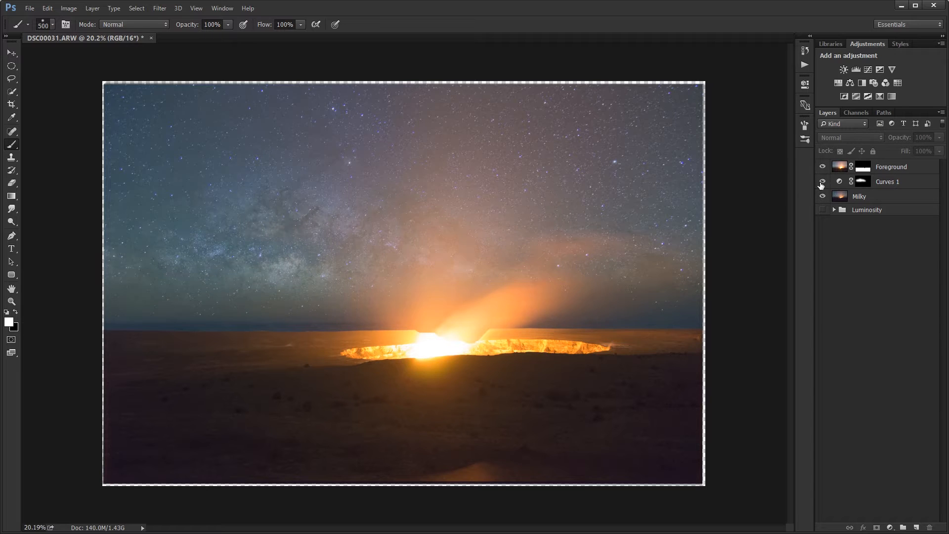
left_click(822, 181)
scroll(346, 185, "up", 1)
scroll(346, 185, "down", 1)
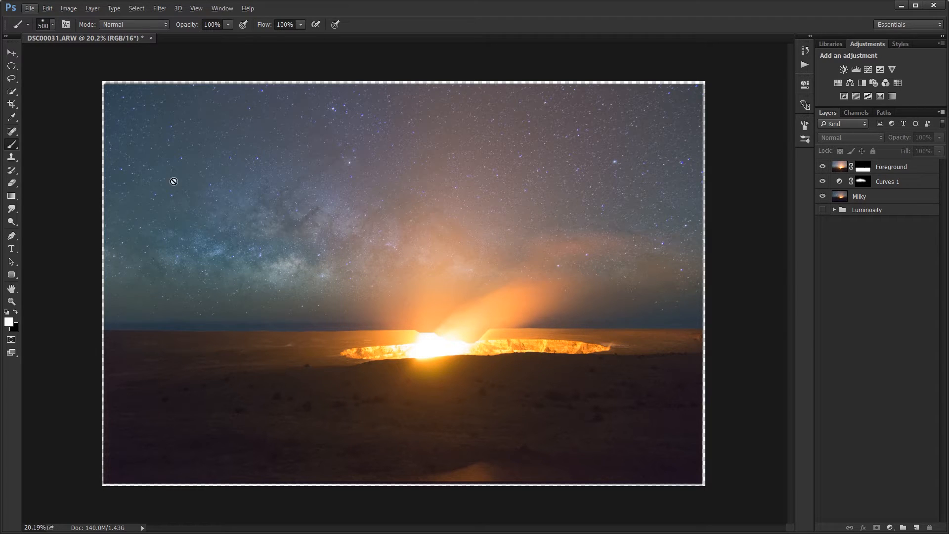
Step: Add a second Curves adjustment above Curves 1 and pull the RGB midtones down to darken the sky
left_click(885, 183)
left_click(869, 71)
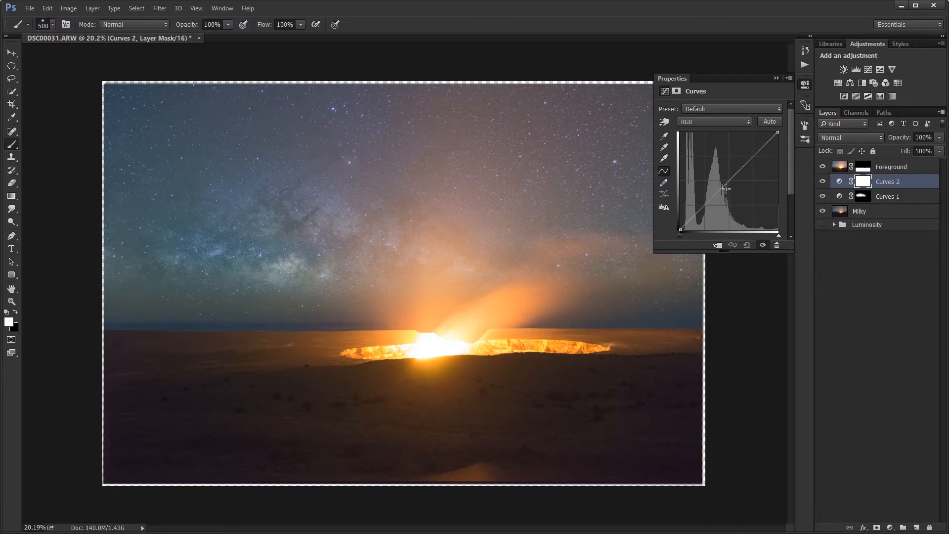
mouse_move(725, 188)
left_mouse_down()
mouse_move(738, 207)
mouse_move(731, 189)
left_mouse_up()
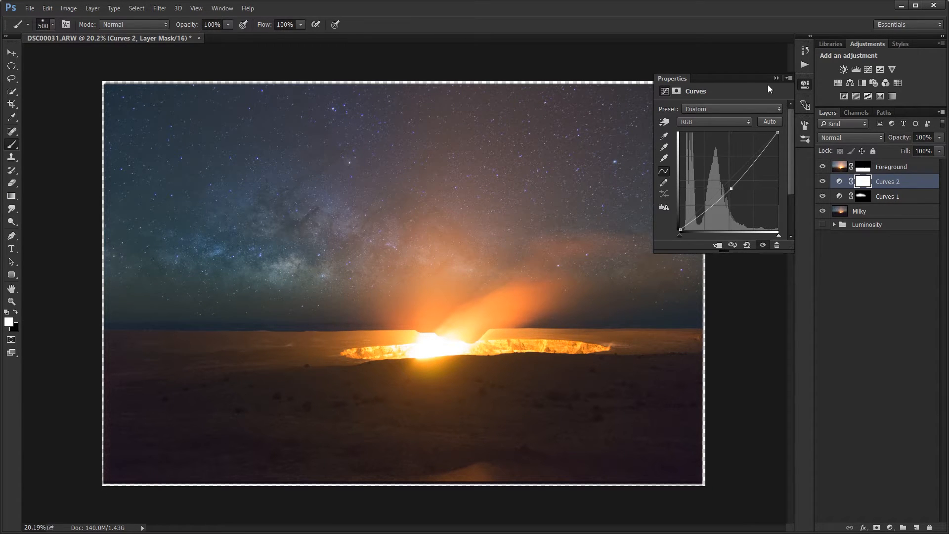
left_click(779, 78)
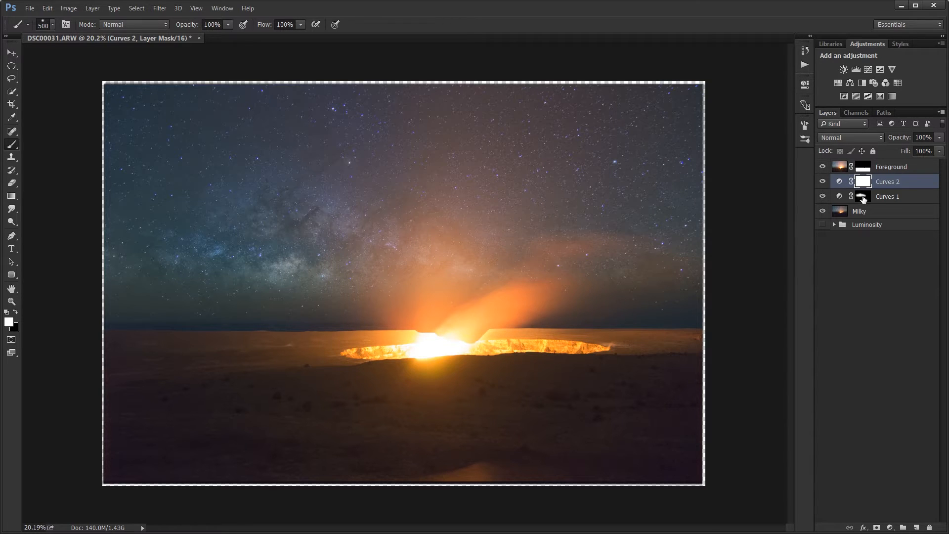
Step: Replace the Curves 2 mask with a copy of the Curves 1 mask and invert it to exclude the Milky Way
left_click_drag(864, 182, 862, 181)
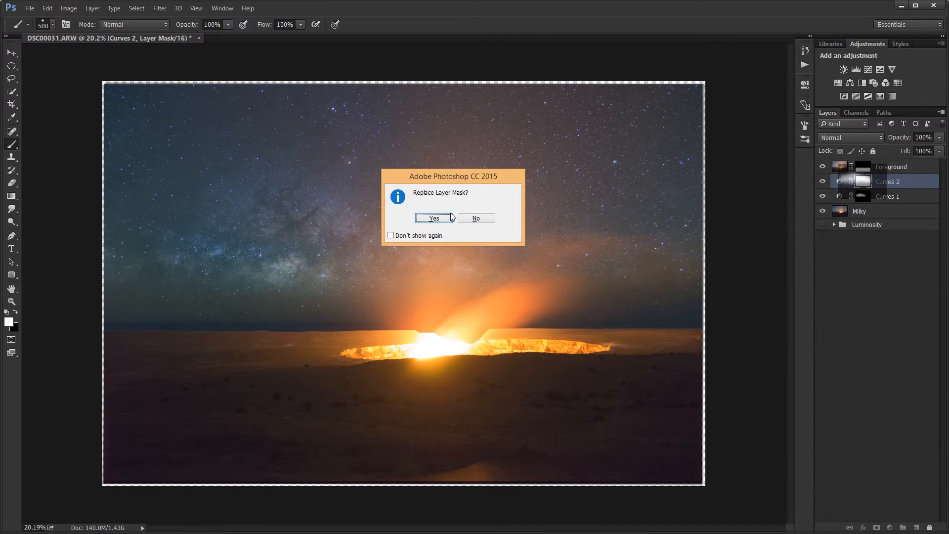
left_click(450, 217)
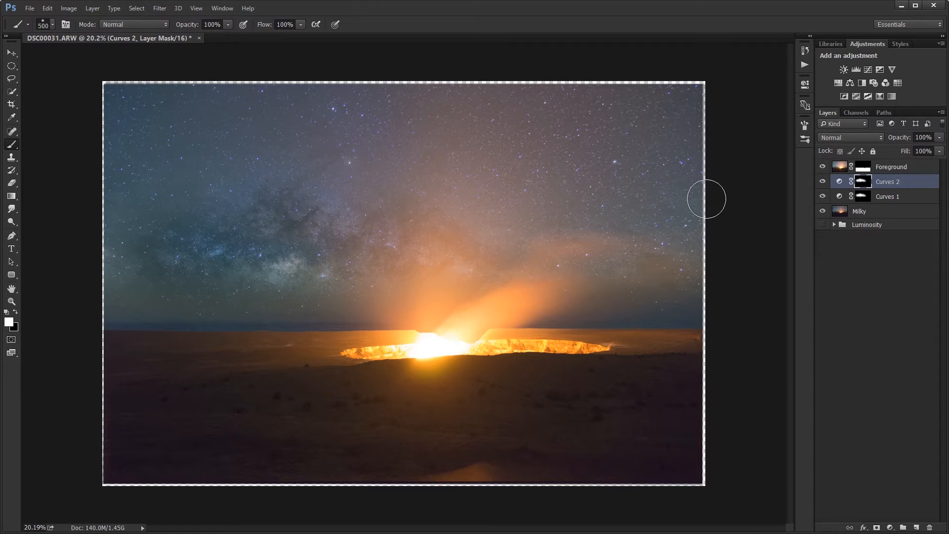
key("ctrl+i")
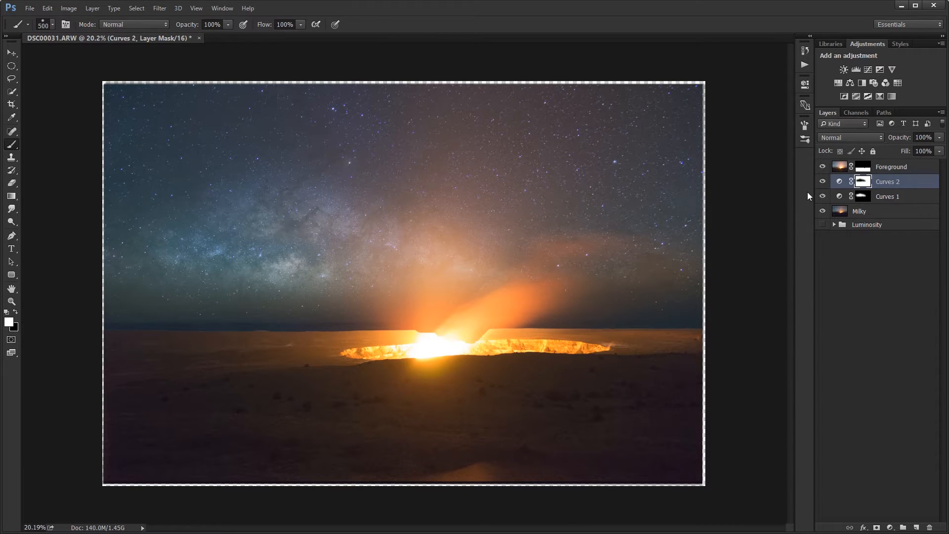
Step: Compare the sky with Curves 2 hidden and shown, and reduce the layer's opacity to 40%
left_click(821, 182)
left_click(822, 182)
left_click(822, 182)
left_click(821, 182)
left_click(822, 182)
left_click(822, 182)
key("v")
key("4")
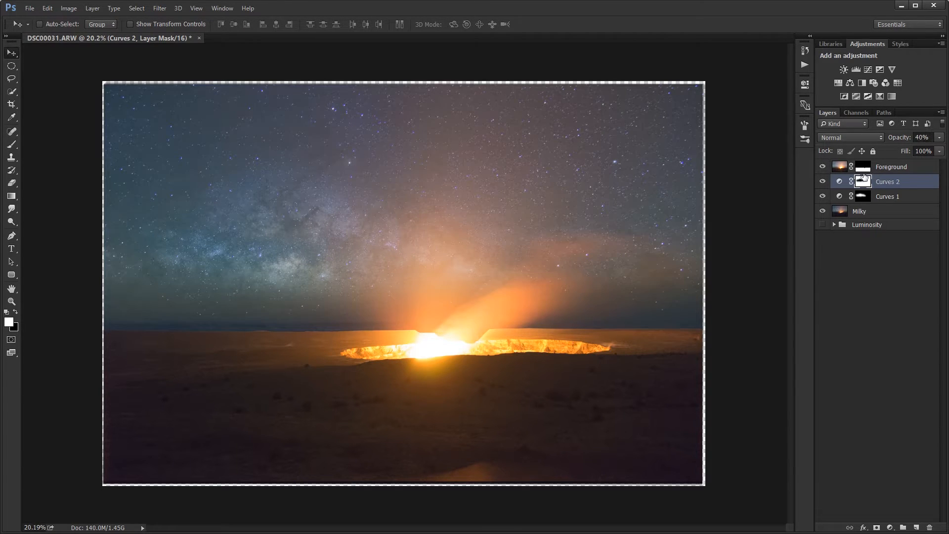
Step: Review the reduced darkening around the Milky Way by hiding and showing the Curves 2 layer
left_click(822, 182)
left_click(822, 182)
left_click(823, 182)
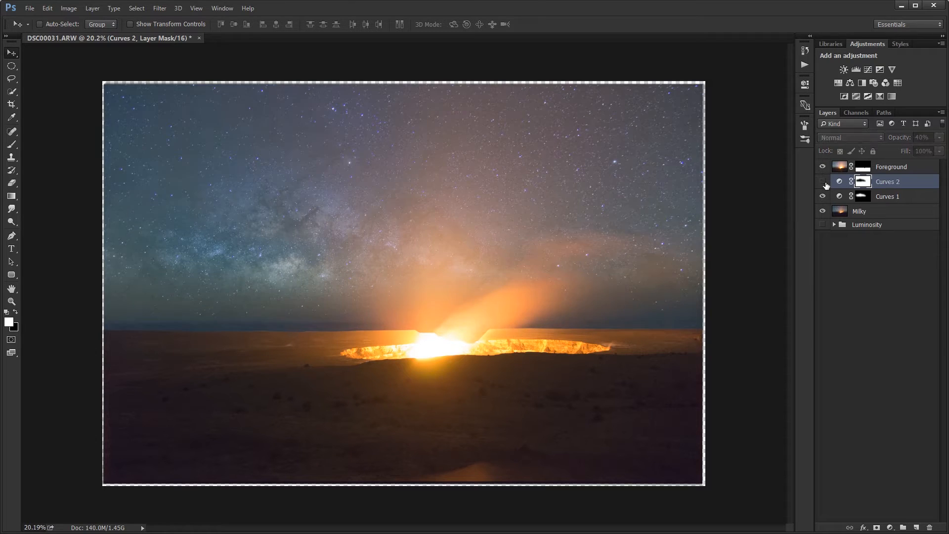
left_click(824, 182)
left_click(823, 182)
left_click(823, 182)
Step: Place Curves 2 in its own group, collapse the group, and add a white layer mask to it
scroll(266, 313, "up", 5)
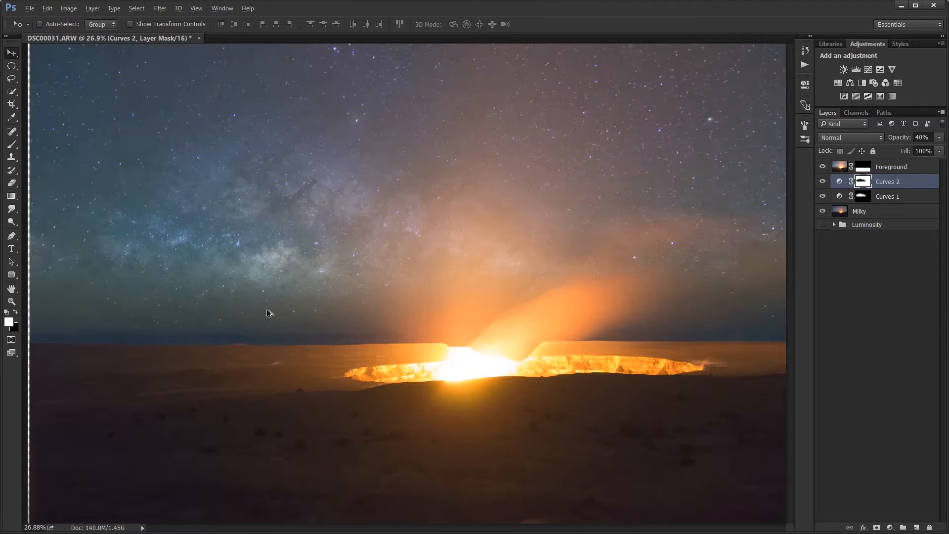
left_click_drag(269, 346, 437, 351)
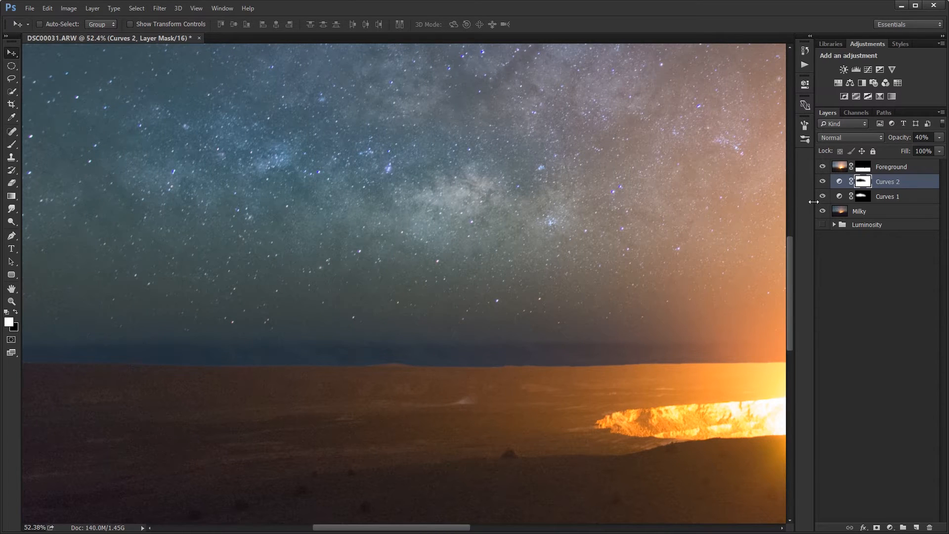
key("ctrl+g")
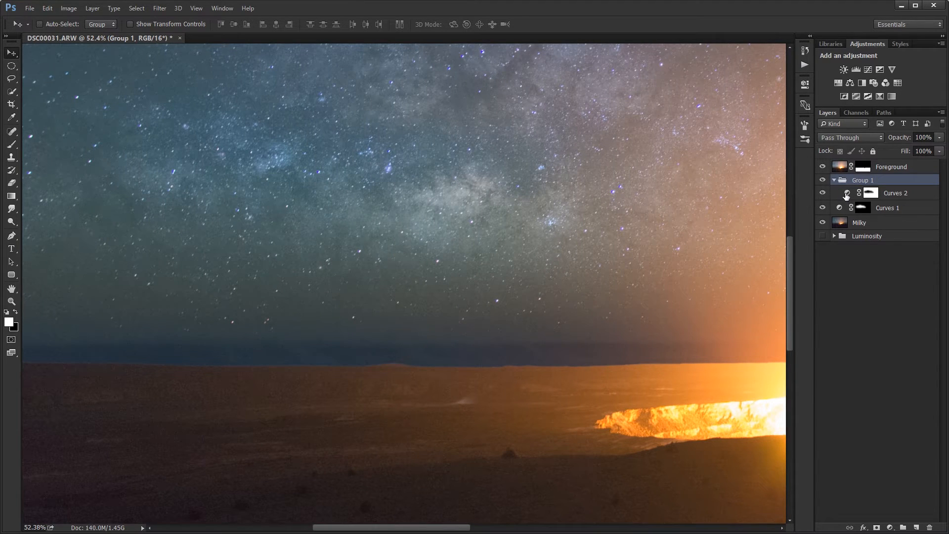
left_click(833, 180)
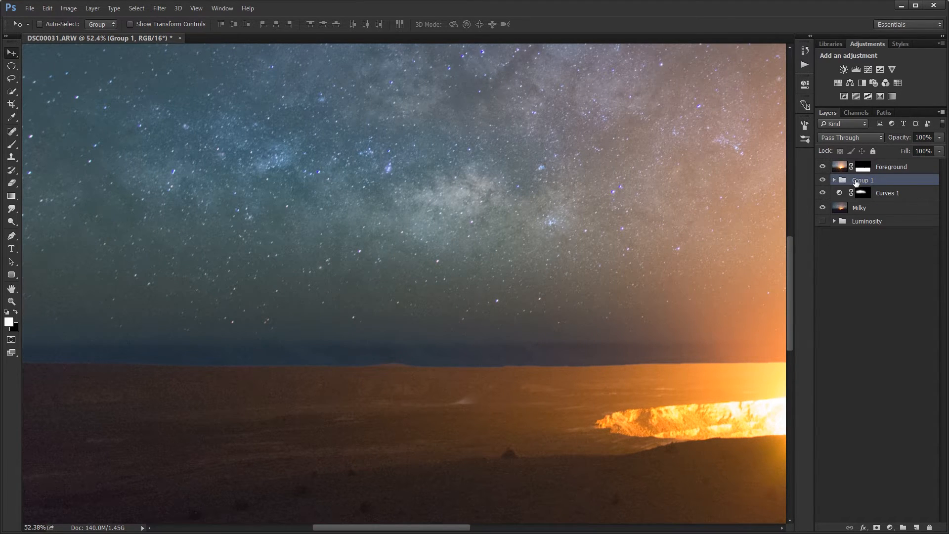
left_click(877, 528)
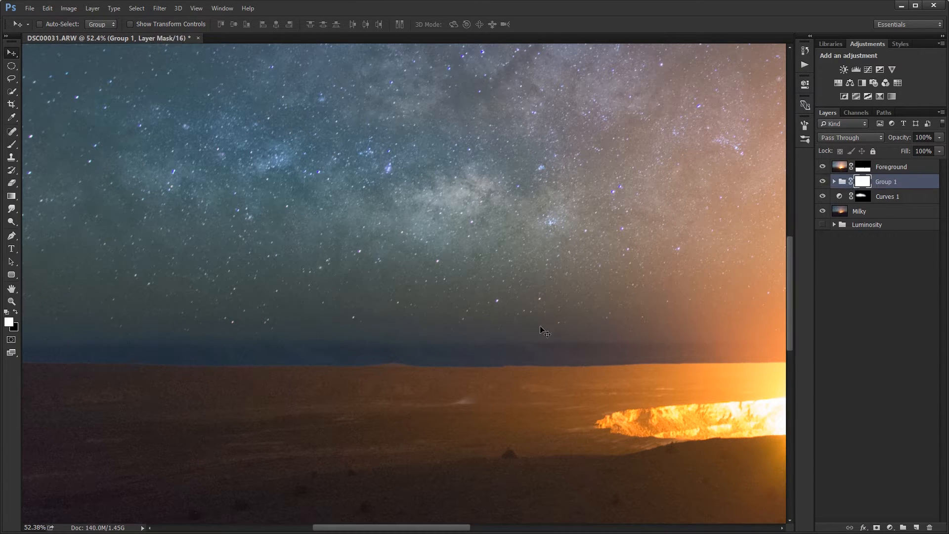
Step: Draw a white-to-black linear gradient on the Group 1 mask from the lower sky down to just above the horizon
key("g")
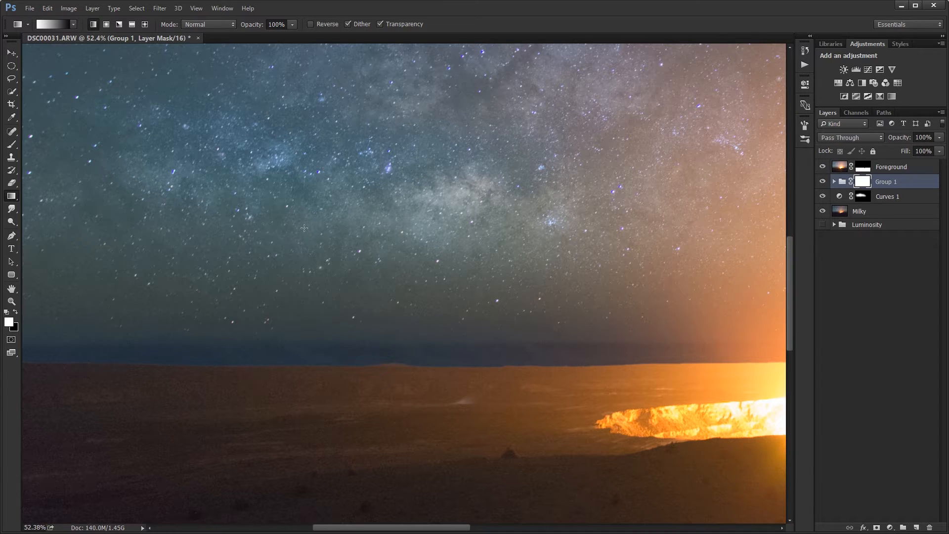
left_click_drag(304, 228, 260, 344)
left_click_drag(637, 344, 178, 360)
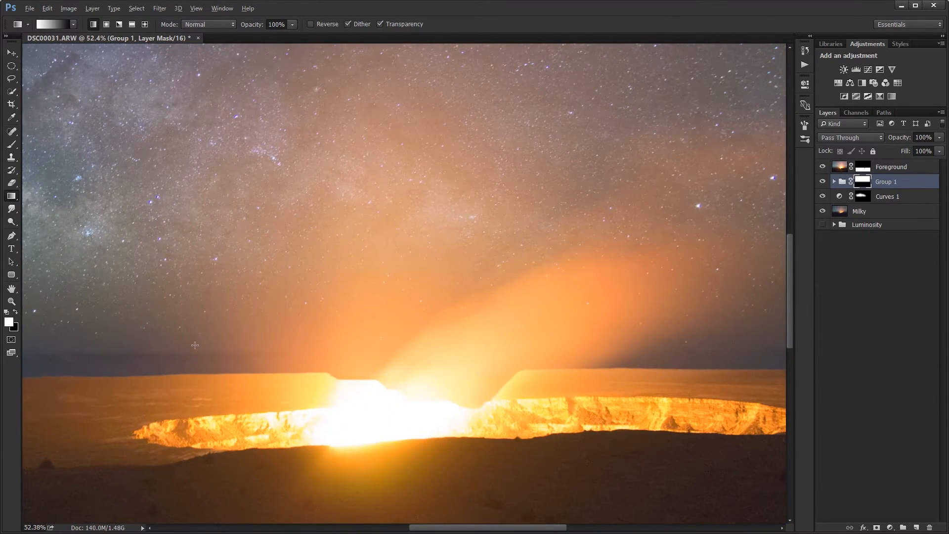
Step: Examine the full image with Group 1 hidden and shown, checking the transition between sky and horizon
key("ctrl+0")
left_click(823, 182)
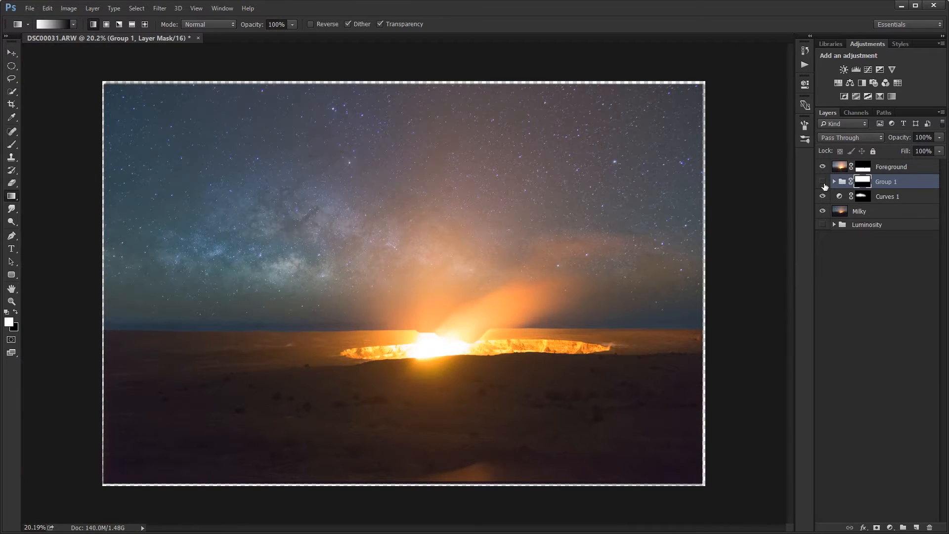
left_click(823, 182)
left_click(823, 182)
left_click(824, 181)
left_click(824, 182)
left_click(823, 182)
left_click_drag(268, 253, 257, 314)
left_click_drag(255, 321, 255, 321)
left_click(828, 181)
left_click(828, 181)
left_click(828, 181)
left_click(828, 181)
Step: Hide the Foreground, Group 1 and Curves 1 layers and select the Milky layer
left_click(823, 186)
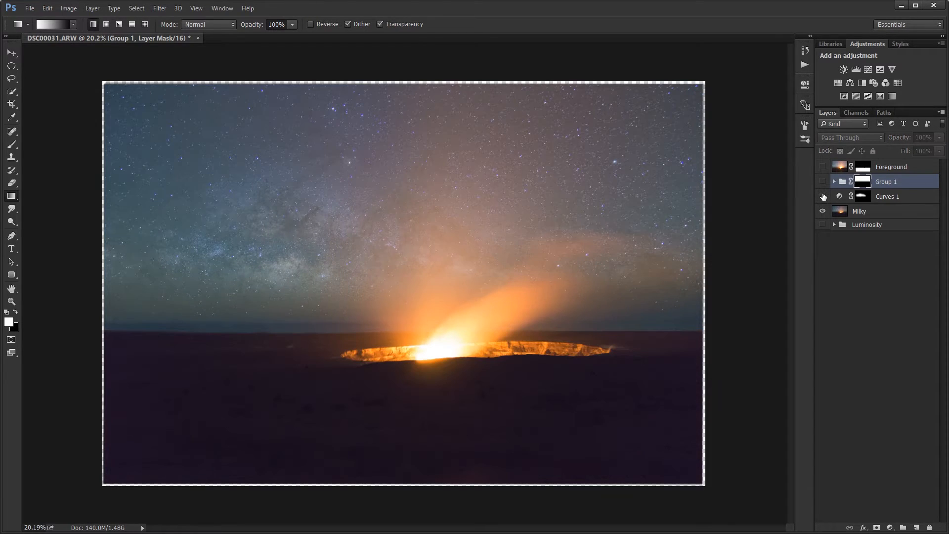
left_click(866, 212)
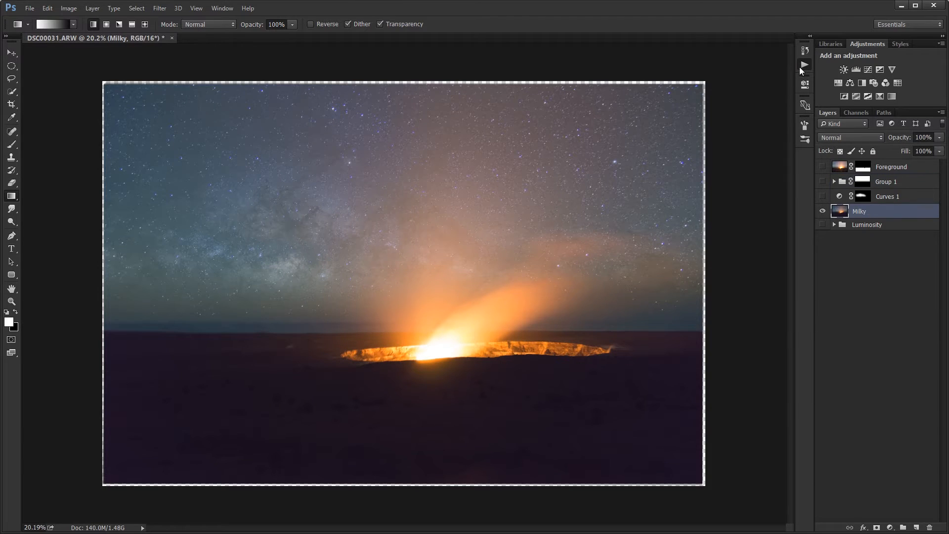
Step: Run the Generate Luminance Masks action on the Milky layer and close the list of actions
left_click(804, 65)
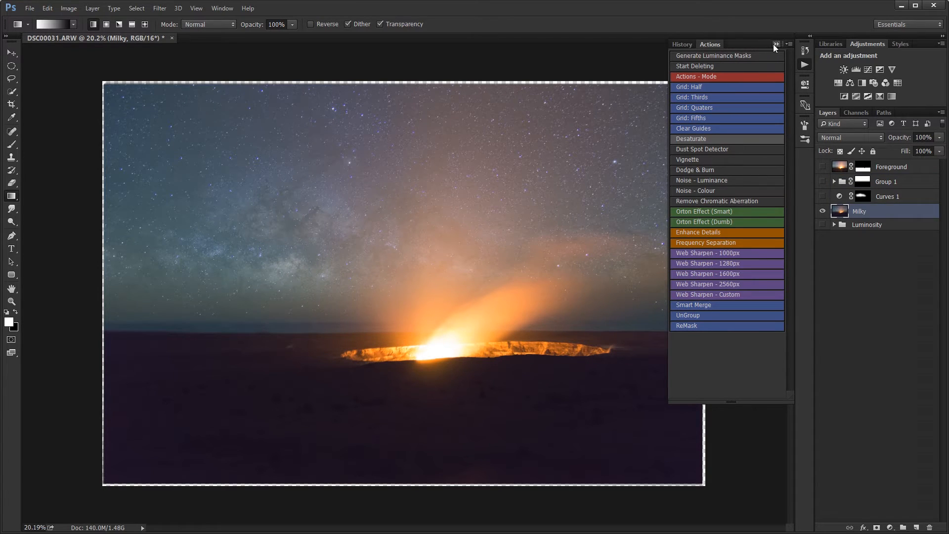
key("Delete")
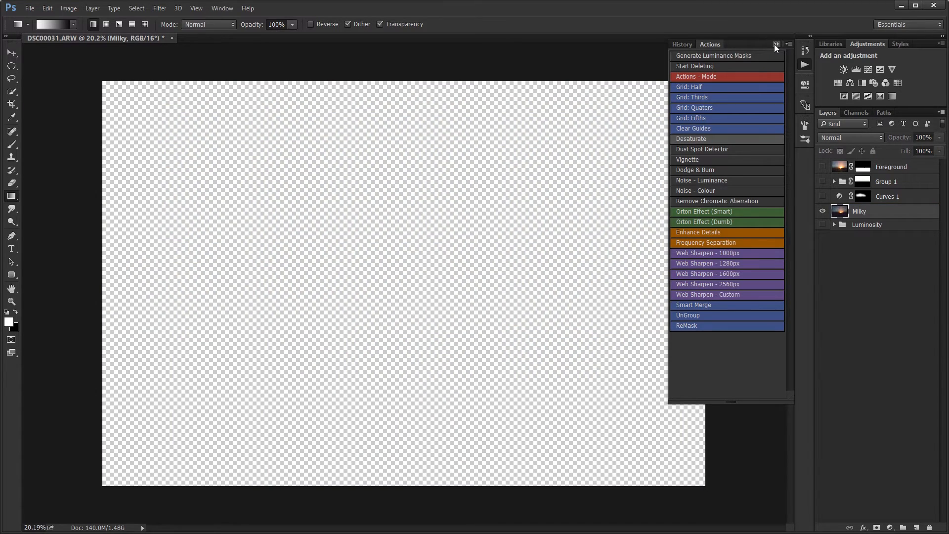
left_click(774, 43)
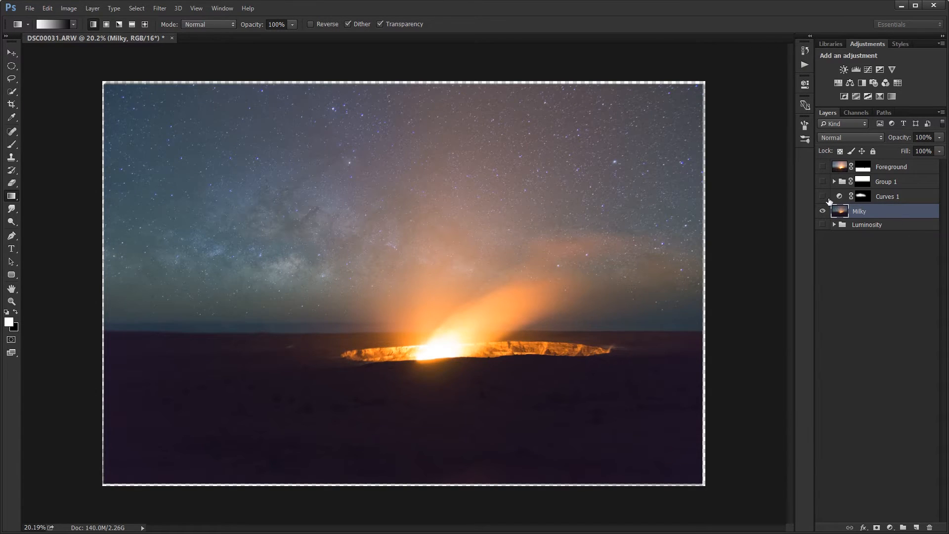
Step: Show the Foreground, Group 1 and Curves 1 layers again, and compare the image with Curves 1 off and on
left_click(823, 167)
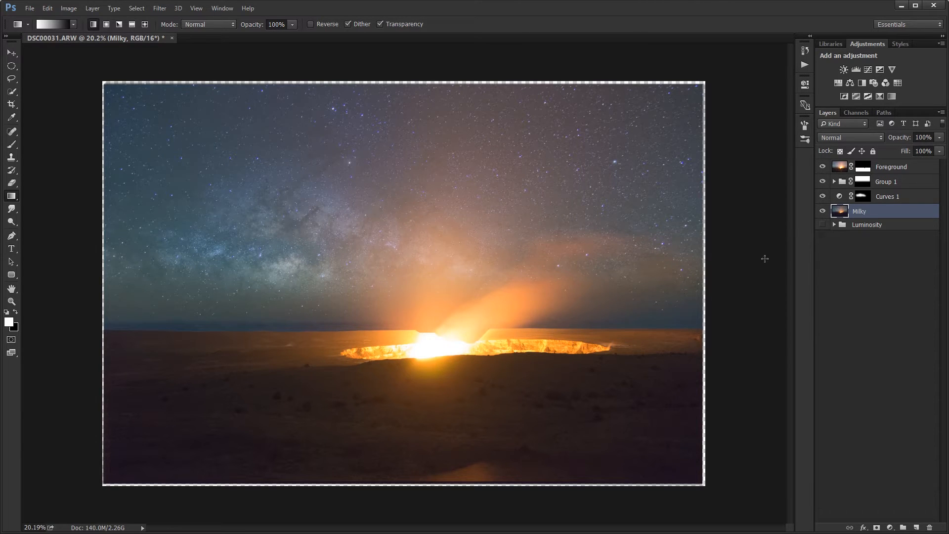
left_click(862, 196)
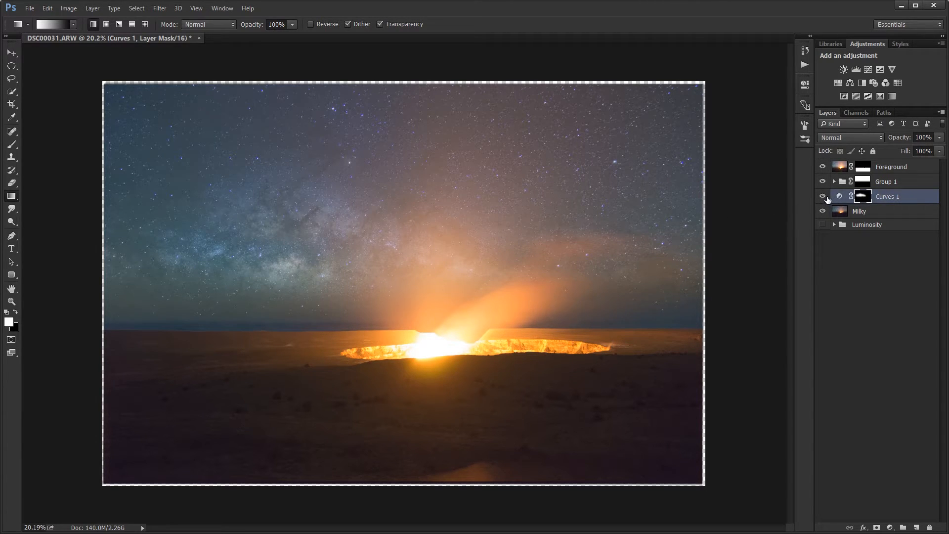
left_click(822, 196)
left_click(823, 196)
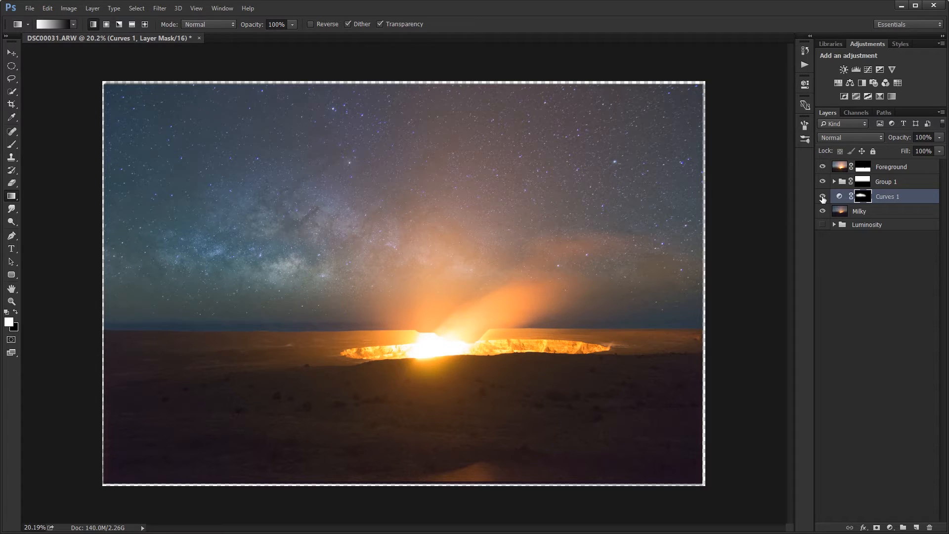
Step: Compare the Brights 1 and Brights 2 luminosity channels and load Brights 2 as a selection
left_click(856, 114)
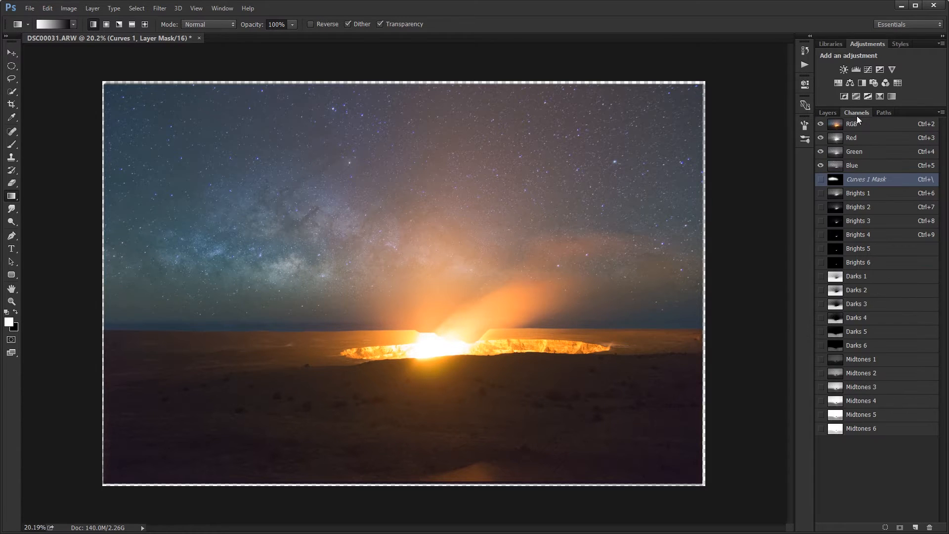
left_click(856, 193)
left_click(859, 208)
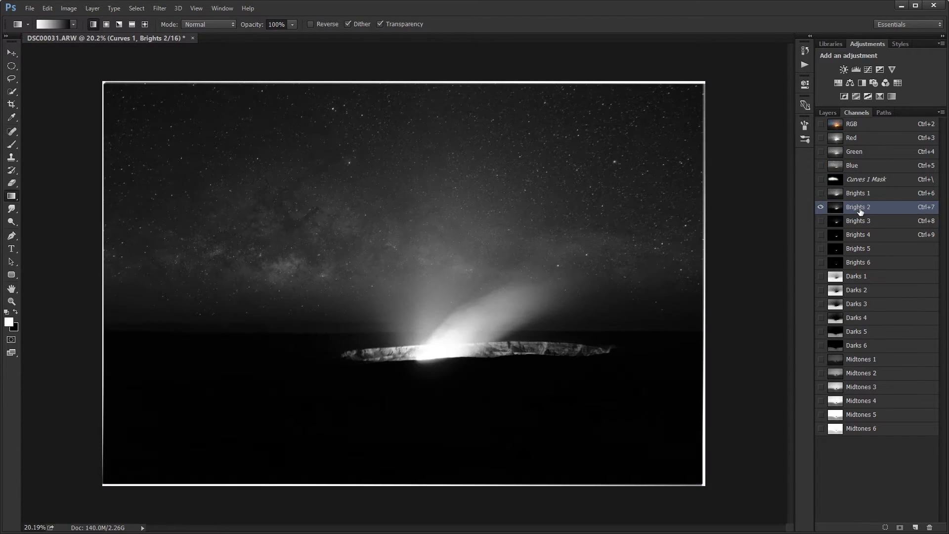
left_click(866, 184)
left_click(864, 196)
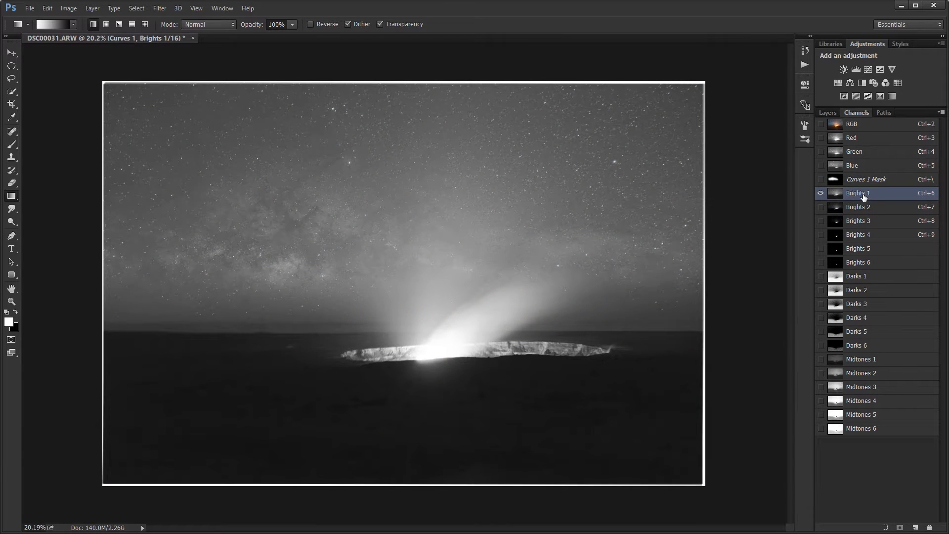
left_click(865, 207)
left_click(840, 209, "ctrl")
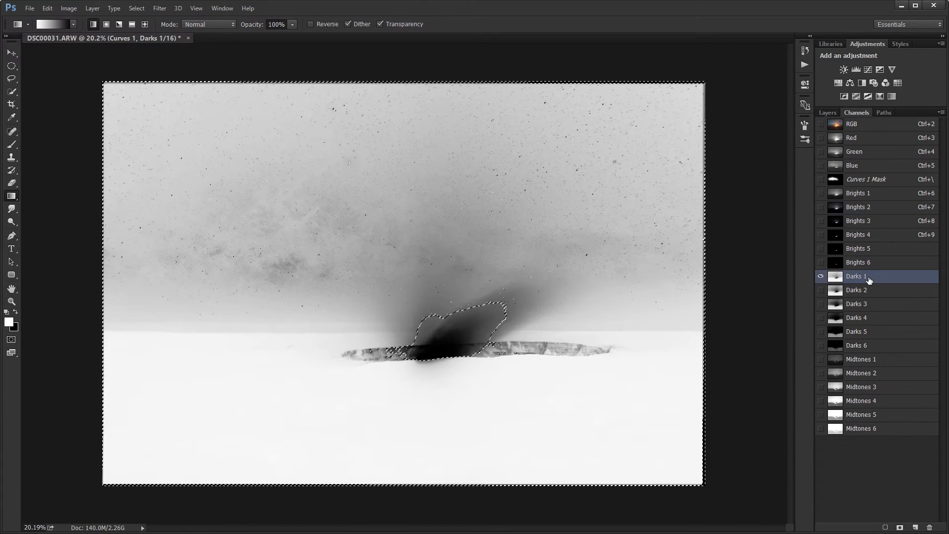
Step: Compare the Darks 1 to Darks 4 luminosity channels and load Darks 3 as a selection
left_click(870, 278)
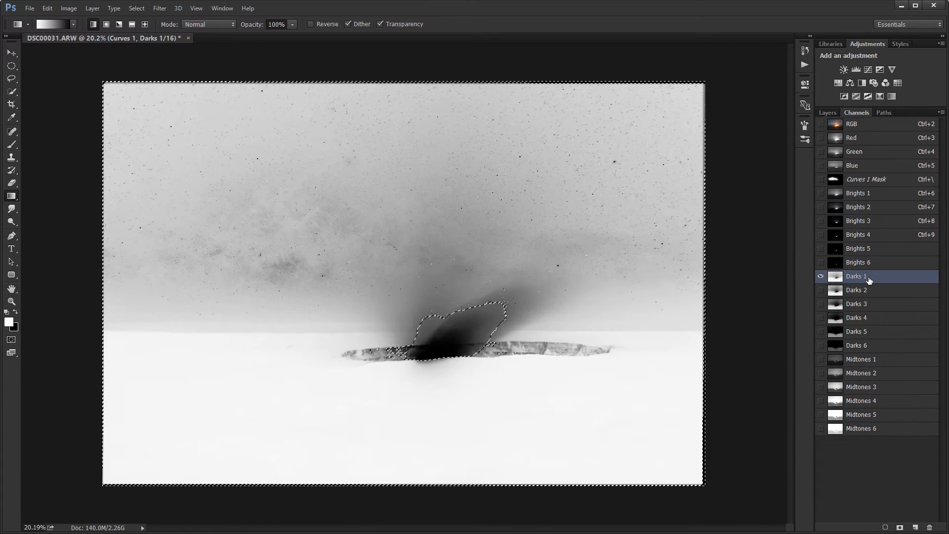
left_click(865, 293)
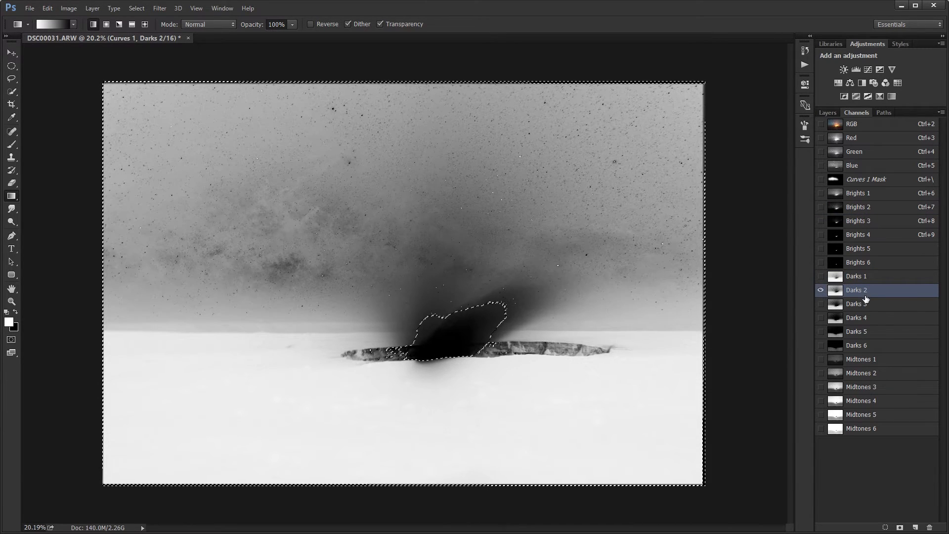
left_click(866, 307)
left_click(862, 319)
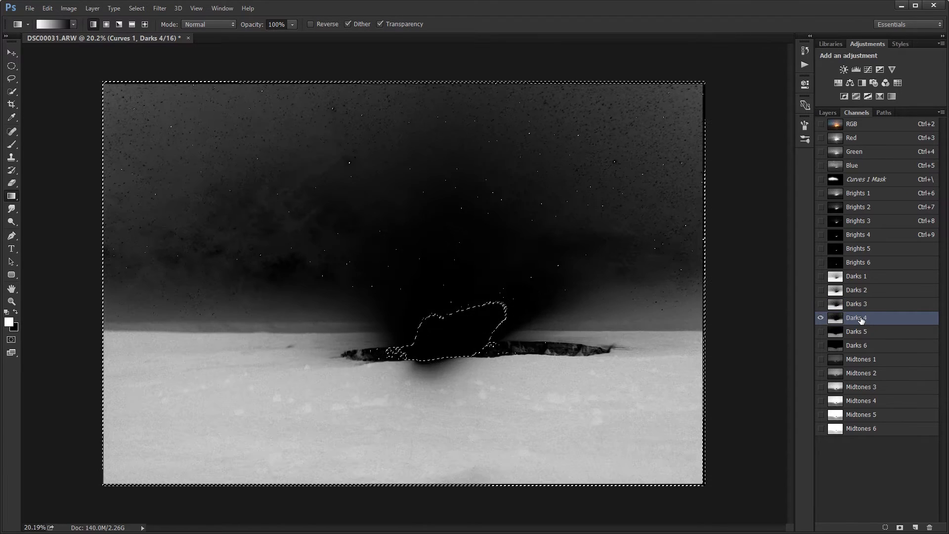
left_click(862, 304)
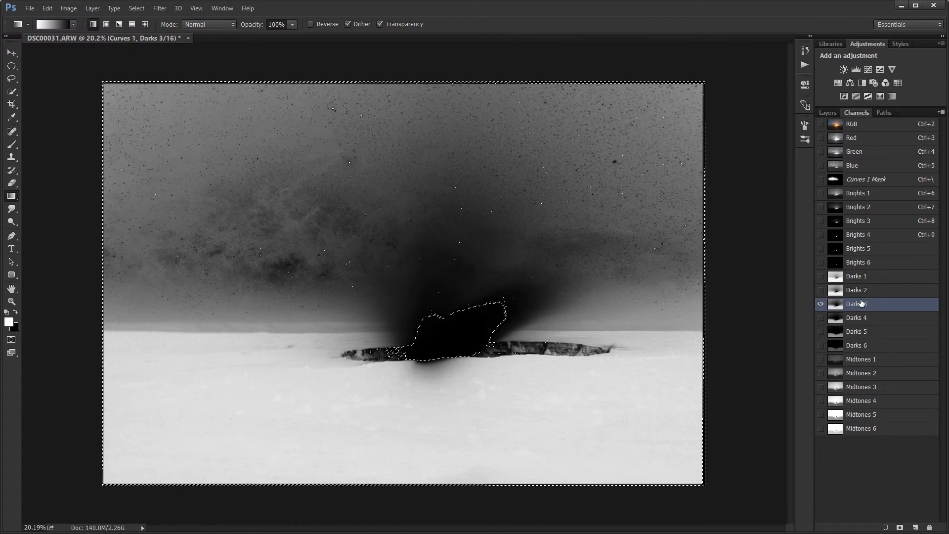
left_click(860, 291)
left_click(860, 304)
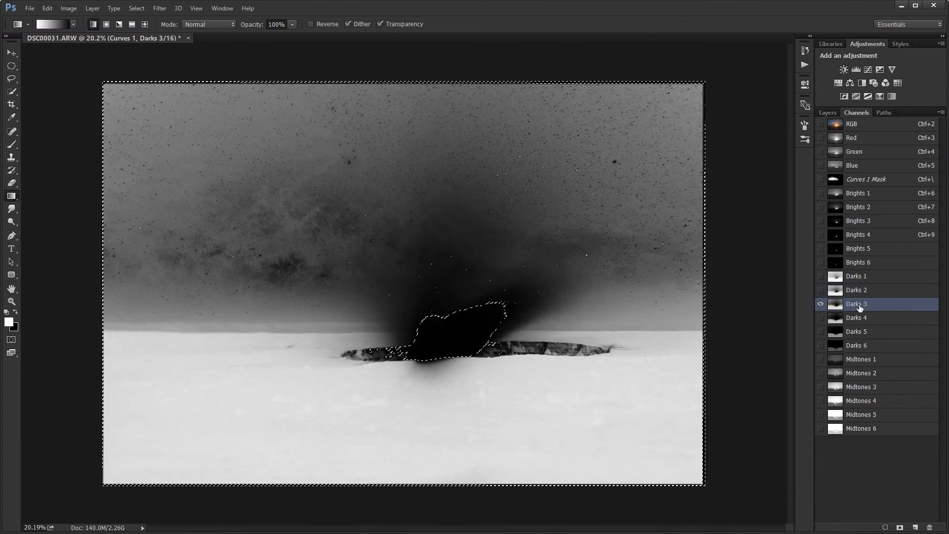
left_click(841, 307, "ctrl")
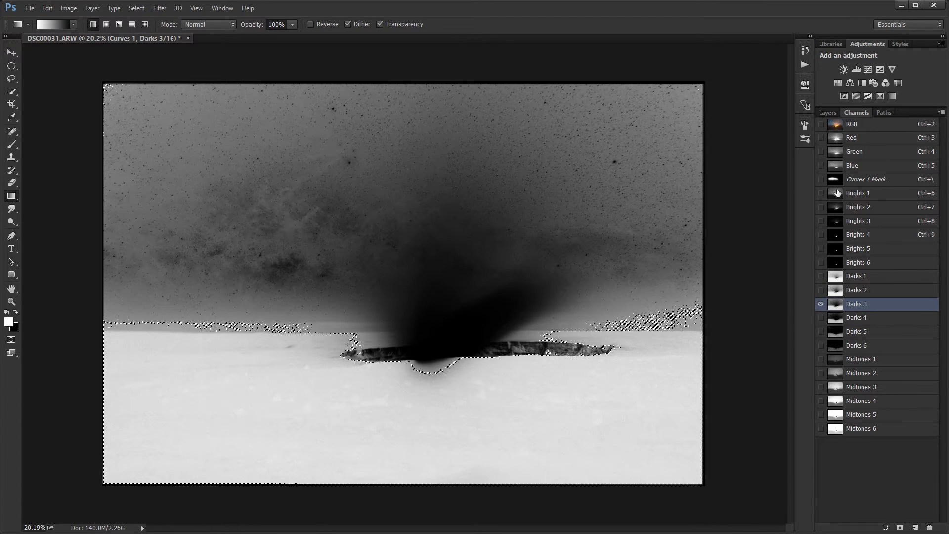
Step: Target the Curves 1 layer mask and compare the full-colour image with that layer hidden and shown
left_click(833, 114)
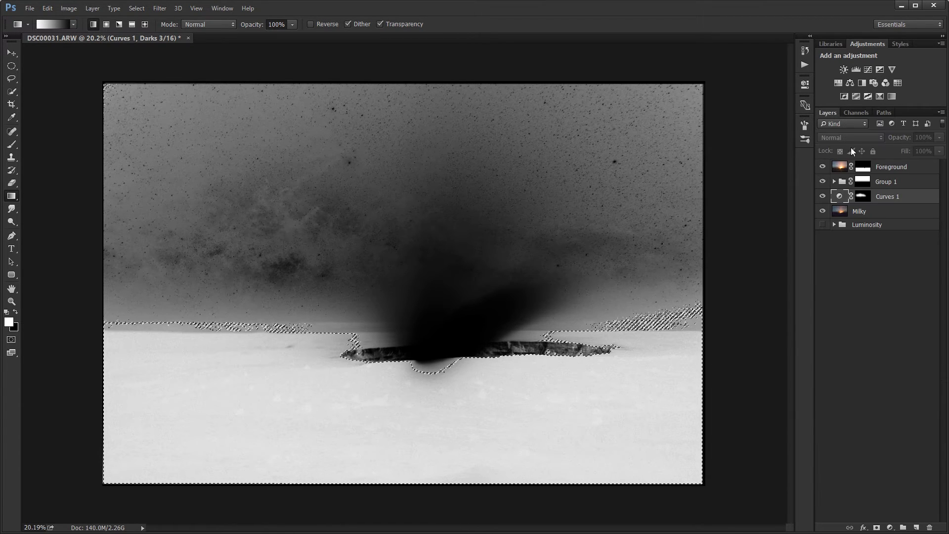
left_click(863, 197)
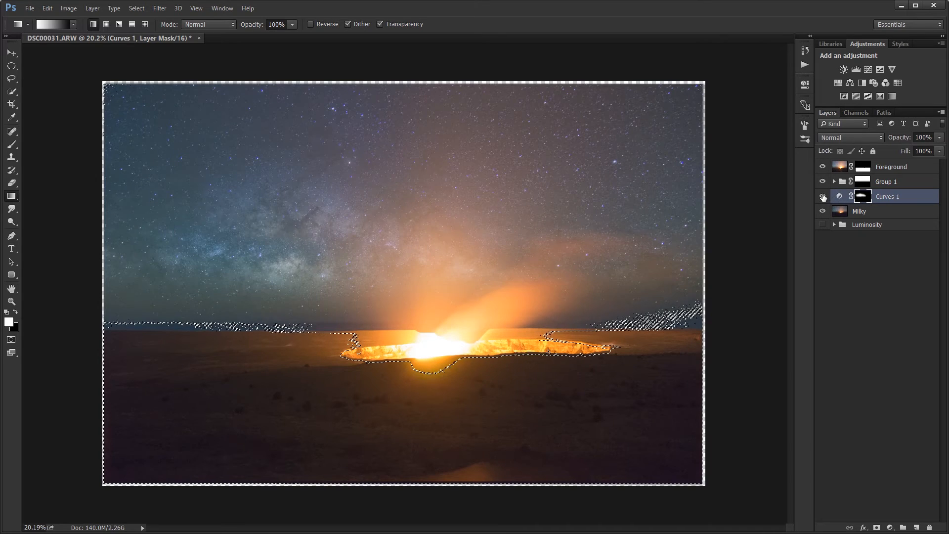
left_click(823, 196)
left_click(823, 196)
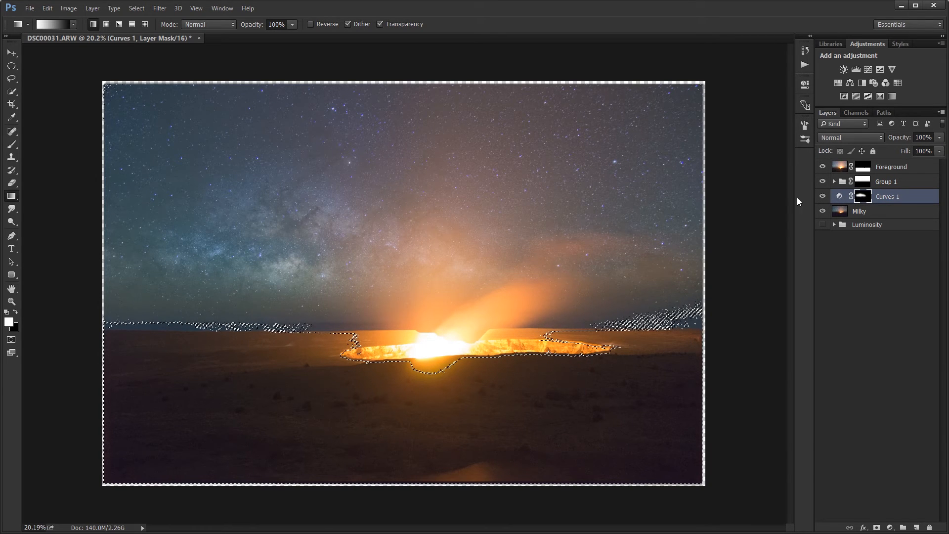
Step: Set up the Brush tool with black as the foreground colour and a brush size of 900
key("b")
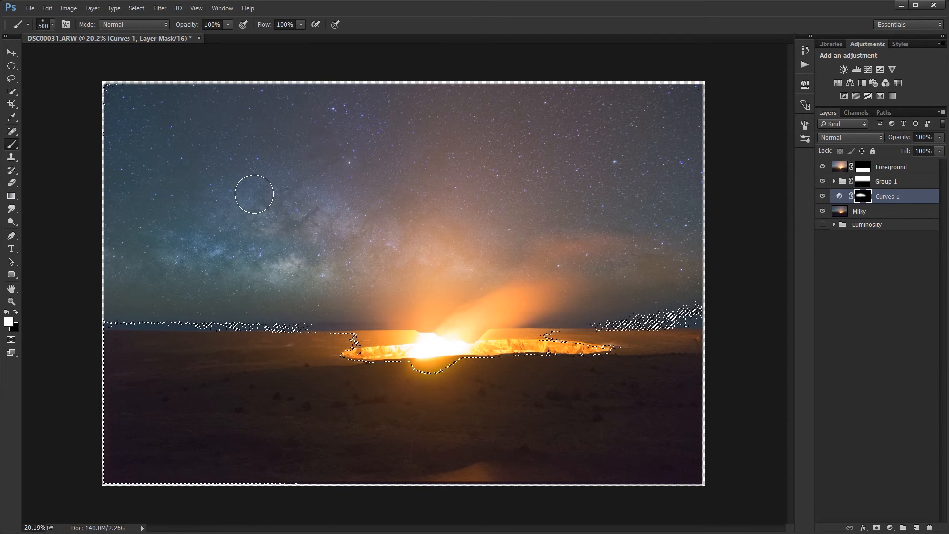
key("x")
key("bracketright")
key("bracketright")
key("bracketright")
key("bracketright")
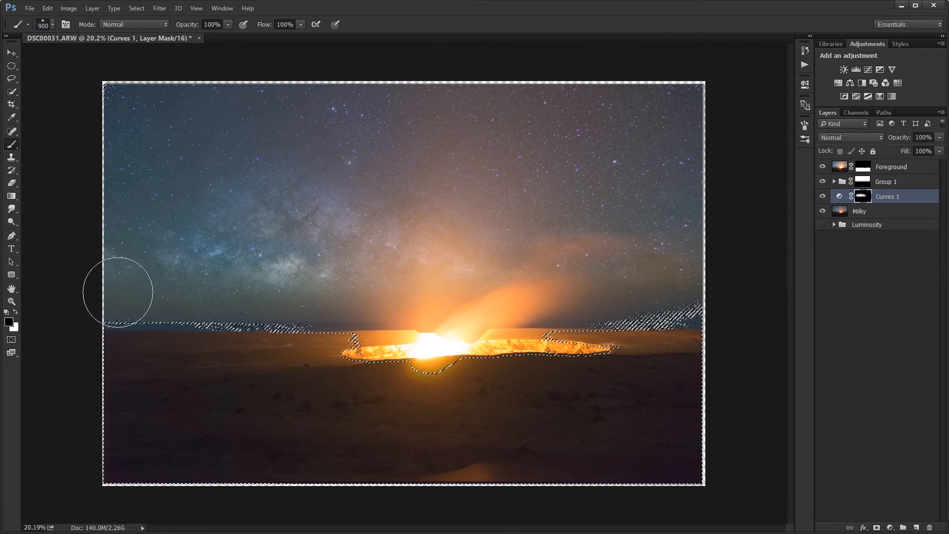
Step: Display the Curves 1 mask and try black strokes over its white band through the Darks 3 selection, undoing them
left_click(859, 198, "alt")
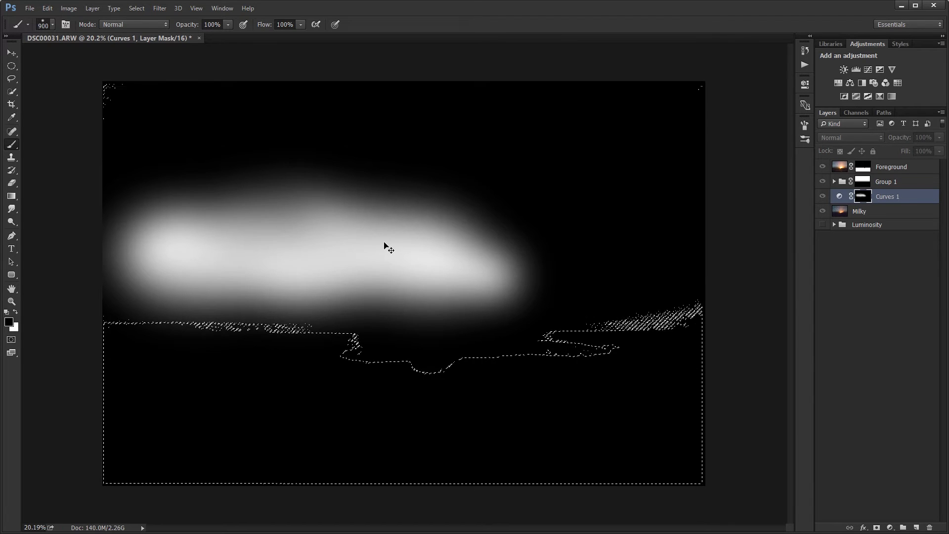
key("ctrl+z")
mouse_move(299, 246)
left_mouse_down()
mouse_move(424, 264)
mouse_move(205, 258)
mouse_move(430, 263)
mouse_move(326, 267)
mouse_move(193, 254)
left_mouse_up()
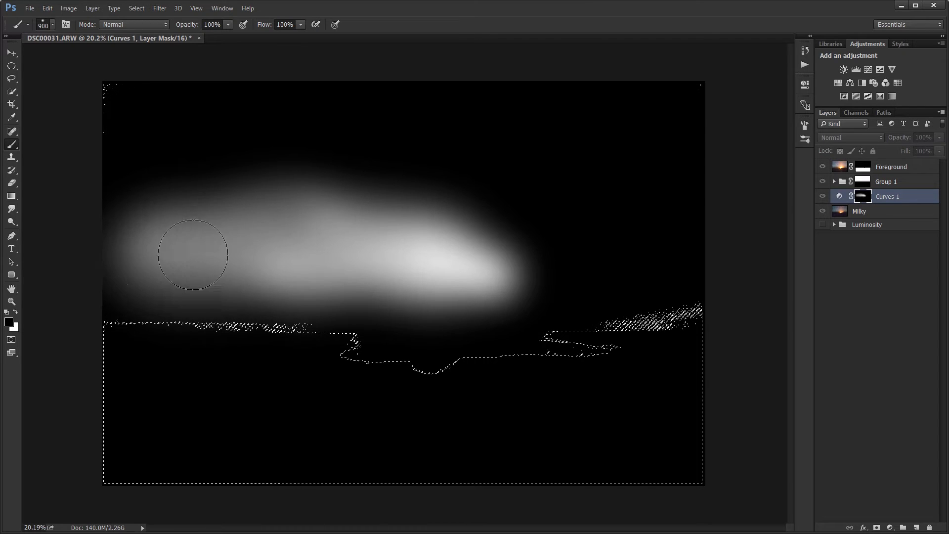
key("ctrl+alt+z")
key("ctrl+alt+z")
key("ctrl+alt+z")
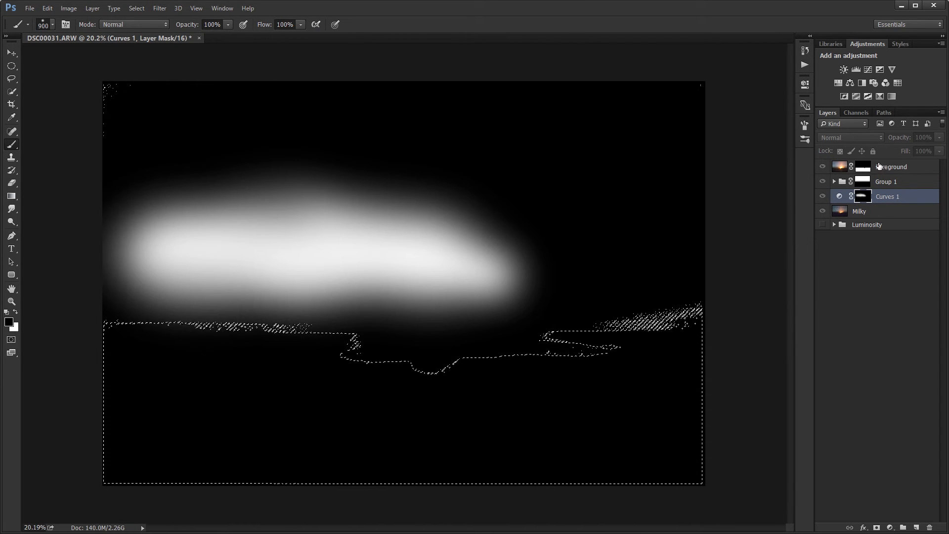
scroll(423, 240, "up", 4)
left_click_drag(420, 243, 653, 285)
key("ctrl+alt+z")
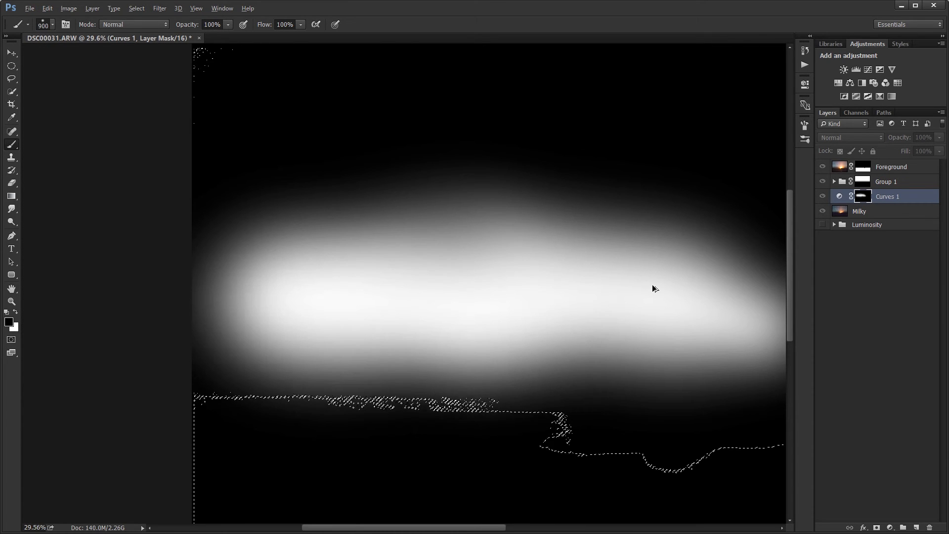
key("ctrl+alt+z")
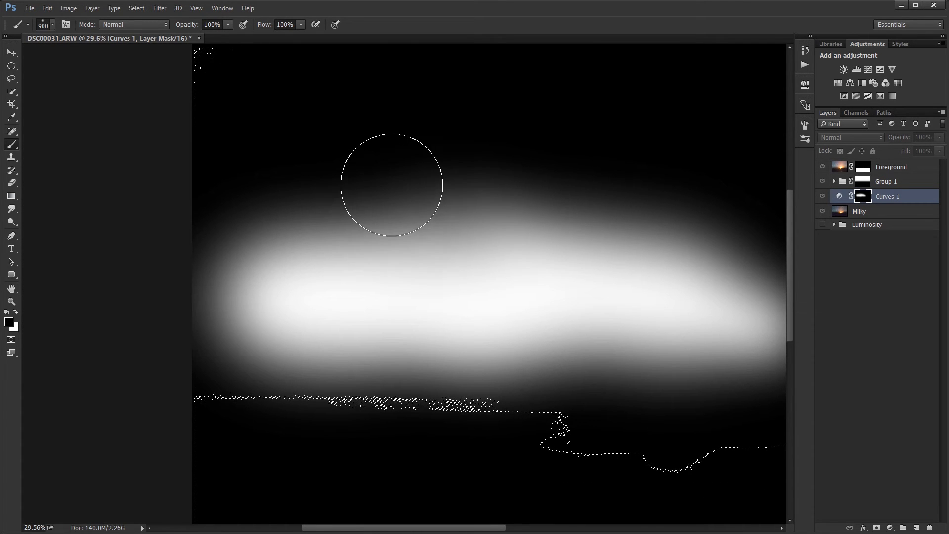
Step: Load the Brights 1 channel as a selection and display the Curves 1 mask on its own
left_click(865, 112)
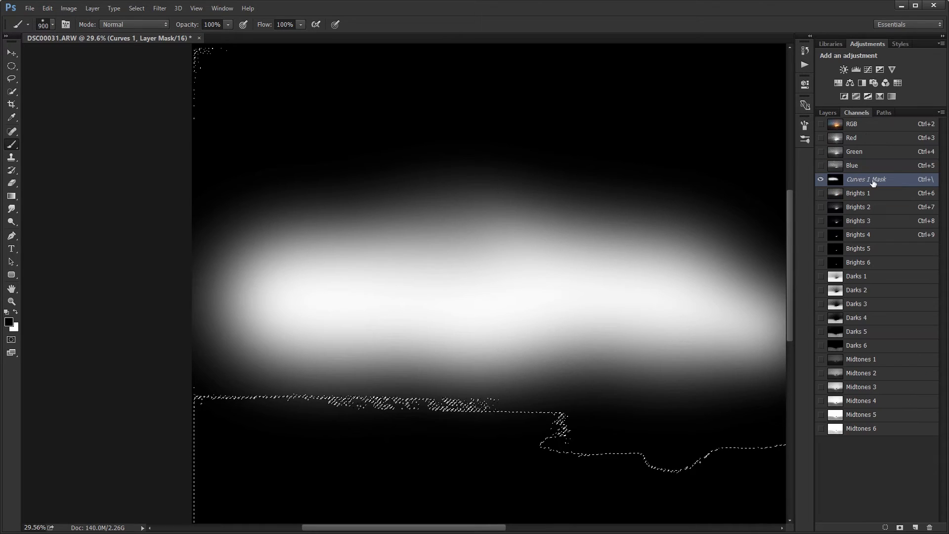
left_click(837, 196)
left_click(835, 195, "ctrl")
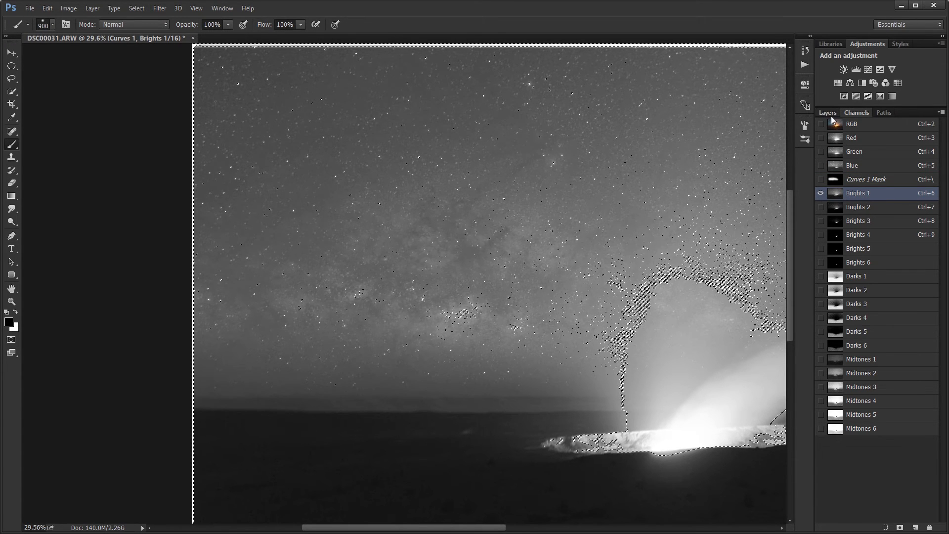
left_click(831, 114)
left_click(863, 196)
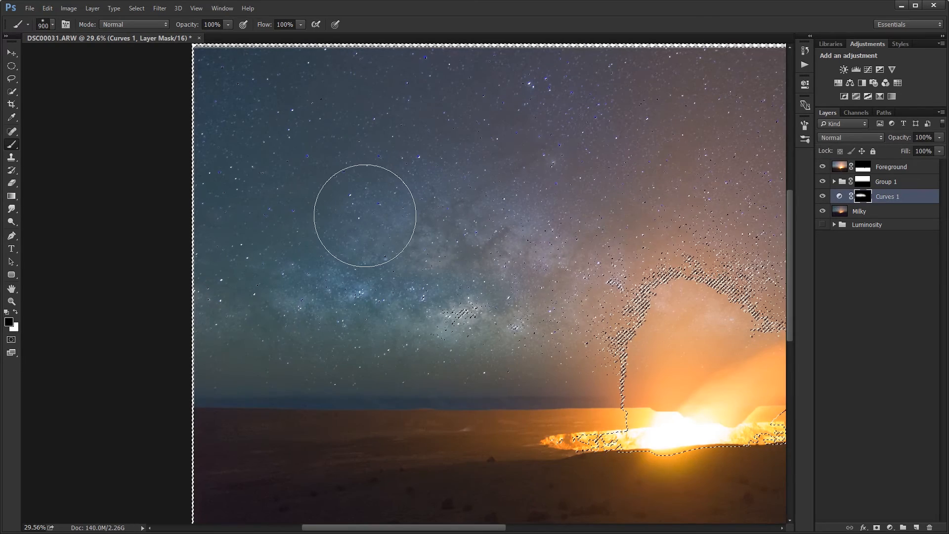
left_click(863, 197, "alt")
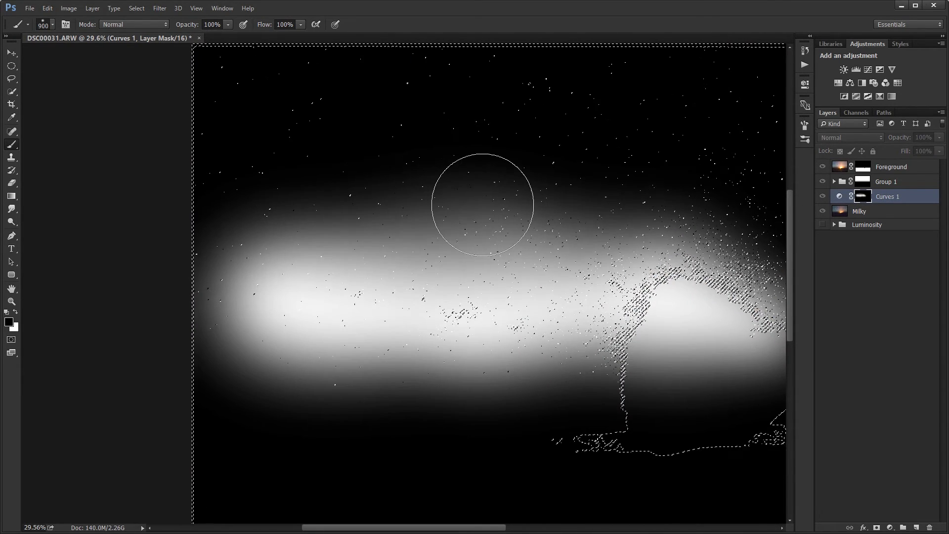
Step: Without a selection, paint a vertical black stroke through the mask's white band, undo it, and return to the full image
key("ctrl+d")
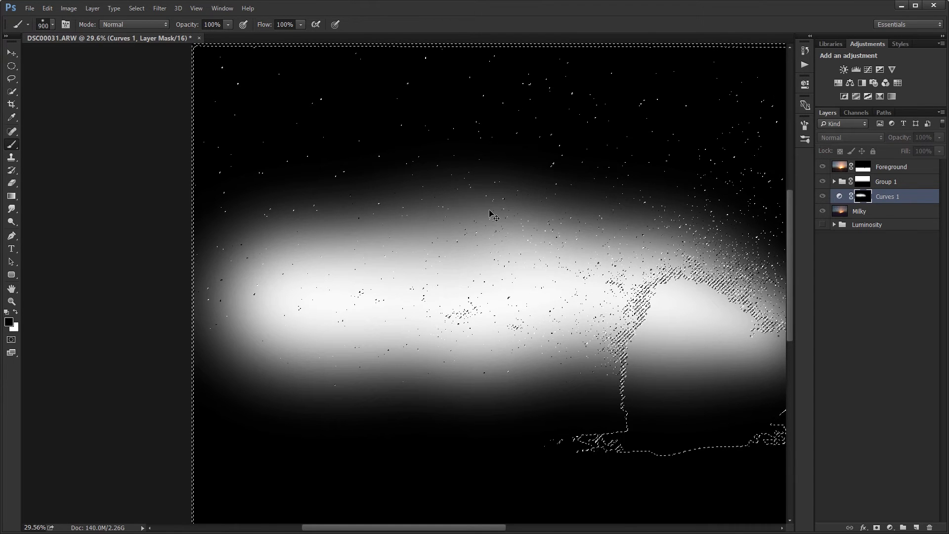
left_click_drag(490, 211, 477, 397)
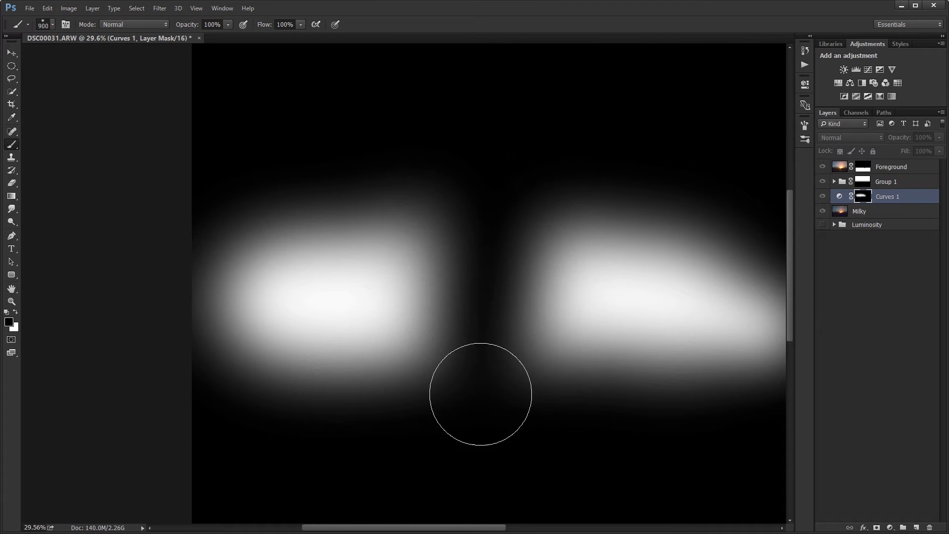
key("ctrl+z")
scroll(641, 212, "down", 2)
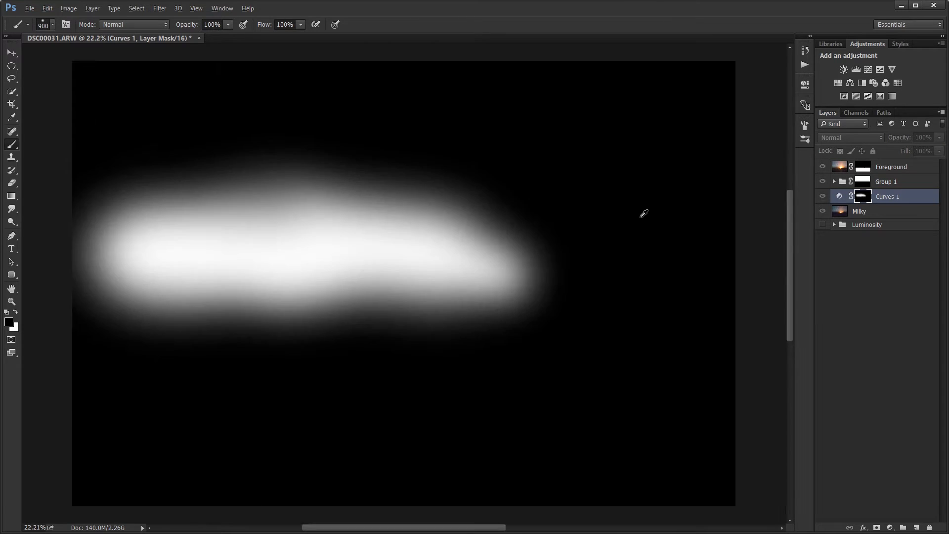
scroll(642, 211, "up", 1)
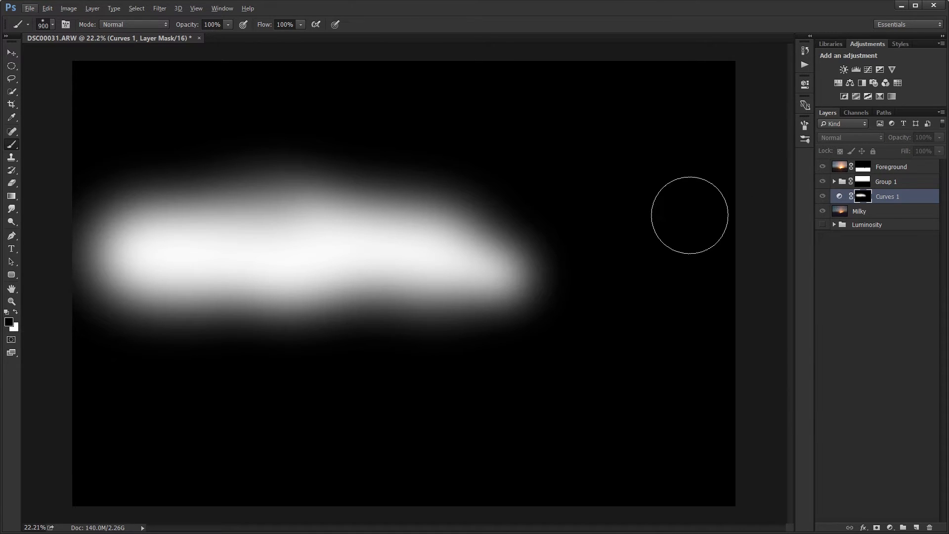
left_click(870, 183)
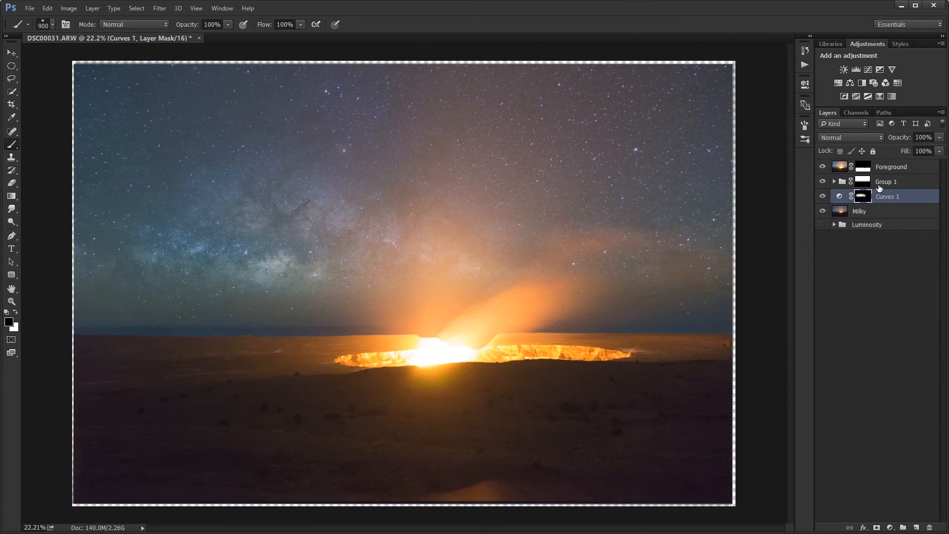
Step: Load the Midtones 2 channel as a selection and add a Curves adjustment masked by it above Group 1
left_click(862, 115)
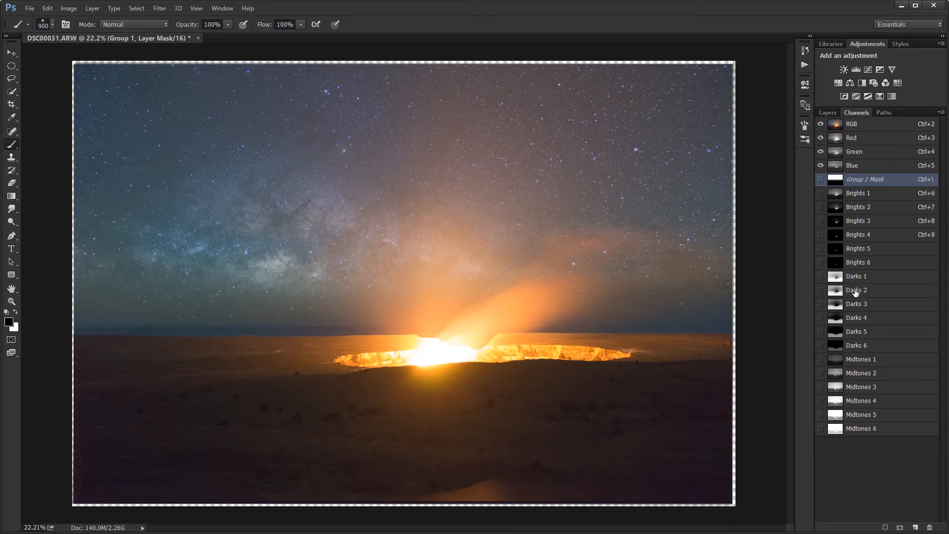
left_click(858, 359)
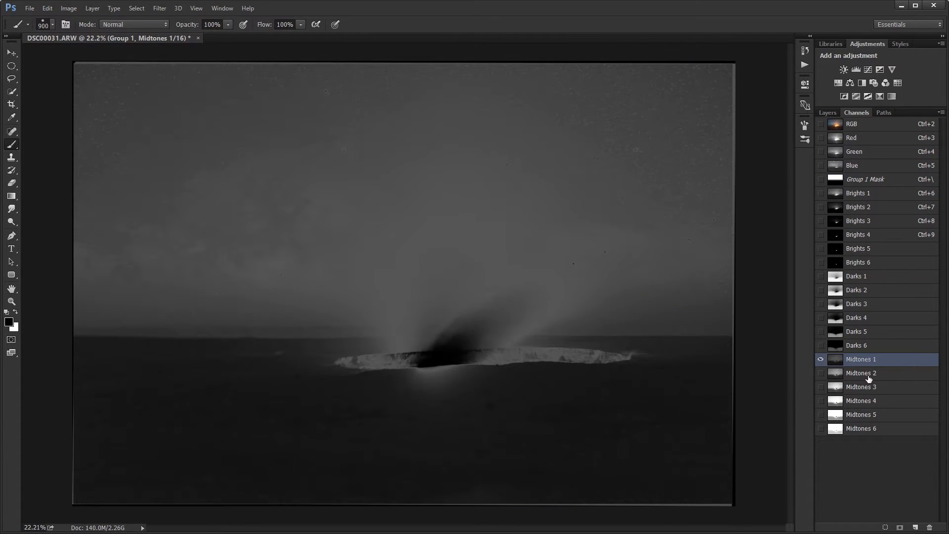
left_click(869, 378)
left_click(837, 376, "ctrl")
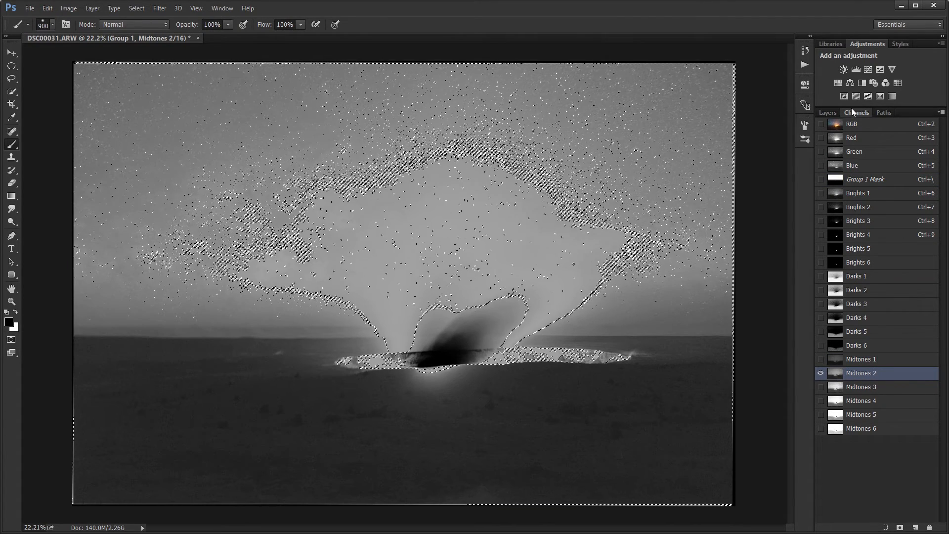
left_click(830, 113)
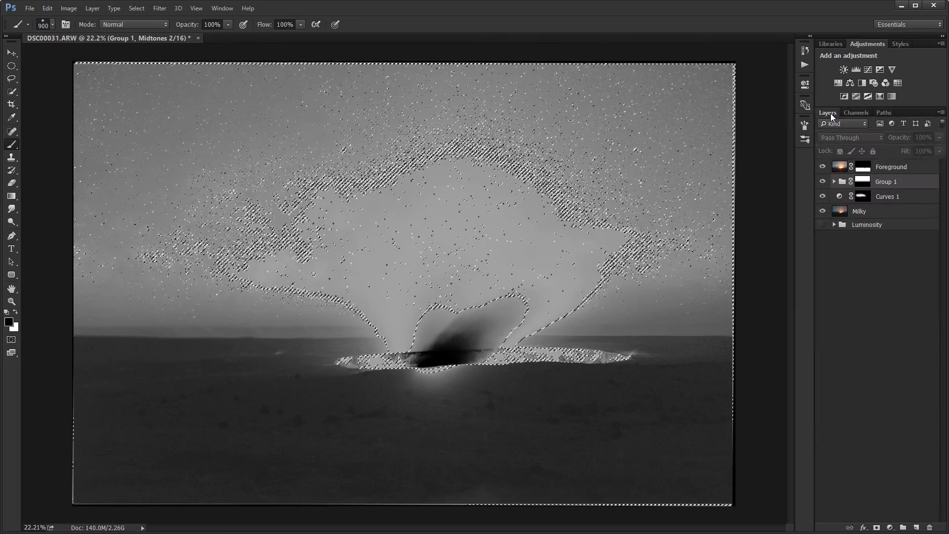
left_click(867, 69)
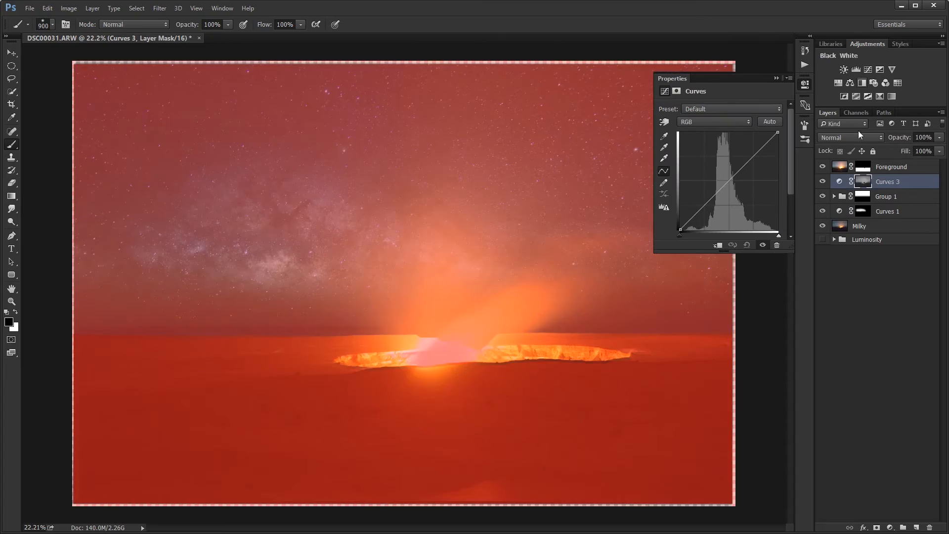
Step: Shape the Curves 3 RGB curve into a gentle S, raising the upper midtones and slightly lowering the darker tones
left_click(838, 183)
left_click(735, 177)
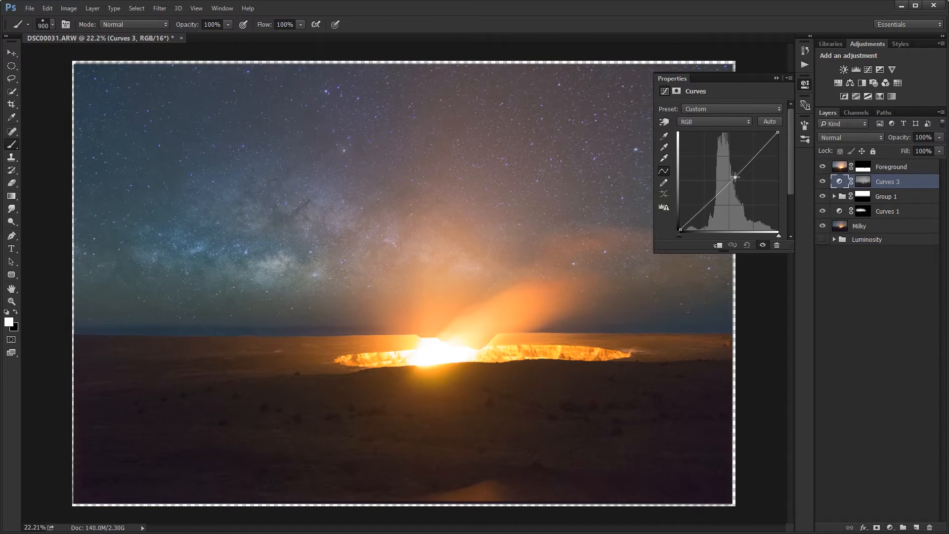
left_click_drag(736, 177, 713, 200)
left_click(708, 200)
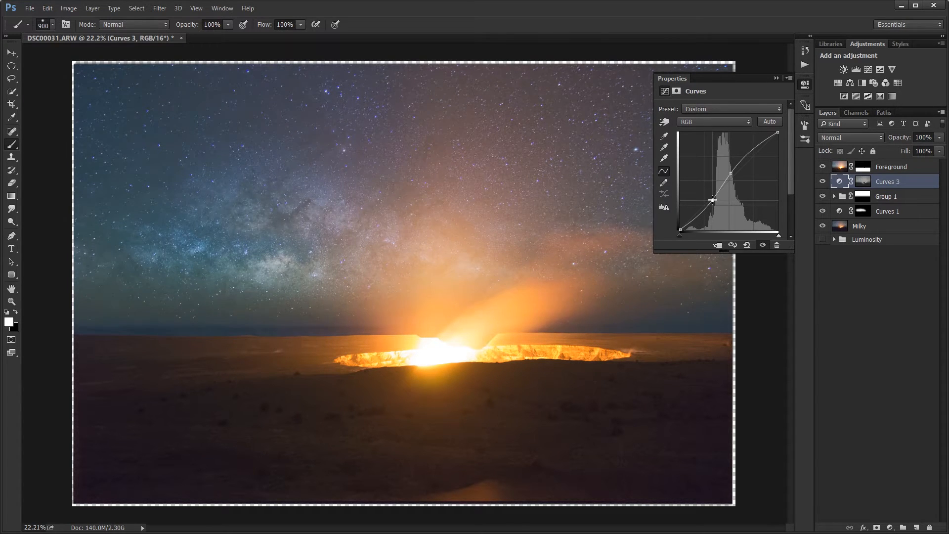
left_click(775, 78)
Step: Compare the image with the Curves 3 adjustment hidden and shown several times
left_click(821, 181)
left_click(820, 182)
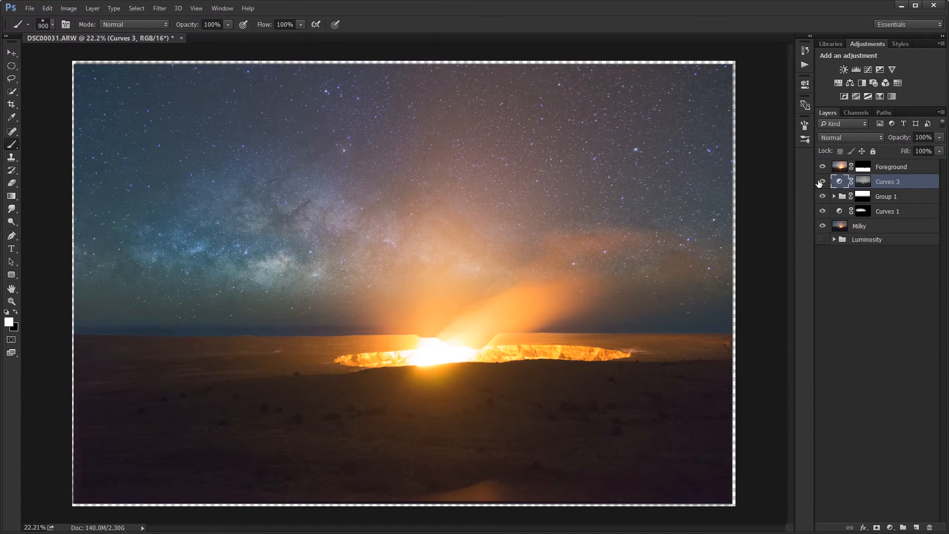
left_click(821, 182)
left_click(821, 182)
left_click(821, 182)
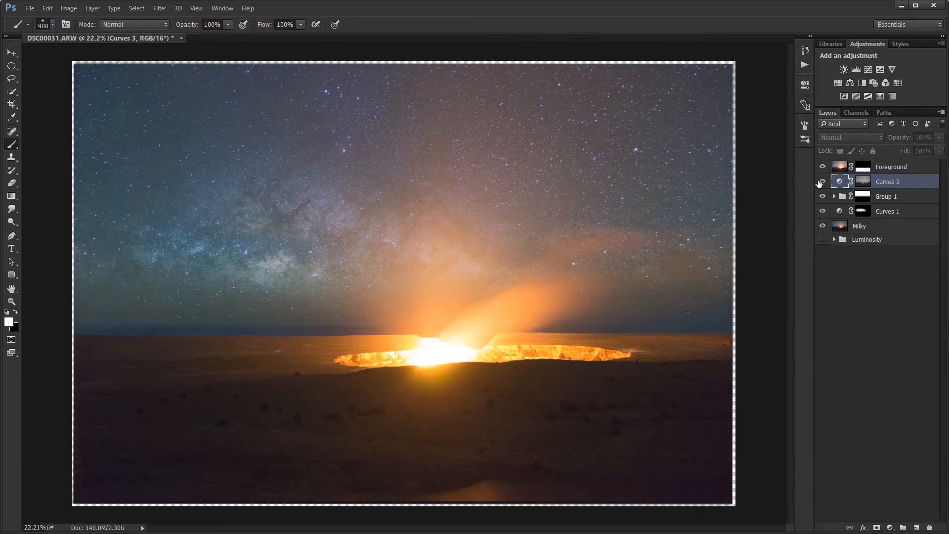
left_click(821, 182)
left_click(820, 182)
left_click(821, 182)
left_click(821, 182)
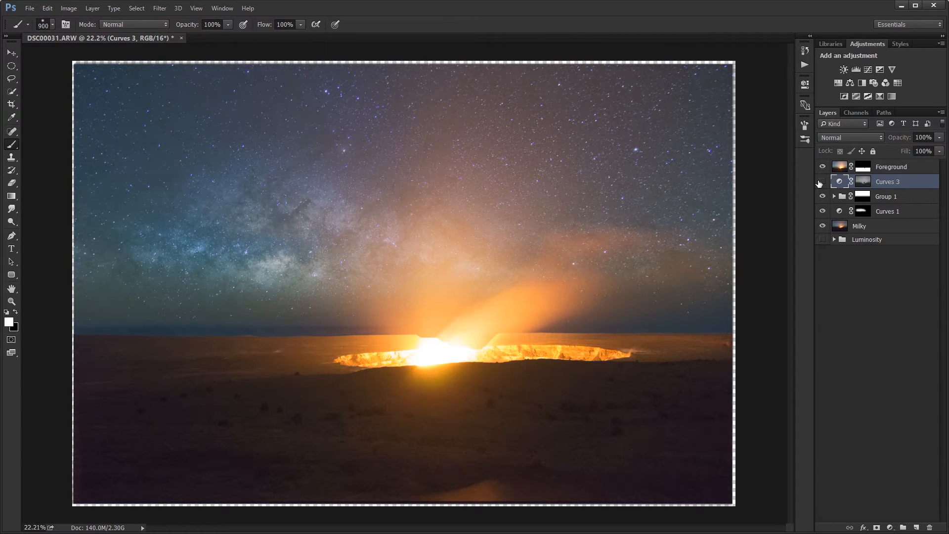
left_click(821, 182)
left_click(821, 182)
left_click(821, 182)
Step: Try placing the Curves 3 layer in a new group of its own, and undo the grouping
left_click(863, 182)
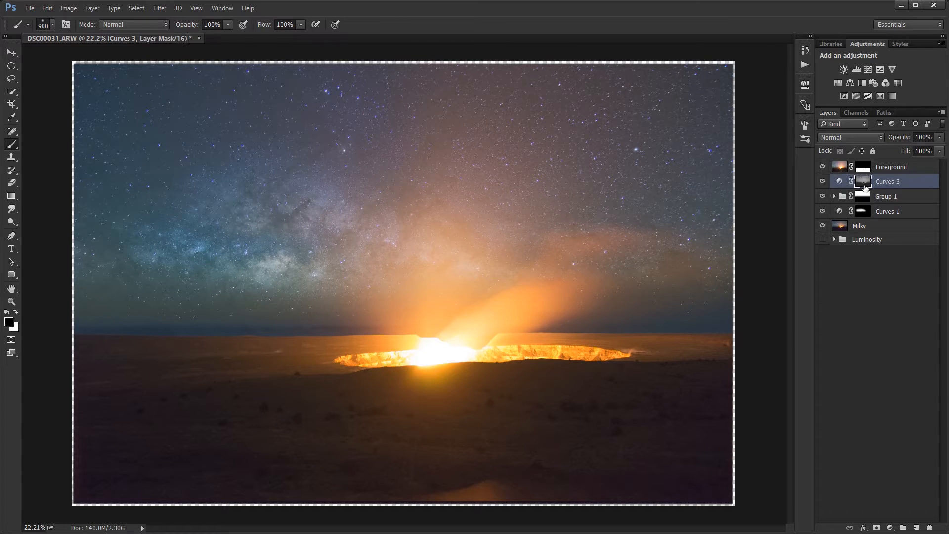
key("ctrl+g")
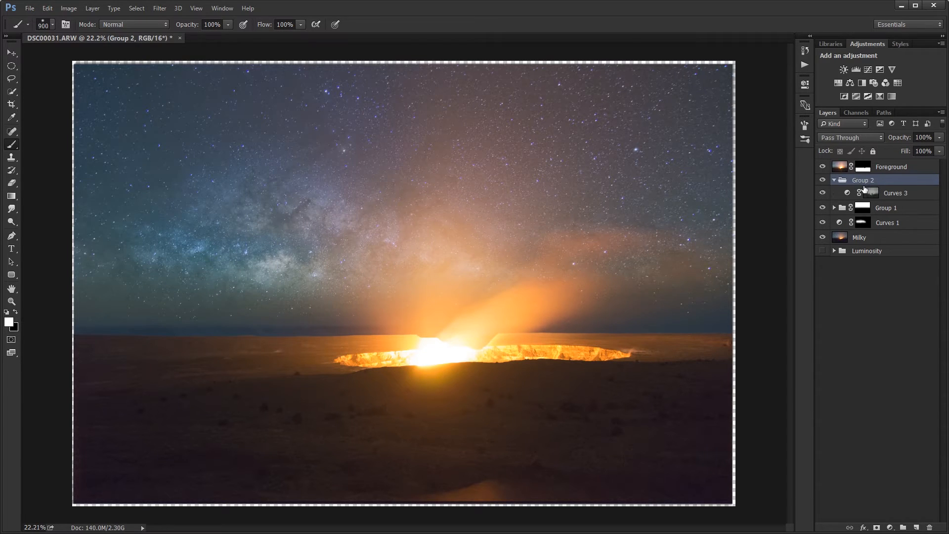
left_click(834, 180)
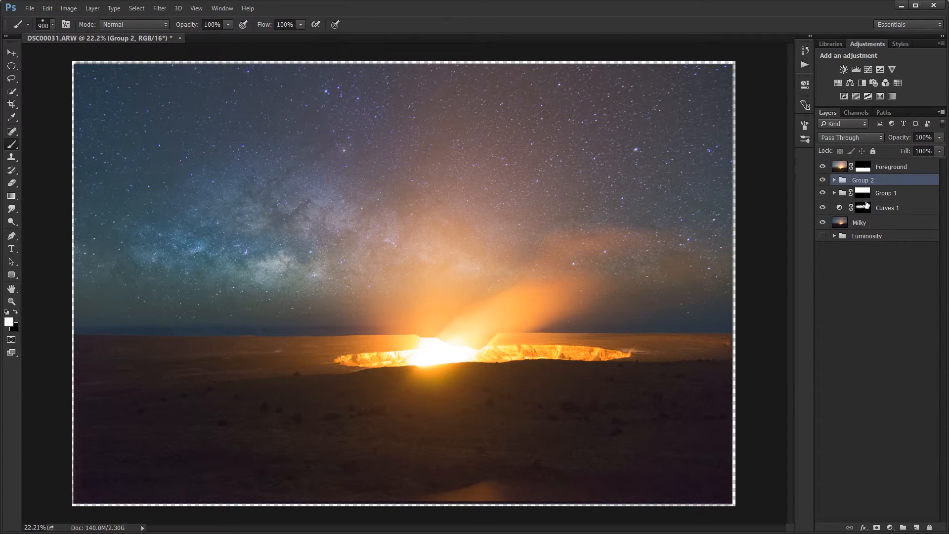
key("ctrl+z")
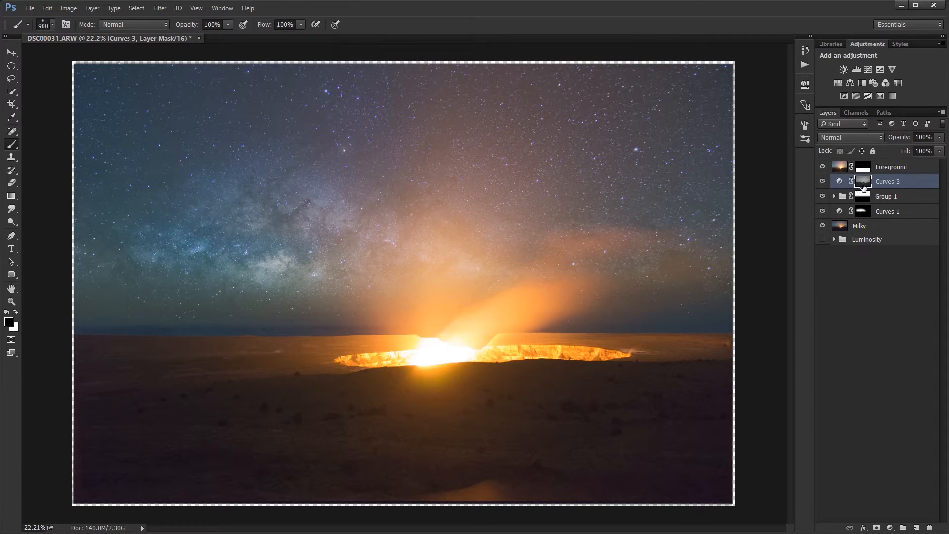
Step: Move Curves 3 into Group 1 above Curves 2 without replacing the group's mask, and compare the image with it hidden and shown
left_click_drag(864, 184, 890, 204)
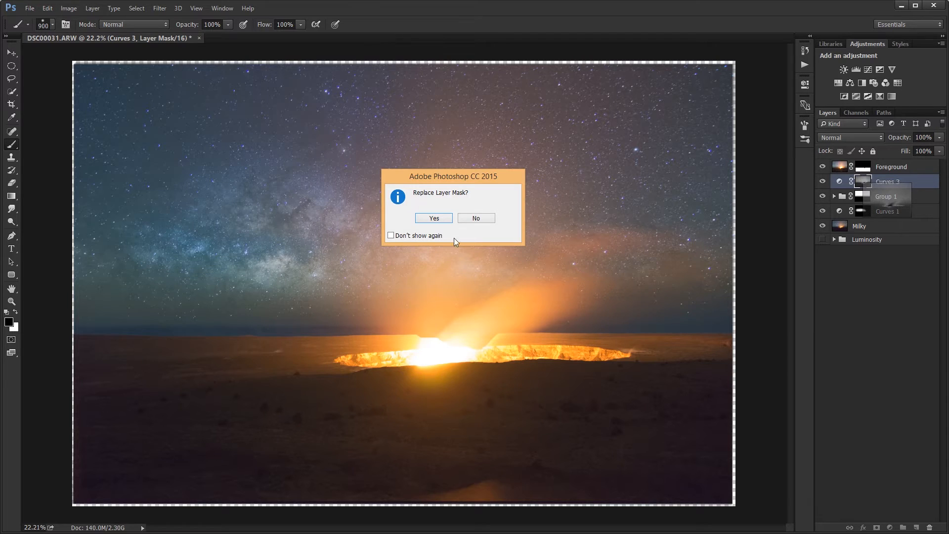
left_click(476, 218)
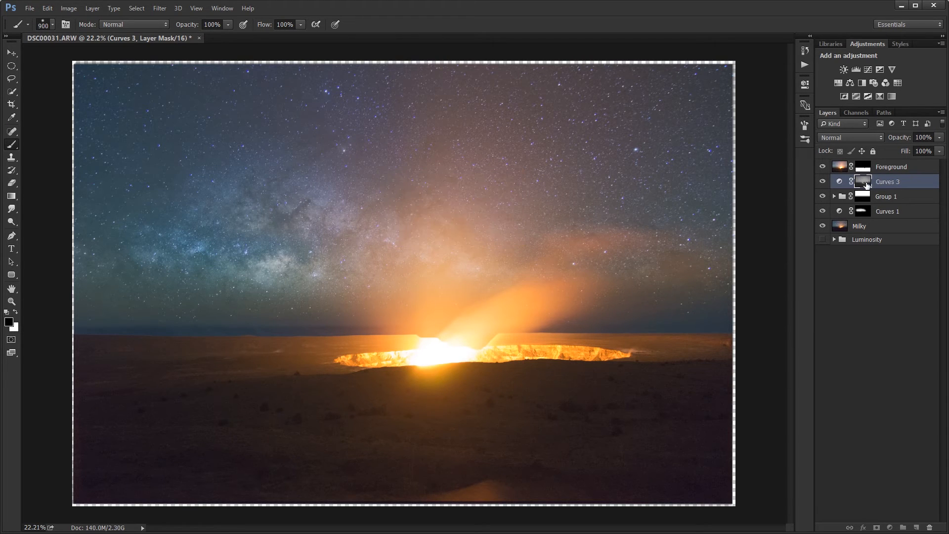
left_click(835, 196)
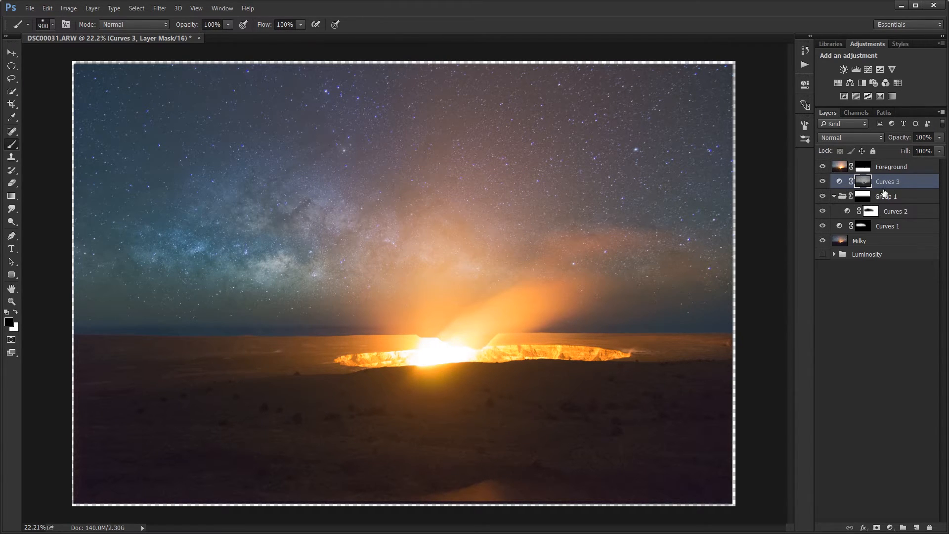
left_click_drag(890, 183, 886, 210)
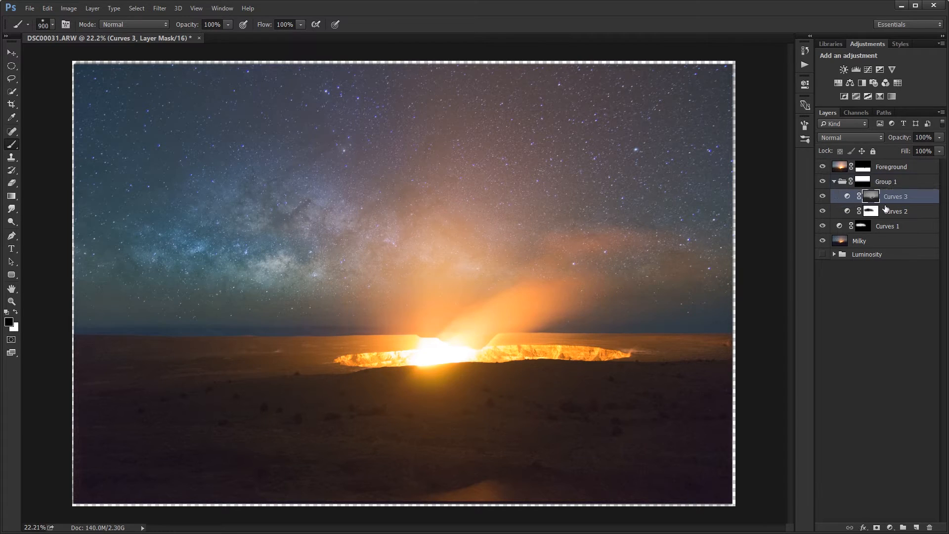
left_click(823, 197)
left_click(824, 196)
left_click(824, 197)
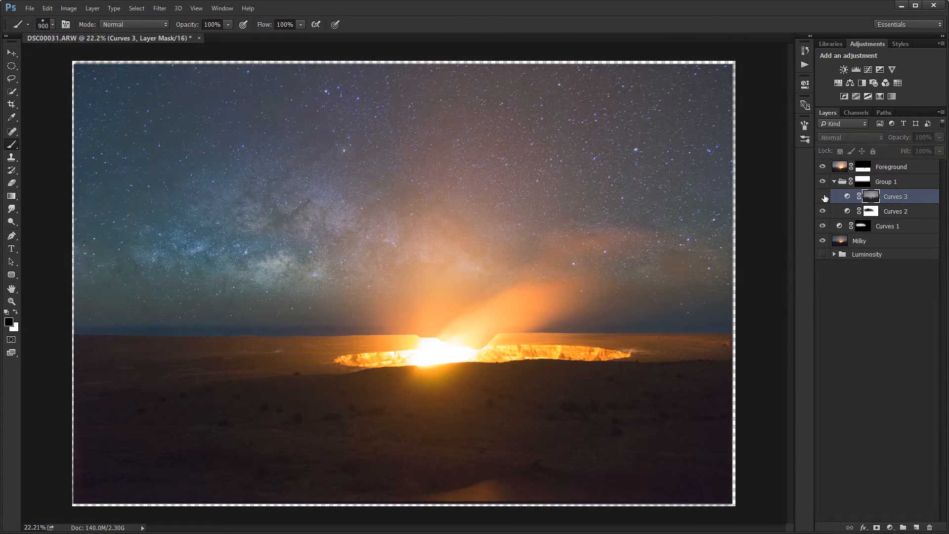
left_click(824, 196)
left_click(823, 196)
left_click(823, 197)
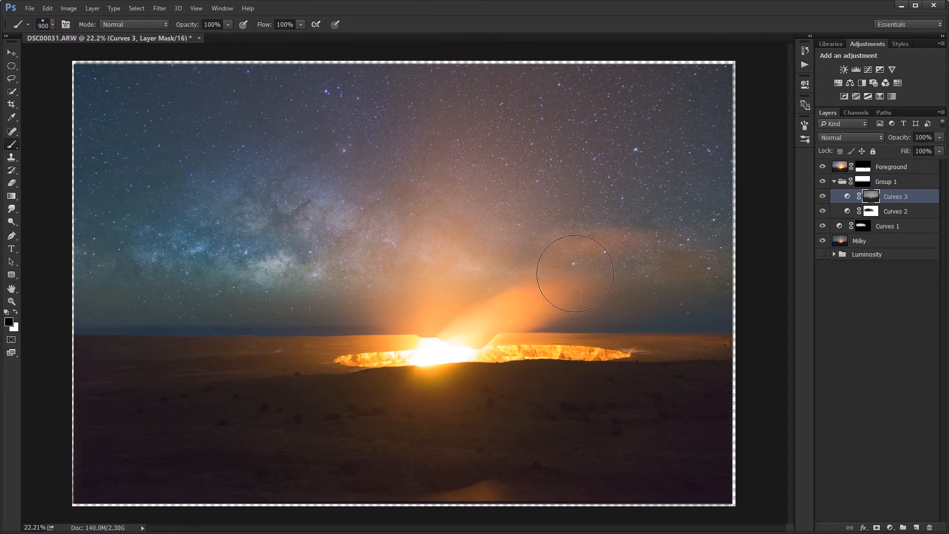
Step: Paint black on the Curves 3 mask over the orange glow above the crater, then deselect the layers and collapse Group 1
left_click_drag(414, 231, 469, 242)
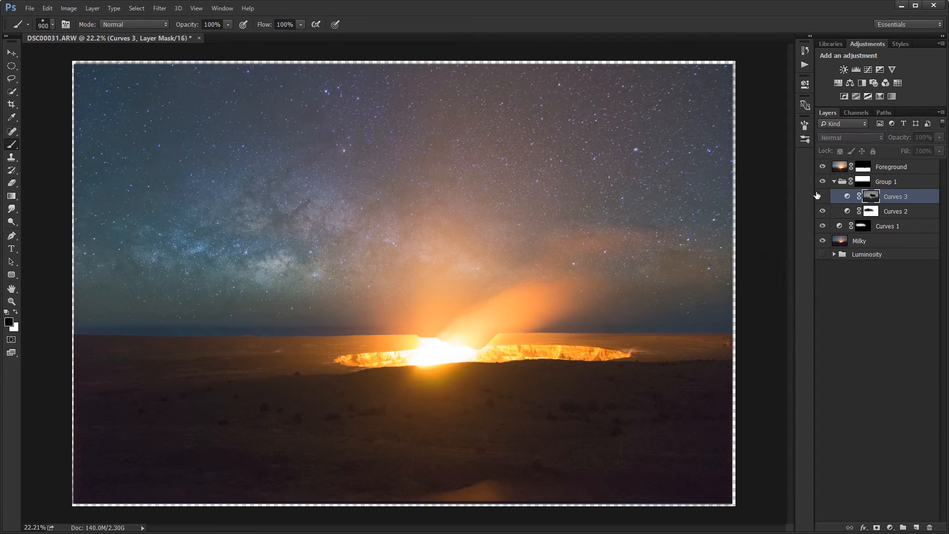
scroll(659, 278, "down", 2)
scroll(658, 278, "down", 3)
scroll(658, 278, "up", 5)
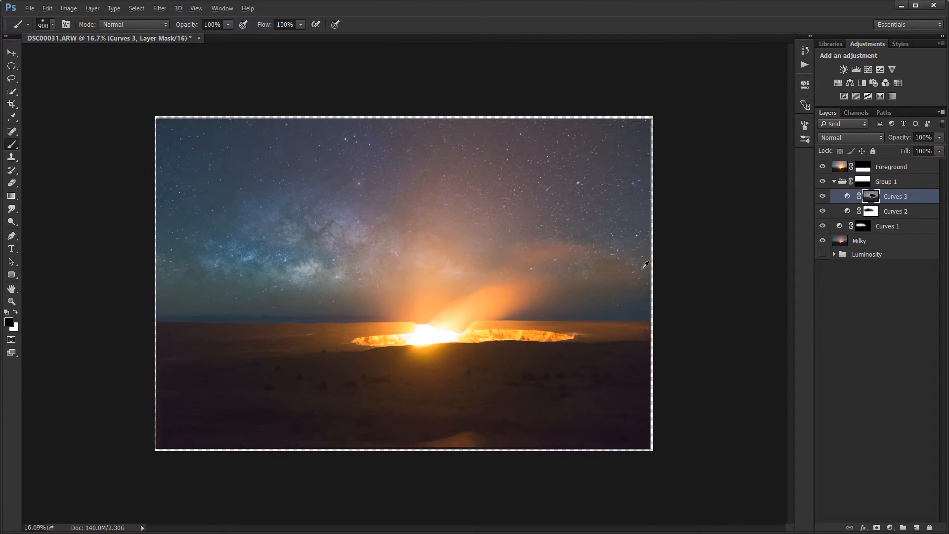
left_click(878, 321)
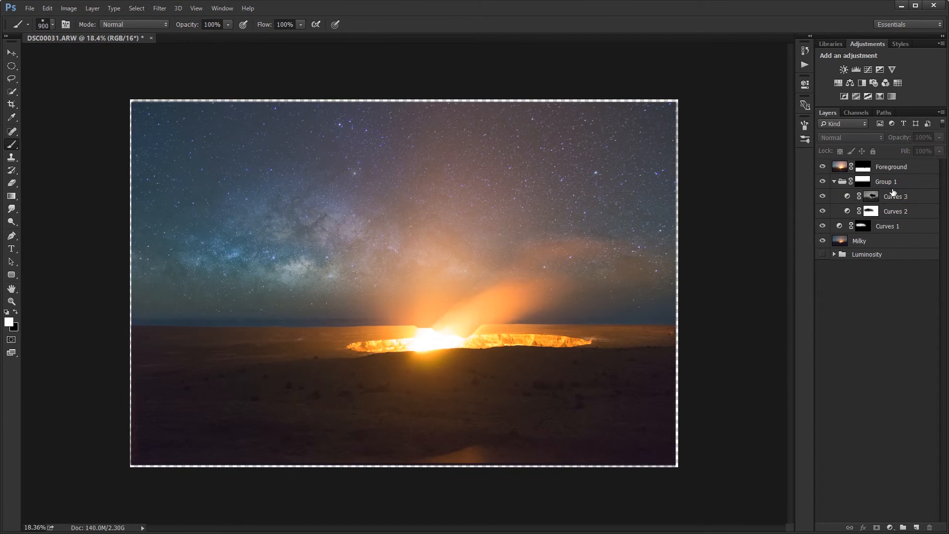
left_click(835, 182)
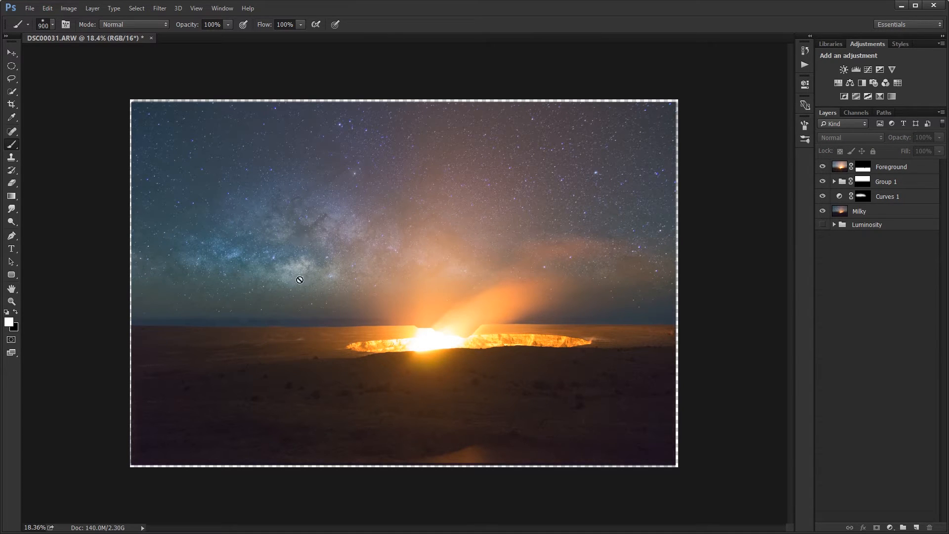
Step: Add an unmasked Curves adjustment above Group 1 and slightly lower the midtones of its Green channel
scroll(295, 257, "up", 2)
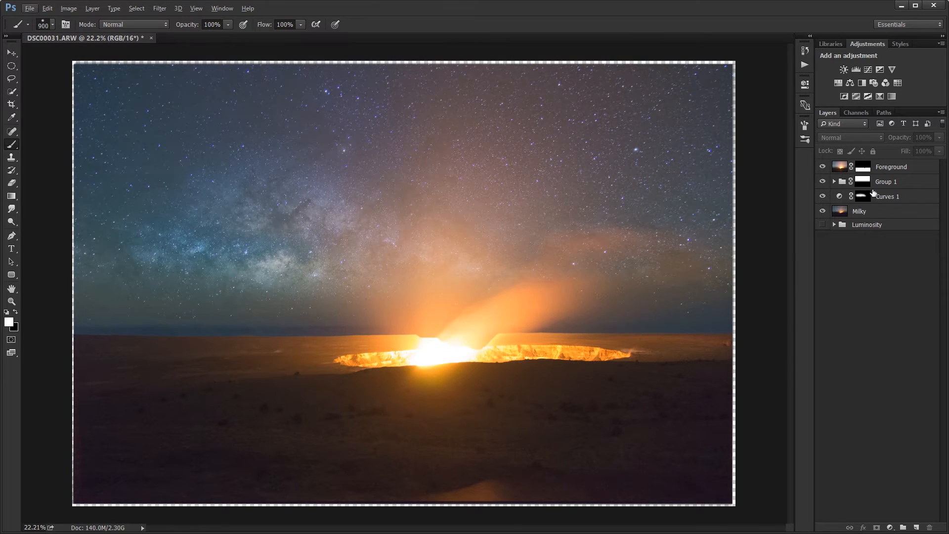
left_click(886, 183)
left_click(868, 70)
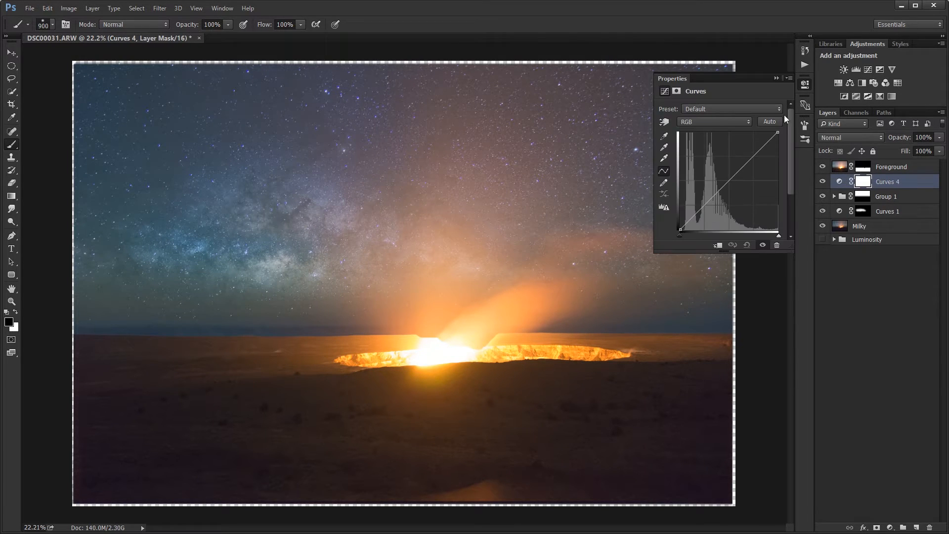
left_click(685, 121)
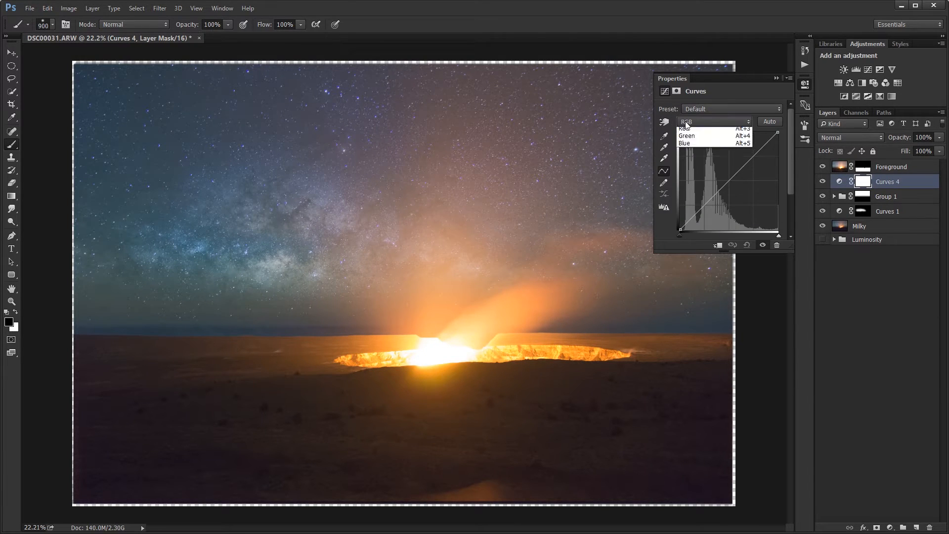
left_click(694, 149)
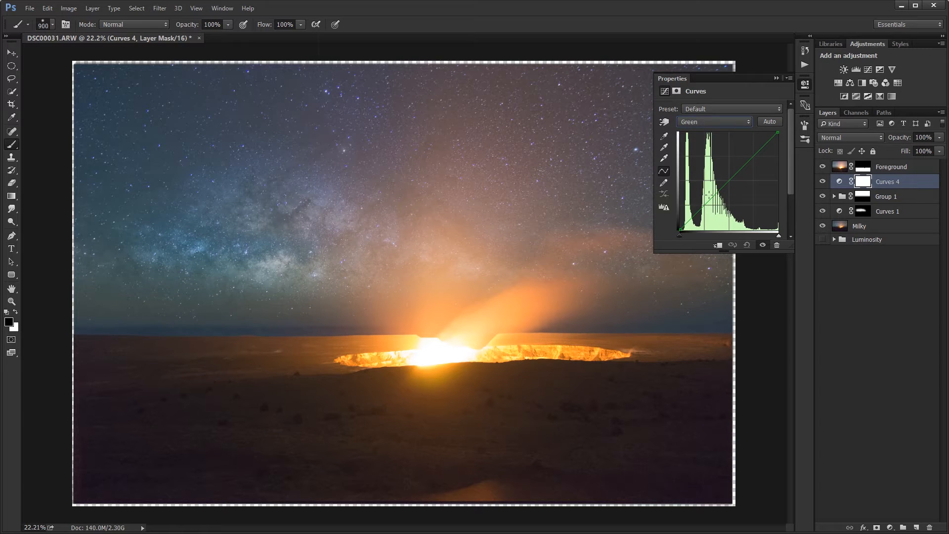
left_click(662, 123)
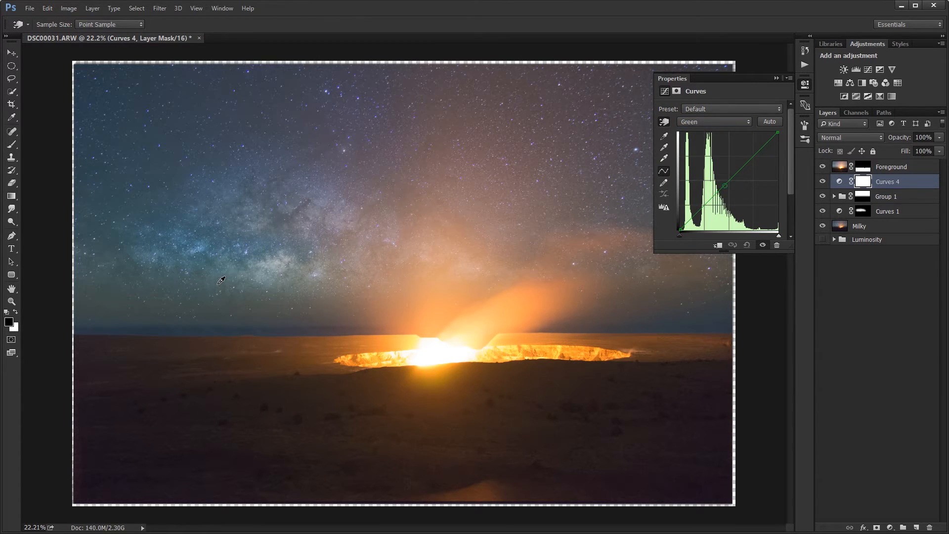
left_click(717, 194)
left_click_drag(717, 195, 717, 194)
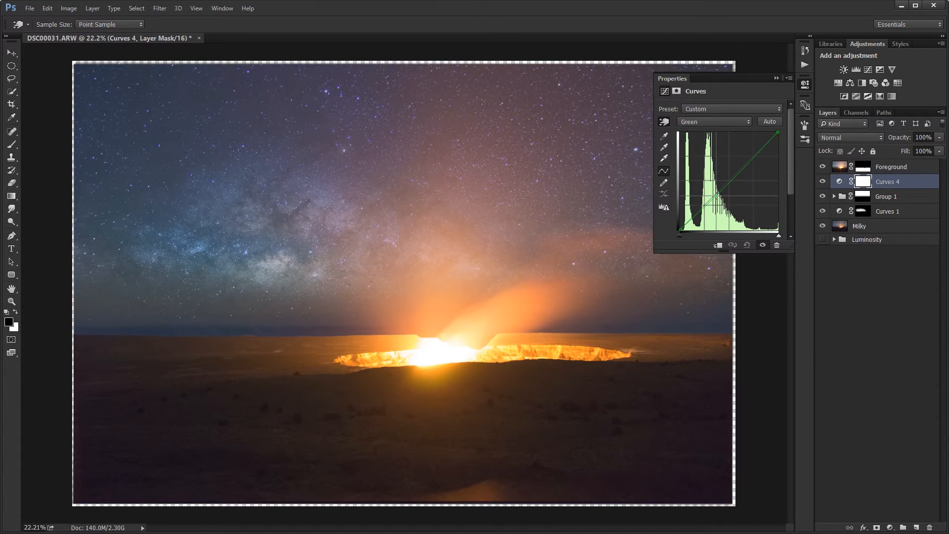
left_click_drag(717, 196, 717, 196)
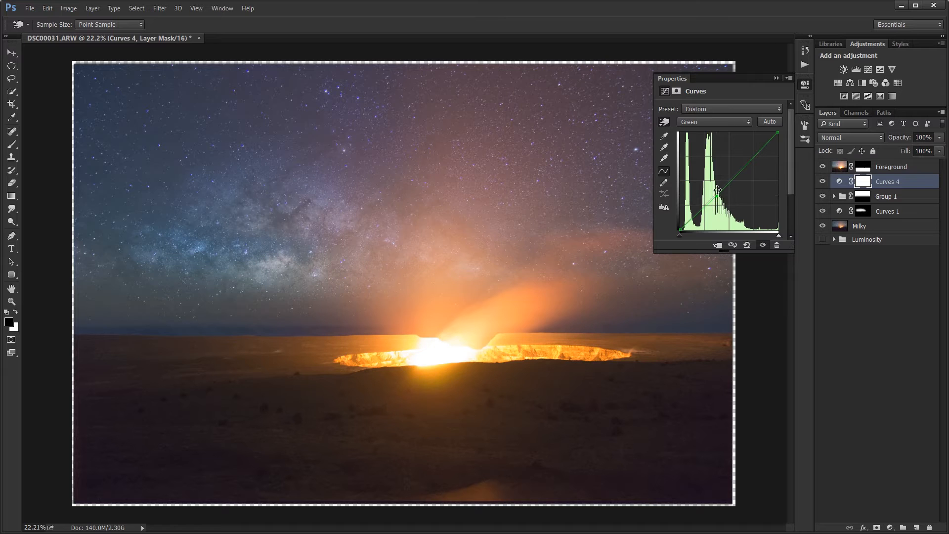
Step: Slightly raise the midtones of the Blue channel in the Curves 4 adjustment
left_click(713, 123)
left_click(712, 155)
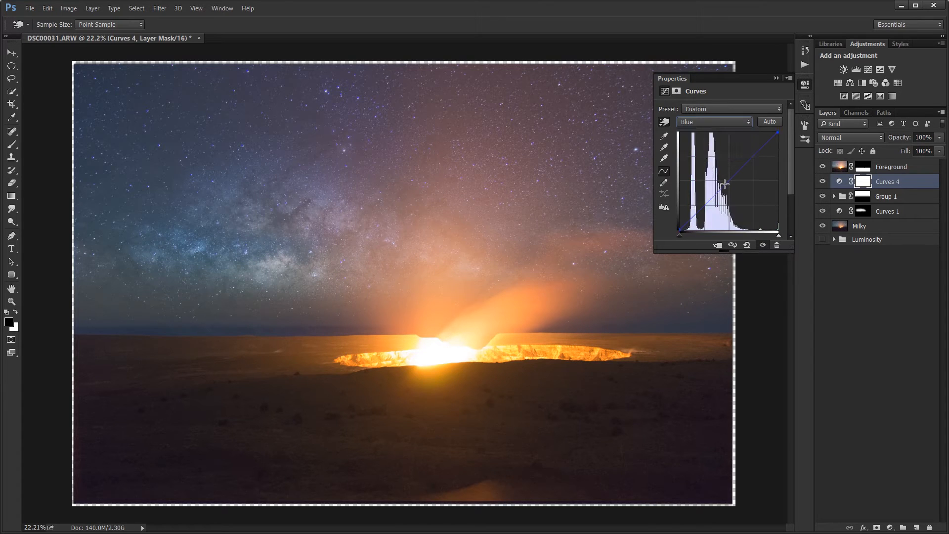
left_click(718, 191)
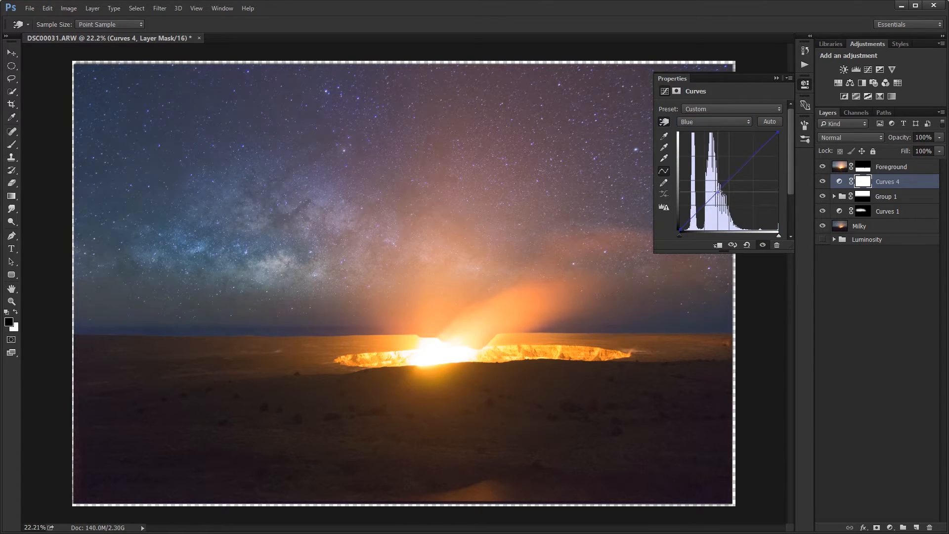
left_click_drag(718, 191, 716, 190)
Step: Slightly lower the midtones of the Red channel in Curves 4, and hide the layer to compare the colour change
left_click(714, 122)
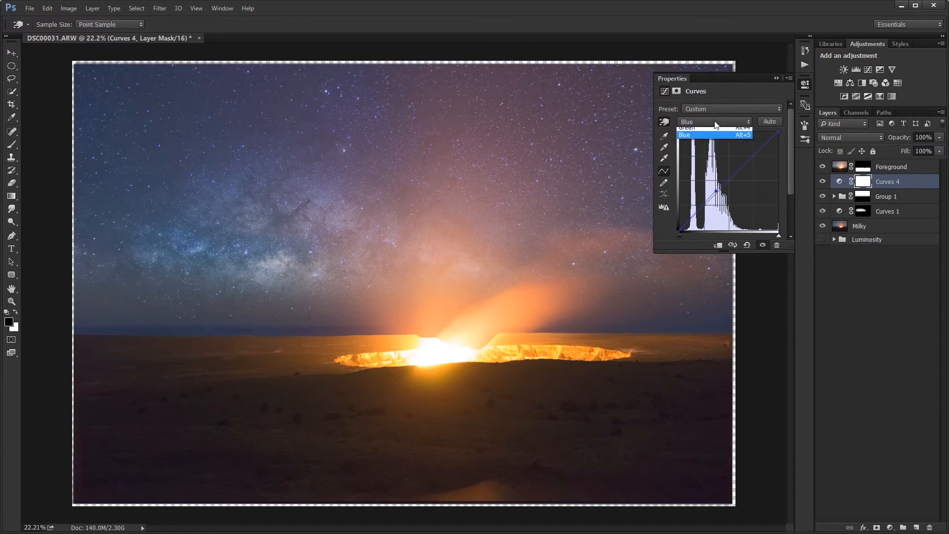
left_click(707, 137)
left_click_drag(724, 185, 723, 188)
left_click(820, 182)
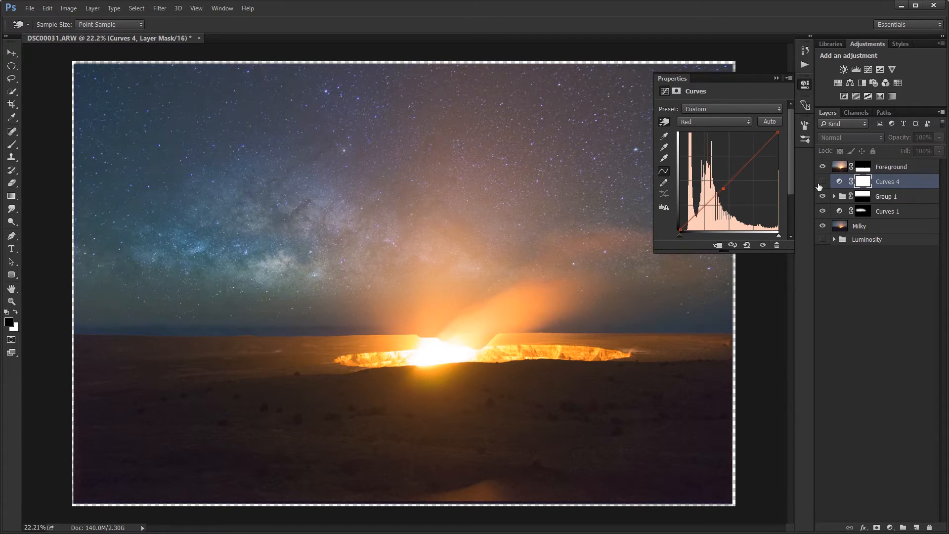
Step: Toggle the Curves 4 layer's visibility to compare the sky colour with and without it, leaving the layer visible
left_click(820, 182)
left_click(820, 182)
left_click(821, 182)
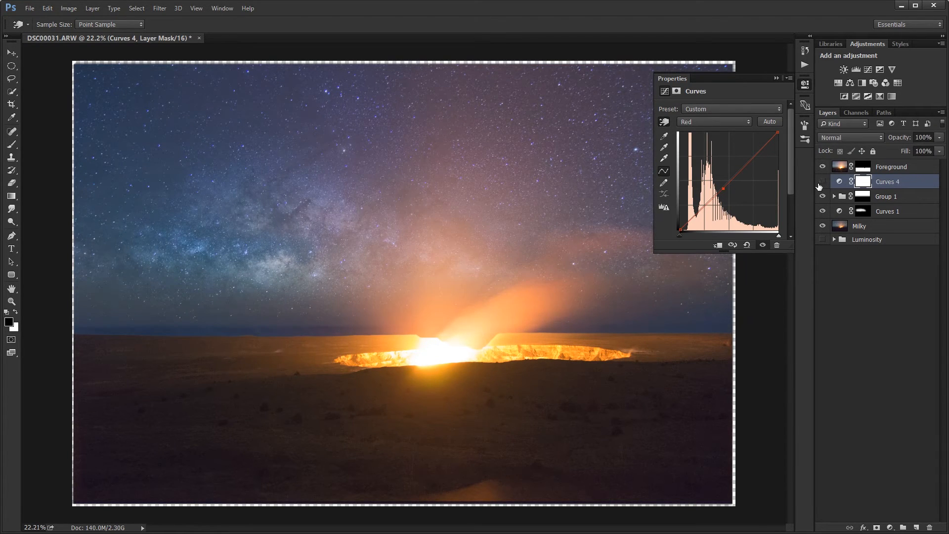
left_click(821, 183)
left_click(821, 182)
left_click(775, 79)
left_click(823, 183)
left_click(822, 182)
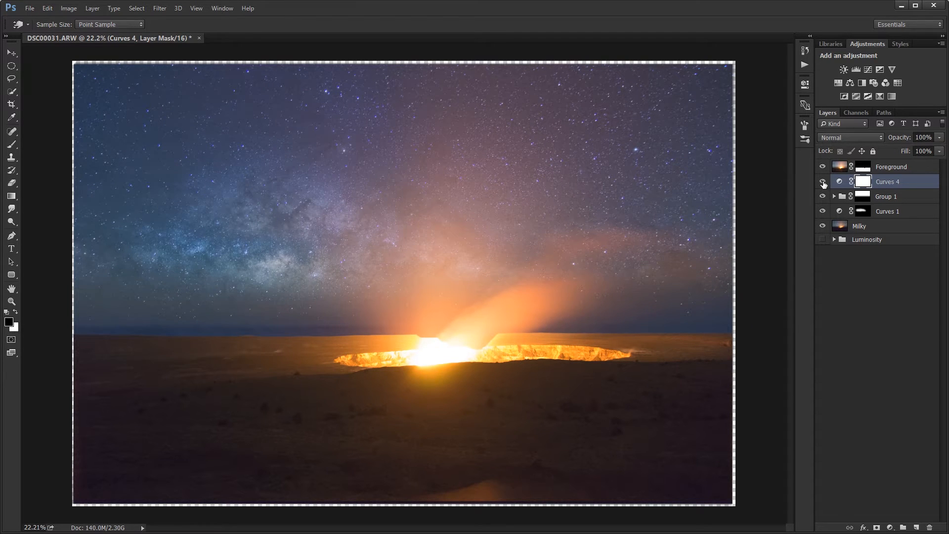
Step: Try the Curves 4 layer at 60% opacity, settle on 40% while comparing its effect, and deselect the layer
key("v")
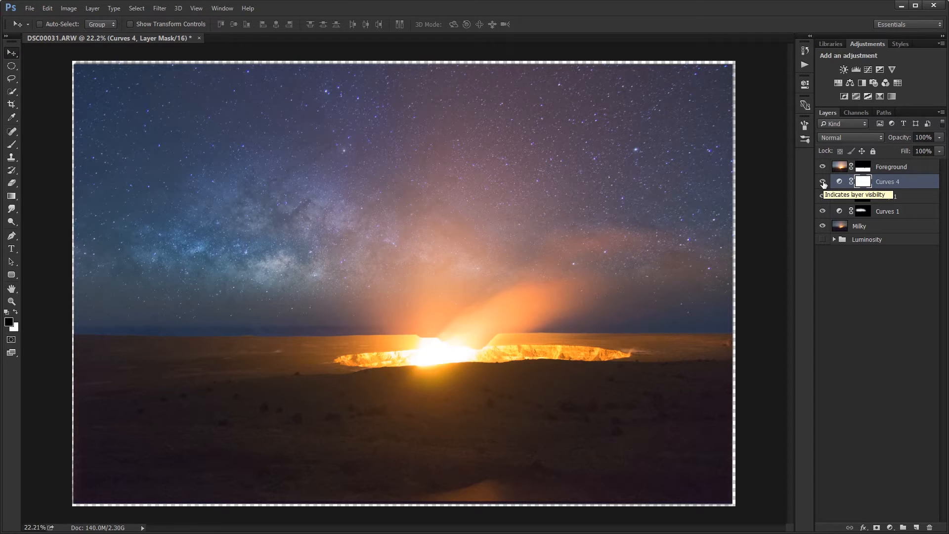
key("6")
left_click(823, 184)
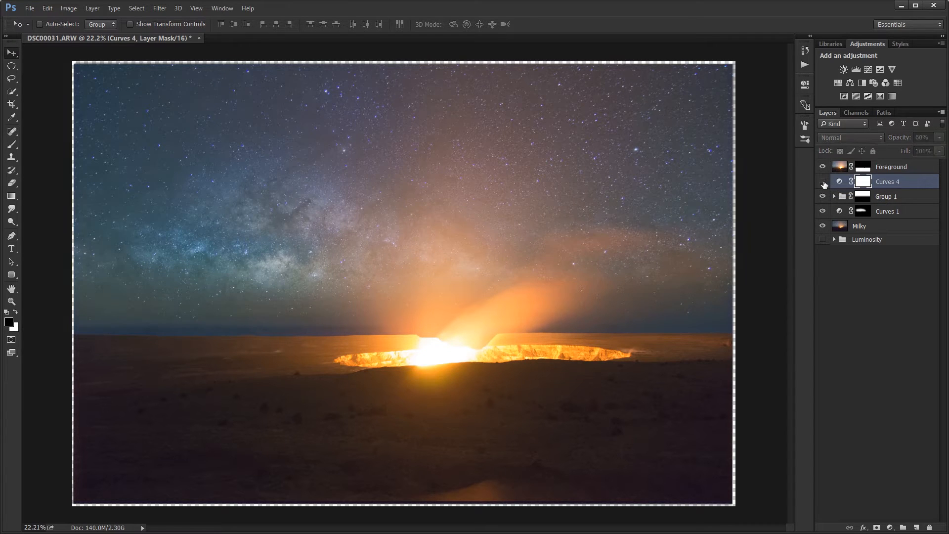
left_click(822, 183)
key("4")
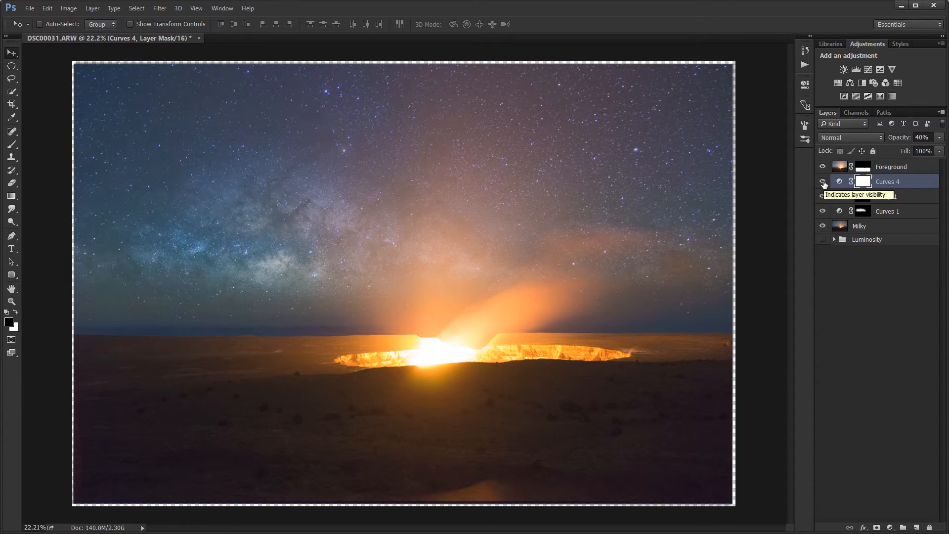
left_click(824, 183)
left_click(824, 183)
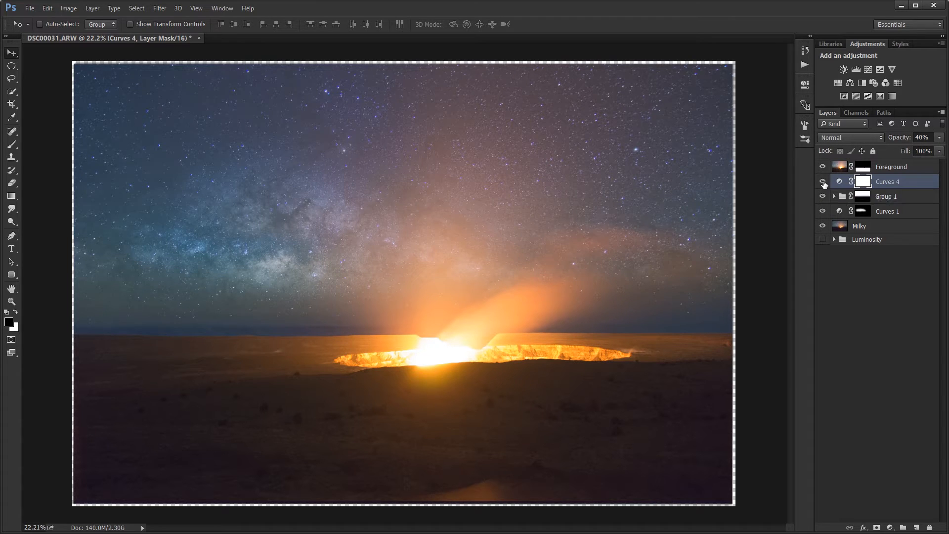
left_click(824, 183)
left_click(870, 299)
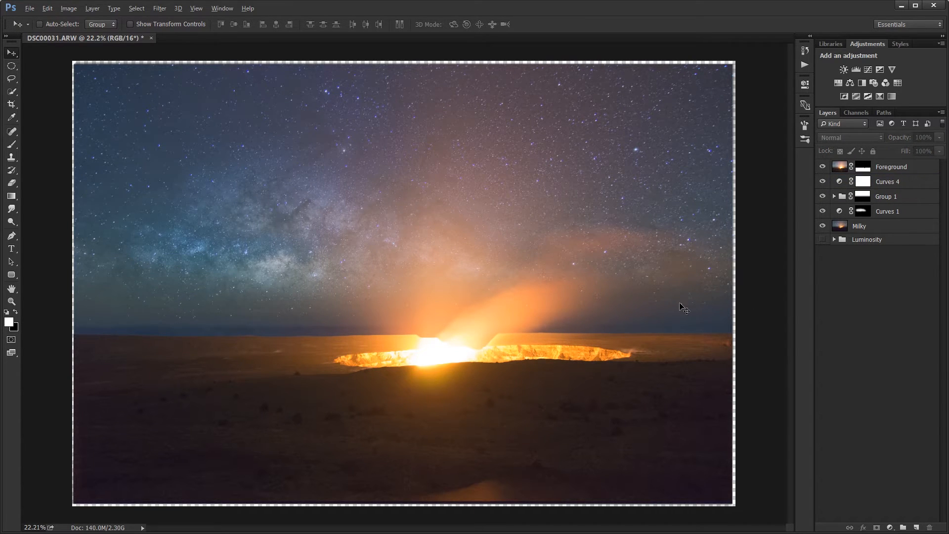
Step: Examine the horizon blend up close, comparing it with the Foreground layer shown and hidden
scroll(680, 307, "down", 2)
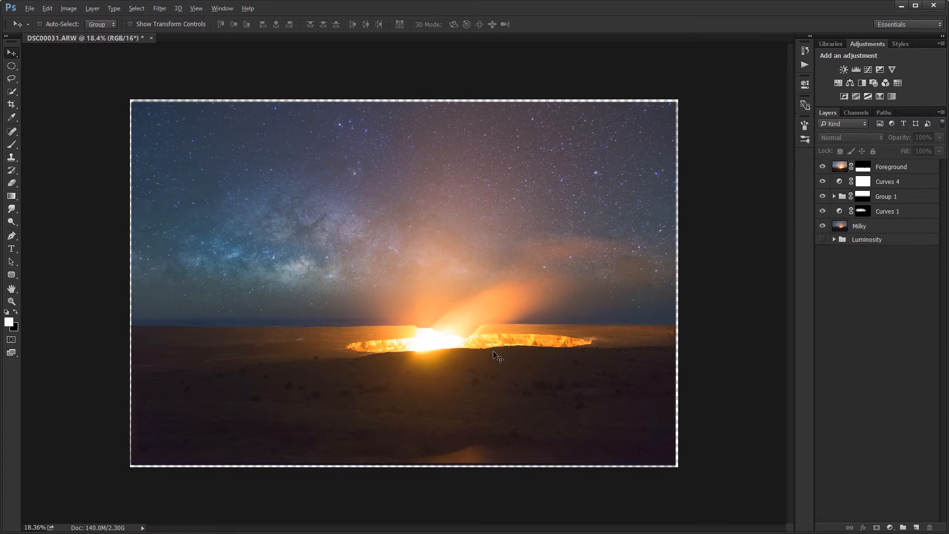
scroll(207, 332, "up", 5)
left_click_drag(212, 338, 612, 356)
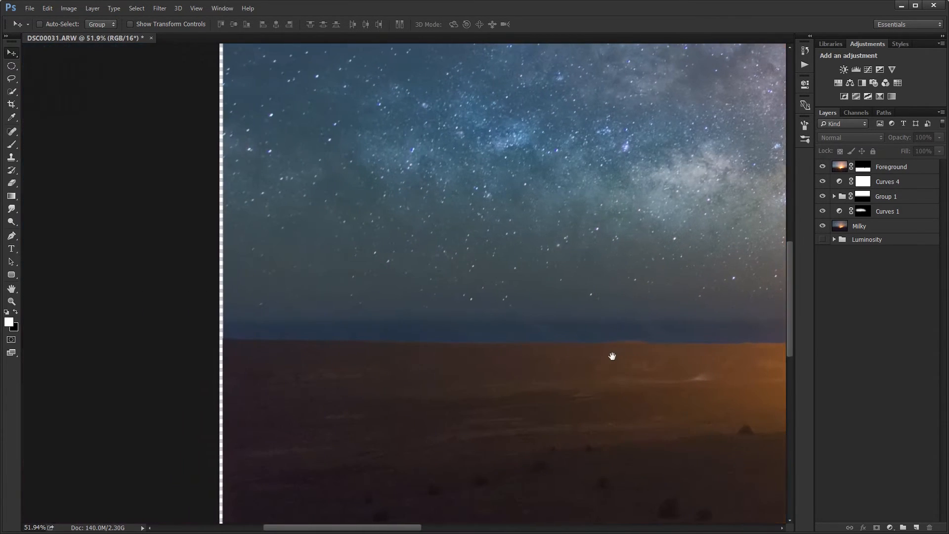
left_click(822, 167)
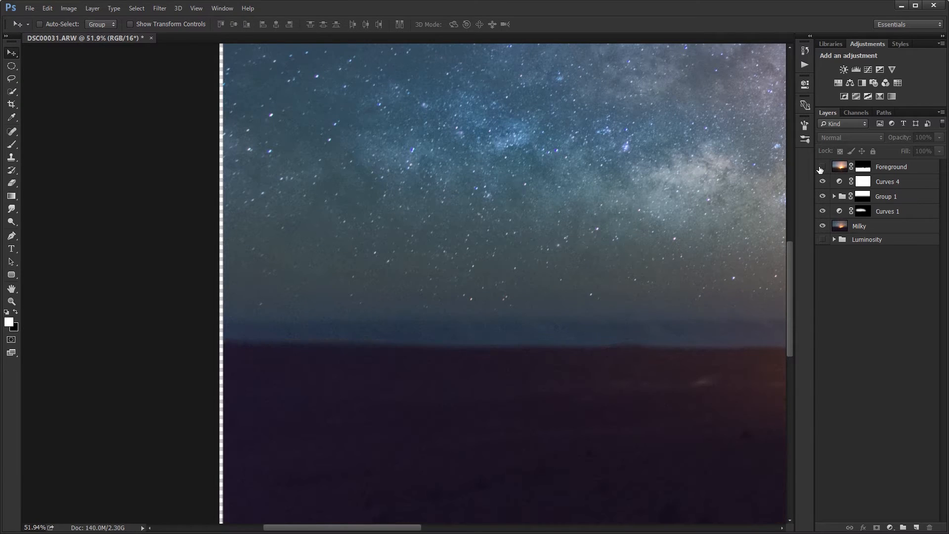
left_click(822, 167)
left_click(822, 167)
left_click(823, 168)
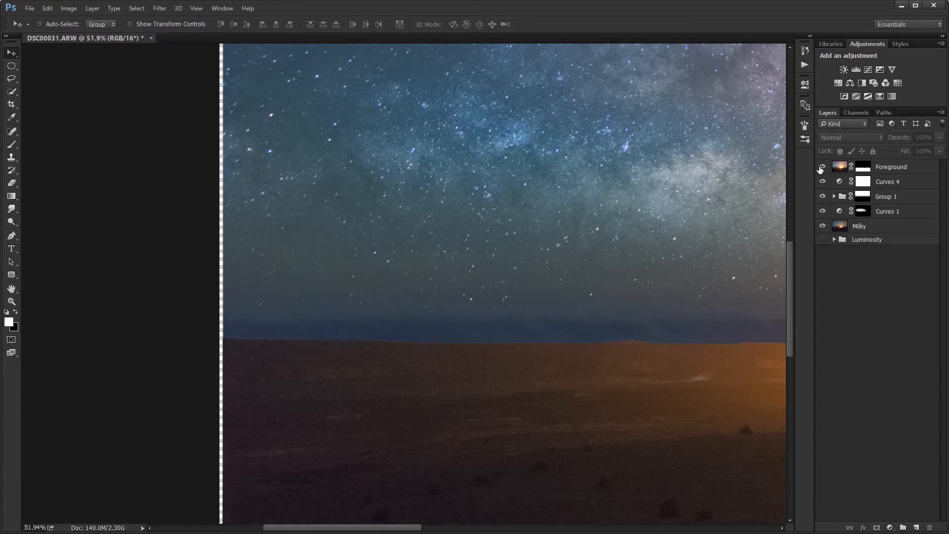
left_click(822, 167)
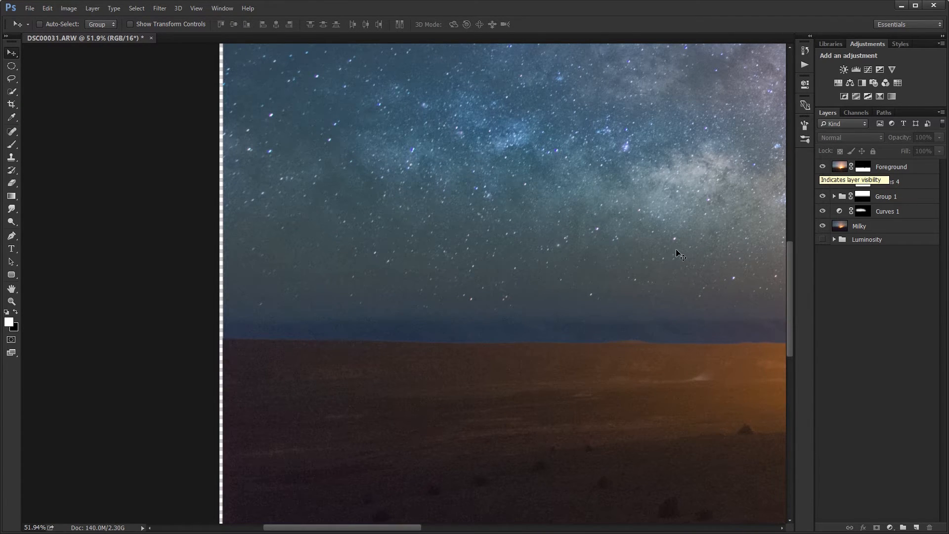
left_click_drag(674, 250, 167, 237)
left_click_drag(532, 286, 97, 277)
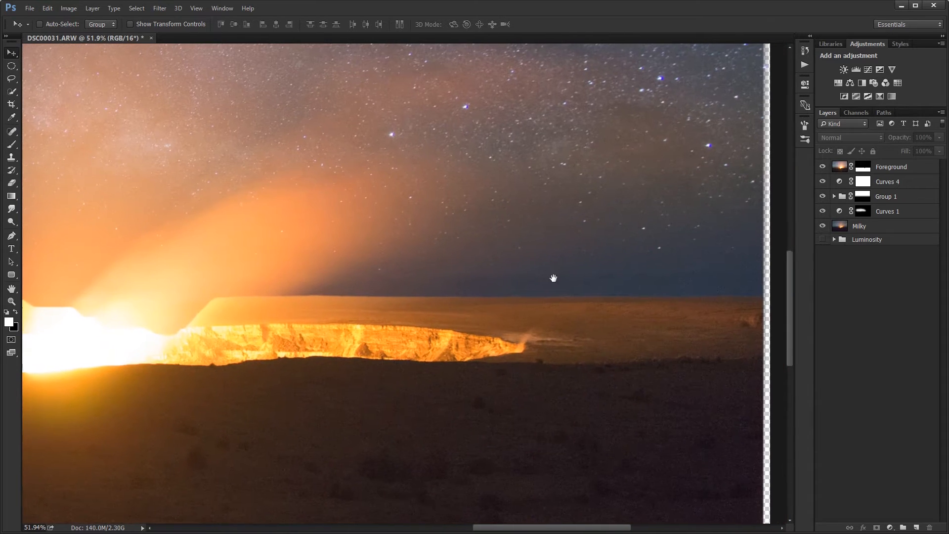
Step: Refine the Foreground layer mask with Shift Edge at -48%, output to the layer mask
left_click(867, 169)
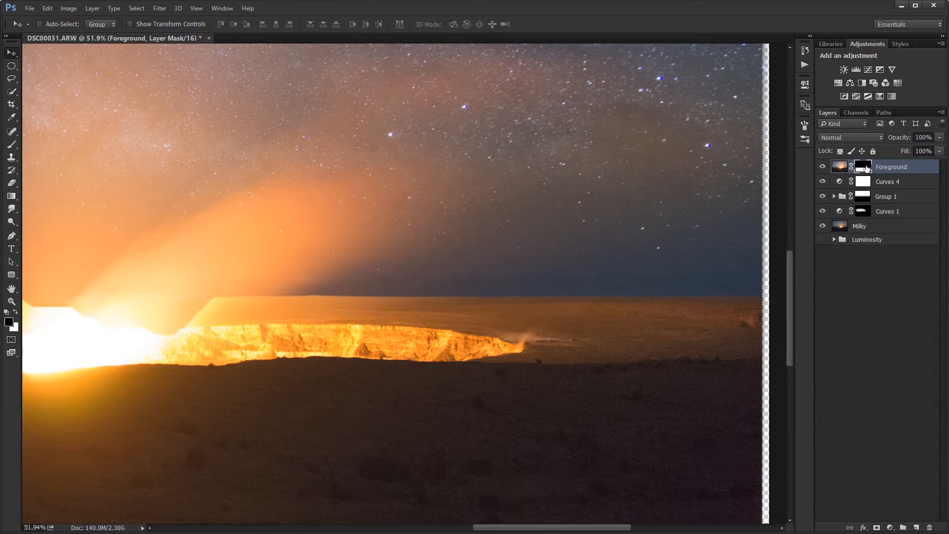
right_click(866, 168)
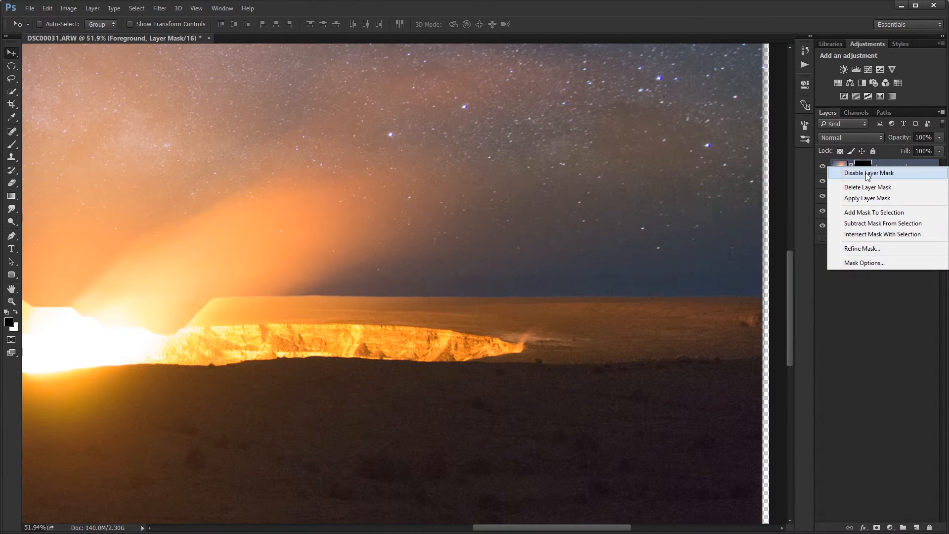
left_click(868, 249)
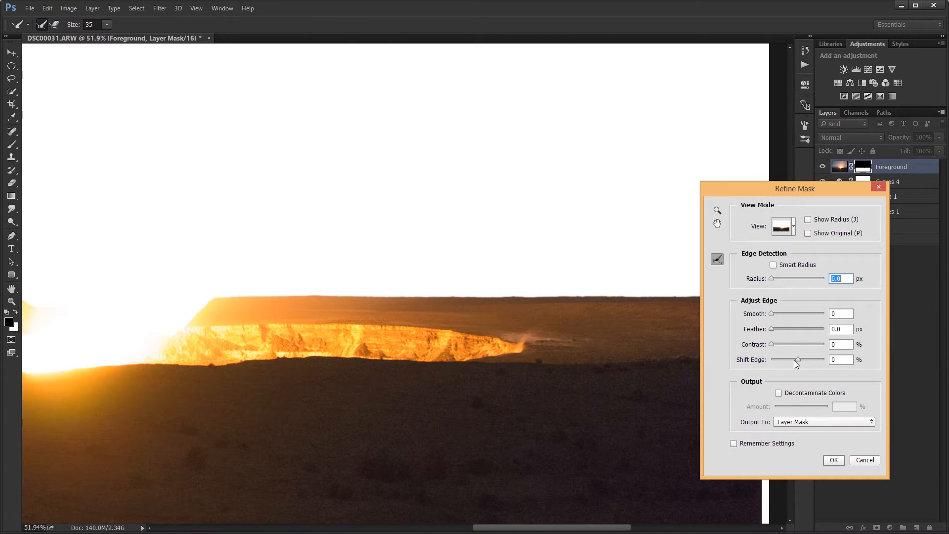
left_click_drag(794, 360, 785, 360)
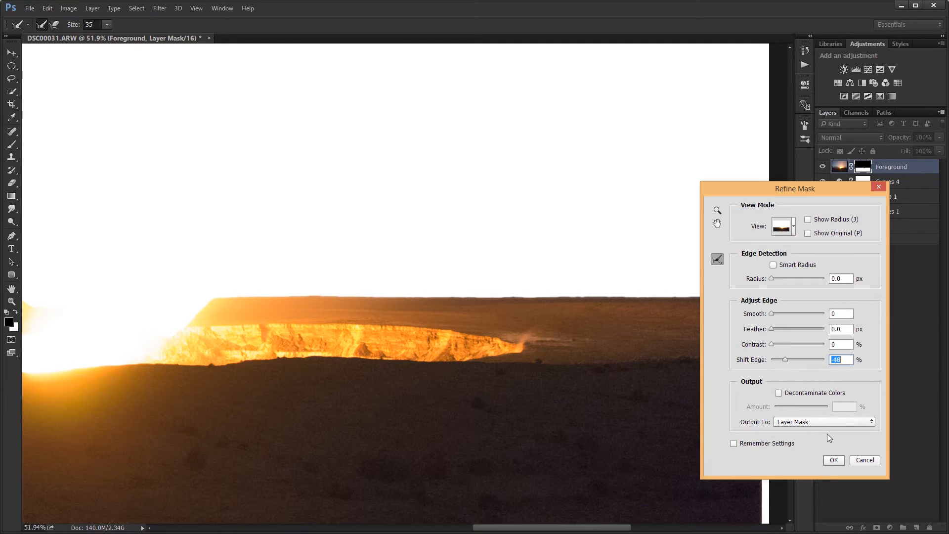
left_click(833, 462)
Step: Inspect the refined mask edge along the horizon, up close from the crater to the image's left side and in the full view
left_click_drag(413, 305, 948, 329)
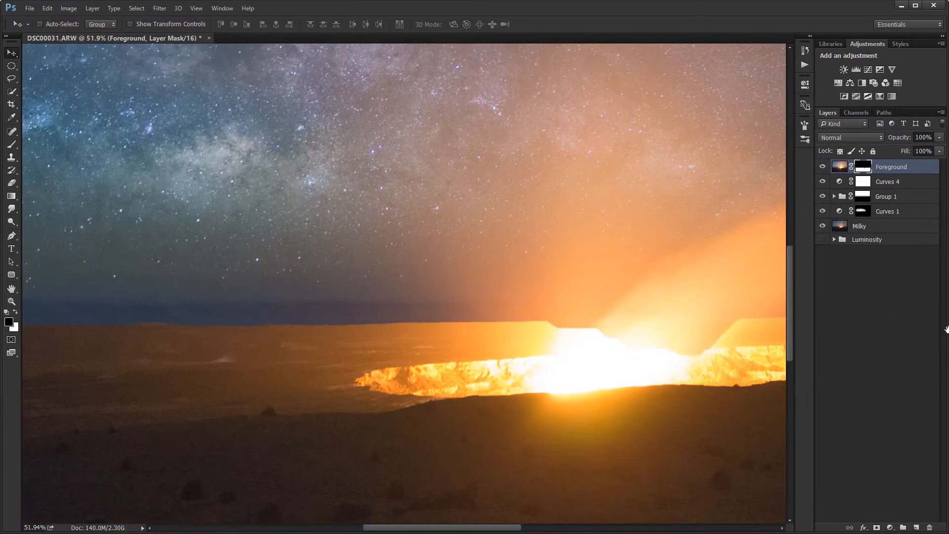
left_click_drag(293, 255, 806, 254)
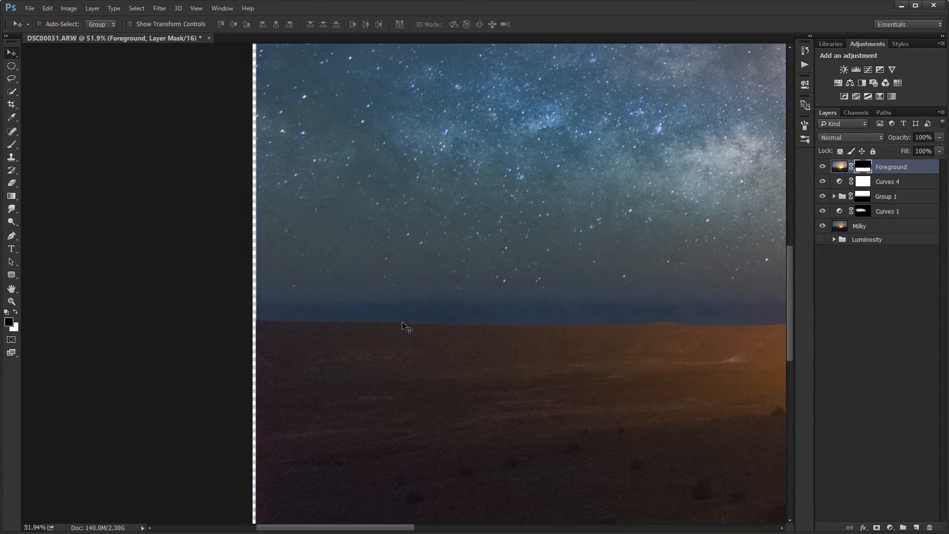
left_click_drag(593, 321, 260, 271)
left_click_drag(547, 277, 297, 278)
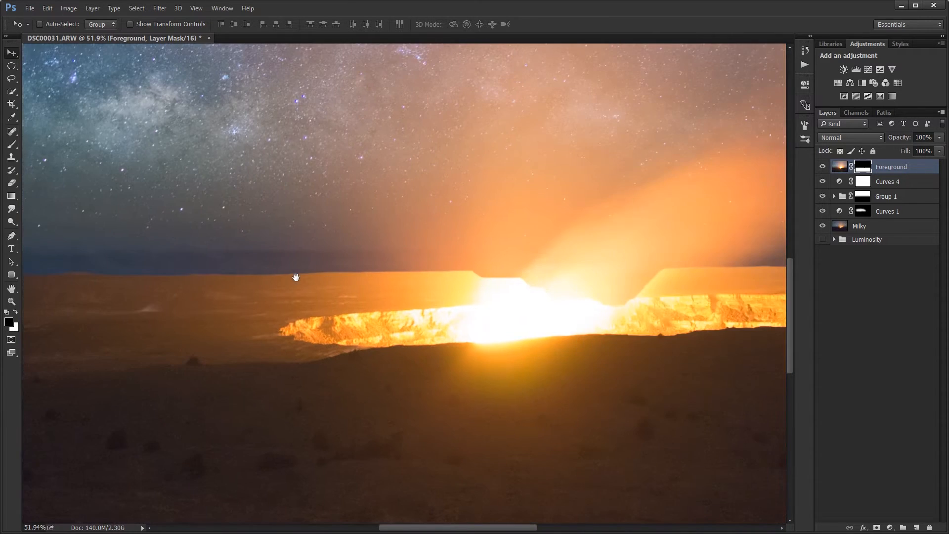
left_click_drag(595, 250, 519, 293)
scroll(522, 296, "down", 5)
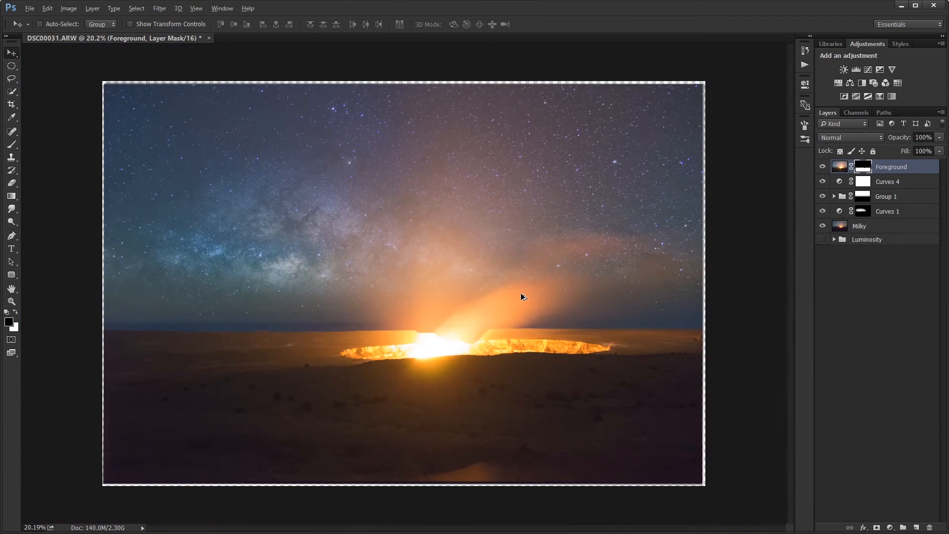
key("alt")
scroll(294, 344, "up", 6)
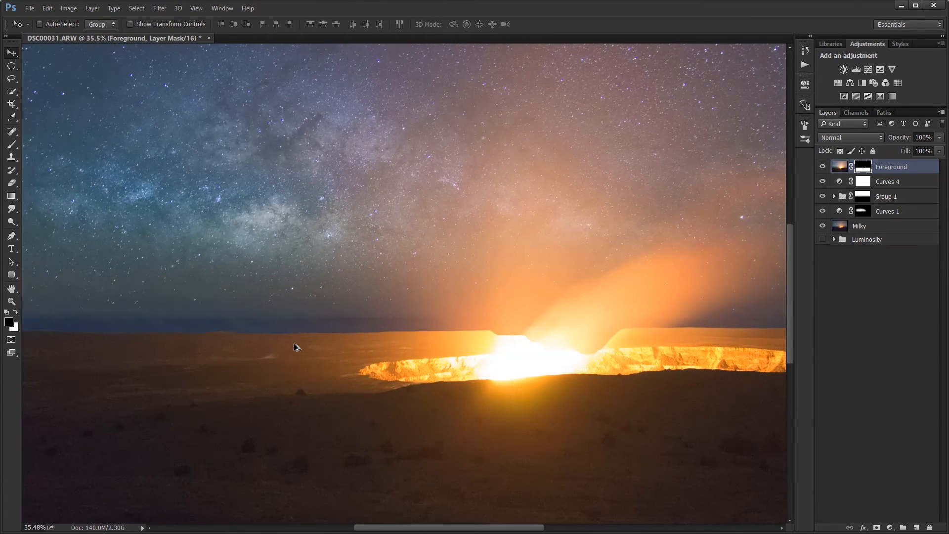
left_click_drag(295, 344, 593, 318)
scroll(492, 337, "up", 2)
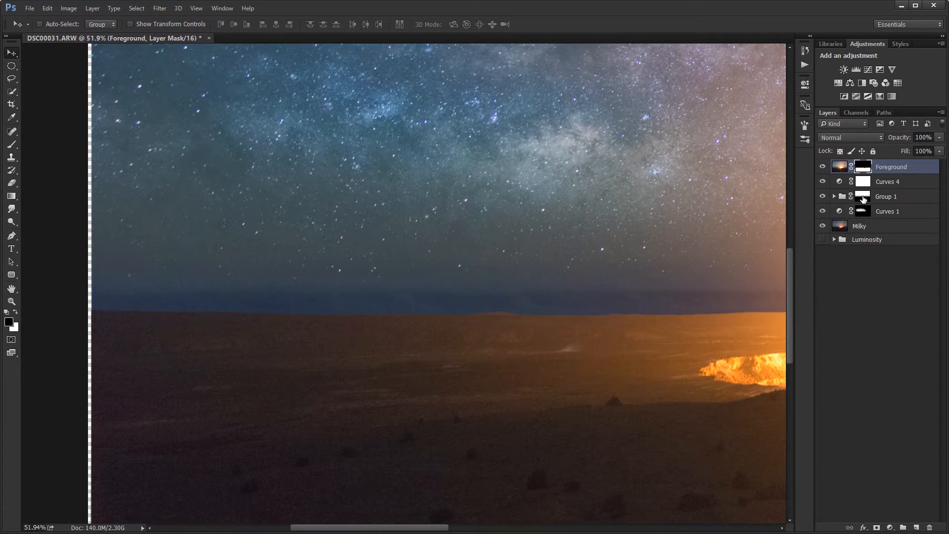
left_click_drag(678, 190, 583, 195)
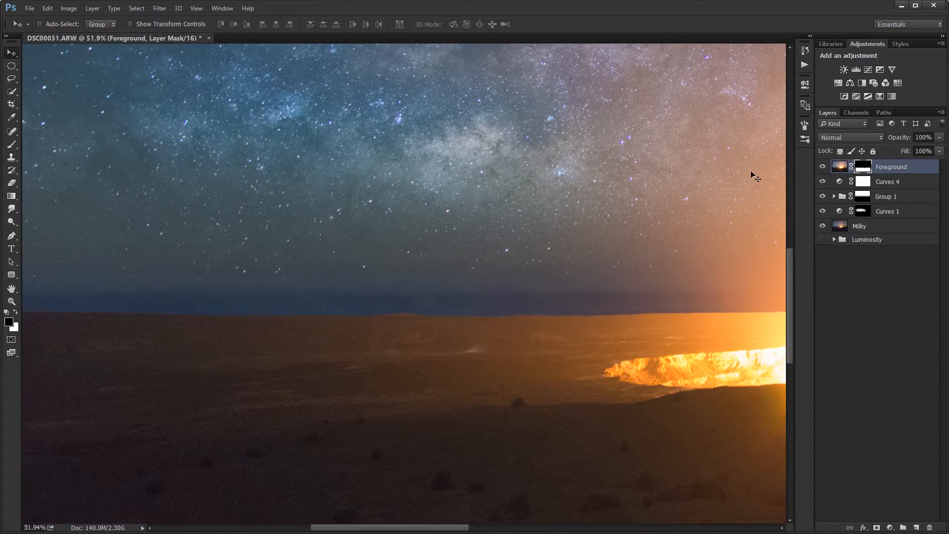
Step: Add a Curves adjustment clipped to the Foreground layer and lower its RGB midtones to darken the land
left_click(866, 71)
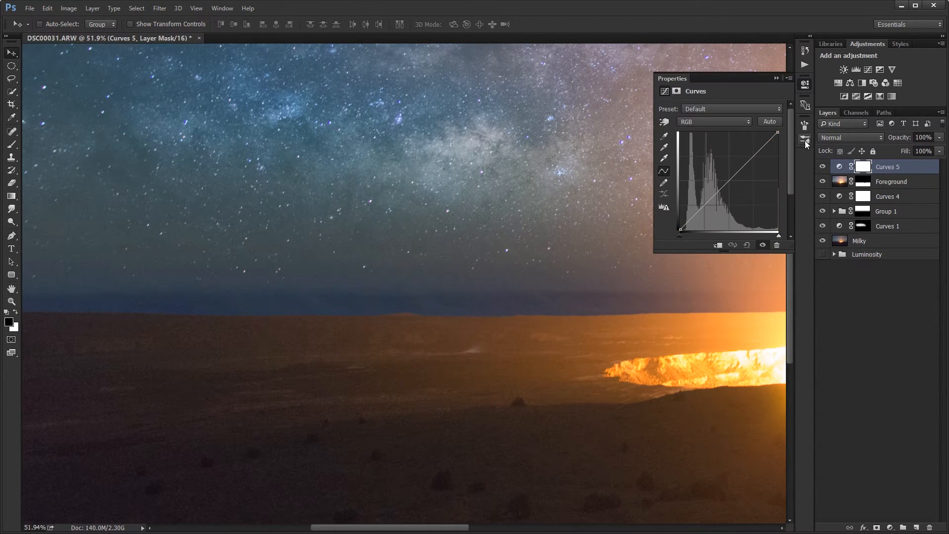
left_click(888, 174, "alt")
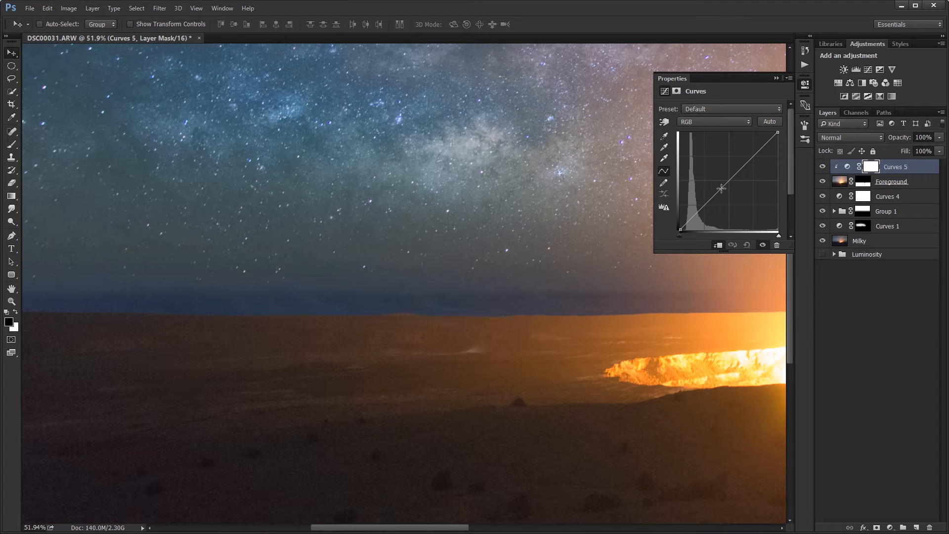
left_click_drag(724, 187, 728, 192)
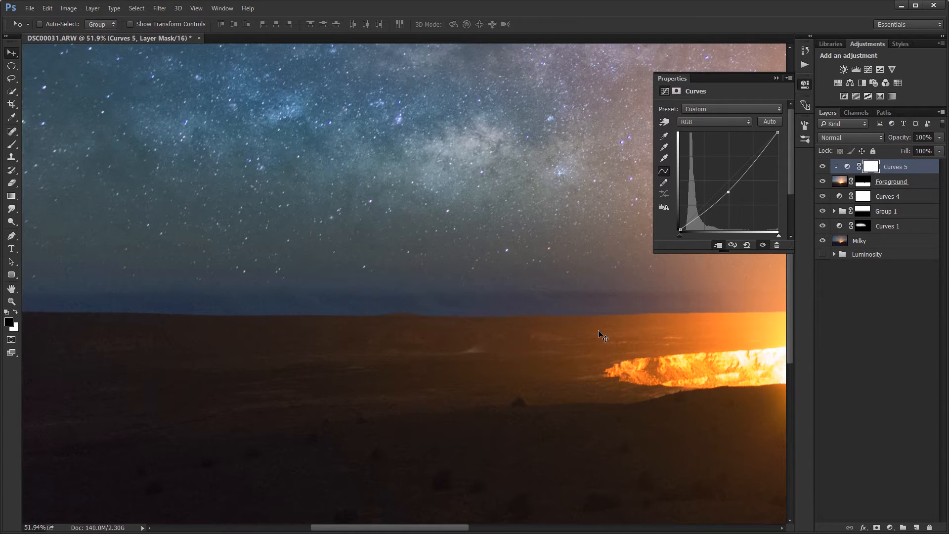
scroll(598, 335, "down", 5)
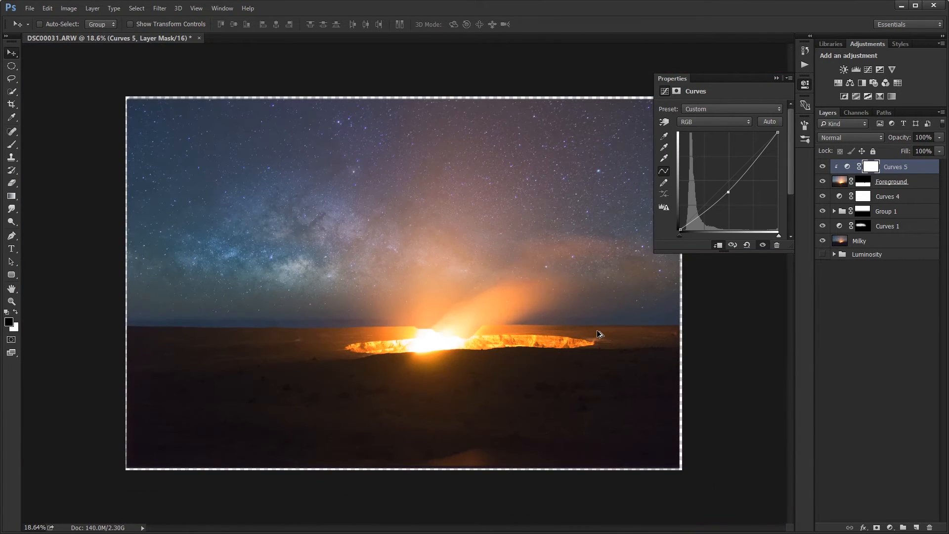
left_click_drag(728, 192, 725, 193)
left_click(775, 80)
Step: Apply a vertical black-to-white linear gradient to the Curves 5 mask, from the lower land up to the horizon, keeping the darkening near the horizon
key("g")
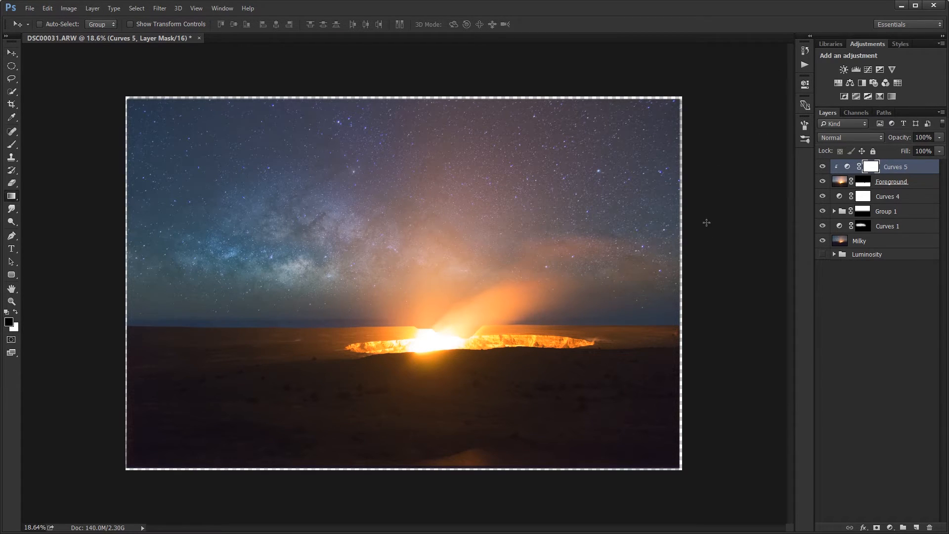
scroll(292, 349, "up", 8)
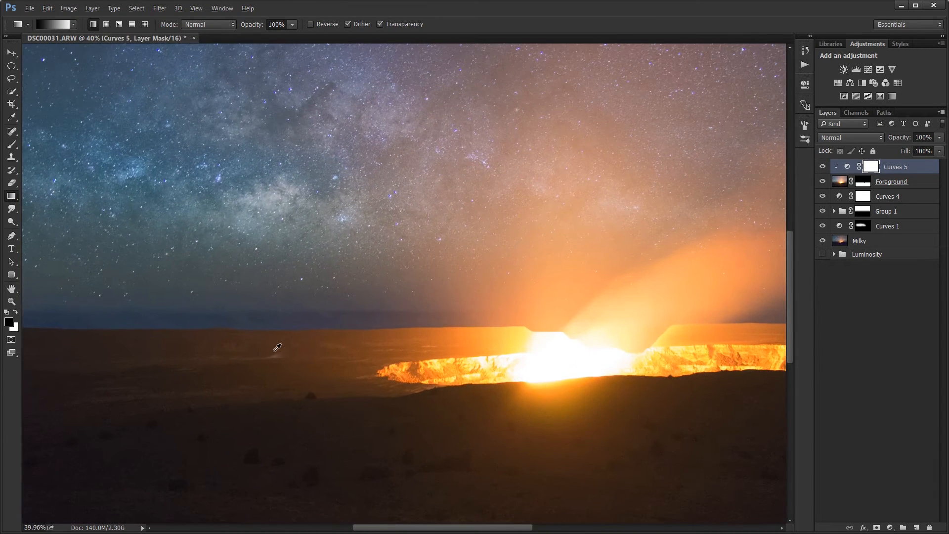
left_click_drag(247, 352, 435, 307)
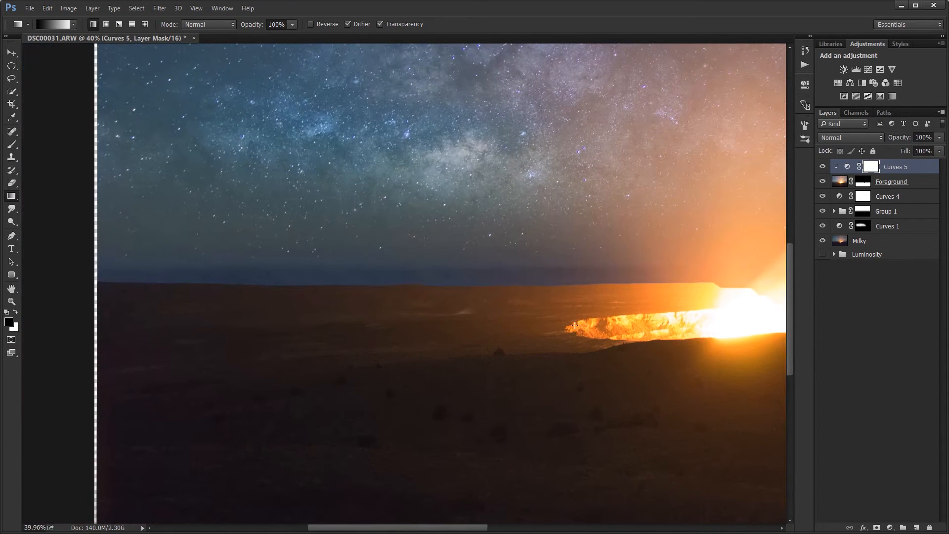
left_click_drag(565, 334, 566, 295)
scroll(552, 297, "down", 5)
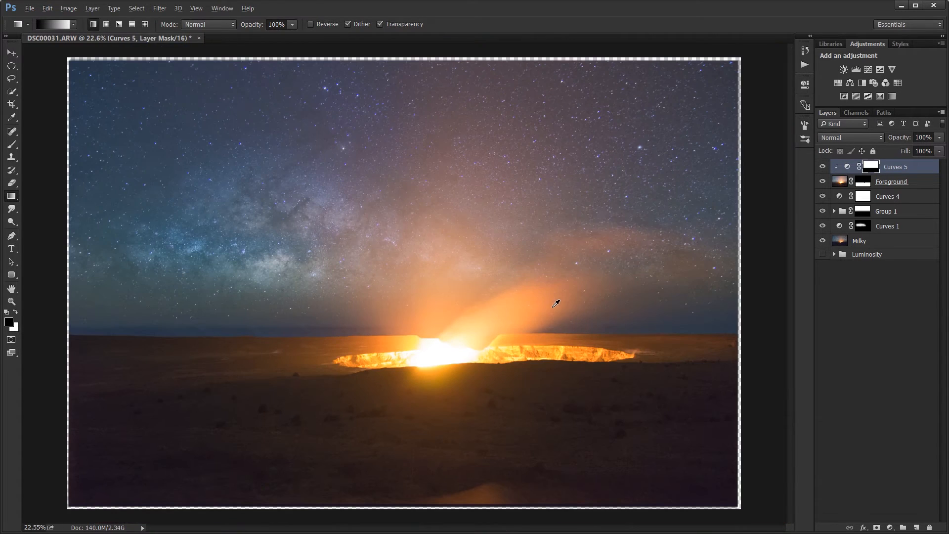
left_click_drag(660, 478, 667, 342)
left_click_drag(662, 424, 656, 342)
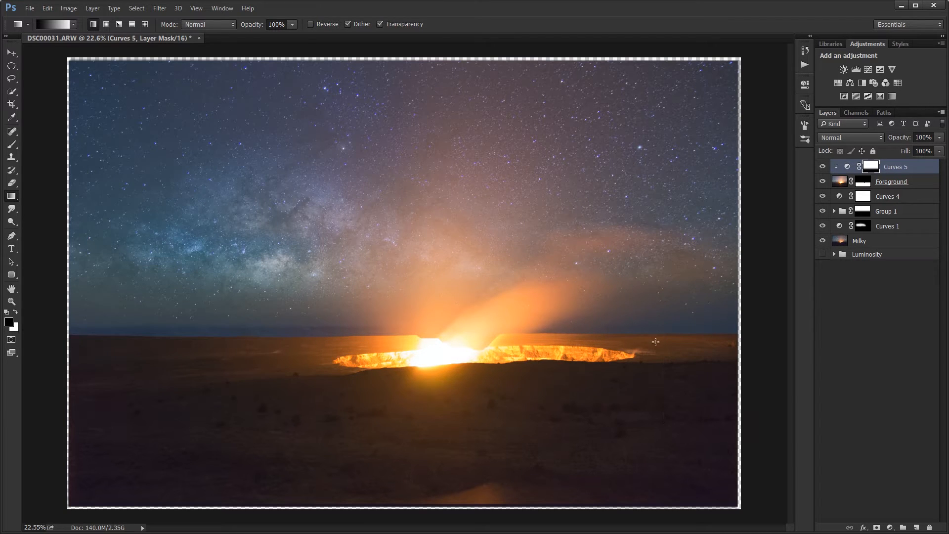
Step: Toggle the Curves 5 layer's visibility to compare the land near the horizon with and without darkening, leaving it visible
left_click(822, 167)
left_click(822, 167)
left_click(822, 167)
left_click(822, 167)
left_click(822, 167)
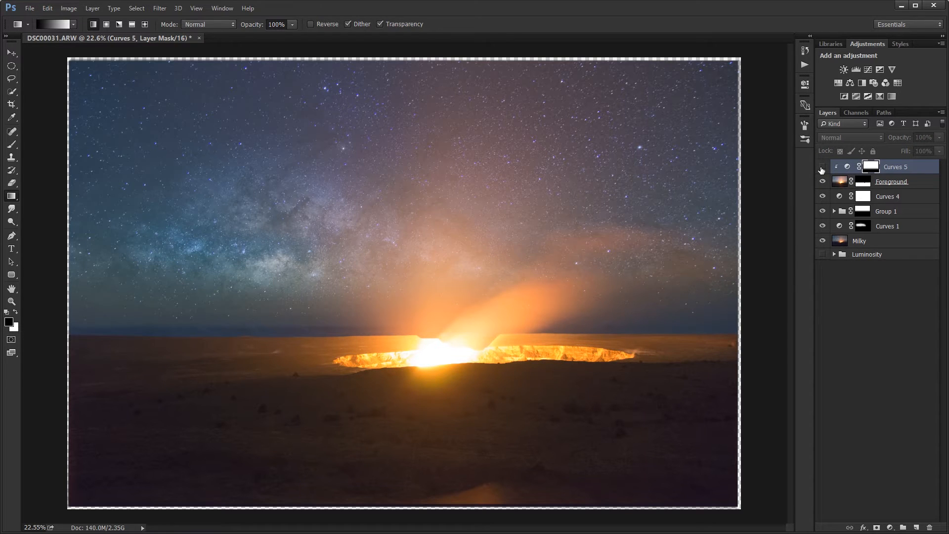
left_click(822, 168)
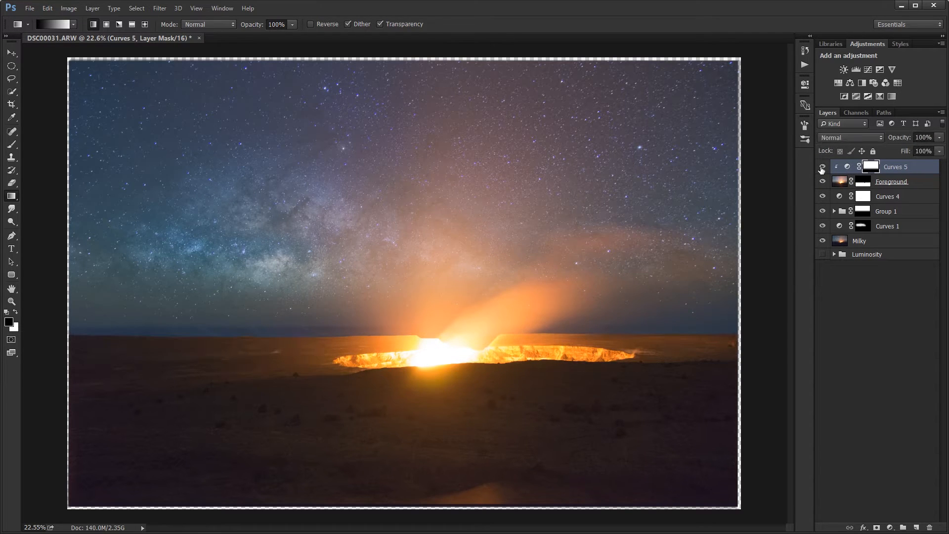
Step: Recheck the Curves 5 darkening by hiding and showing the adjustment in the full-image view, leaving it visible
left_click(822, 167)
left_click(822, 167)
left_click(822, 167)
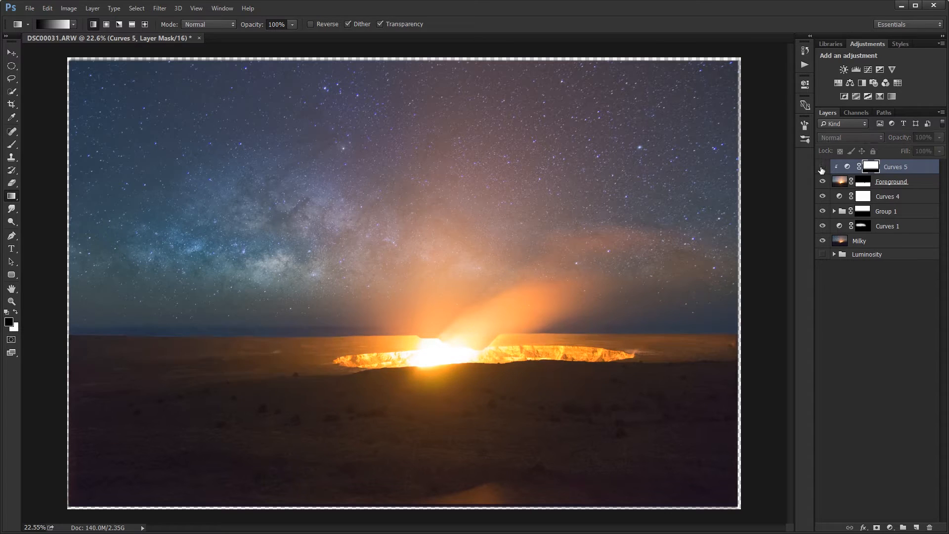
left_click(822, 167)
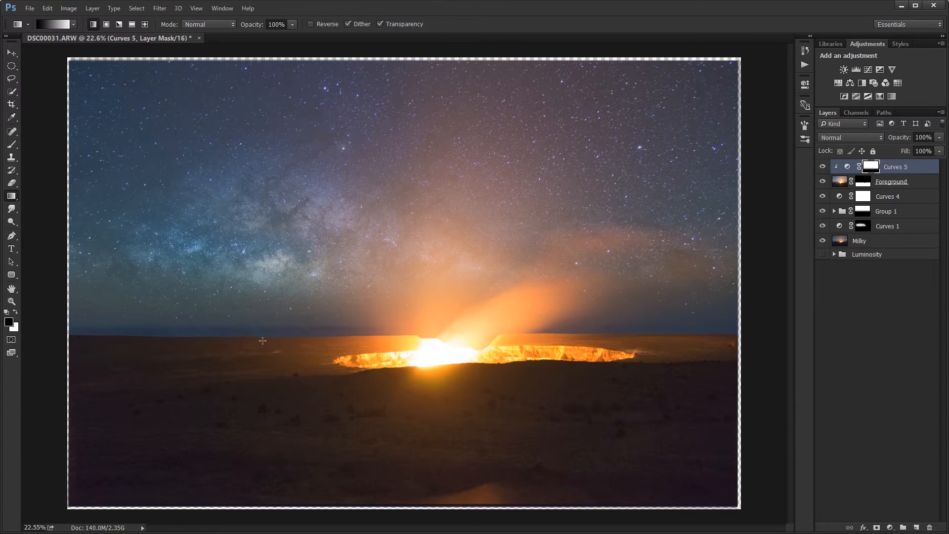
Step: Hide the Foreground layer and examine the crater glow and surrounding land of the underlying layers up close
scroll(262, 342, "up", 3)
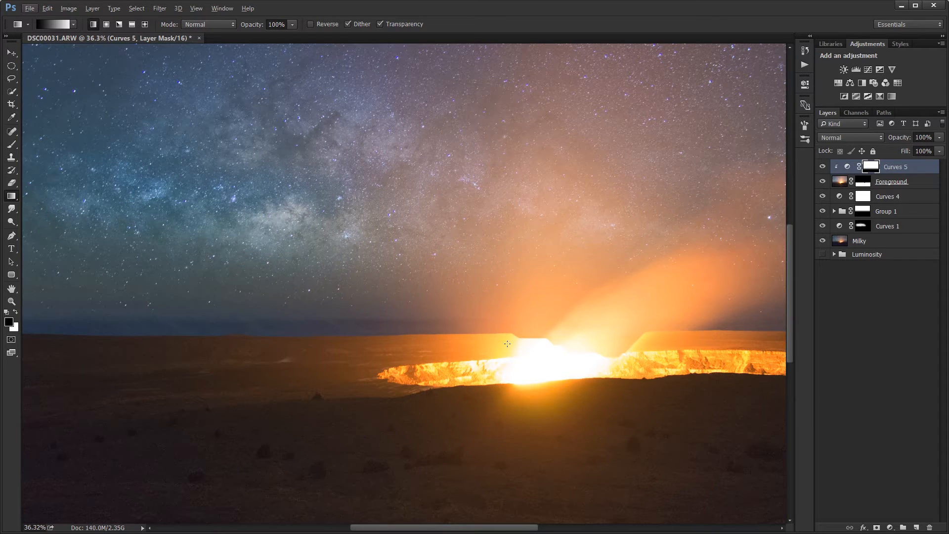
left_click_drag(601, 343, 476, 303)
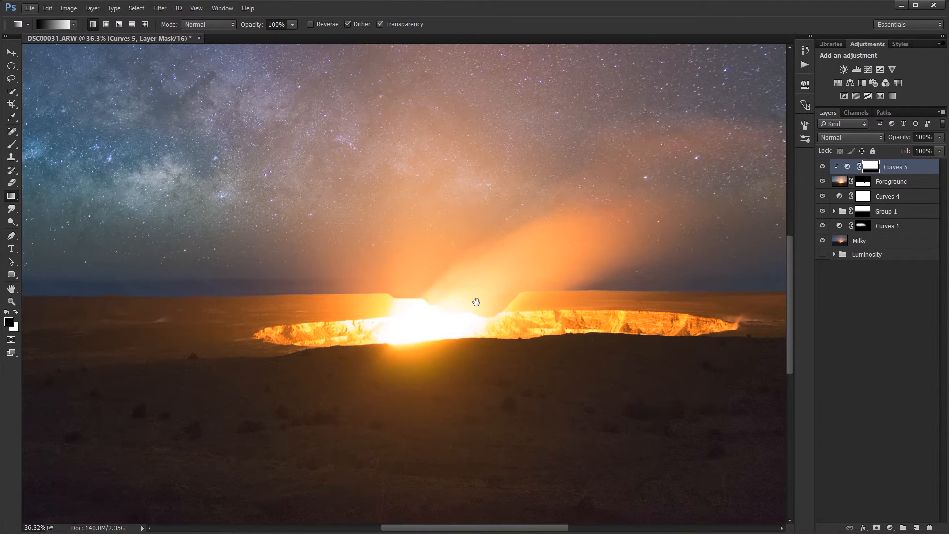
left_click(822, 182)
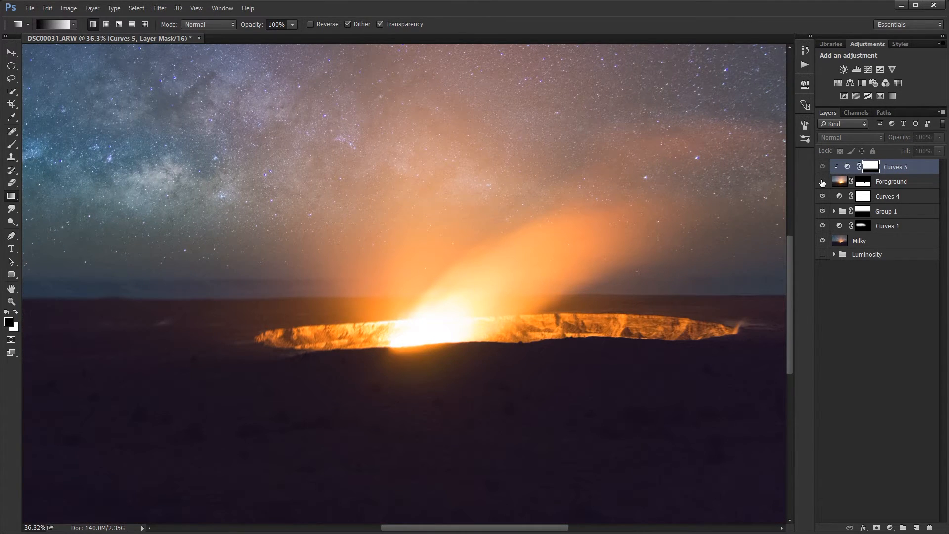
left_click_drag(677, 237, 592, 159)
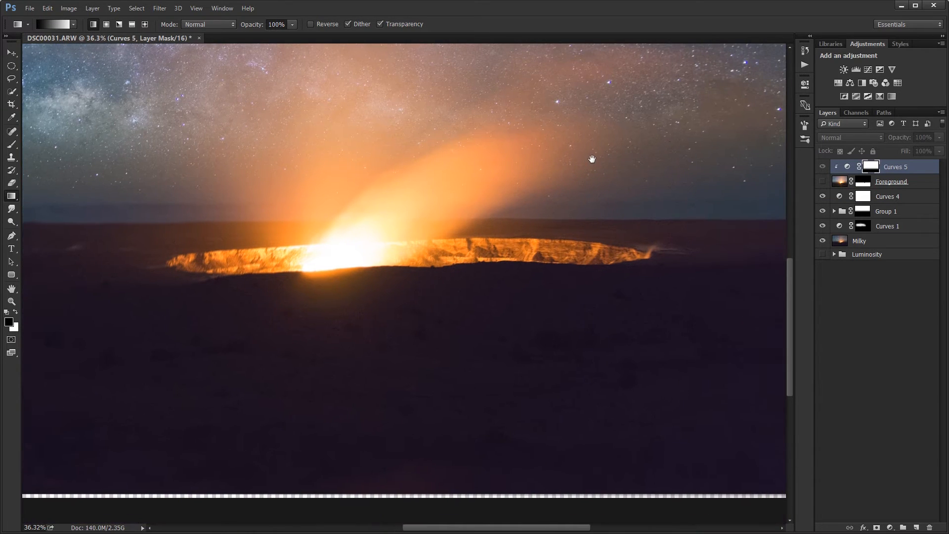
Step: Check the Milky layer by hiding and showing it, and make the Foreground layer visible and active
left_click_drag(745, 264, 566, 237)
left_click_drag(296, 191, 504, 226)
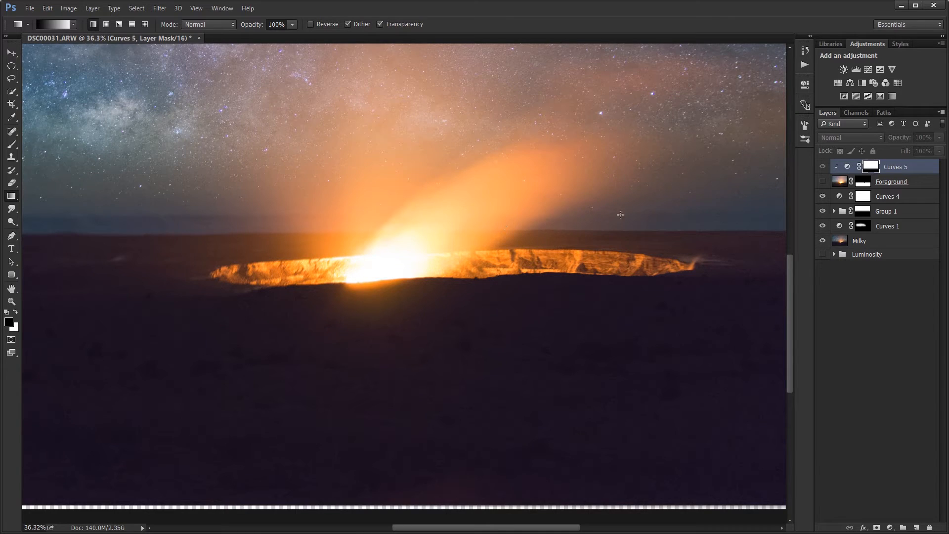
left_click(823, 240)
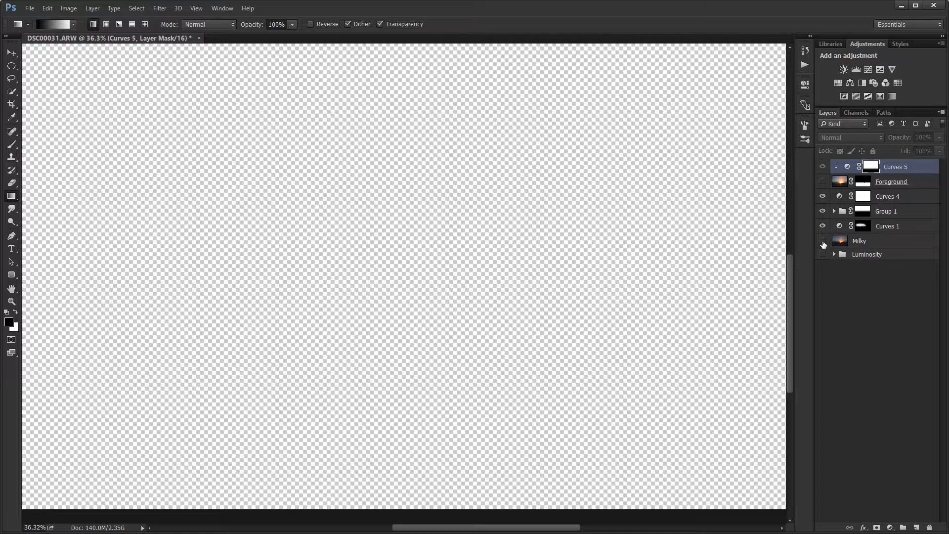
left_click(824, 242)
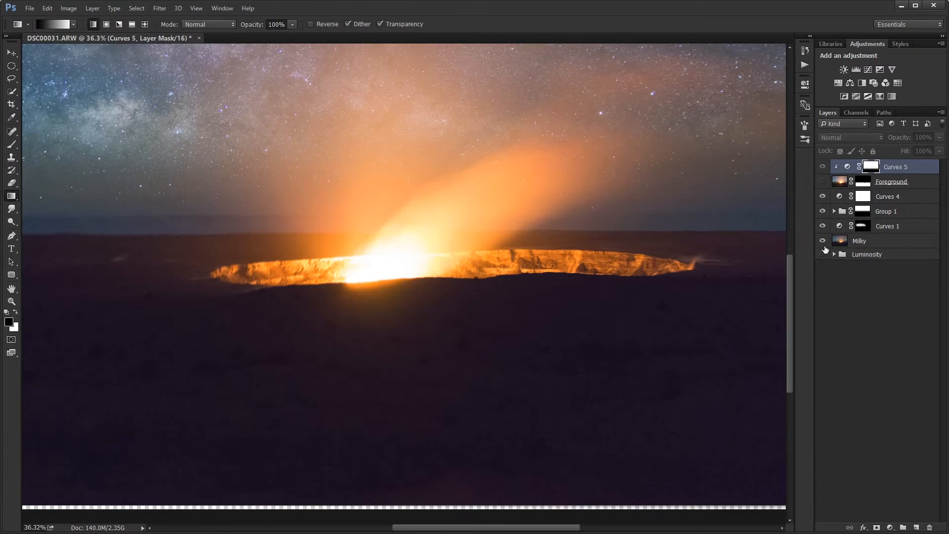
left_click(825, 182)
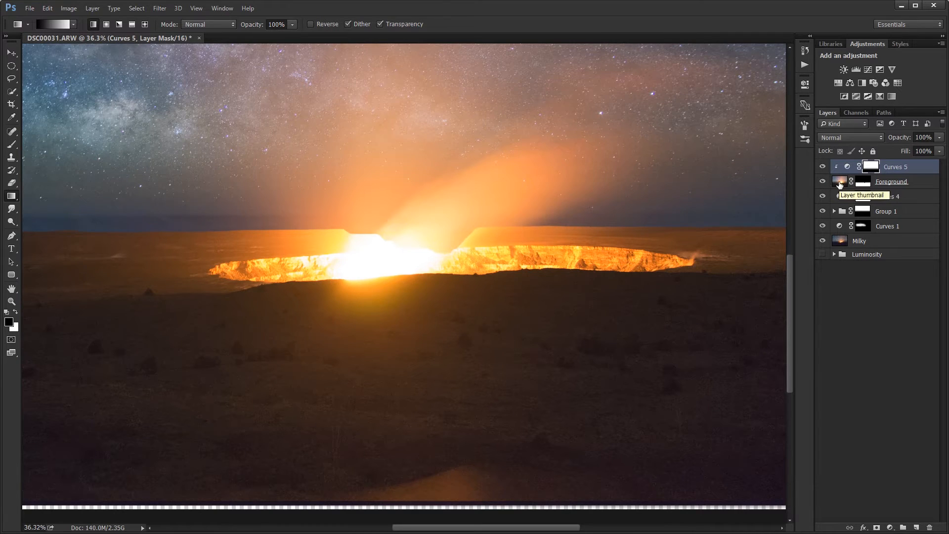
left_click(839, 184)
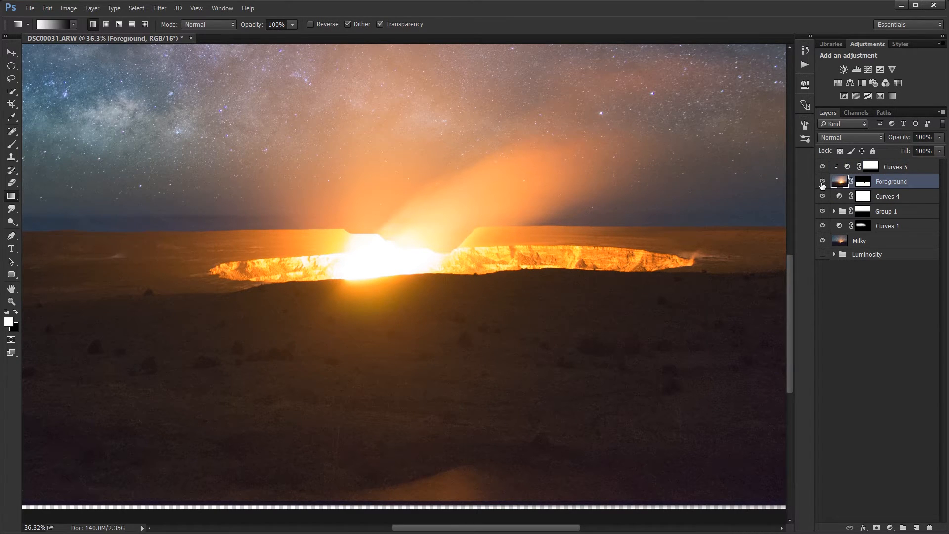
Step: Compare the image with and without the Foreground layer, leaving the layer visible and Curves 4 active
left_click_drag(322, 197, 356, 226)
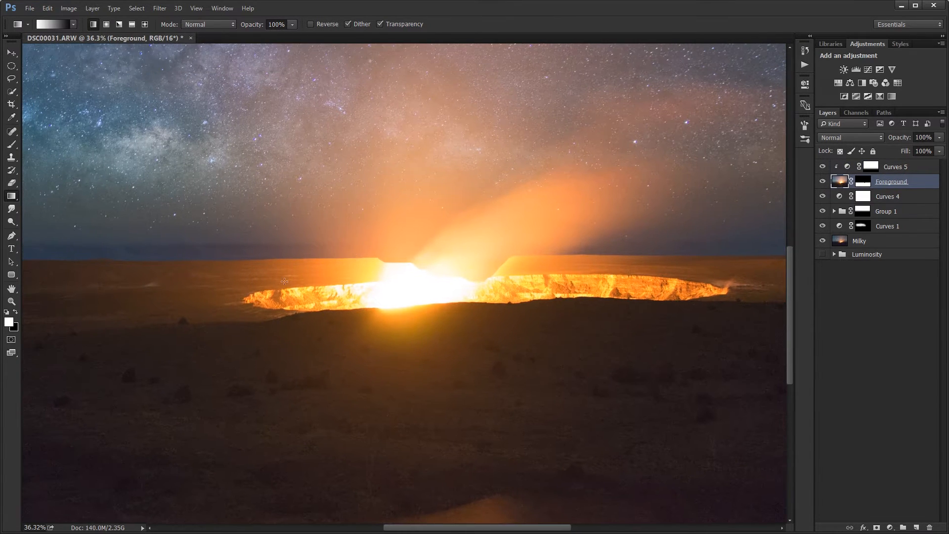
left_click(887, 199)
left_click(823, 184)
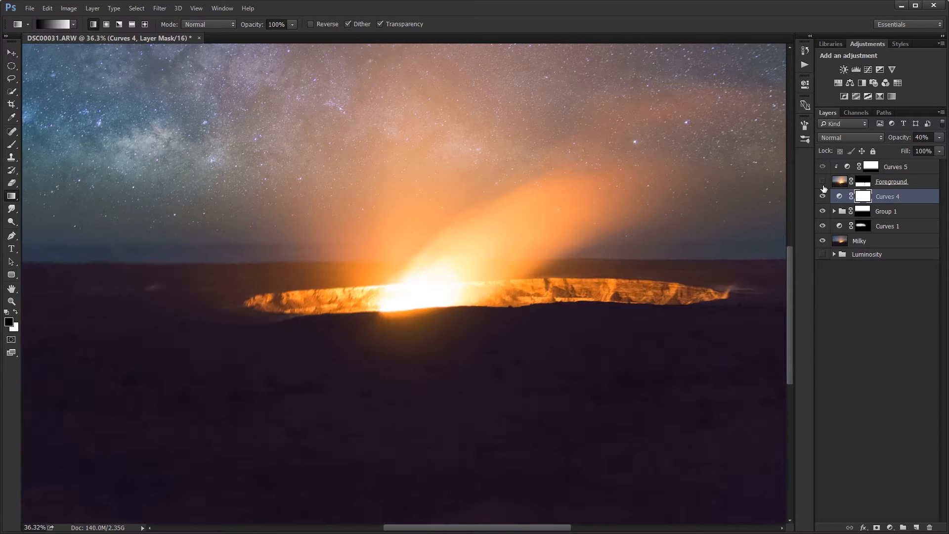
left_click(822, 184)
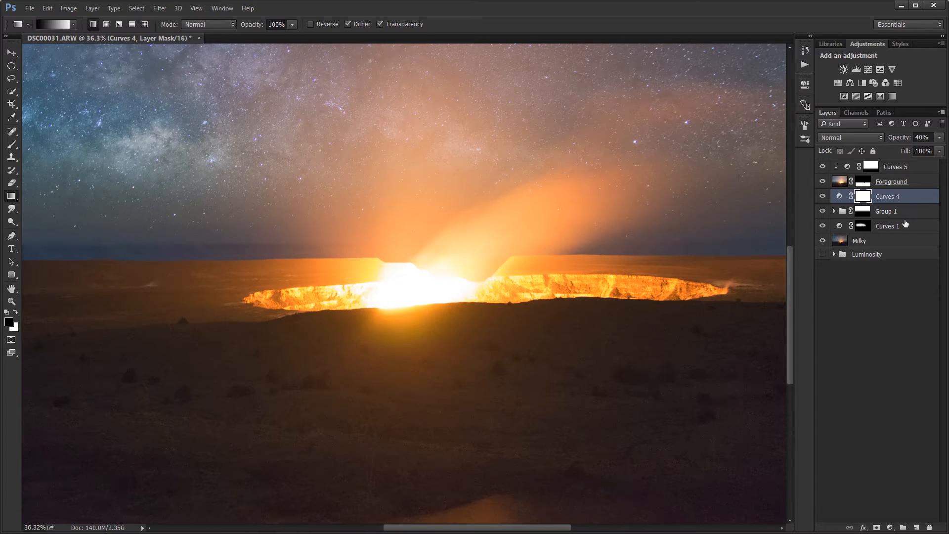
Step: Add a Curves adjustment layer above Curves 4 and raise the middle of its RGB curve to brighten the image strongly
left_click(892, 243)
left_click(897, 202)
left_click(869, 72)
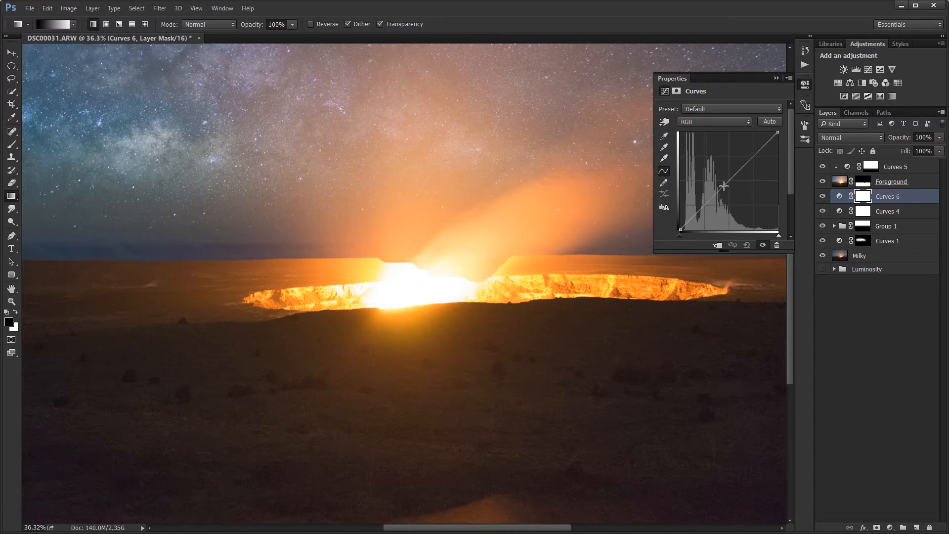
left_click_drag(723, 186, 712, 171)
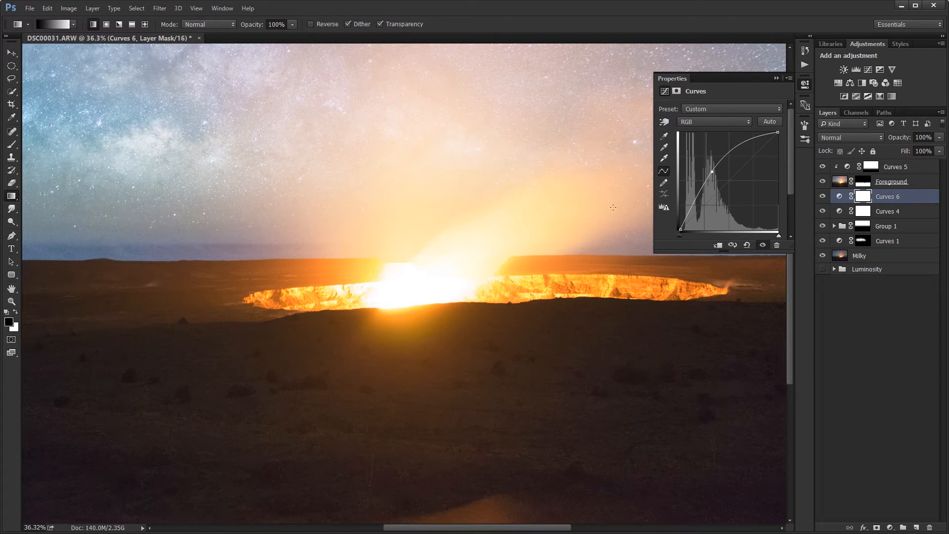
left_click_drag(713, 171, 708, 175)
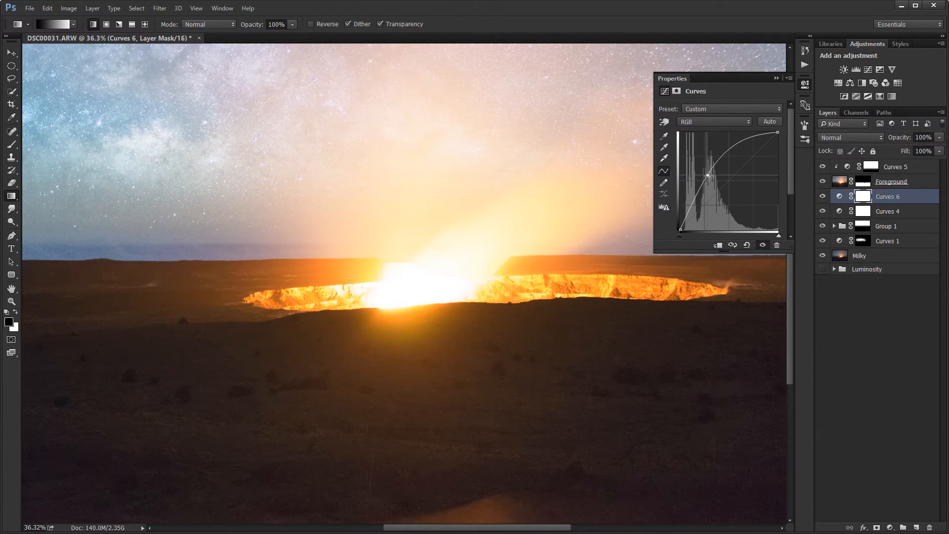
left_click_drag(708, 175, 708, 180)
left_click(776, 78)
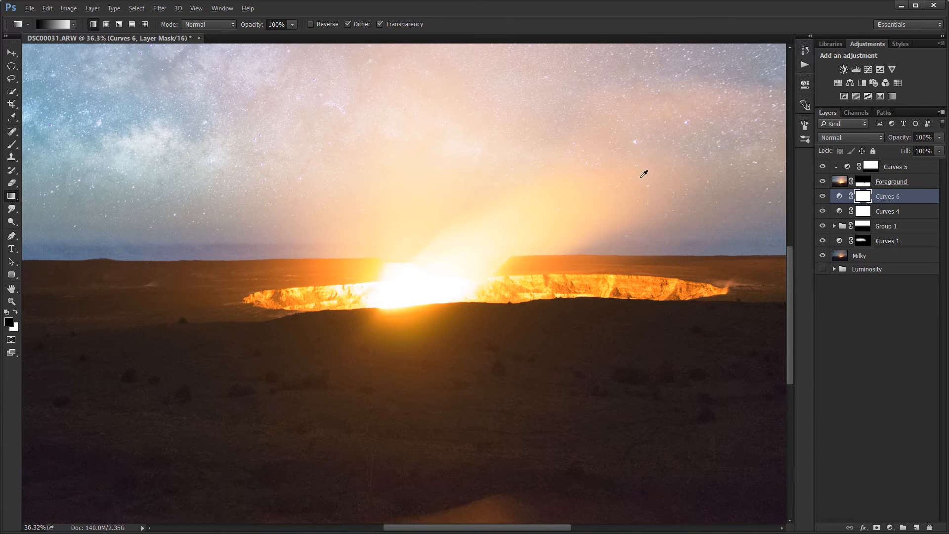
Step: Invert the Curves 6 layer mask to black to hide the brightening
scroll(613, 184, "down", 5)
scroll(612, 184, "up", 1)
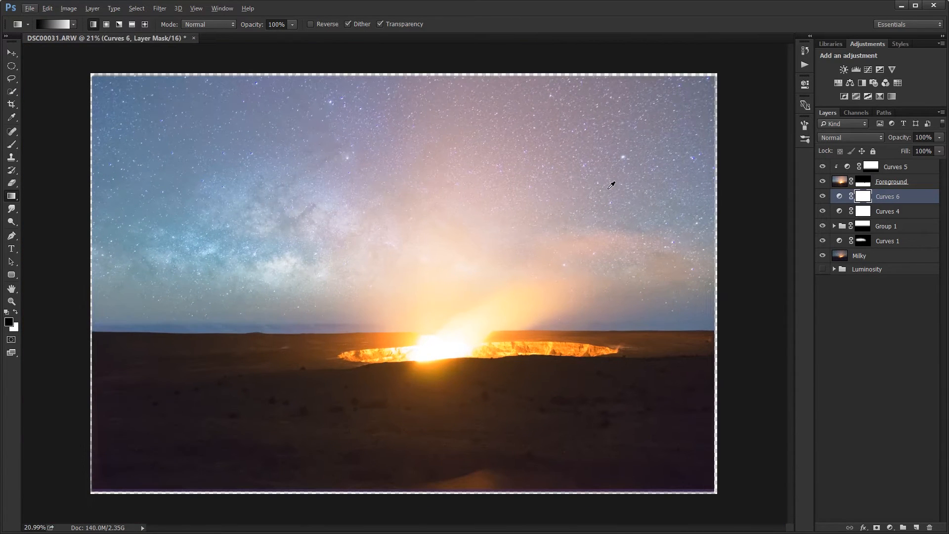
key("ctrl+i")
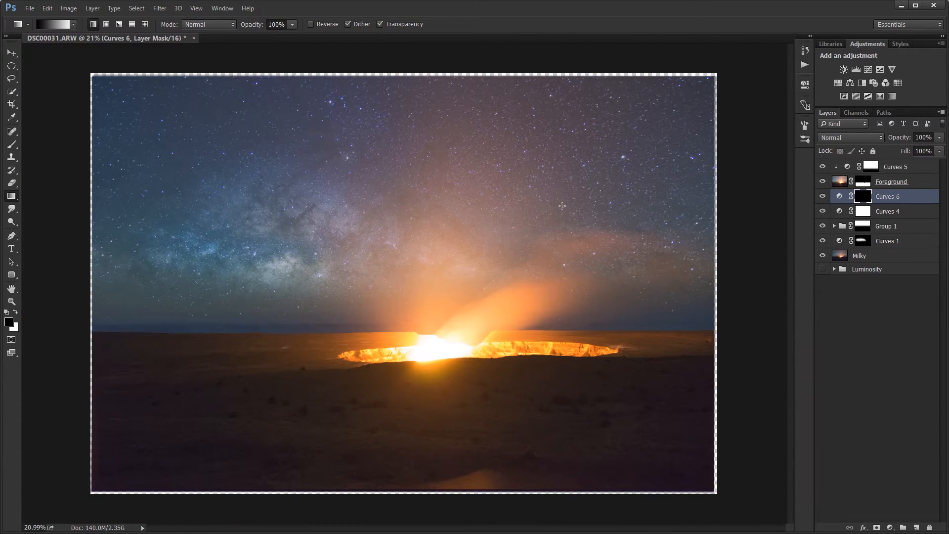
Step: Compare the Darks 1 to Darks 4 luminosity mask channels around the crater and foreground, and return to the Curves 6 mask
scroll(470, 322, "up", 5)
left_click_drag(470, 322, 470, 275)
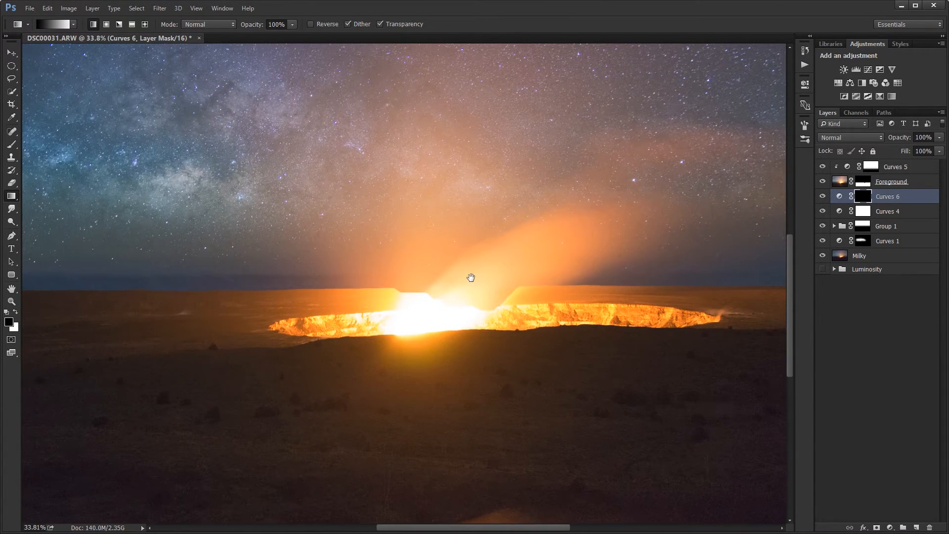
left_click(864, 113)
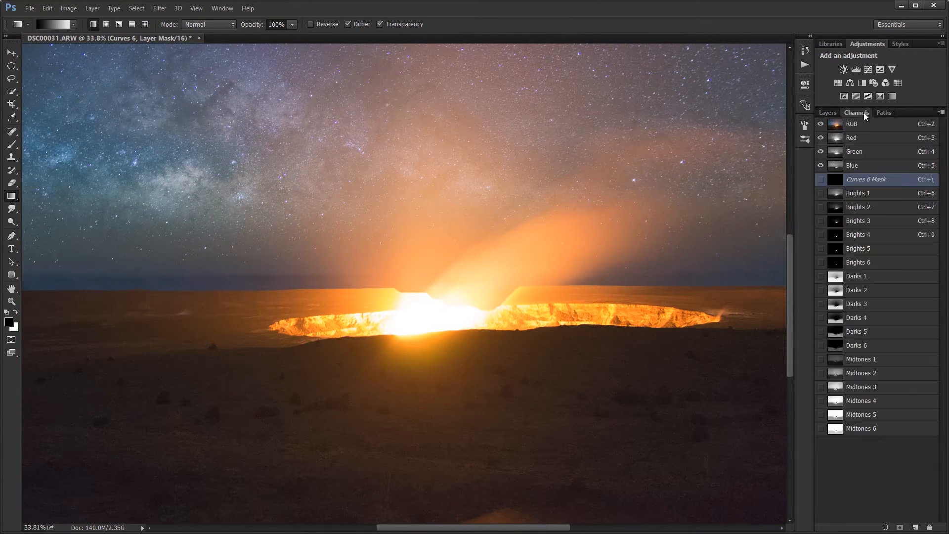
left_click(877, 279)
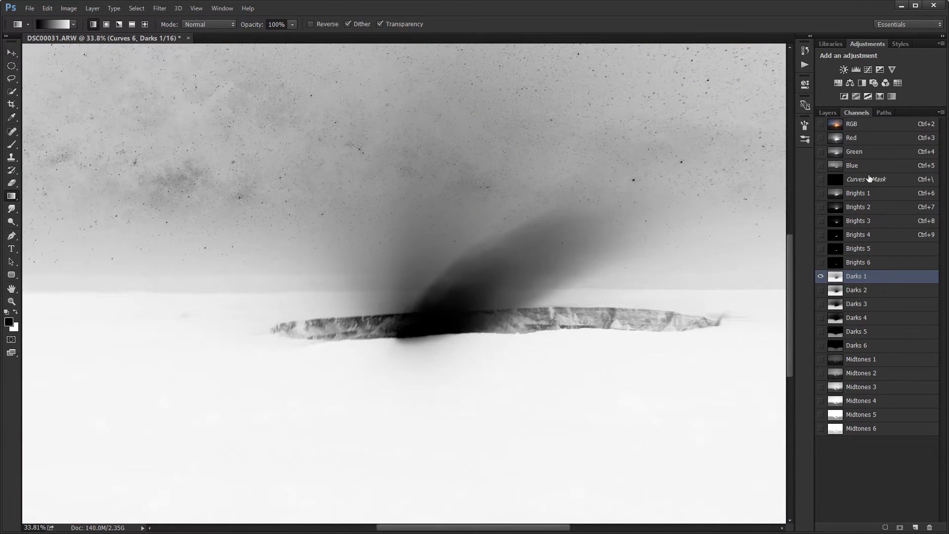
left_click(861, 293)
left_click(863, 306)
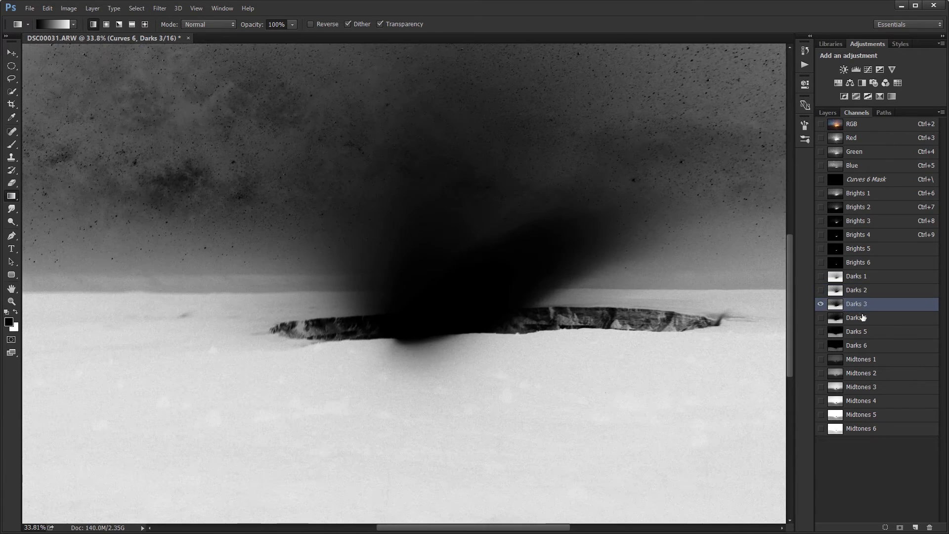
left_click(863, 320)
left_click(858, 295)
left_click(857, 278)
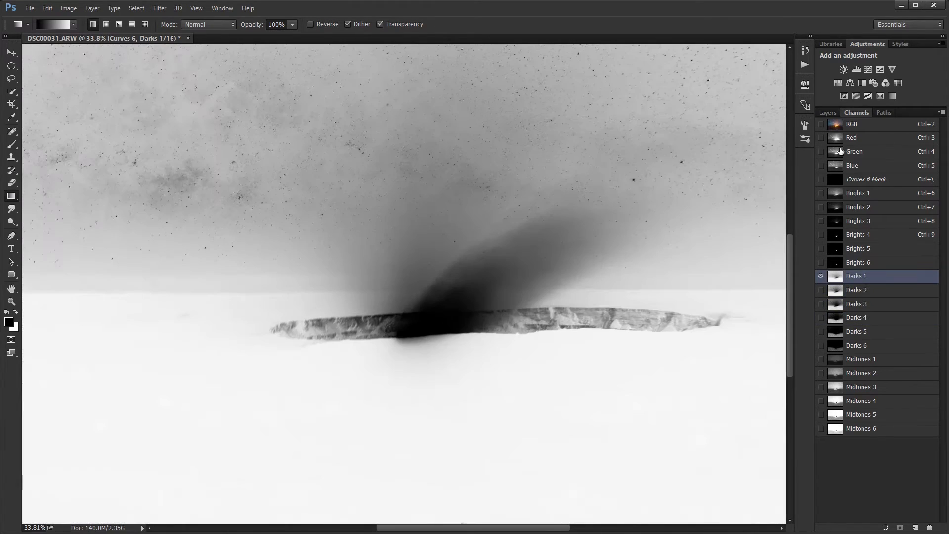
left_click(839, 113)
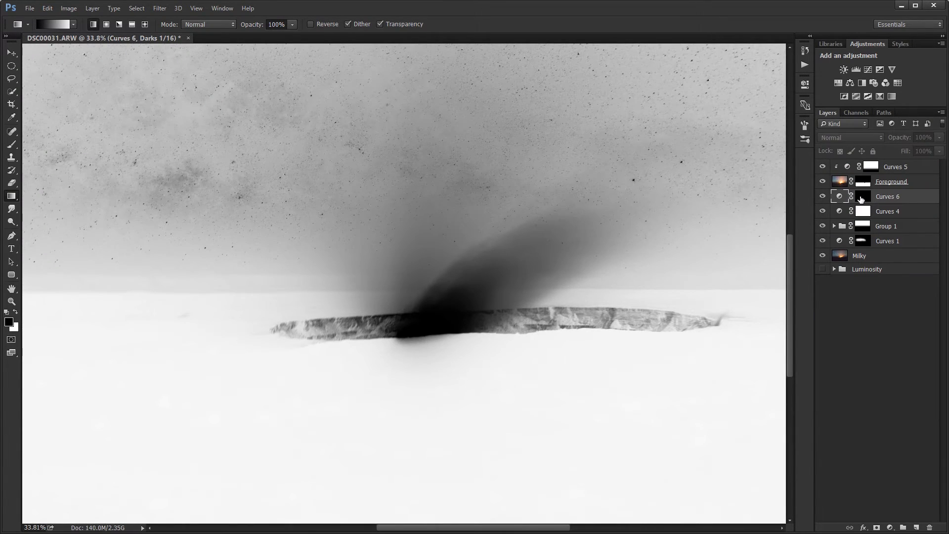
left_click(861, 197)
Step: Regenerate the luminosity mask channels from the current image with the Generate Luminance Masks action, and reselect the Curves 6 mask
left_click(808, 69)
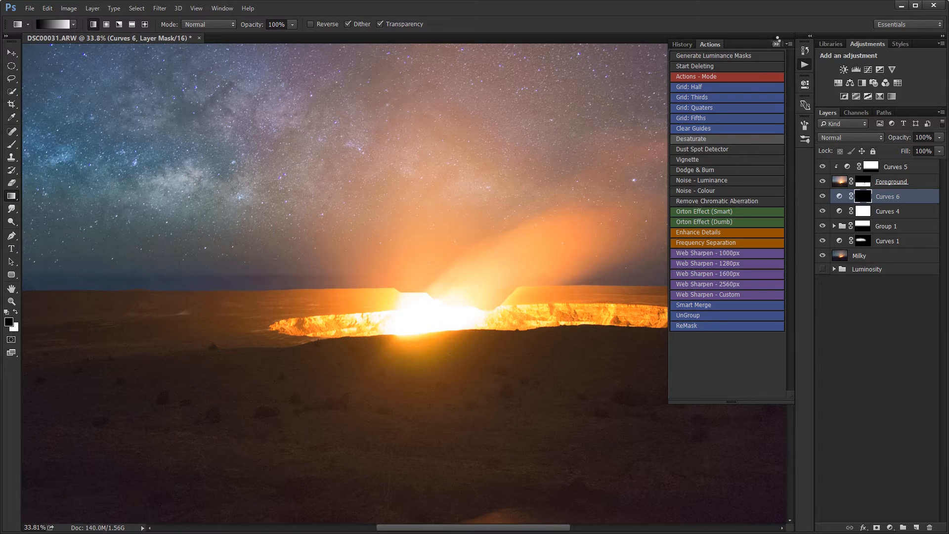
left_click(776, 44)
key("grave")
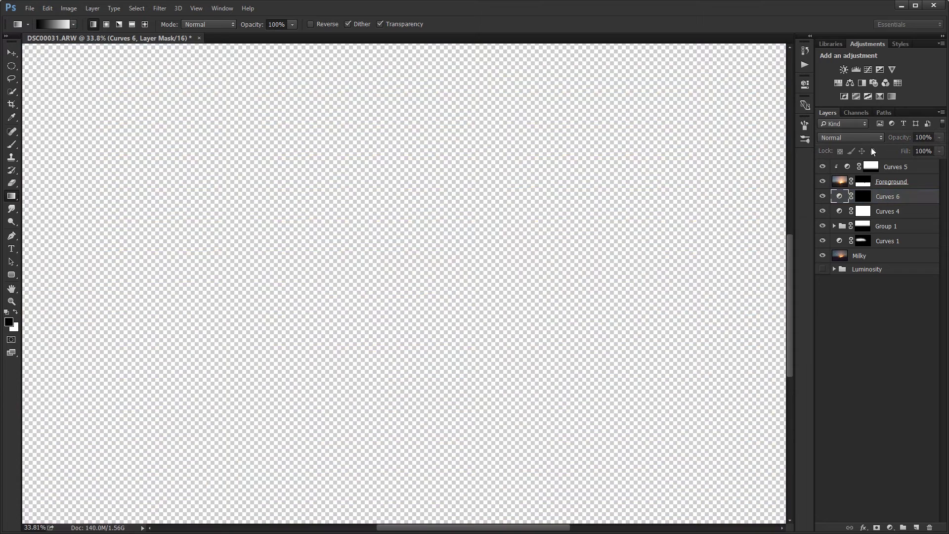
key("ctrl+2")
left_click(864, 196)
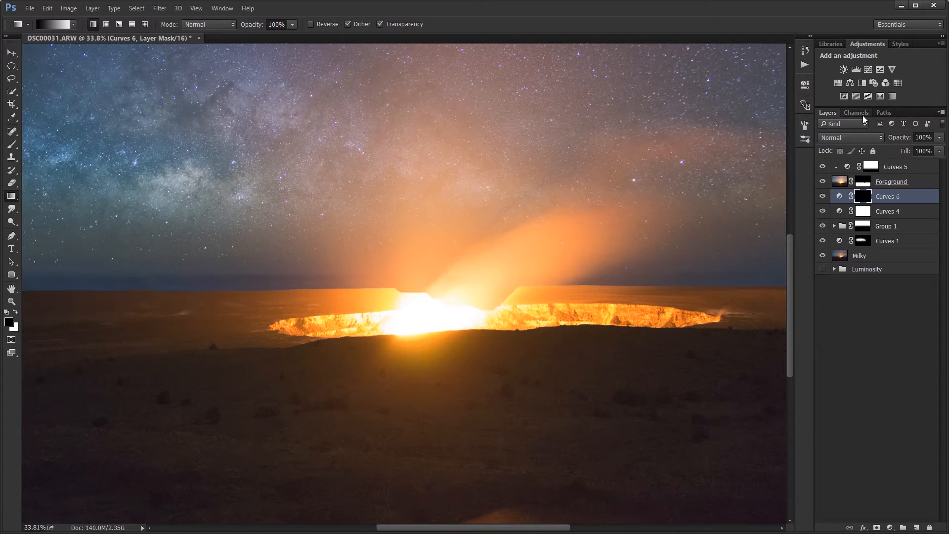
Step: Load the Darks 2 channel as a selection and target the Curves 6 layer mask
left_click(857, 114)
left_click(854, 289)
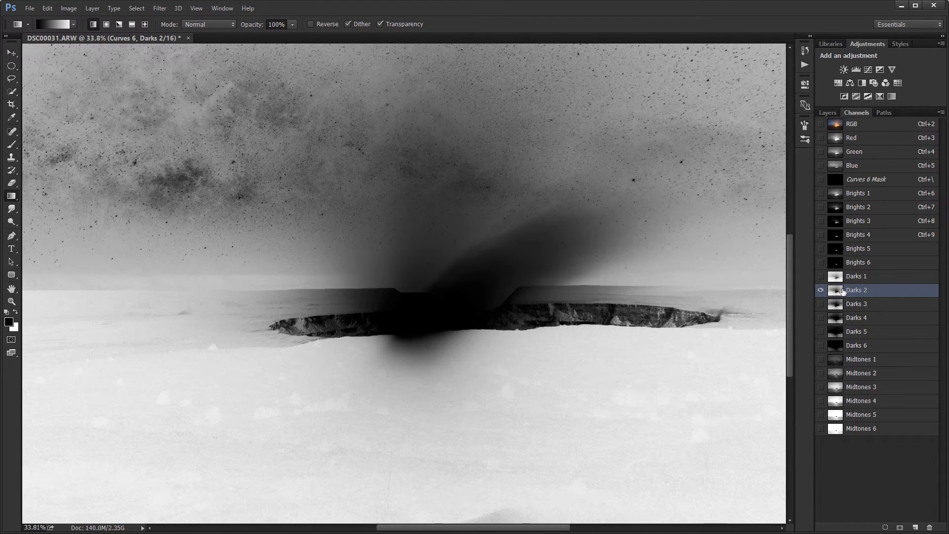
left_click(836, 290, "ctrl")
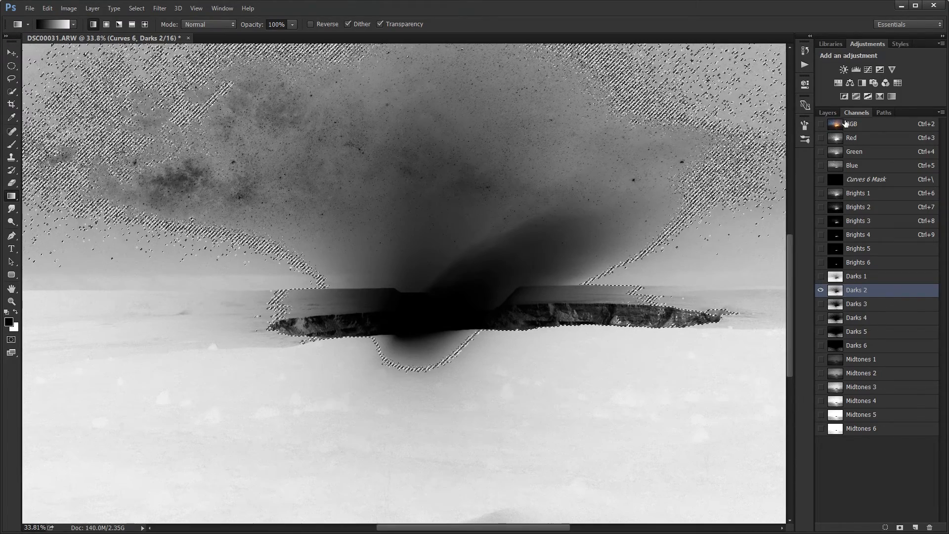
left_click(828, 112)
left_click(861, 195)
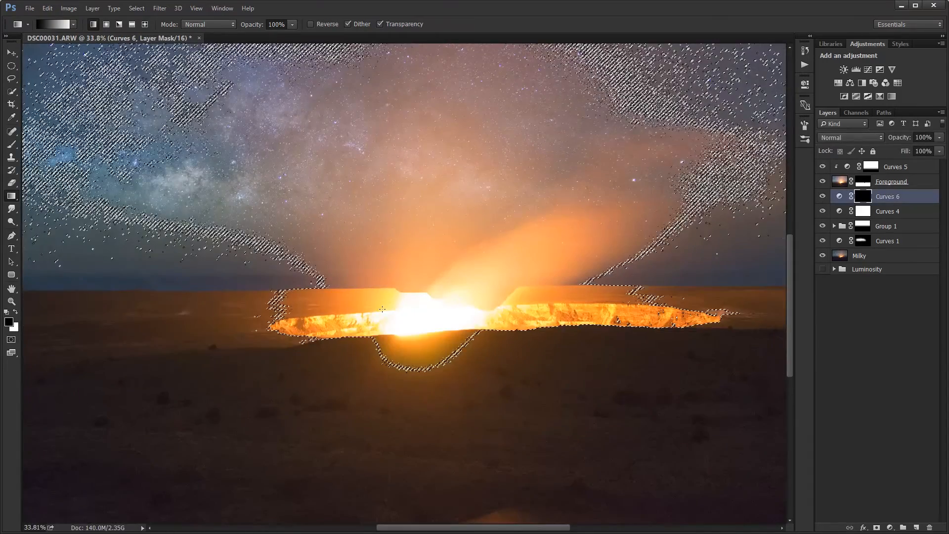
Step: Hide the selection edges and brush white on the Curves 6 mask over the ground around the crater's glow, ending with an 800 px brush
scroll(379, 293, "up", 2)
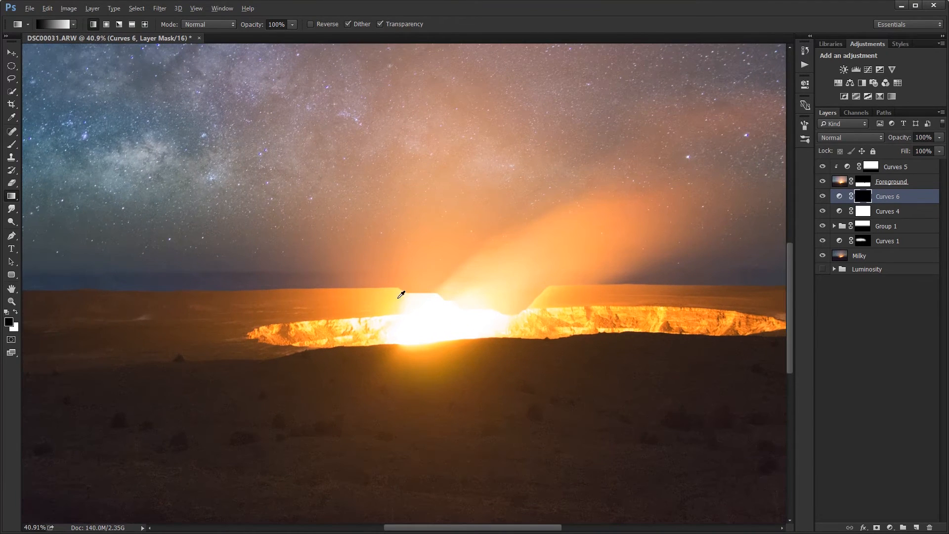
key("b")
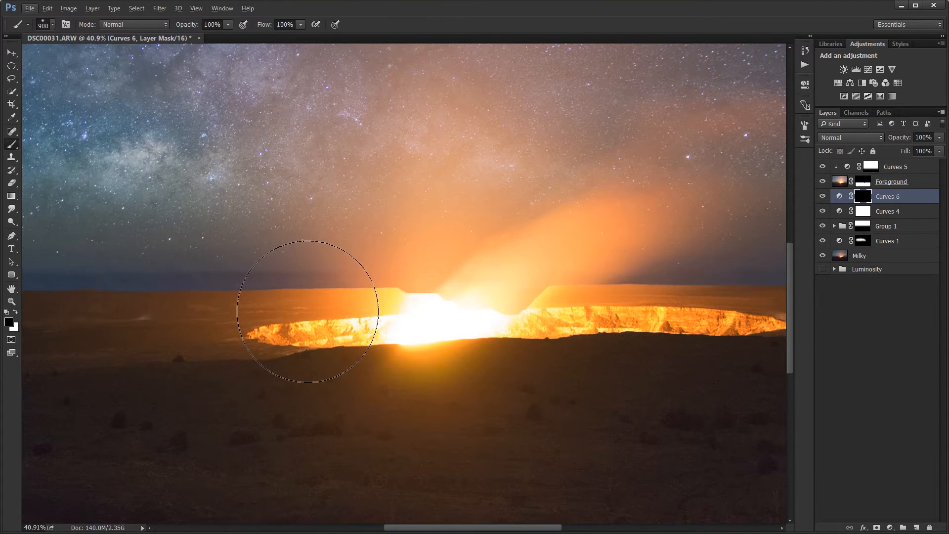
key("x")
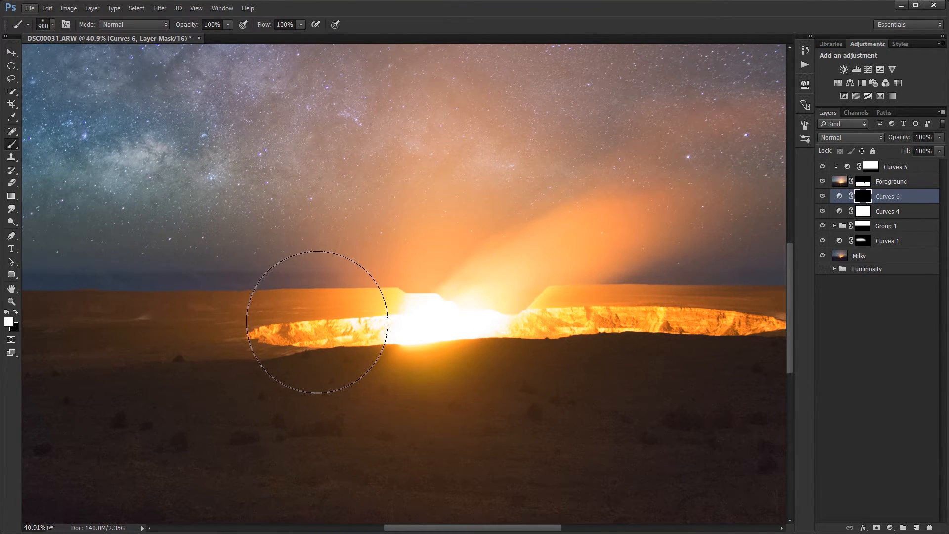
key("bracketright")
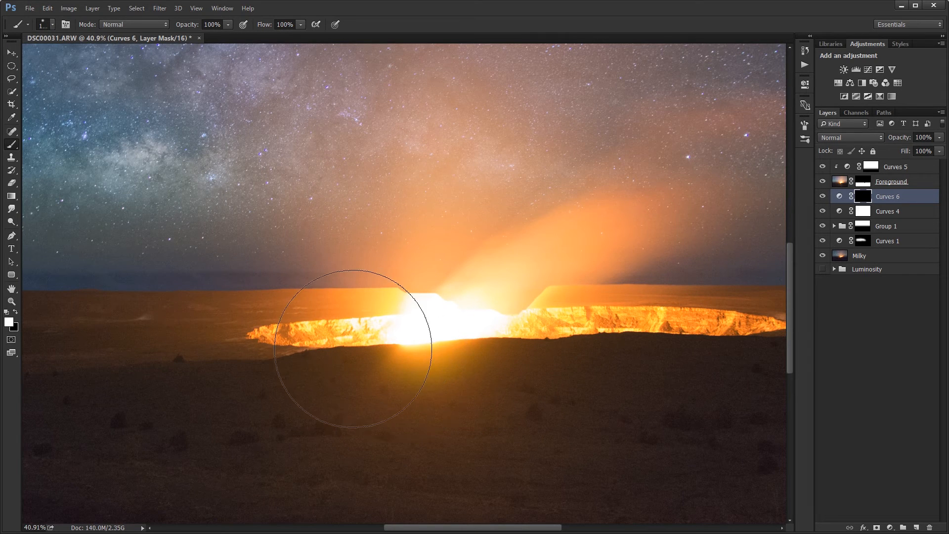
left_click(400, 343)
key("bracketleft")
key("bracketleft")
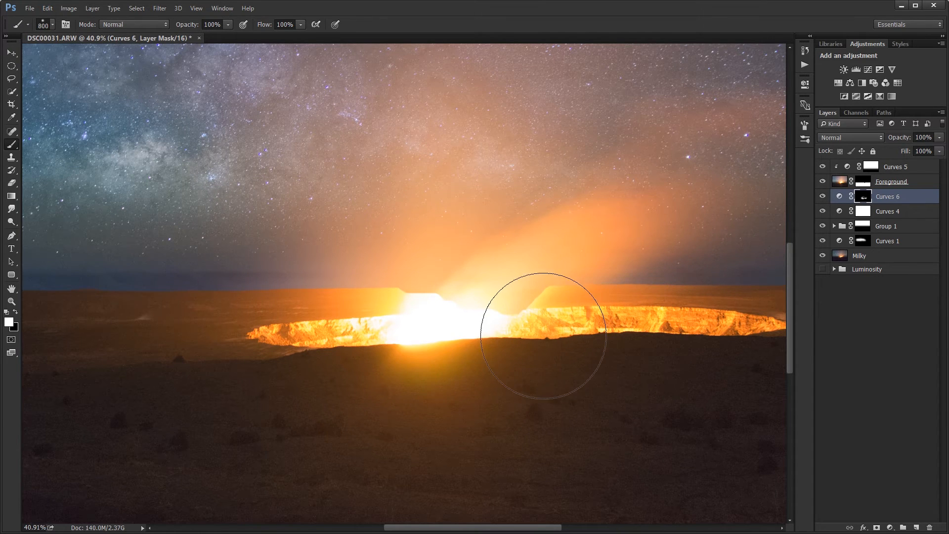
Step: Extend the white brushing on the Curves 6 mask across the dark ground on both sides of the crater
left_click_drag(650, 356, 409, 361)
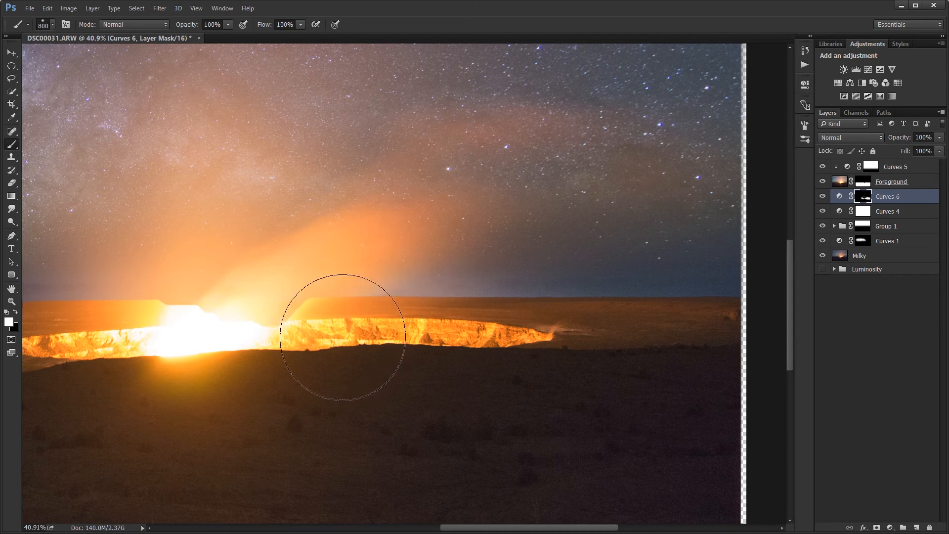
left_click_drag(277, 364, 693, 365)
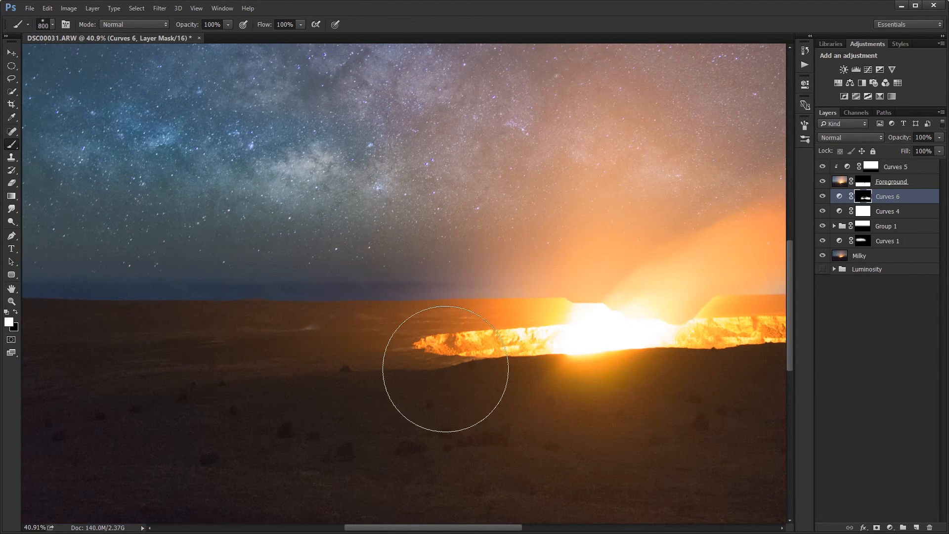
key("bracketright")
key("bracketright")
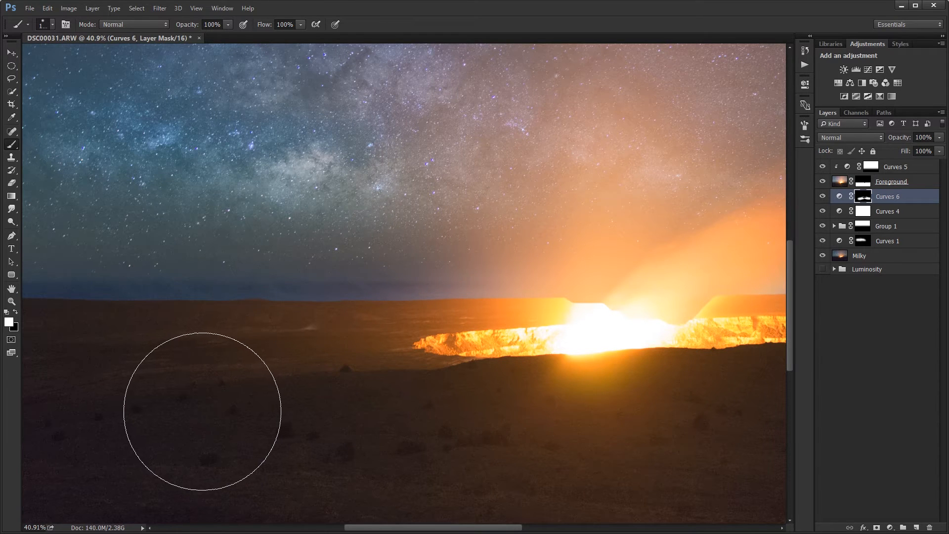
scroll(165, 408, "down", 3, "alt")
scroll(165, 407, "down", 3, "alt")
scroll(186, 412, "up", 1, "alt")
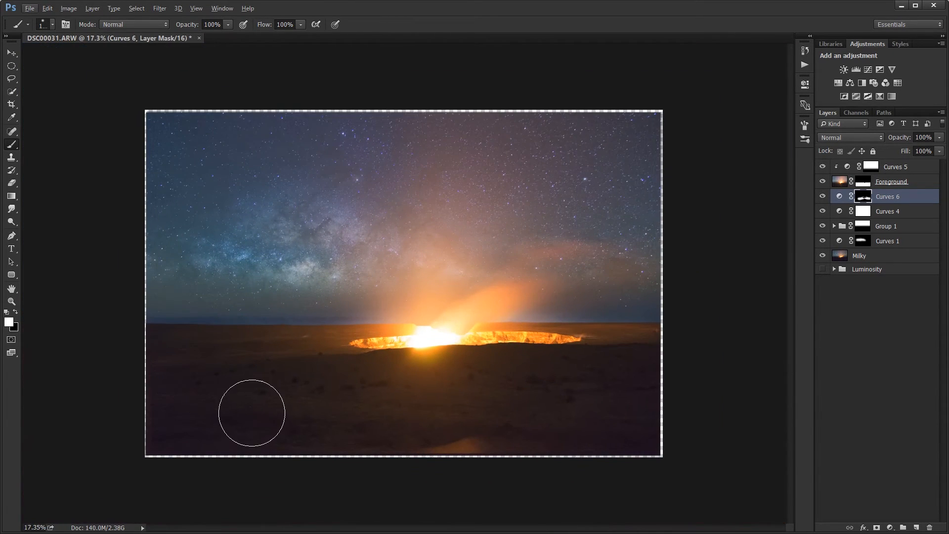
Step: Toggle the Curves 6 layer off and on at different zoom levels to compare the ground with and without the brightening
scroll(267, 414, "up", 2, "alt")
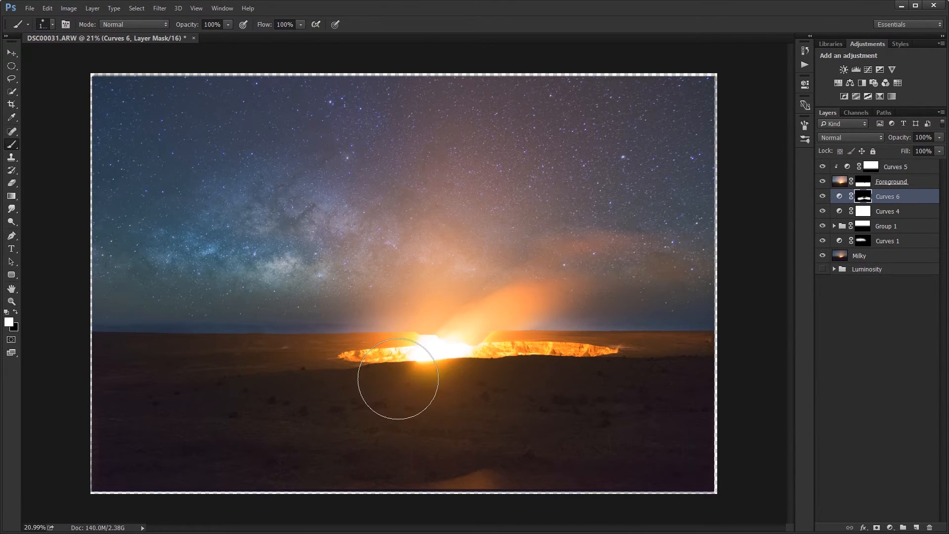
left_click(821, 197)
left_click(821, 198)
left_click(822, 198)
left_click(822, 198)
left_click(822, 198)
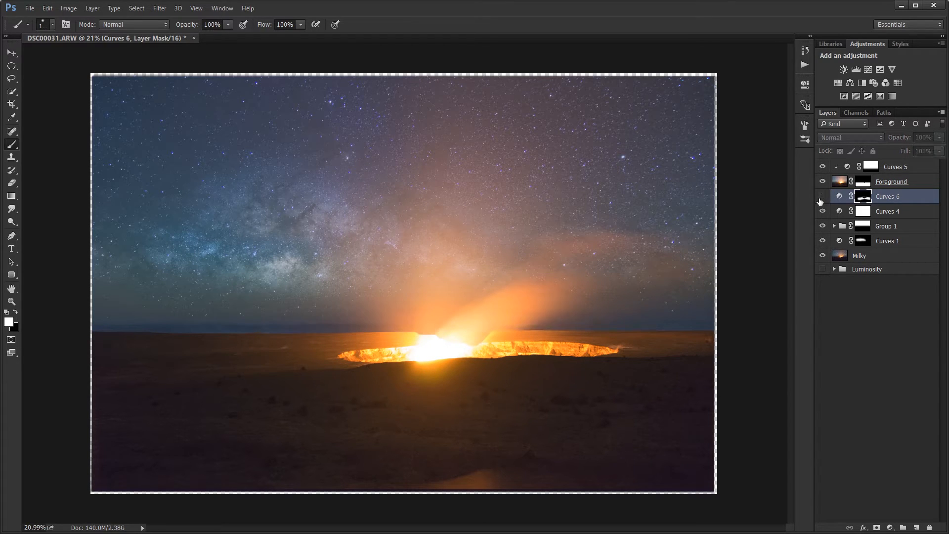
left_click(822, 198)
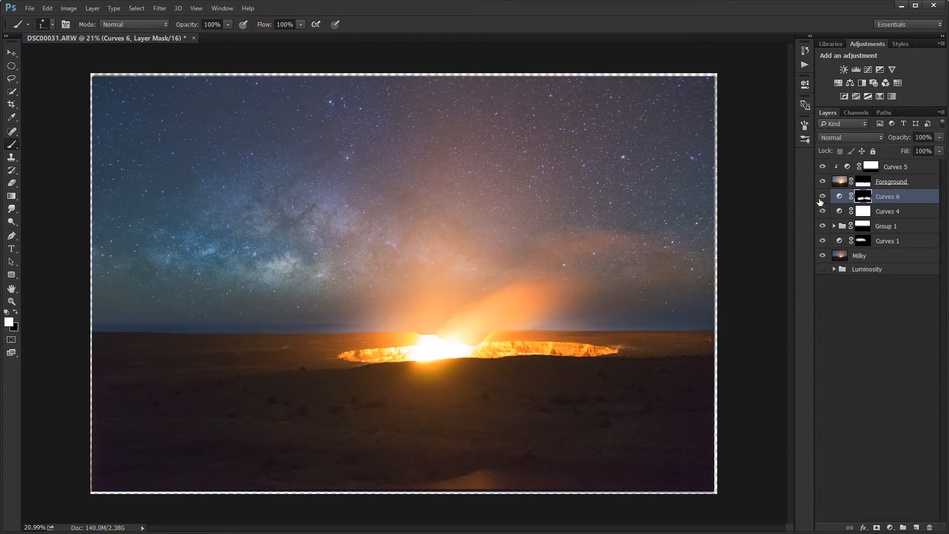
scroll(276, 376, "up", 1)
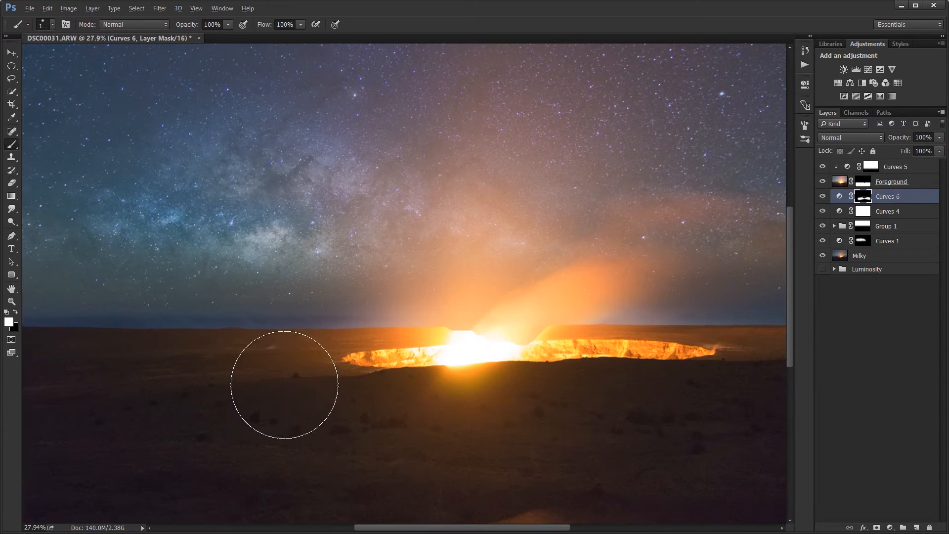
left_click(825, 199)
left_click(825, 198)
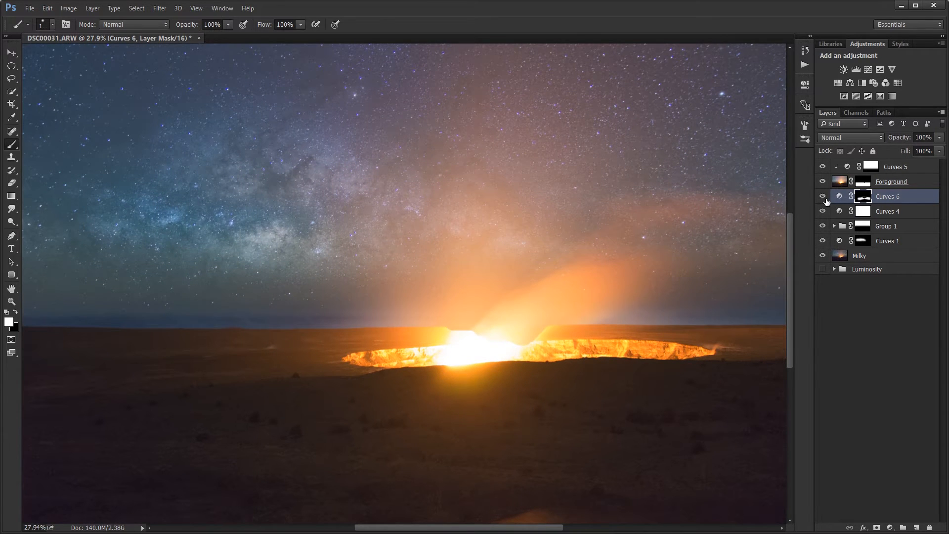
left_click(825, 199)
left_click(825, 199)
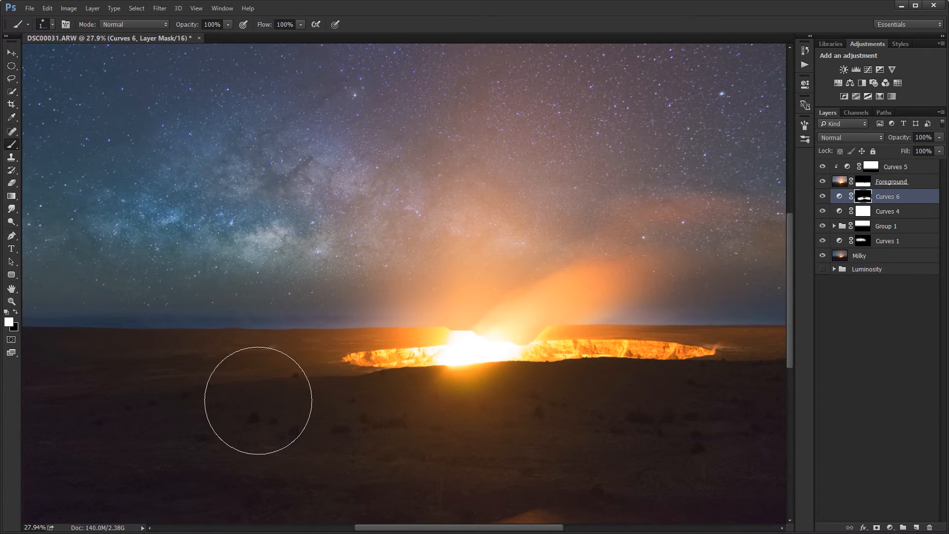
key("ctrl+0")
key("ctrl+a")
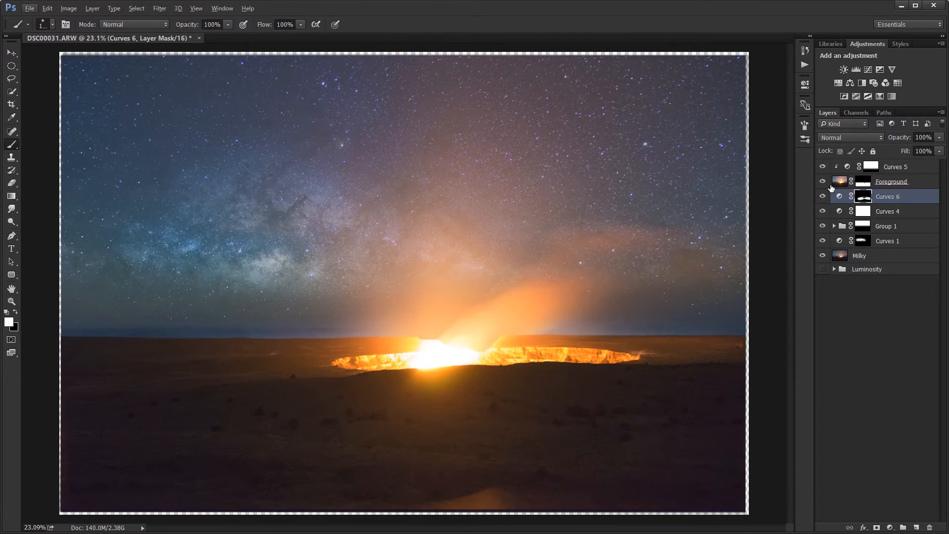
left_click(823, 197)
left_click(821, 202)
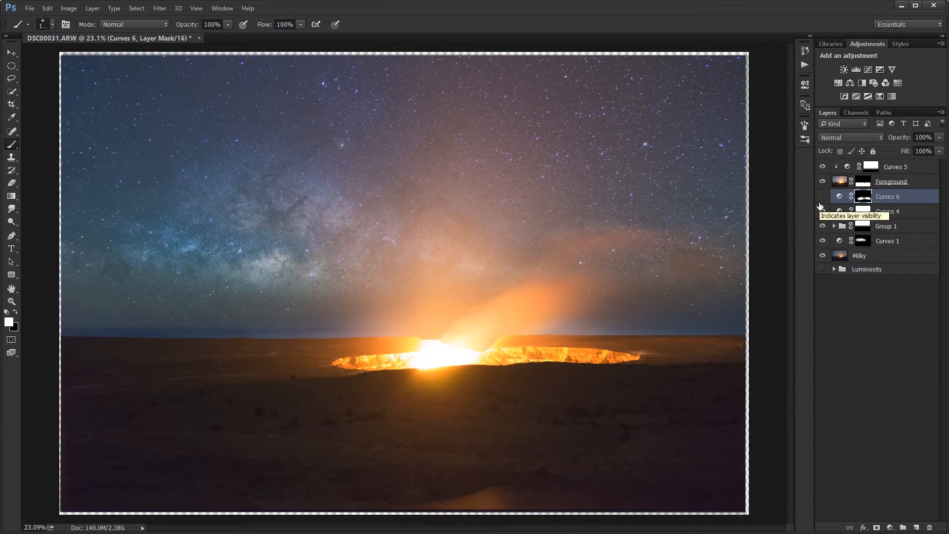
left_click(822, 200)
left_click(822, 200)
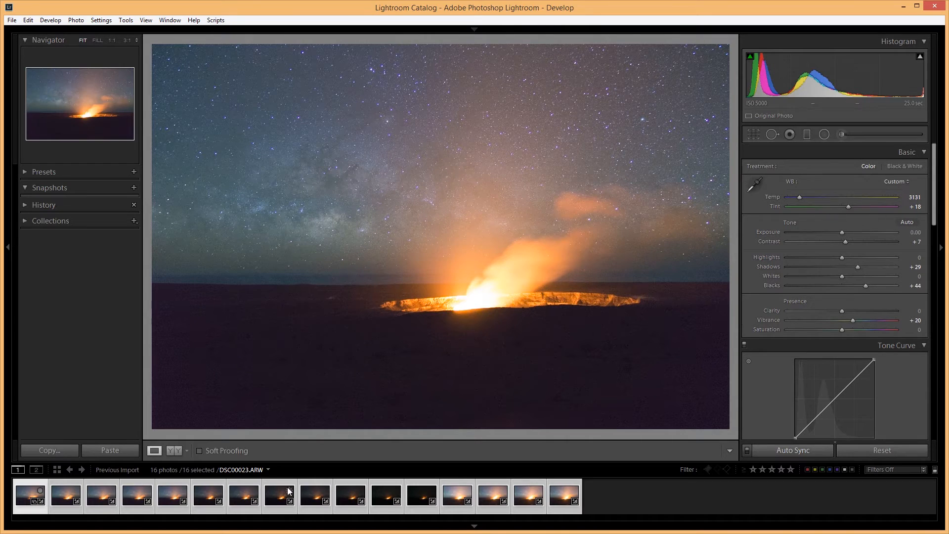
Step: Switch to Lightroom and open the five photos DSC00016.ARW to DSC00020.ARW together as layers in one Photoshop document
left_click(588, 499)
left_click(28, 491)
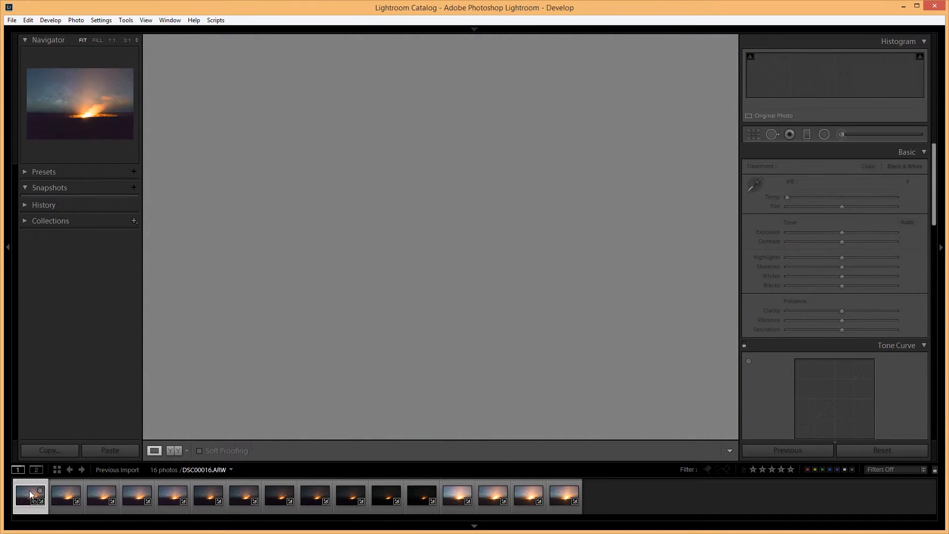
left_click(52, 498)
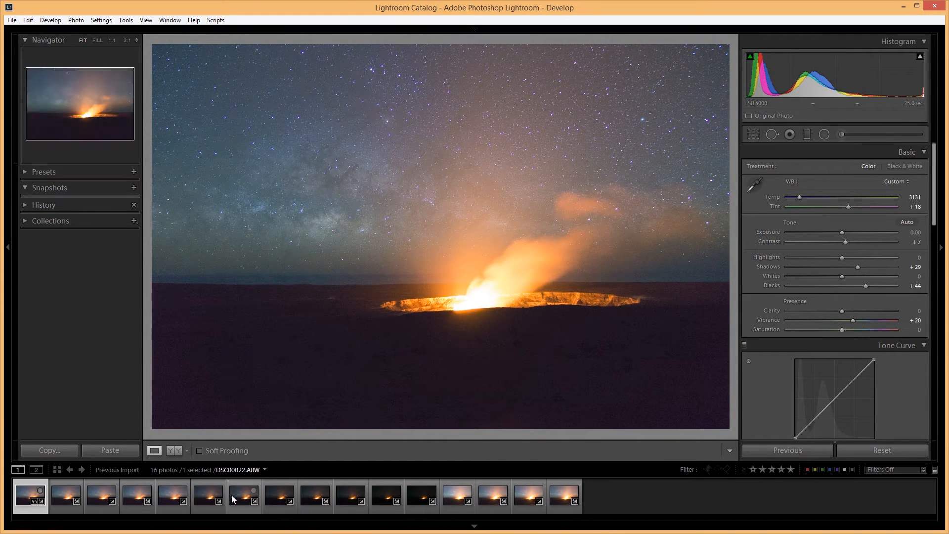
left_click(248, 496)
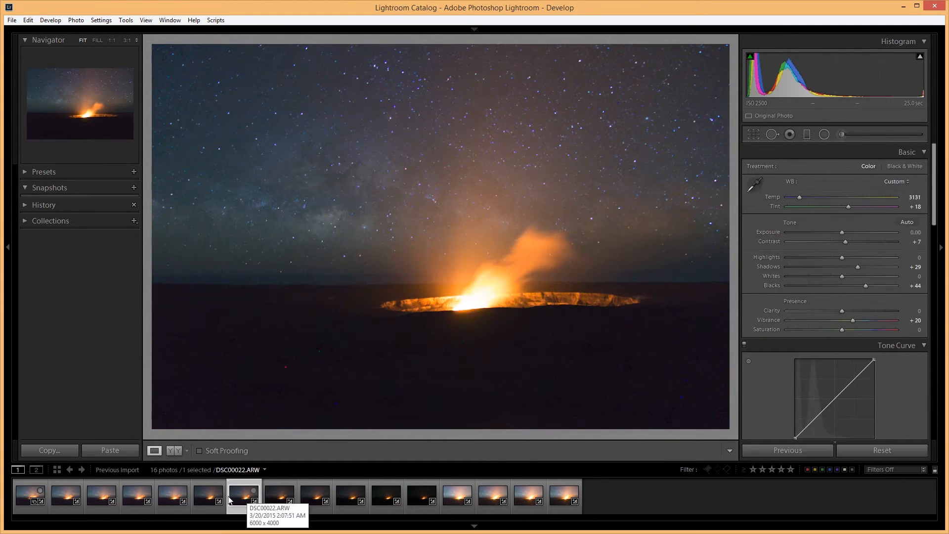
left_click(203, 494)
left_click(166, 494)
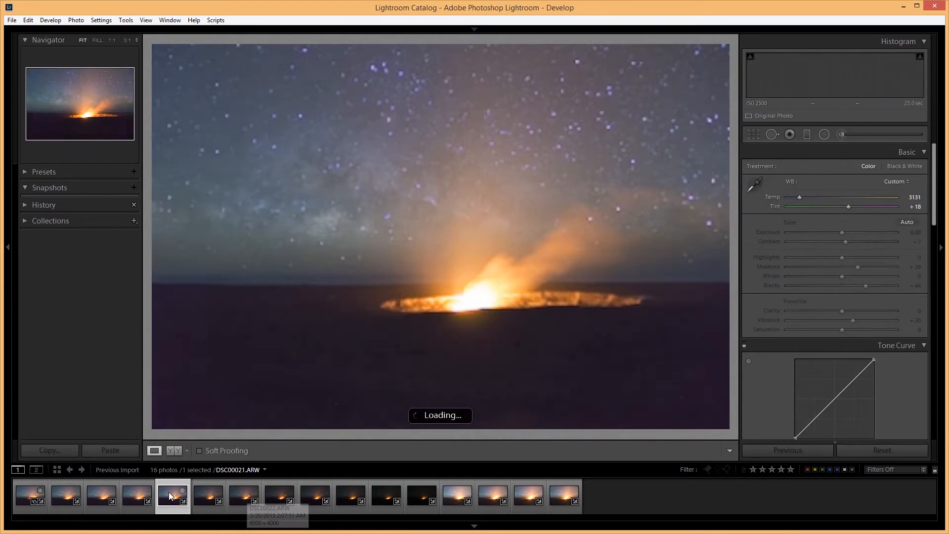
left_click(34, 496, "shift")
right_click(57, 496)
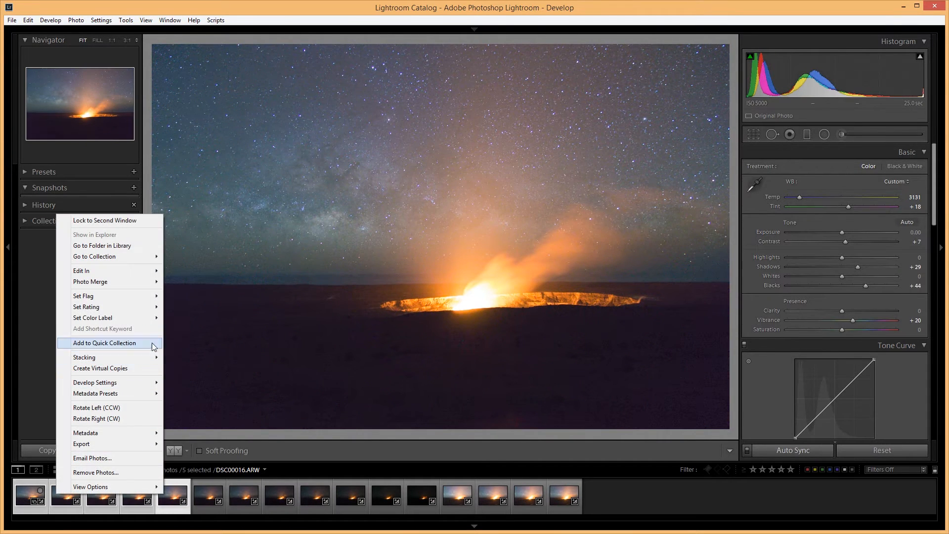
mouse_move(148, 273)
left_click(202, 343)
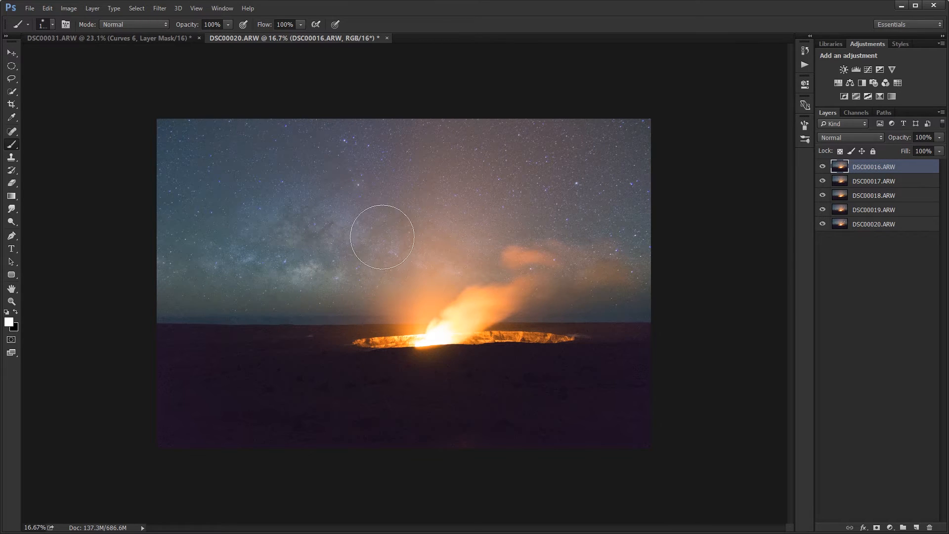
Step: Lower the opacity of the layers stacked above DSC00020.ARW, with DSC00017.ARW at 25% and DSC00016.ARW at 52%
left_click(893, 210)
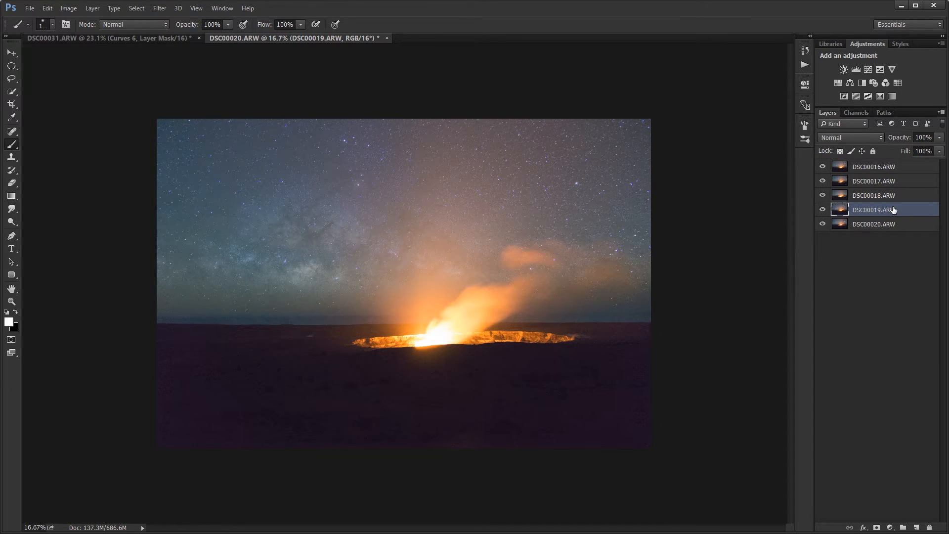
key("v")
left_click(888, 196)
key("4")
key("4")
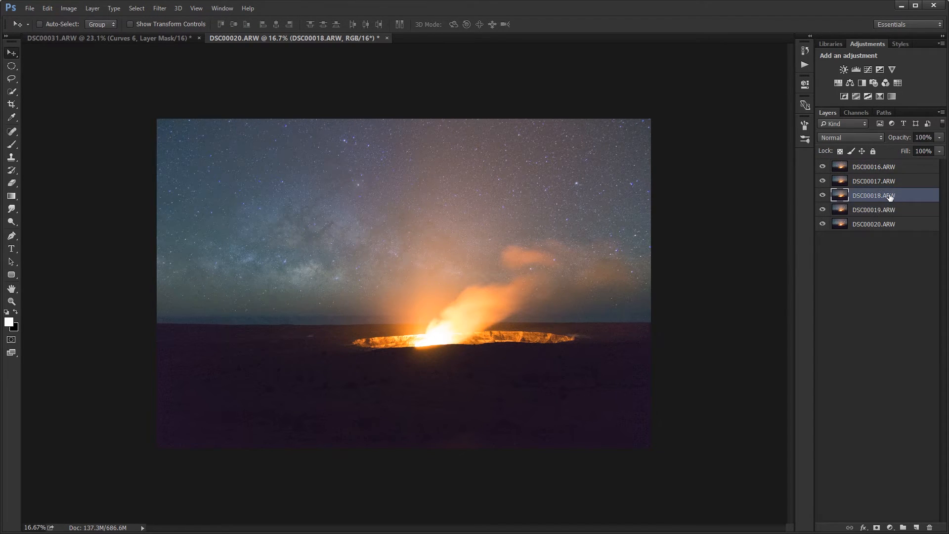
left_click(887, 183)
left_click(880, 200)
left_click(880, 185)
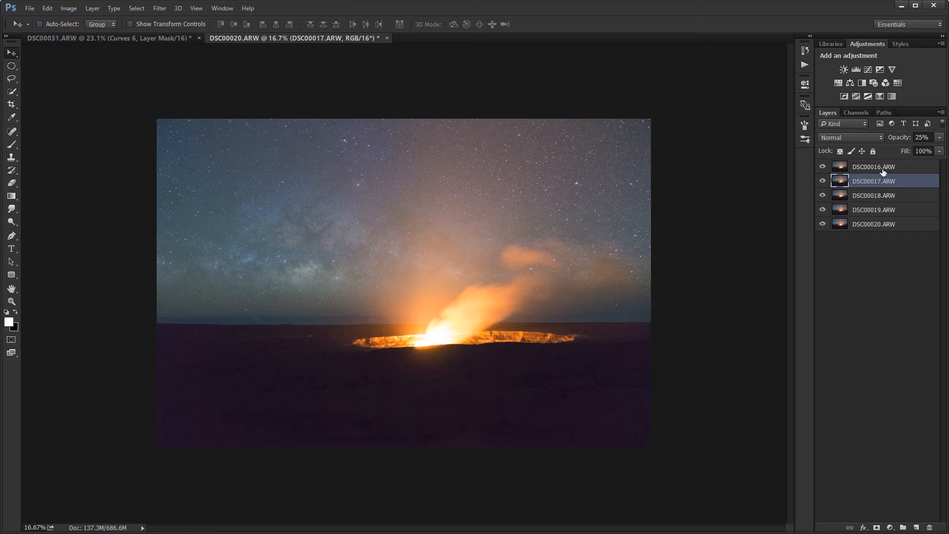
left_click(884, 171)
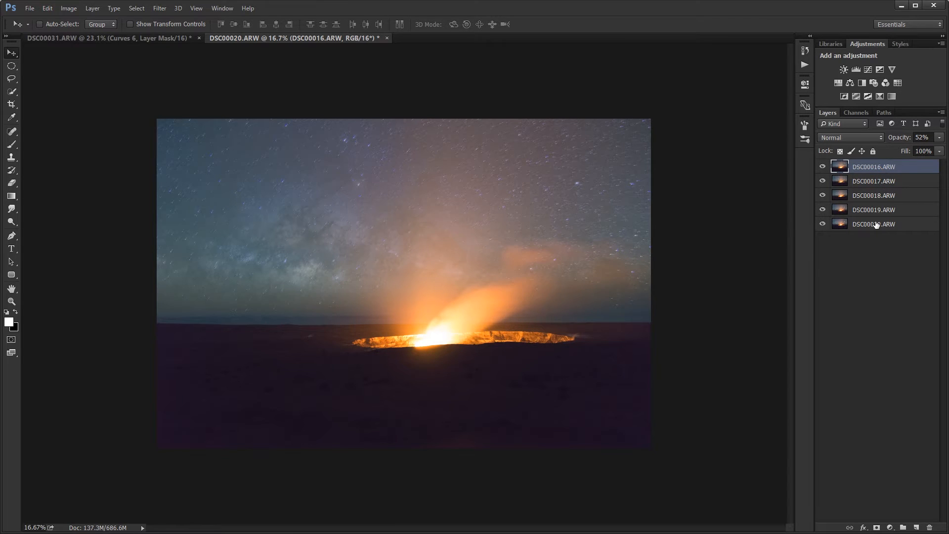
Step: Merge the five photo layers into one and rename the merged layer Foreground Dark
left_click(876, 225, "shift")
key("ctrl+e")
double_click(864, 167)
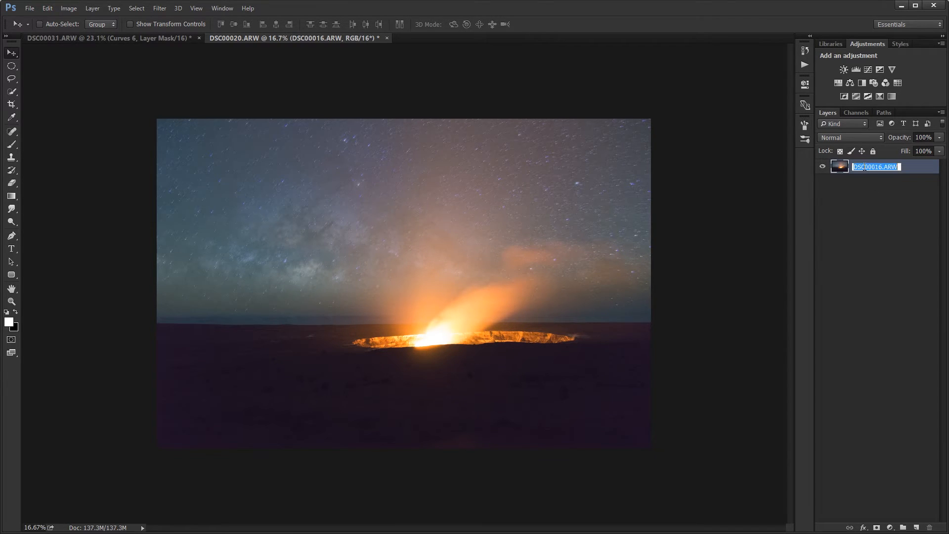
type("Foreground Daek")
key("Return")
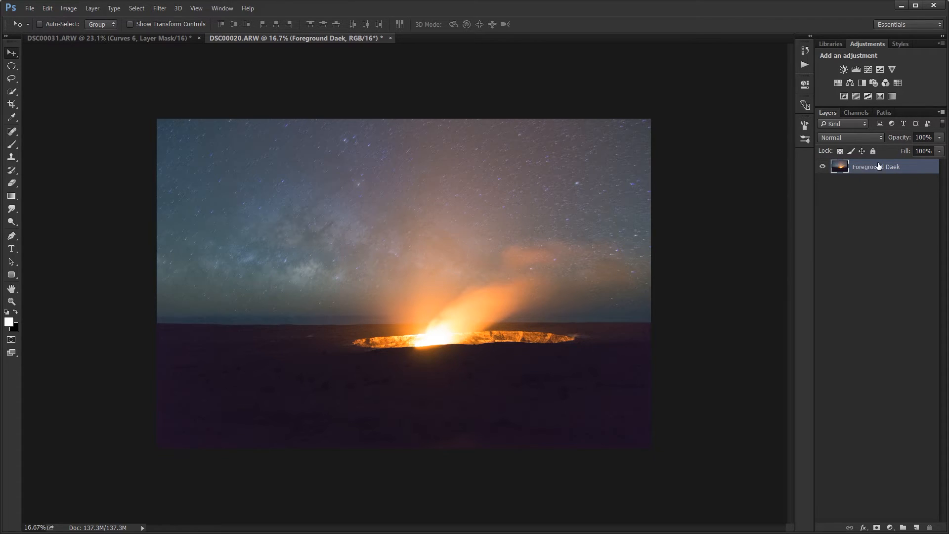
double_click(899, 168)
left_click(903, 167)
key("BackSpace")
key("BackSpace")
type("rk")
key("Return")
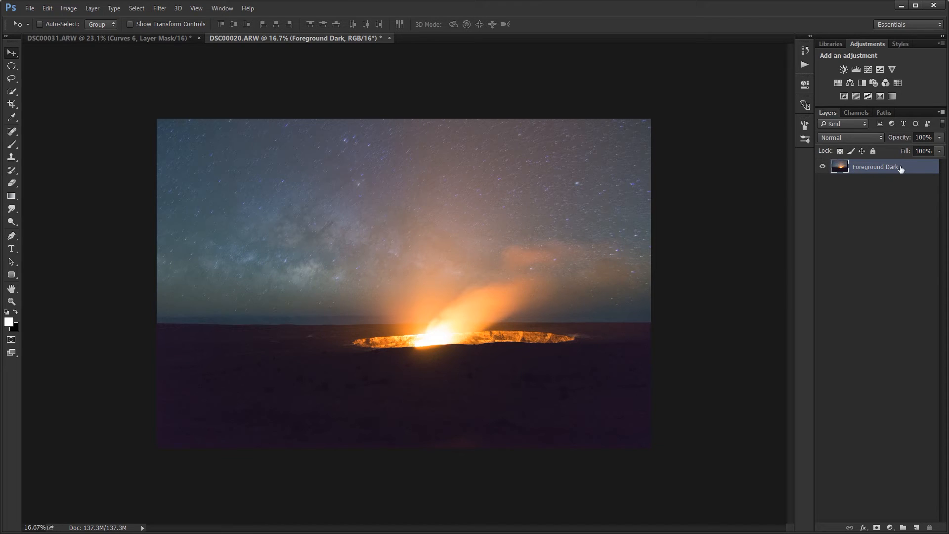
Step: Copy the Foreground Dark layer into the DSC00031.ARW document and close DSC00020.ARW without saving
left_click(174, 37)
left_click_drag(245, 39, 265, 296)
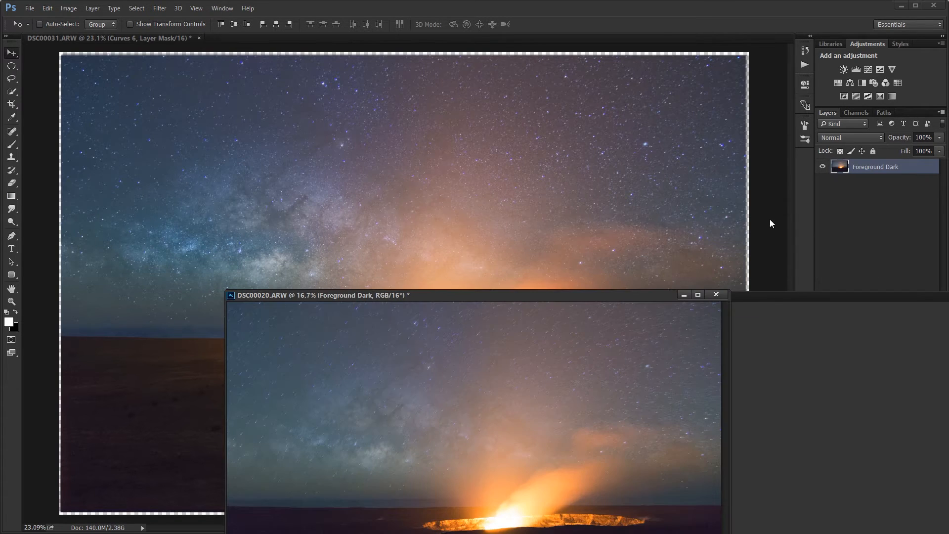
left_click_drag(882, 170, 360, 230)
left_click_drag(378, 298, 392, 47)
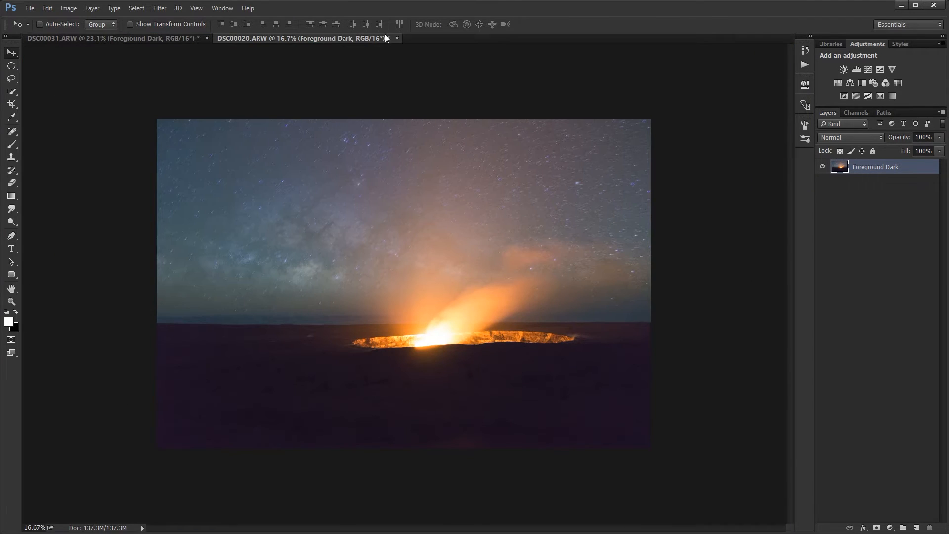
left_click(397, 38)
left_click(476, 219)
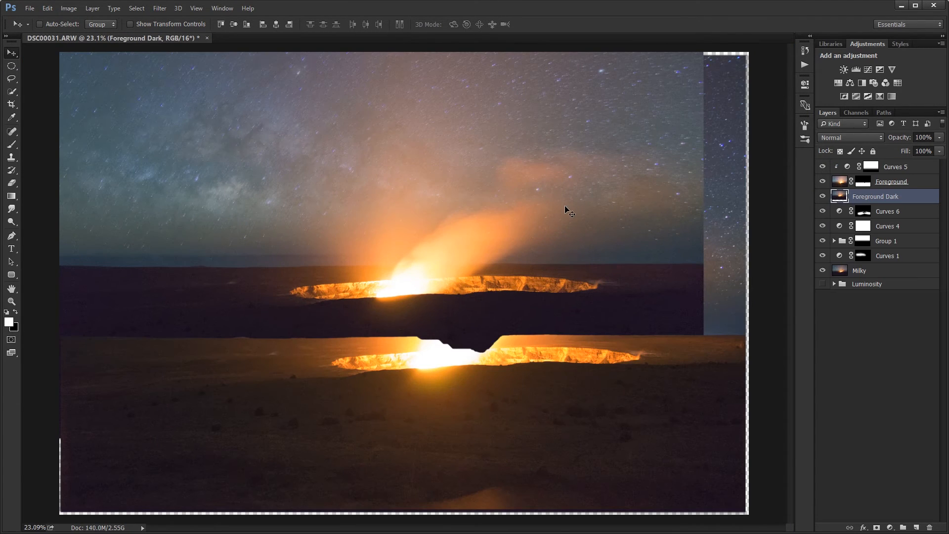
Step: Move the Foreground Dark layer so its crater and horizon line up with the existing volcano foreground
left_click_drag(501, 186, 532, 250)
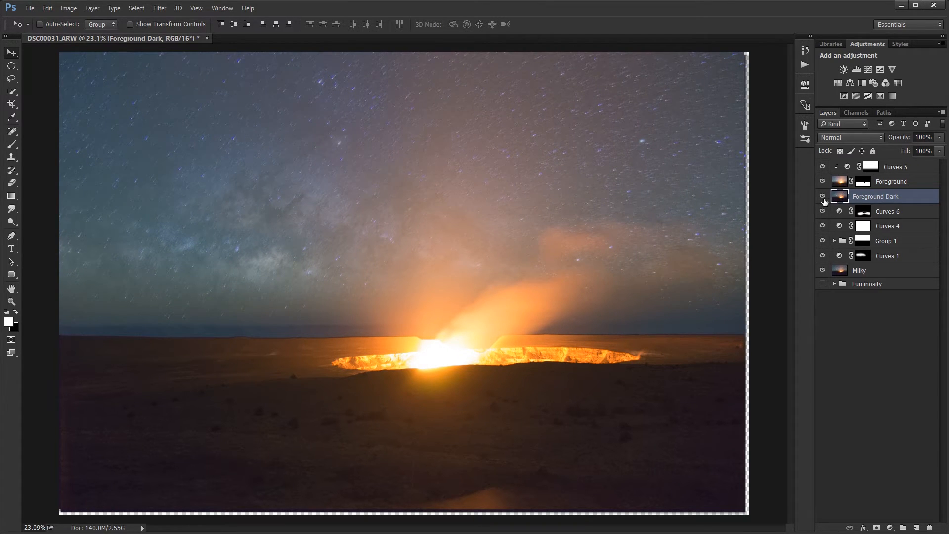
key("ctrl+1")
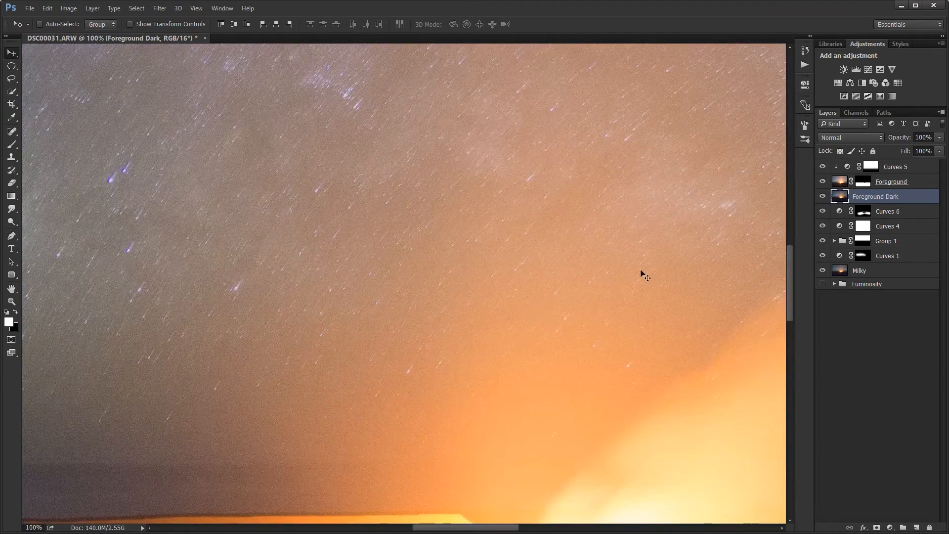
left_click_drag(338, 378, 496, 185)
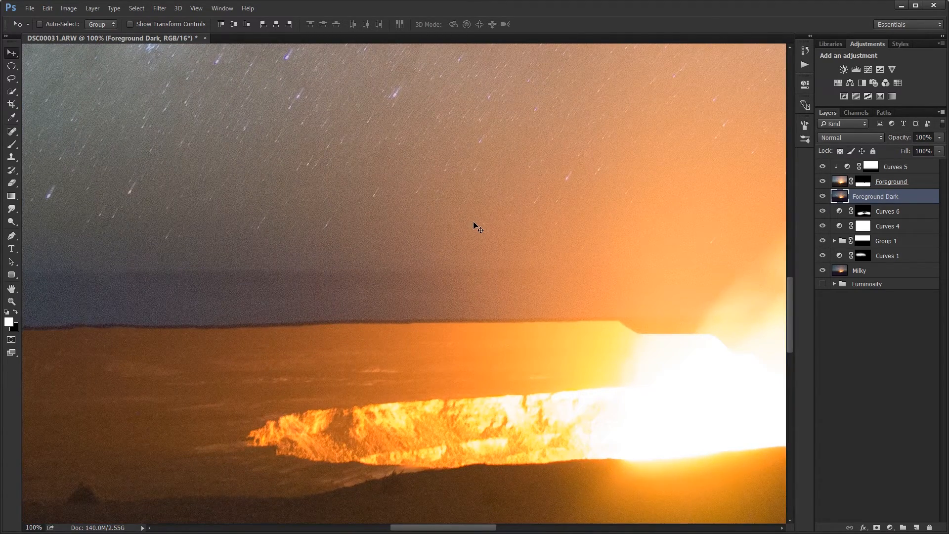
key("ctrl+z")
key("ctrl+z")
key("ctrl+z")
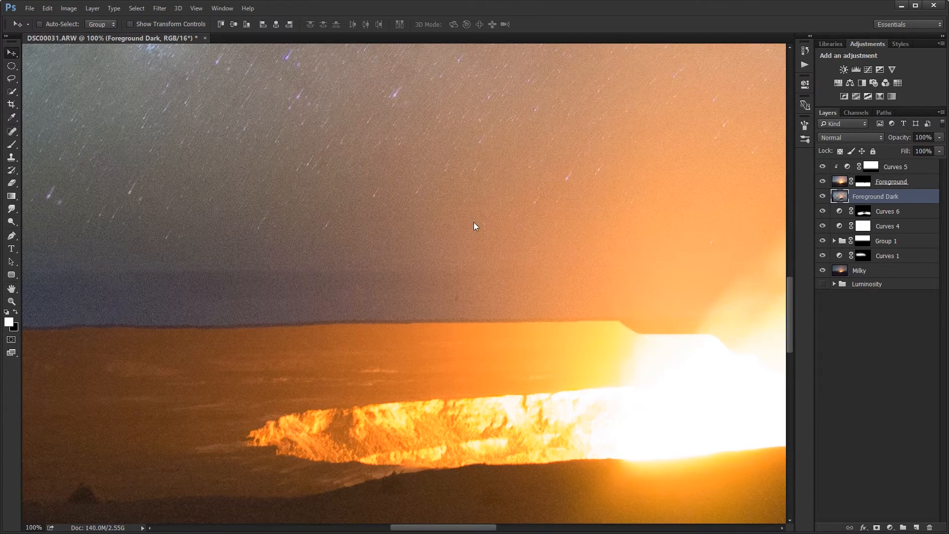
key("ctrl+z")
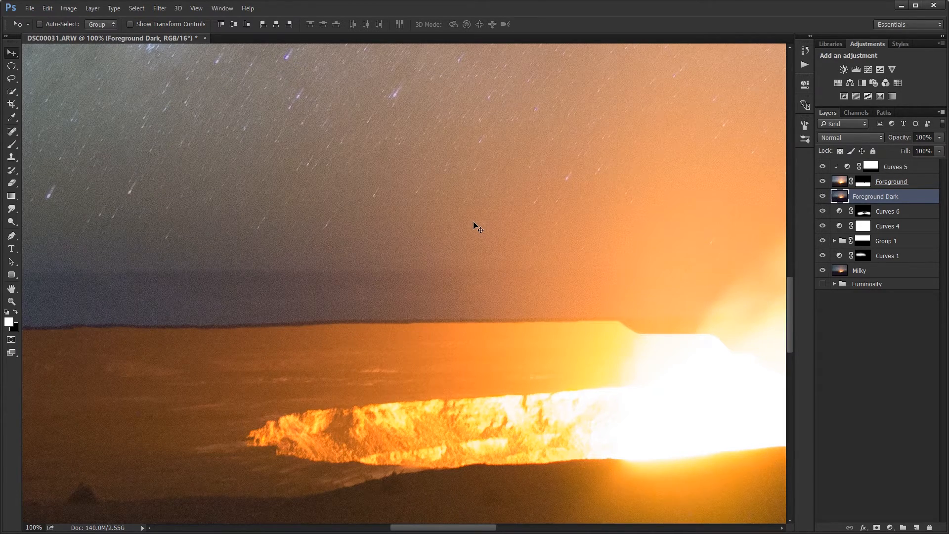
left_click(863, 211)
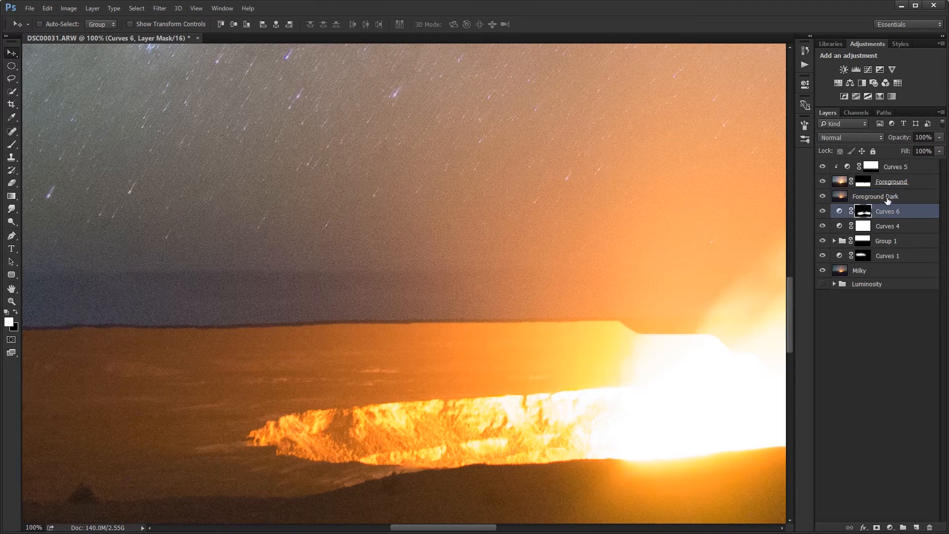
left_click(876, 197)
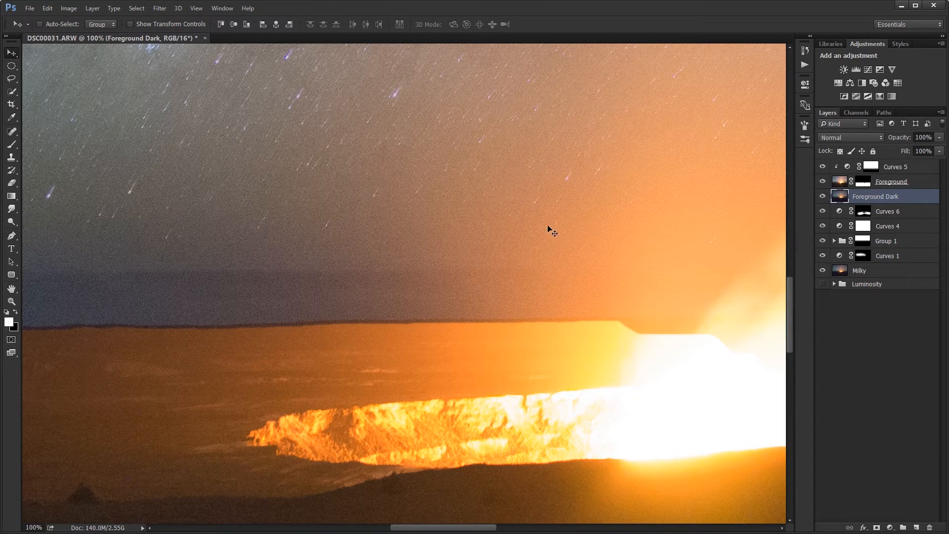
Step: Fine-tune the Foreground Dark layer's alignment with a slight move at 100% zoom, checking the horizon along the crater
left_click_drag(489, 237, 486, 241)
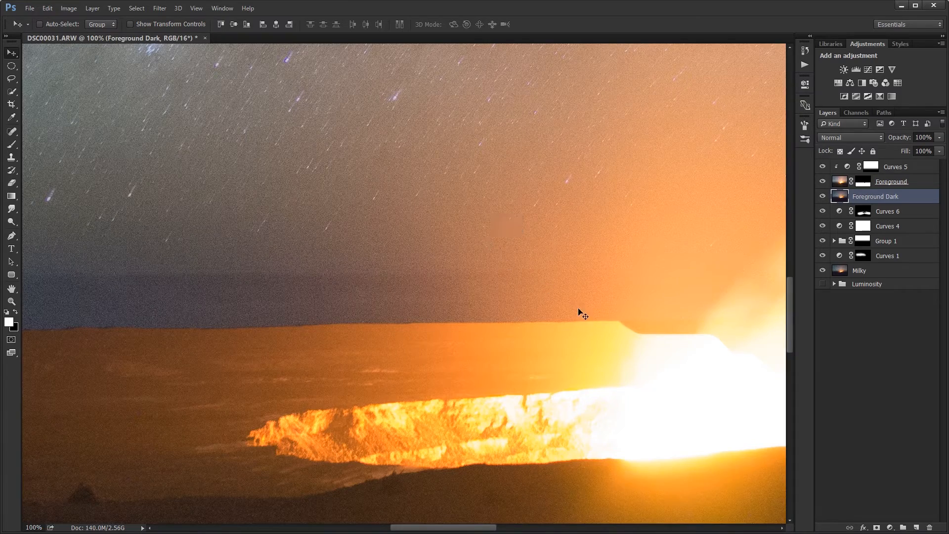
left_click_drag(579, 311, 289, 266)
left_click_drag(544, 266, 331, 282)
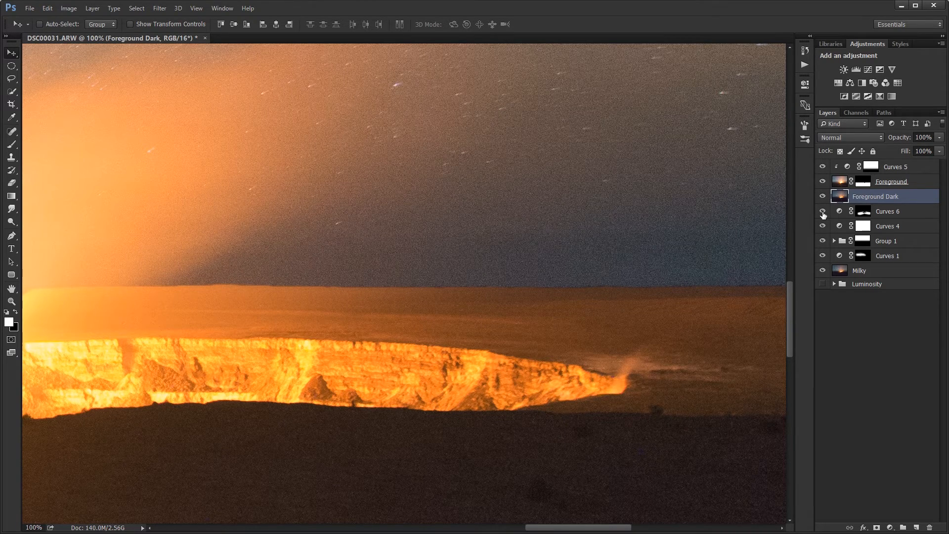
key("ctrl+0")
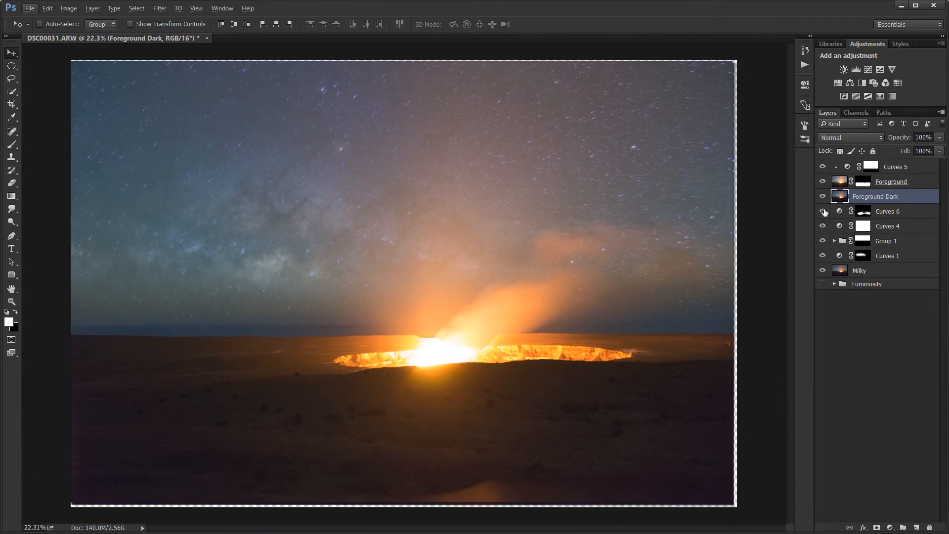
Step: Compare the image with the Foreground Dark and Foreground layers switched on and off
left_click(822, 197)
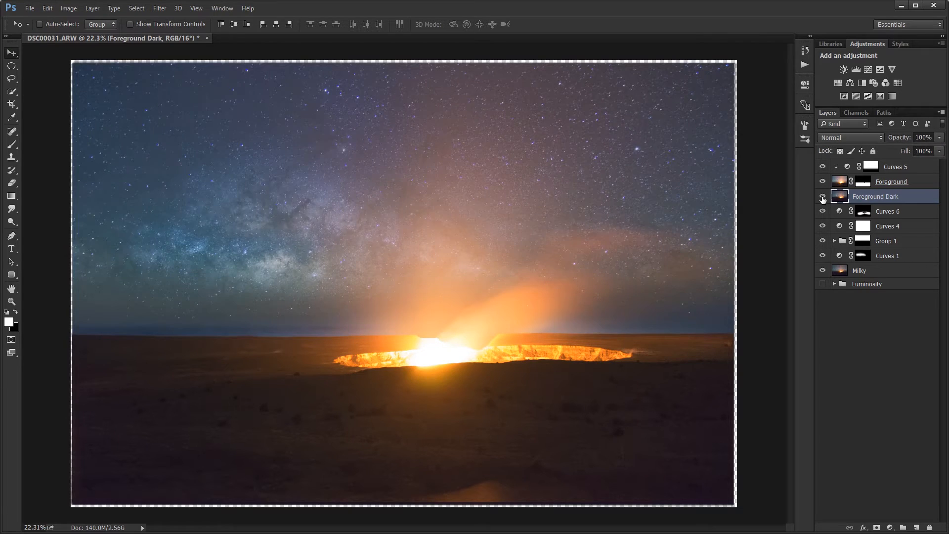
left_click(822, 197)
left_click(822, 197)
left_click(822, 197)
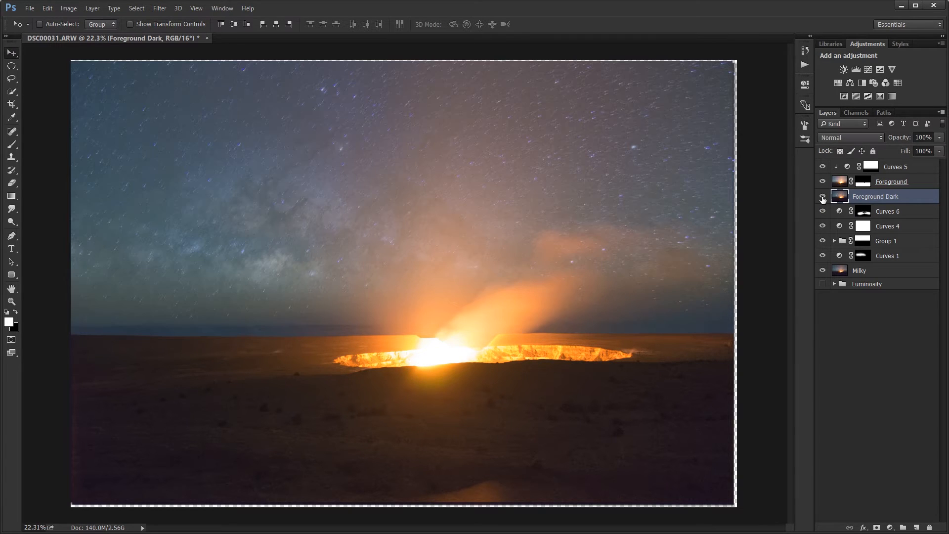
left_click(822, 186)
left_click(823, 185)
left_click(822, 200)
left_click(822, 201)
left_click(822, 201)
left_click(821, 201)
Step: Copy the Foreground layer's mask onto the Foreground Dark layer and hide the Curves 6 adjustment
left_click_drag(865, 185, 864, 195)
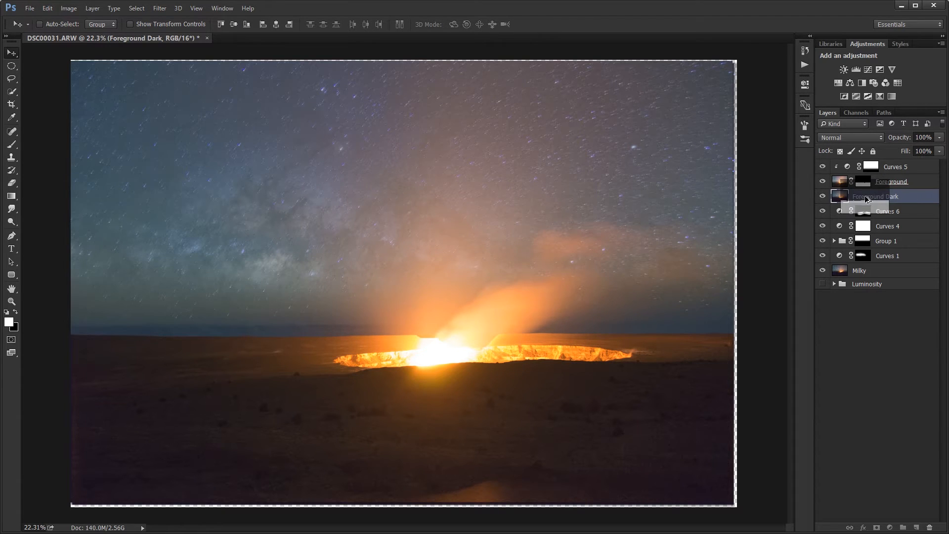
left_click(824, 200)
left_click(824, 200)
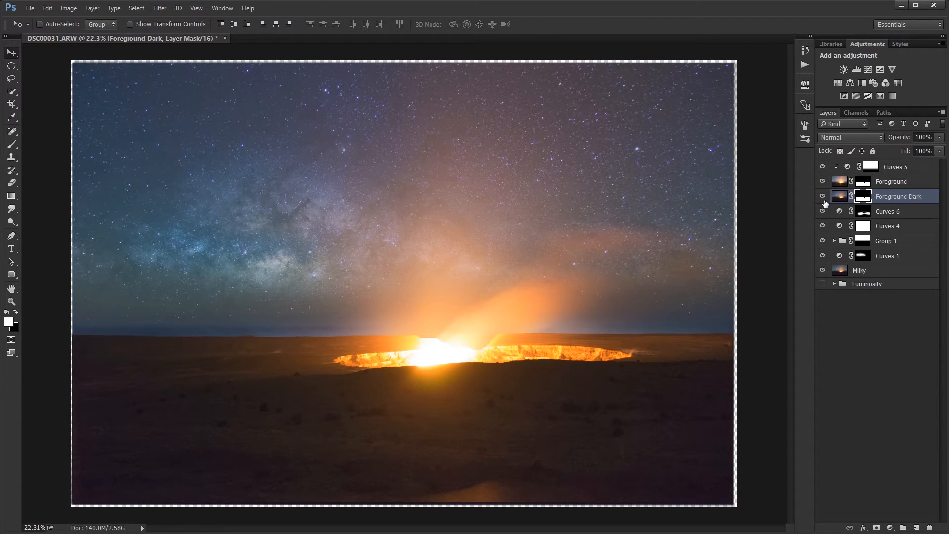
left_click(823, 212)
left_click(822, 212)
left_click(823, 212)
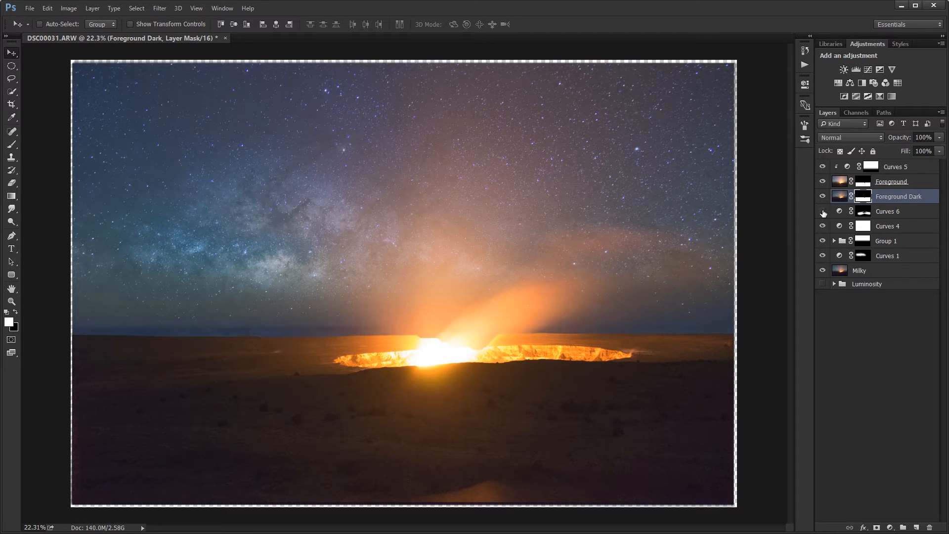
Step: Examine the crater and the ground beside it up close with the Foreground layer shown and hidden to check the alignment
scroll(442, 370, "up", 9)
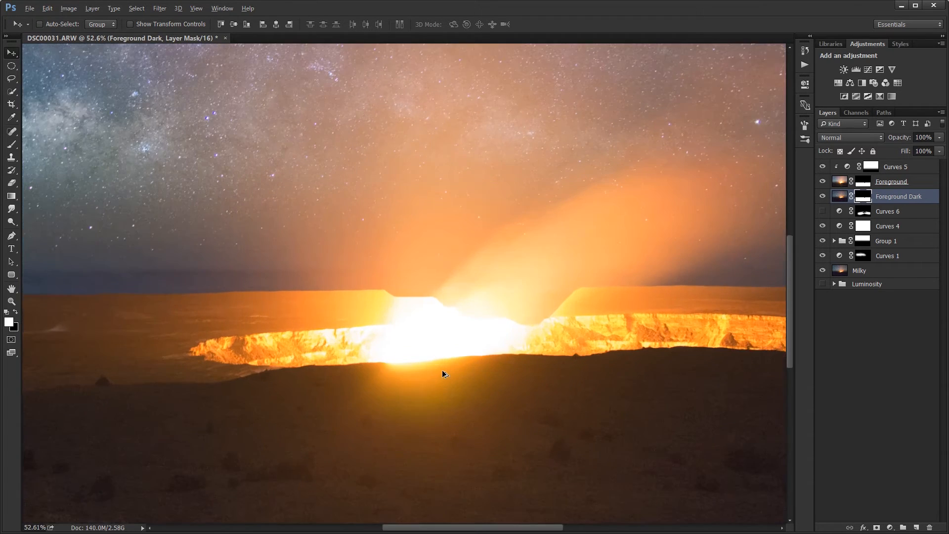
left_click_drag(520, 324, 390, 275)
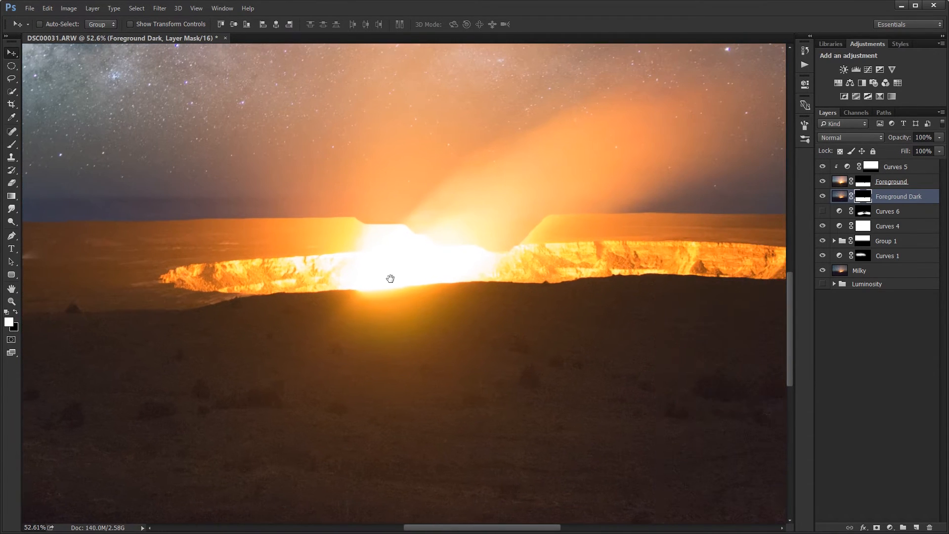
left_click(822, 181)
left_click(819, 184)
left_click(820, 184)
left_click(820, 184)
left_click_drag(193, 295, 741, 213)
left_click(823, 183)
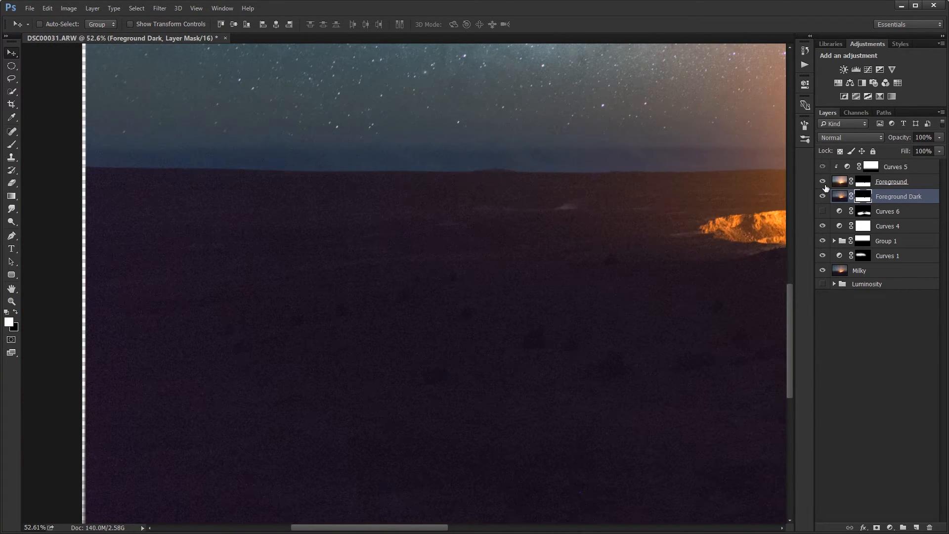
left_click(822, 183)
left_click(822, 183)
left_click(822, 182)
left_click(822, 183)
left_click_drag(680, 204, 334, 287)
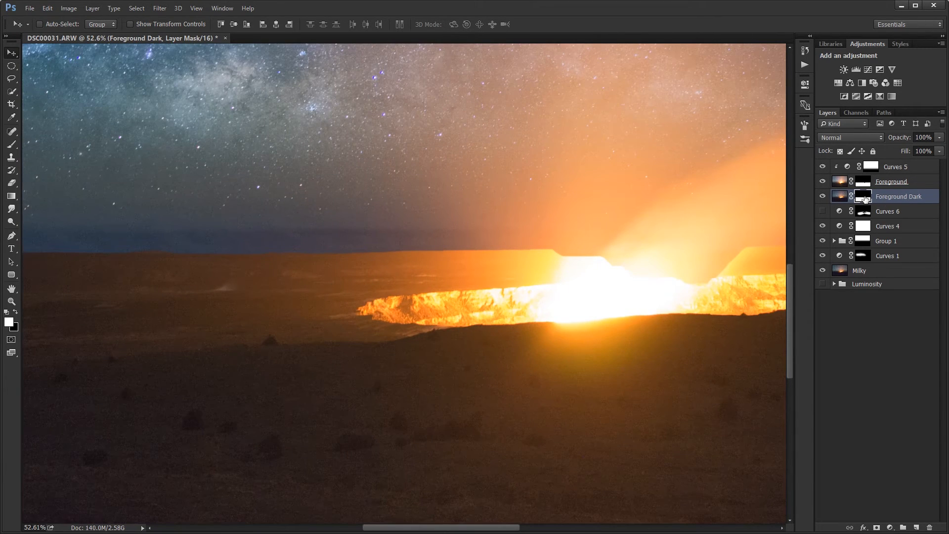
Step: Delete the layer mask from Foreground Dark and compare it with the Foreground layer around the crater
right_click(864, 196)
left_click(873, 216)
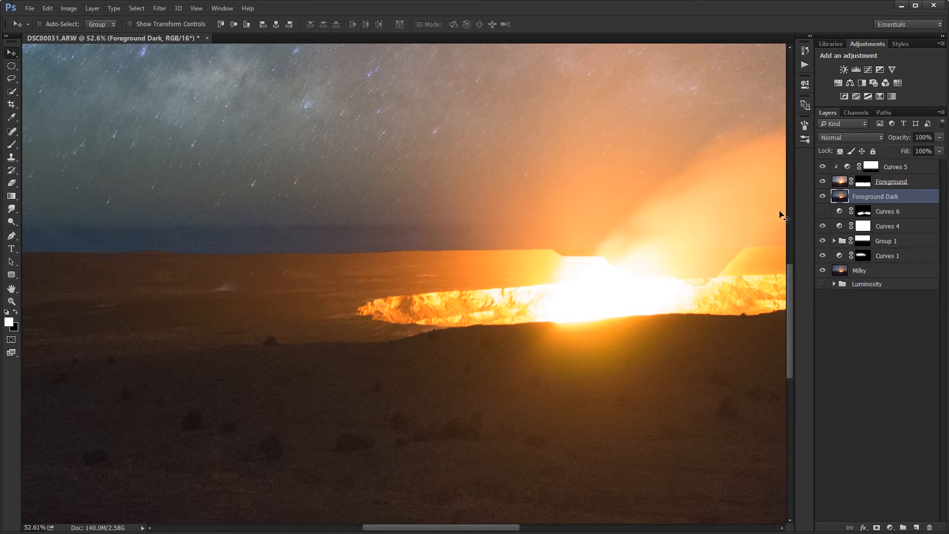
left_click(823, 182)
left_click(823, 182)
left_click(823, 182)
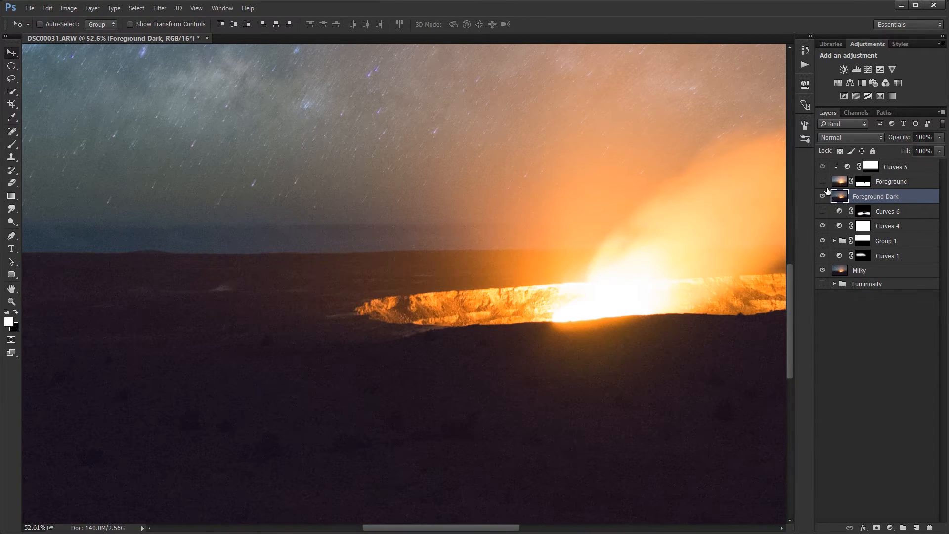
left_click(823, 182)
left_click(827, 188)
Step: Isolate the Foreground Dark layer, undo the shift of its partly selected pixels and clear the active selection
key("ctrl+z")
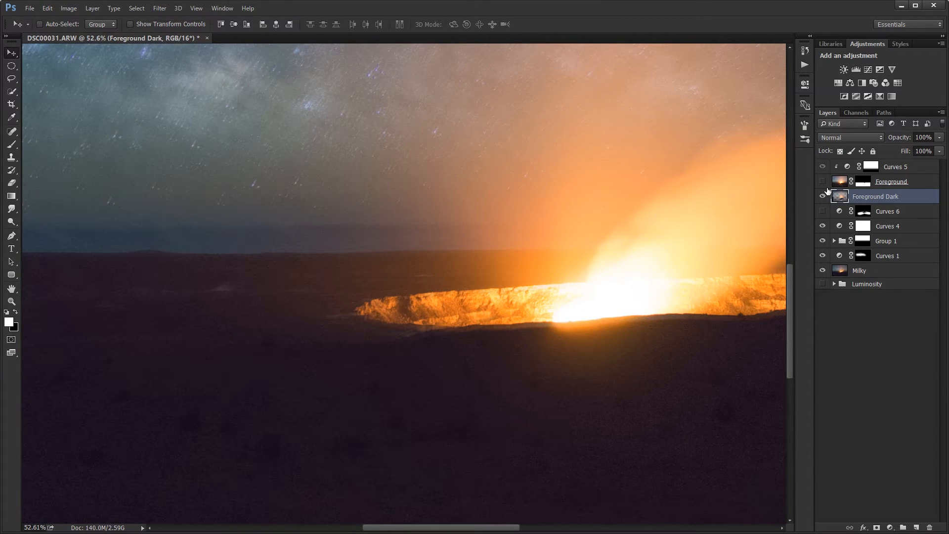
key("ctrl+z")
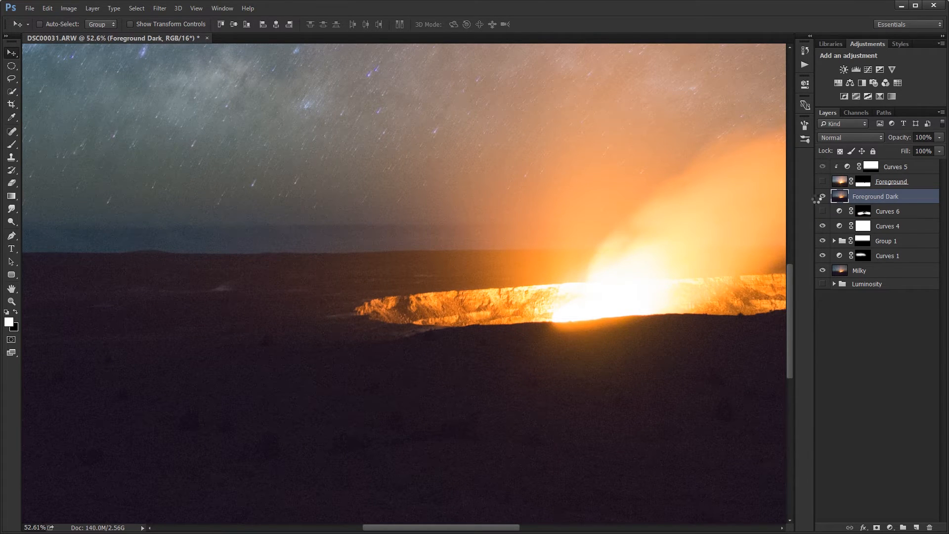
key("ctrl+z")
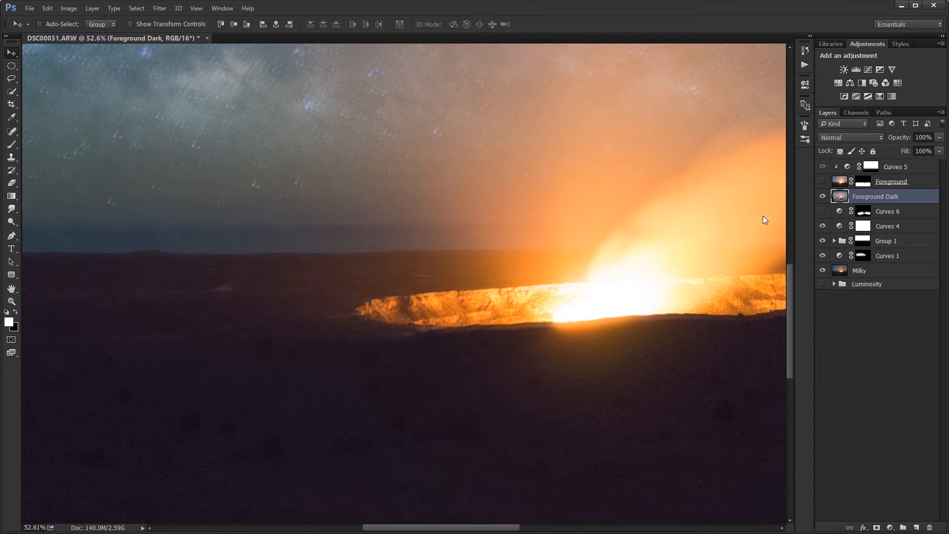
key("ctrl+z")
left_click(823, 198, "alt")
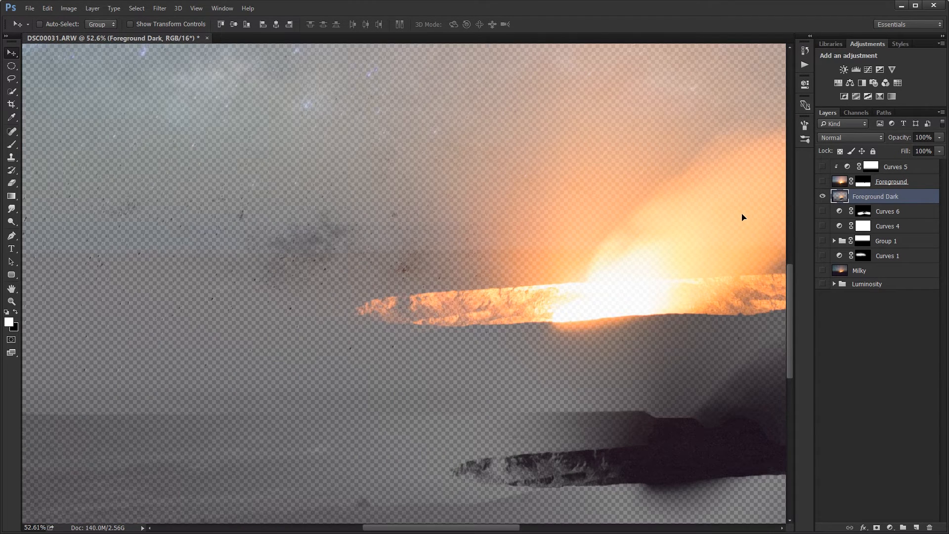
key("ctrl+z")
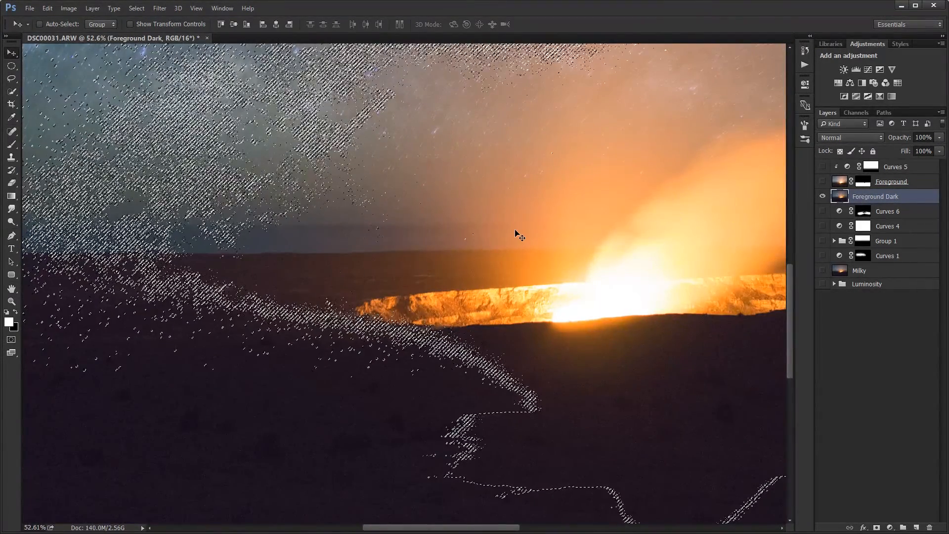
key("ctrl+d")
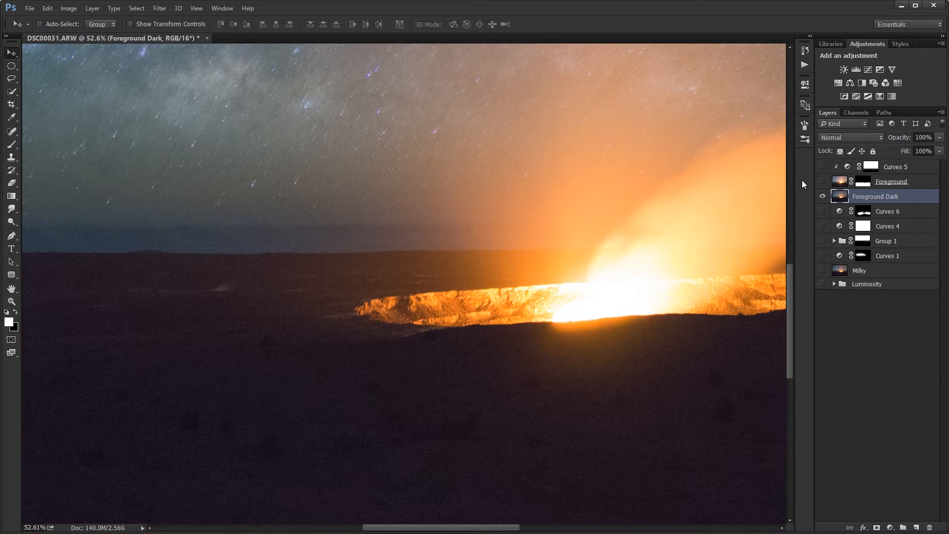
Step: Make all layers visible again and compare the image with and without the Foreground Dark layer
left_click(822, 182)
left_click(822, 182)
left_click(823, 196, "alt")
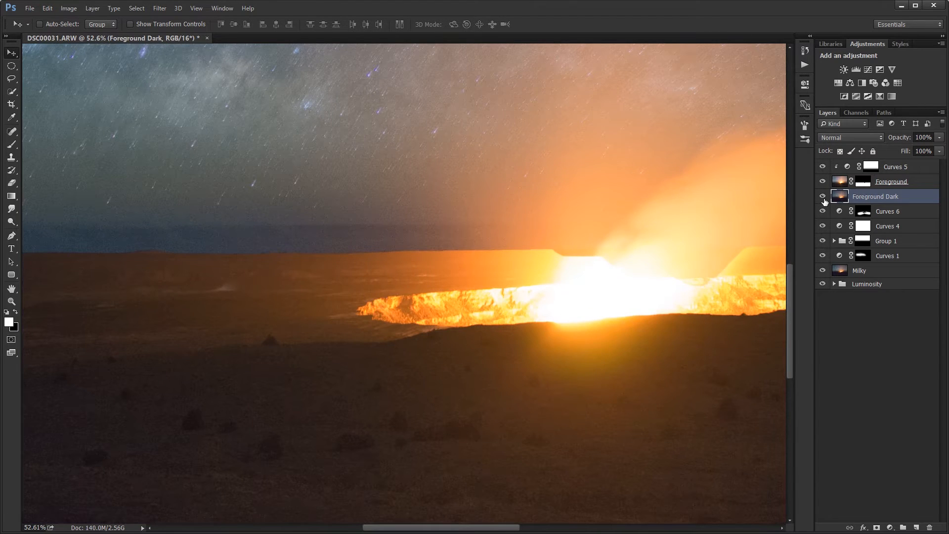
left_click(822, 197)
left_click(822, 196)
left_click(823, 197)
left_click(823, 196)
left_click(823, 196)
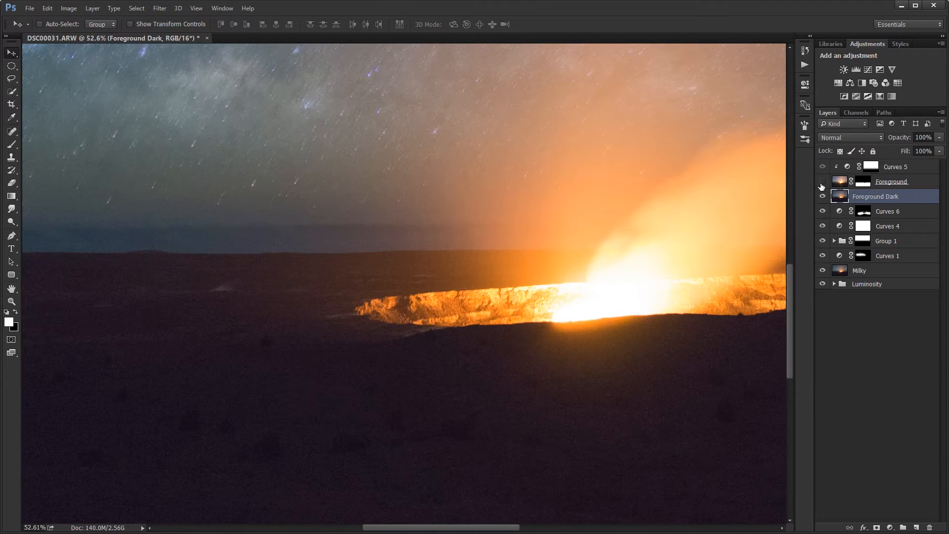
Step: Nudge the Foreground Dark layer slightly to the right to match the crater rim, toggling the Foreground layer to compare
left_click(822, 184)
left_click(822, 184)
left_click(822, 184)
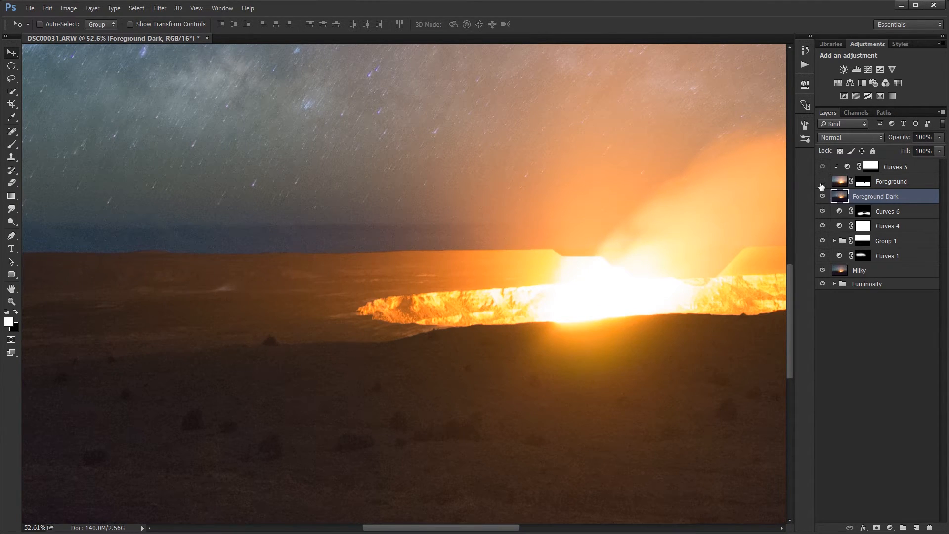
left_click(822, 184)
left_click(822, 183)
left_click(822, 184)
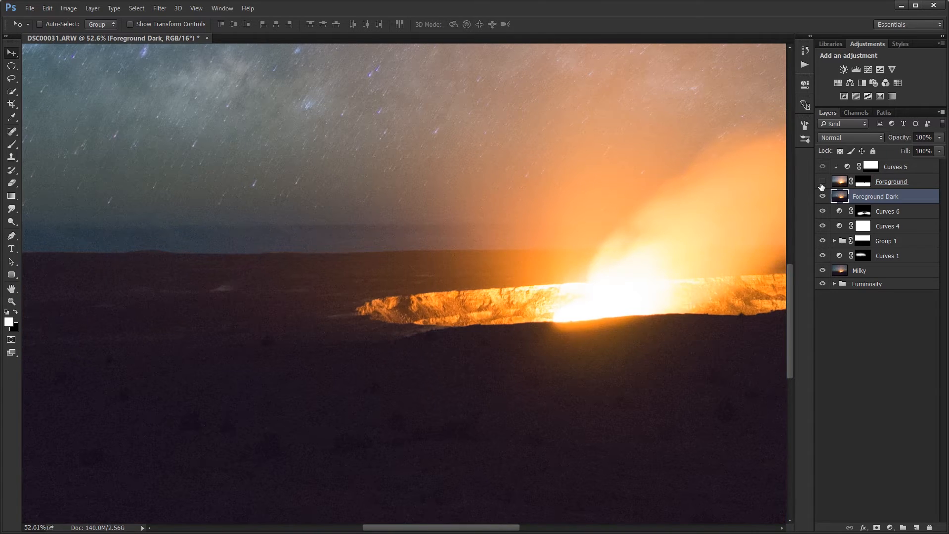
left_click(822, 184)
left_click(823, 184)
left_click(822, 183)
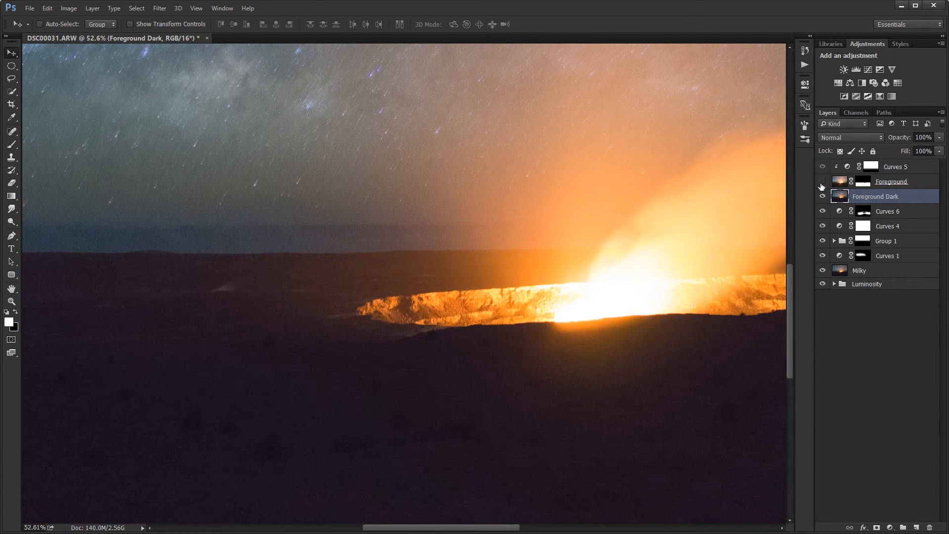
left_click(822, 184)
left_click(822, 184)
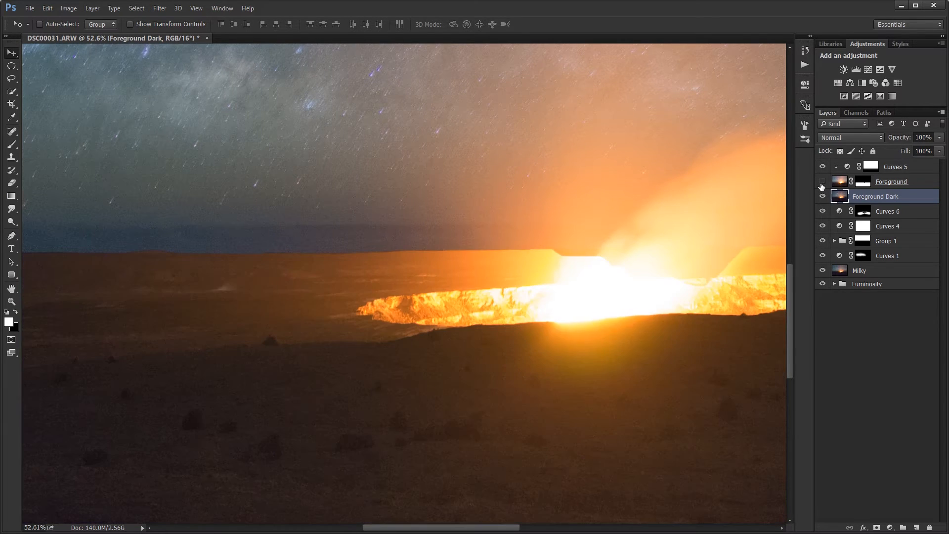
left_click(823, 184)
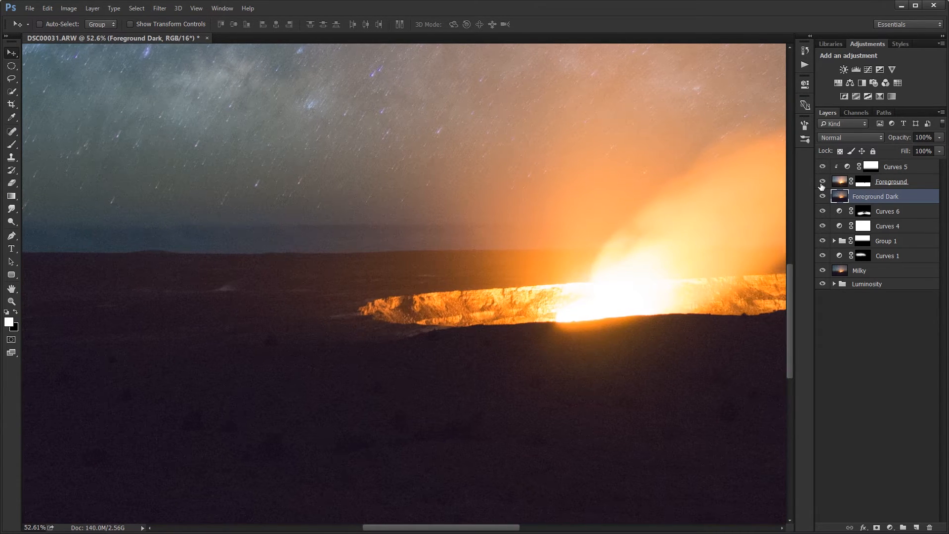
left_click(822, 184)
left_click(822, 184)
left_click(821, 184)
left_click(822, 184)
left_click(822, 184)
left_click(821, 184)
left_click(822, 184)
left_click(821, 184)
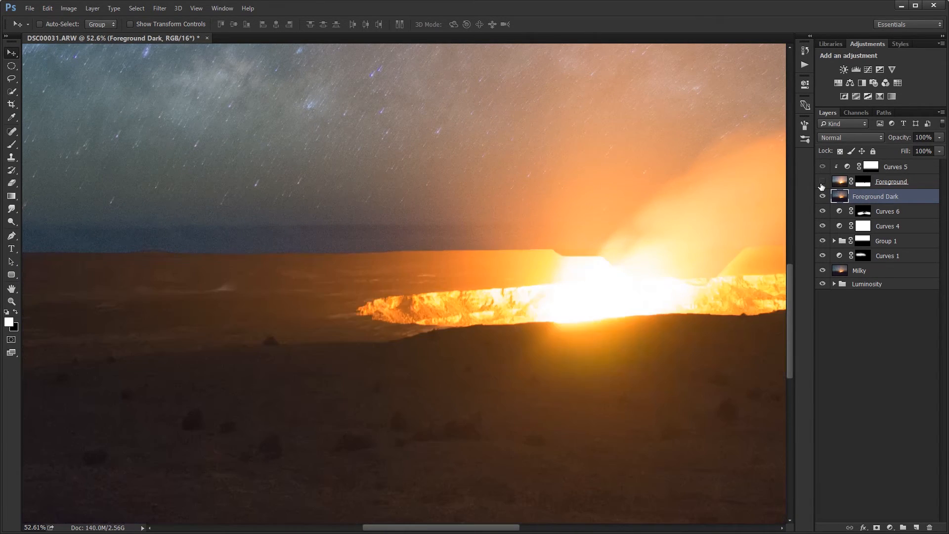
left_click(822, 184)
Step: Check the crater rim and horizon alignment at 100% zoom by repeatedly showing and hiding the Foreground layer
key("ctrl+1")
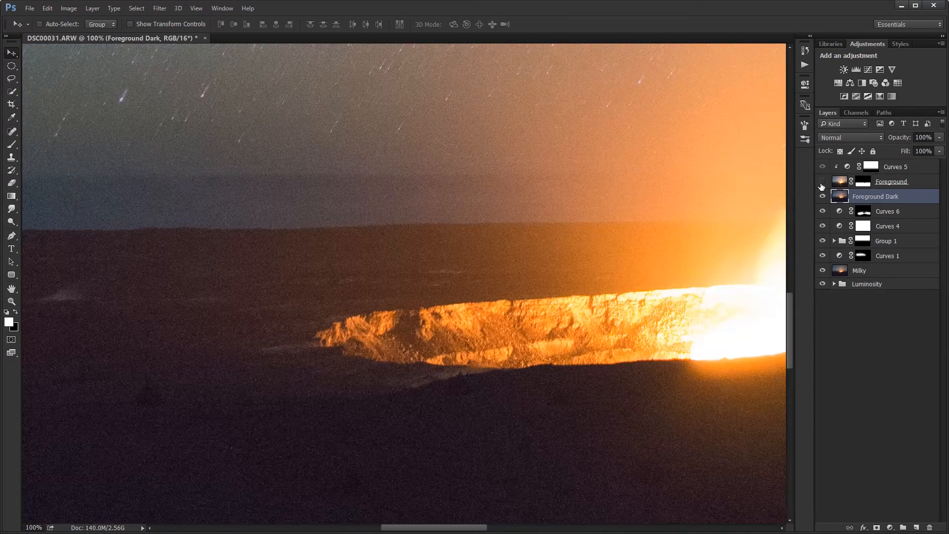
left_click(822, 184)
left_click(822, 184)
left_click(822, 184)
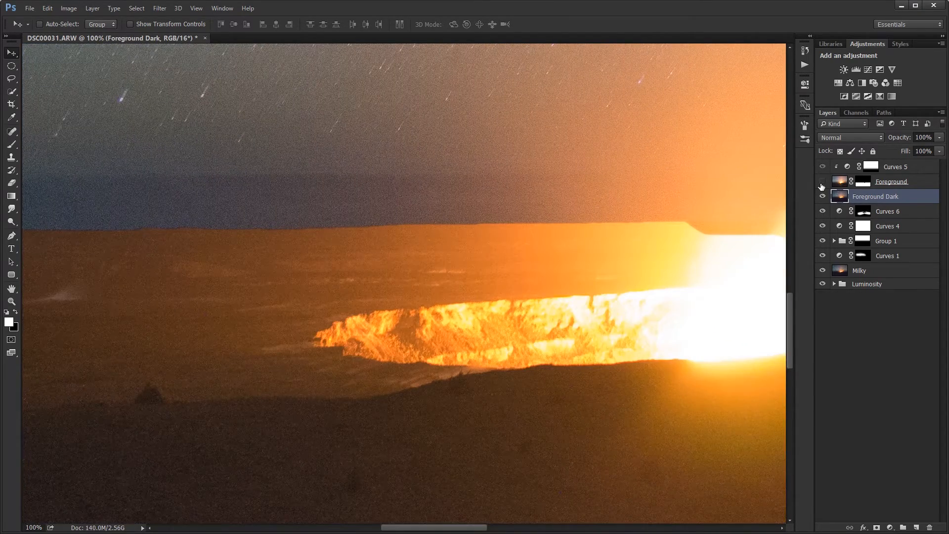
left_click(821, 184)
left_click(822, 184)
left_click(822, 184)
left_click(822, 184)
left_click(822, 184)
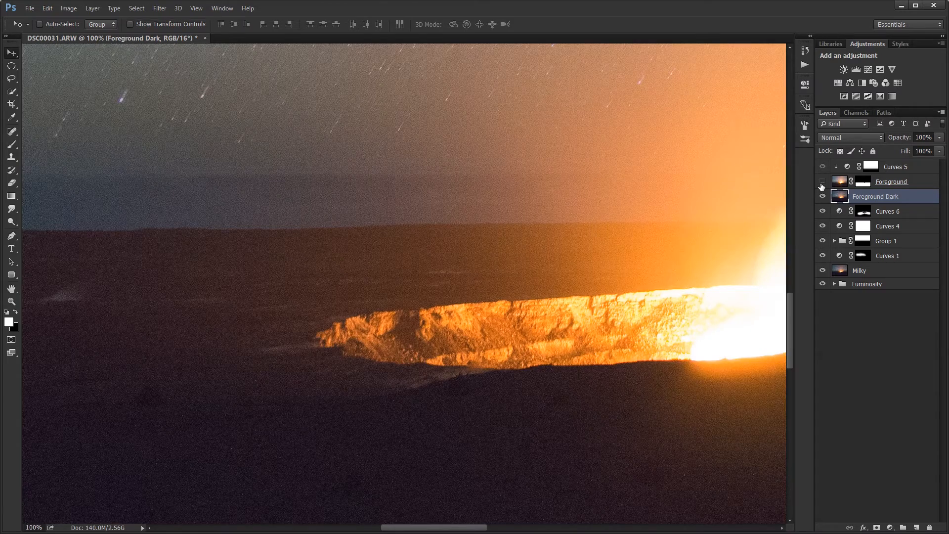
left_click(821, 184)
left_click(822, 184)
left_click(821, 184)
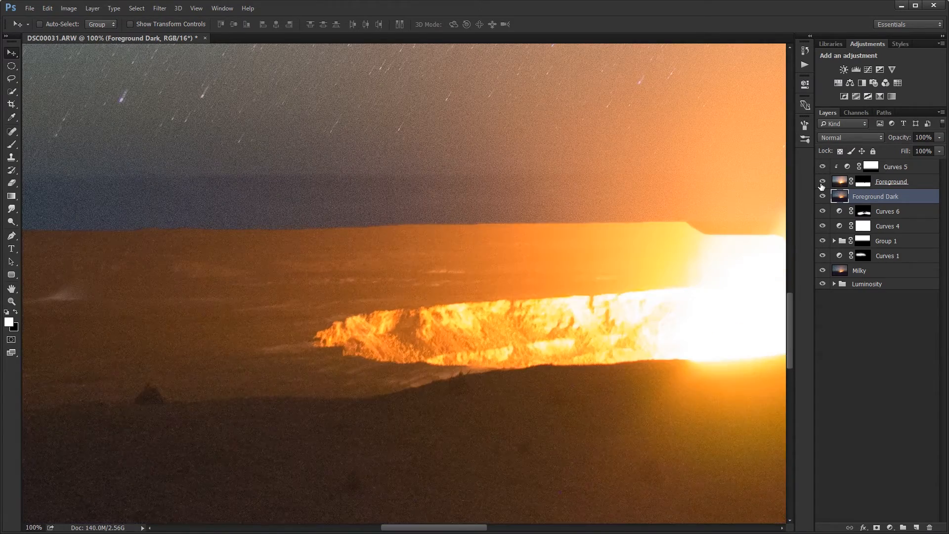
left_click(821, 184)
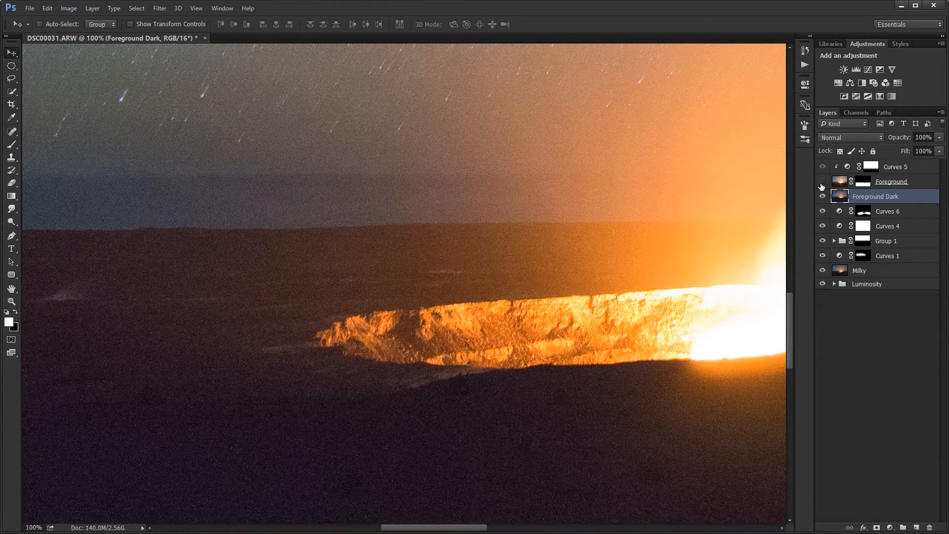
left_click(822, 184)
left_click(821, 183)
left_click(822, 184)
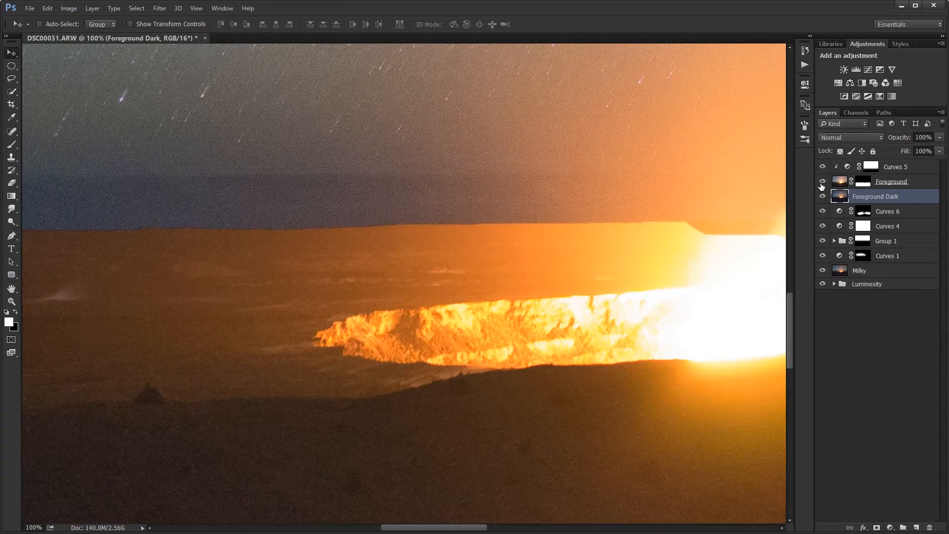
left_click(821, 184)
left_click(822, 184)
left_click(822, 183)
left_click(822, 184)
left_click(821, 184)
left_click(822, 184)
left_click(821, 184)
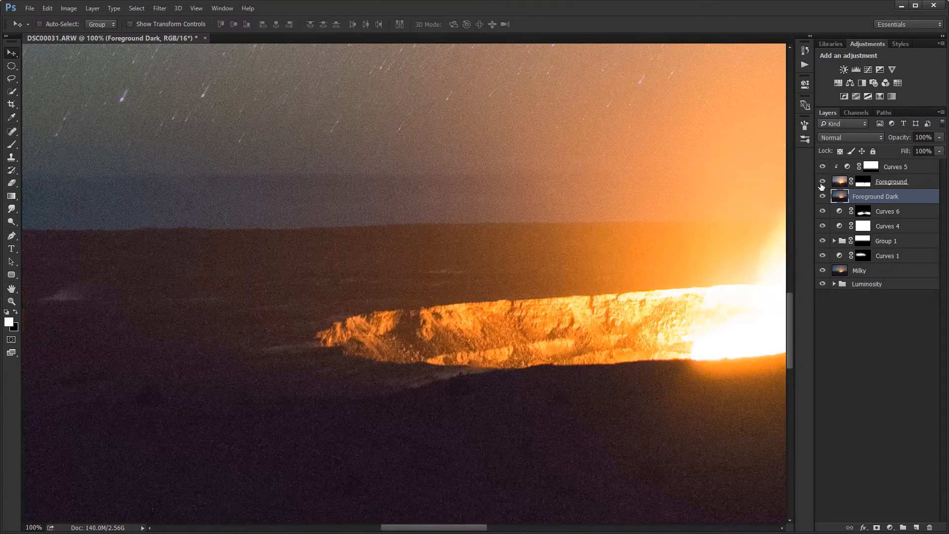
left_click(822, 184)
left_click(822, 183)
left_click(822, 184)
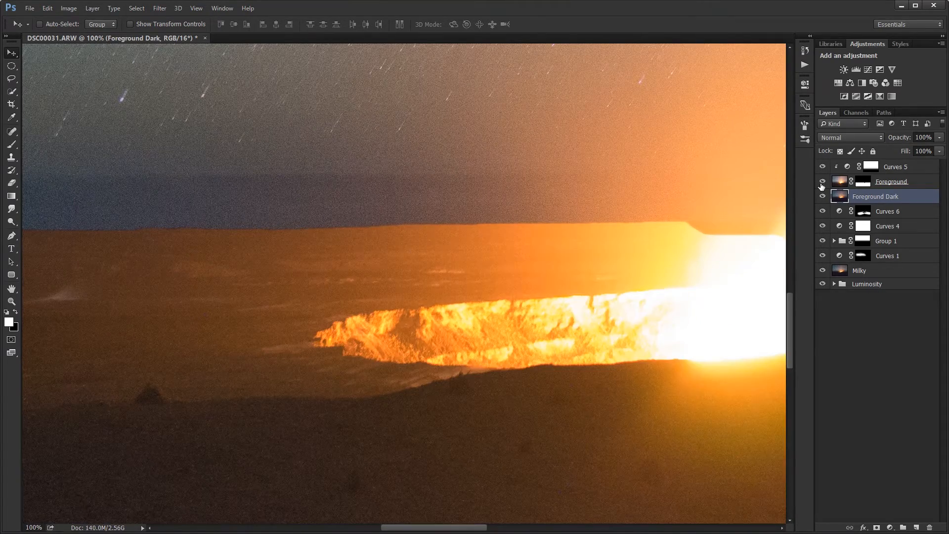
Step: Hide the Foreground layer and copy its mask onto the realigned Foreground Dark layer
left_click(821, 184)
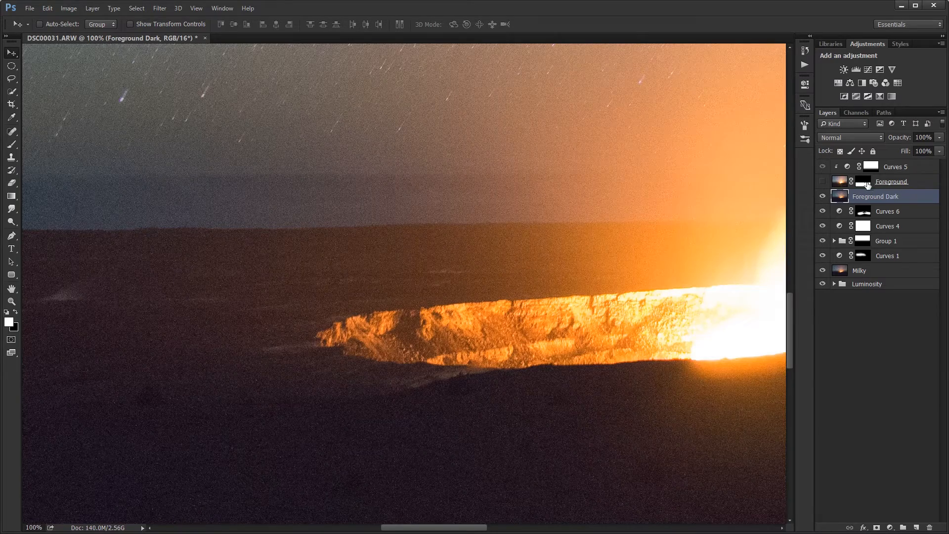
left_click_drag(870, 198, 869, 198)
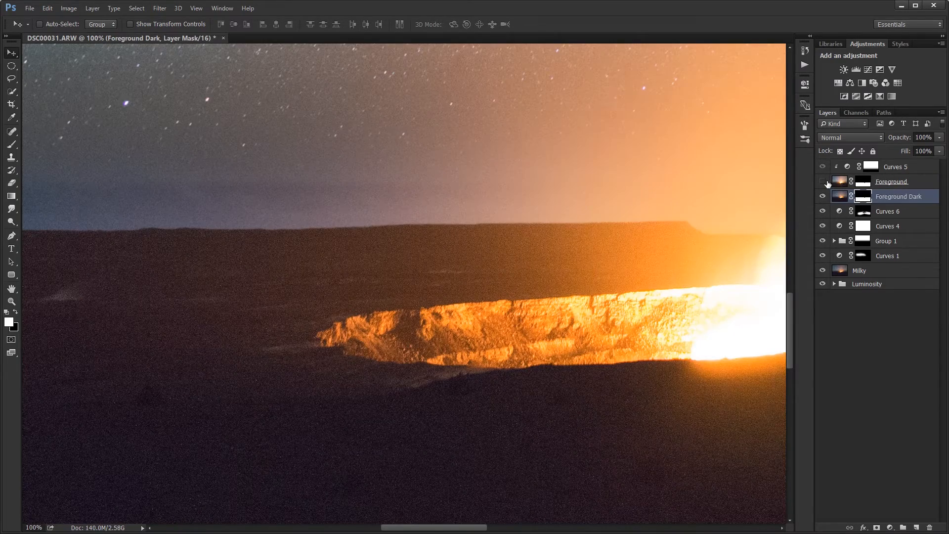
Step: Compare the crater rim and ground with and without the Foreground layer, both at 100% and in the full view
left_click(824, 182)
left_click(824, 183)
left_click(823, 182)
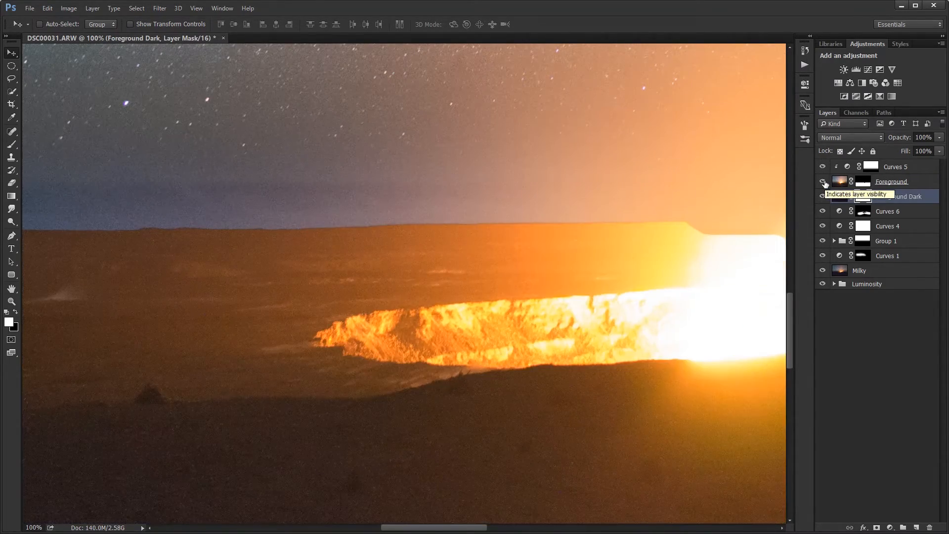
left_click(823, 183)
left_click(823, 182)
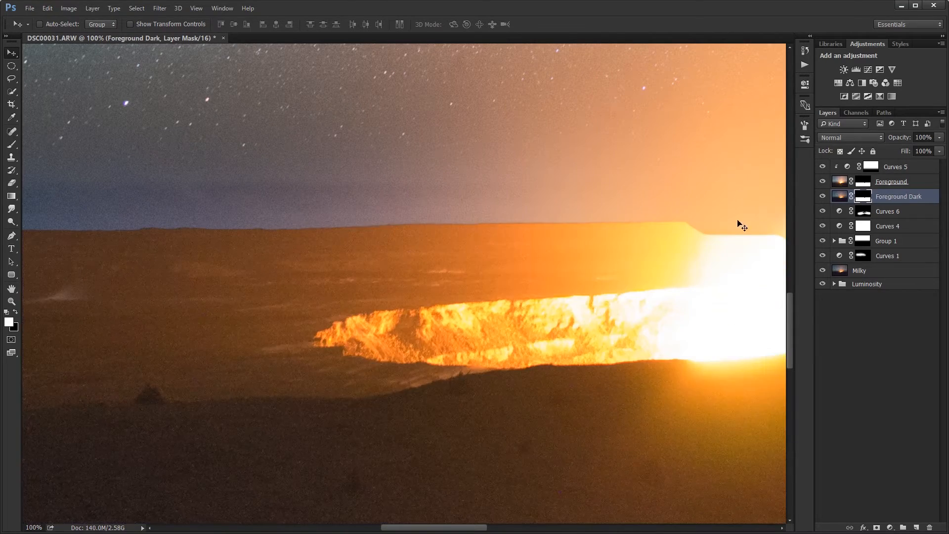
left_click_drag(705, 225, 275, 276)
scroll(412, 313, "down", 4)
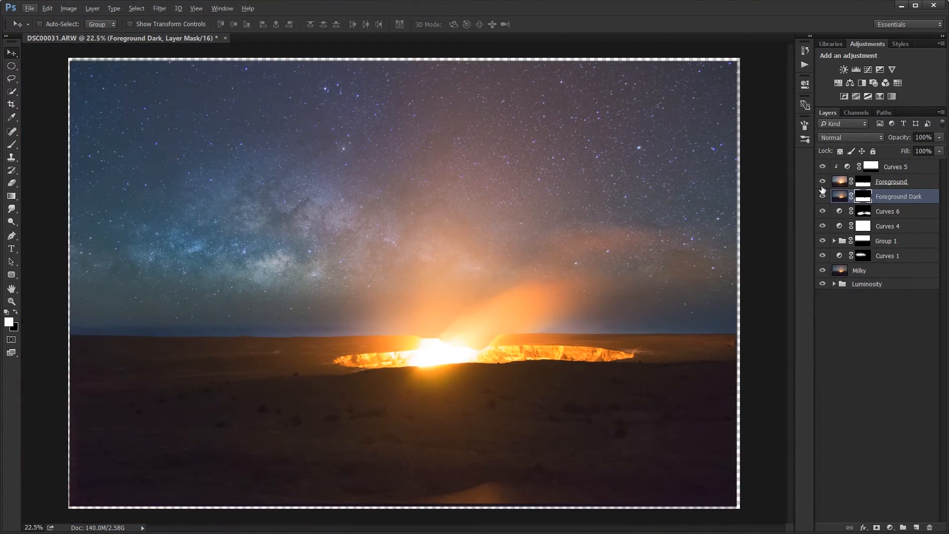
left_click(823, 187)
left_click(822, 187)
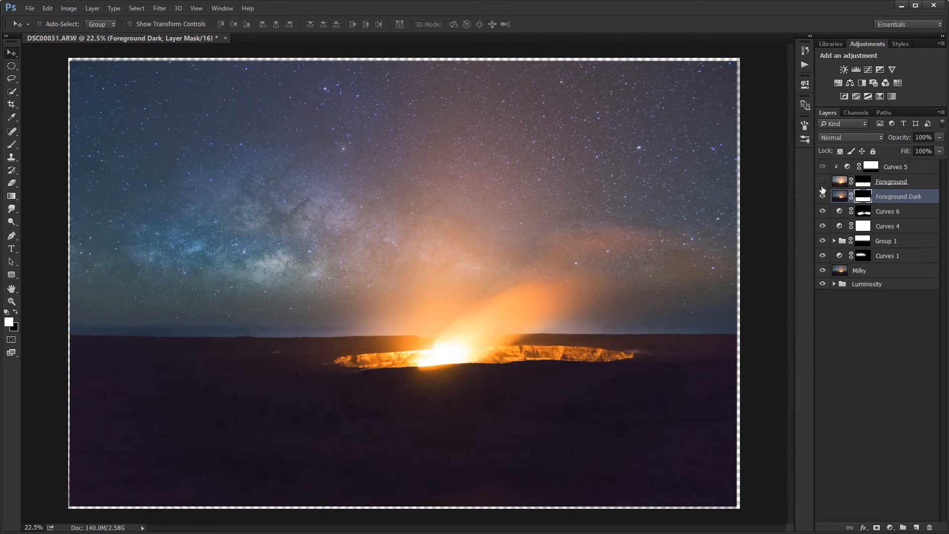
left_click(822, 187)
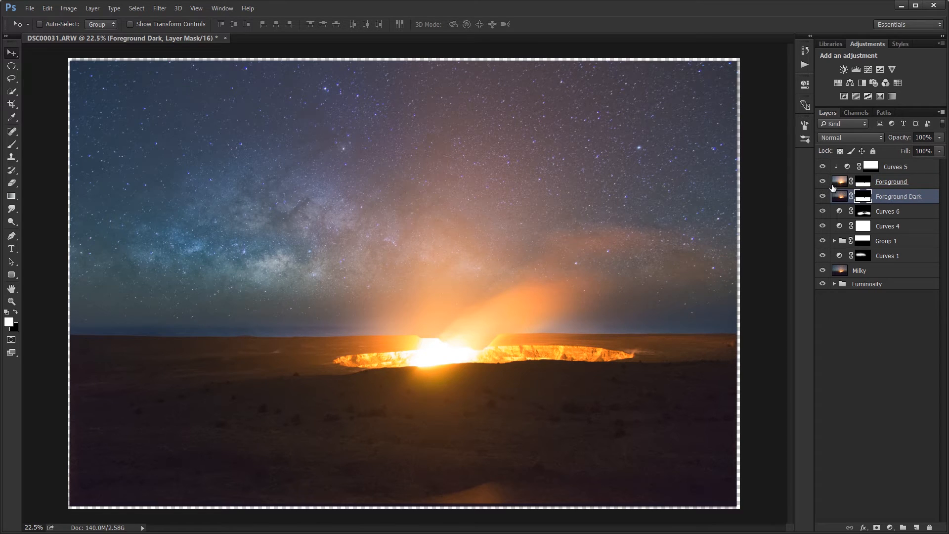
Step: Target the Foreground layer's mask for brushing and hide the Curves 6 layer, then check the crater with and without Foreground
left_click(862, 184)
key("b")
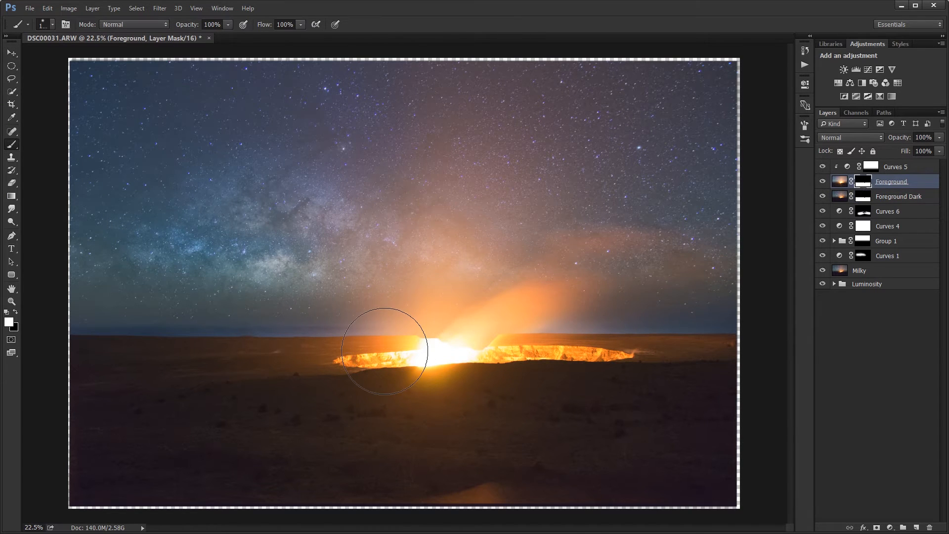
scroll(390, 349, "up", 9)
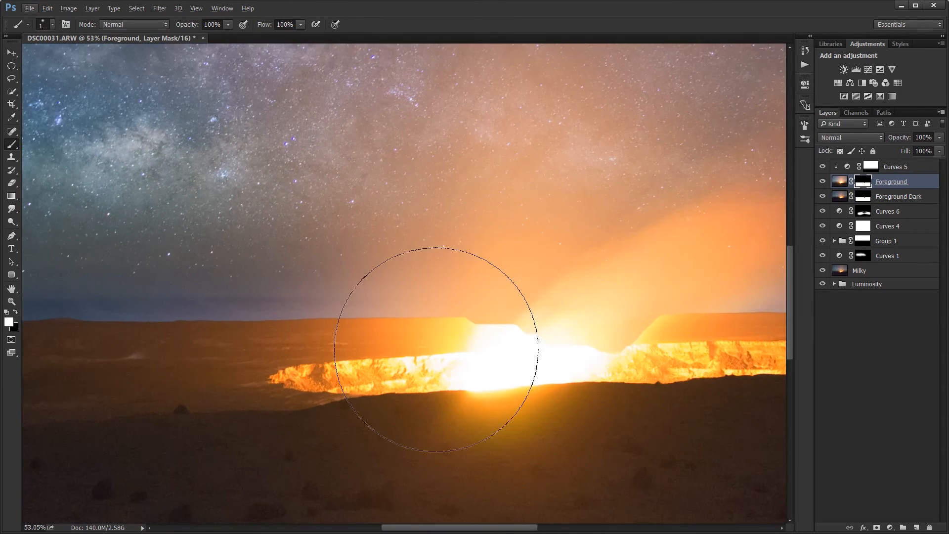
left_click_drag(436, 349, 535, 297)
left_click(823, 211)
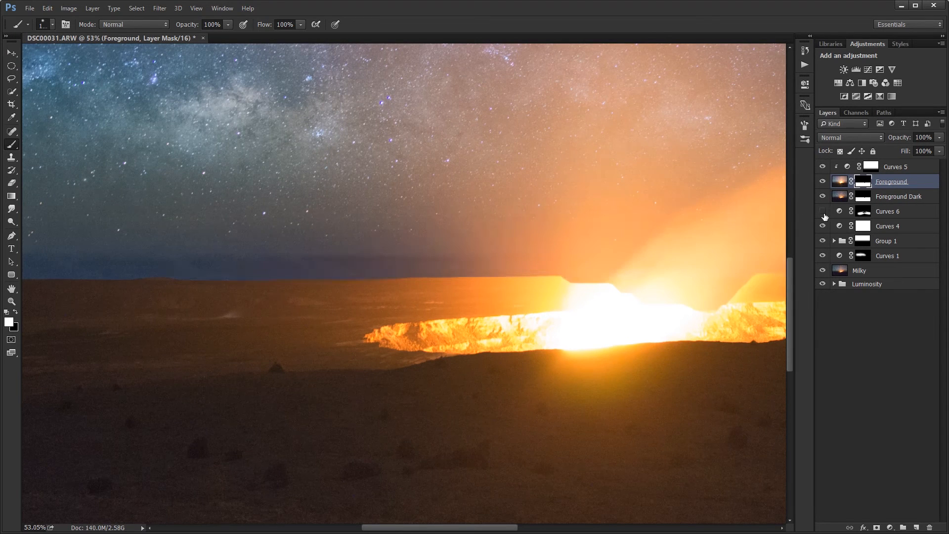
left_click(823, 182)
left_click(823, 182)
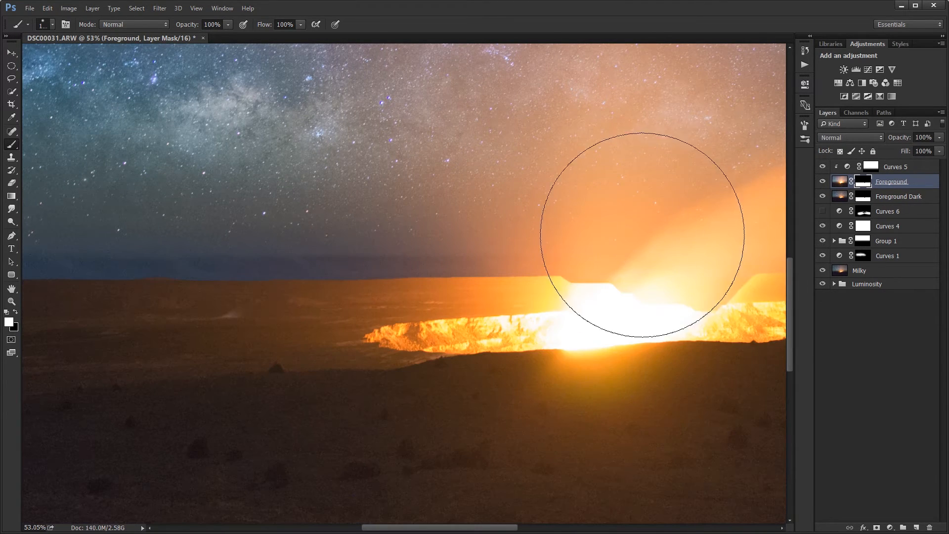
Step: Set the mask brush to black paint at 10% opacity and a size of 300 px
key("v")
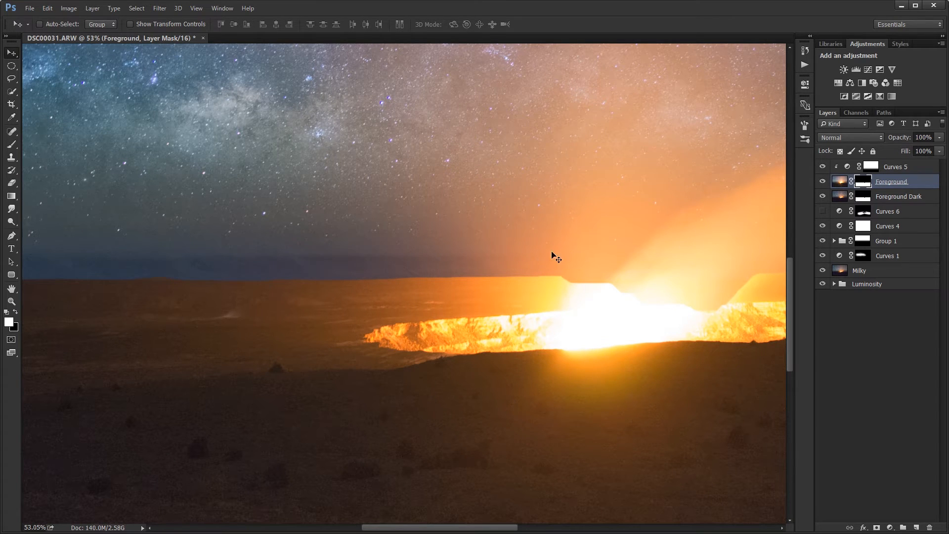
key("b")
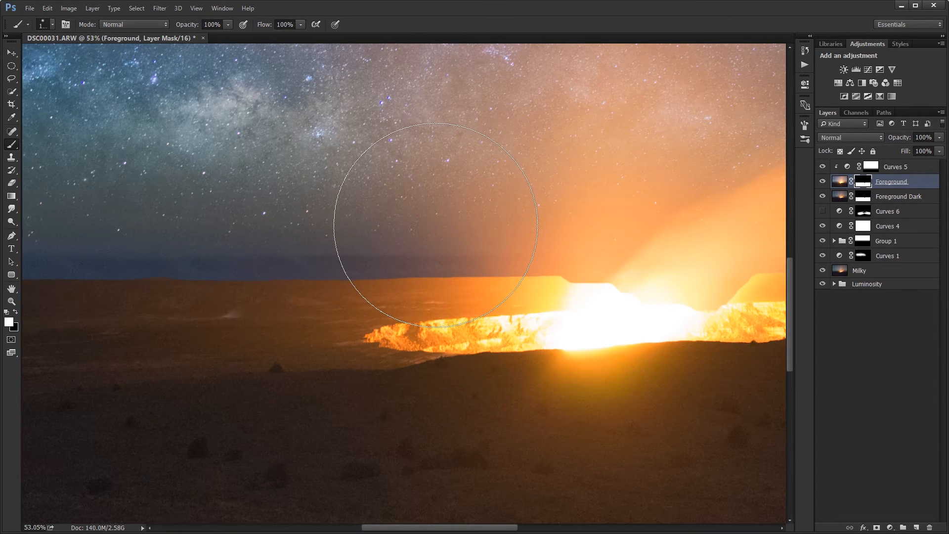
key("1")
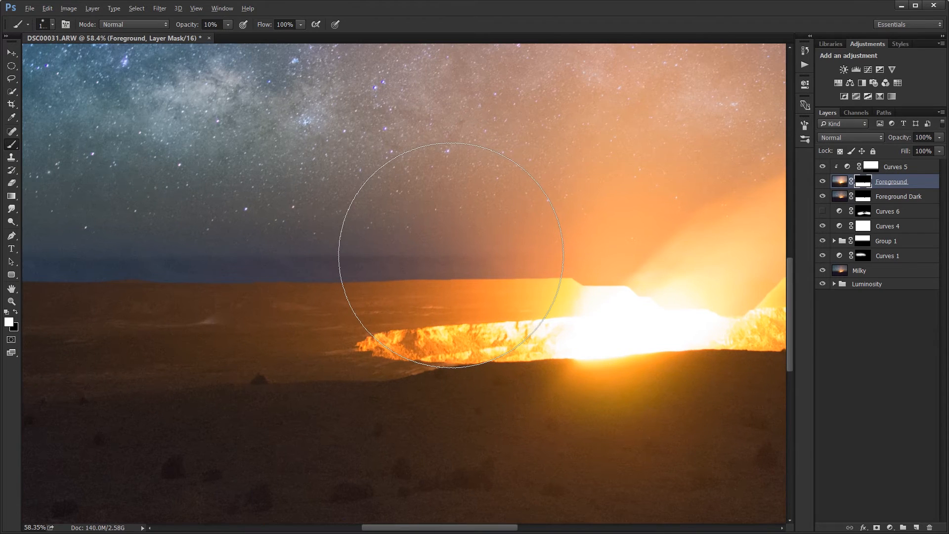
scroll(443, 243, "up", 1)
key("bracketleft")
key("bracketleft")
key("bracketleft")
key("bracketleft")
key("bracketleft")
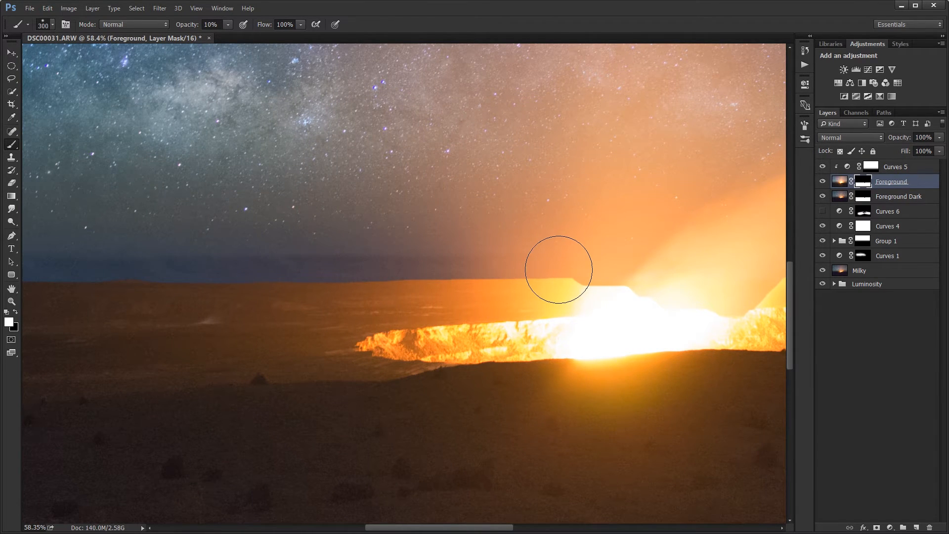
key("x")
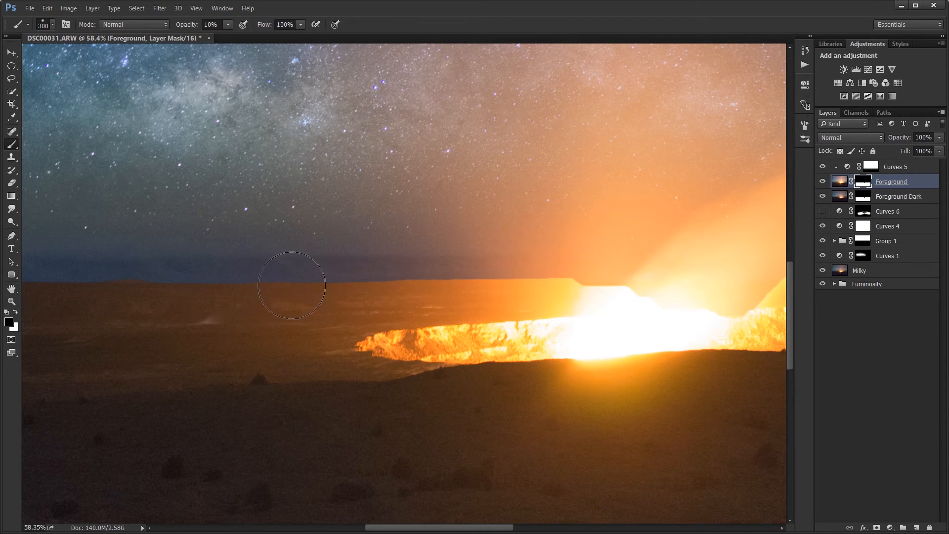
Step: Enlarge the brush to 600 px and softly fade the Foreground mask along the horizon left of the lava glow
left_click_drag(416, 270, 609, 255)
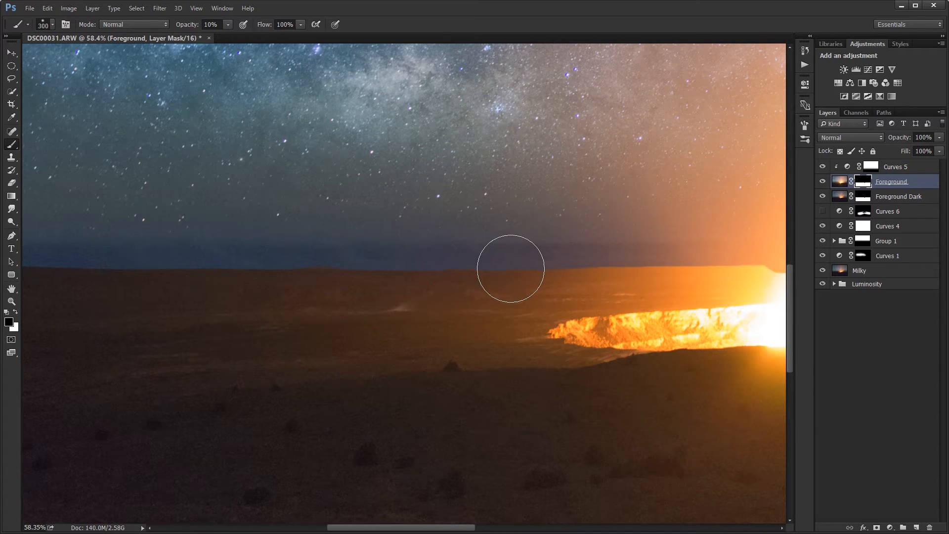
key("bracketright")
key("bracketright")
key("bracketright")
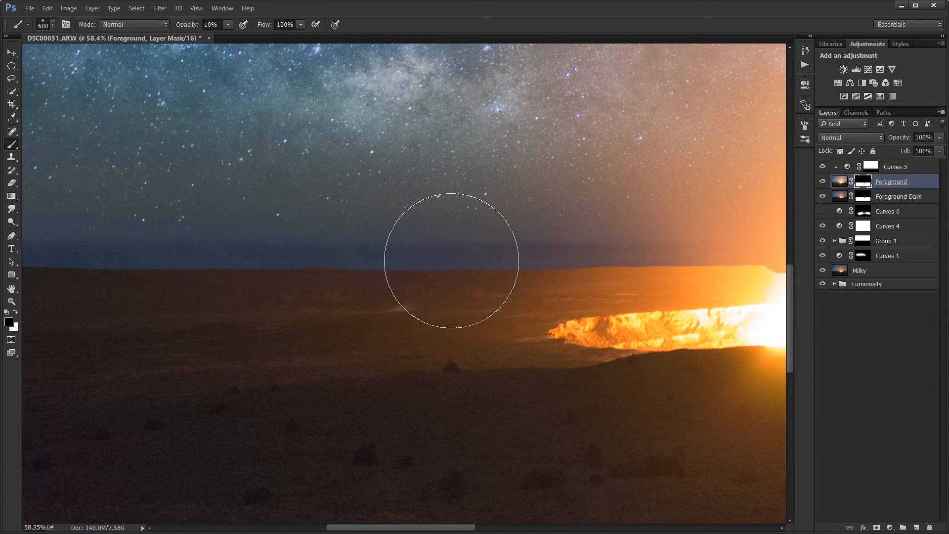
left_click_drag(504, 250, 356, 248)
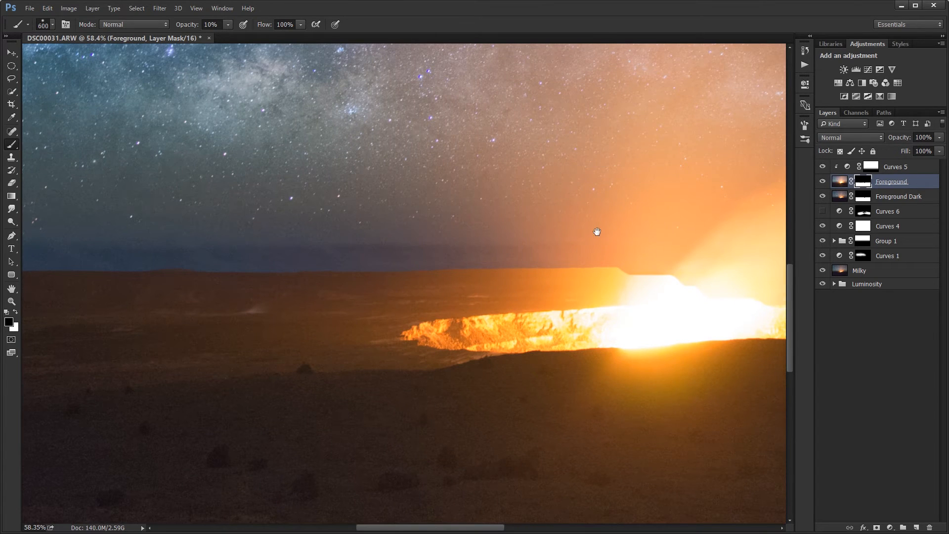
left_click_drag(597, 232, 496, 228)
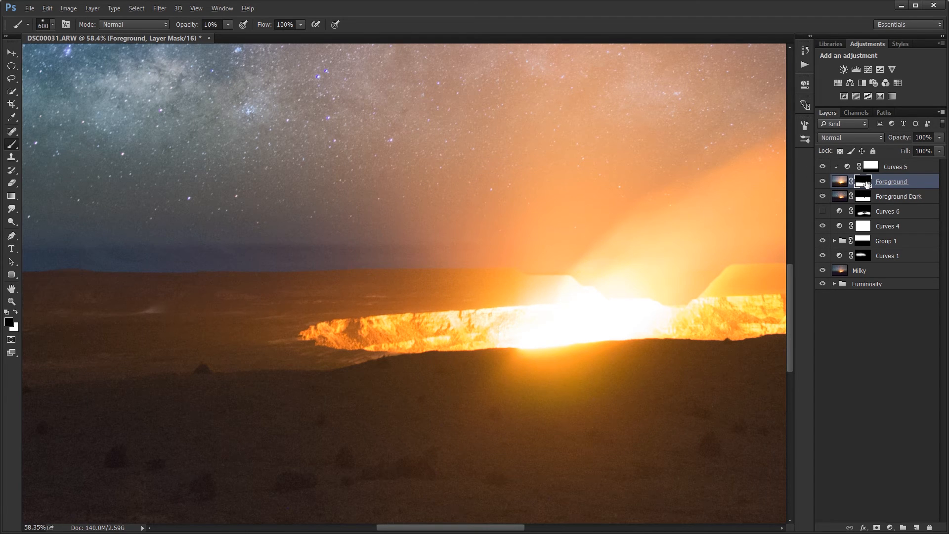
Step: Display the Foreground mask on its own and darken it further around the stepped notch beside the glow
left_click(867, 184, "alt")
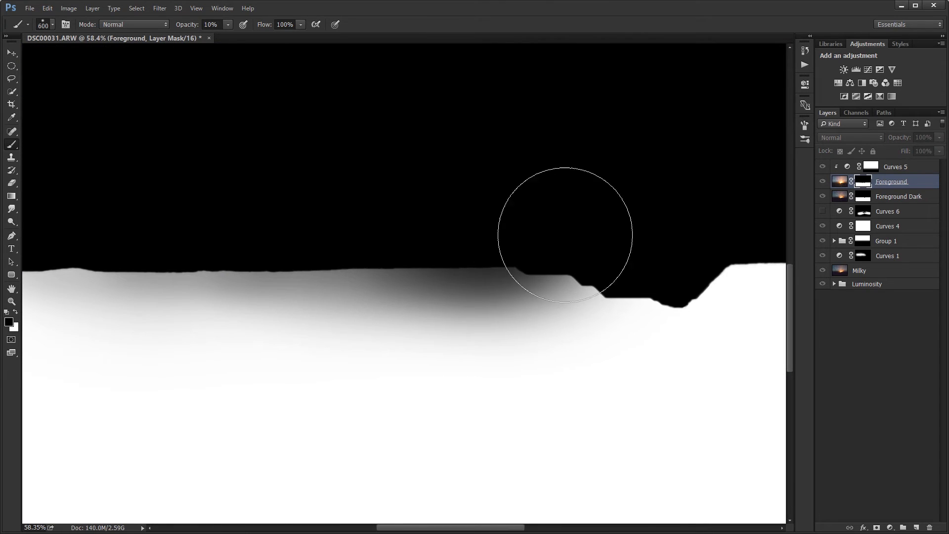
mouse_move(565, 235)
left_mouse_down()
mouse_move(601, 237)
mouse_move(572, 243)
mouse_move(565, 257)
left_mouse_up()
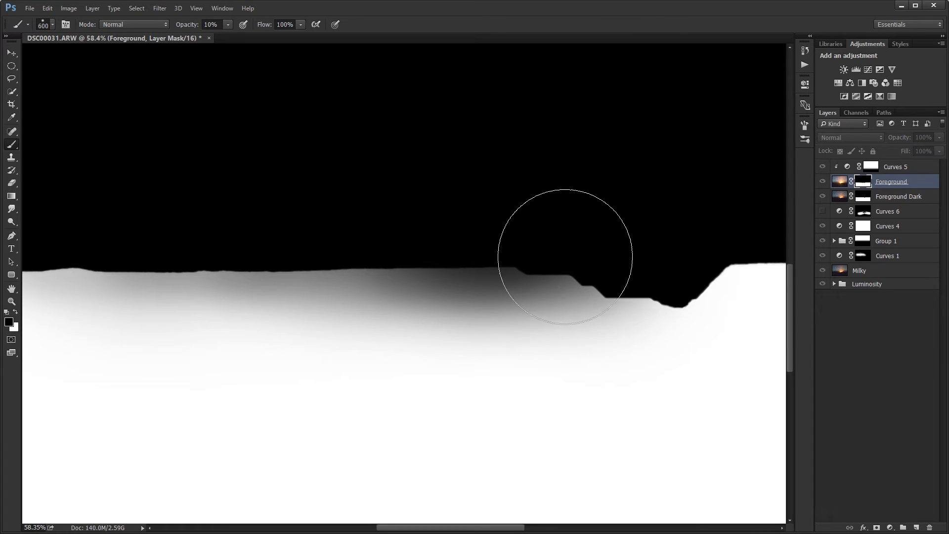
left_click(864, 184, "alt")
Step: Compare the softened horizon and crater rim by repeatedly hiding and showing the Foreground layer
left_click(821, 182)
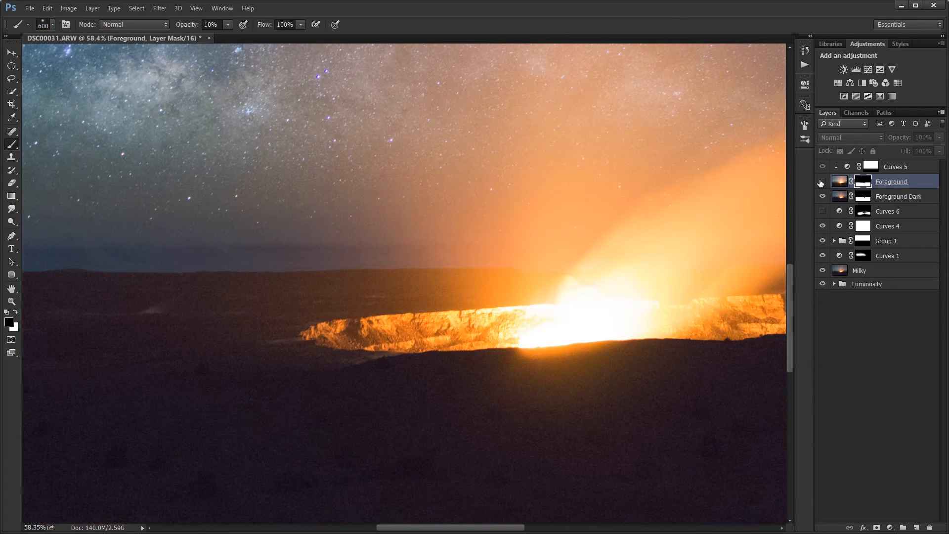
left_click(821, 182)
left_click(821, 183)
left_click(821, 183)
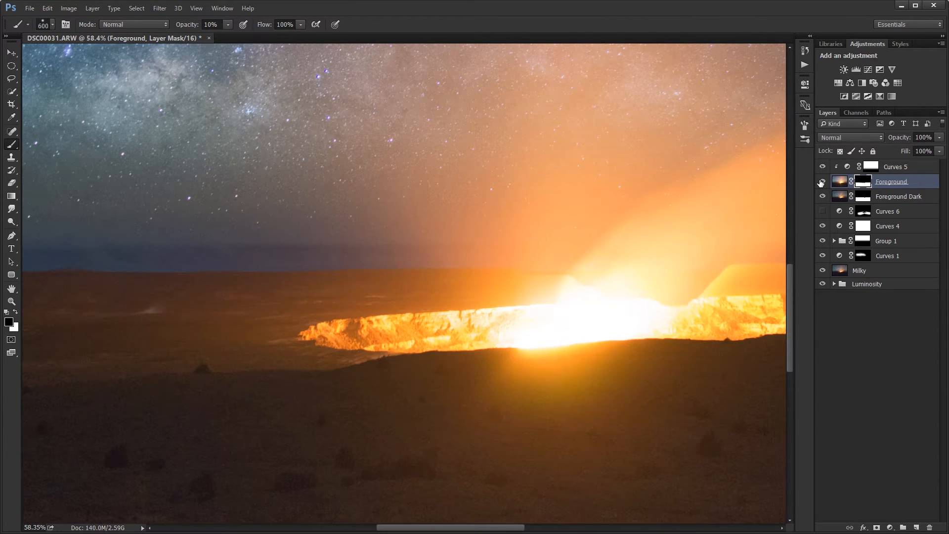
left_click(821, 182)
left_click(821, 182)
Step: Fade the Foreground mask with black along the horizon right of the smoke plume
left_click_drag(496, 250, 235, 275)
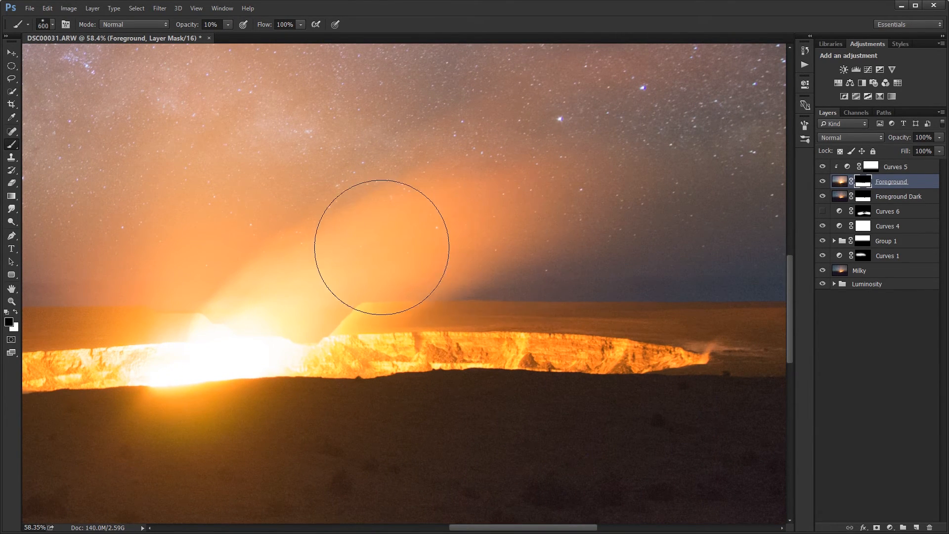
left_click_drag(544, 252, 314, 247)
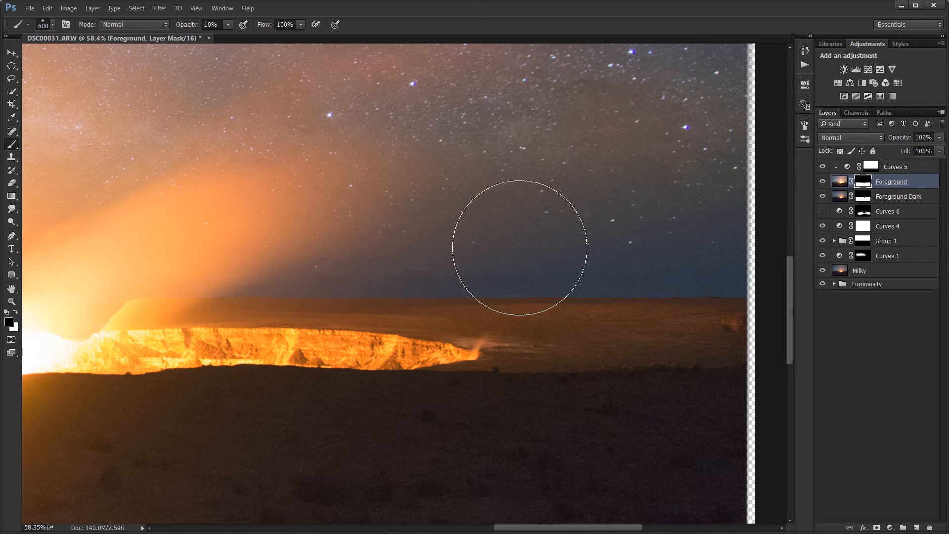
left_click_drag(192, 247, 451, 247)
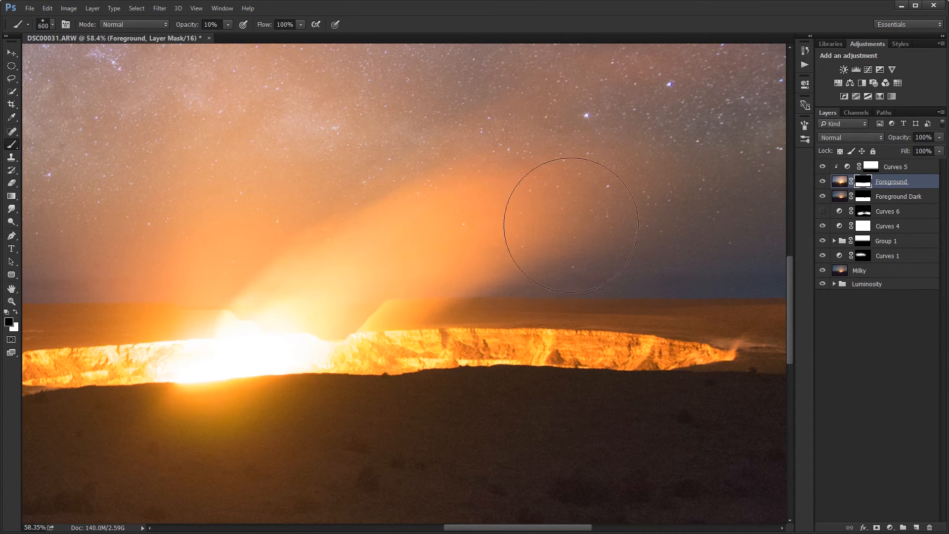
Step: Inspect the Foreground layer alone, then darken its isolated mask further below the horizon on the crater's right side
left_click(823, 183, "alt")
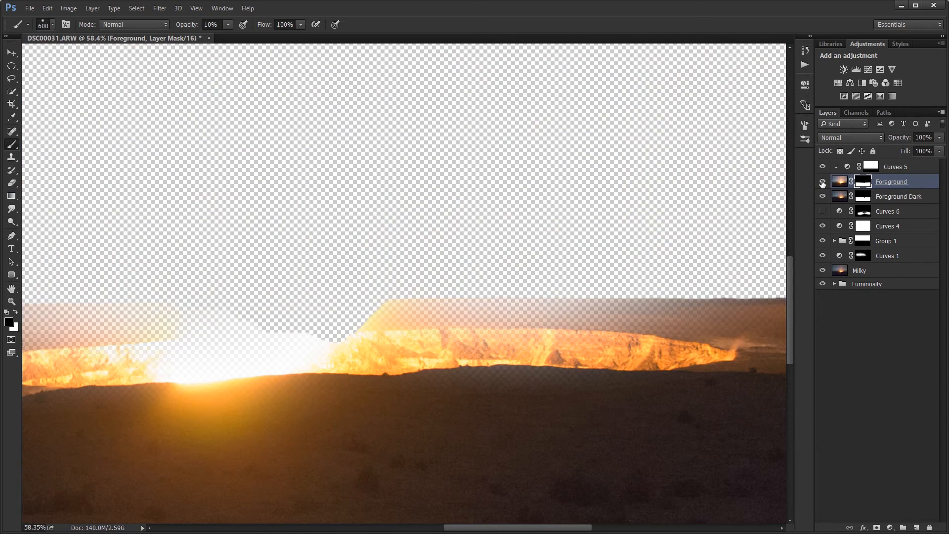
left_click(823, 183, "alt")
left_click(823, 182, "alt")
left_click(822, 182, "alt")
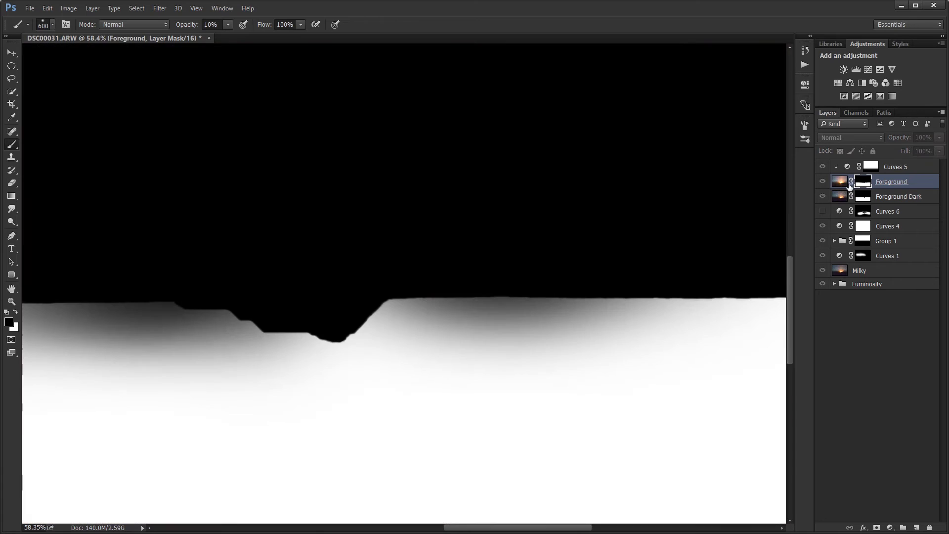
left_click(863, 182, "alt")
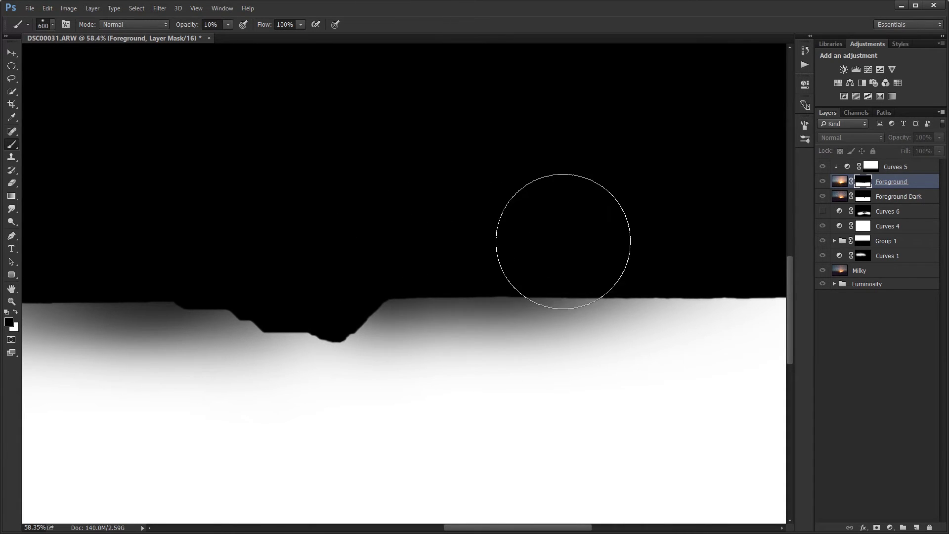
left_click(863, 182, "alt")
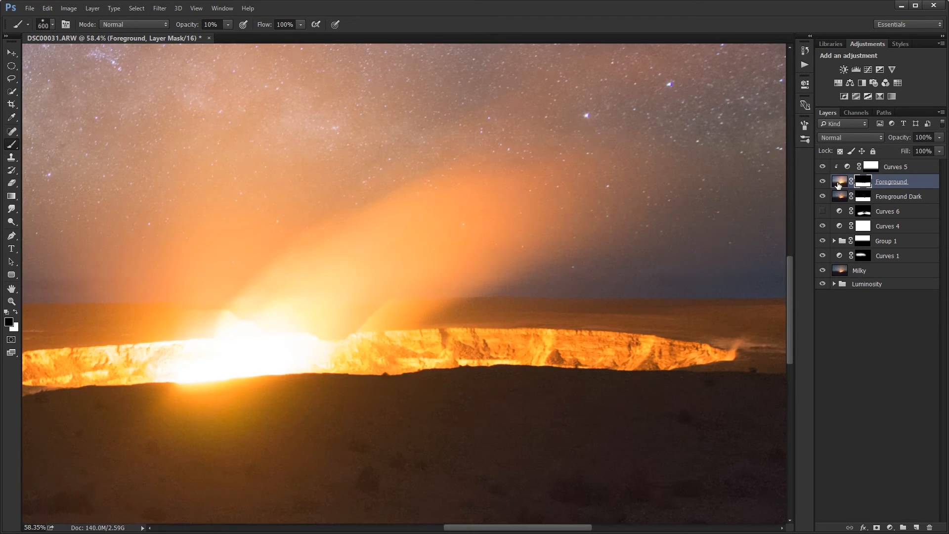
Step: Check the overall blend, then compare the crater close up with and without the Foreground and Foreground Dark layers
scroll(539, 263, "down", 5)
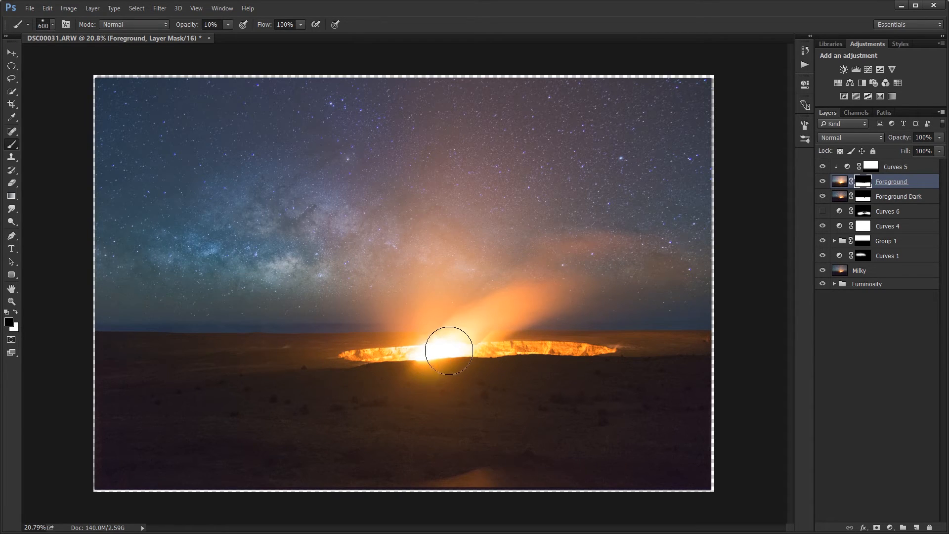
scroll(448, 341, "up", 5, "alt")
scroll(455, 345, "up", 1, "alt")
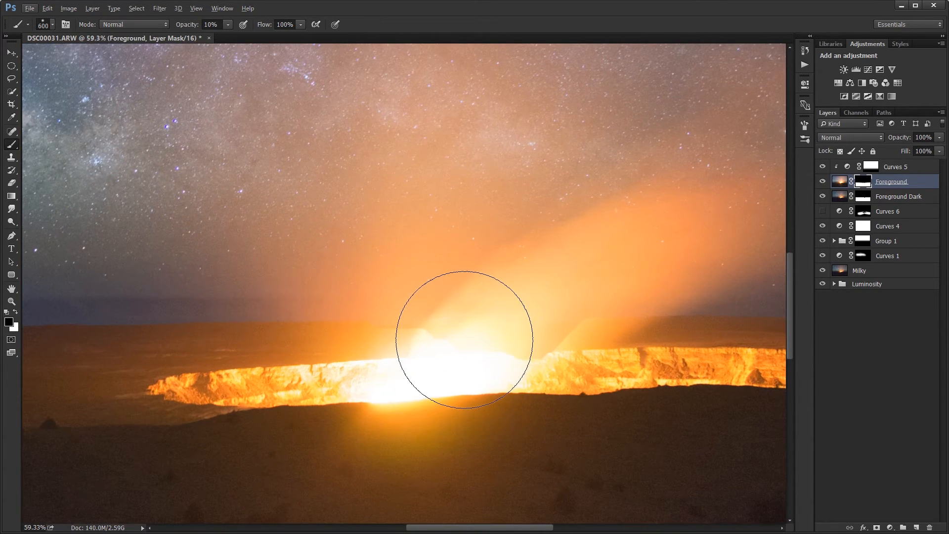
scroll(465, 340, "up", 2, "alt")
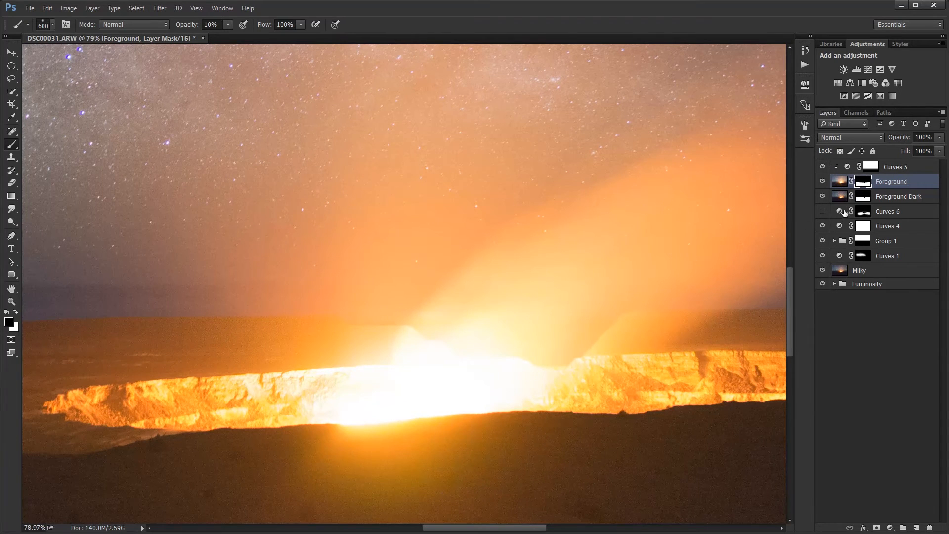
left_click(823, 182)
left_click(823, 183)
left_click(823, 197)
left_click(824, 197)
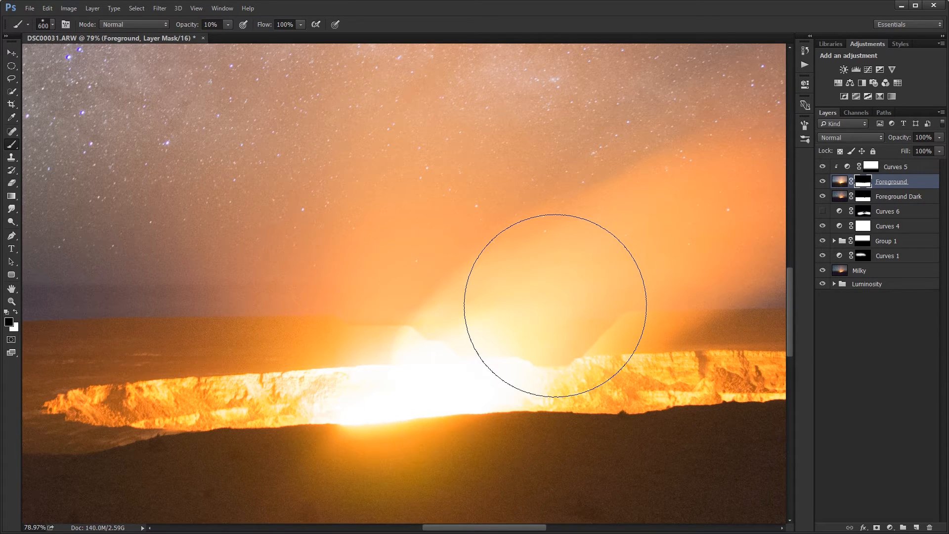
Step: Paint the Foreground mask with a 200-pixel black brush at 100% opacity over the slanted edge right of the smoke plume
key("bracketleft")
key("0")
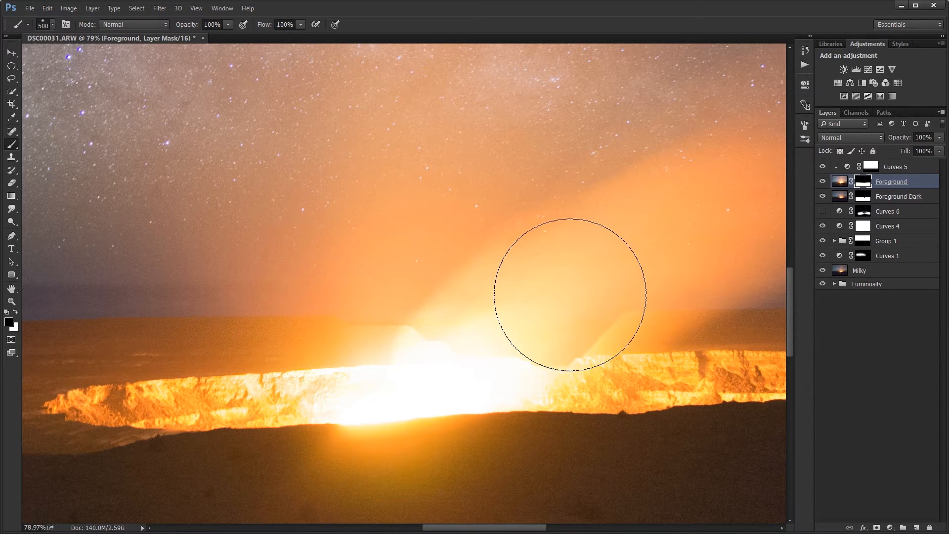
key("bracketleft")
key("bracketleft")
key("bracketleft")
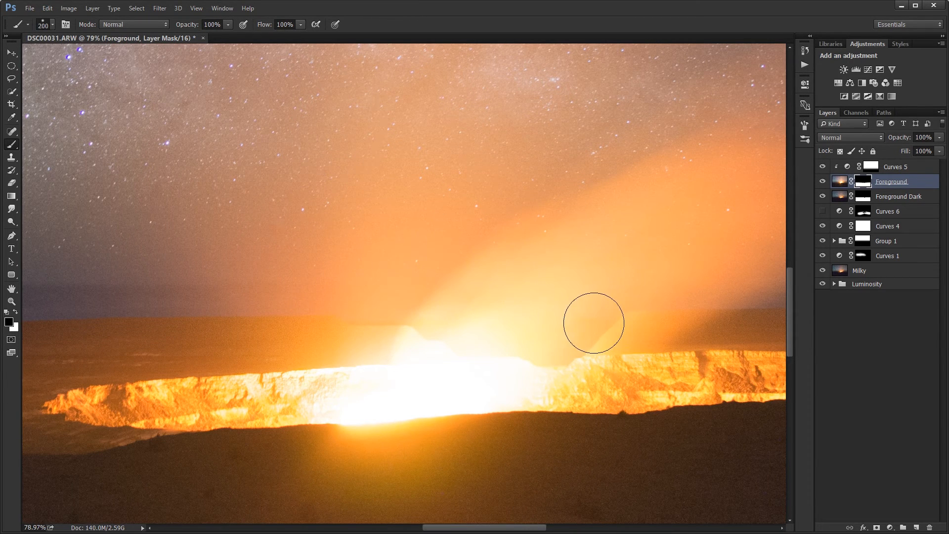
mouse_move(592, 326)
left_mouse_down()
mouse_move(623, 313)
mouse_move(592, 328)
left_mouse_up()
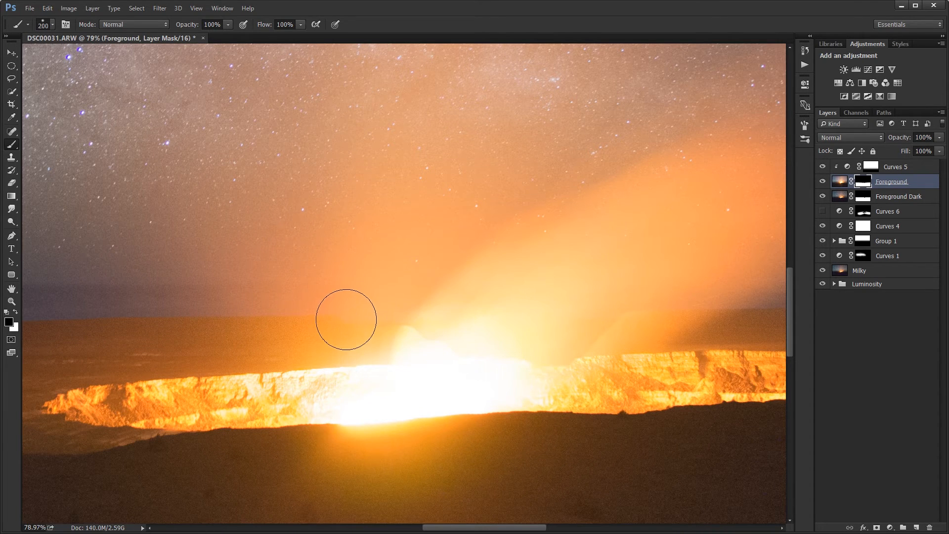
left_click(869, 203)
key("x")
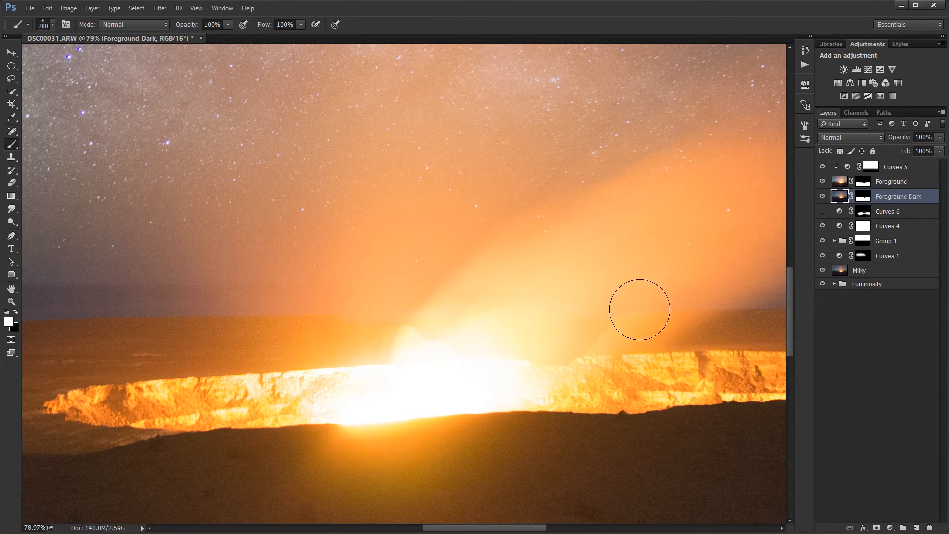
mouse_move(637, 310)
left_mouse_down()
mouse_move(599, 322)
mouse_move(643, 316)
left_mouse_up()
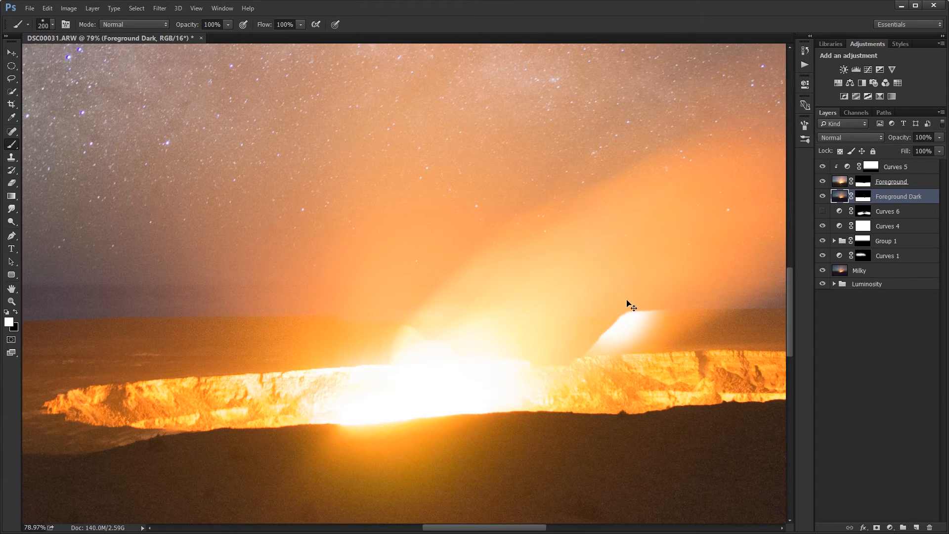
key("ctrl+z")
Step: Check the crater without Foreground Dark and Foreground, then fade the Foreground Dark mask with black around the plume's base
left_click(821, 202)
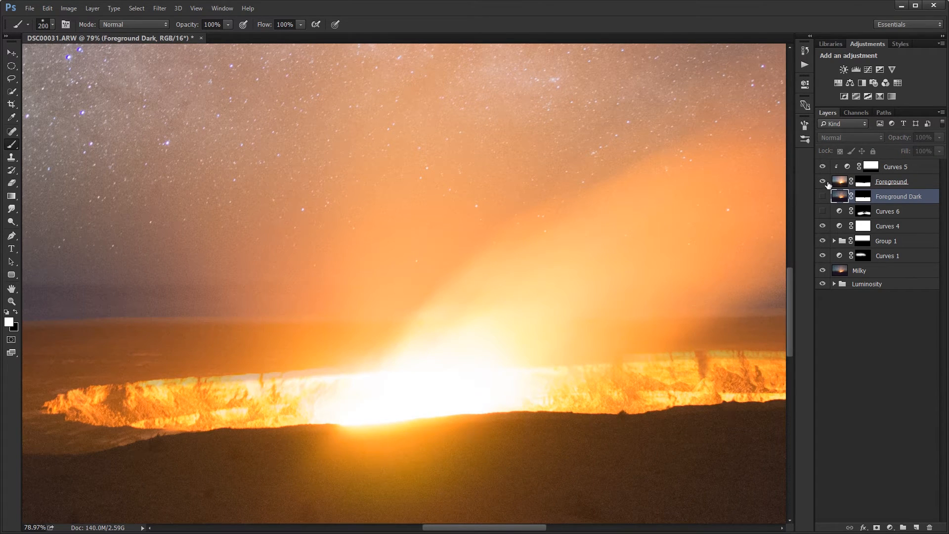
left_click(824, 181)
left_click(822, 196)
left_click(863, 197)
key("x")
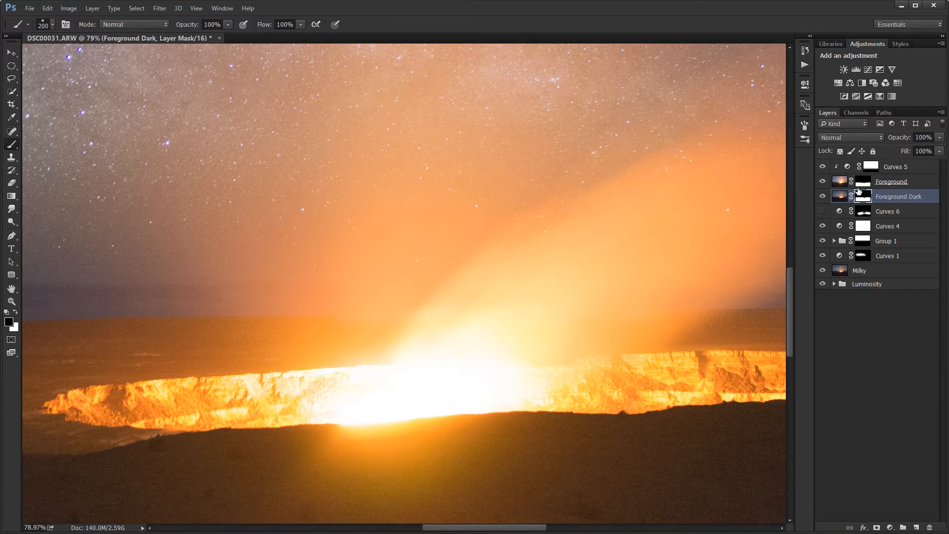
left_click(840, 182)
key("x")
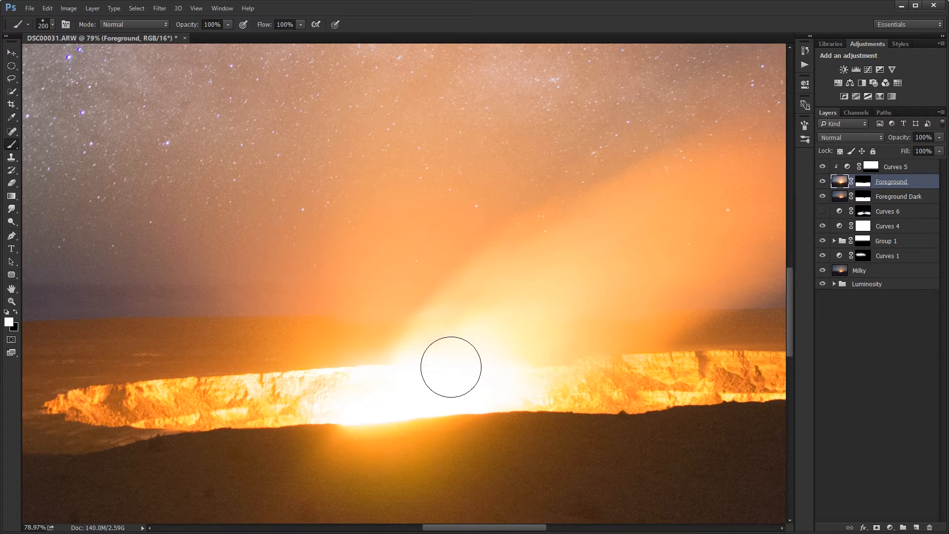
key("x")
left_click(362, 344)
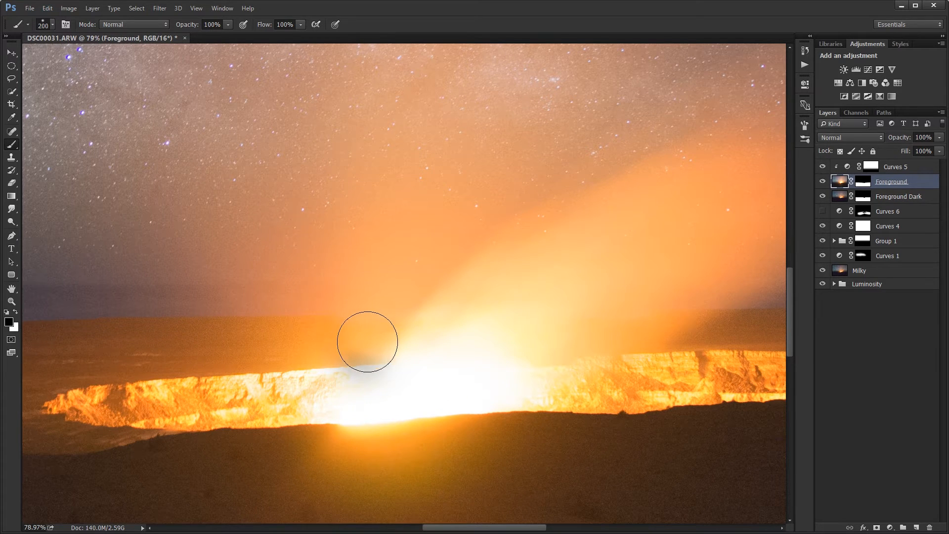
left_click_drag(367, 342, 433, 345)
key("ctrl+z")
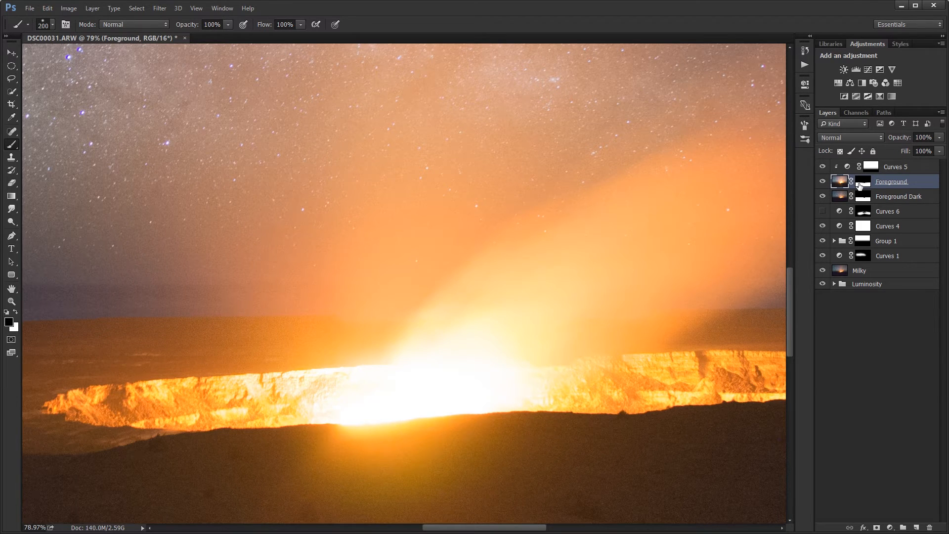
Step: Paint the Foreground Dark mask white at the plume base's left edge and along the horizon right of the plume
left_click_drag(859, 186, 864, 199)
left_click(864, 183)
left_click(864, 196)
key("x")
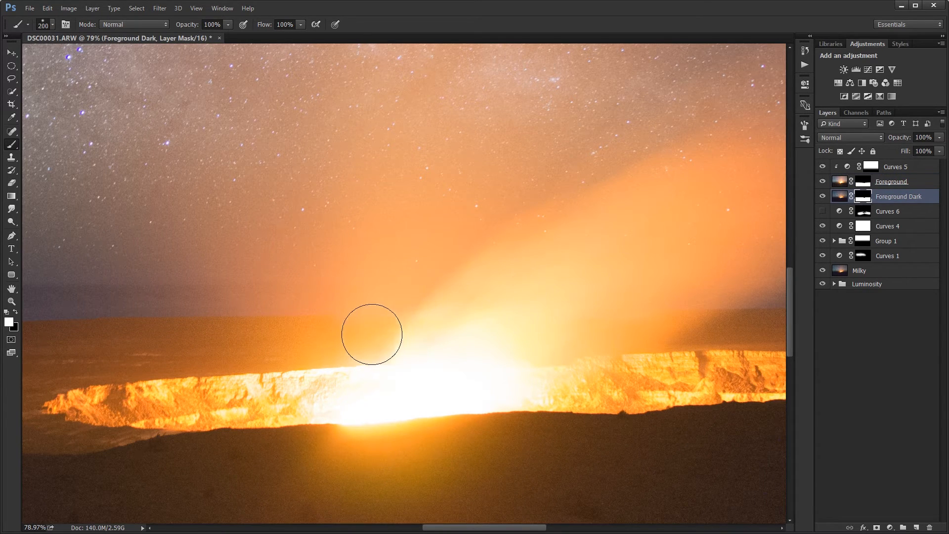
mouse_move(372, 334)
left_mouse_down()
mouse_move(435, 328)
mouse_move(337, 343)
mouse_move(385, 355)
mouse_move(420, 346)
mouse_move(459, 313)
mouse_move(421, 347)
left_mouse_up()
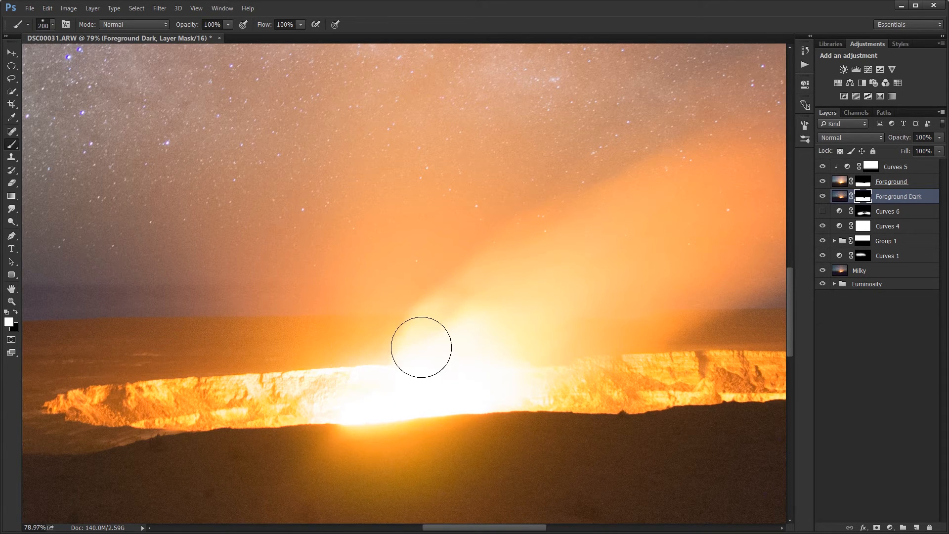
left_click_drag(519, 318, 360, 313)
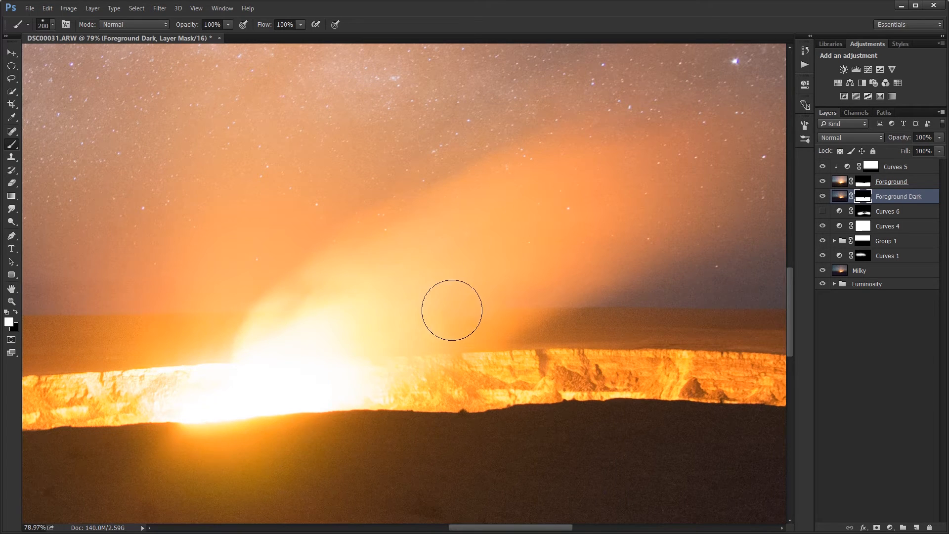
mouse_move(453, 310)
left_mouse_down()
mouse_move(401, 335)
mouse_move(455, 322)
mouse_move(457, 345)
mouse_move(450, 340)
mouse_move(503, 307)
mouse_move(466, 342)
mouse_move(517, 304)
mouse_move(553, 303)
mouse_move(433, 317)
left_mouse_up()
Step: Check the overall blend, then turn on the Curves 6 layer and compare the sky with and without it
key("ctrl+0")
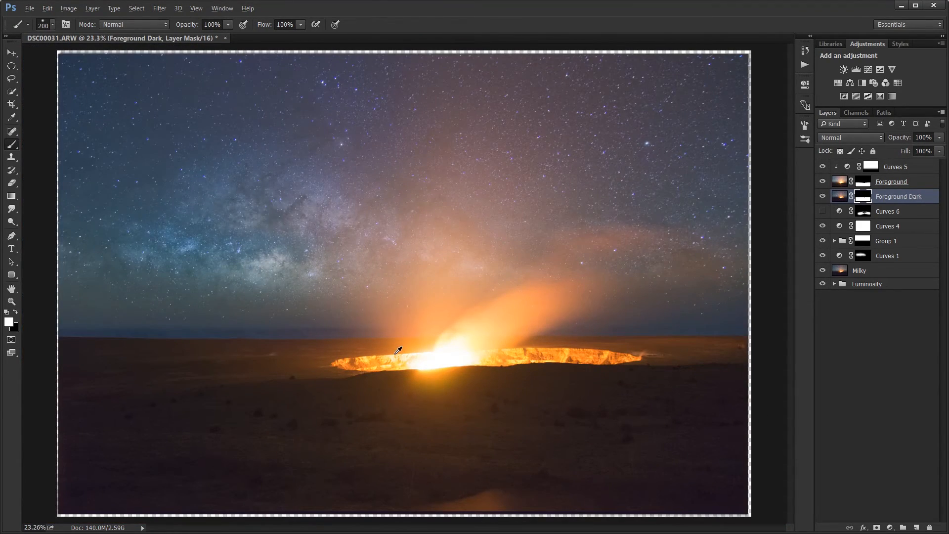
scroll(398, 350, "up", 5)
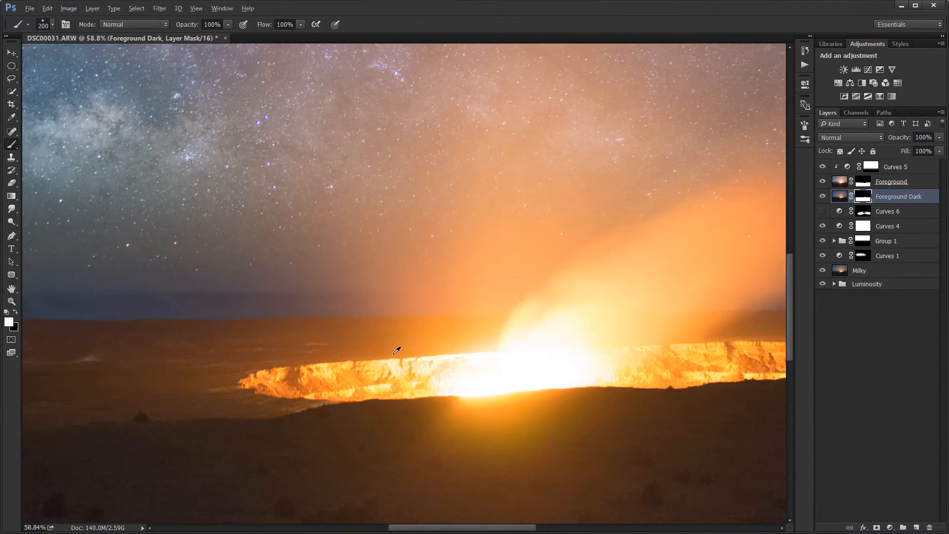
scroll(396, 350, "down", 6)
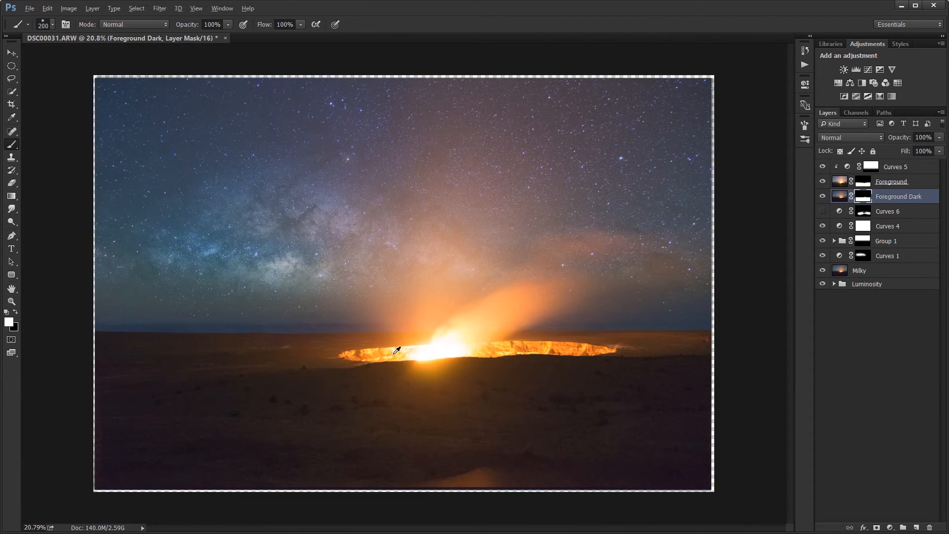
key("alt")
left_click(823, 213)
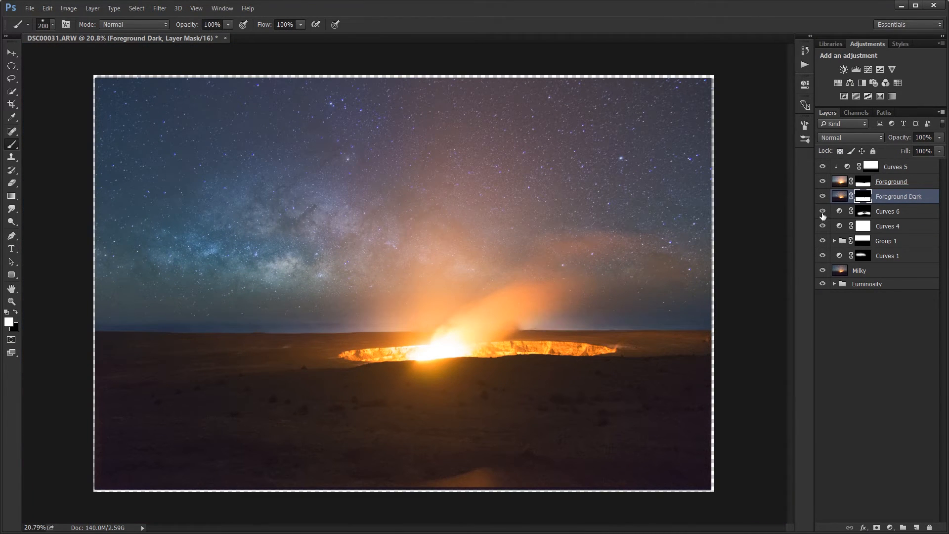
left_click(823, 213)
left_click(823, 213)
left_click(822, 214)
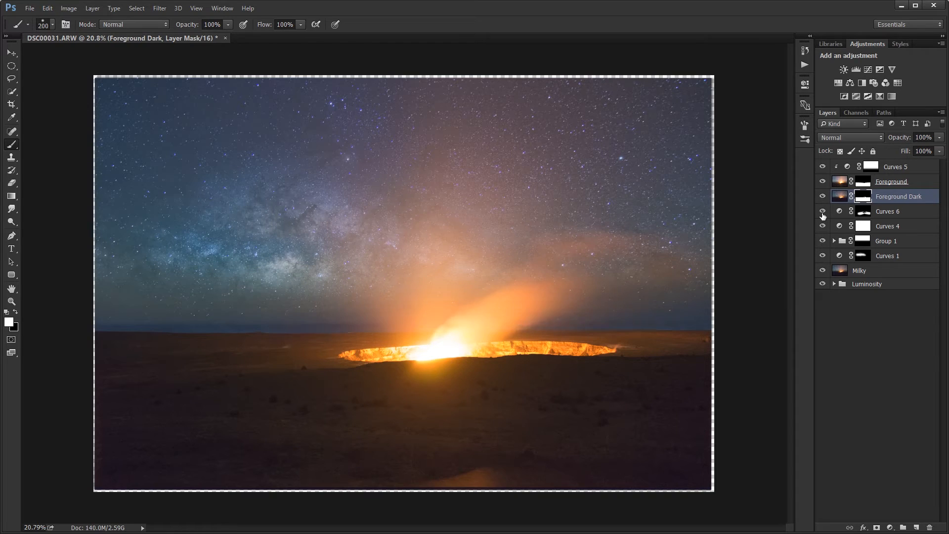
left_click(823, 213)
left_click(822, 214)
left_click(823, 211)
Step: Set the Curves 6 layer's opacity to 10%
left_click(884, 212)
key("v")
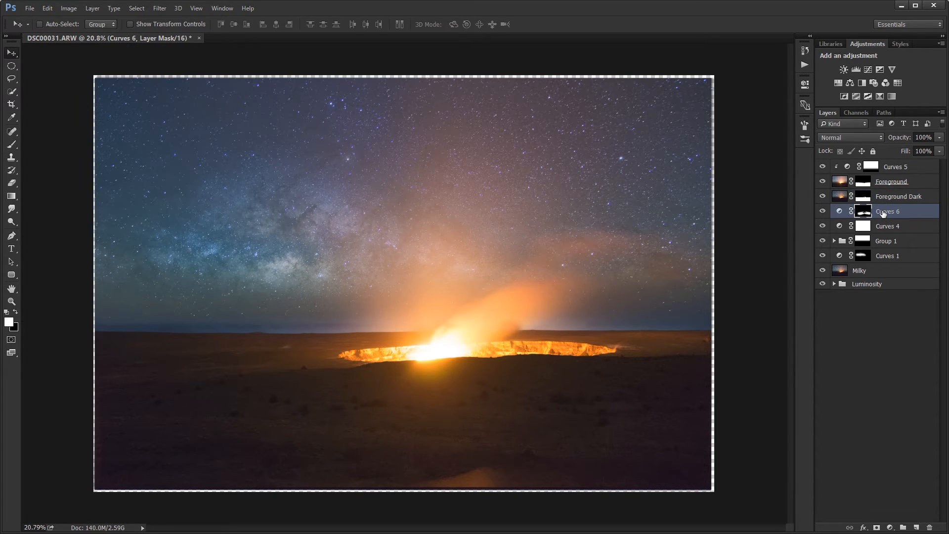
key("1")
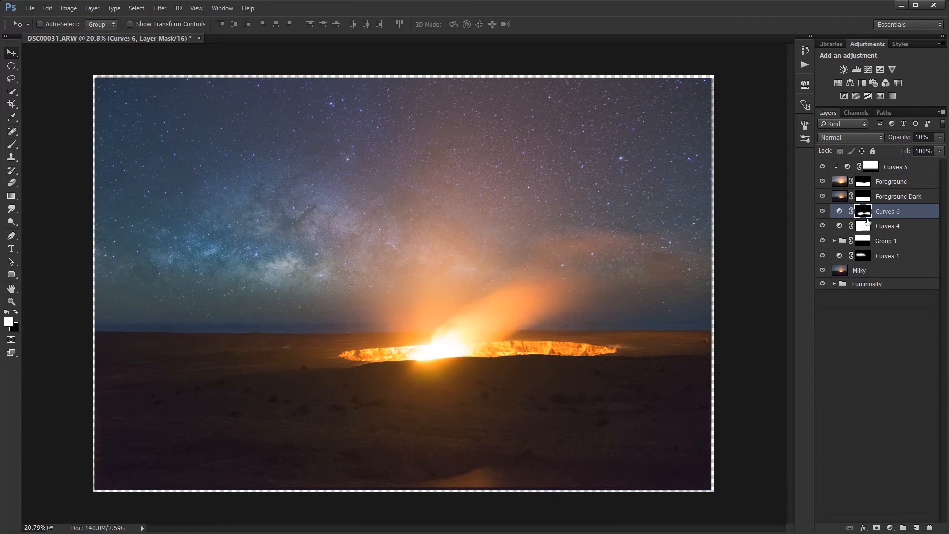
Step: Compare the sky with and without the weakened Curves 6 layer, leaving the layer shown
left_click(822, 211)
left_click(822, 211)
left_click(823, 211)
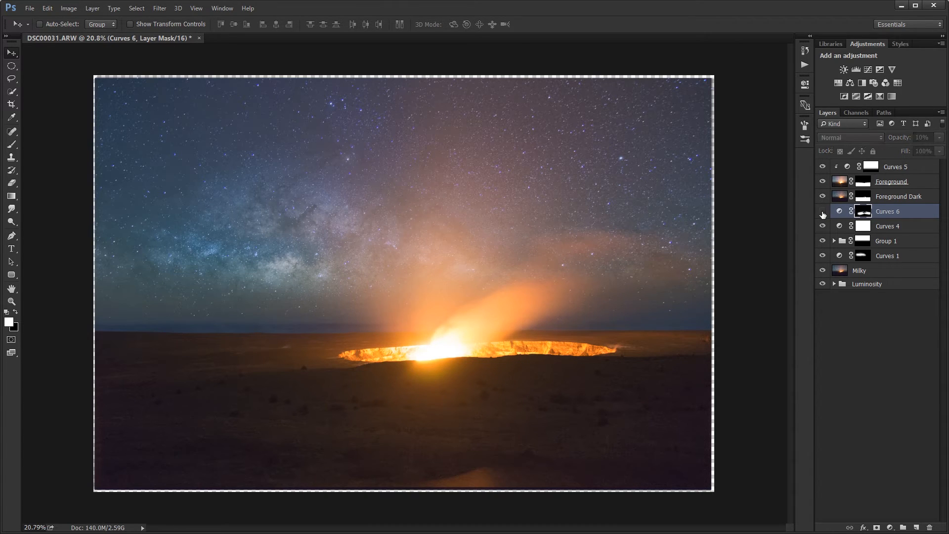
left_click(823, 211)
left_click(823, 211)
left_click(823, 212)
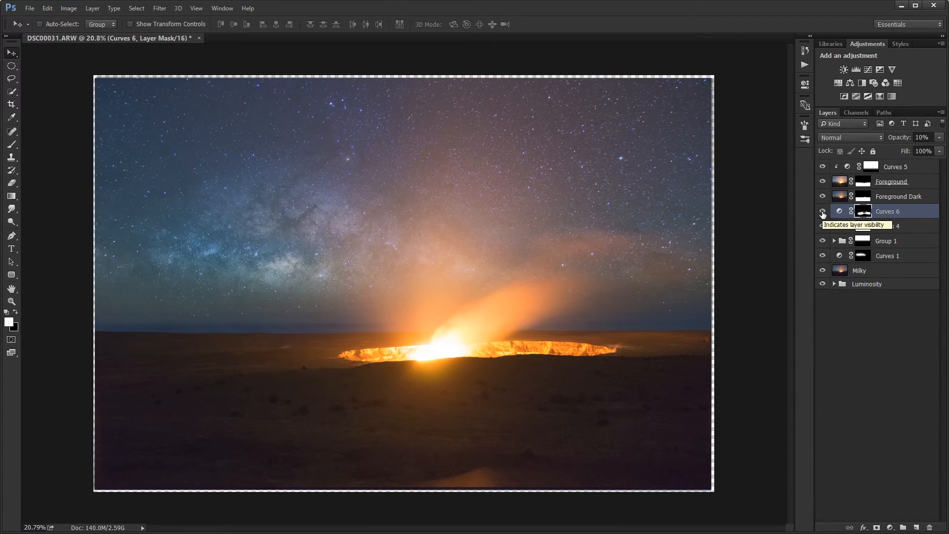
left_click(823, 211)
left_click(823, 211)
left_click(823, 212)
left_click(823, 211)
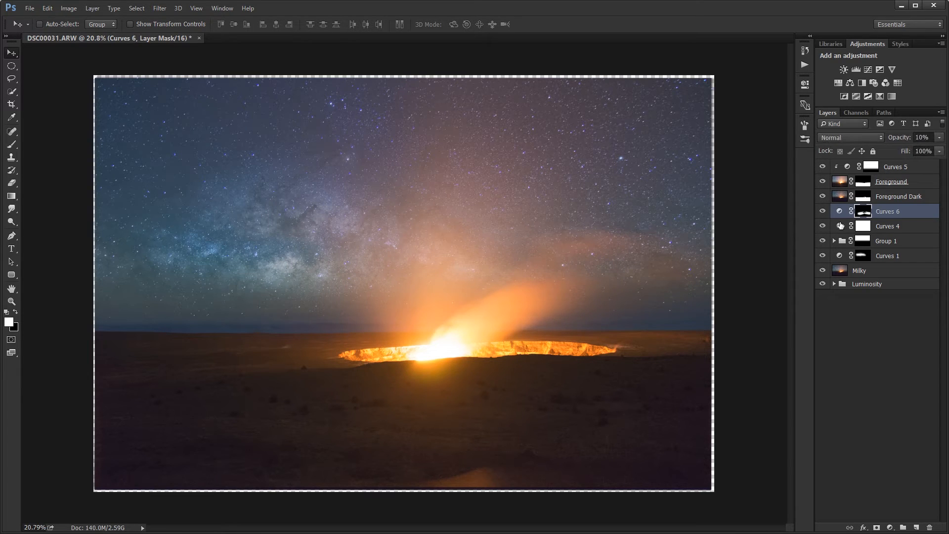
Step: Move the Luminosity group to the top of the layer stack, above Curves 5
left_click(896, 327)
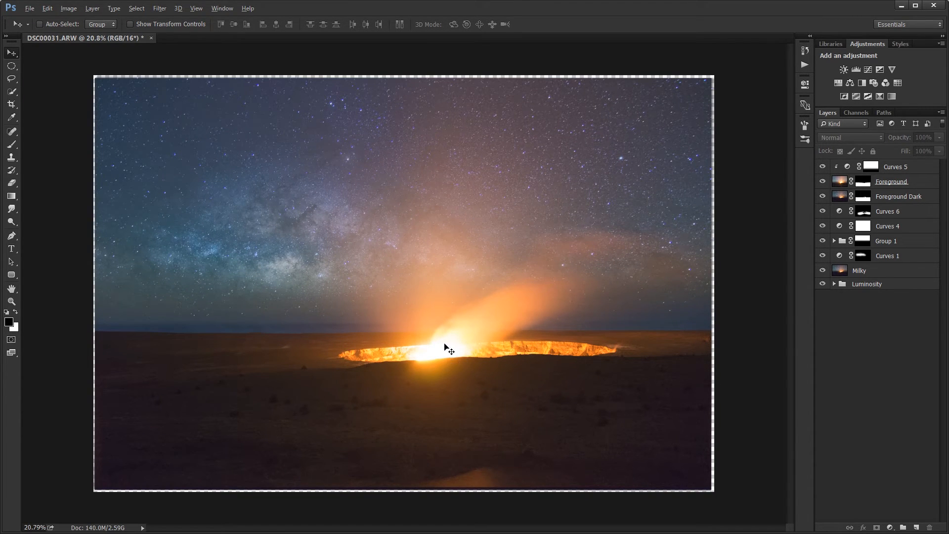
scroll(452, 355, "up", 5)
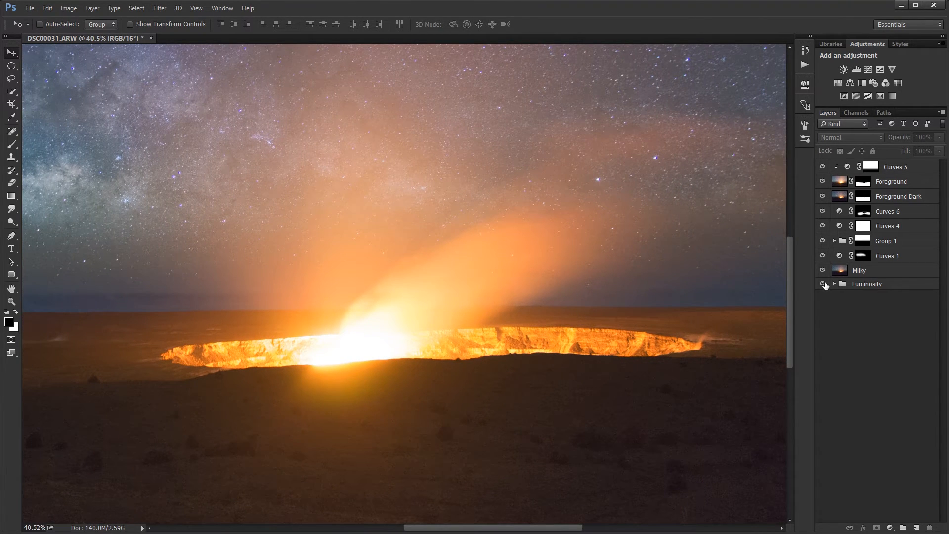
left_click_drag(855, 287, 854, 166)
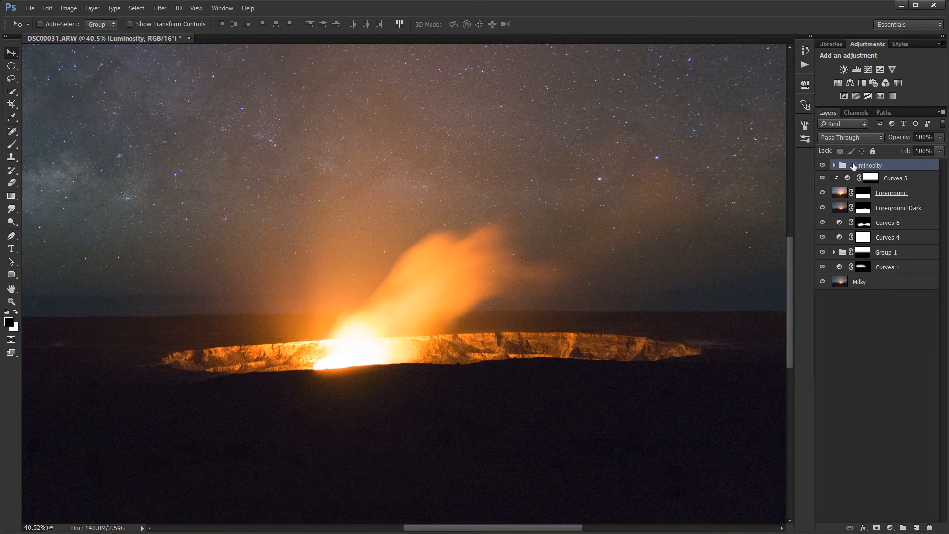
Step: Compare the whole crater and sky by repeatedly hiding and showing the Luminosity group
left_click(824, 165)
left_click(823, 165)
left_click(824, 165)
left_click(824, 165)
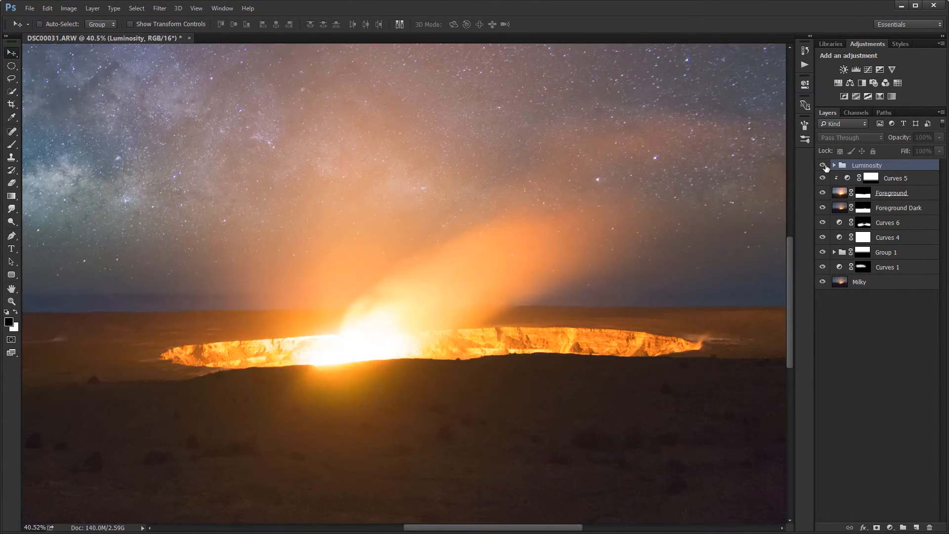
left_click(823, 165)
left_click(824, 165)
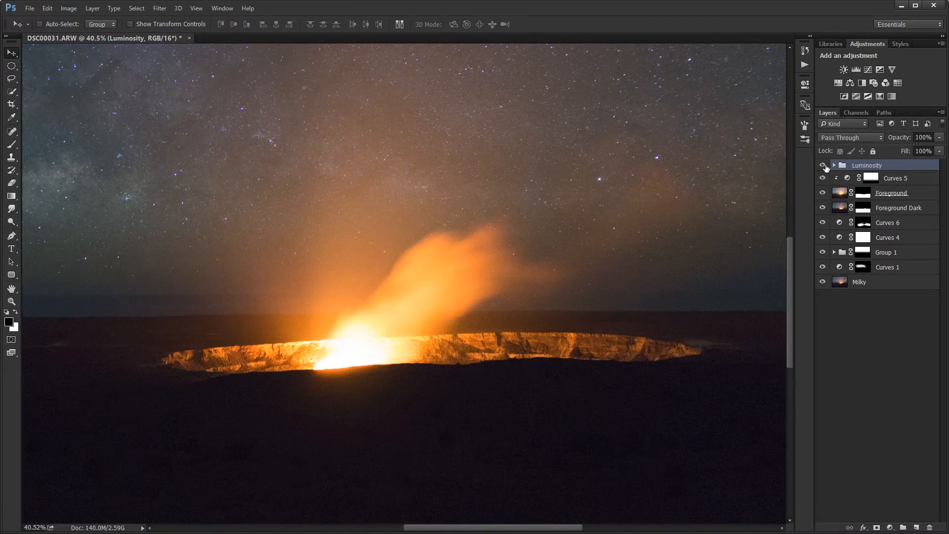
Step: Inspect the crater's left end at 100% and closer, comparing the rim's alignment with and without the Luminosity group
key("ctrl+1")
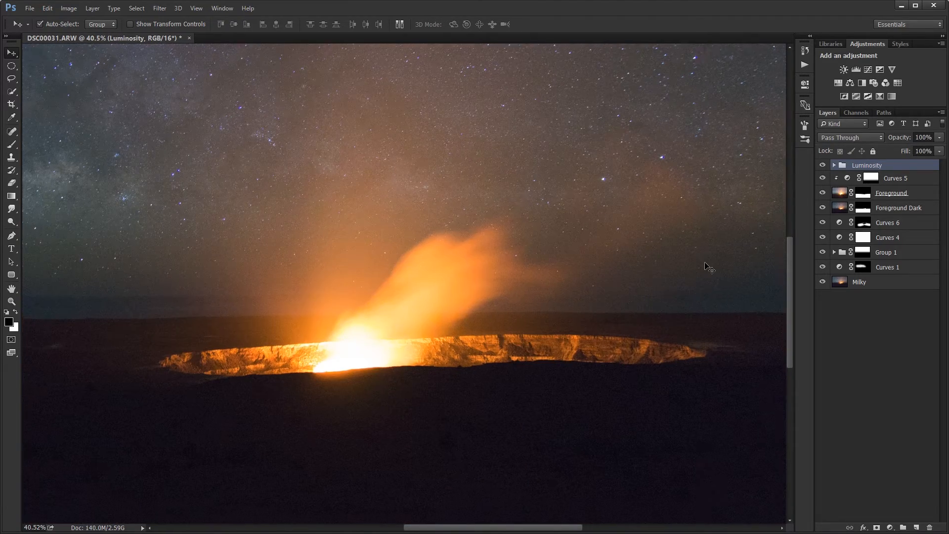
left_click_drag(440, 272, 561, 179)
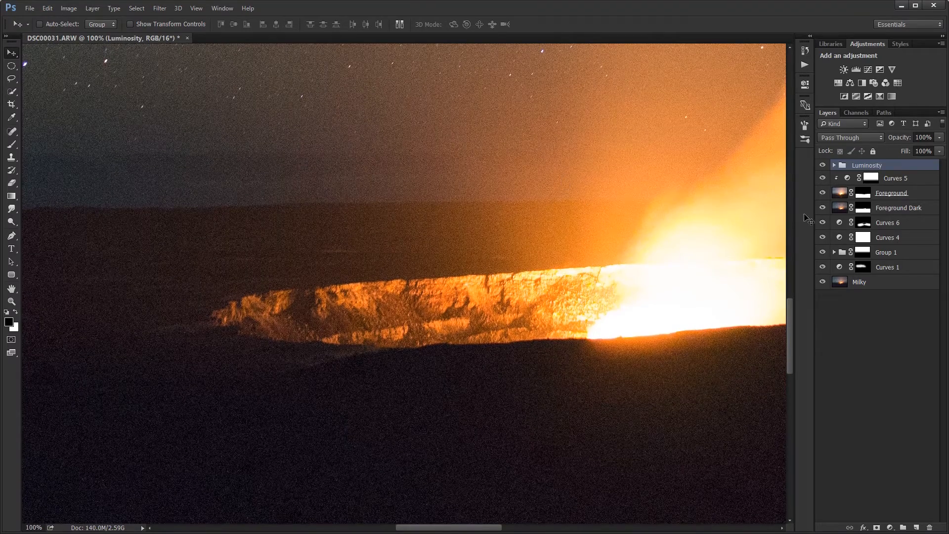
left_click(823, 166)
left_click(822, 166)
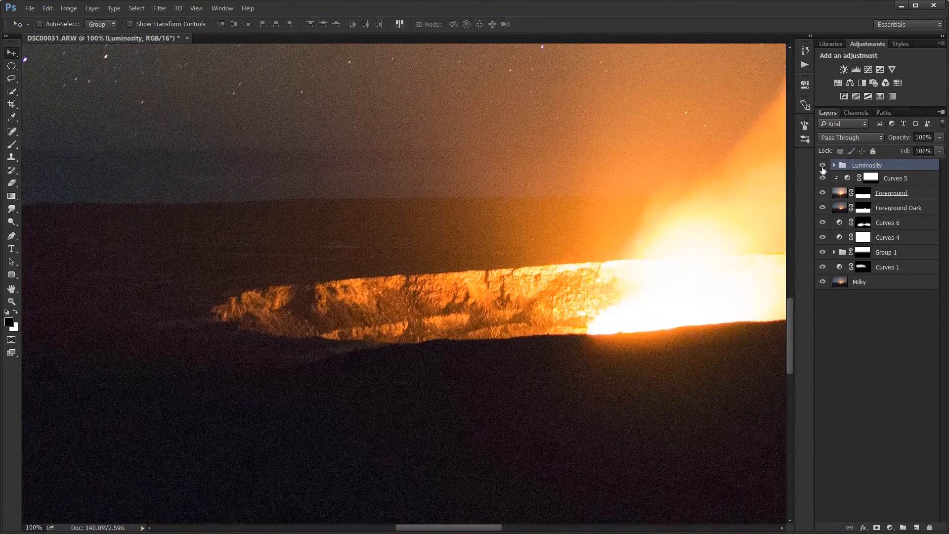
left_click(822, 168)
left_click(823, 168)
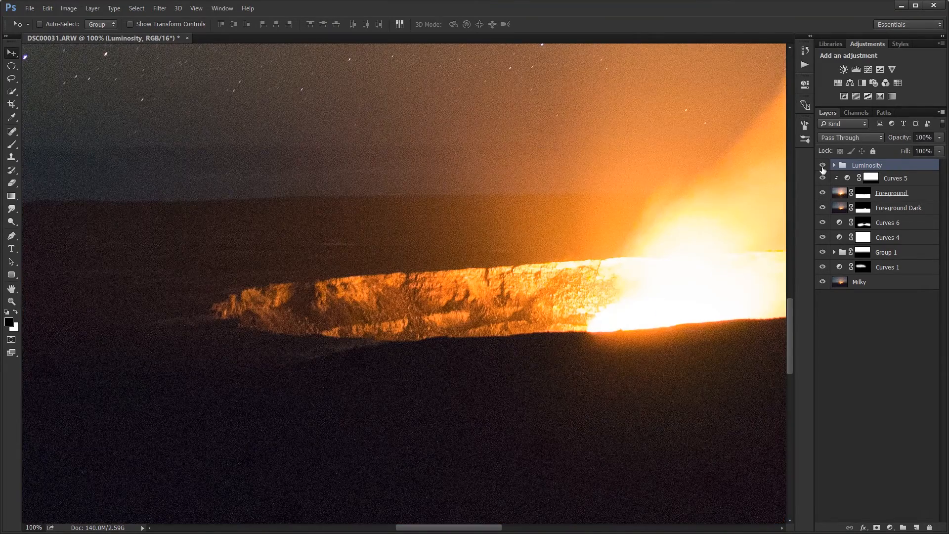
left_click(822, 168)
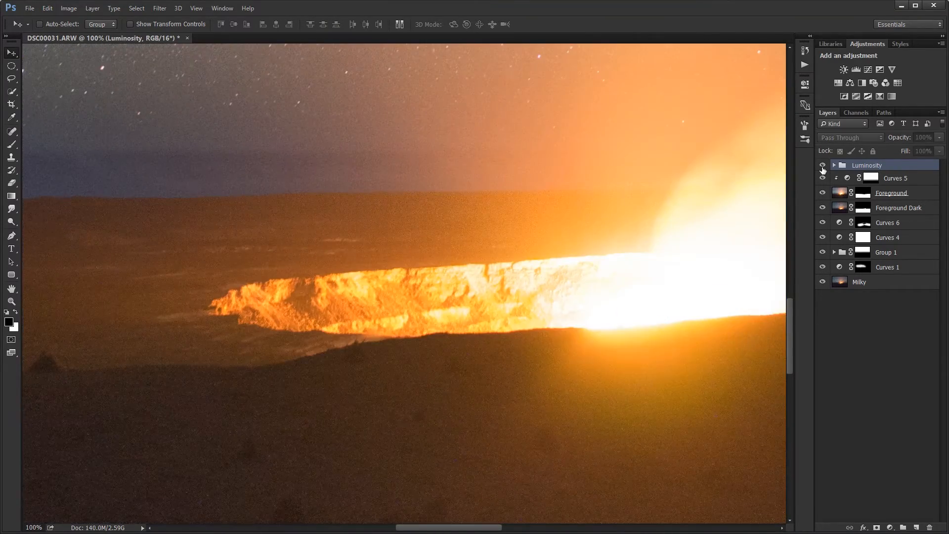
left_click(822, 169)
left_click(823, 168)
left_click(823, 168)
left_click(823, 168)
left_click(822, 168)
left_click(823, 168)
left_click(823, 168)
left_click(823, 168)
left_click(823, 168)
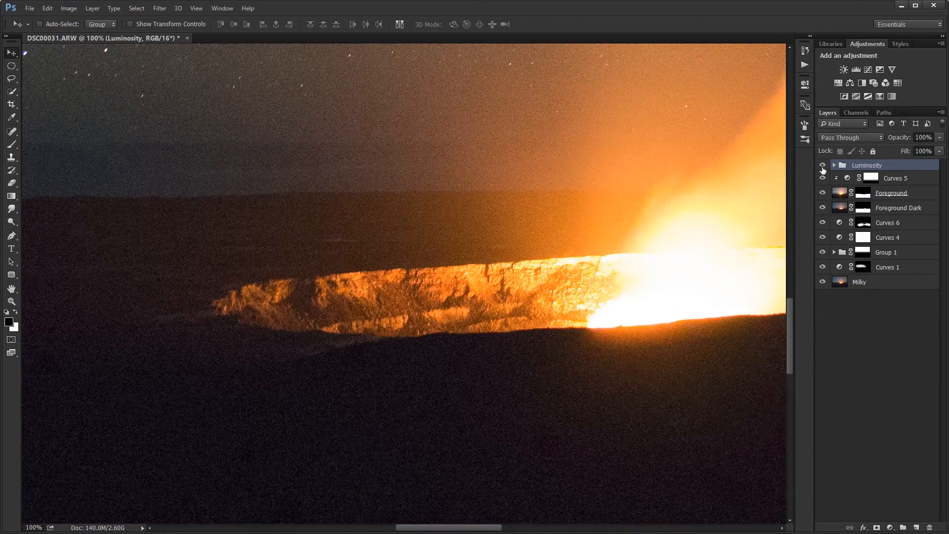
left_click(823, 168)
left_click(822, 168)
scroll(176, 288, "up", 6)
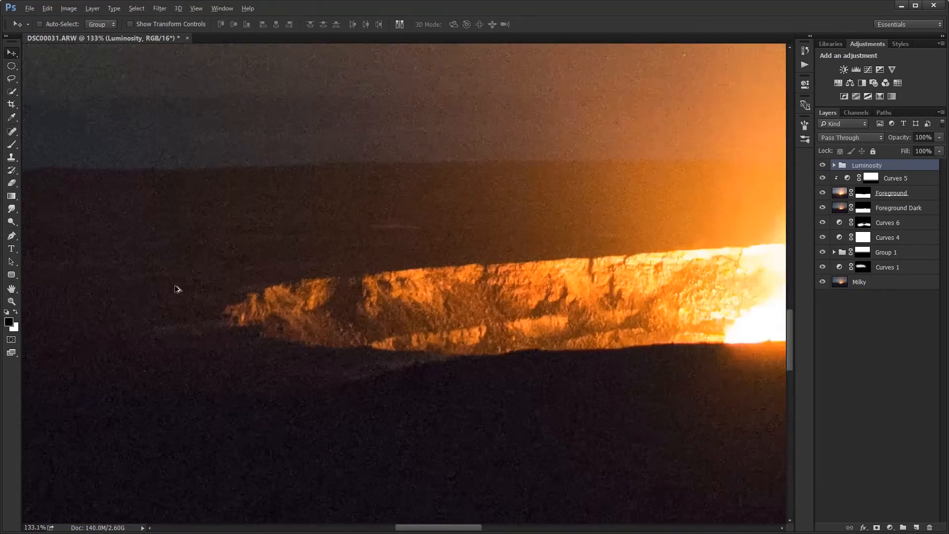
Step: Show the rulers and place a vertical guide at the left tip of the crater rim
scroll(275, 345, "down", 2)
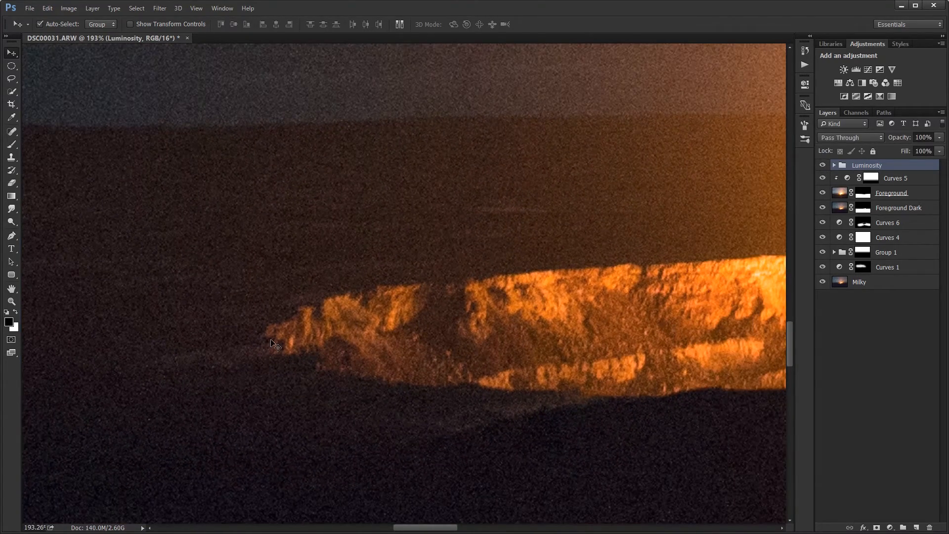
key("ctrl+r")
left_click_drag(28, 247, 277, 371)
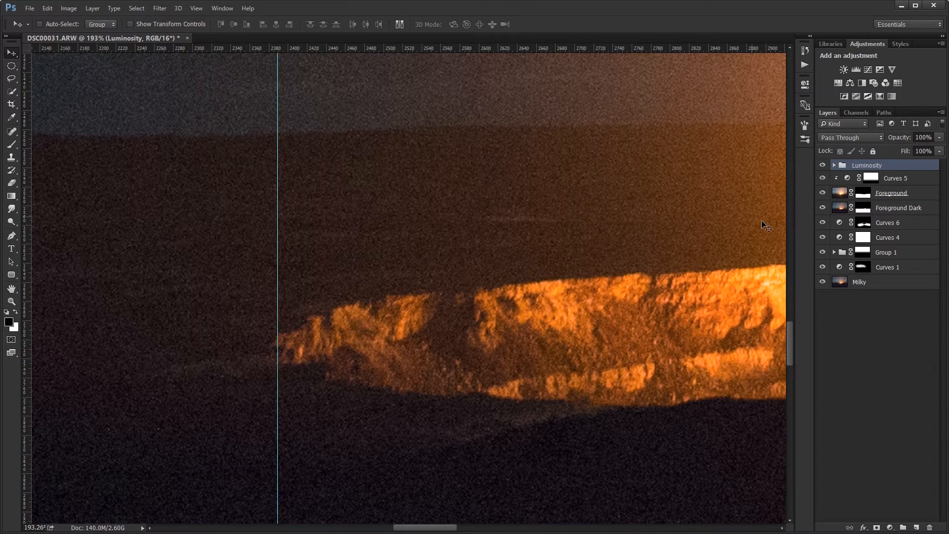
Step: Check the crater tip's alignment against the vertical guide by repeatedly hiding and showing the Luminosity group
left_click(820, 168)
left_click(820, 168)
left_click(821, 168)
left_click(820, 168)
left_click(821, 168)
left_click(820, 168)
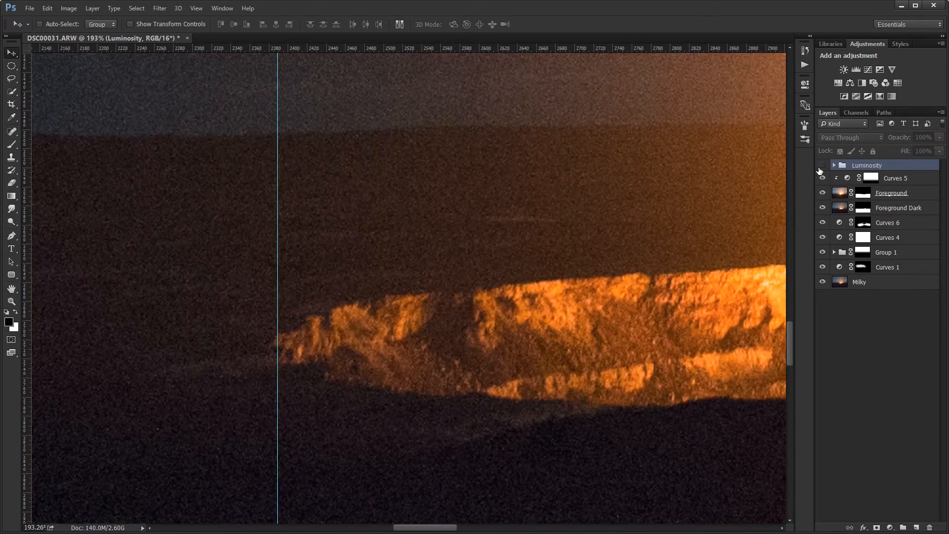
left_click(820, 168)
left_click(820, 168)
left_click(820, 169)
left_click(820, 169)
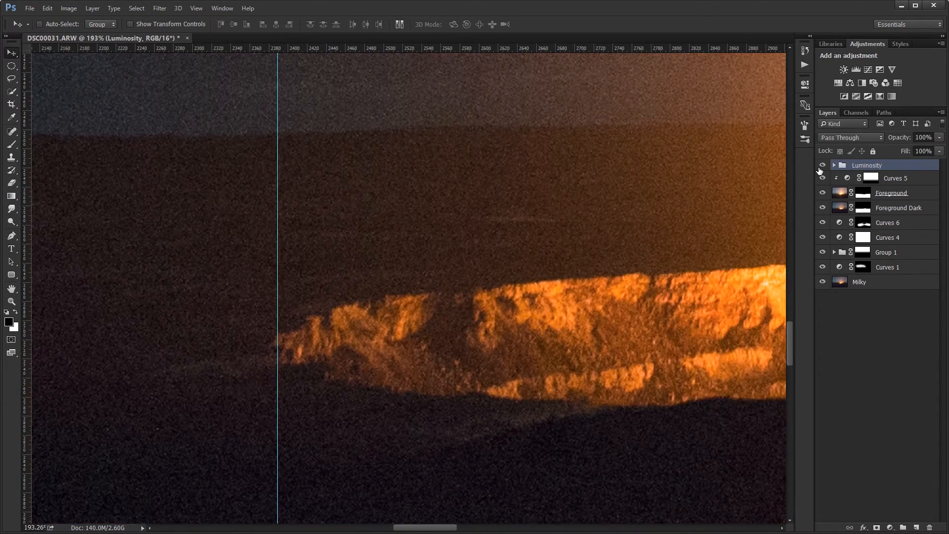
left_click(819, 169)
left_click(820, 169)
left_click(820, 169)
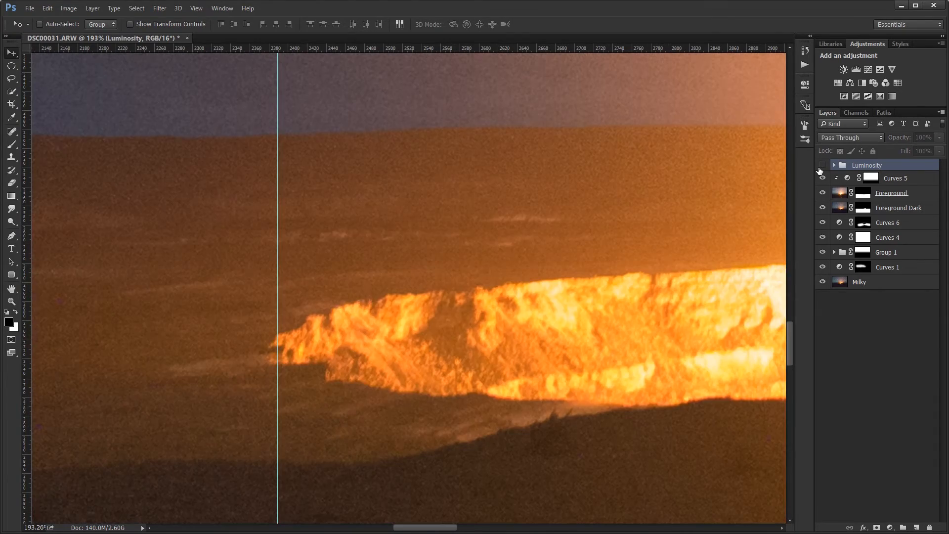
left_click(819, 169)
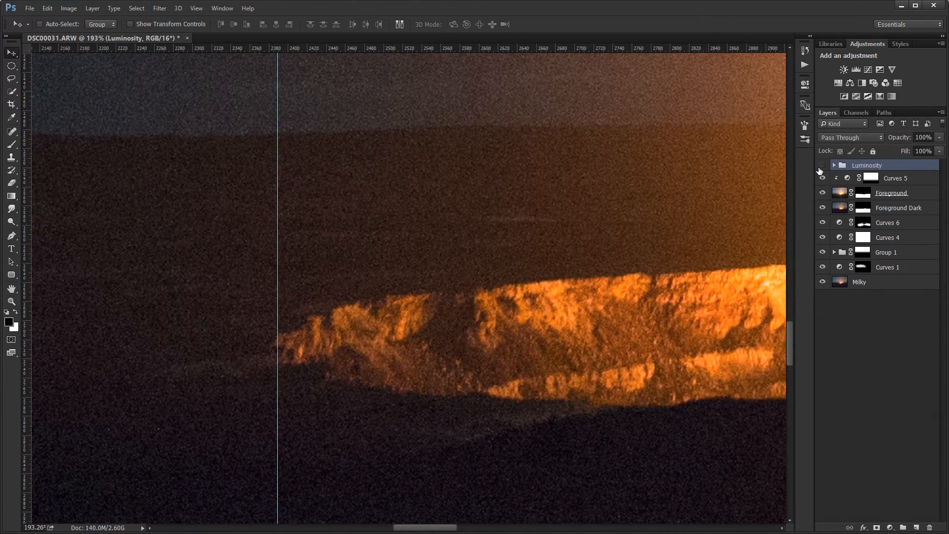
left_click(820, 169)
left_click(820, 170)
left_click(820, 169)
left_click(819, 169)
left_click(820, 169)
left_click(820, 170)
left_click(820, 169)
left_click(820, 169)
left_click(819, 169)
left_click(820, 169)
left_click(820, 169)
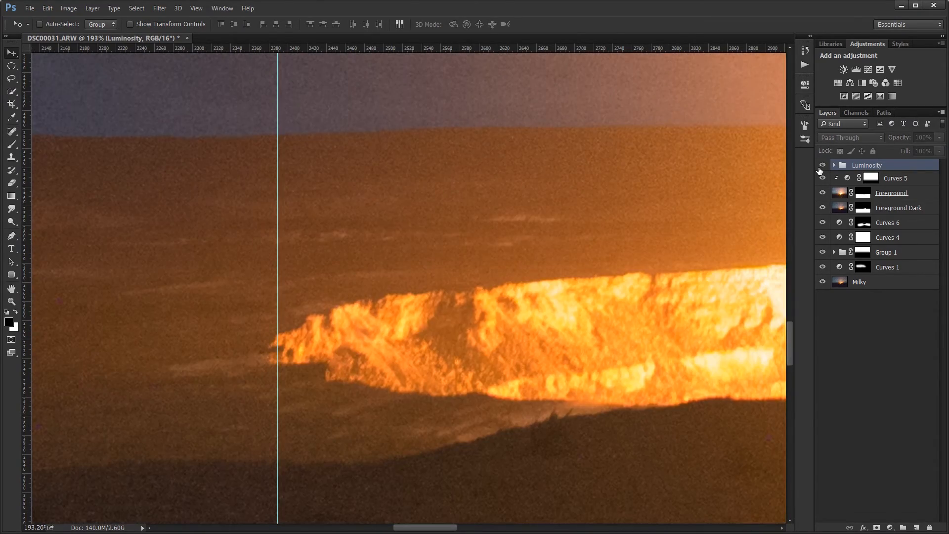
left_click(820, 169)
Step: Hide the rulers and remove the vertical guide from the image
key("ctrl+r")
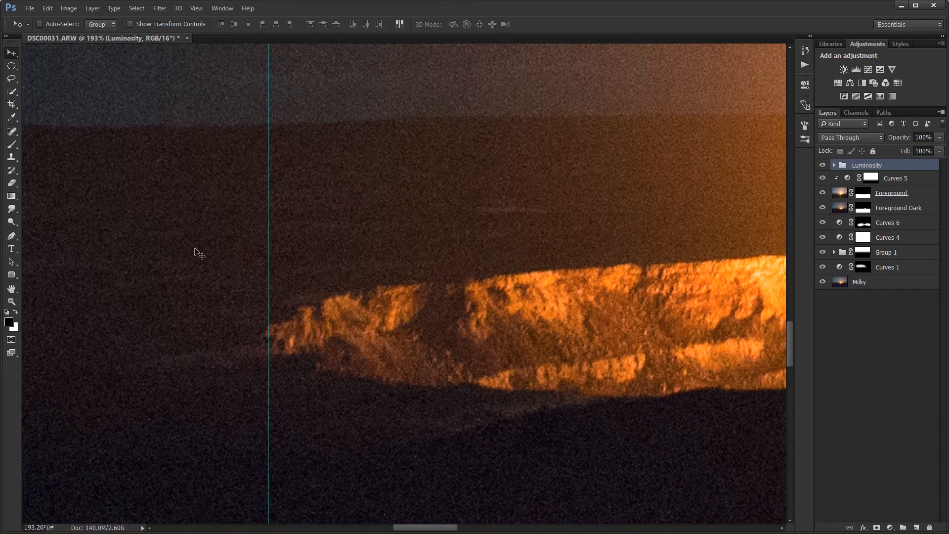
left_click_drag(268, 261, 11, 242)
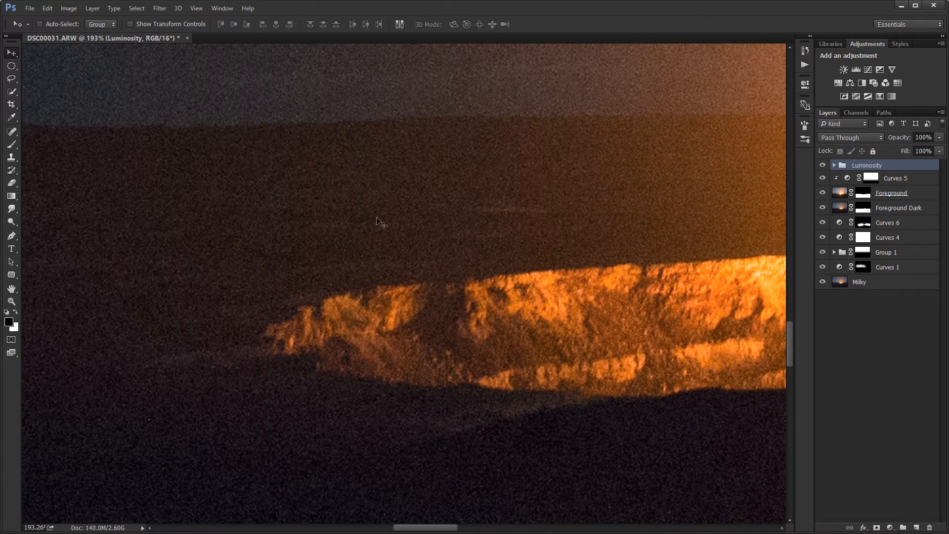
left_click_drag(544, 223, 46, 203)
scroll(419, 261, "down", 1)
scroll(422, 260, "down", 6)
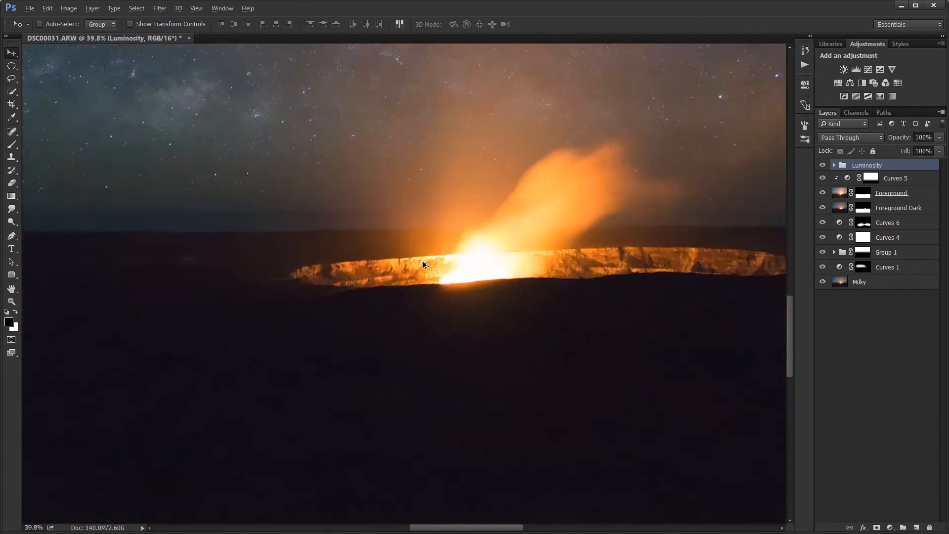
scroll(425, 261, "down", 2)
scroll(464, 287, "up", 1)
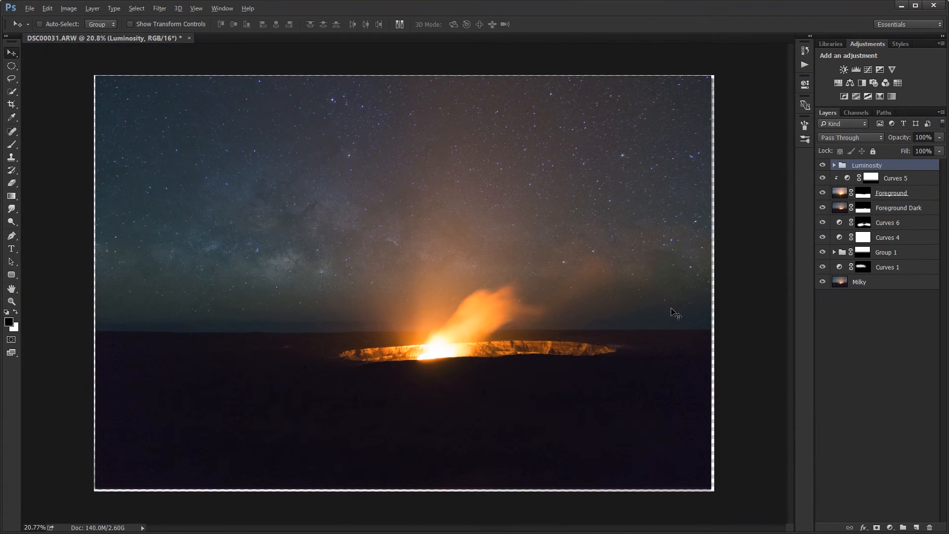
Step: Hide the Luminosity group and generate luminance masks from the remaining composite with the Generate Luminance Masks action
left_click(821, 167)
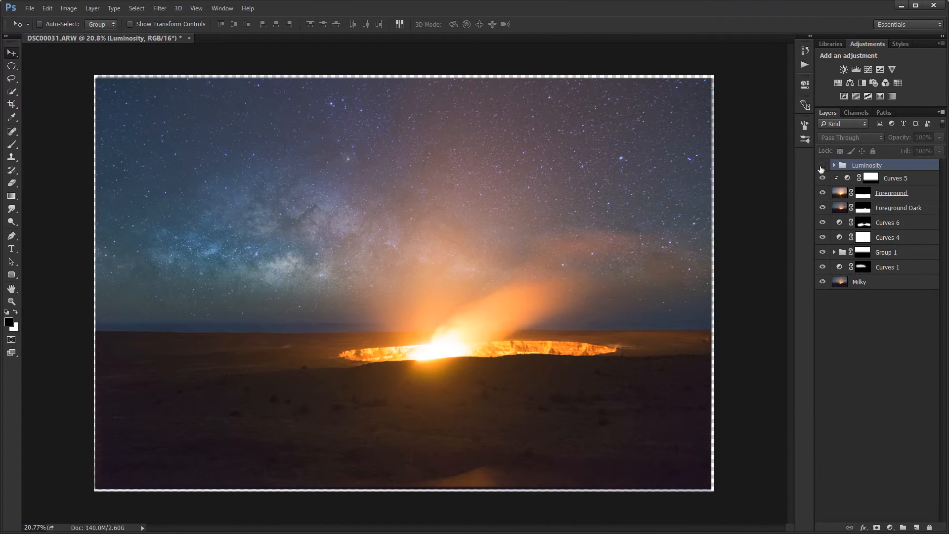
left_click(821, 167)
left_click(821, 166)
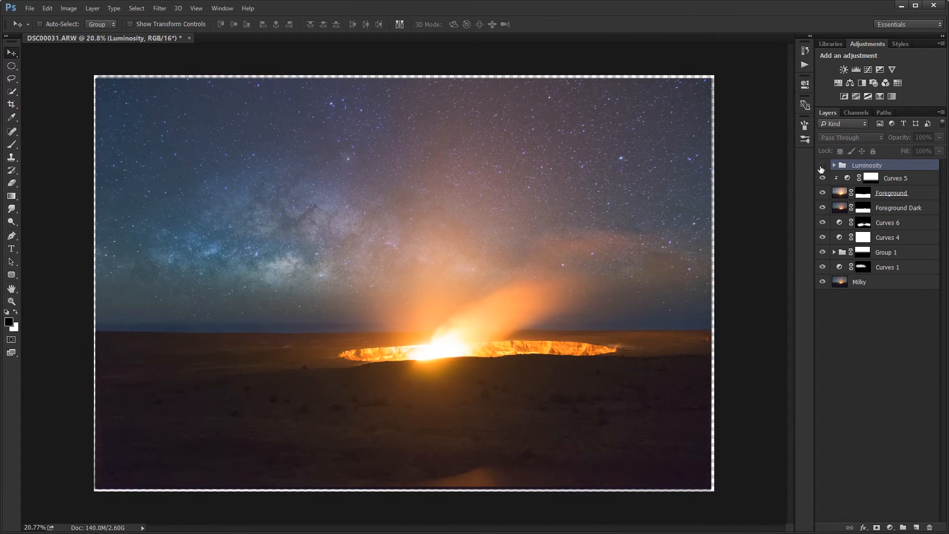
left_click(805, 65)
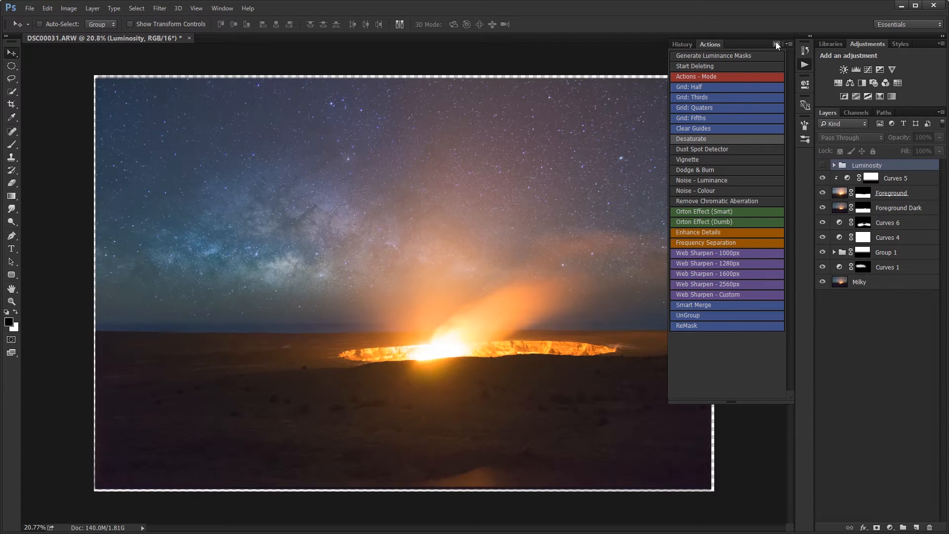
left_click(776, 44)
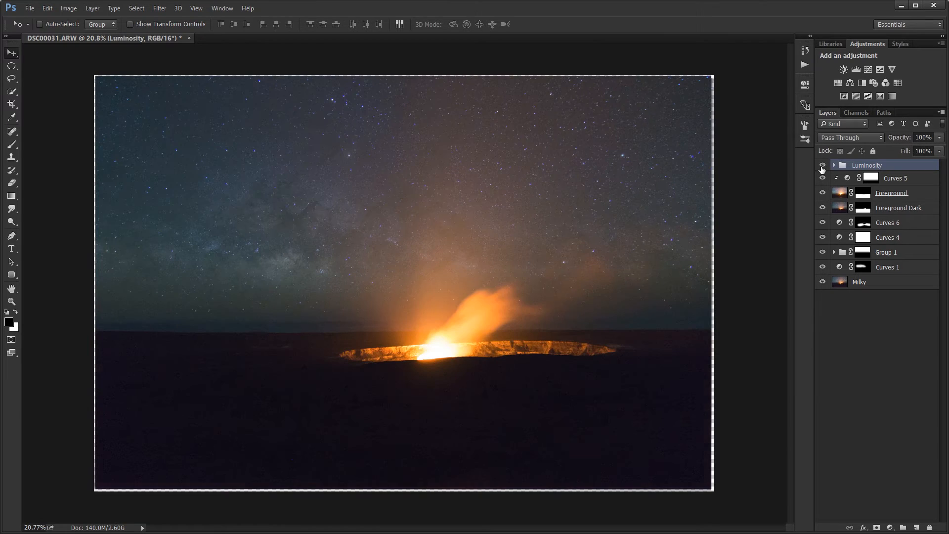
Step: Reverse the exposure order inside the Luminosity group, with DSC00027.ARW on top and DSC00021.ARW at the bottom
left_click(834, 165)
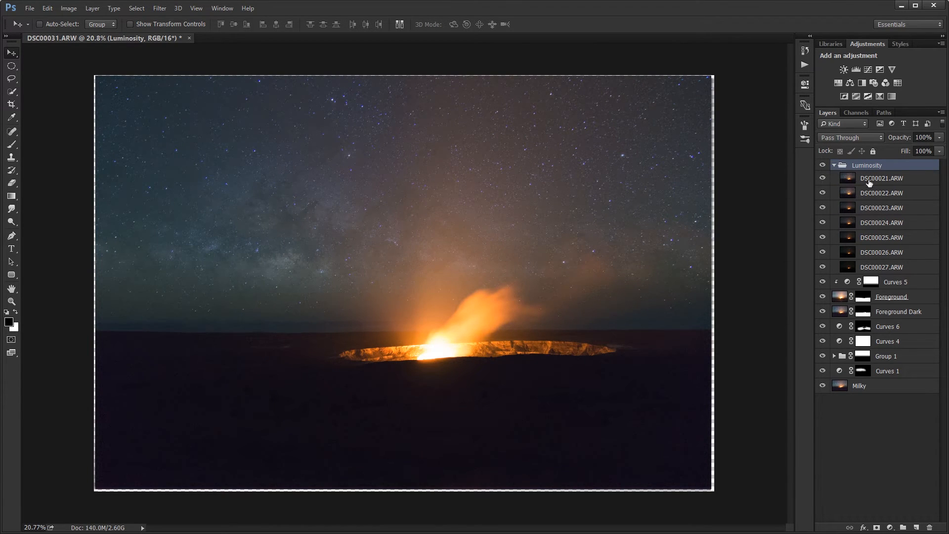
left_click_drag(871, 182, 872, 272)
left_click_drag(874, 186, 876, 242)
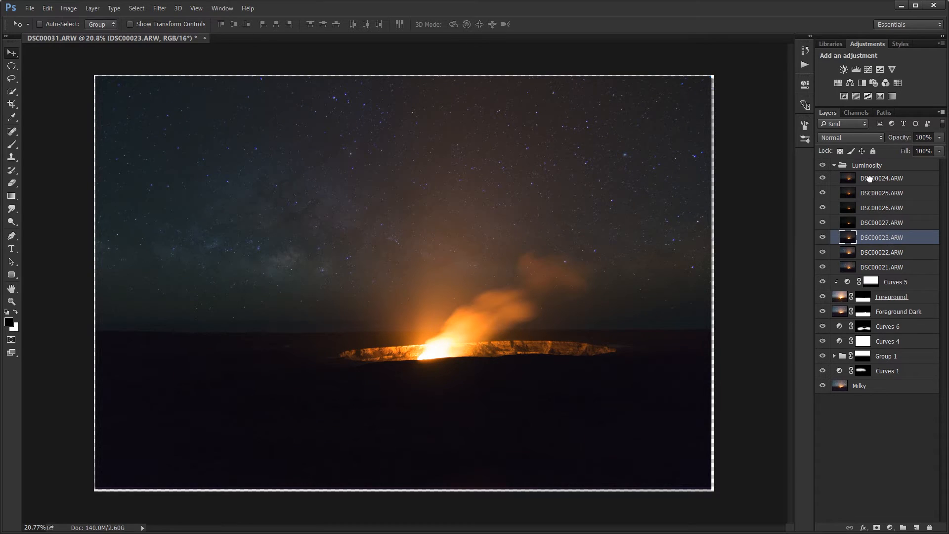
left_click_drag(870, 179, 871, 201)
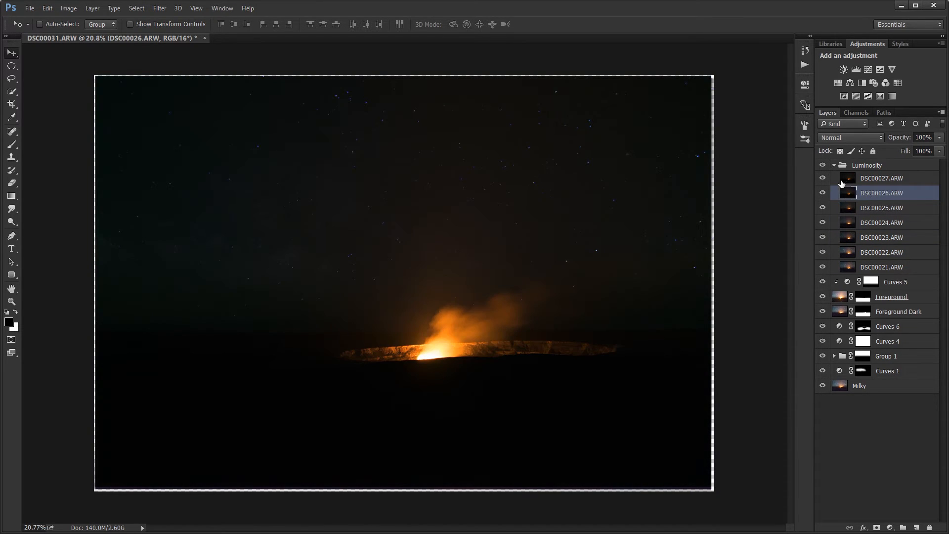
Step: Hide the exposures DSC00022.ARW through DSC00027.ARW, then select the visible DSC00021.ARW layer
left_click(824, 179)
left_click(823, 179)
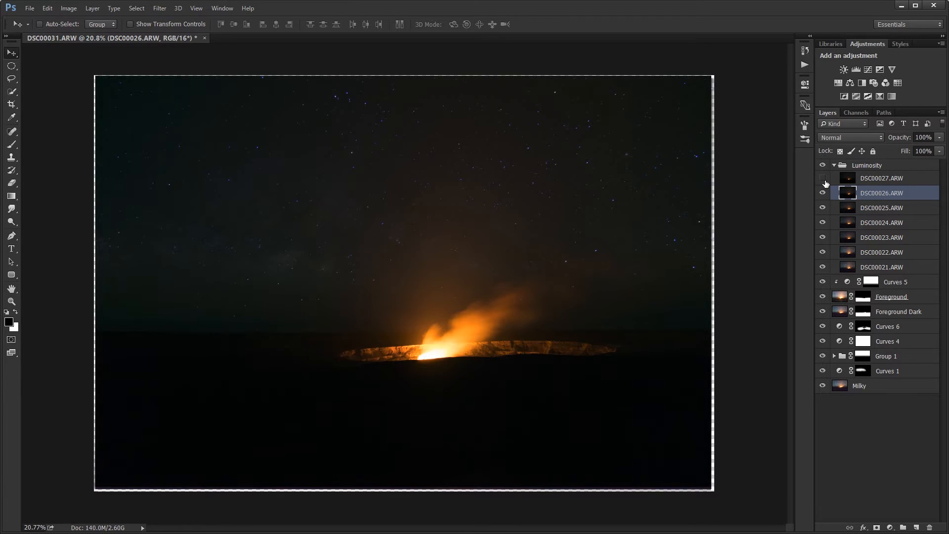
left_click(823, 180)
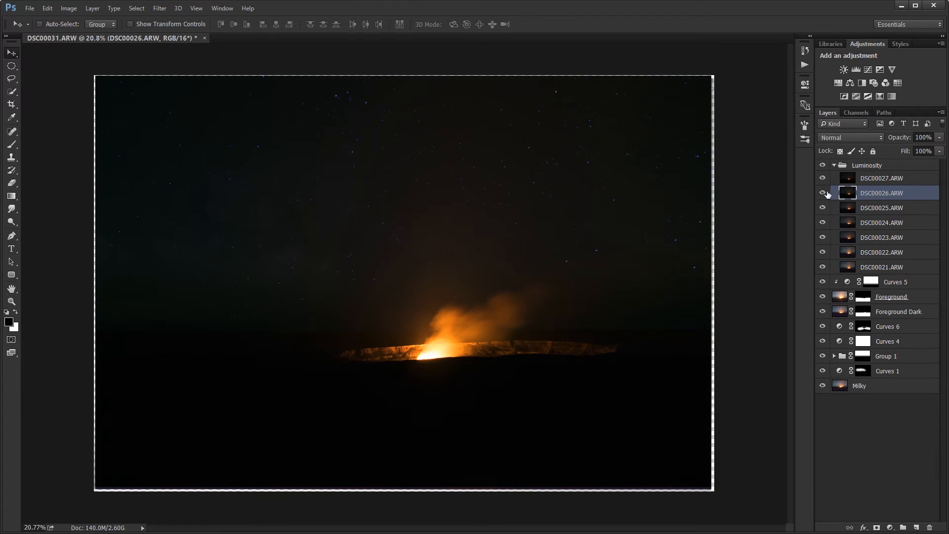
left_click_drag(824, 182, 825, 239)
left_click(825, 251)
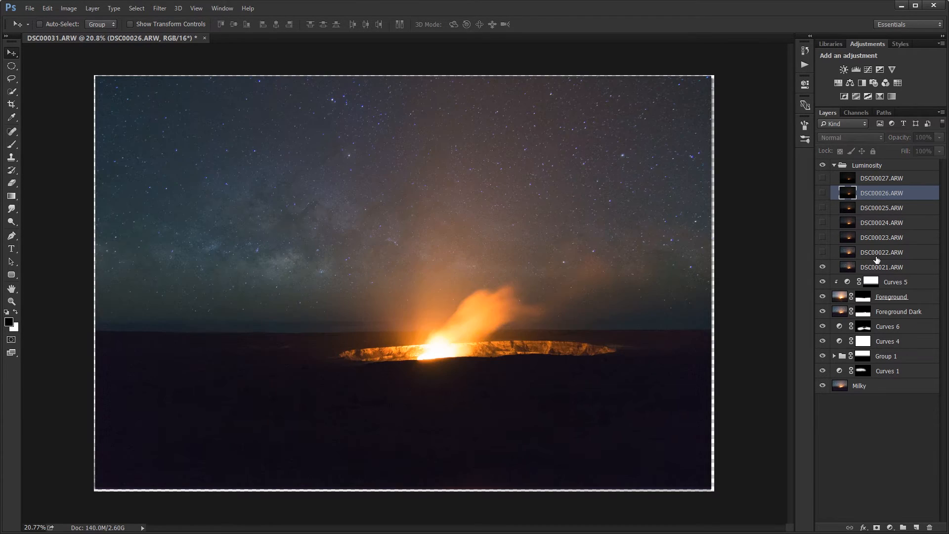
left_click(876, 265)
Step: Compare the crater and smoke with and without the DSC00021.ARW exposure, leaving the layer shown
scroll(497, 295, "up", 2)
scroll(496, 296, "up", 2)
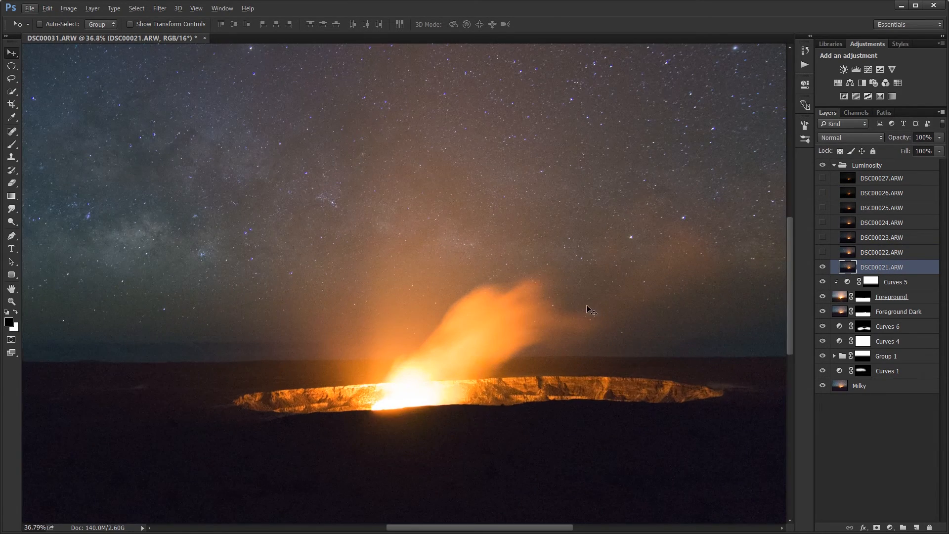
left_click(824, 267)
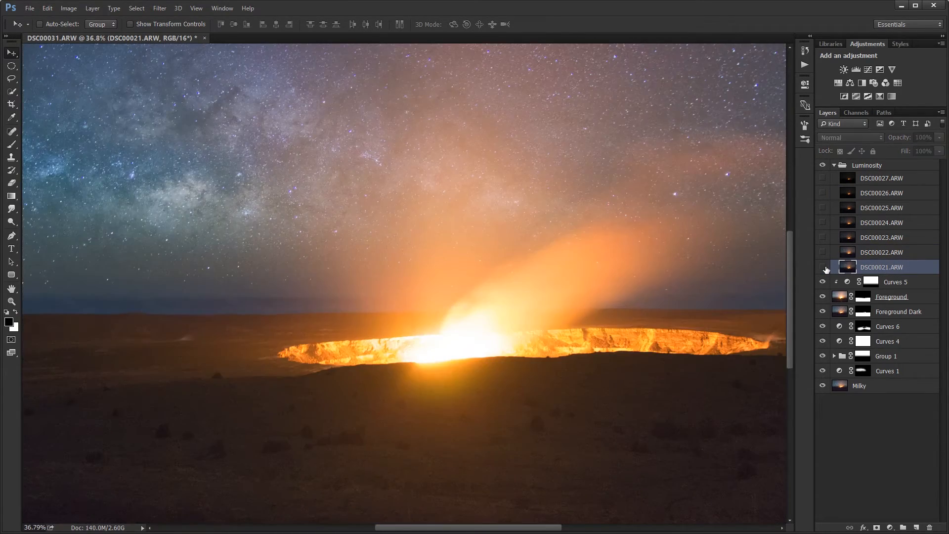
left_click(824, 267)
left_click(824, 268)
left_click(823, 267)
left_click(824, 268)
left_click(823, 268)
left_click(824, 268)
left_click(824, 267)
left_click(823, 268)
left_click(823, 268)
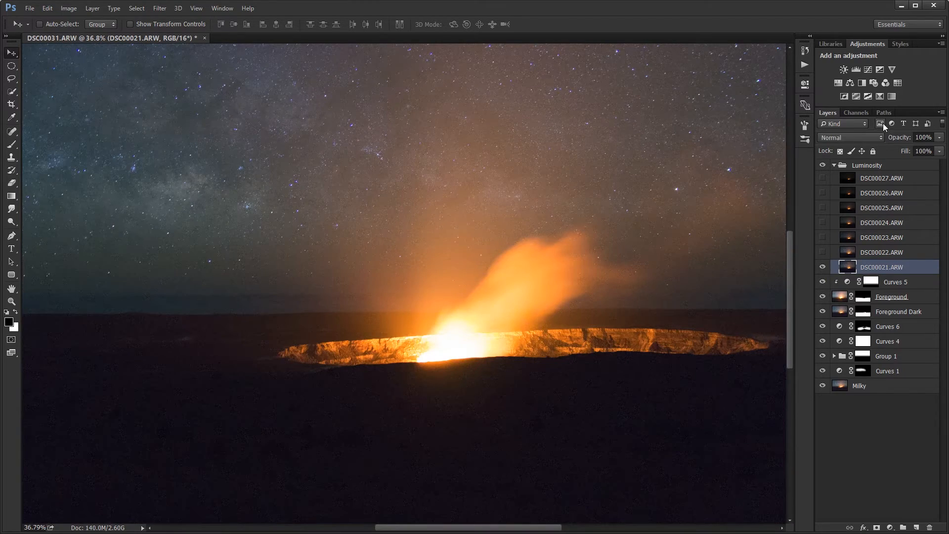
Step: Preview the Brights 2, Brights 3 and Brights 4 channels to judge how each isolates the crater glow
left_click(864, 115)
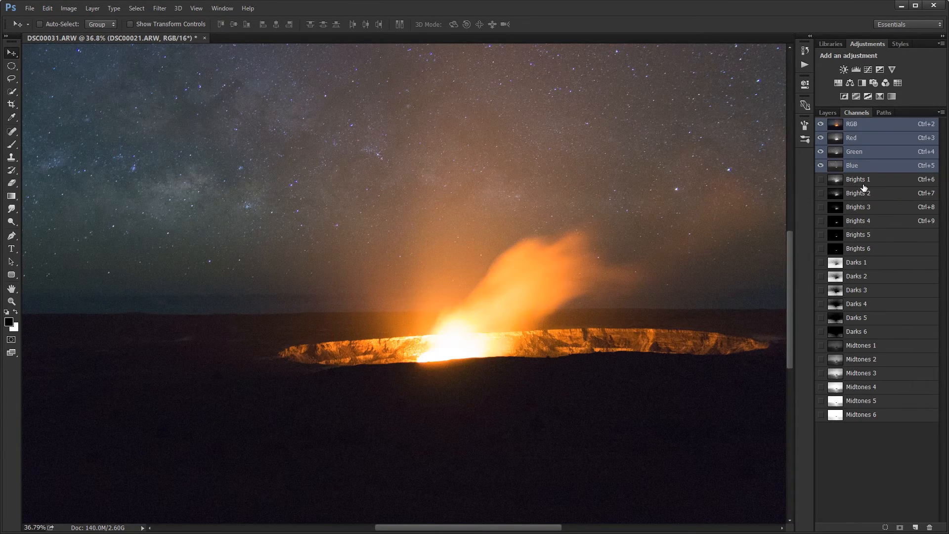
left_click(864, 187)
left_click(860, 194)
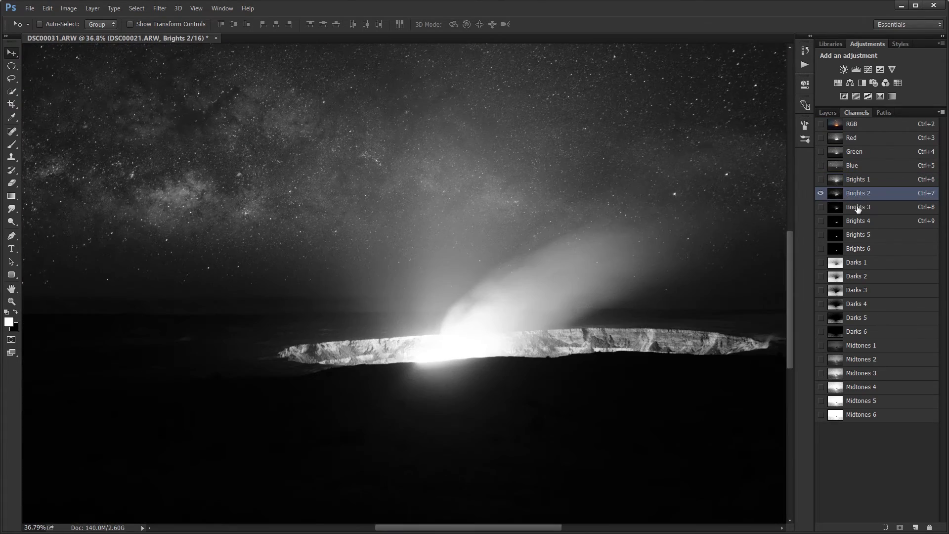
left_click(857, 208)
left_click(857, 221)
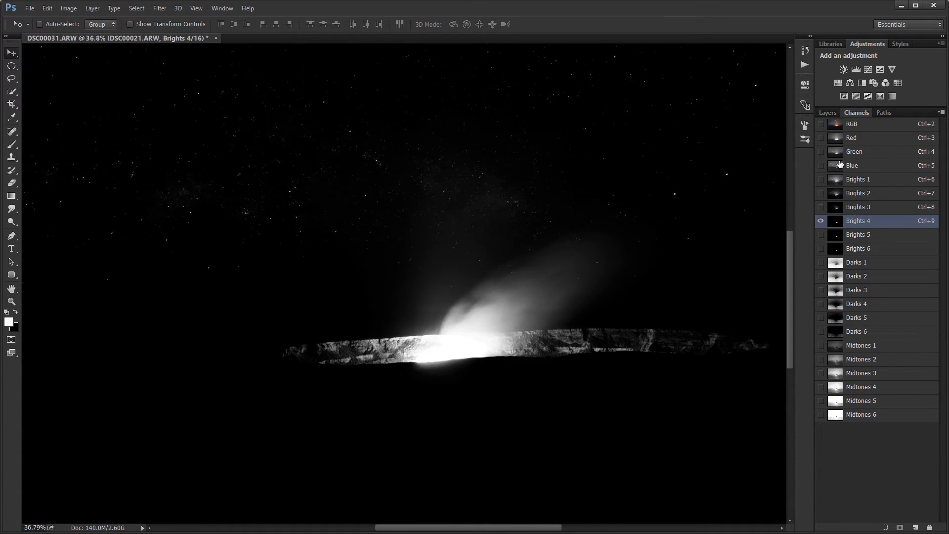
left_click(851, 211)
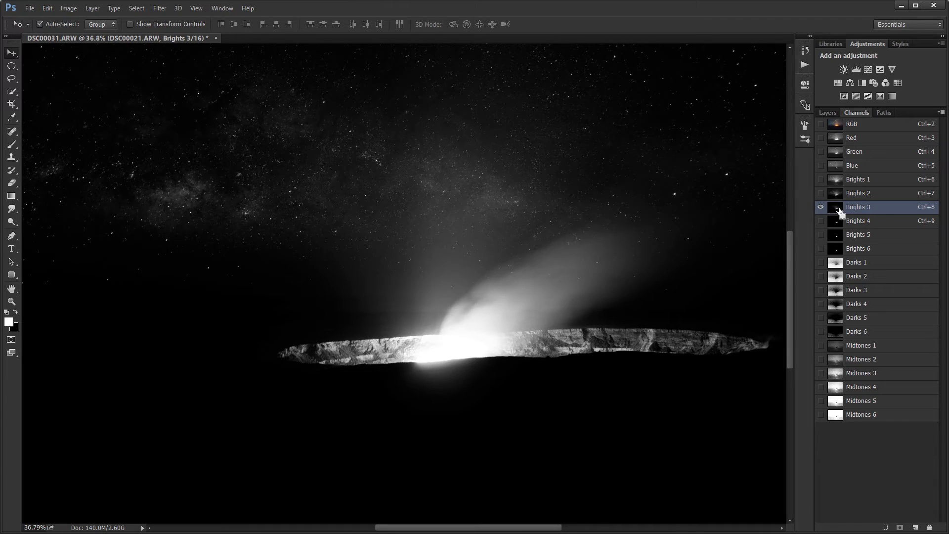
Step: Try masking DSC00021.ARW with a selection loaded from Brights 3, comparing the crater with the layer hidden and shown
left_click(835, 208, "ctrl")
left_click(827, 113)
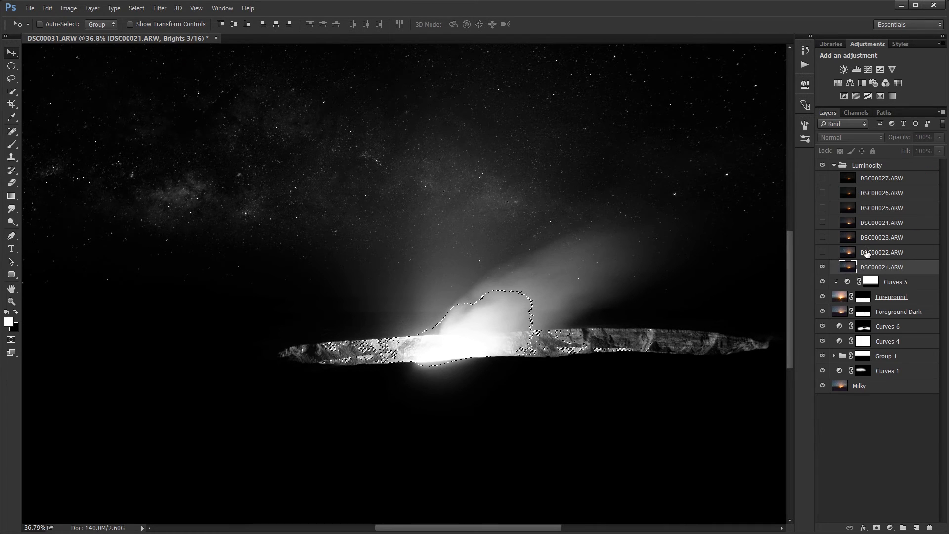
left_click(877, 528)
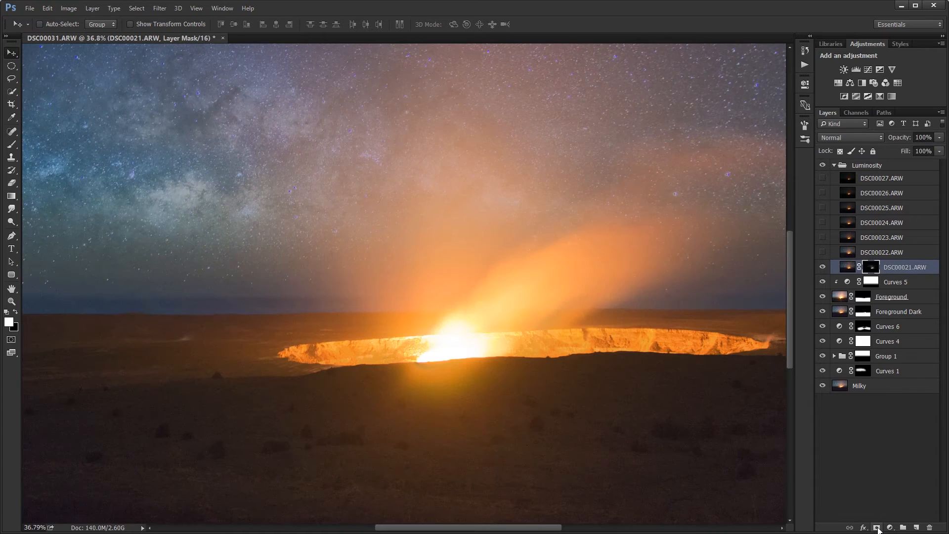
left_click(823, 268)
left_click(823, 268)
left_click(824, 268)
left_click(823, 270)
left_click(823, 270)
left_click(824, 270)
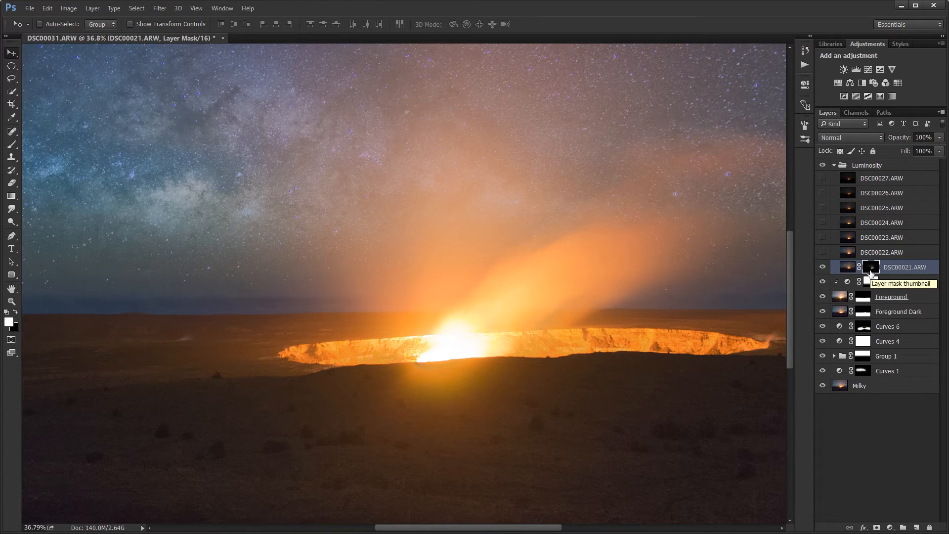
Step: Undo the Brights 3 mask, clear its selection, and give DSC00021.ARW a black layer mask instead
key("ctrl+z")
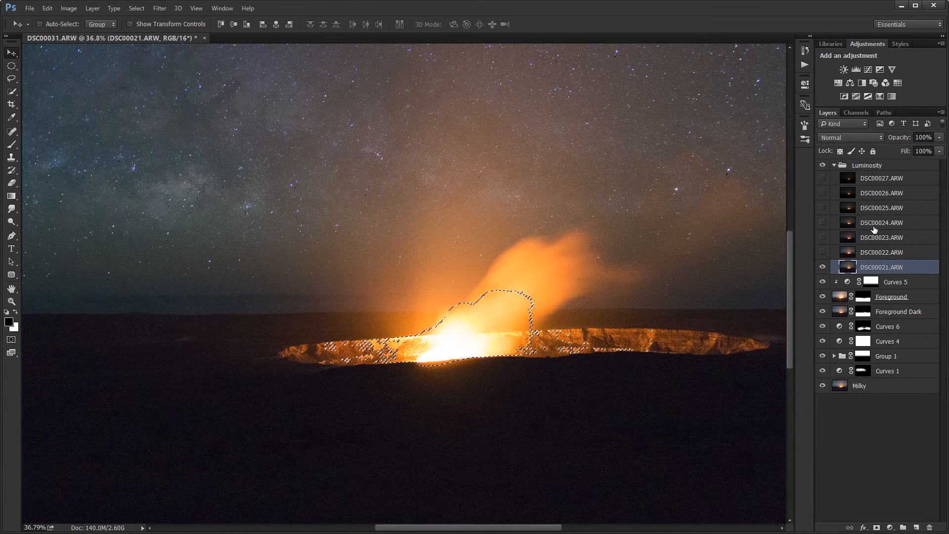
key("ctrl+d")
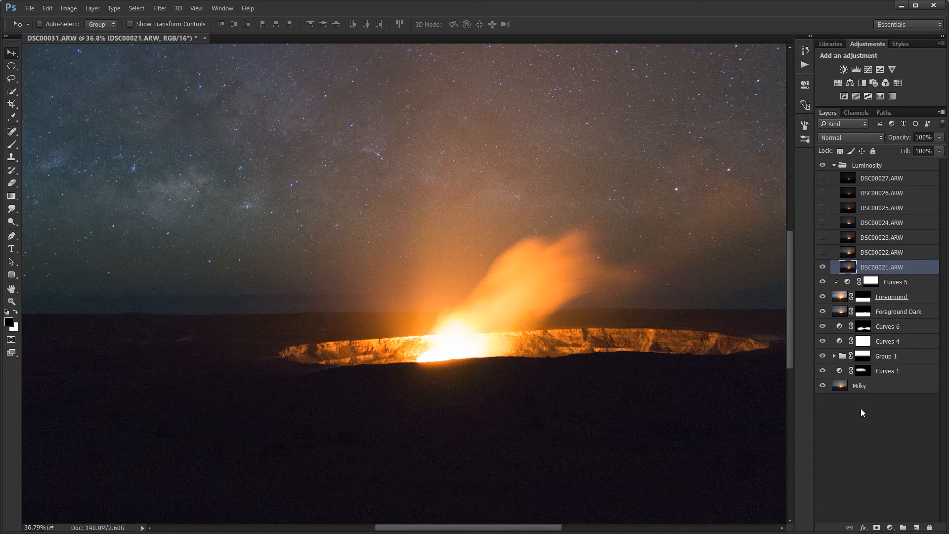
left_click(878, 528, "alt")
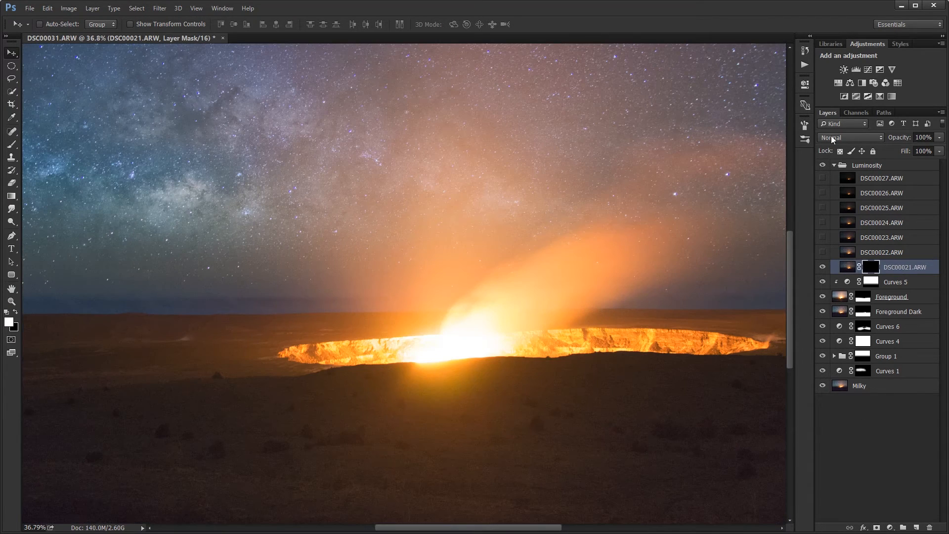
Step: Compare the Brights 2 and Brights 3 channels and choose Brights 3 as the selection for masking DSC00021.ARW
left_click(850, 112)
left_click(860, 237)
left_click(859, 226)
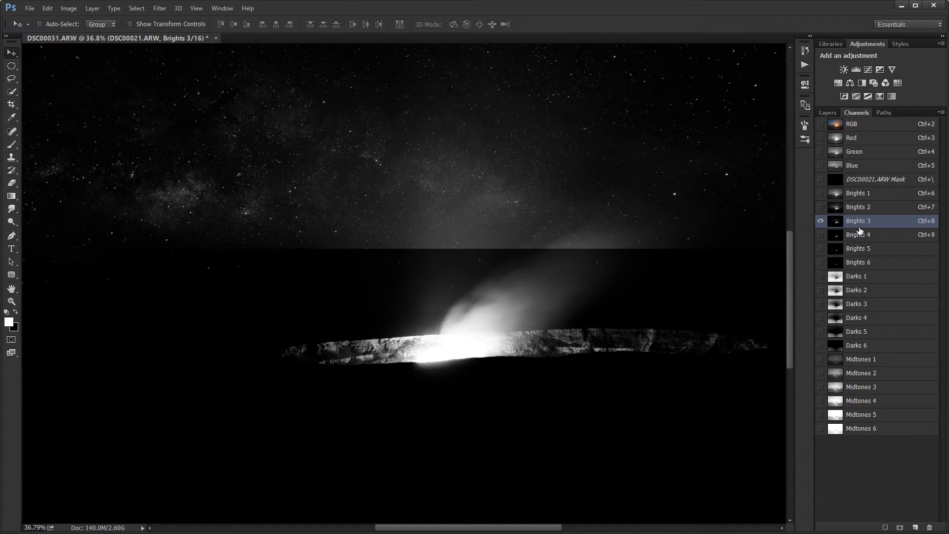
left_click(859, 209)
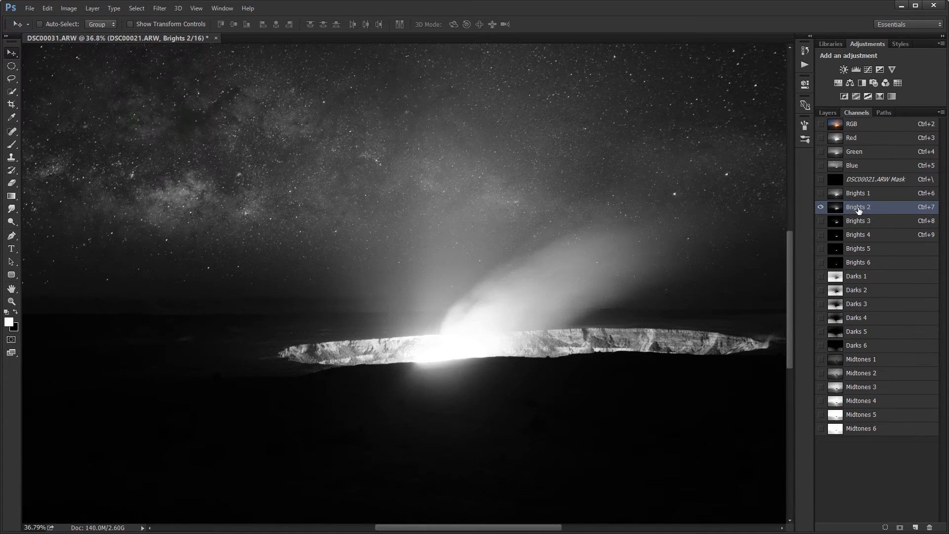
left_click(861, 221)
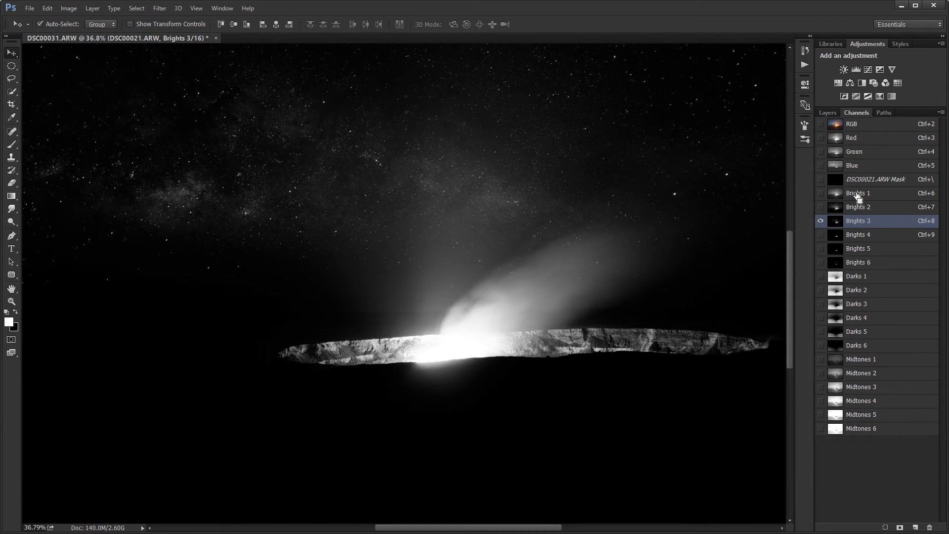
left_click(832, 113)
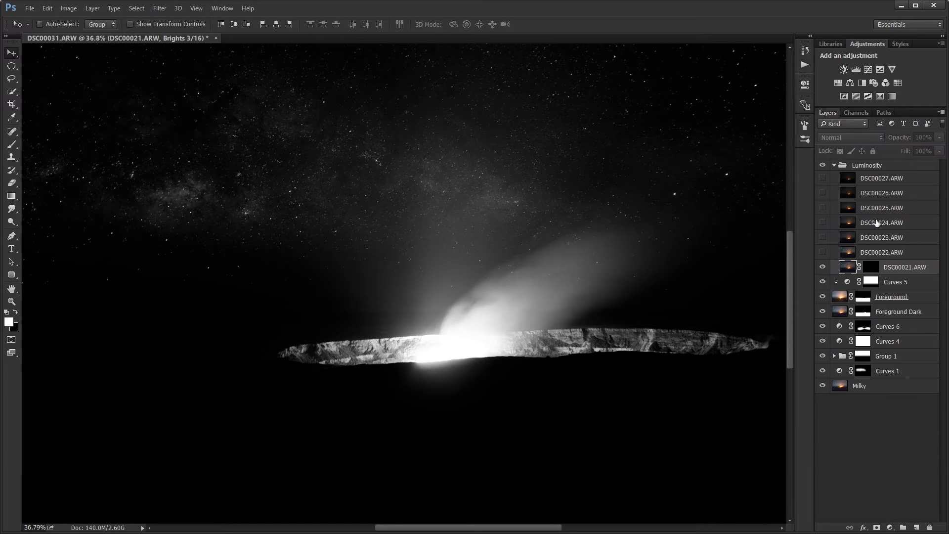
Step: Paint white across the crater and lower smoke on the DSC00021.ARW layer mask with a size 500 brush
left_click(874, 269)
key("b")
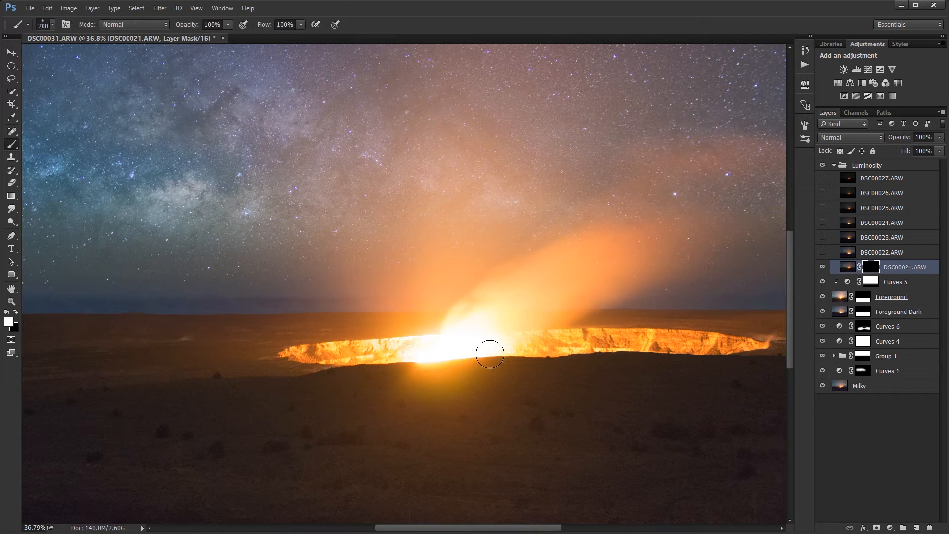
key("bracketright")
key("bracketright")
key("bracketright")
key("bracketright")
key("bracketright")
key("bracketright")
key("bracketright")
key("bracketright")
mouse_move(476, 356)
left_mouse_down()
mouse_move(460, 341)
mouse_move(392, 342)
mouse_move(403, 344)
mouse_move(310, 359)
mouse_move(504, 318)
mouse_move(482, 342)
mouse_move(541, 313)
mouse_move(426, 341)
mouse_move(559, 343)
mouse_move(632, 358)
mouse_move(748, 350)
left_mouse_up()
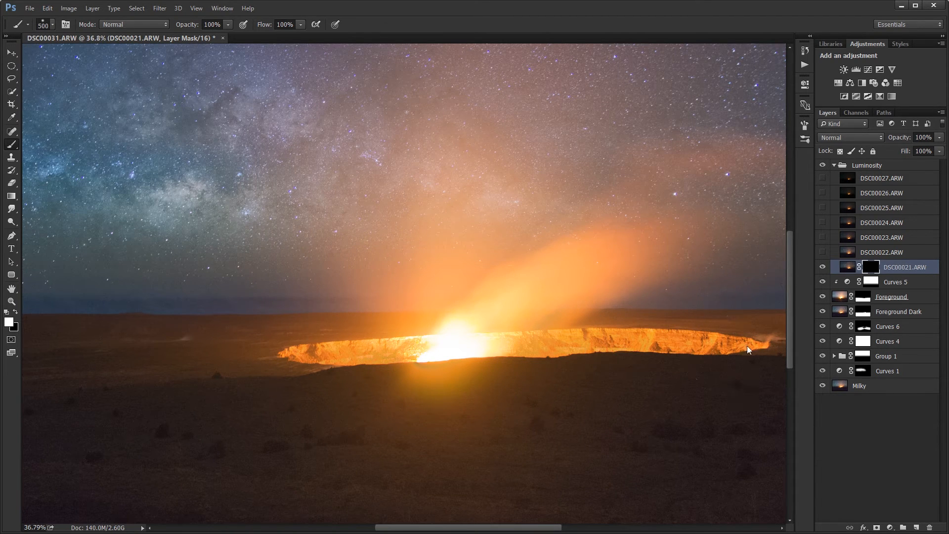
Step: Compare the crater glow with the masked DSC00021.ARW exposure hidden and shown, leaving the layer visible
left_click(821, 267)
left_click(821, 268)
key("v")
left_click(822, 268)
left_click(821, 268)
left_click(822, 269)
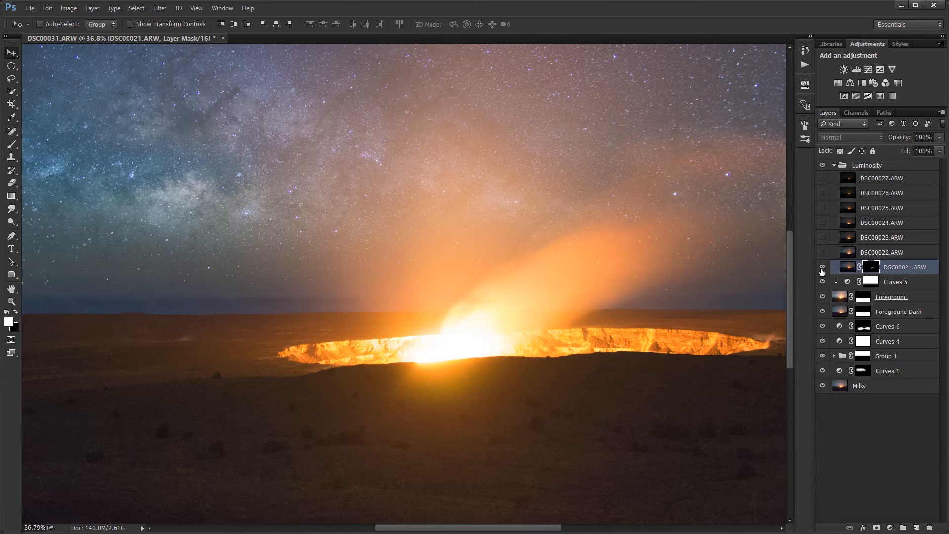
left_click(821, 268)
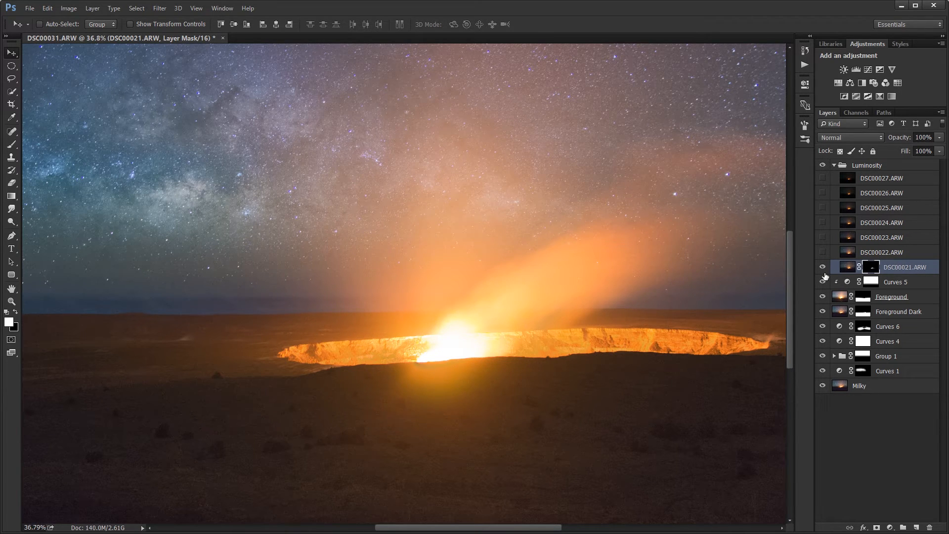
Step: Try 50% and 40% opacity on DSC00021.ARW, comparing the crater with the layer hidden and shown
key("5")
left_click(822, 267)
left_click(823, 269)
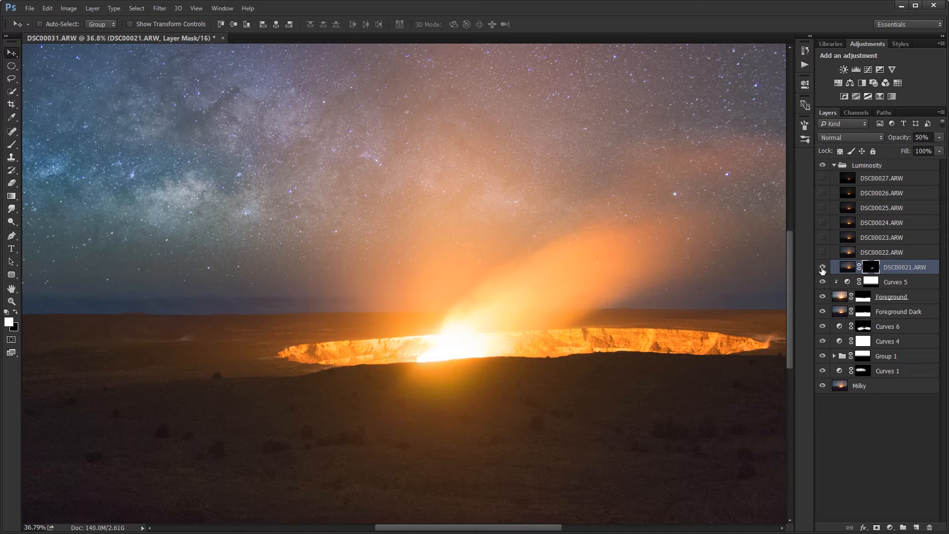
left_click(822, 268)
left_click(823, 268)
left_click(823, 268)
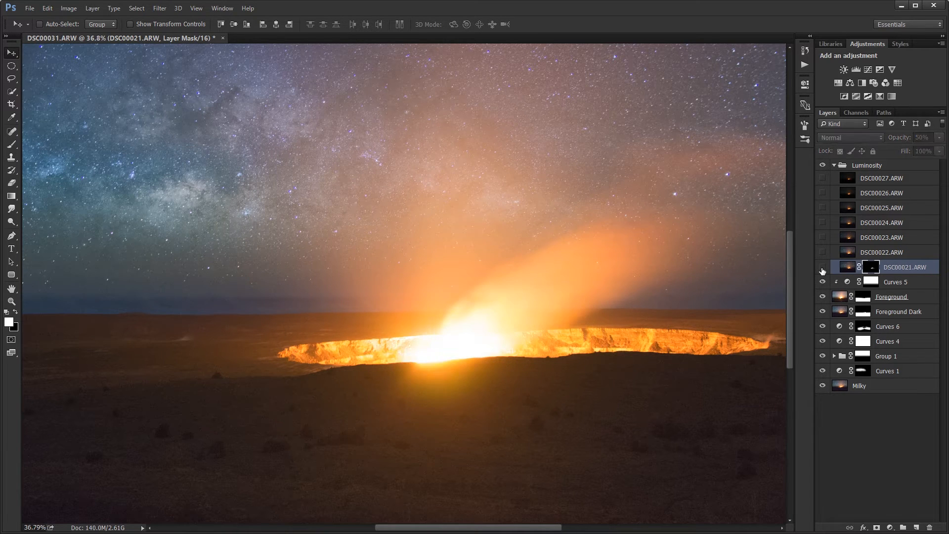
left_click(823, 268)
left_click(822, 268)
left_click(823, 268)
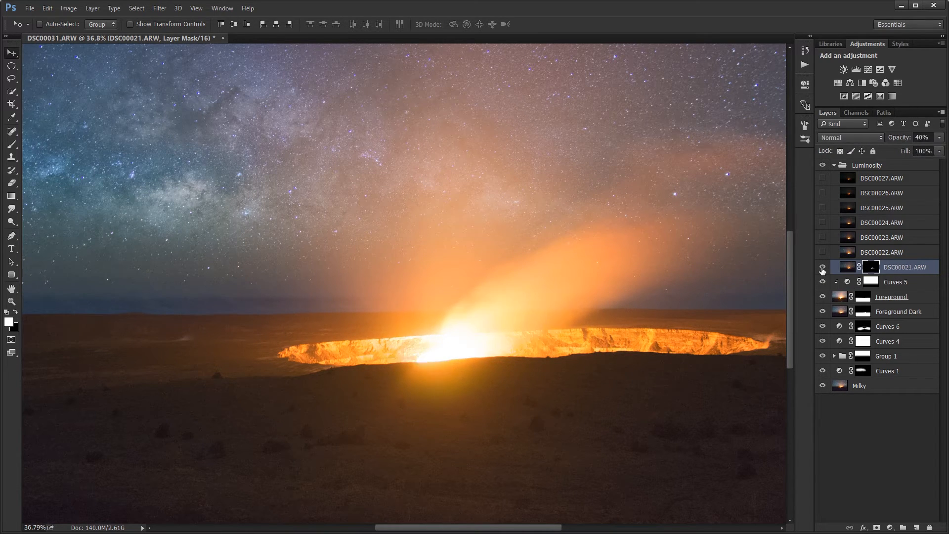
Step: Set the opacity of DSC00021.ARW to 30% and compare the crater with the layer hidden and shown
left_click(822, 268)
left_click(823, 268)
left_click(823, 268)
left_click(823, 268)
left_click(823, 268)
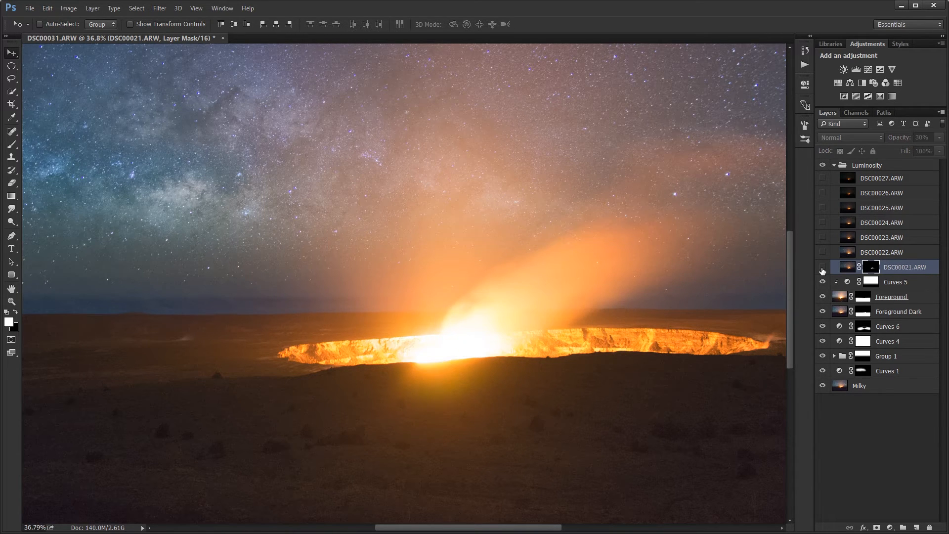
left_click(823, 268)
left_click(823, 268)
left_click(823, 267)
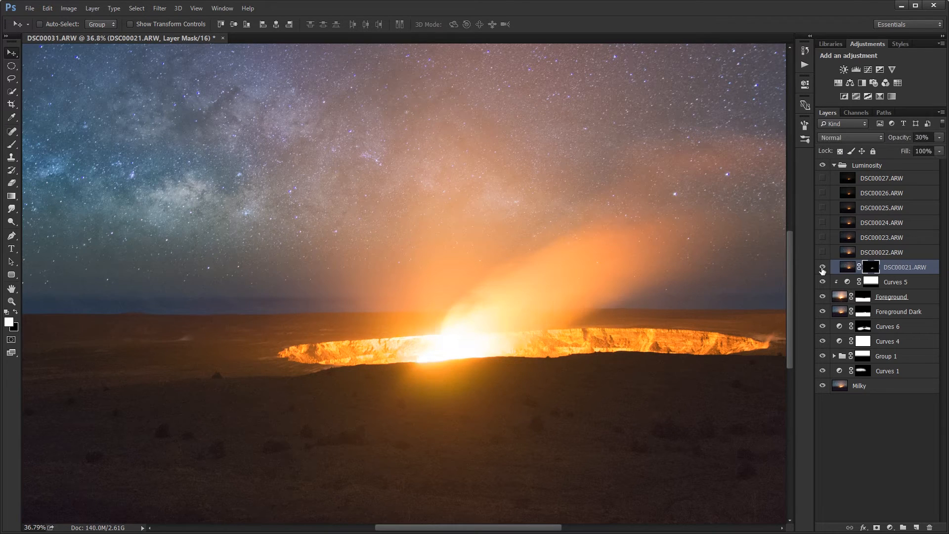
left_click(823, 268)
left_click(823, 268)
Step: Show the DSC00022.ARW exposure, preview the Brights 4 channel, and give the layer a black mask
left_click(867, 257)
left_click(823, 253)
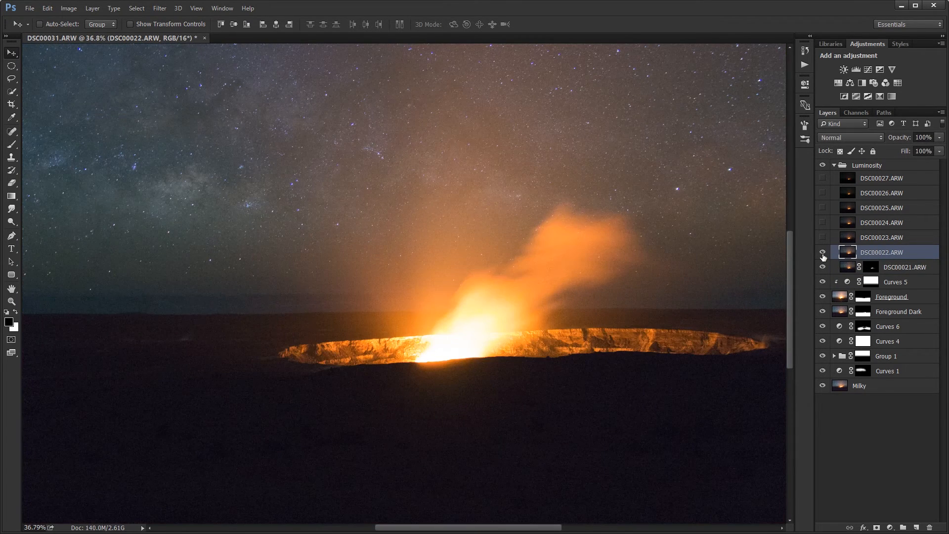
left_click(857, 112)
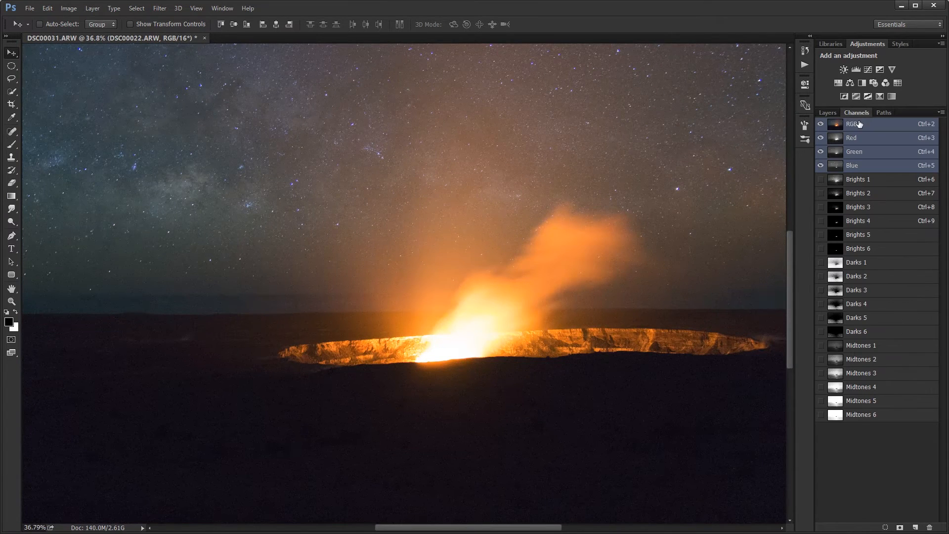
left_click(871, 221)
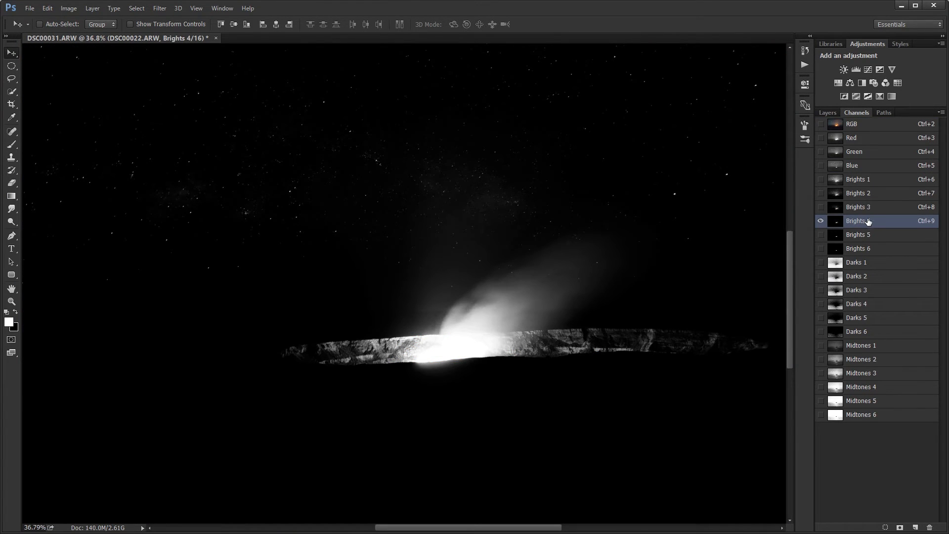
left_click(835, 221, "ctrl")
left_click(828, 112)
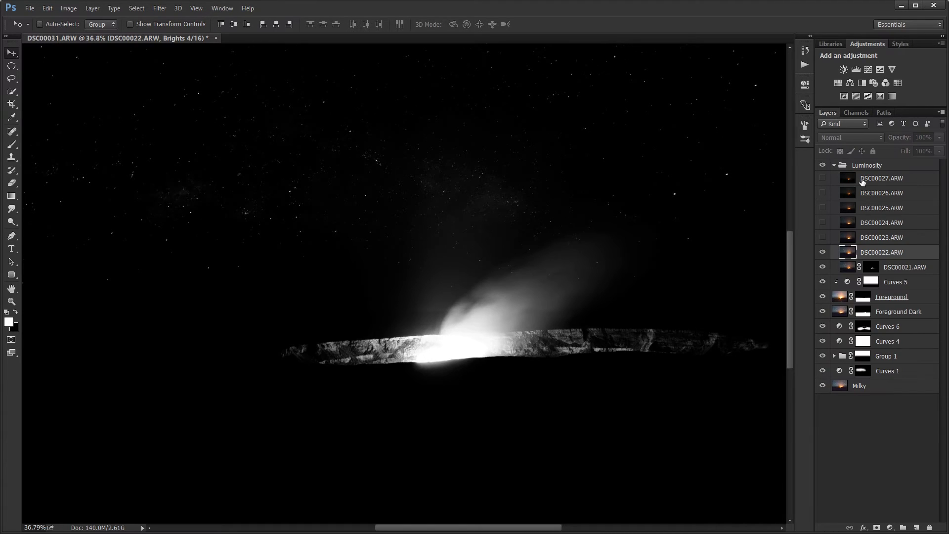
left_click(863, 252)
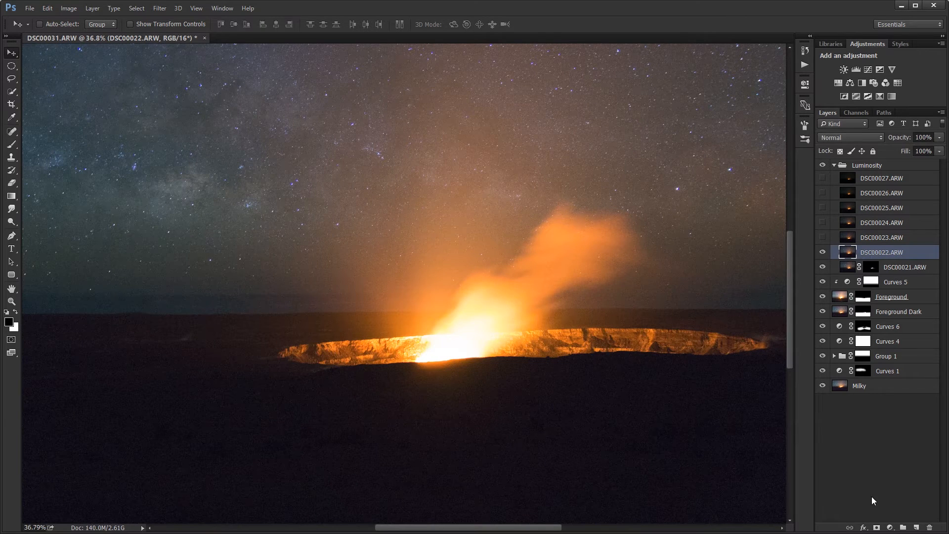
left_click(877, 527, "alt")
Step: Load Brights 4 as a selection and paint white through it over the crater glow on the DSC00022.ARW mask
left_click(858, 111)
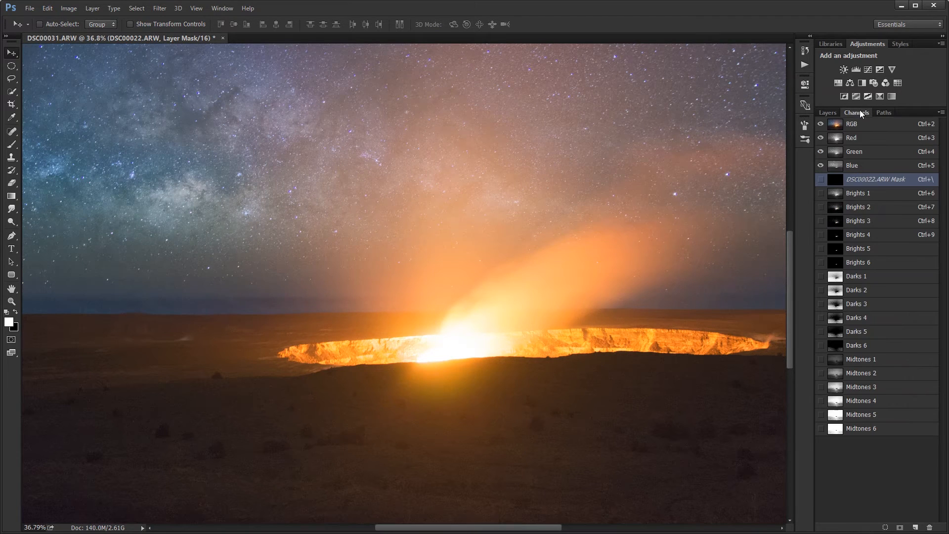
left_click(864, 235)
left_click(835, 240, "ctrl")
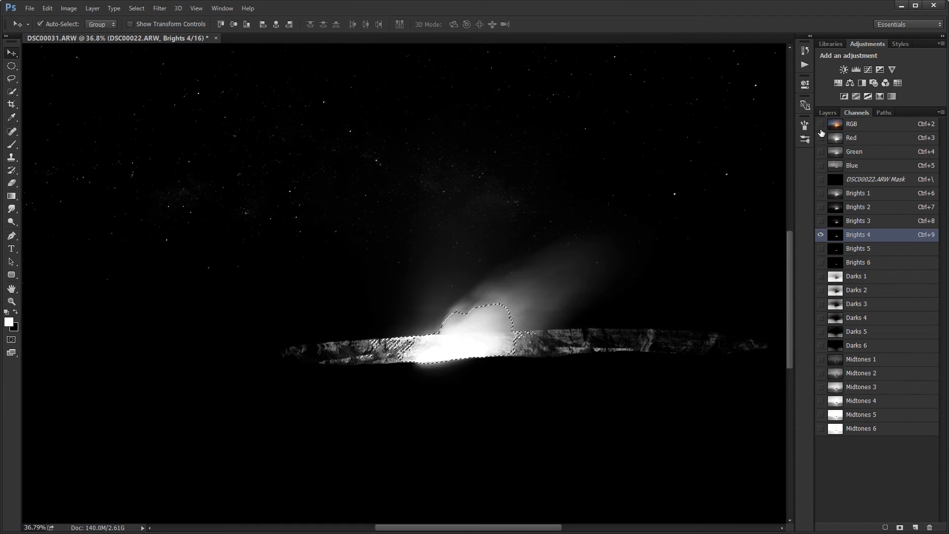
key("F7")
left_click(868, 253)
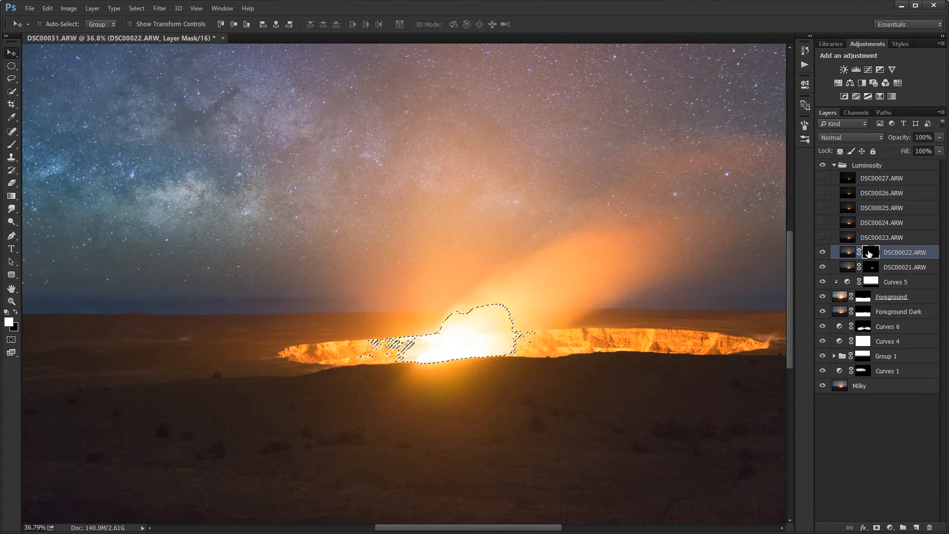
key("ctrl+d")
key("b")
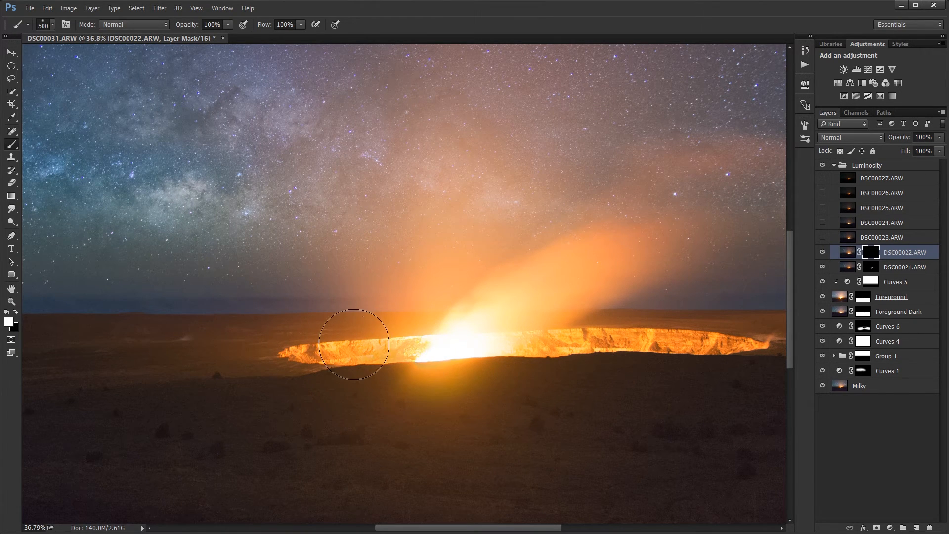
mouse_move(435, 341)
left_mouse_down()
mouse_move(515, 331)
mouse_move(507, 339)
mouse_move(676, 351)
left_mouse_up()
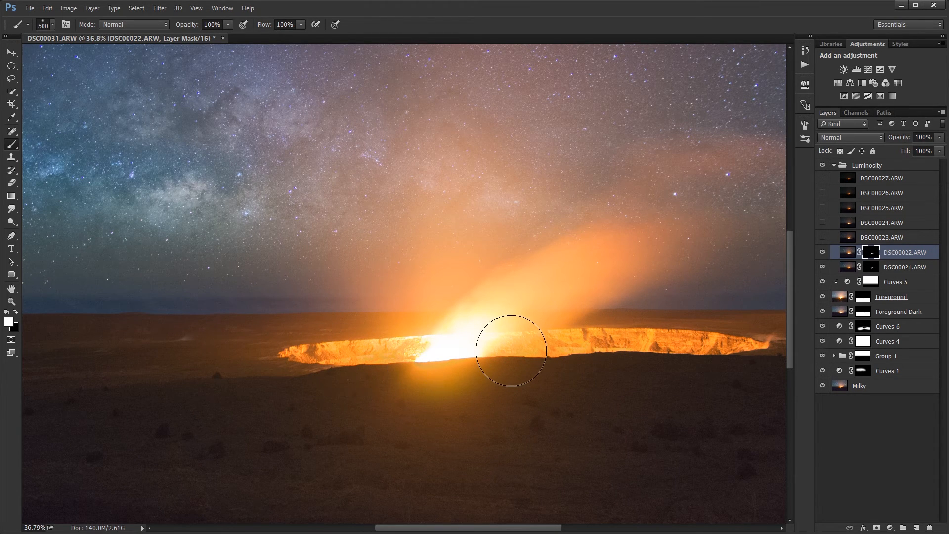
Step: Try 50% opacity on DSC00022.ARW, comparing the glow with the layer hidden and shown
key("v")
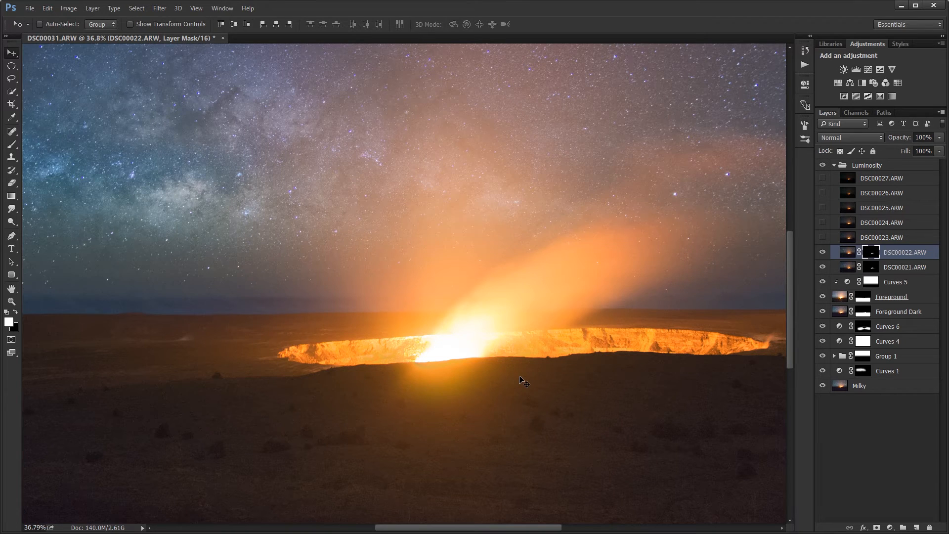
key("6")
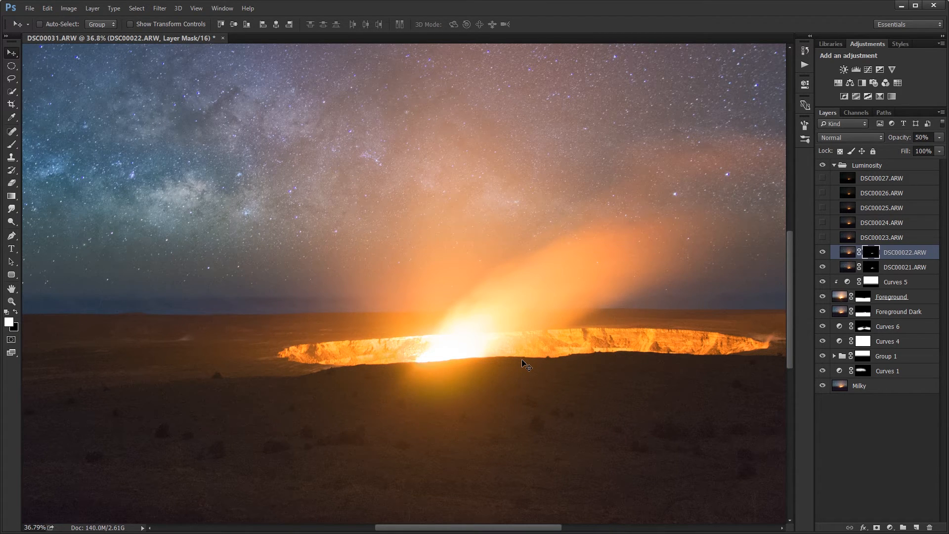
left_click(823, 255)
left_click(823, 255)
Step: Set the opacity of DSC00022.ARW to 20% and compare the glow with the layer hidden and shown
key("2")
left_click(823, 256)
left_click(823, 255)
left_click(823, 255)
left_click(823, 255)
left_click(823, 254)
left_click(823, 253)
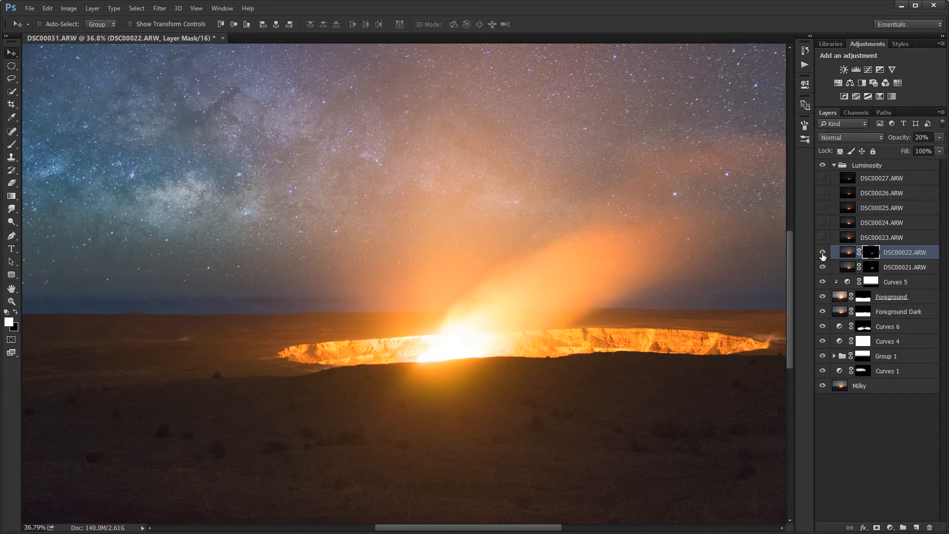
left_click(823, 253)
left_click(823, 253)
left_click(822, 254)
left_click(823, 255)
Step: Show the DSC00023.ARW exposure and give it a black layer mask
left_click(854, 238)
left_click(823, 237)
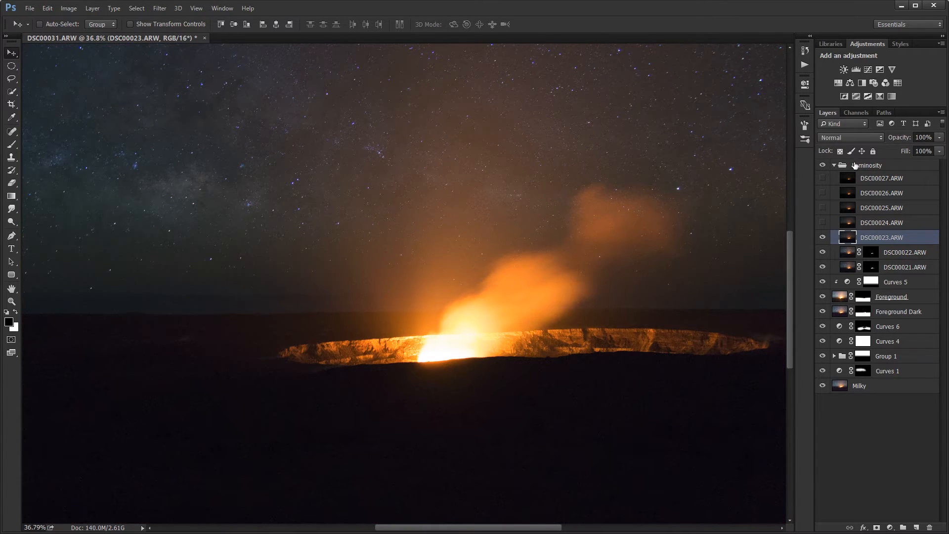
left_click(876, 527, "alt")
key("ctrl+z")
left_click(877, 527, "alt")
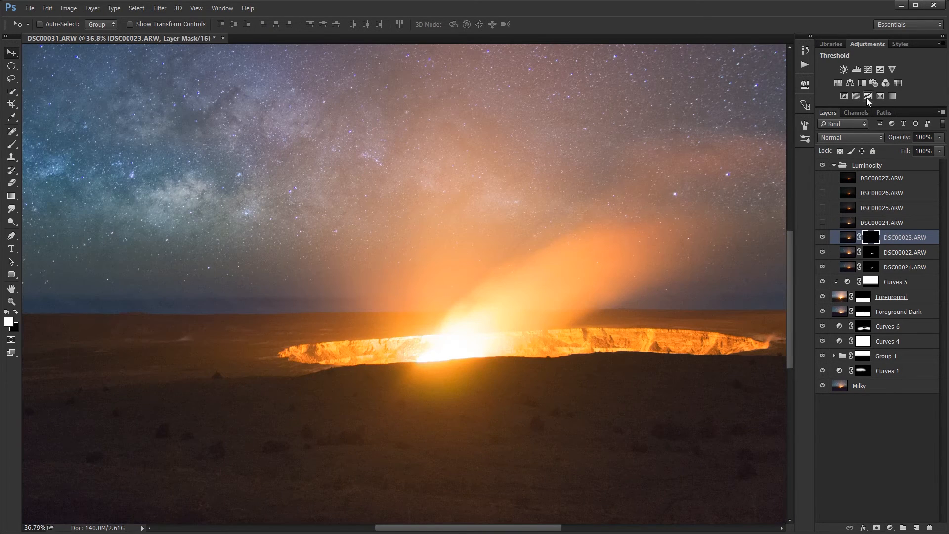
Step: Load Brights 5 as a selection, hide its edges, and paint white over the crater glow on the DSC00023.ARW mask
left_click(856, 112)
left_click(853, 248)
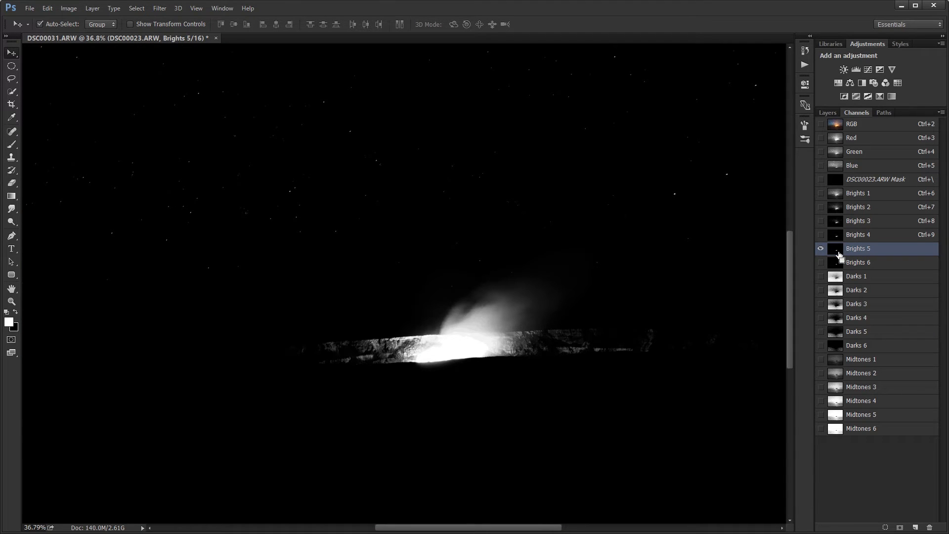
left_click(839, 256, "ctrl")
left_click(828, 113)
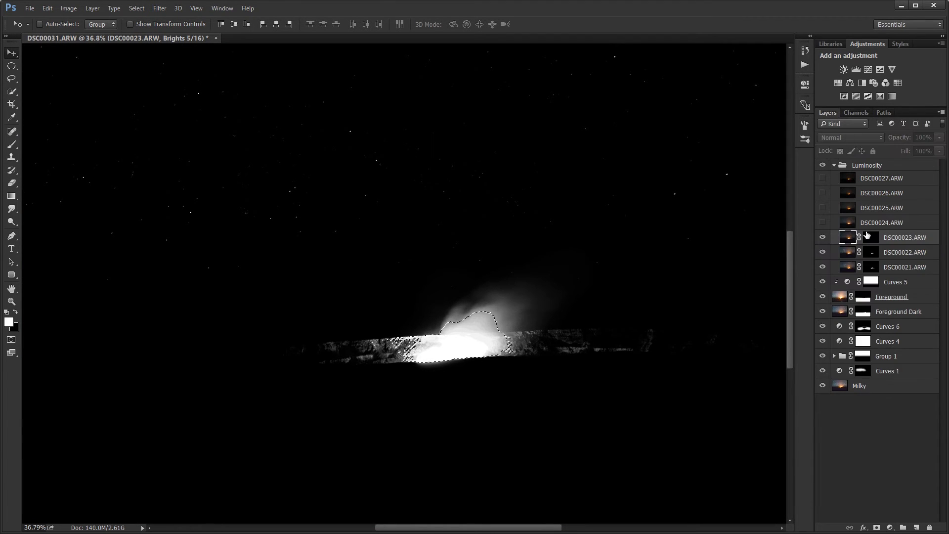
left_click(868, 237)
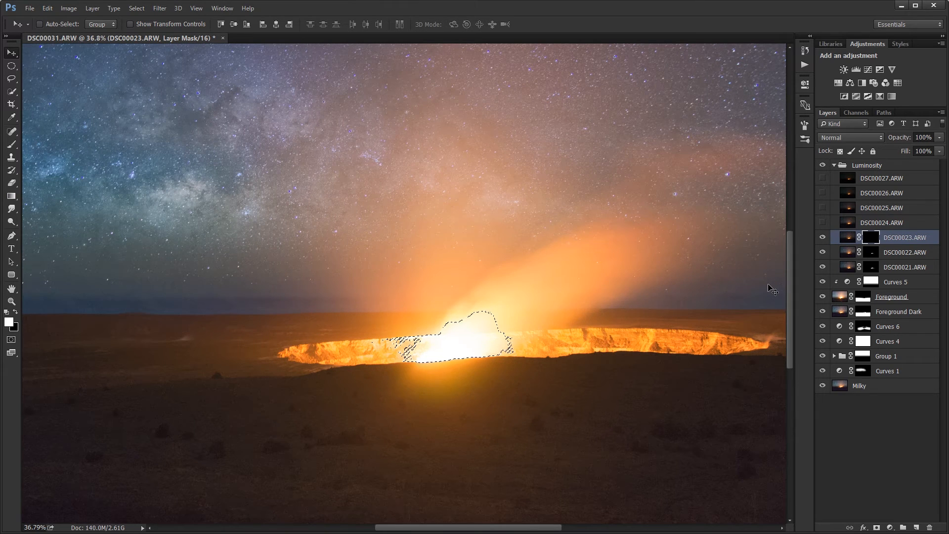
key("ctrl+h")
key("b")
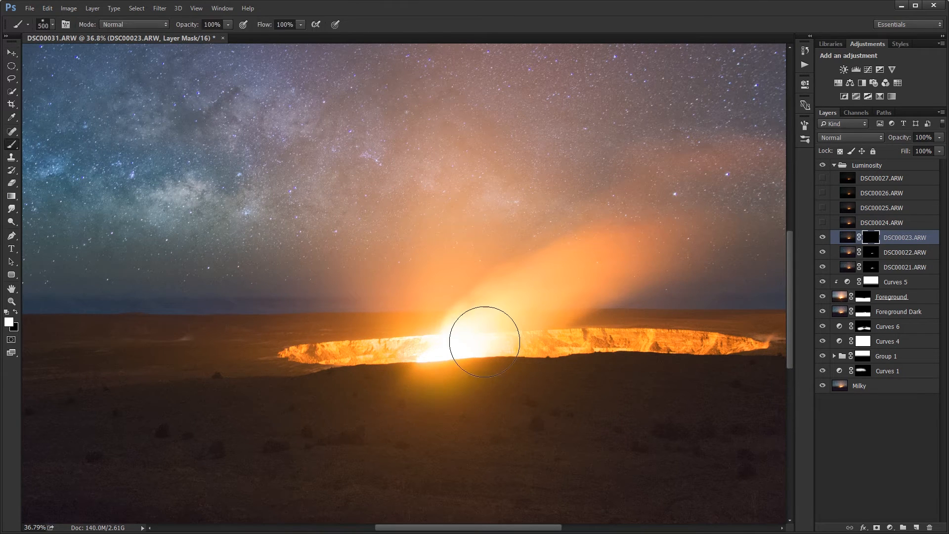
mouse_move(483, 333)
left_mouse_down()
mouse_move(345, 356)
mouse_move(554, 346)
mouse_move(631, 356)
mouse_move(481, 340)
mouse_move(417, 343)
left_mouse_up()
Step: Set the opacity of DSC00023.ARW to 30% and compare the crater with the layer hidden and shown
left_click(846, 238)
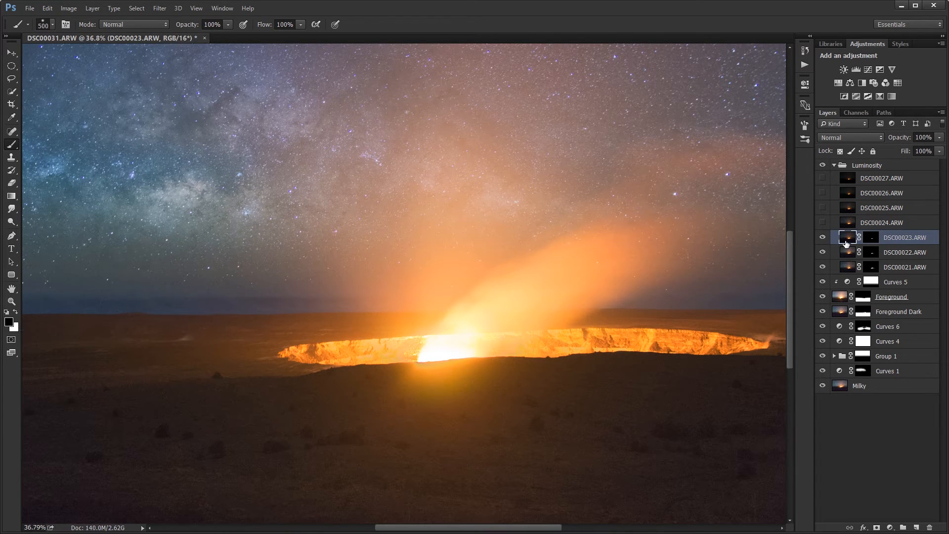
key("v")
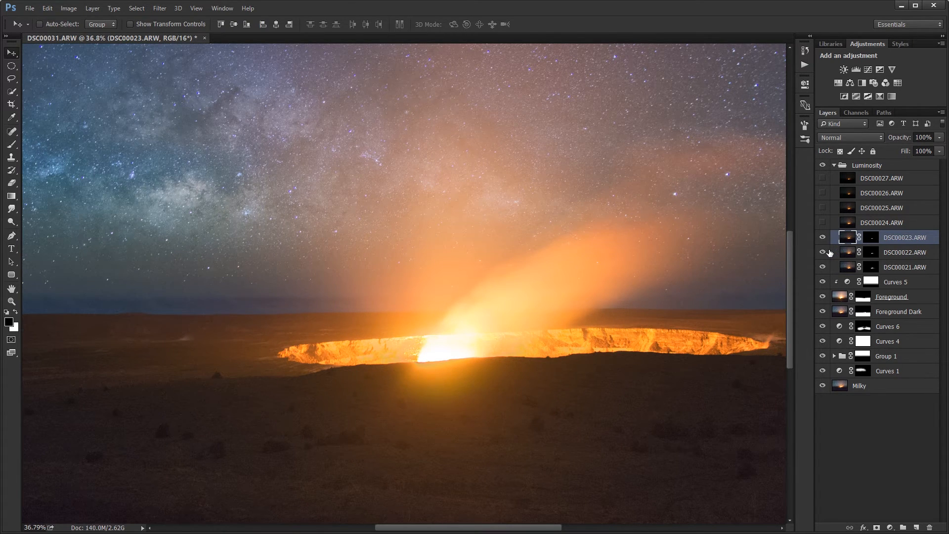
key("3")
left_click(823, 241)
left_click(823, 240)
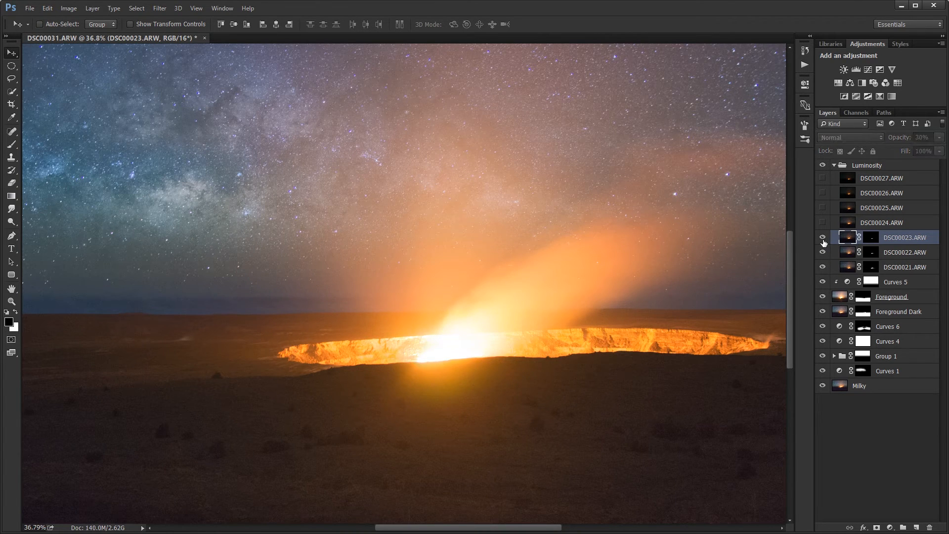
Step: Compare the crater glow with the DSC00023.ARW layer hidden and shown
left_click(823, 240)
left_click(823, 241)
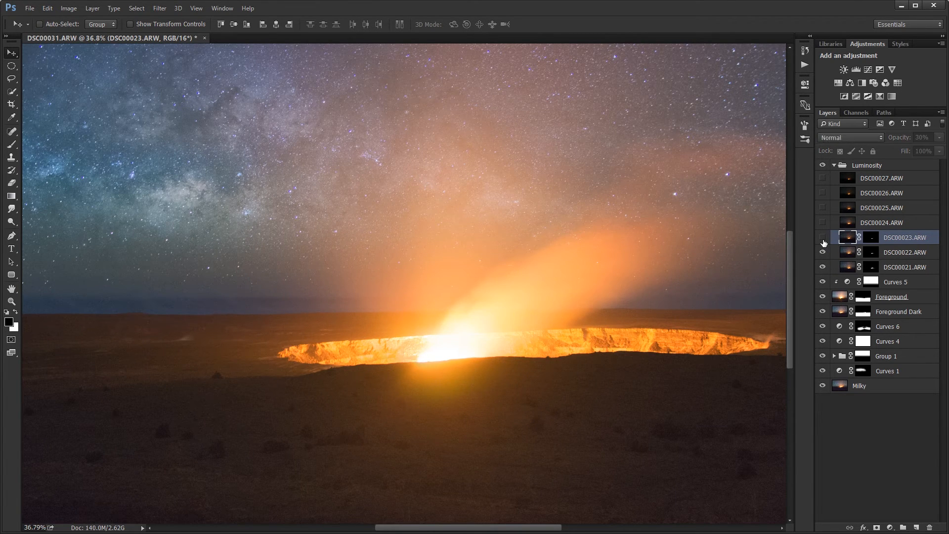
left_click(823, 240)
left_click(823, 240)
left_click(823, 240)
left_click(823, 241)
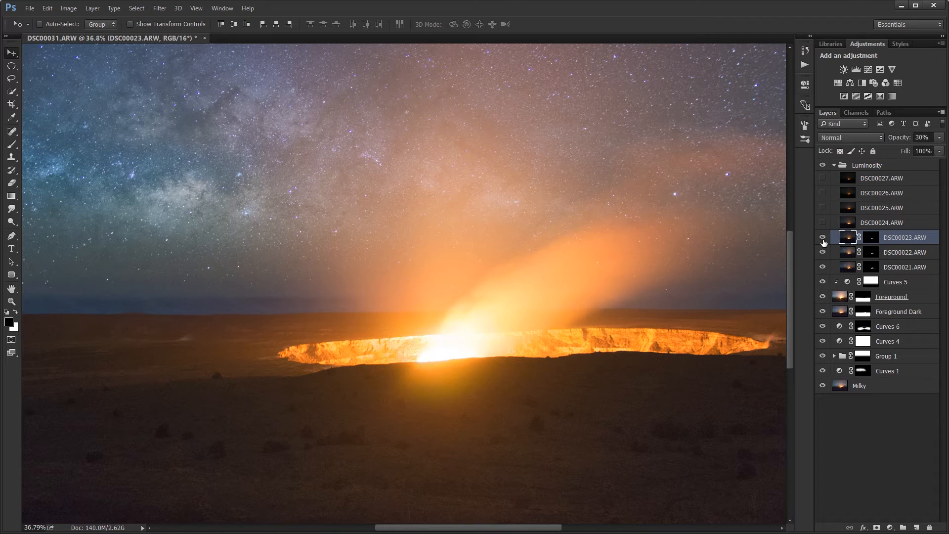
left_click(824, 241)
left_click(824, 240)
left_click(824, 240)
left_click(823, 240)
left_click(824, 240)
left_click(823, 241)
left_click(823, 241)
left_click(823, 241)
left_click(823, 240)
left_click(823, 240)
Step: Set the opacity of DSC00023.ARW to 20% and compare the glow with its layer mask disabled and enabled
left_click(870, 237, "shift")
left_click(870, 238, "shift")
left_click(870, 238, "shift")
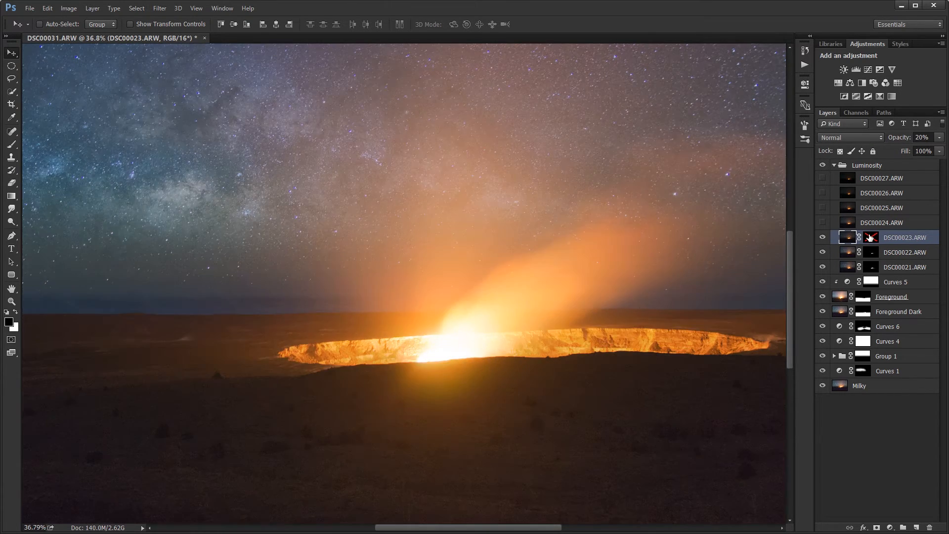
left_click(870, 237, "shift")
left_click(870, 238, "shift")
left_click(870, 238, "shift")
left_click(870, 238, "shift")
left_click(871, 237, "shift")
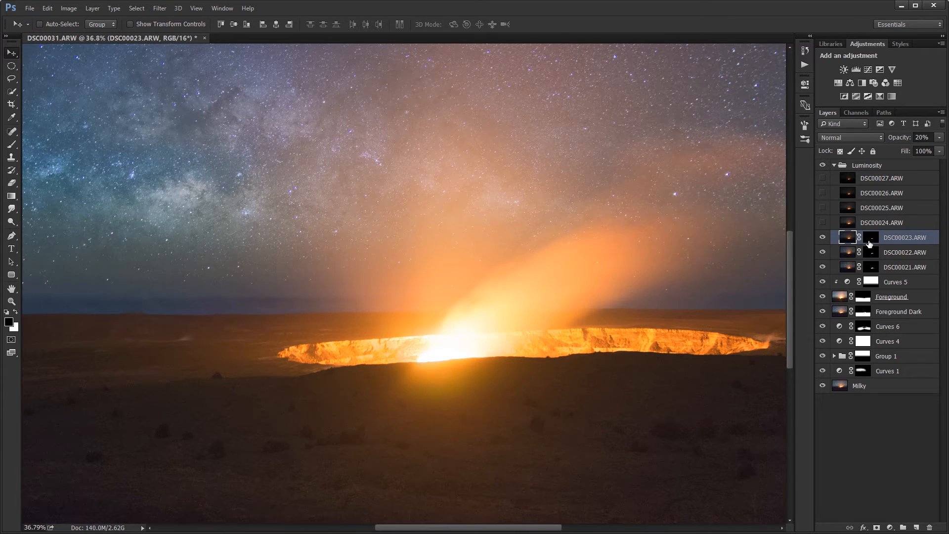
left_click(870, 238, "shift")
left_click(871, 238, "shift")
key("2")
Step: Check the opacity of DSC00022.ARW and set the opacity of DSC00021.ARW to 40%
left_click(854, 253)
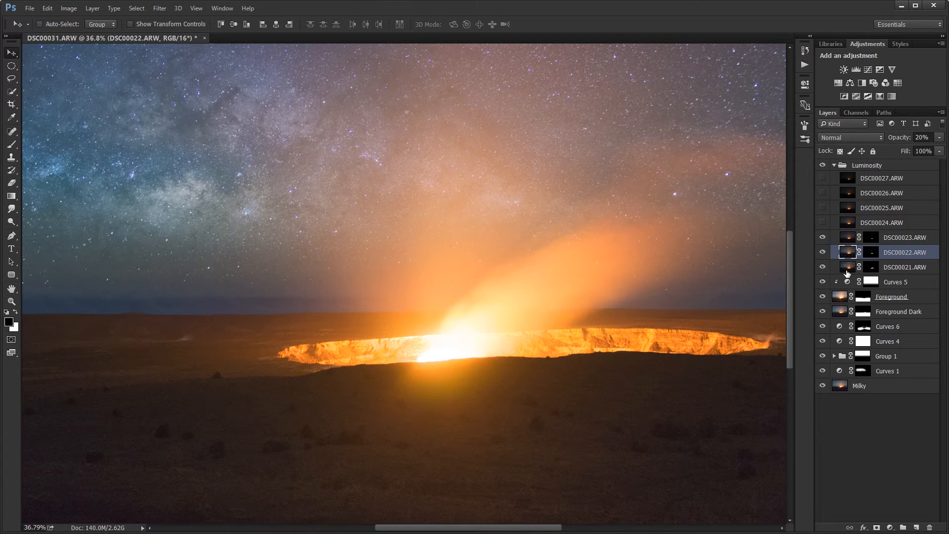
left_click(848, 273)
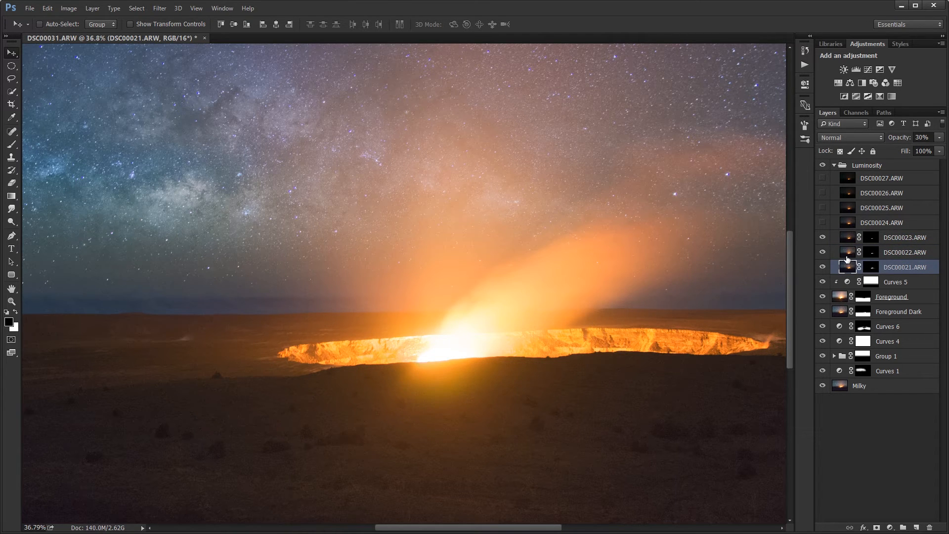
key("4")
Step: Run the Generate Luminance Masks action with the DSC00023.ARW layer selected to rebuild the luminosity channels from the current blend
left_click(846, 224)
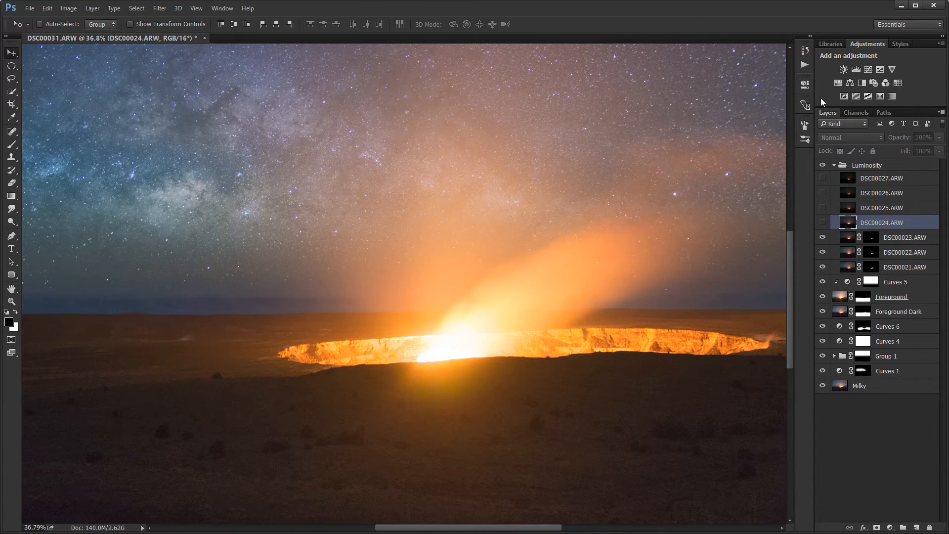
left_click(887, 239)
left_click(804, 66)
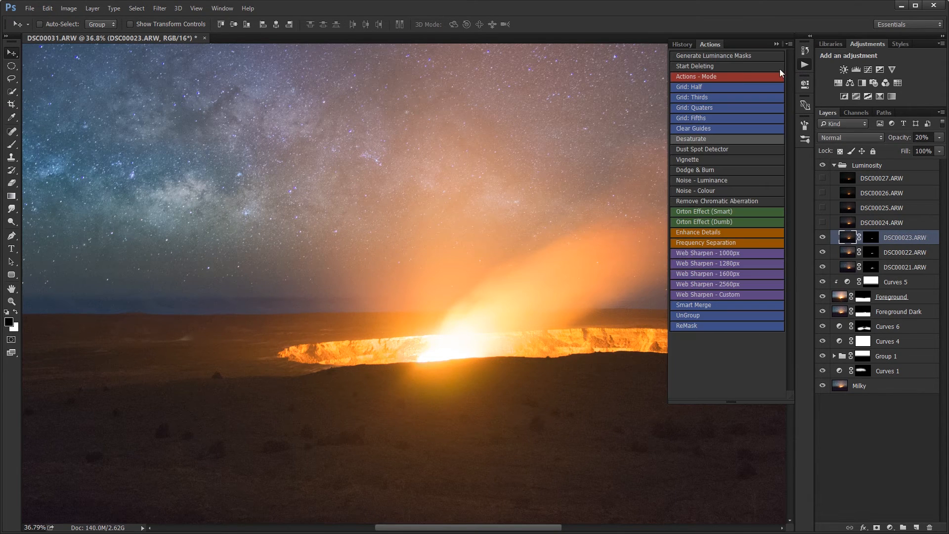
left_click(724, 54)
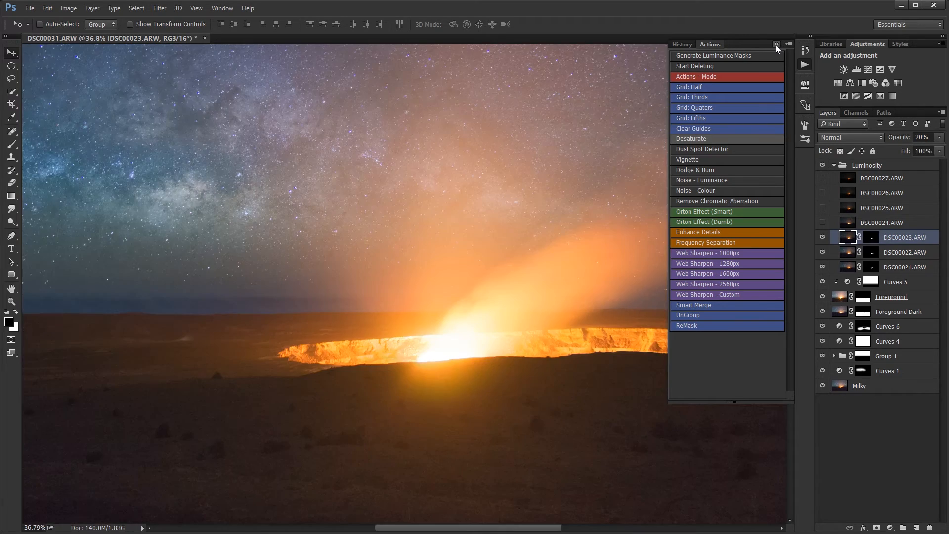
left_click(776, 45)
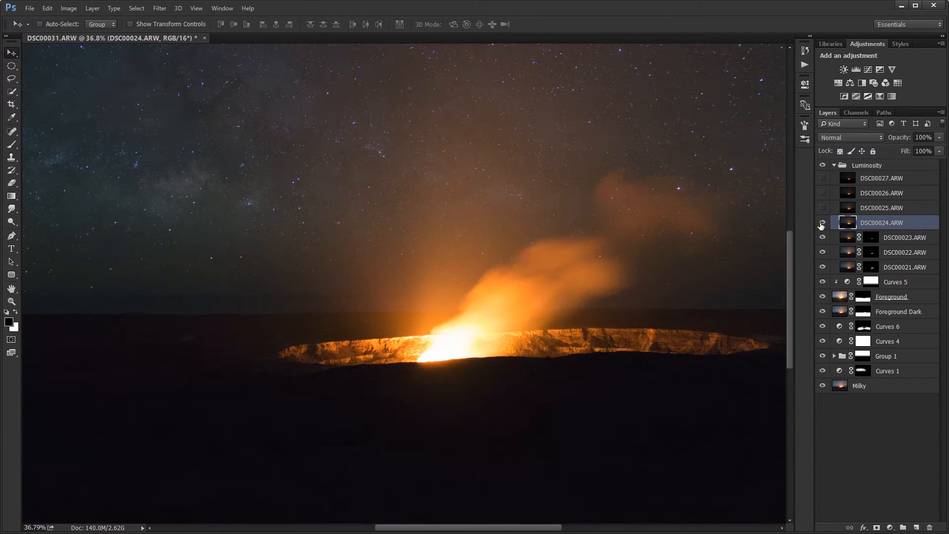
Step: Give DSC00024.ARW a black layer mask, load the Brights 4 channel as a selection and hide its edges
left_click(877, 527, "alt")
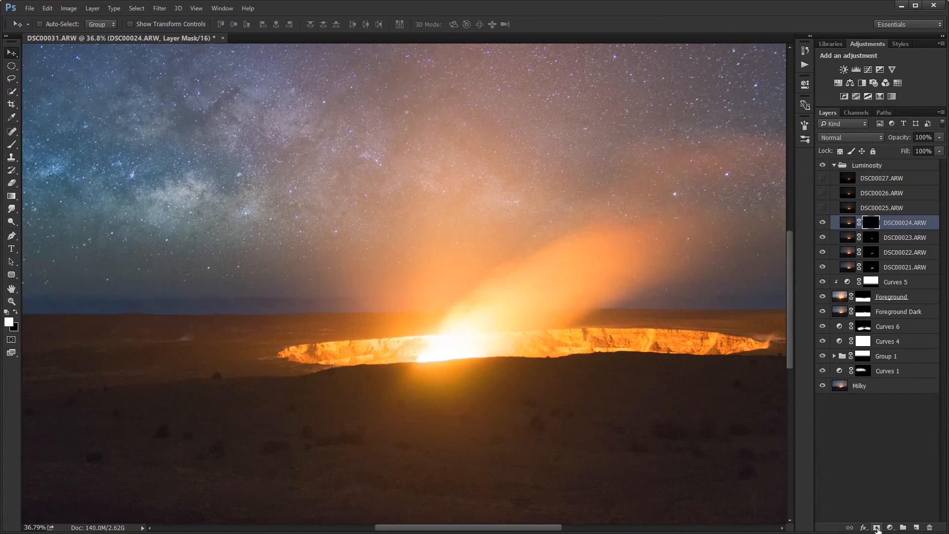
left_click(866, 113)
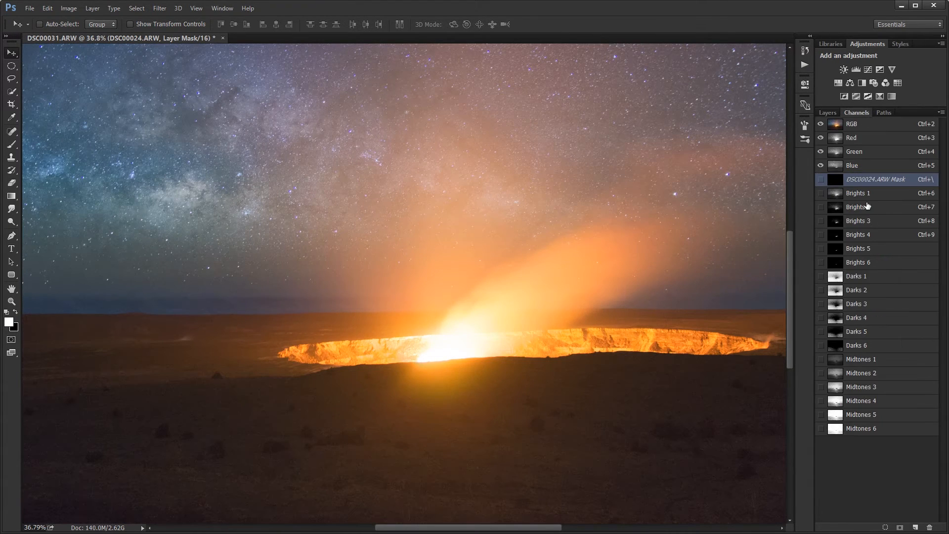
left_click(868, 207)
left_click(869, 220)
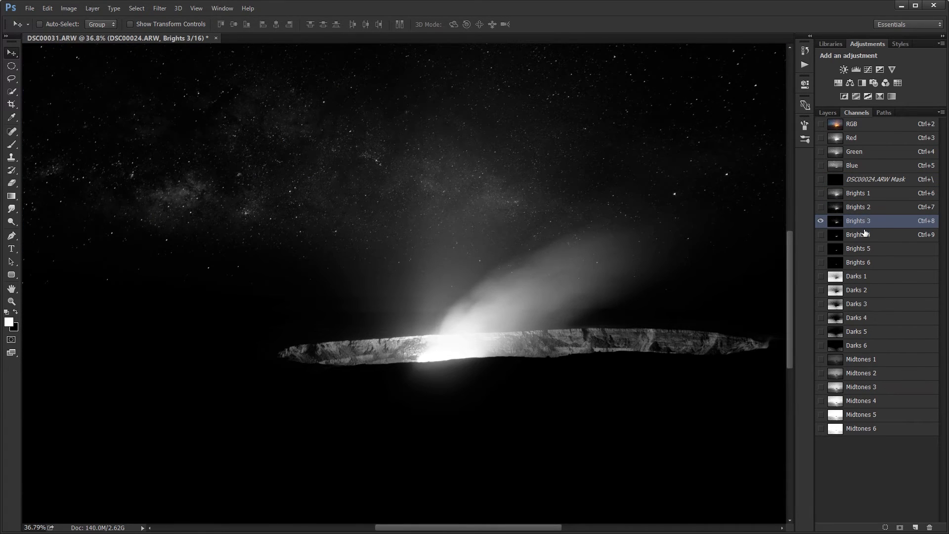
left_click(865, 235)
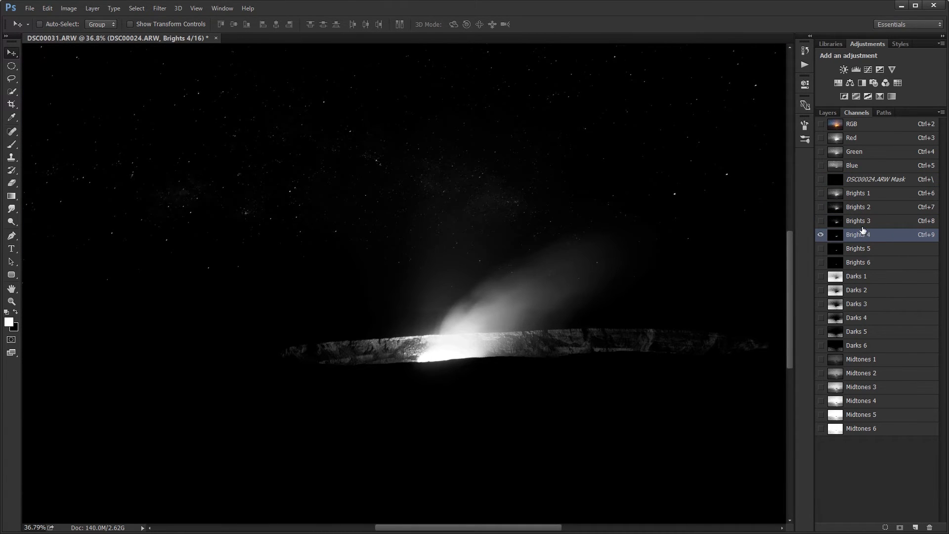
left_click(840, 241, "ctrl")
key("ctrl+h")
left_click(828, 113)
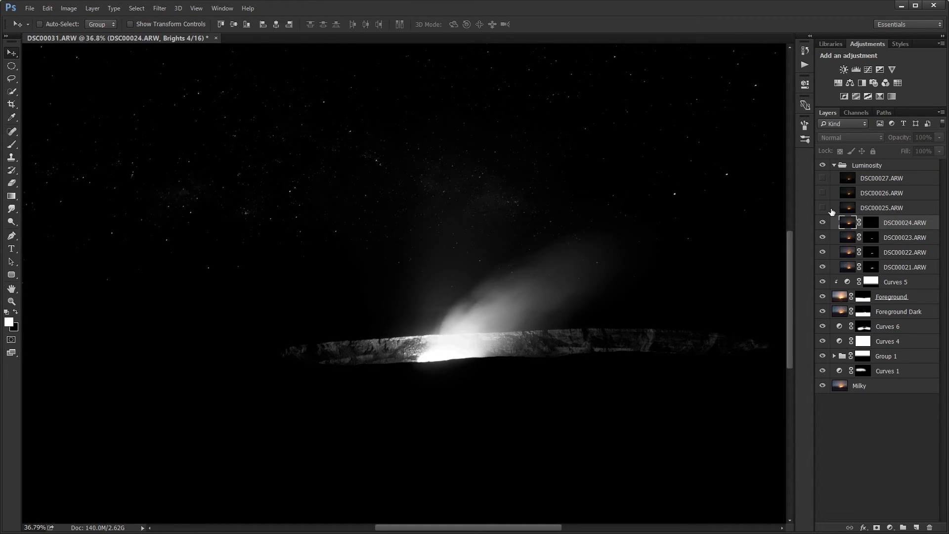
Step: Paint white over the crater glow on the DSC00024.ARW mask with a 500 px brush at 100% opacity
left_click(871, 222)
key("b")
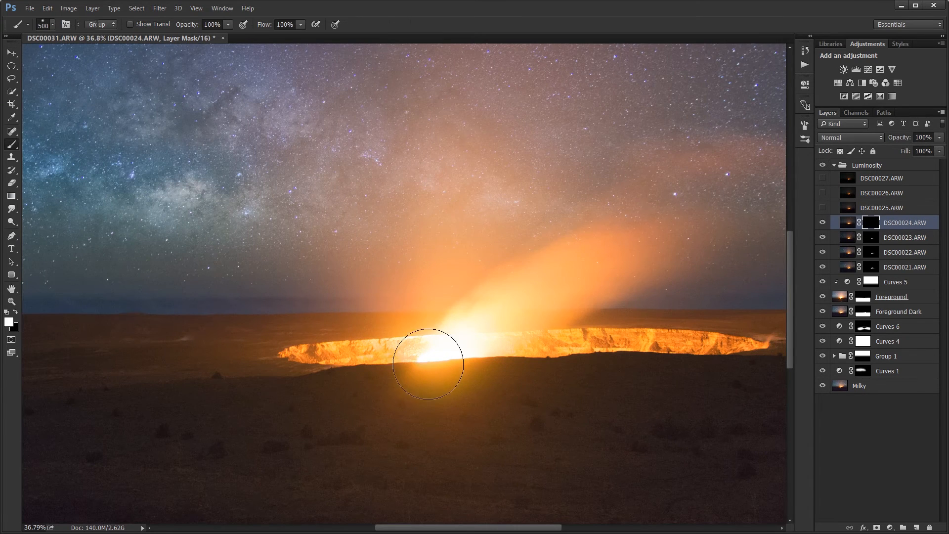
mouse_move(433, 351)
left_mouse_down()
mouse_move(485, 351)
mouse_move(360, 357)
left_mouse_up()
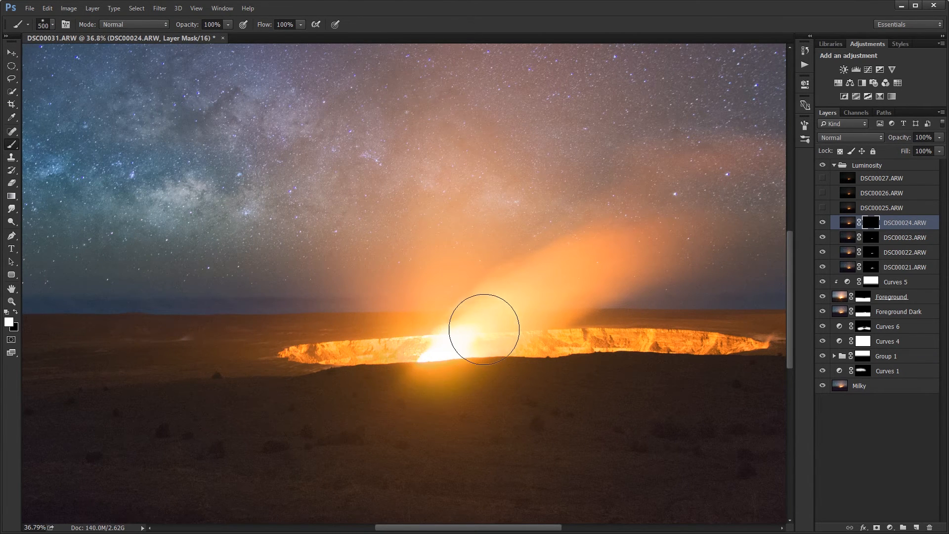
left_click_drag(449, 353, 529, 347)
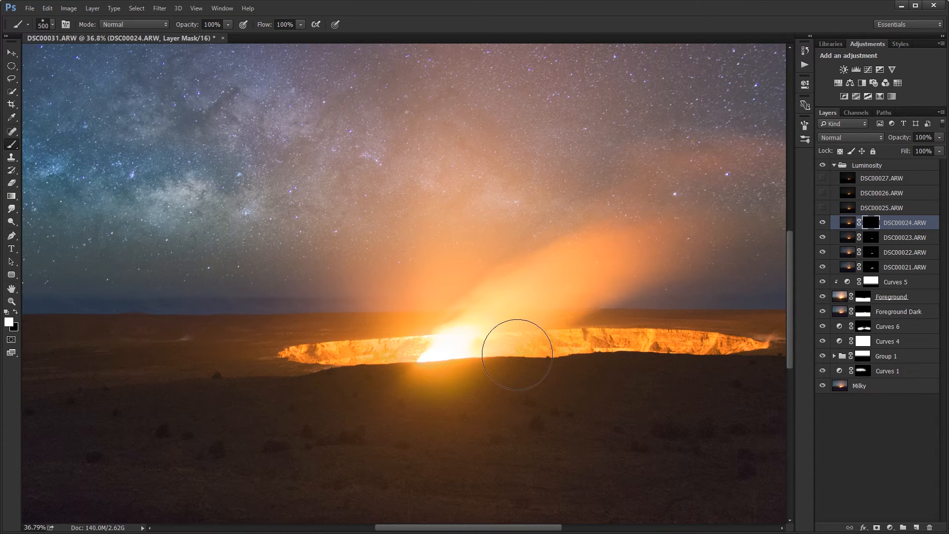
key("v")
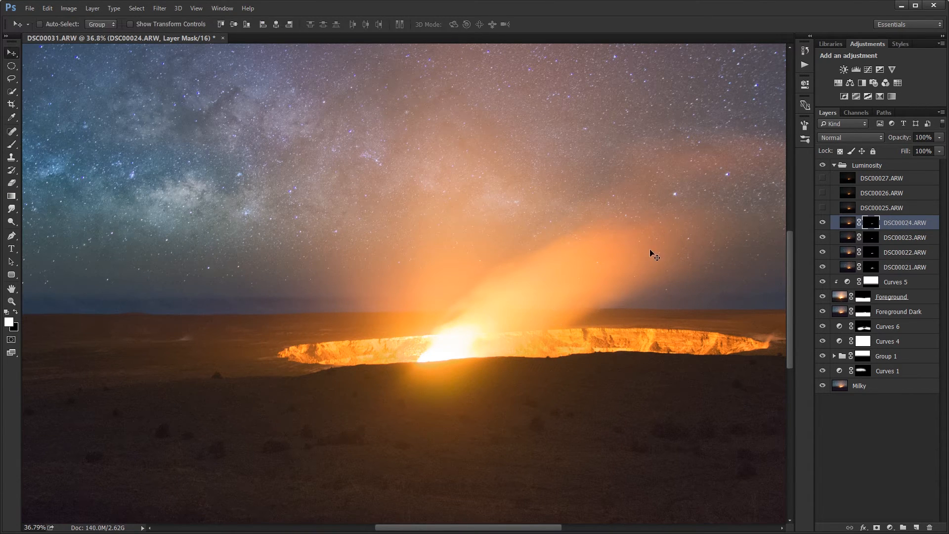
Step: Reduce the opacity of DSC00024.ARW to 20%, trying 30% first, and compare the crater with the layer hidden and shown
left_click(848, 222)
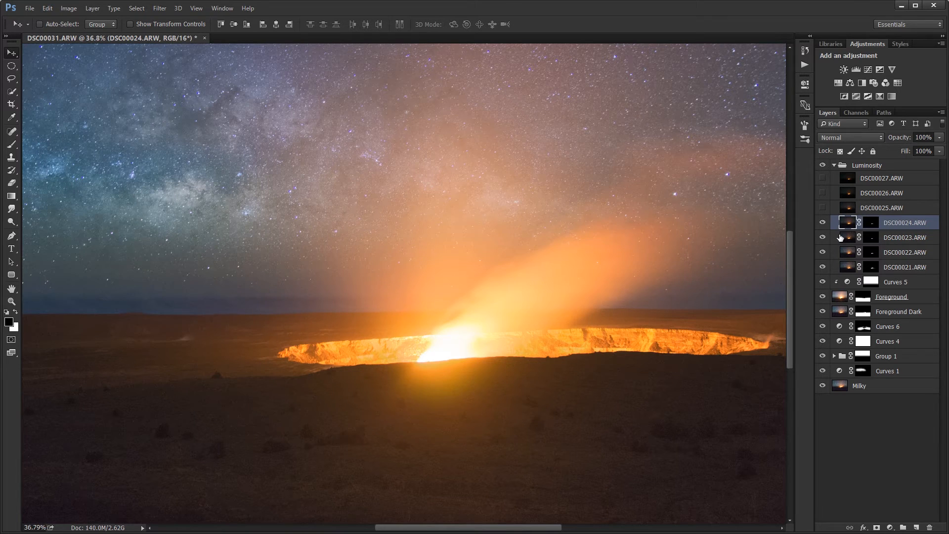
key("3")
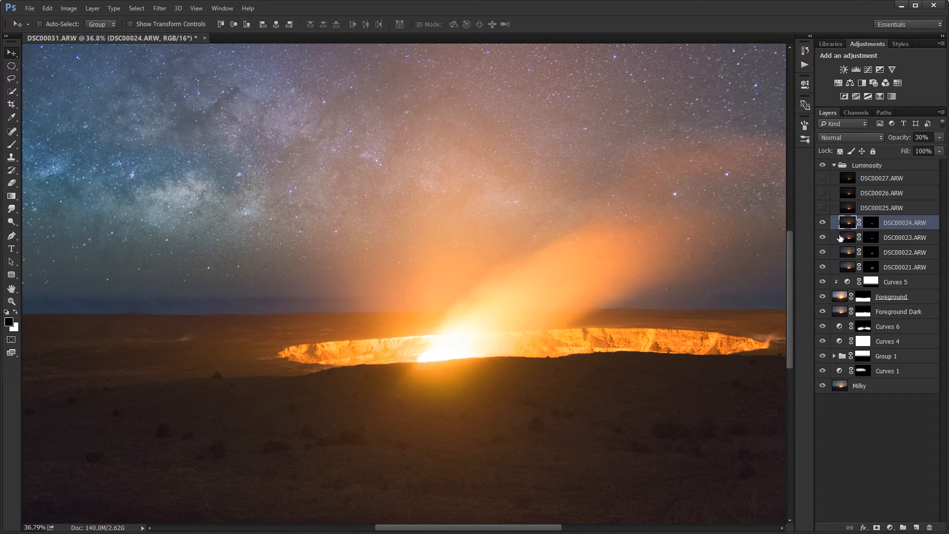
left_click(823, 223)
left_click(823, 223)
left_click(822, 222)
left_click(823, 222)
left_click(822, 222)
left_click(823, 223)
left_click(822, 224)
left_click(823, 223)
left_click(822, 224)
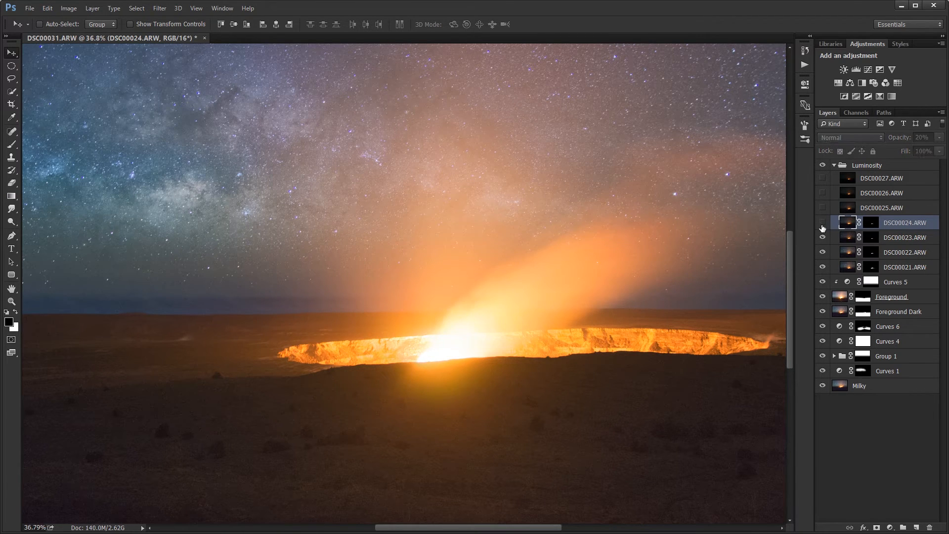
left_click(822, 224)
left_click(823, 224)
left_click(822, 223)
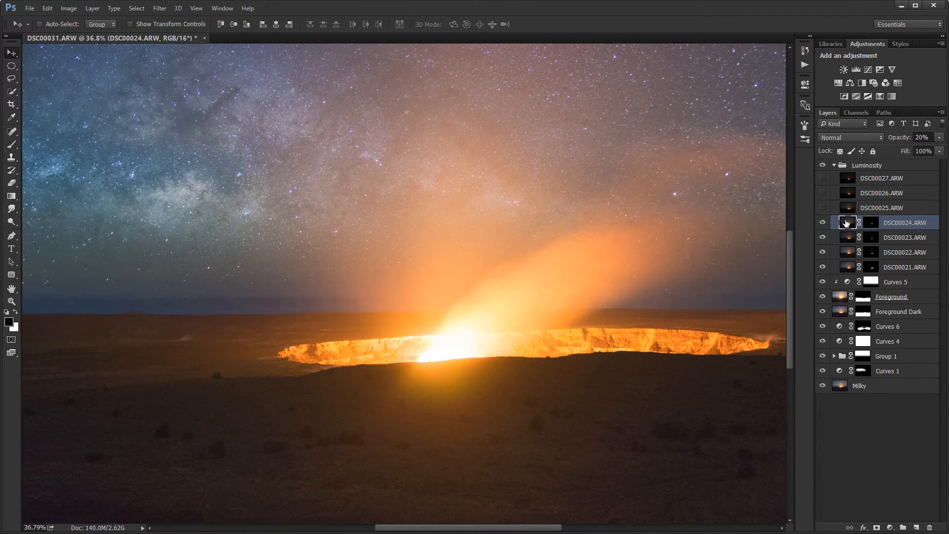
Step: Show the DSC00025.ARW exposure, give it a black layer mask and load the Brights 5 channel as a selection
left_click(869, 210)
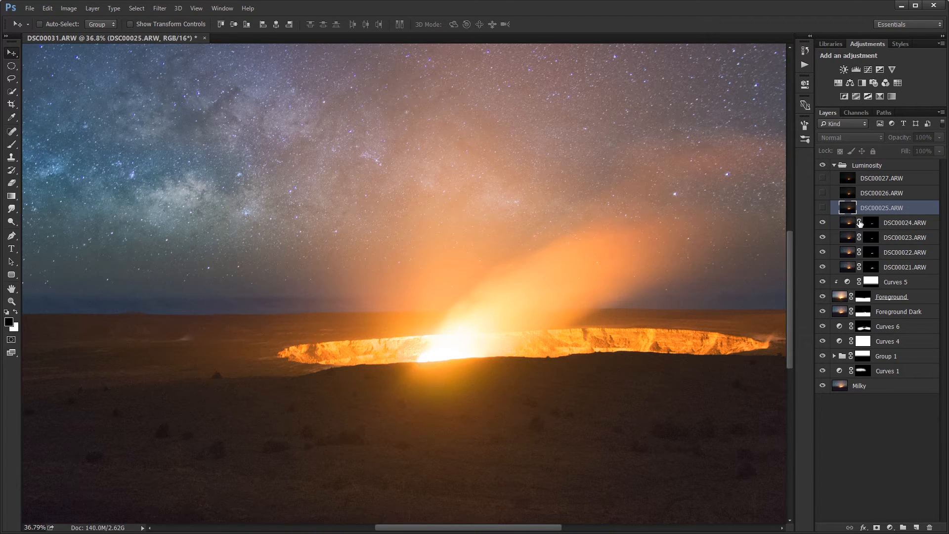
left_click(824, 208)
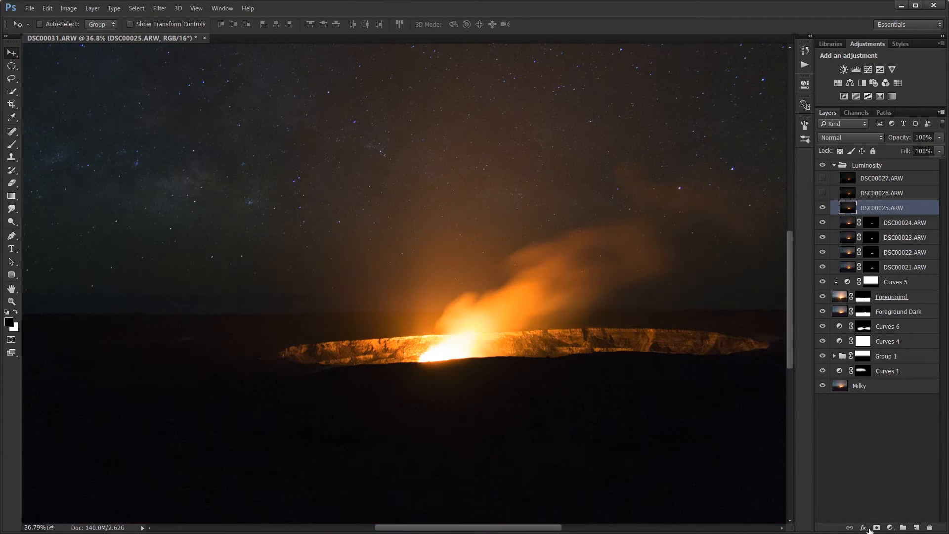
left_click(877, 527, "alt")
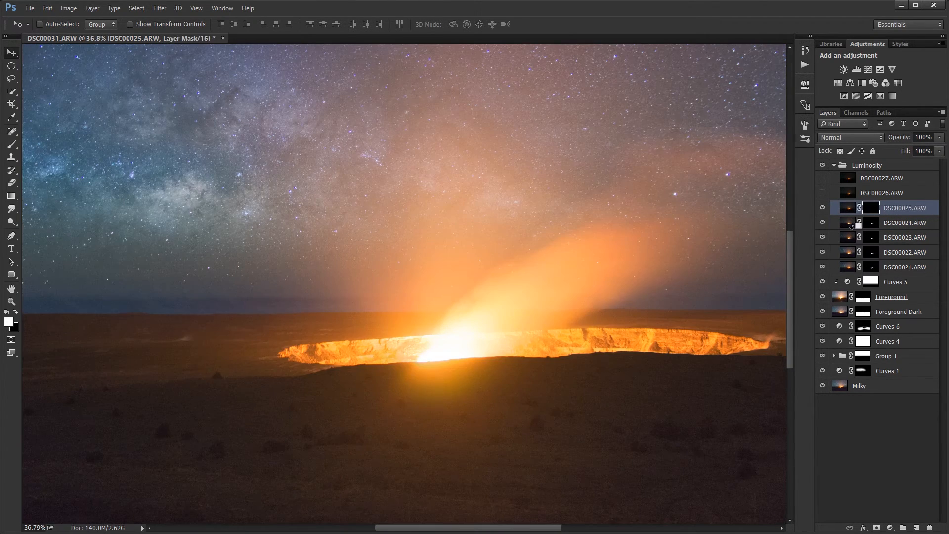
left_click(861, 115)
left_click(865, 254)
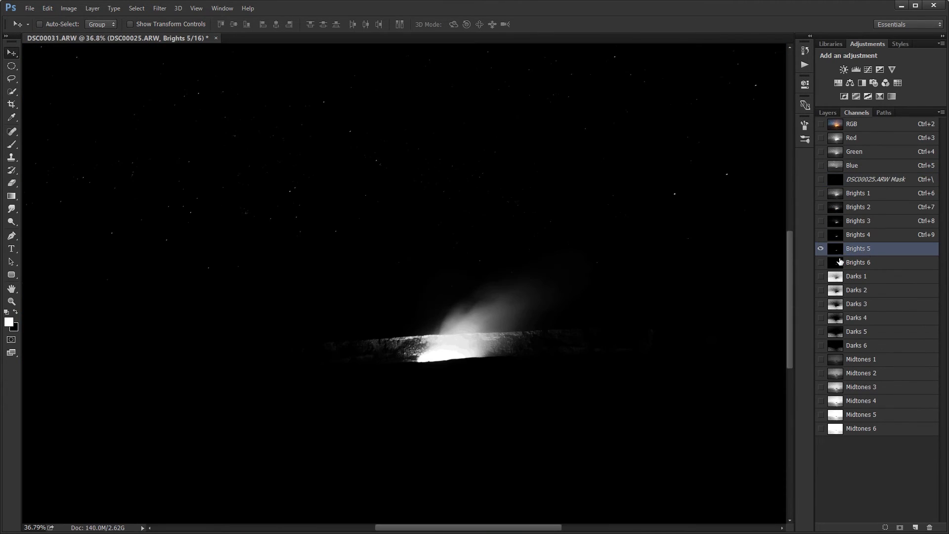
left_click(836, 254, "ctrl")
left_click(828, 113)
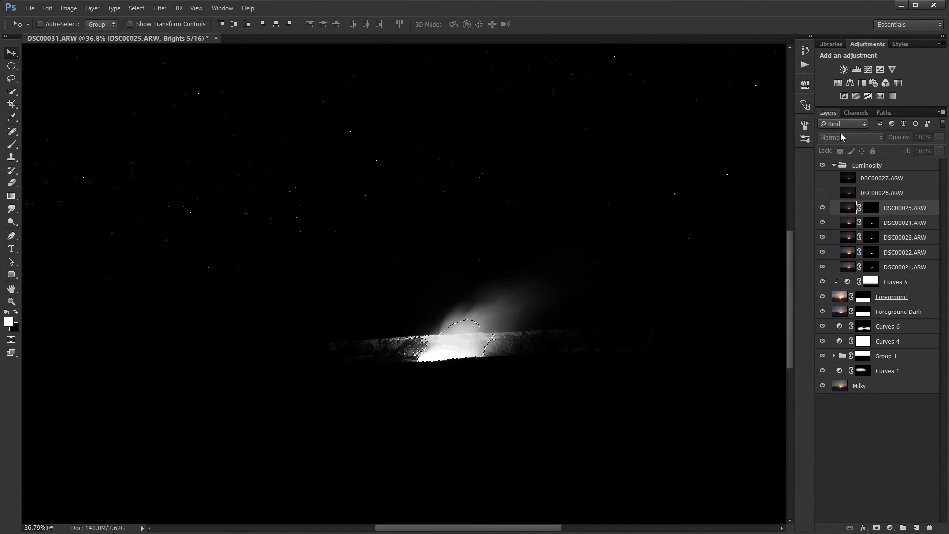
Step: Paint white over the crater glow on the DSC00025.ARW mask through the Brights 5 selection and deselect
left_click(878, 213)
key("b")
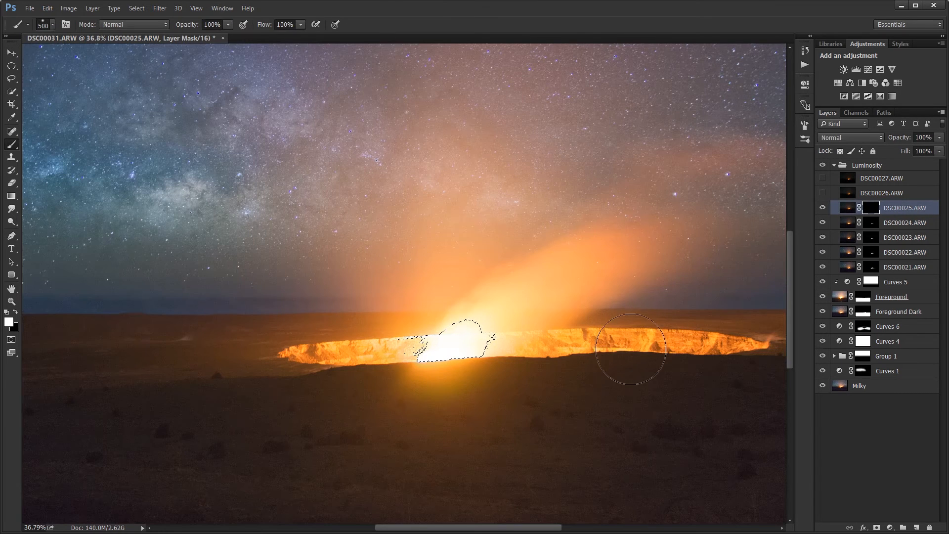
mouse_move(521, 348)
left_mouse_down()
mouse_move(360, 356)
mouse_move(505, 335)
mouse_move(440, 348)
left_mouse_up()
key("ctrl+d")
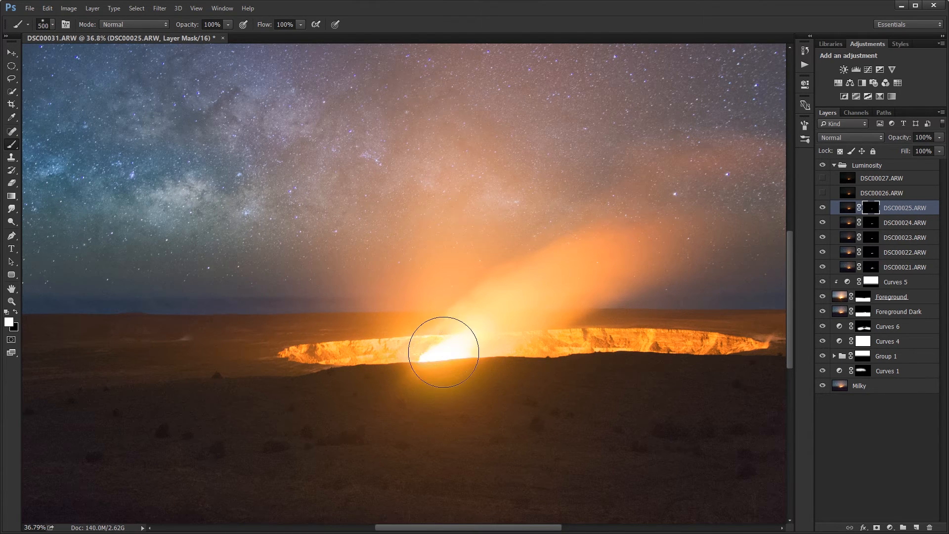
key("v")
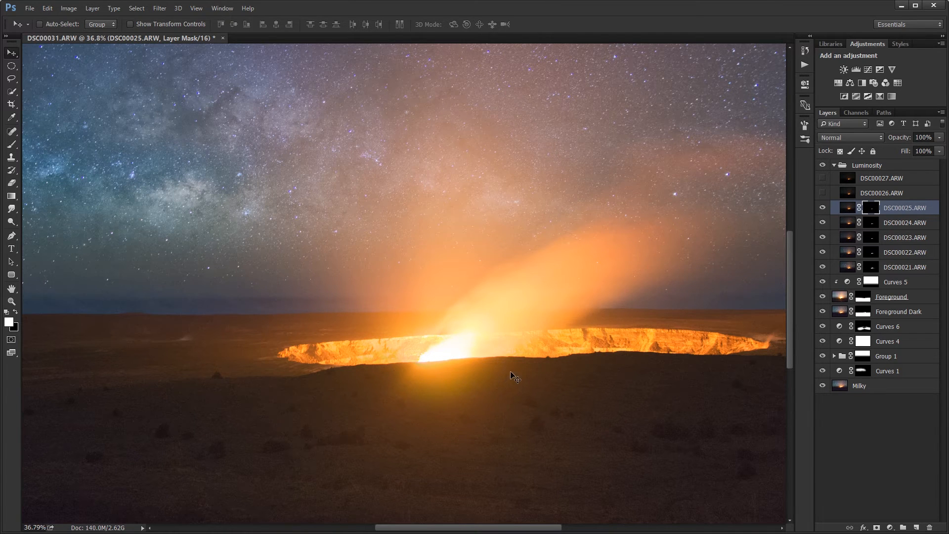
Step: Set the opacity of DSC00025.ARW to 20% and compare the crater with the layer hidden and shown
key("2")
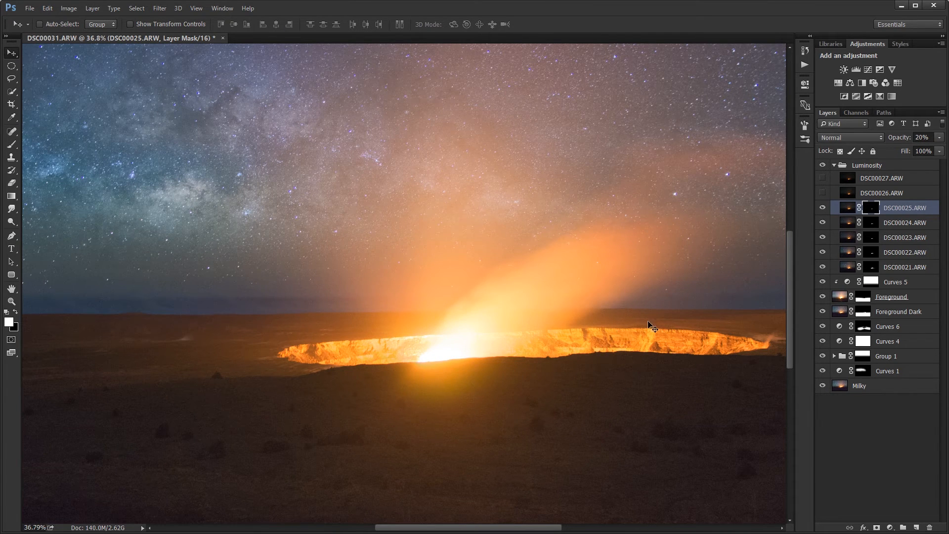
left_click(819, 210)
left_click(820, 210)
left_click(819, 210)
left_click(819, 211)
left_click(820, 210)
Step: Show the DSC00026.ARW exposure, give it a black layer mask and load the Brights 6 channel as a selection
left_click(822, 196)
left_click(823, 196)
left_click(859, 195)
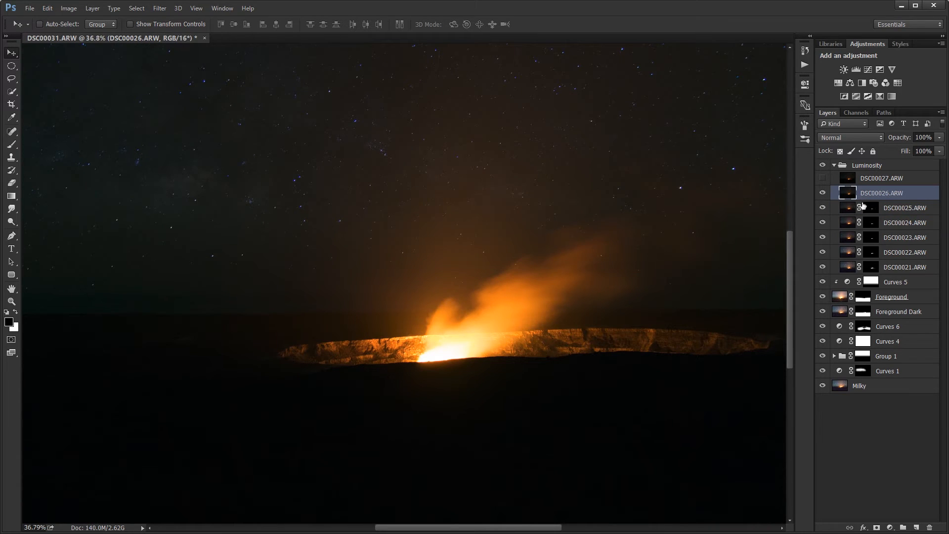
left_click(876, 527, "alt")
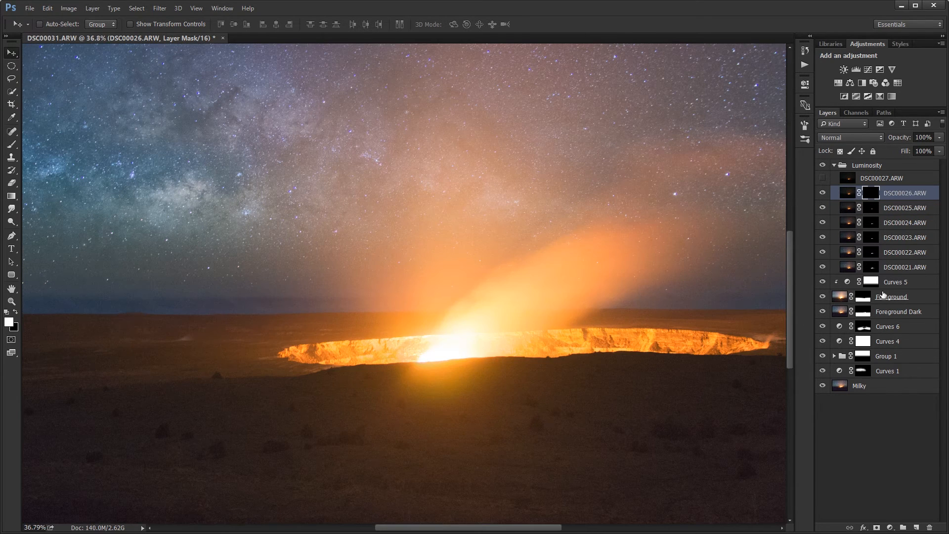
left_click(863, 114)
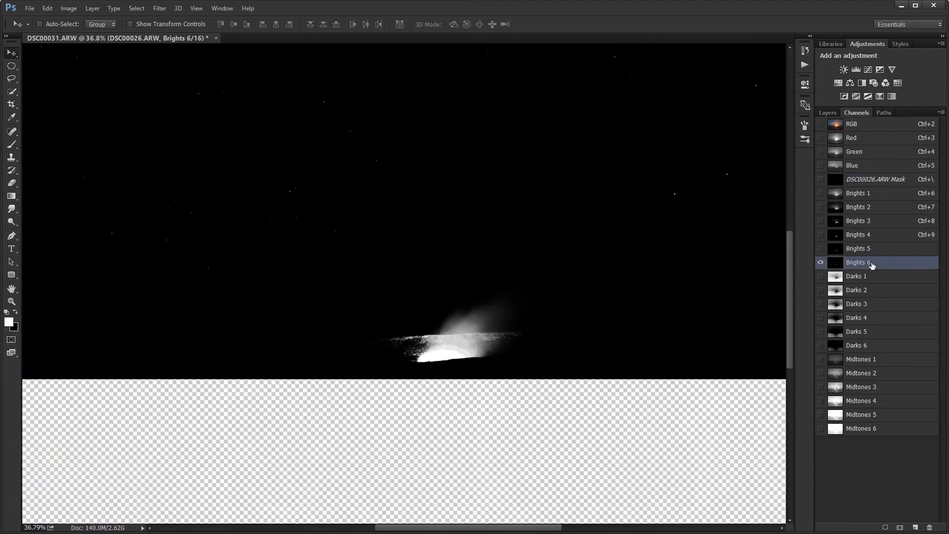
left_click(873, 262)
left_click(837, 264, "ctrl")
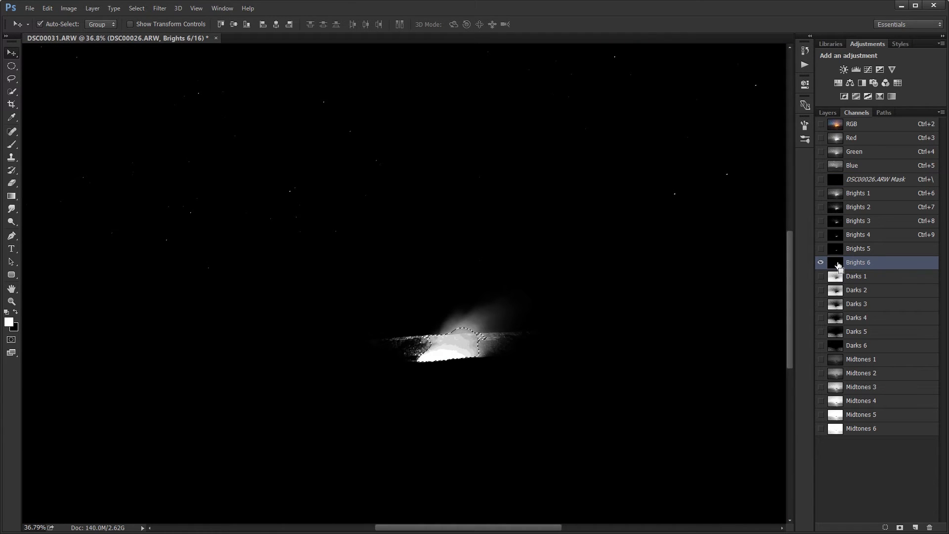
Step: Paint white over the crater glow on the DSC00026.ARW mask through the Brights 6 selection and deselect
left_click(829, 113)
left_click(870, 194)
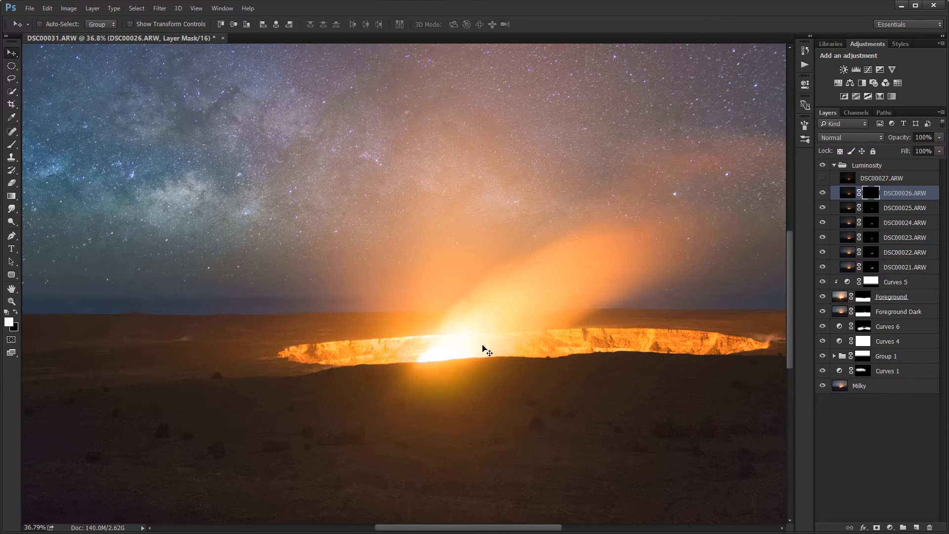
key("b")
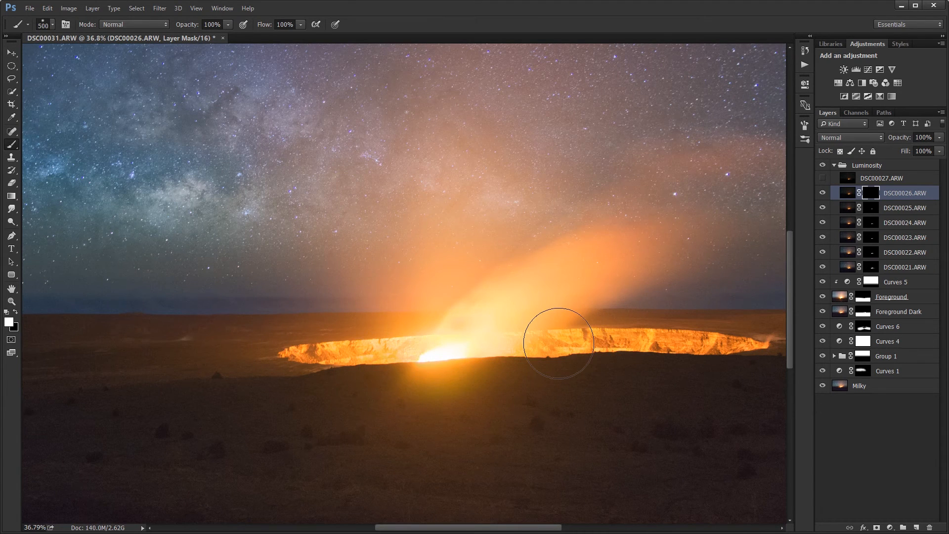
Step: Set the opacity of DSC00026.ARW to 20% and compare the crater with the layer hidden and shown
key("v")
key("2")
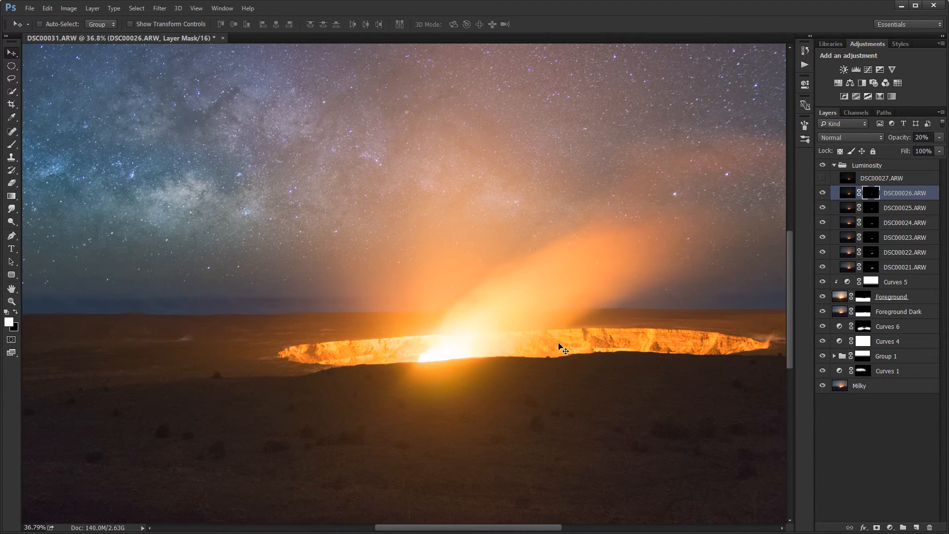
left_click(823, 194)
left_click(823, 193)
left_click(822, 193)
left_click(823, 196)
left_click(823, 195)
left_click(823, 195)
Step: Show the DSC00027.ARW exposure, give it a black layer mask and load the Brights 6 channel as a selection
left_click(868, 180)
left_click(822, 179)
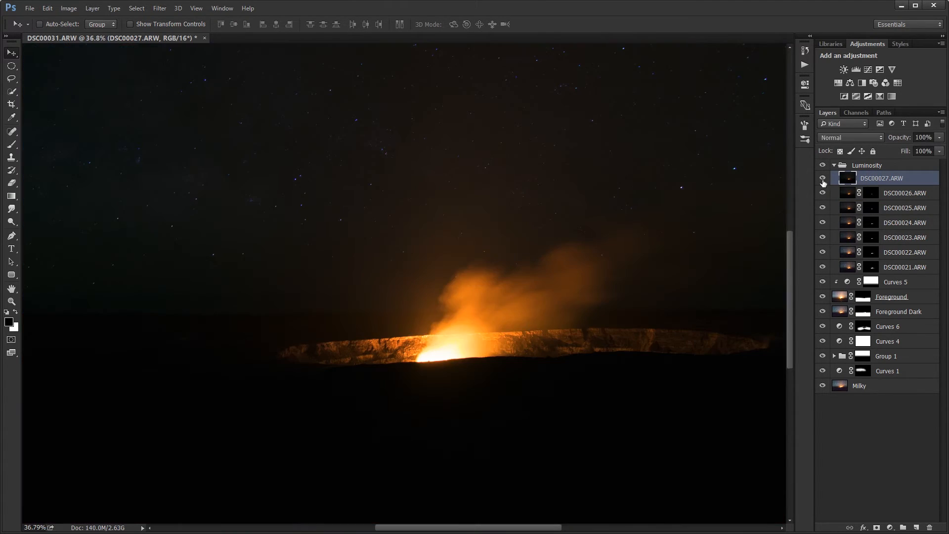
left_click(877, 528)
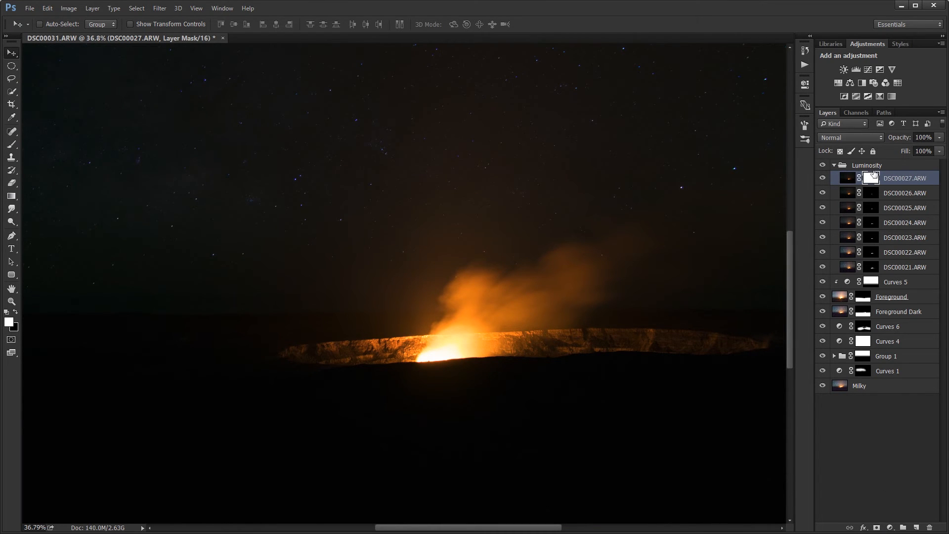
key("ctrl+i")
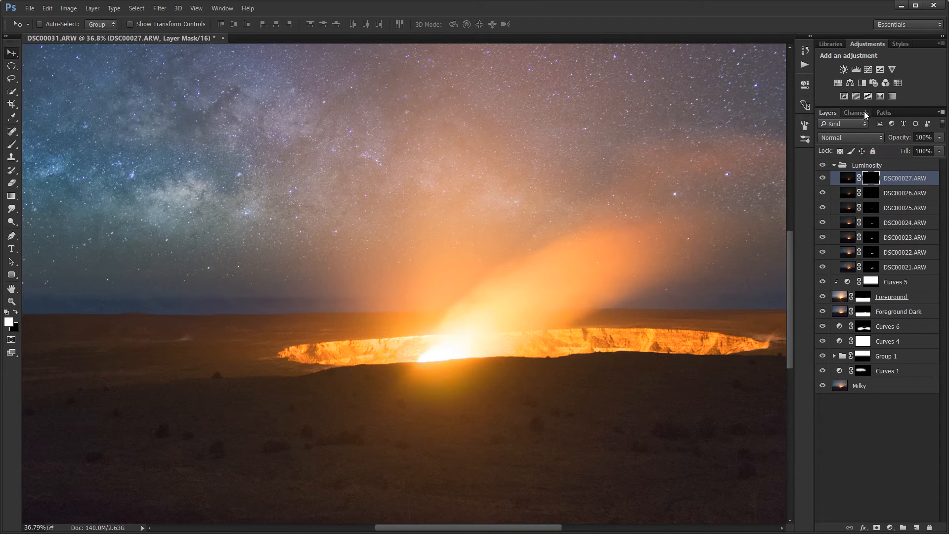
left_click(865, 115)
left_click(860, 264)
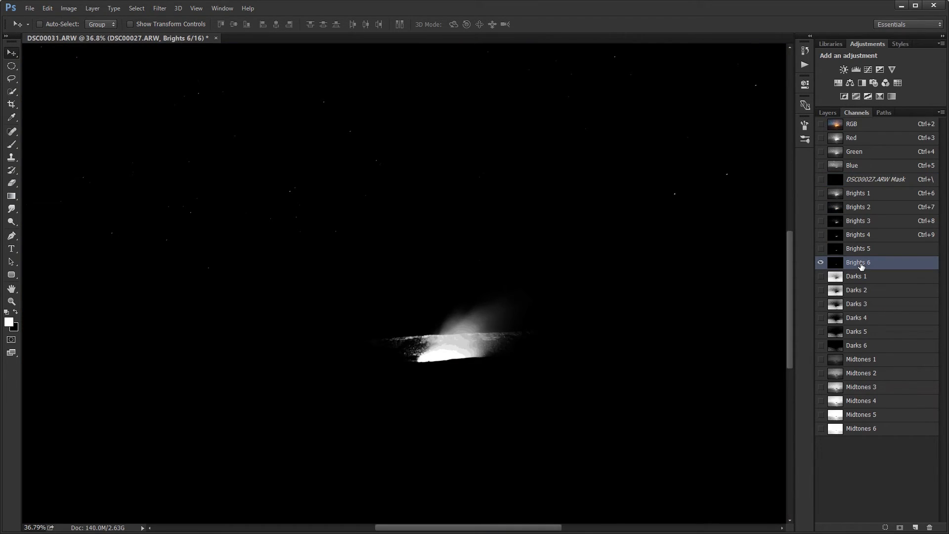
left_click(836, 262, "ctrl")
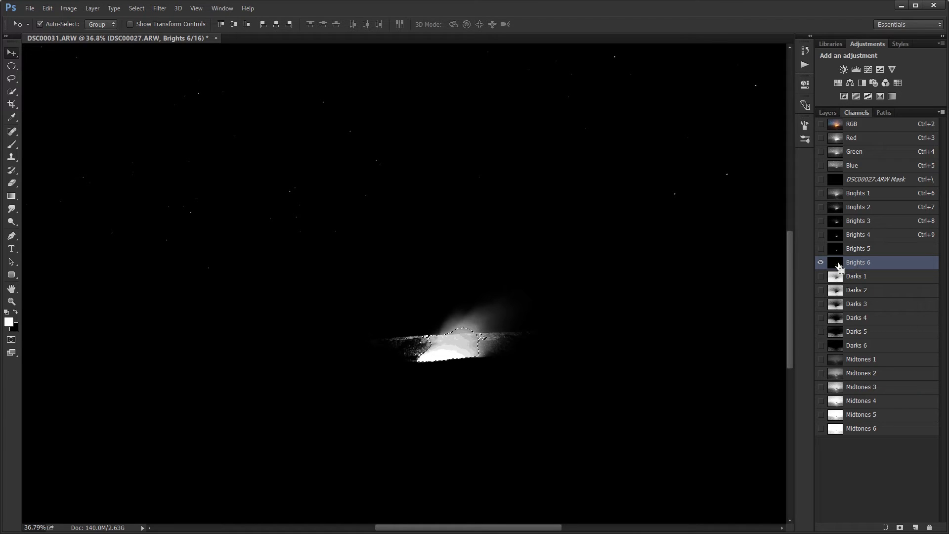
Step: Paint white over the crater glow on the DSC00027.ARW mask through the Brights 6 selection and deselect
left_click(828, 113)
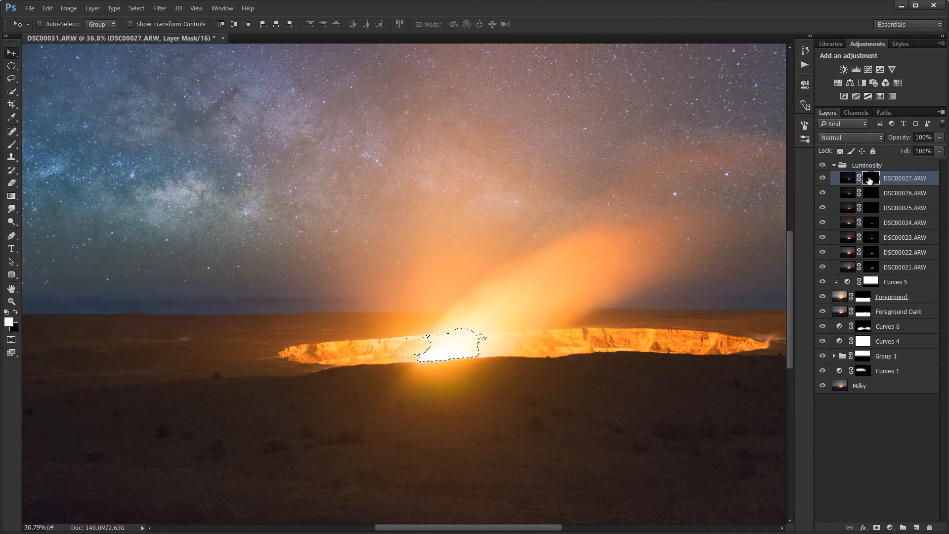
left_click(869, 179)
key("b")
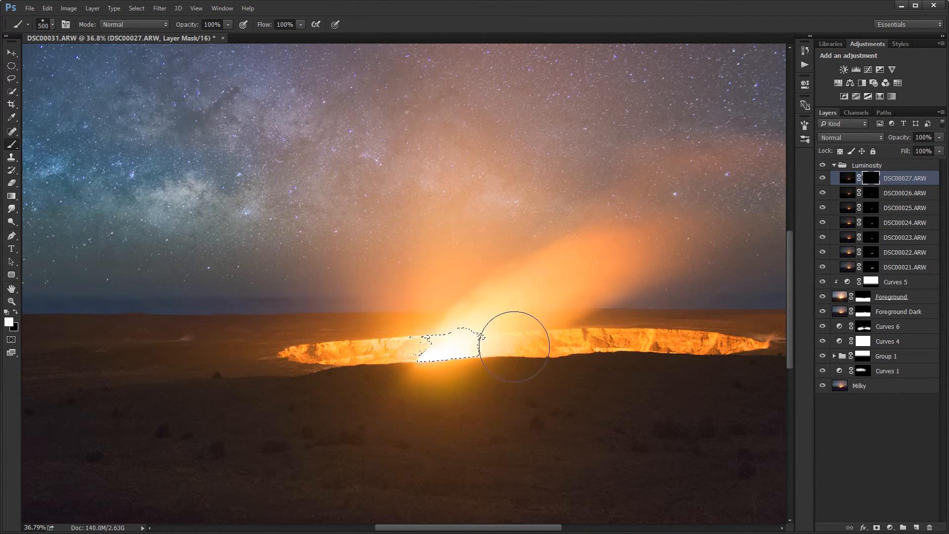
mouse_move(399, 356)
left_mouse_down()
mouse_move(400, 343)
mouse_move(385, 360)
left_mouse_up()
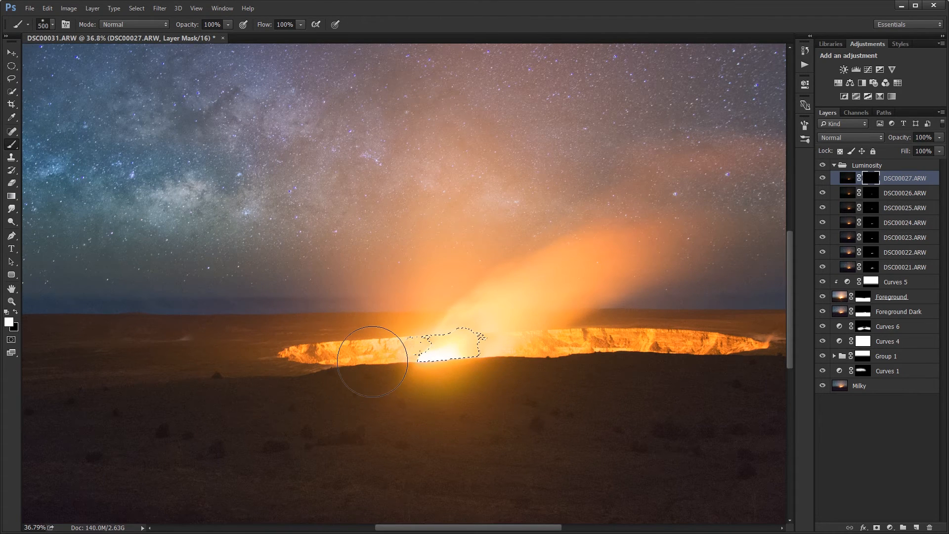
key("ctrl+d")
Step: Set the layer opacity of DSC00027.ARW to 15%
key("1")
key("5")
left_click(843, 181)
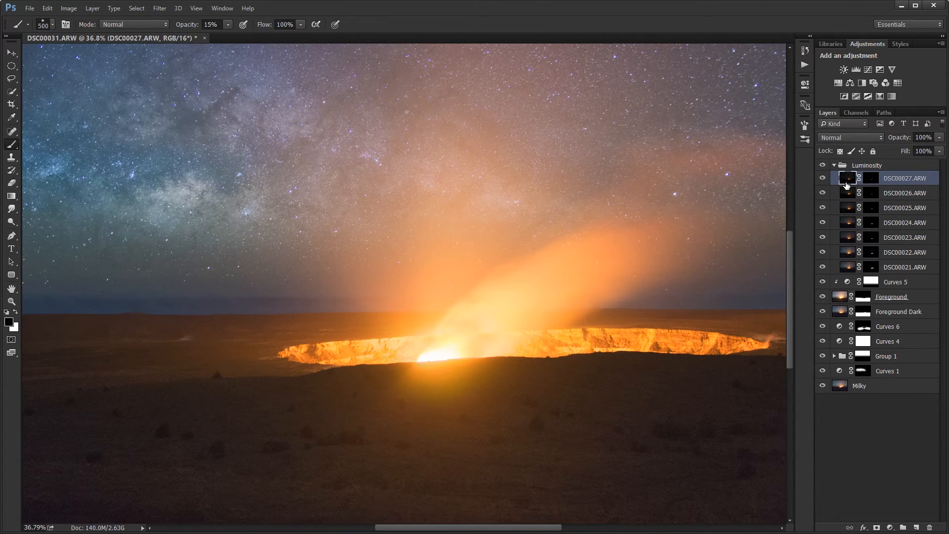
key("1")
key("v")
key("1")
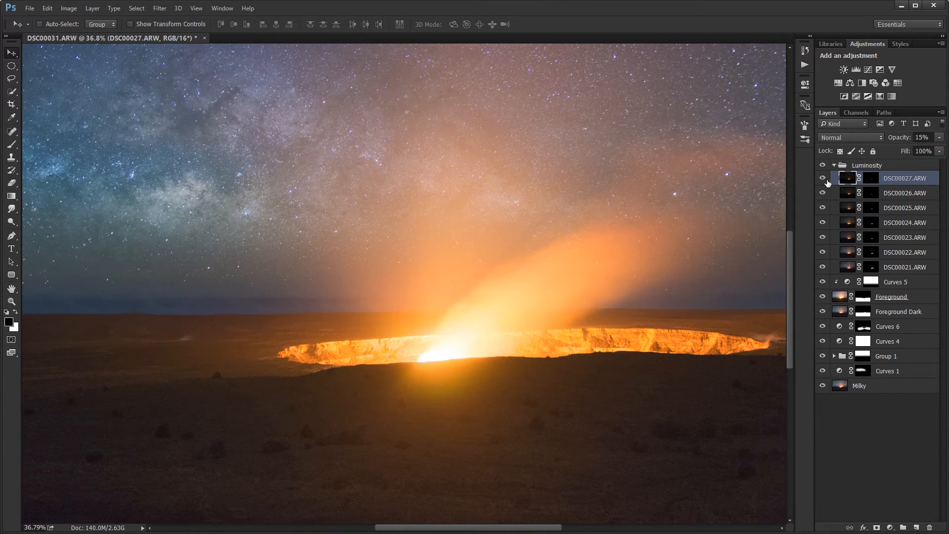
Step: Compare the crater glow with the lower Luminosity exposures, such as DSC00021.ARW, hidden and shown
scroll(429, 252, "down", 6)
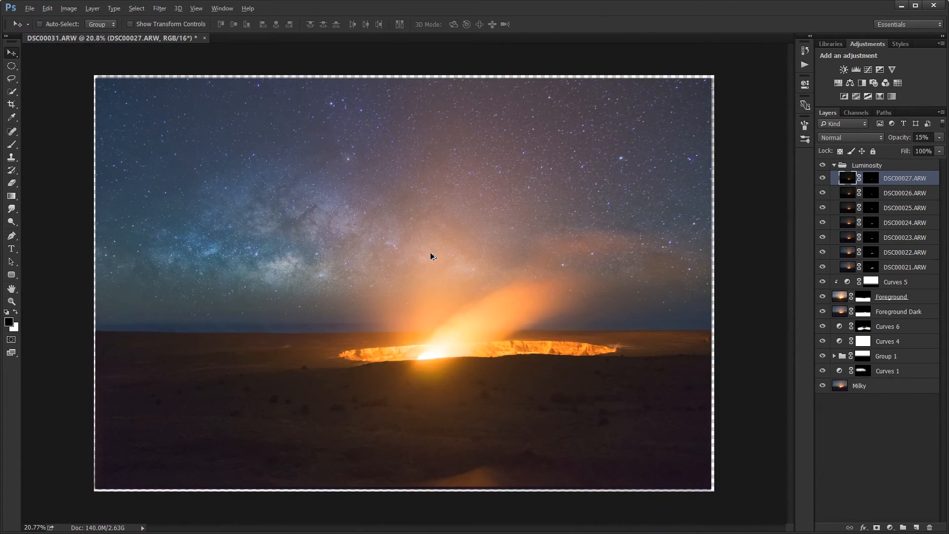
scroll(449, 331, "up", 10)
left_click_drag(441, 368, 594, 299)
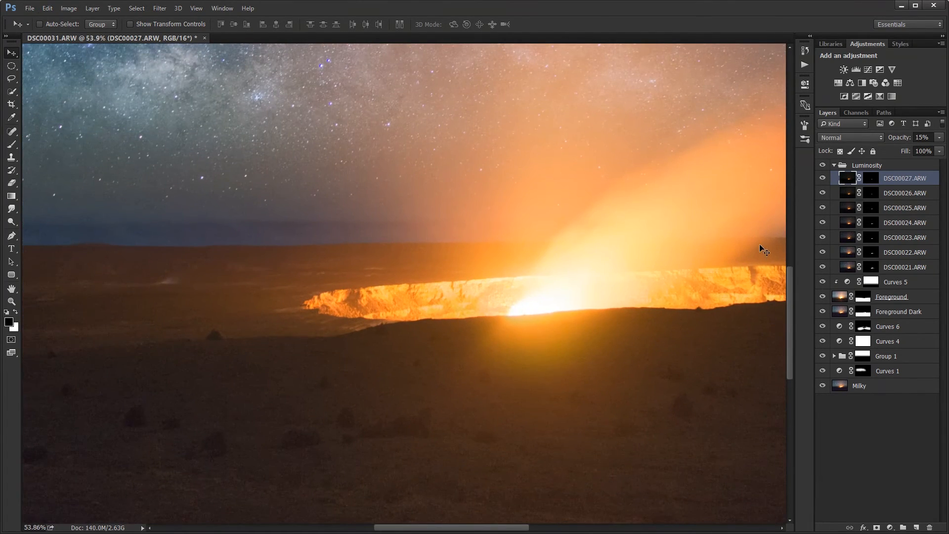
left_click(824, 267)
left_click(824, 267)
left_click(825, 267)
left_click(825, 267)
left_click(825, 267)
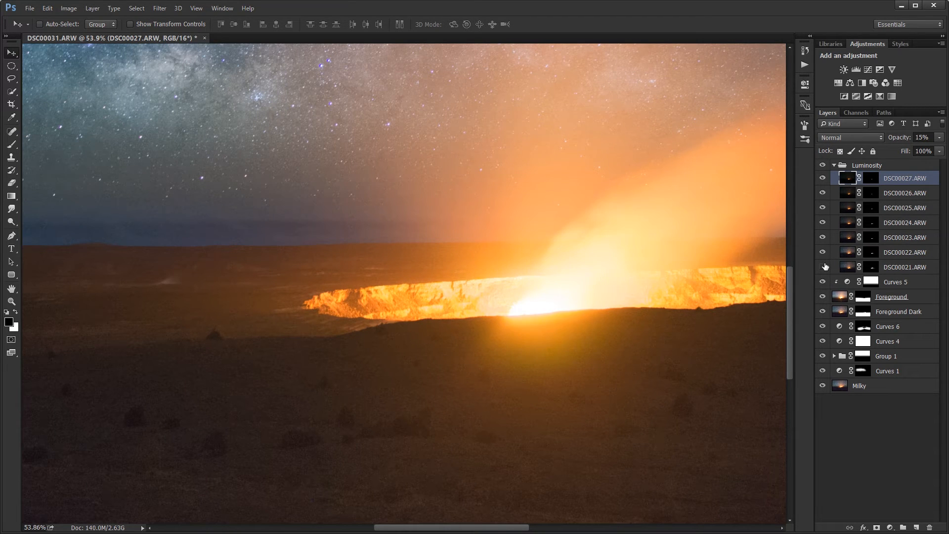
left_click(825, 267)
left_click(825, 267)
left_click(824, 267)
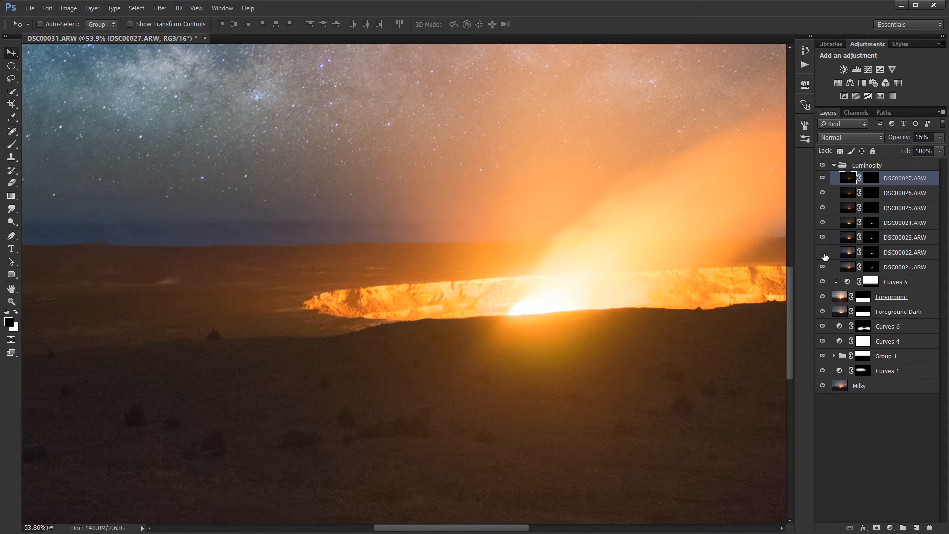
left_click(825, 267)
left_click(825, 267)
Step: Reduce the opacity of DSC00021.ARW to 20% and compare the crater with the layer hidden and shown
left_click(848, 267)
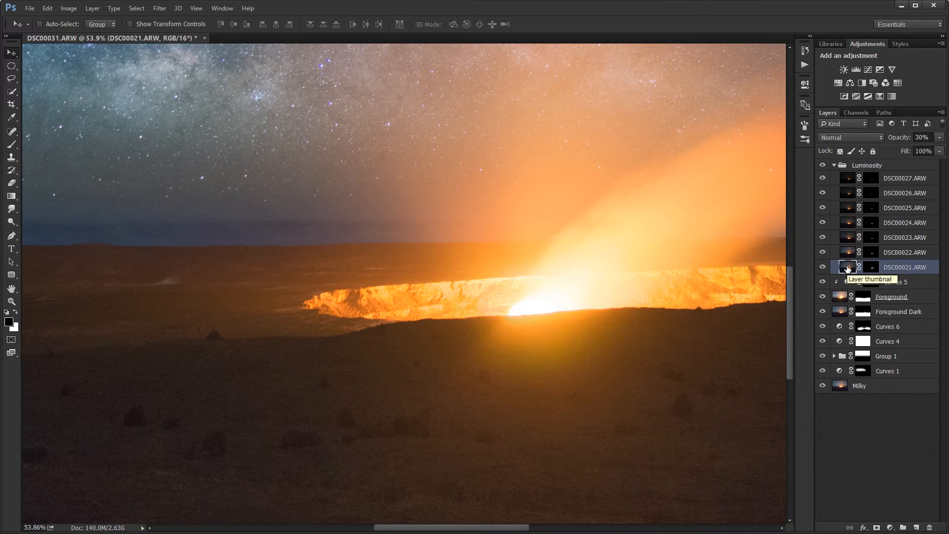
left_click(824, 267)
left_click(824, 267)
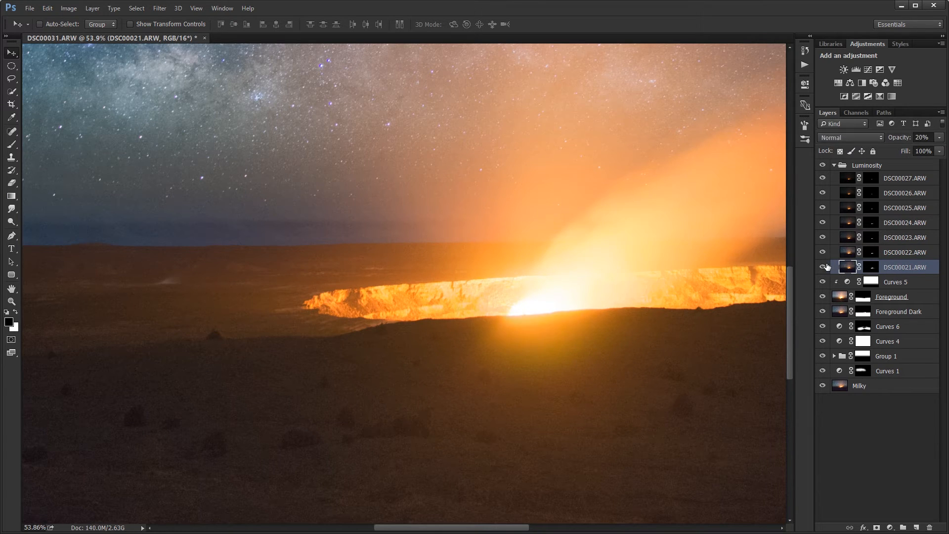
left_click(824, 267)
left_click(825, 267)
left_click(823, 251)
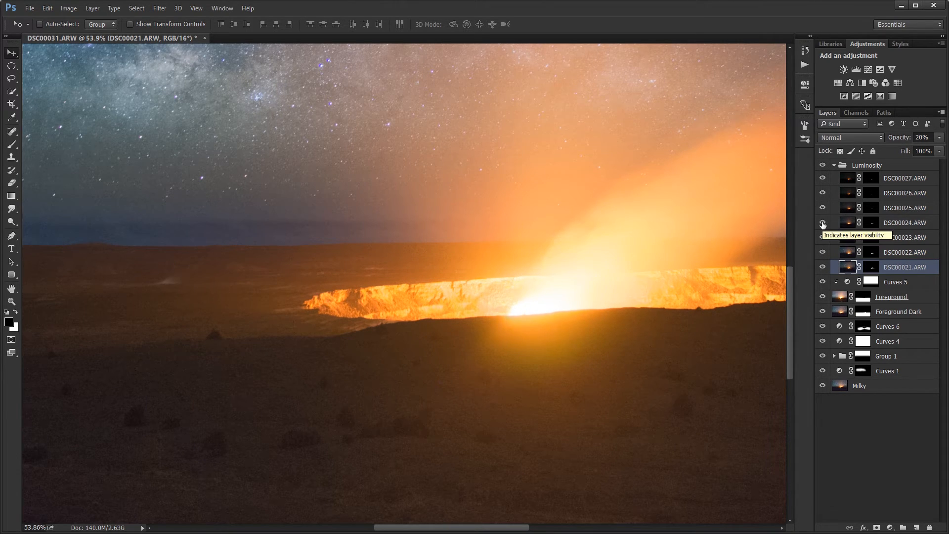
Step: Examine the blended crater glow in the whole composite and close up along the crater rim
scroll(584, 224, "down", 3)
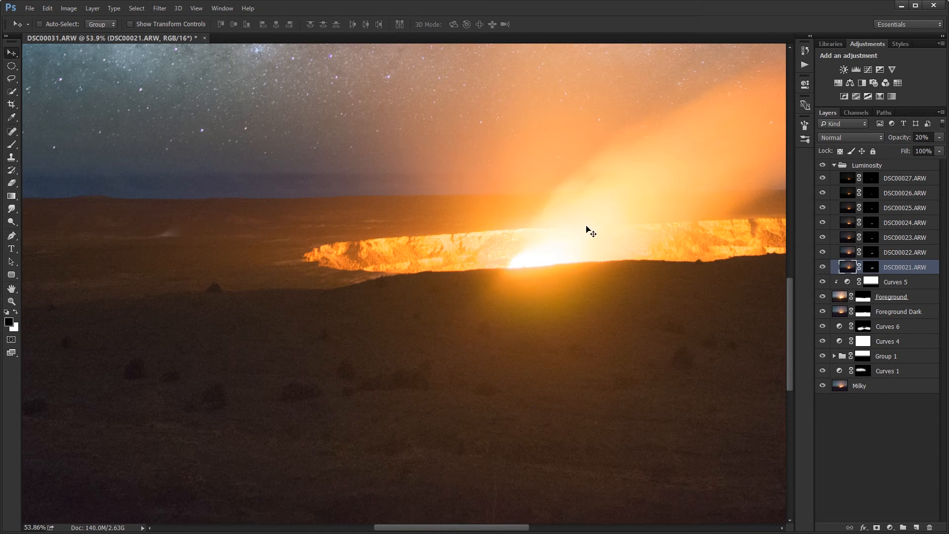
scroll(588, 228, "down", 5)
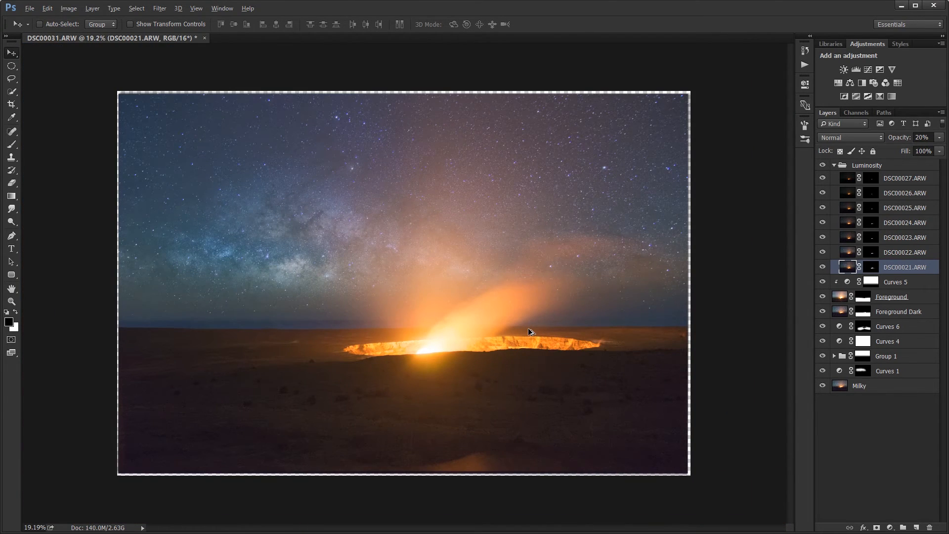
key("alt")
scroll(404, 376, "up", 3)
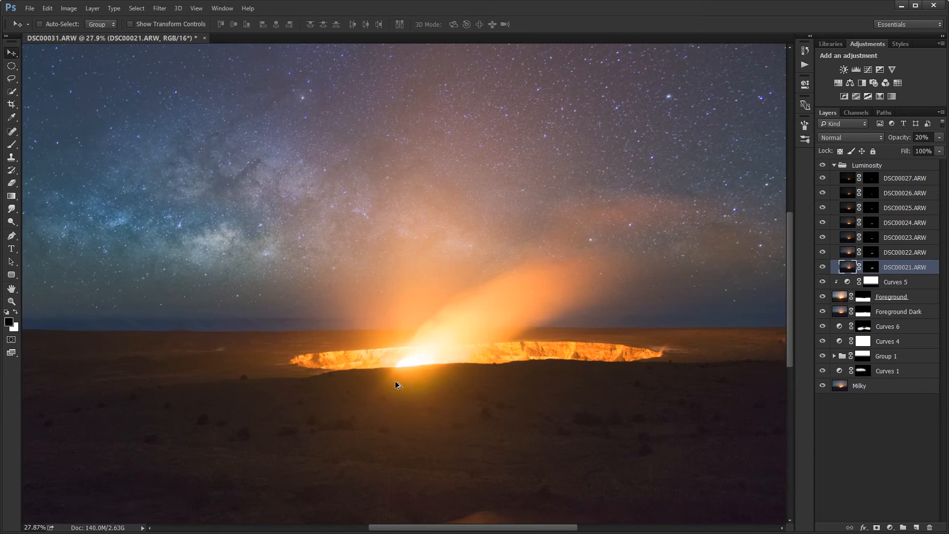
scroll(396, 381, "up", 5)
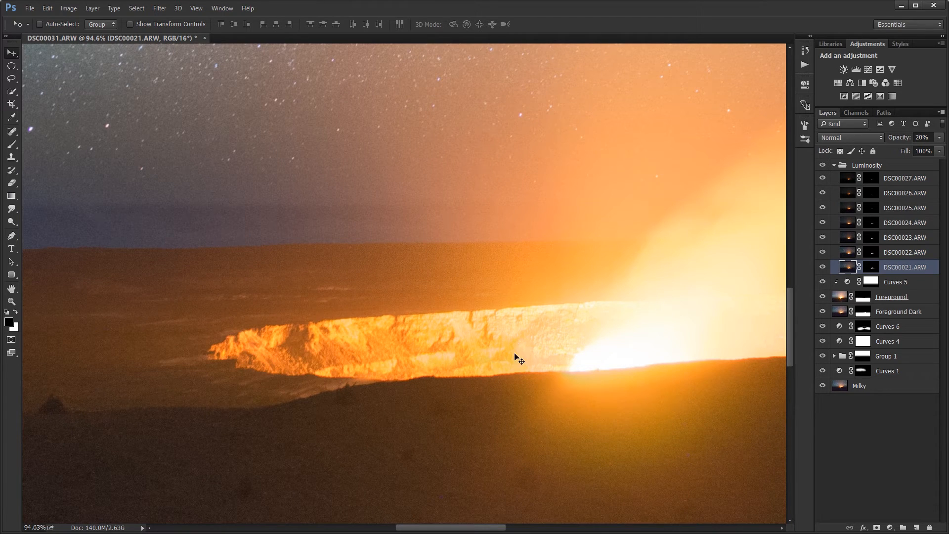
scroll(519, 328, "right", 2)
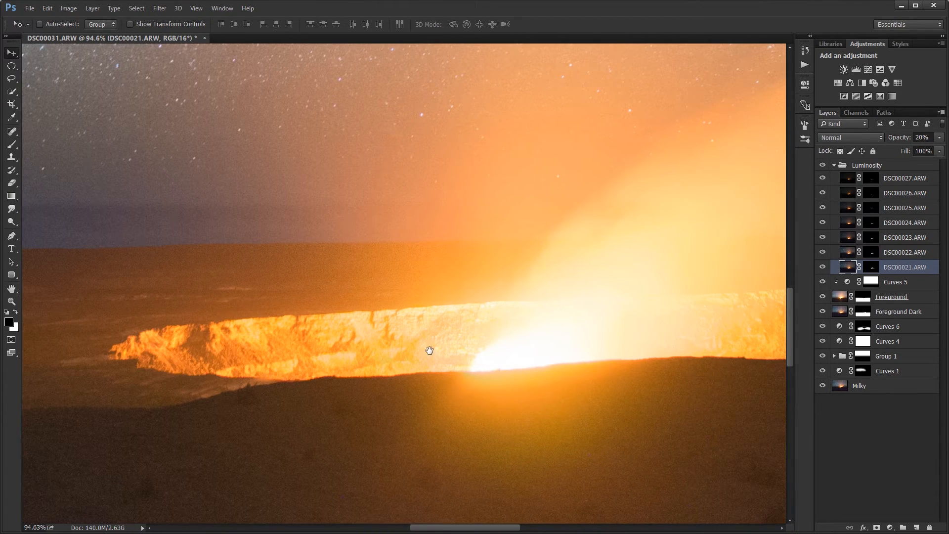
Step: Select the Luminosity group and check the available luminosity channels
left_click(864, 269)
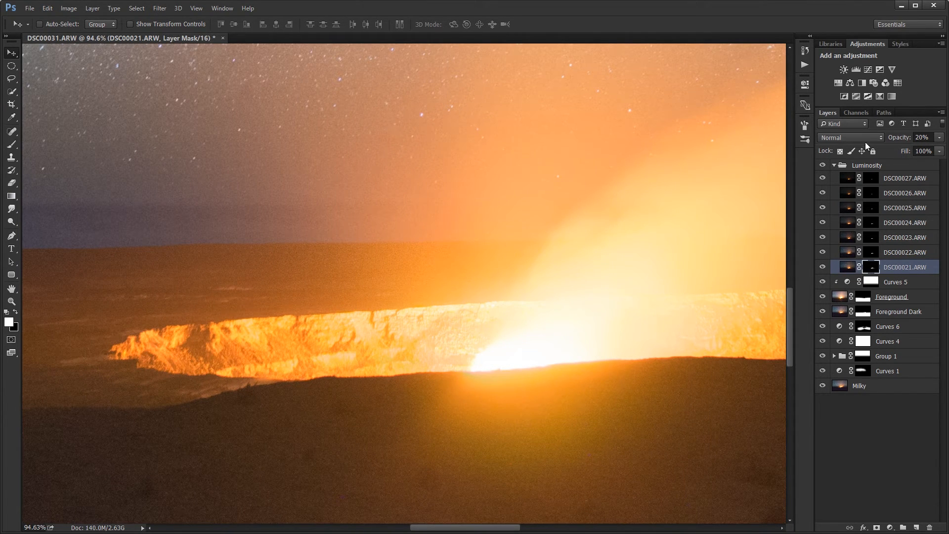
left_click(868, 165)
left_click(859, 112)
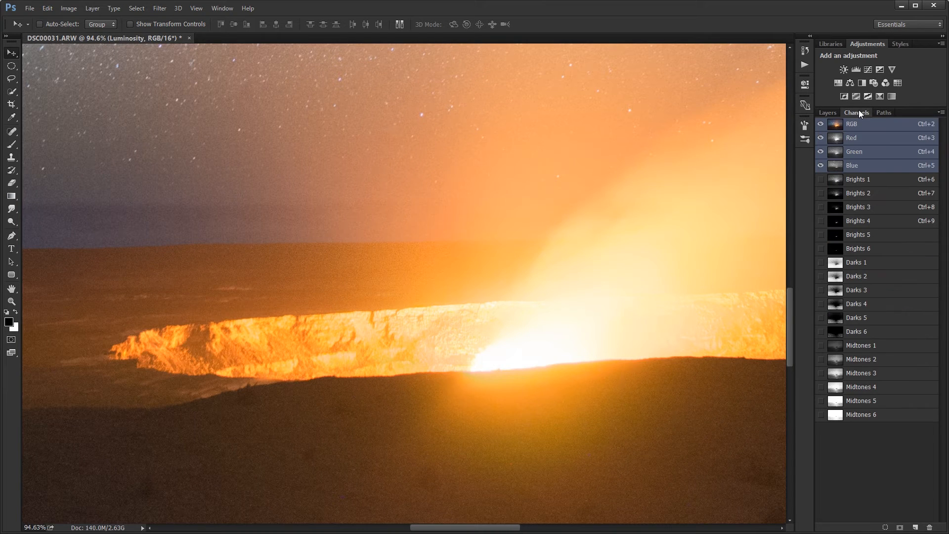
left_click(826, 113)
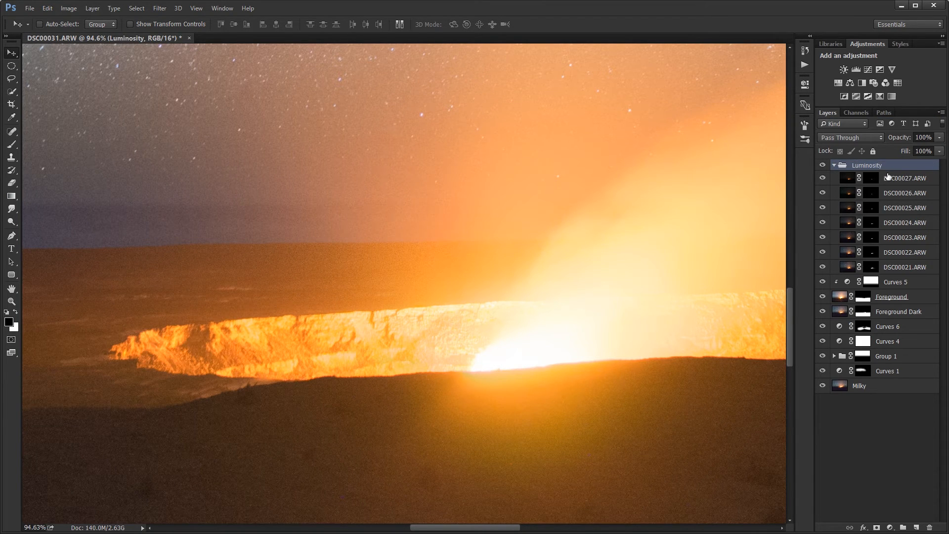
Step: Collapse the Luminosity layer group
left_click(888, 177)
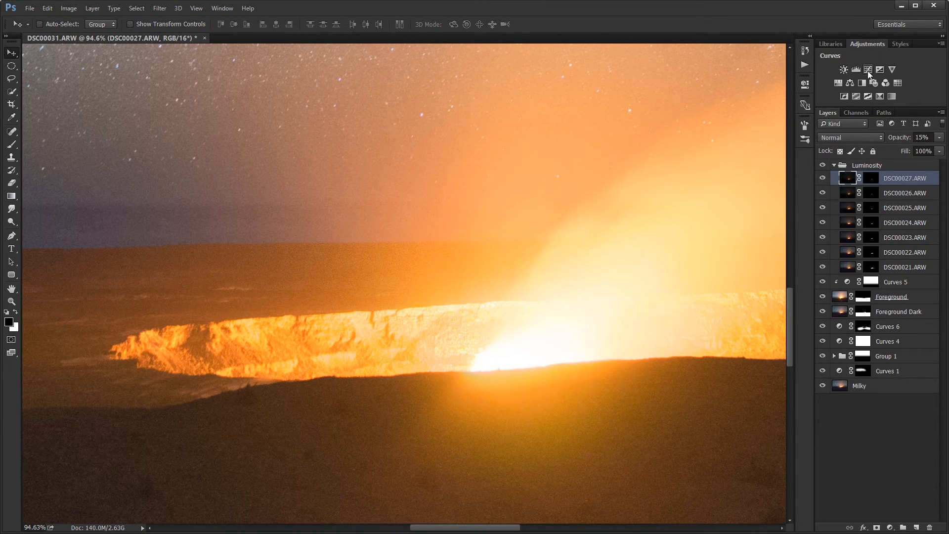
left_click(834, 165)
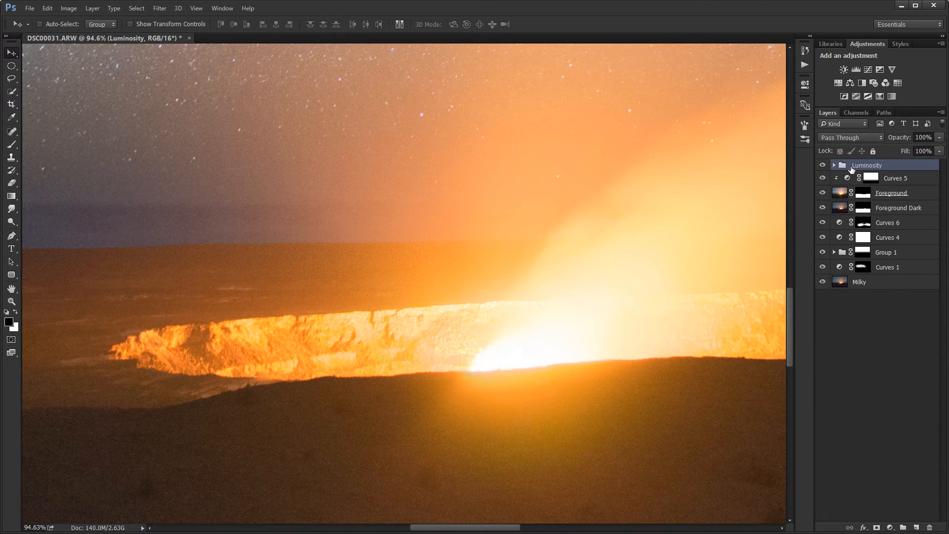
left_click(868, 69)
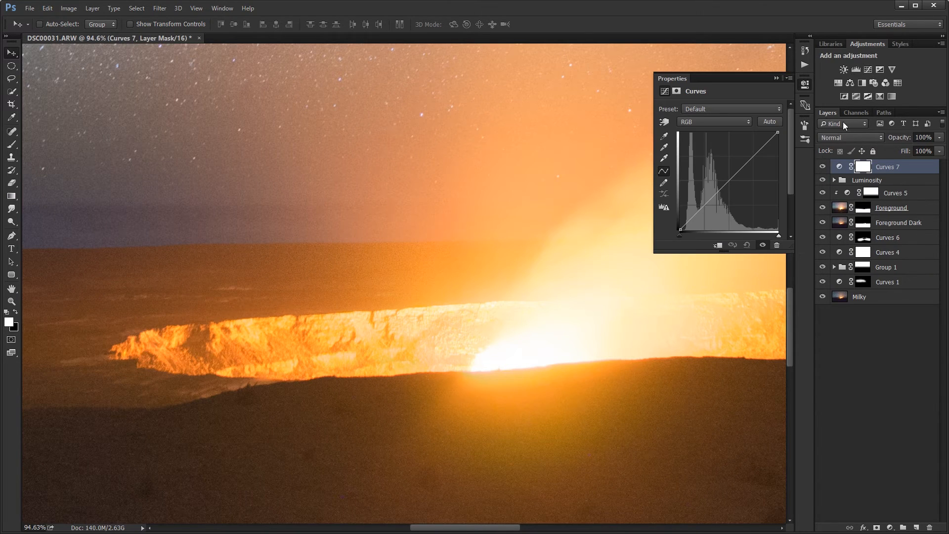
left_click(858, 112)
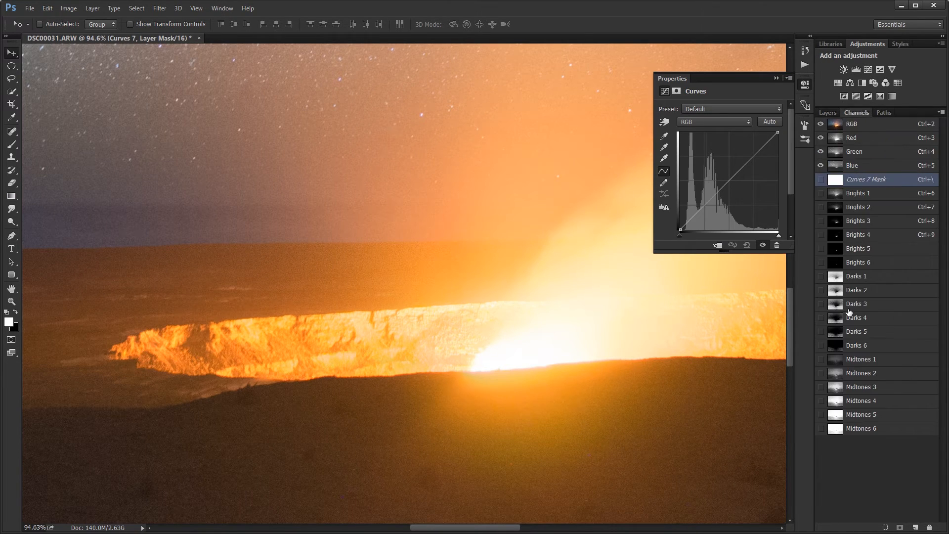
left_click(866, 361)
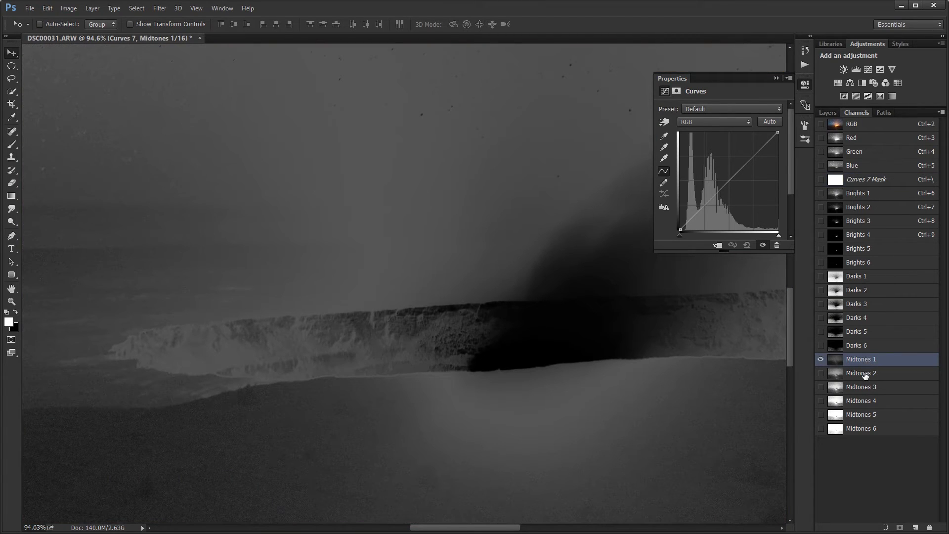
left_click(865, 374)
left_click(828, 113)
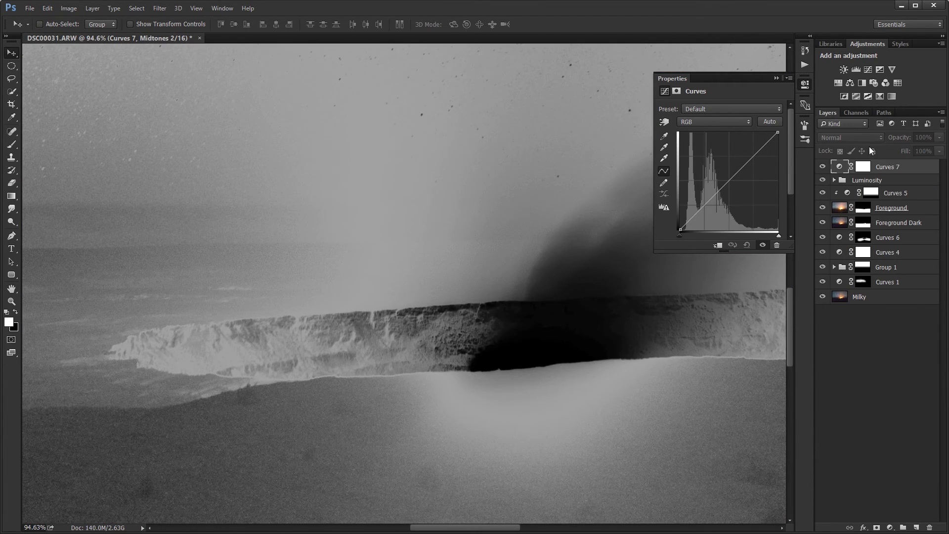
left_click(860, 165)
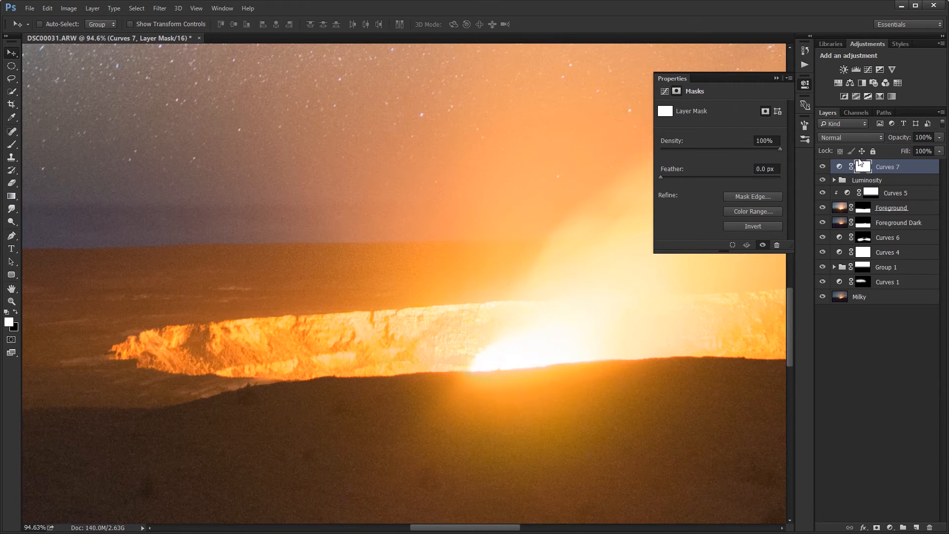
key("Delete")
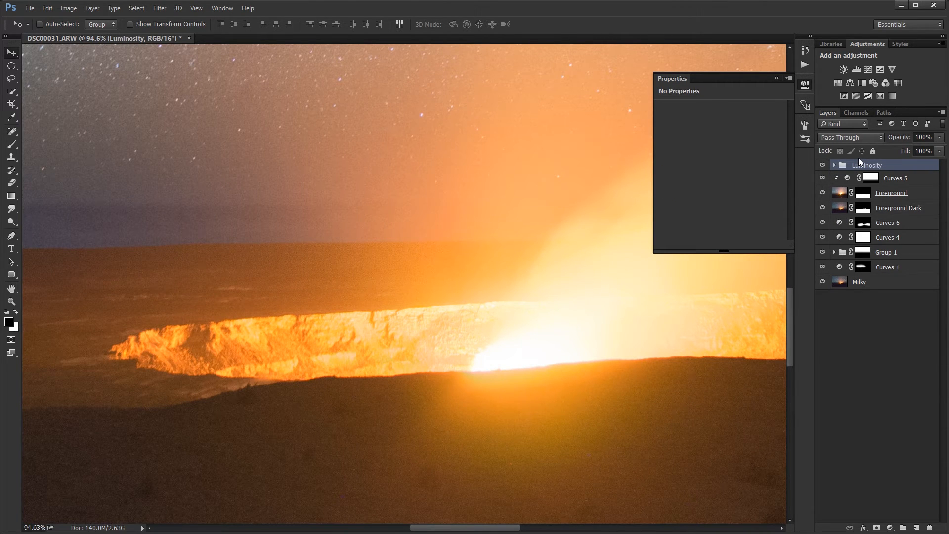
Step: Compare the Midtones 1, 2 and 3 luminosity masks and load Midtones 3 as a selection
left_click(859, 113)
left_click(866, 348)
left_click(851, 366)
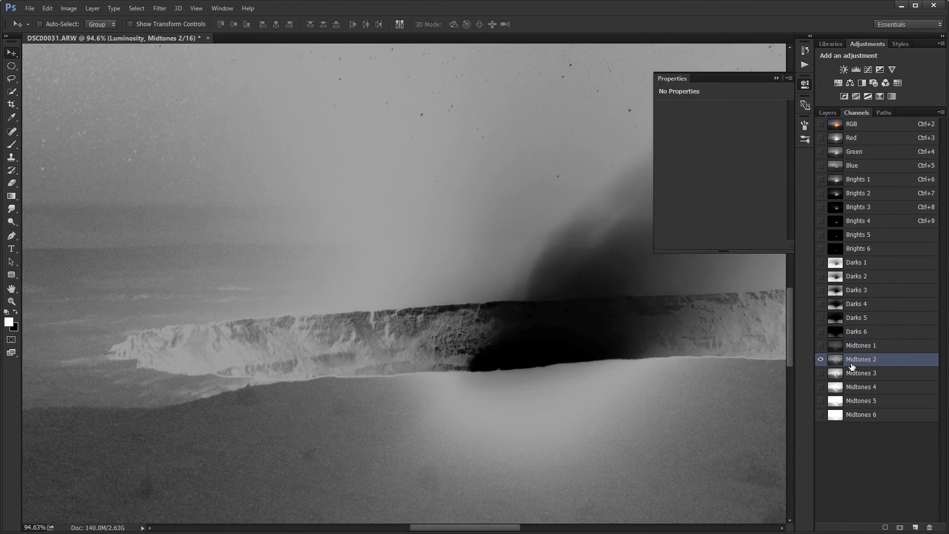
left_click(859, 380)
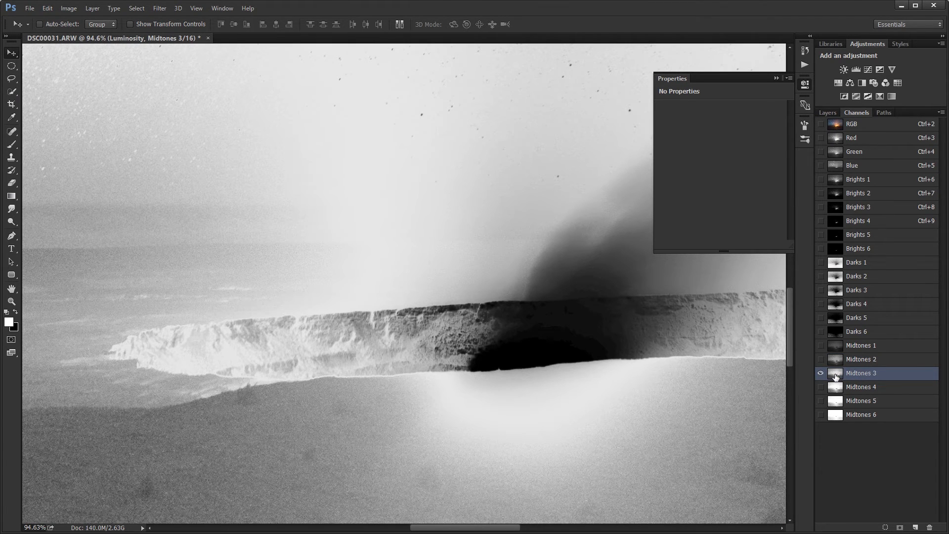
left_click(863, 364)
left_click(862, 377)
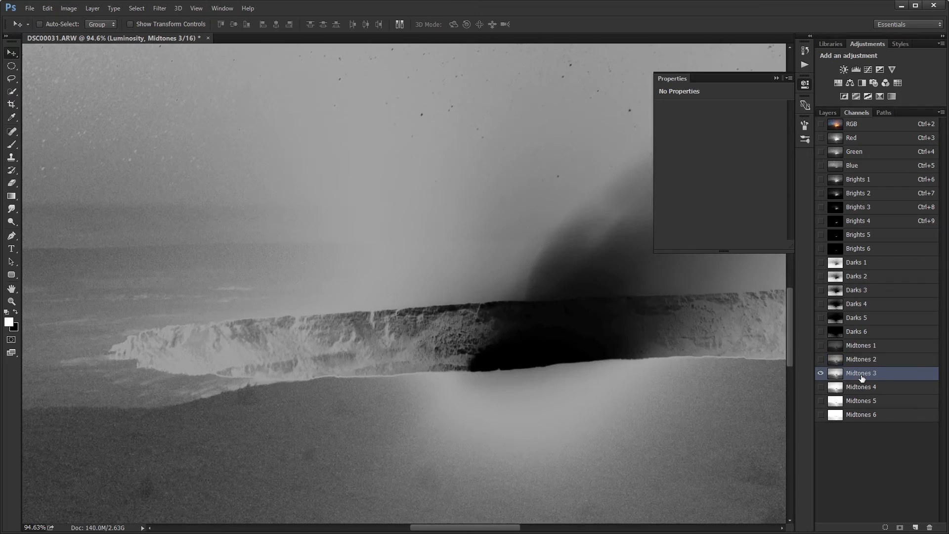
left_click(841, 375, "ctrl")
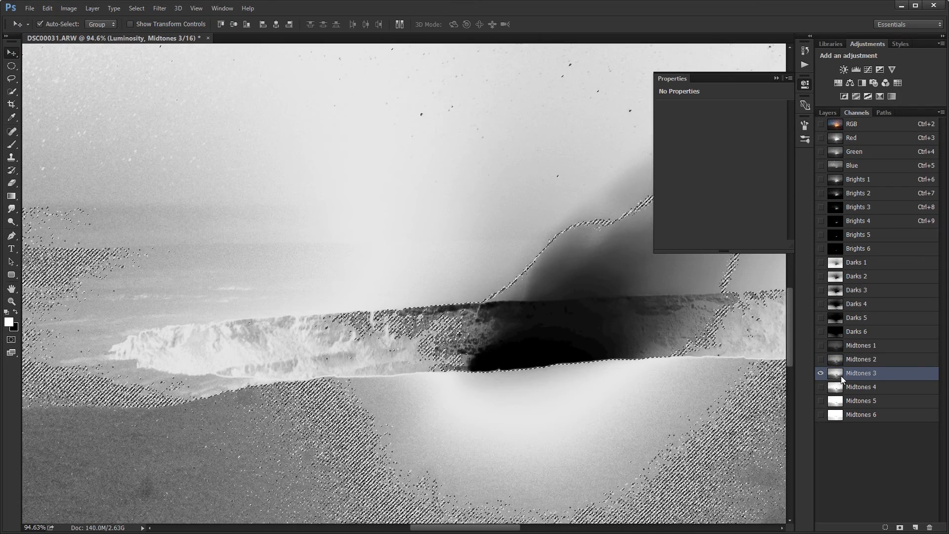
Step: Add a Curves adjustment above the Luminosity group masked by the Midtones 3 selection, and pull its lower tones down slightly
left_click(828, 114)
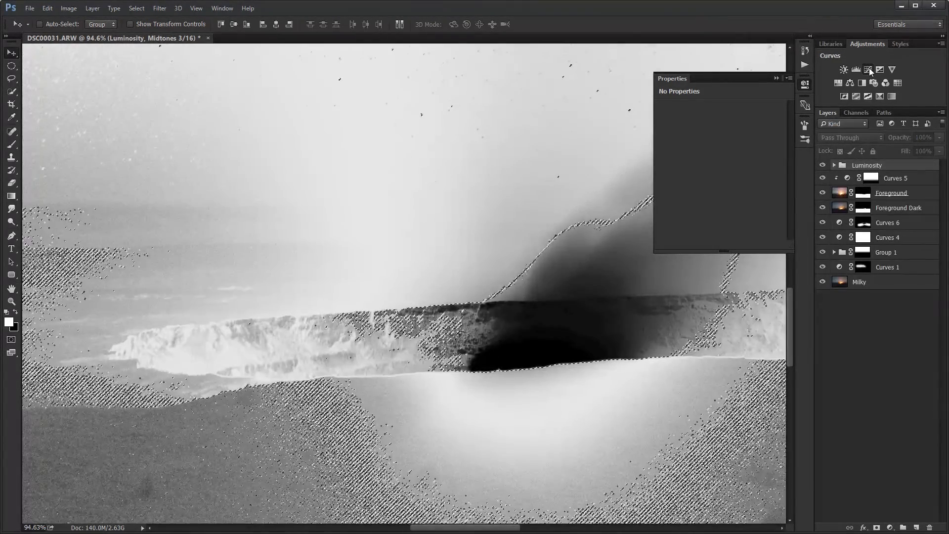
left_click(869, 69)
left_click(839, 167)
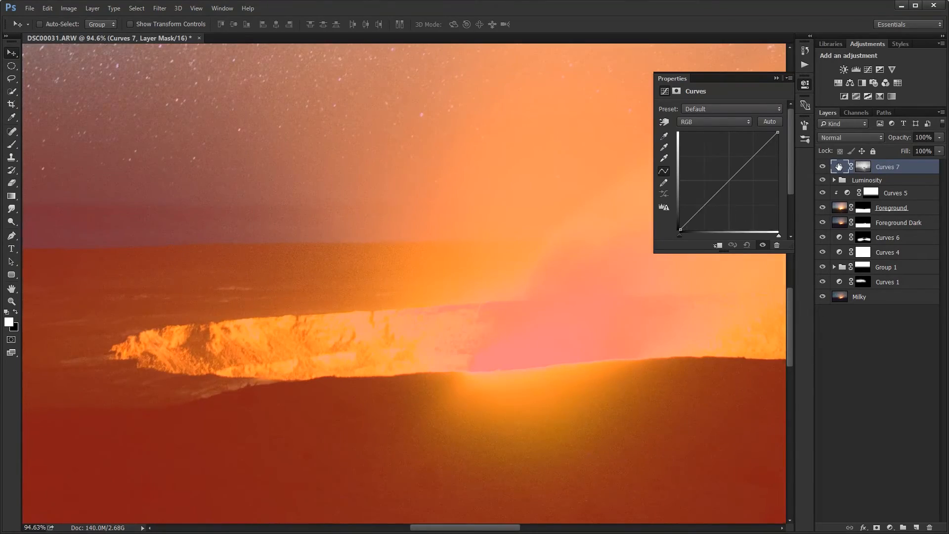
mouse_move(726, 190)
left_mouse_down()
mouse_move(732, 200)
mouse_move(712, 169)
mouse_move(719, 202)
left_mouse_up()
mouse_move(743, 171)
left_mouse_down()
mouse_move(727, 148)
mouse_move(740, 171)
left_mouse_up()
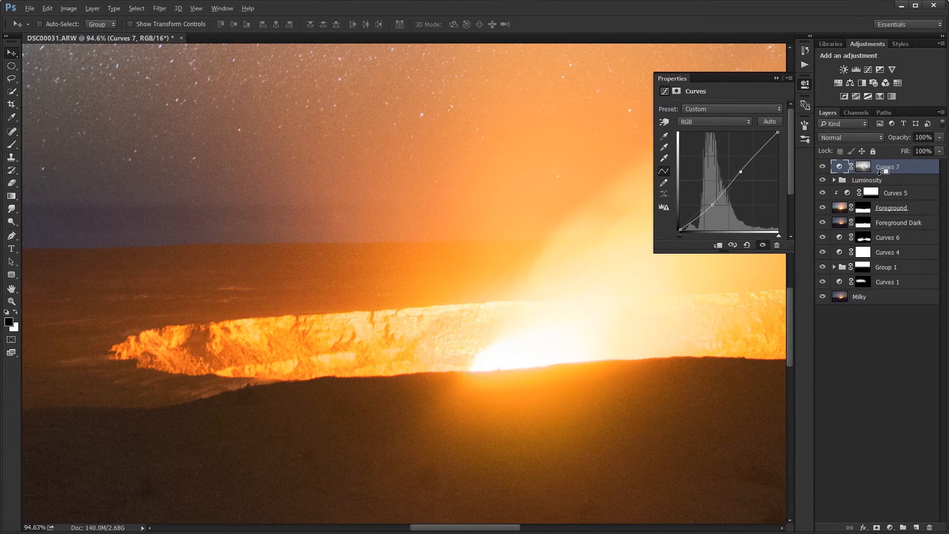
Step: Clip the Curves 7 adjustment to the Luminosity group and compare the image with the adjustment hidden and shown
left_click(879, 172, "alt")
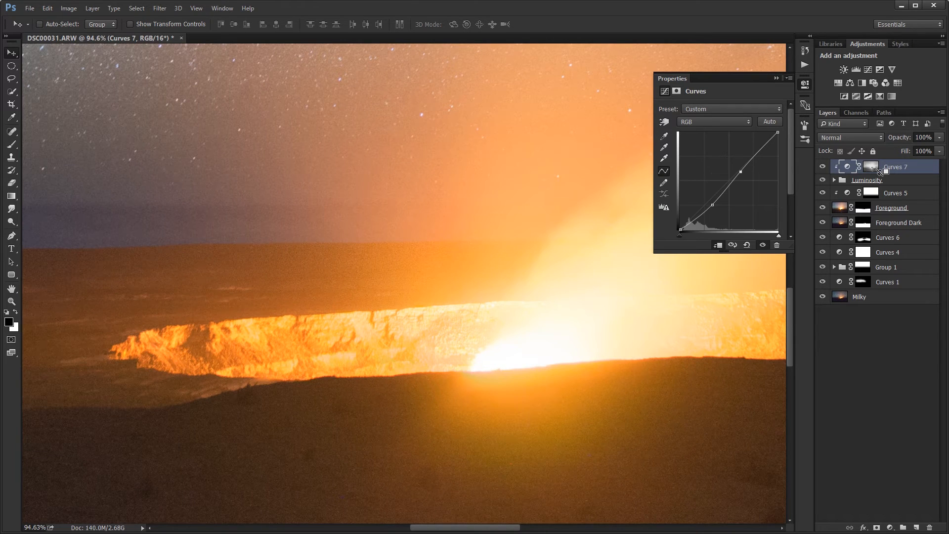
left_click(879, 172, "alt")
left_click(878, 172, "alt")
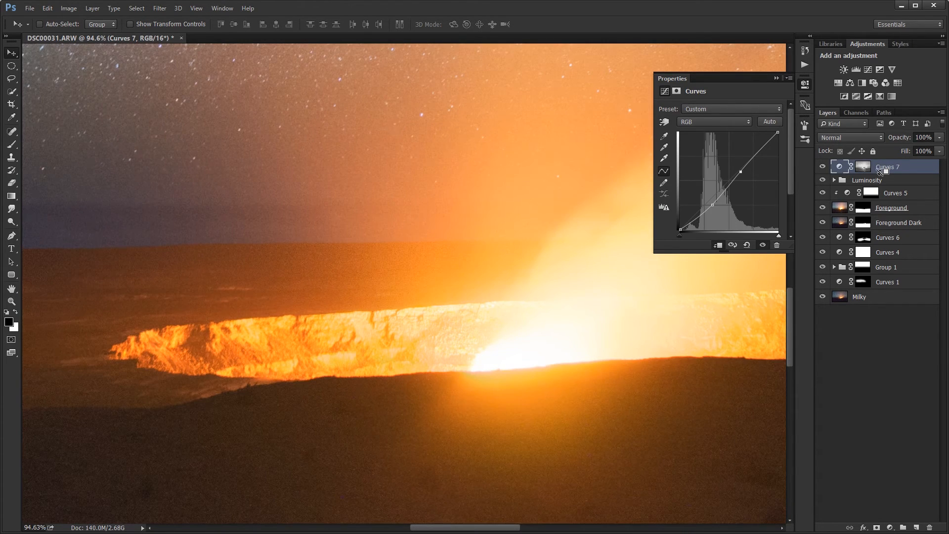
left_click(881, 173, "alt")
left_click(822, 168)
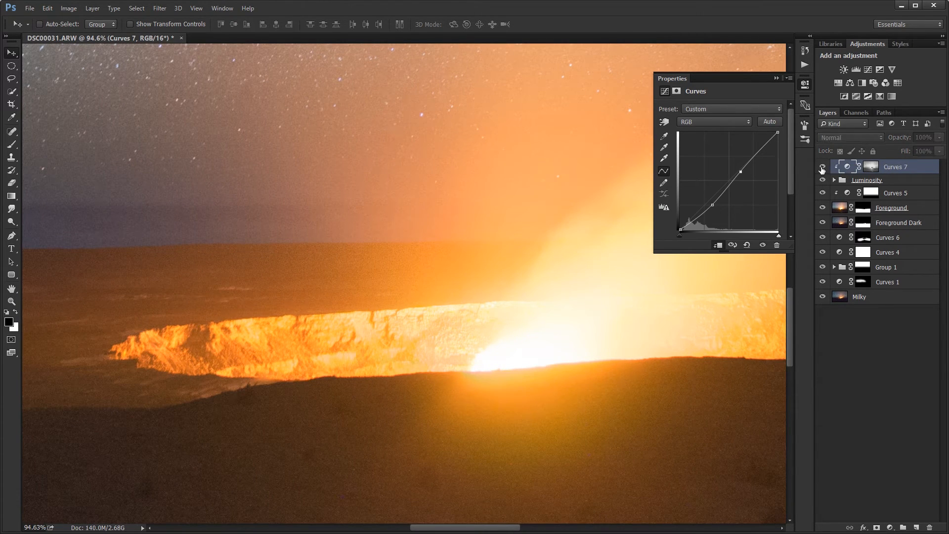
left_click(822, 167)
left_click(822, 167)
Step: Reshape the Curves 7 curve for stronger contrast by raising its upper point and adjusting its lower point
mouse_move(741, 171)
left_mouse_down()
mouse_move(730, 161)
mouse_move(732, 171)
left_mouse_up()
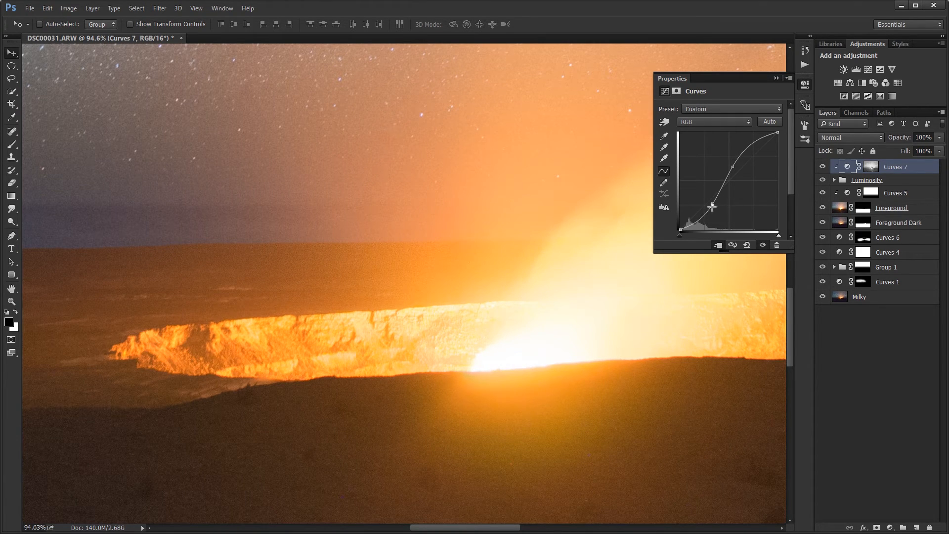
left_click_drag(712, 206, 710, 171)
left_click(776, 78)
Step: Examine the effect of Curves 7 on the whole scene and around the glowing crater by hiding and showing the layer
scroll(650, 185, "down", 2)
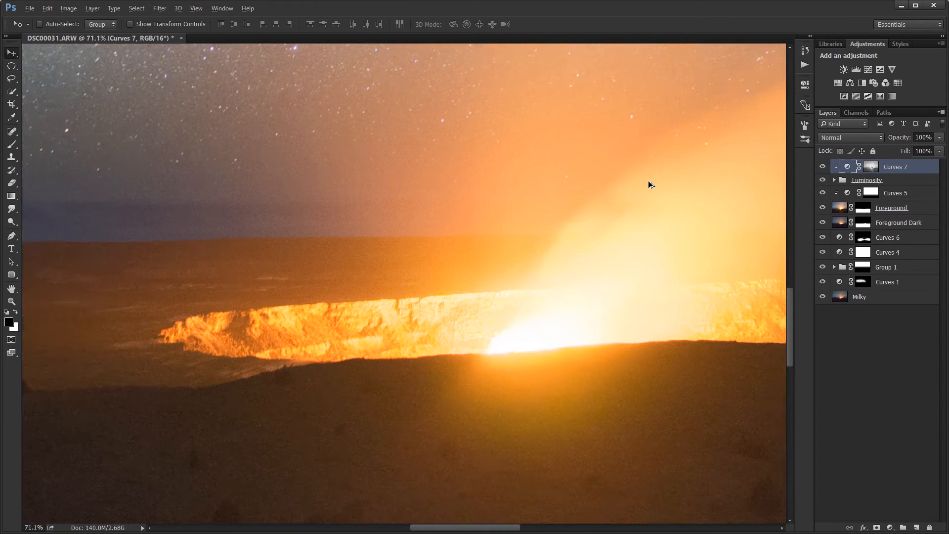
scroll(658, 201, "down", 4)
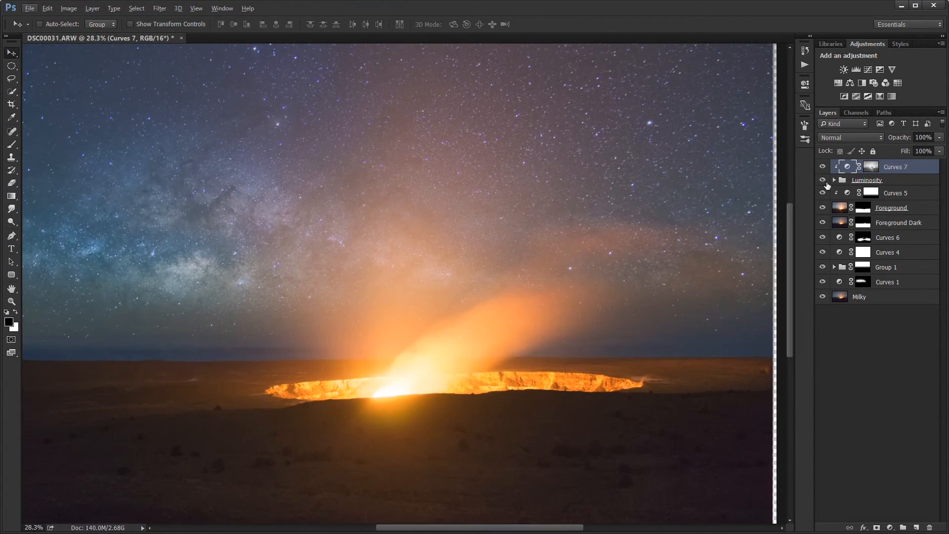
left_click(822, 167)
left_click(822, 168)
left_click(822, 168)
left_click(823, 168)
left_click(822, 170)
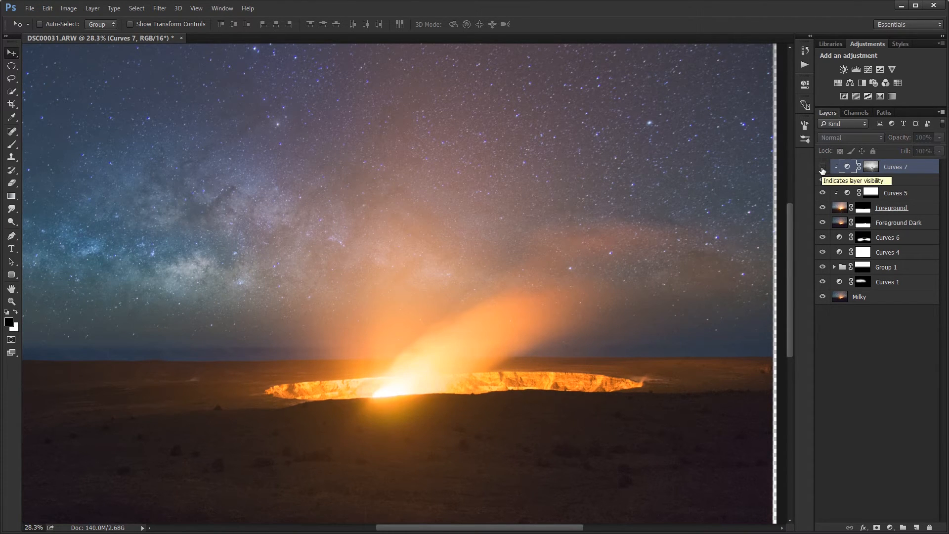
scroll(385, 411, "up", 2)
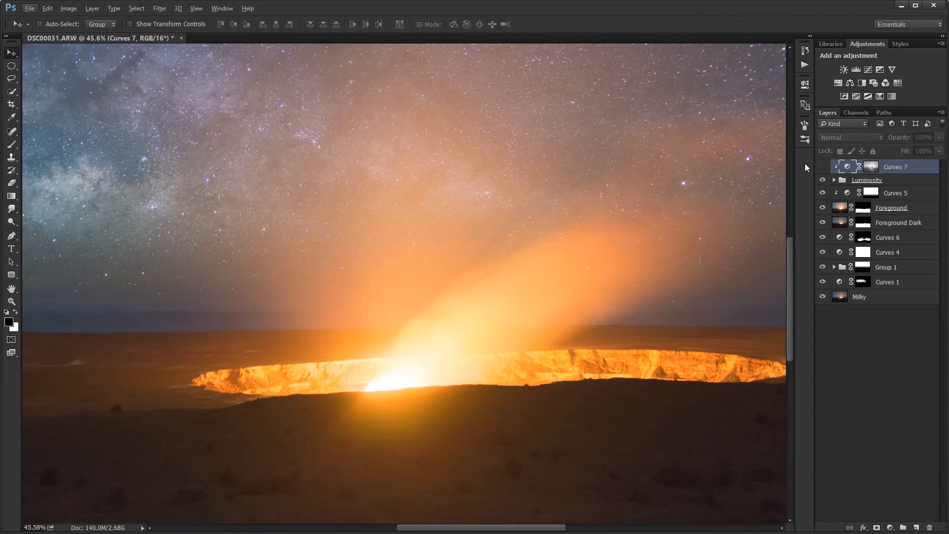
left_click(822, 169)
left_click(822, 168)
left_click(822, 168)
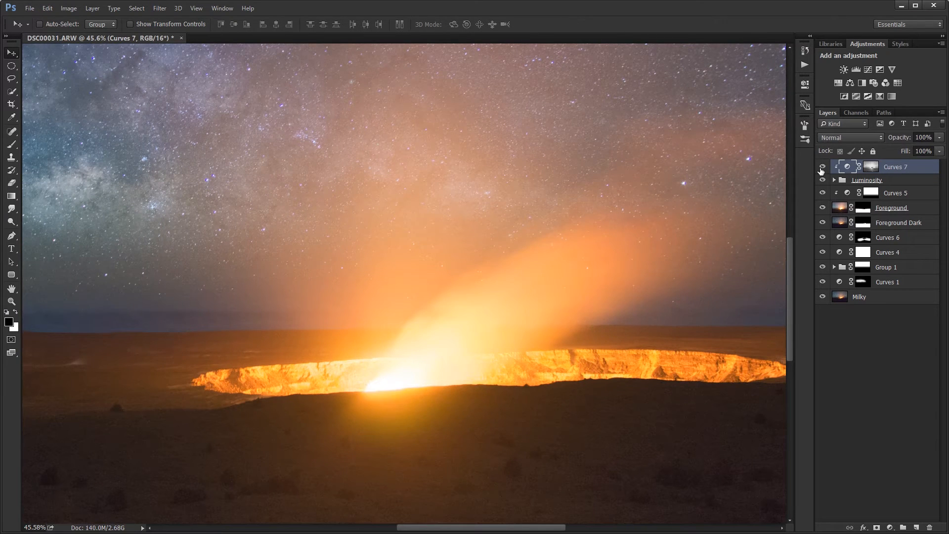
left_click(821, 169)
left_click(821, 168)
left_click(822, 168)
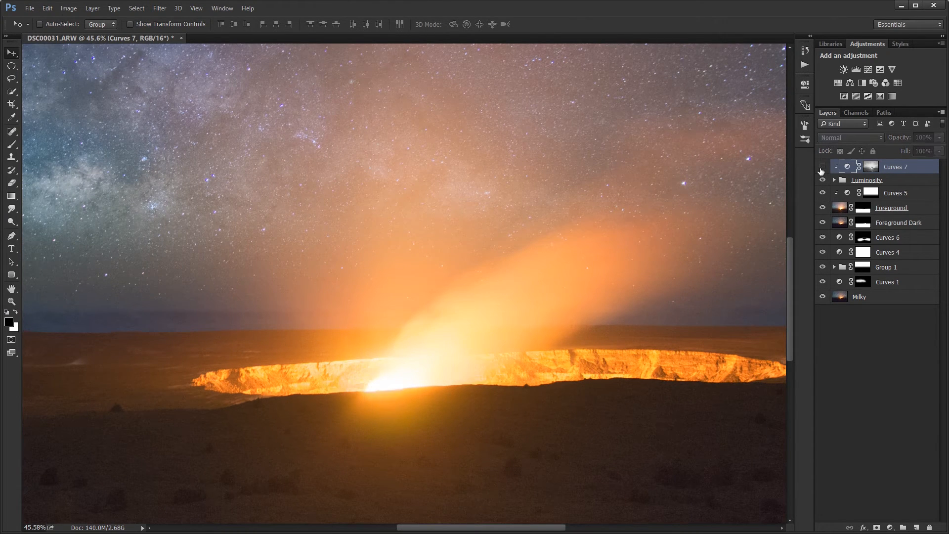
left_click(822, 169)
left_click(822, 168)
left_click(822, 169)
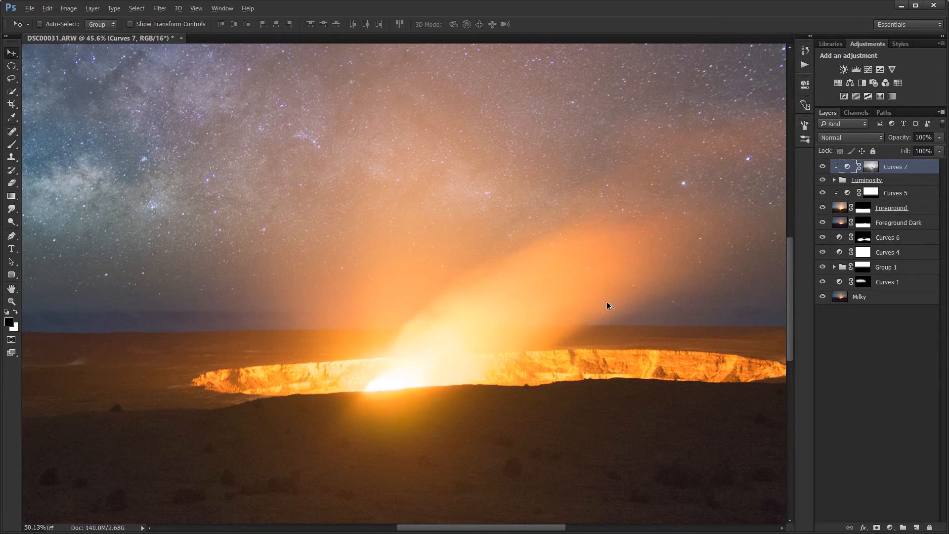
scroll(610, 314, "up", 2)
left_click_drag(610, 313, 593, 233)
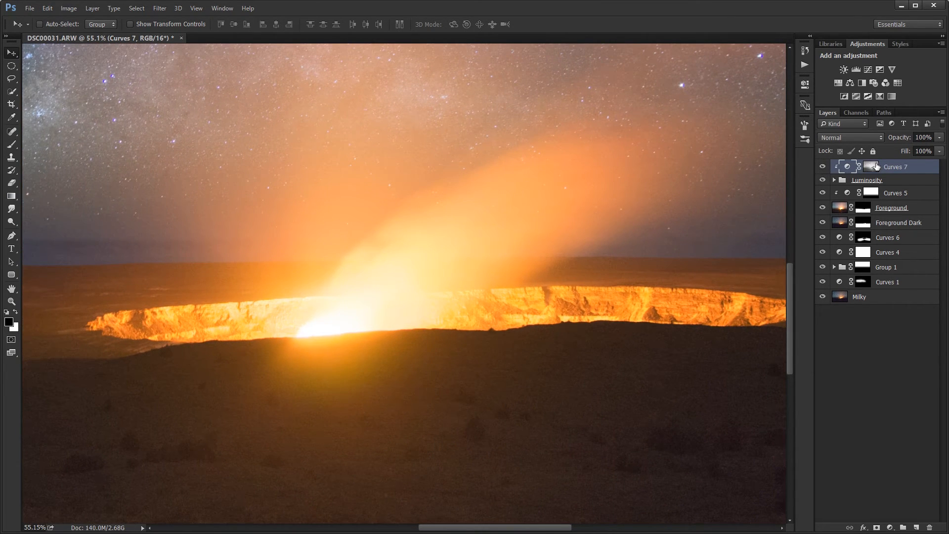
left_click(867, 69)
mouse_move(733, 179)
left_mouse_down()
mouse_move(732, 197)
mouse_move(732, 186)
left_mouse_up()
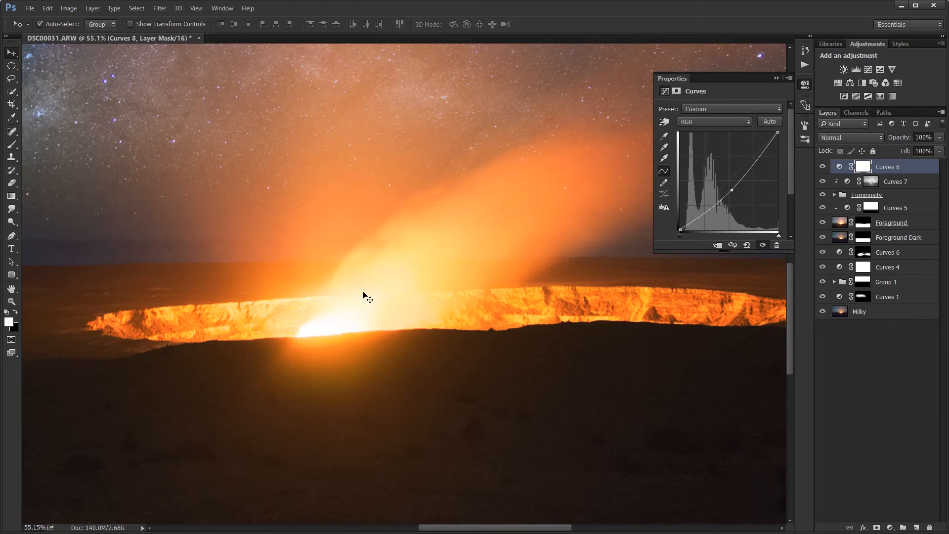
key("ctrl+z")
left_click(776, 78)
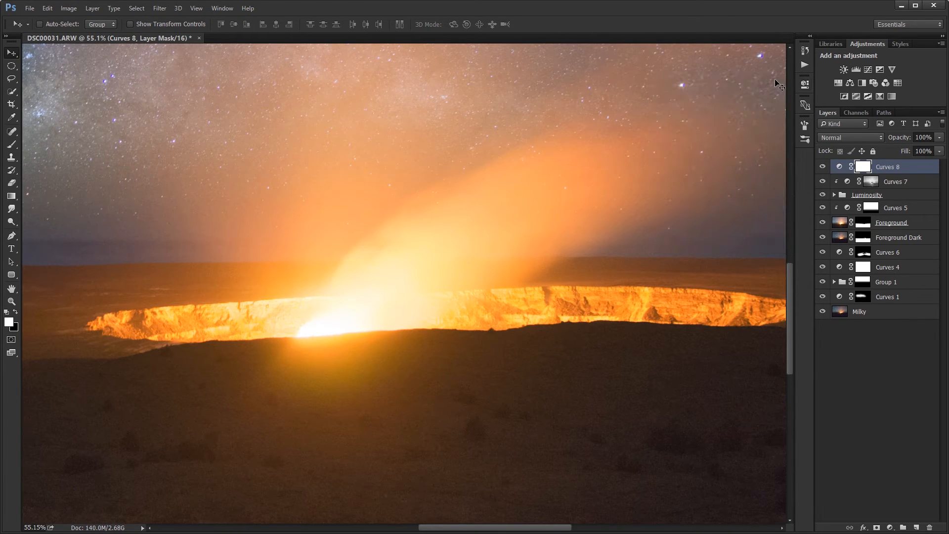
key("Delete")
Step: Run the Generate Luminance Masks action to create fresh luminosity masks from the current image
left_click(805, 65)
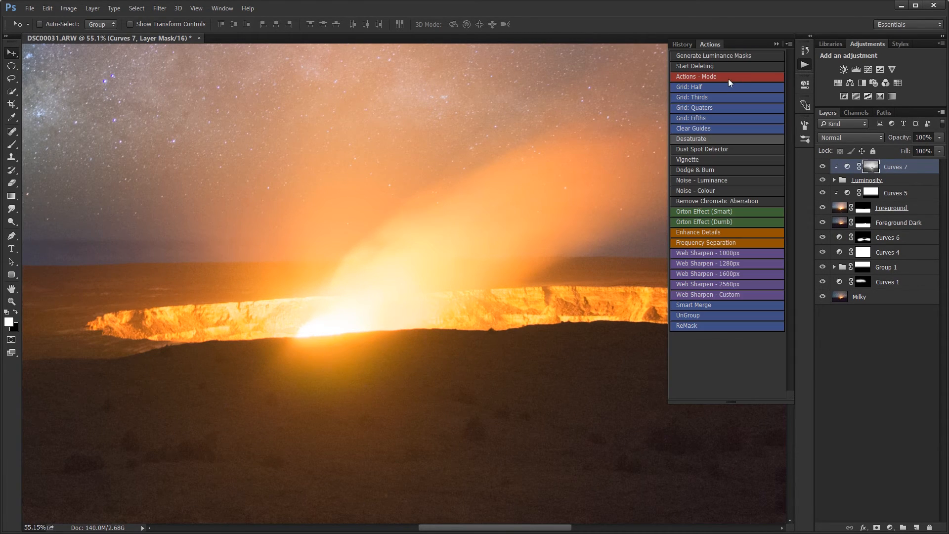
left_click(707, 59)
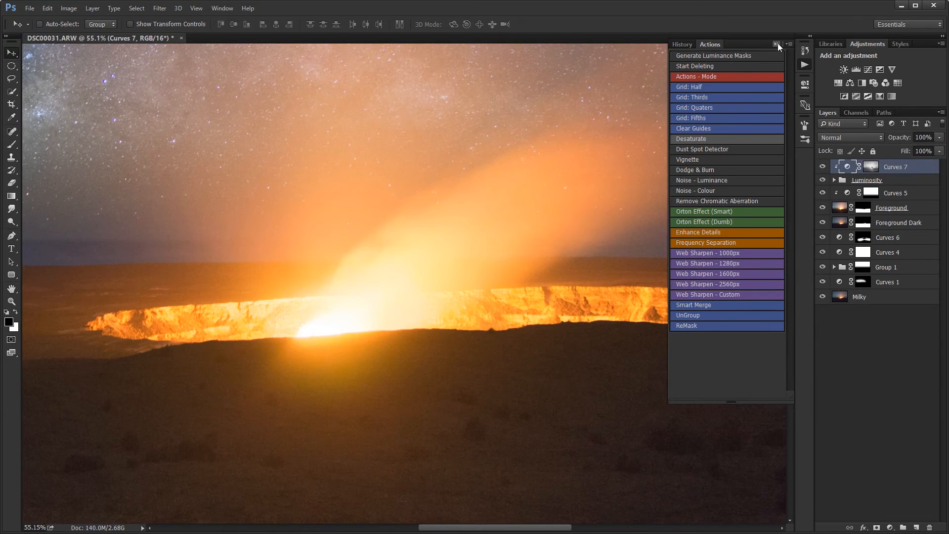
left_click(779, 43)
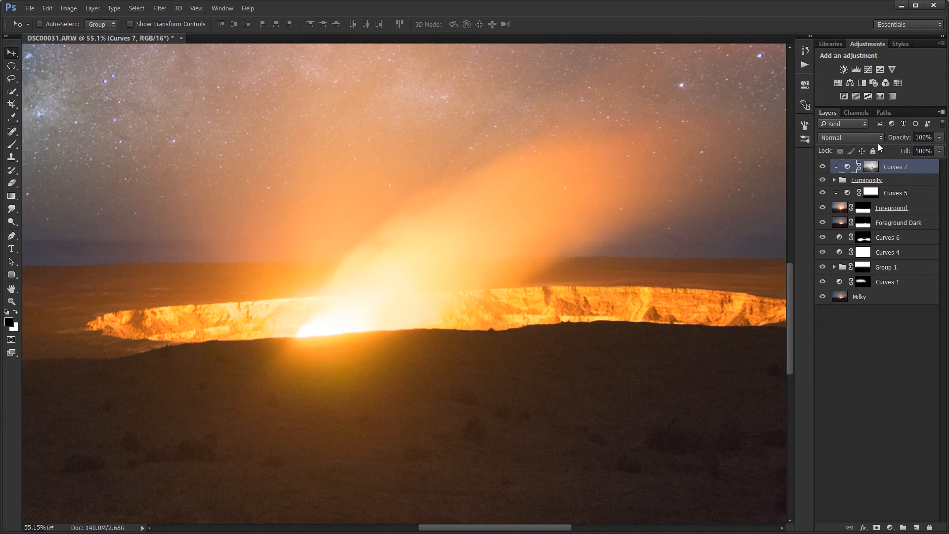
Step: Compare the Midtones 1, 2 and 3 channels, then add a Curves adjustment layer masked with the Midtones 1 selection
left_click(855, 113)
left_click(864, 361)
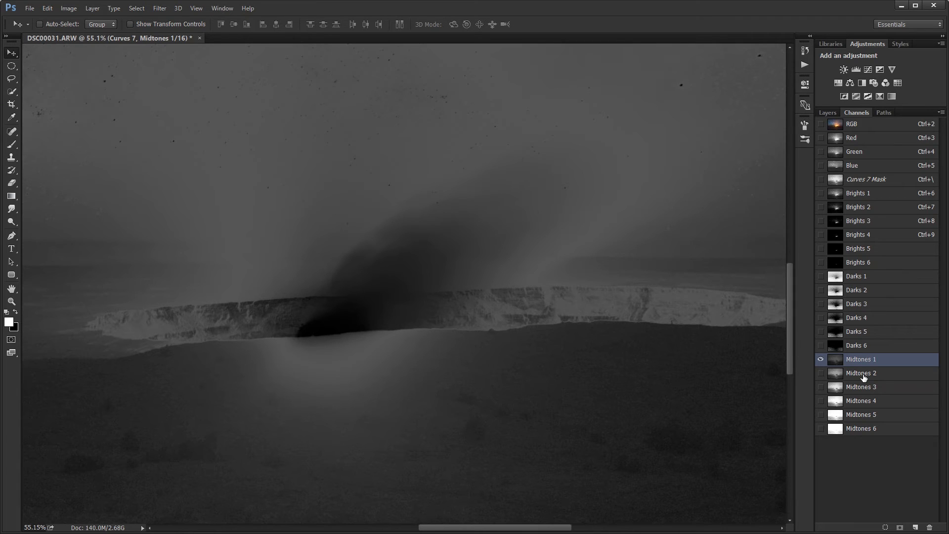
left_click(864, 376)
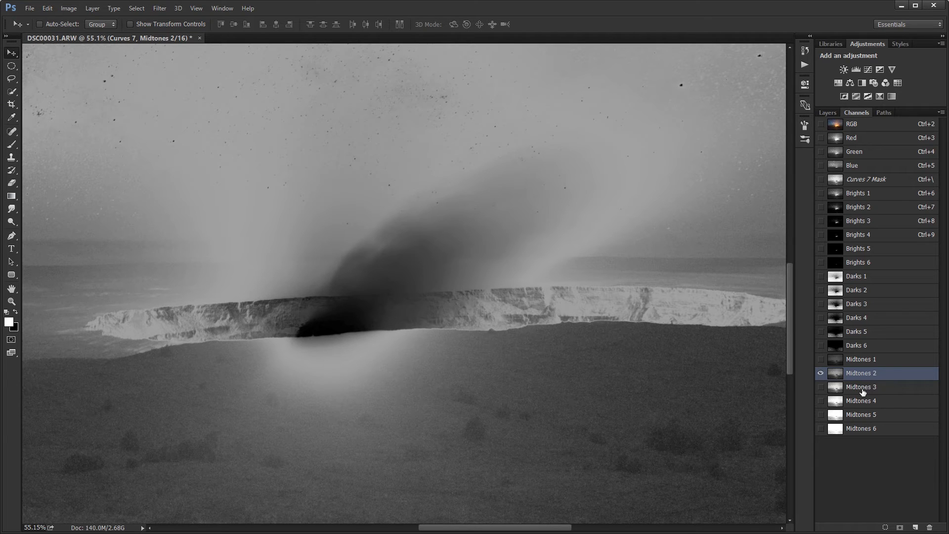
left_click(863, 391)
left_click(862, 374)
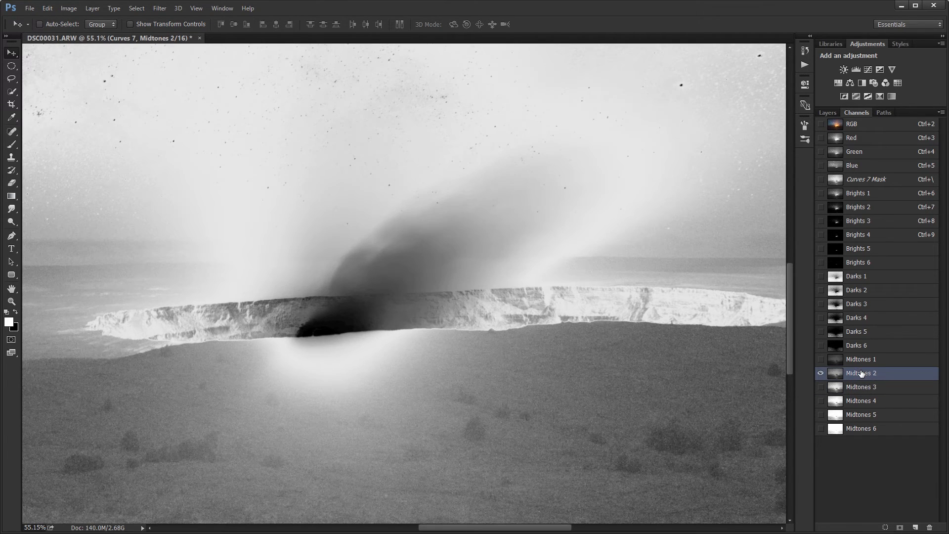
left_click(864, 360)
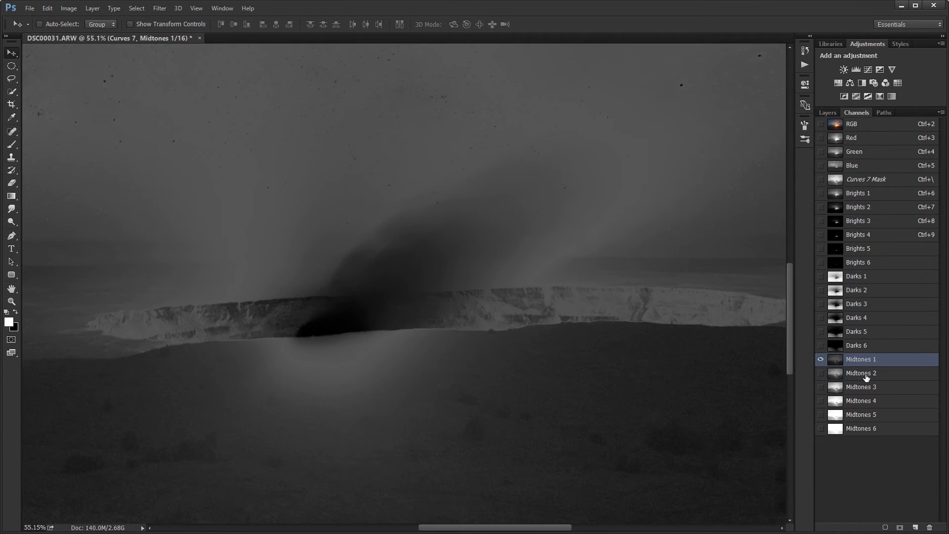
left_click(834, 364, "ctrl")
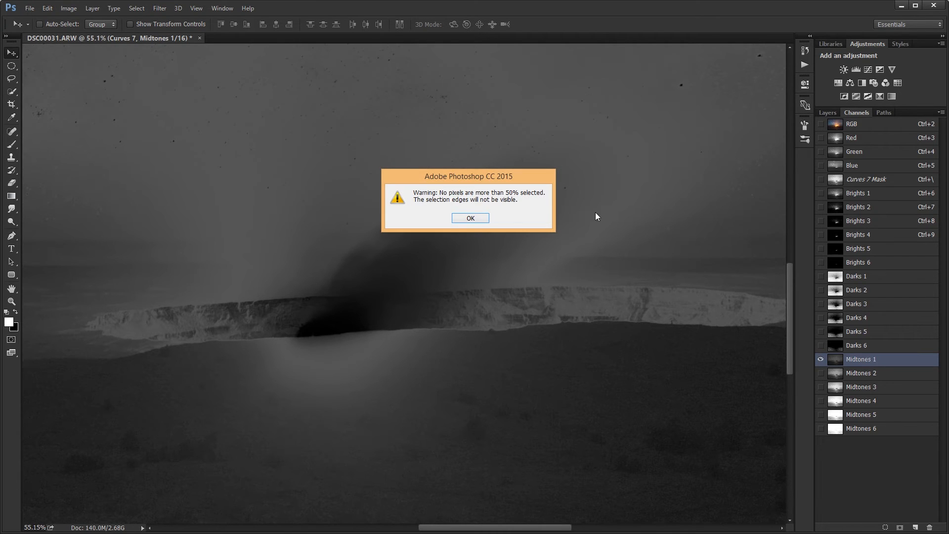
left_click(470, 219)
left_click(823, 113)
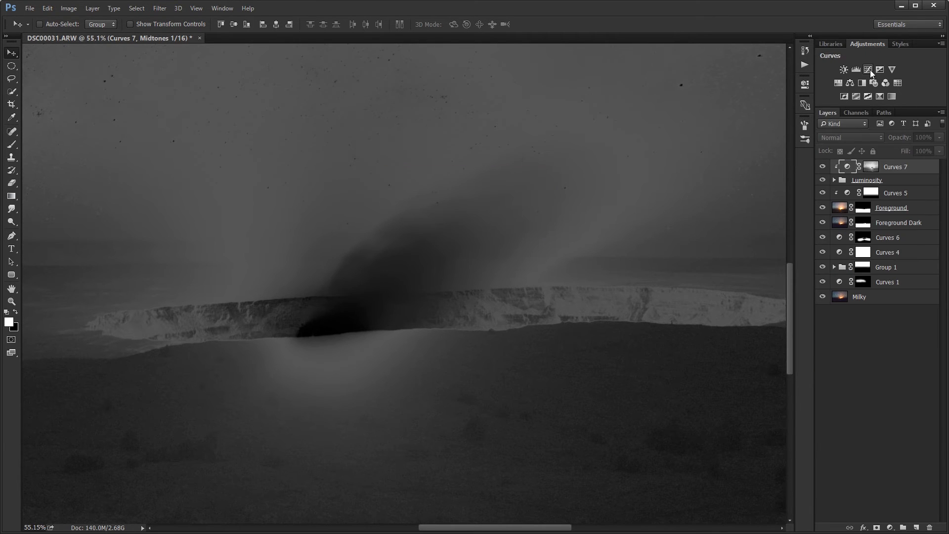
left_click(869, 70)
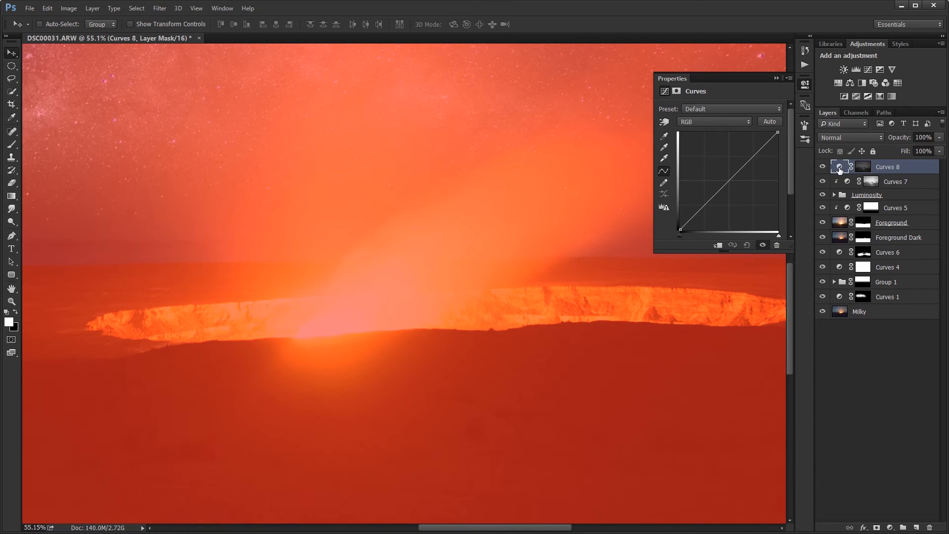
Step: Shape the Curves 8 curve with a lowered shadow point and an upper point holding the highlights close to the baseline
left_click(839, 170)
left_click_drag(733, 177, 745, 158)
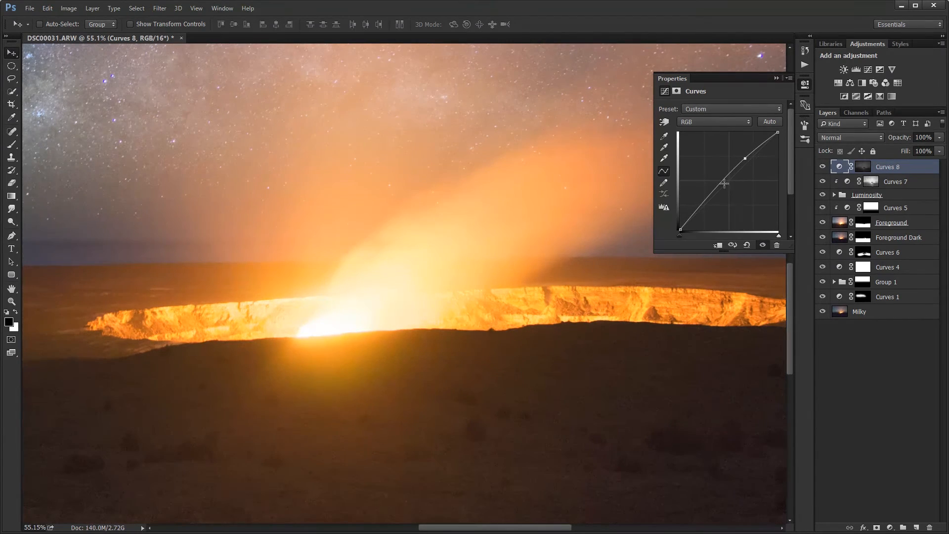
mouse_move(715, 192)
left_mouse_down()
mouse_move(723, 215)
mouse_move(717, 205)
left_mouse_up()
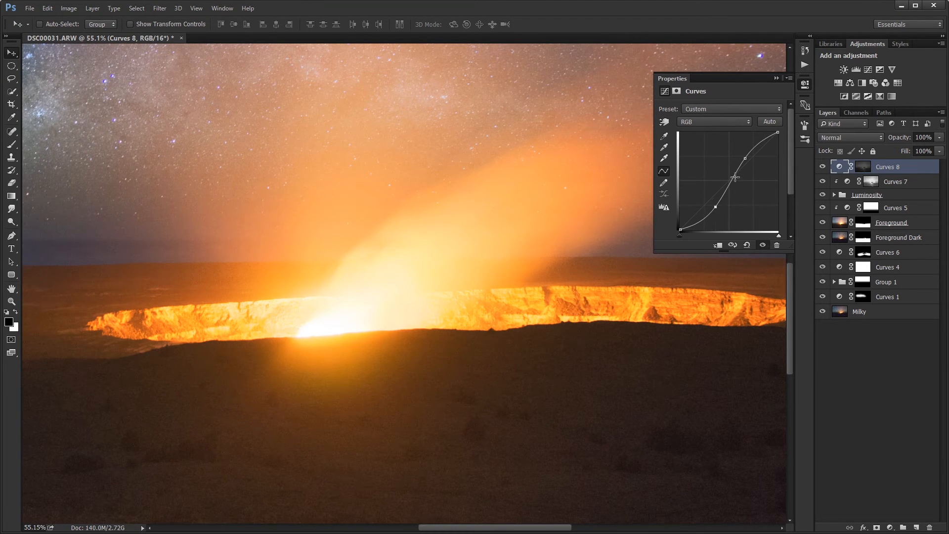
mouse_move(745, 162)
left_mouse_down()
mouse_move(764, 179)
mouse_move(746, 172)
left_mouse_up()
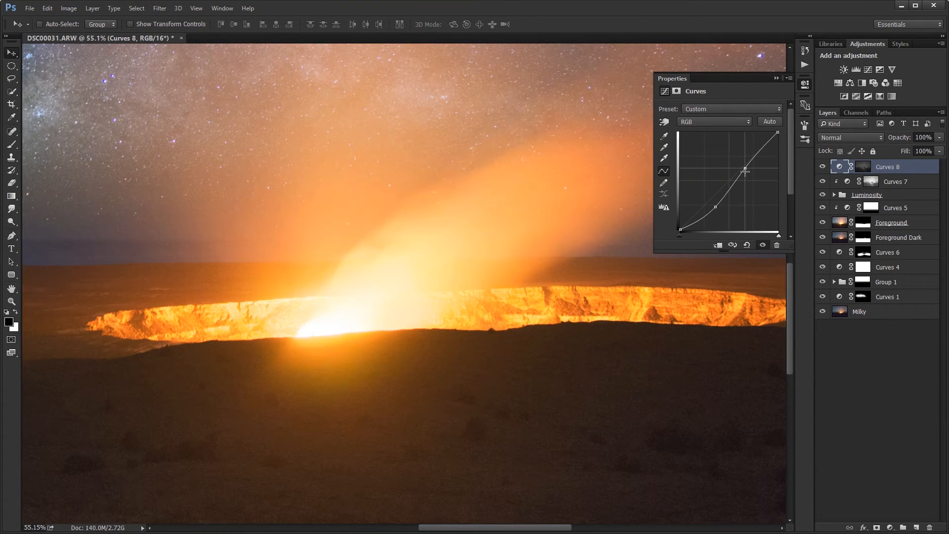
left_click(777, 78)
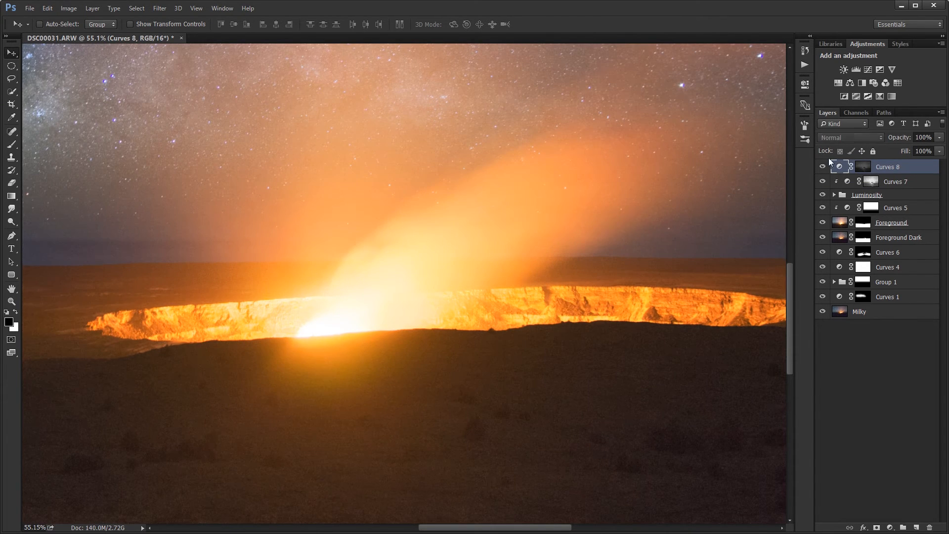
Step: Set the Curves 8 blend mode to Luminosity and compare the image with the layer hidden and shown
left_click(836, 138)
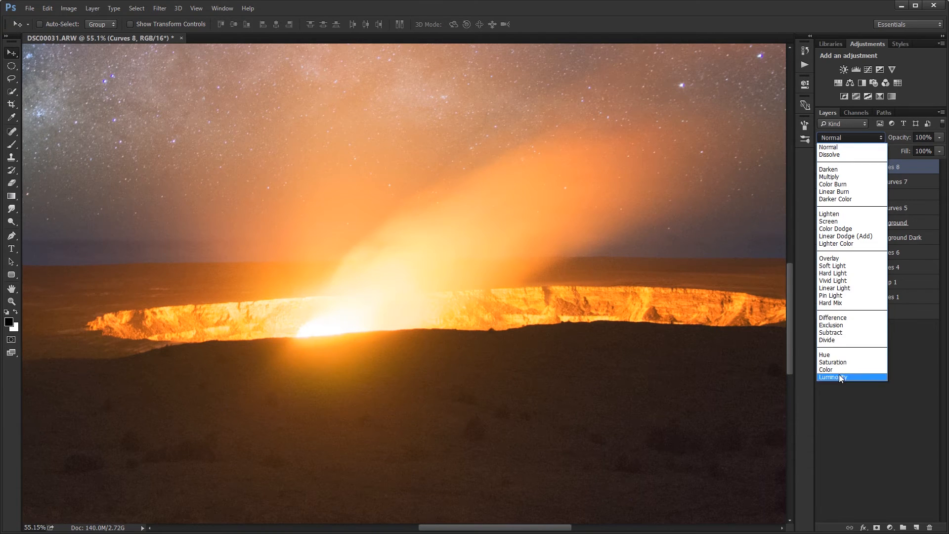
left_click(839, 375)
left_click(850, 334)
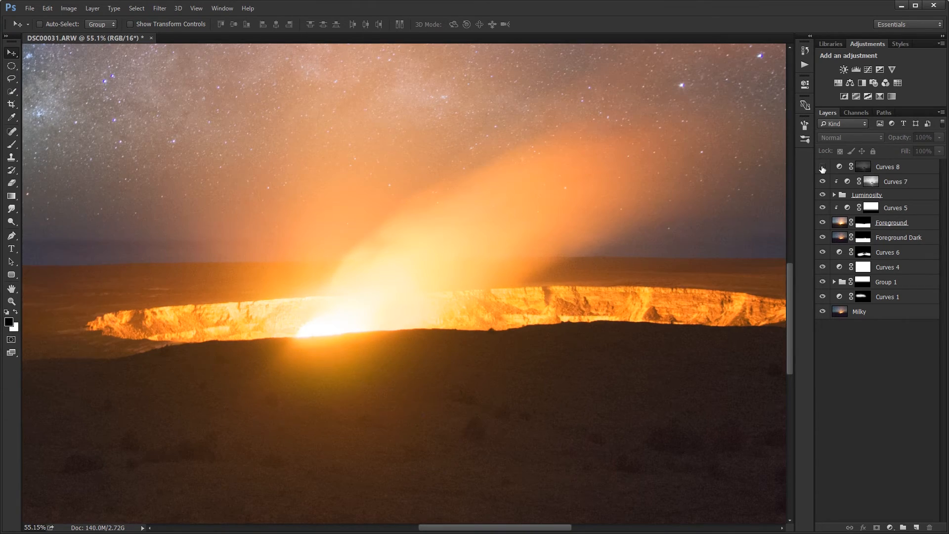
key("ctrl+0")
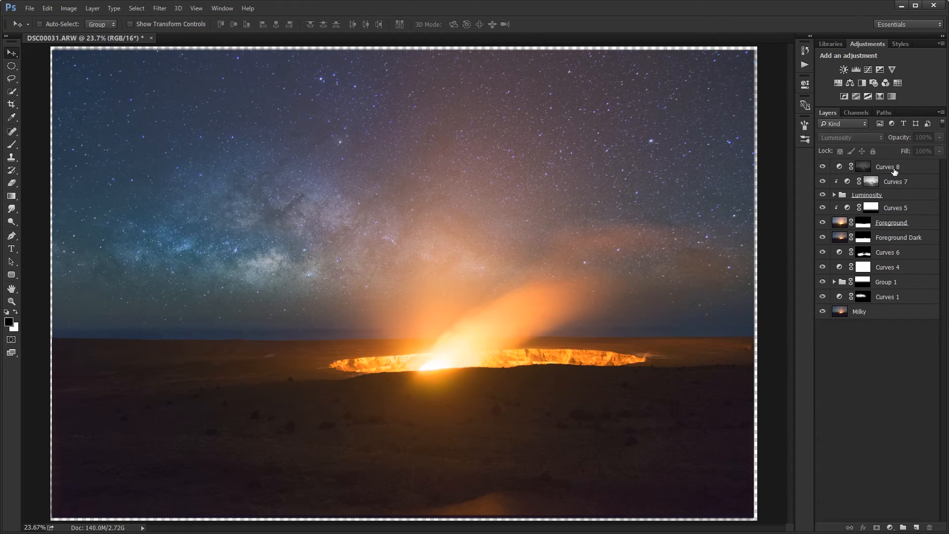
Step: Add a Curves layer above Curves 8 and slightly adjust its Red curve by targeting the dark ground below the crater
left_click(863, 168)
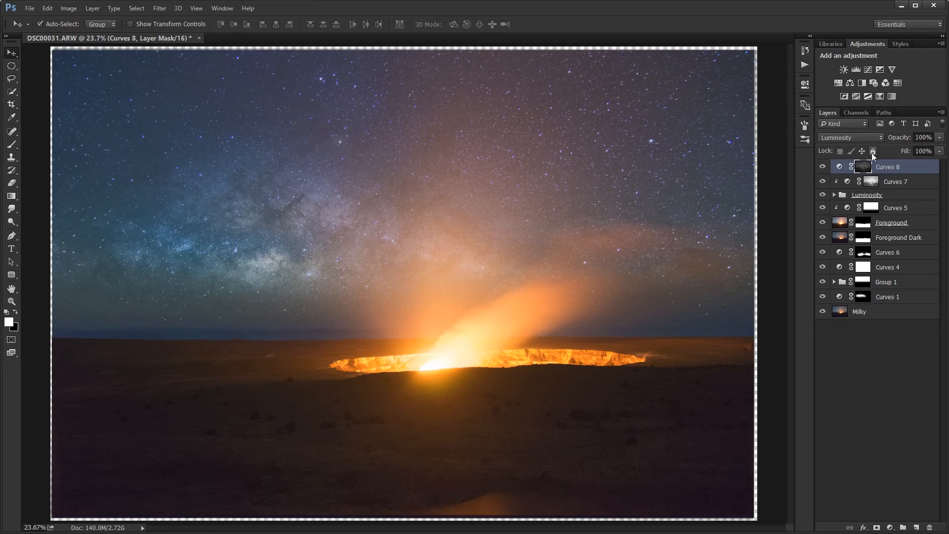
left_click(867, 70)
left_click(698, 121)
left_click(685, 133)
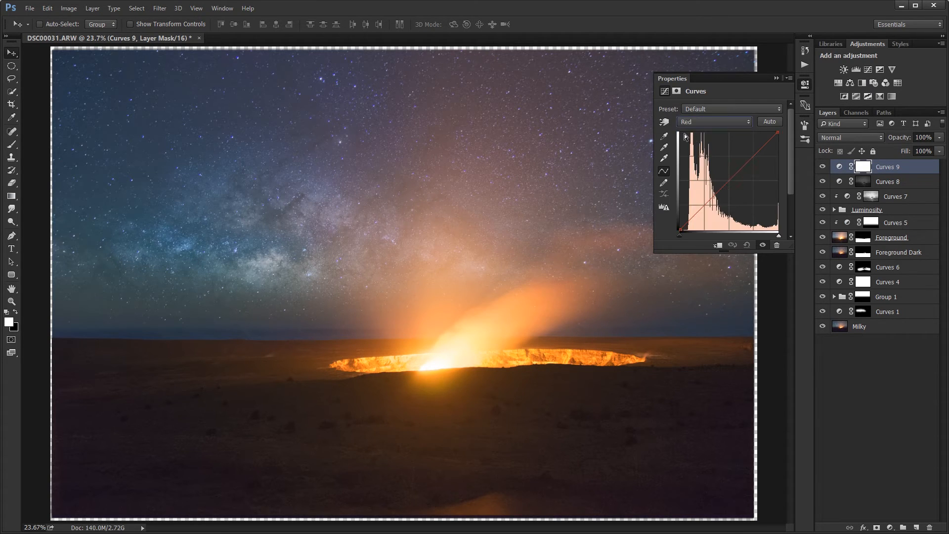
left_click(665, 127)
left_click_drag(384, 432, 381, 430)
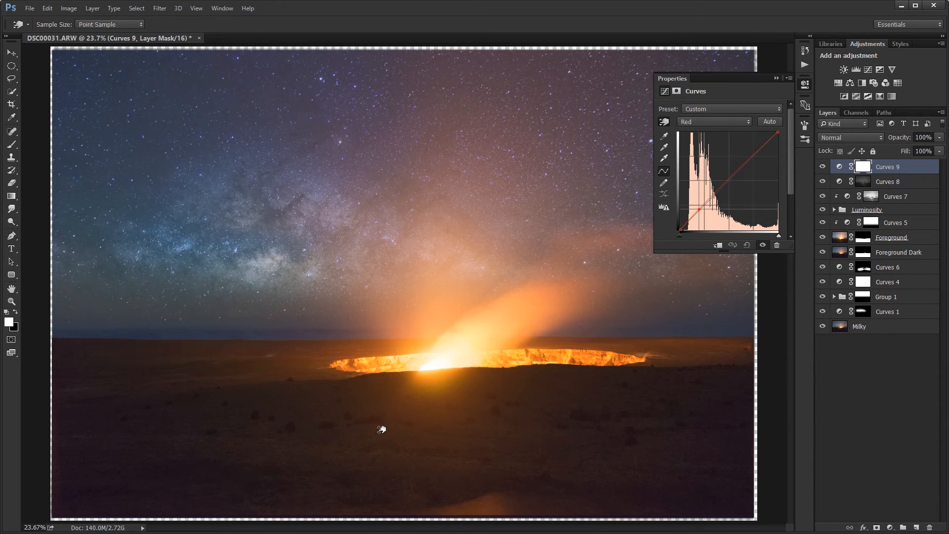
left_click_drag(381, 429, 382, 430)
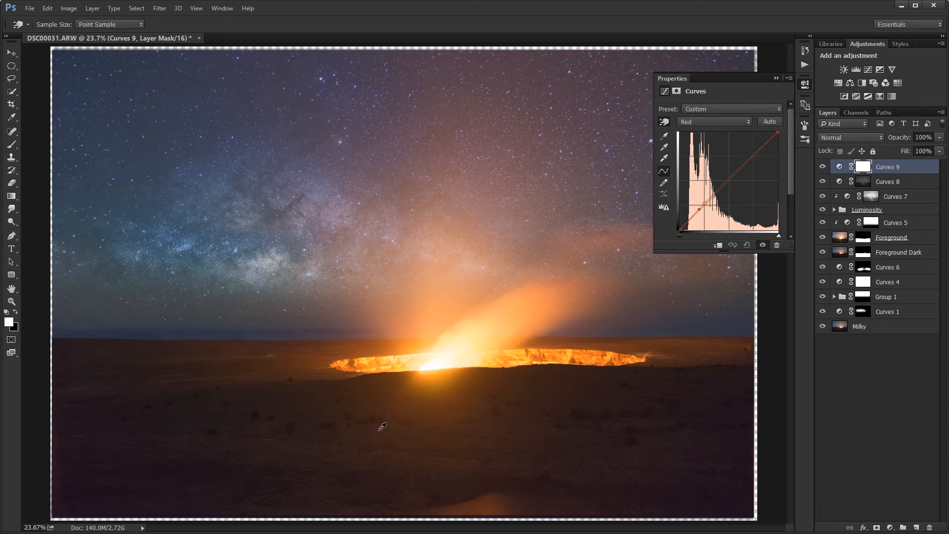
Step: Invert the Curves 9 mask to black and paint white with a larger brush at 100% opacity over the ground below the crater
left_click(776, 78)
key("ctrl+i")
key("b")
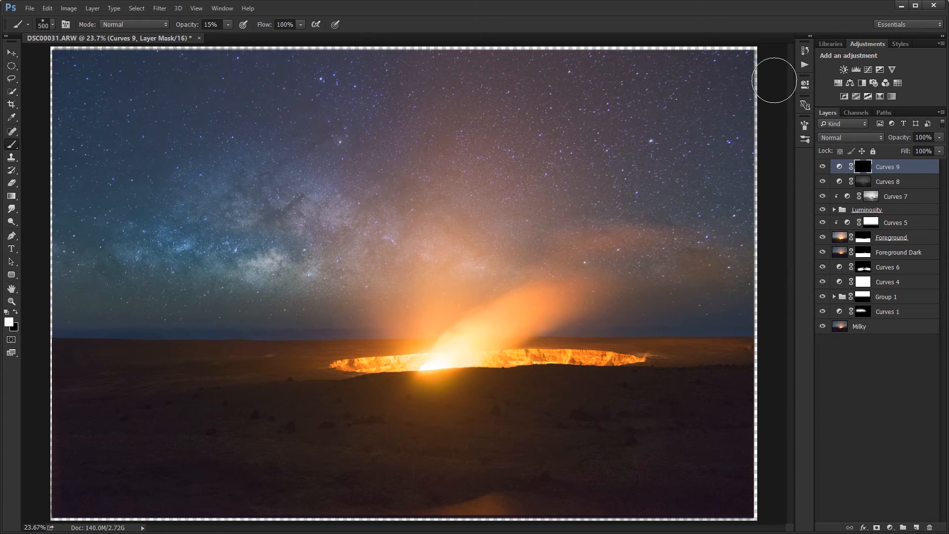
key("bracketright")
key("bracketright")
key("bracketright")
key("bracketright")
key("bracketright")
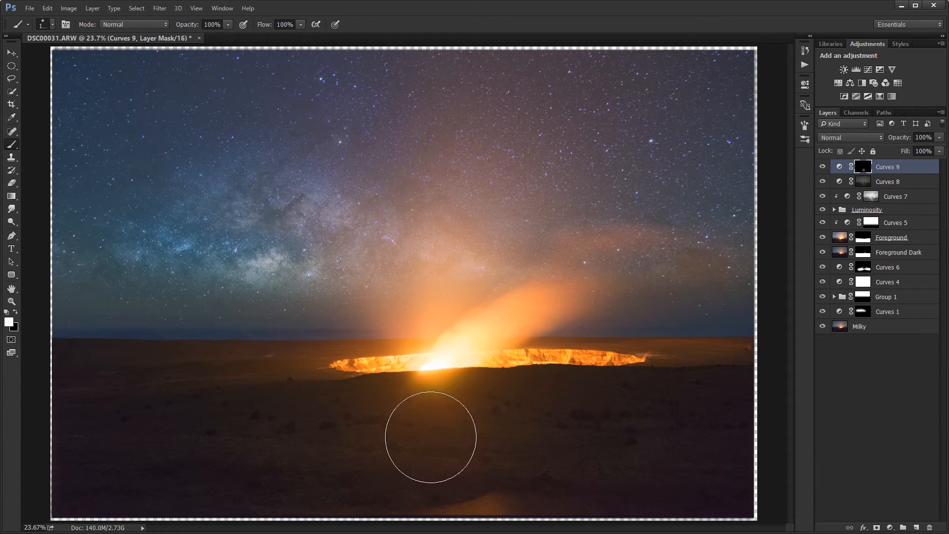
left_click_drag(498, 413, 349, 415)
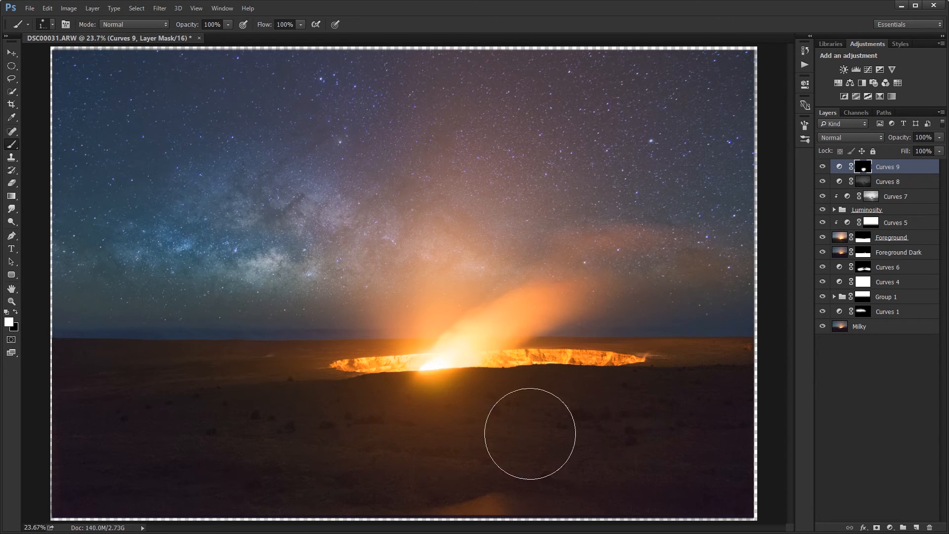
Step: Examine the effect of Curves 9 on the foreground by repeatedly hiding and showing the layer
left_click(827, 166)
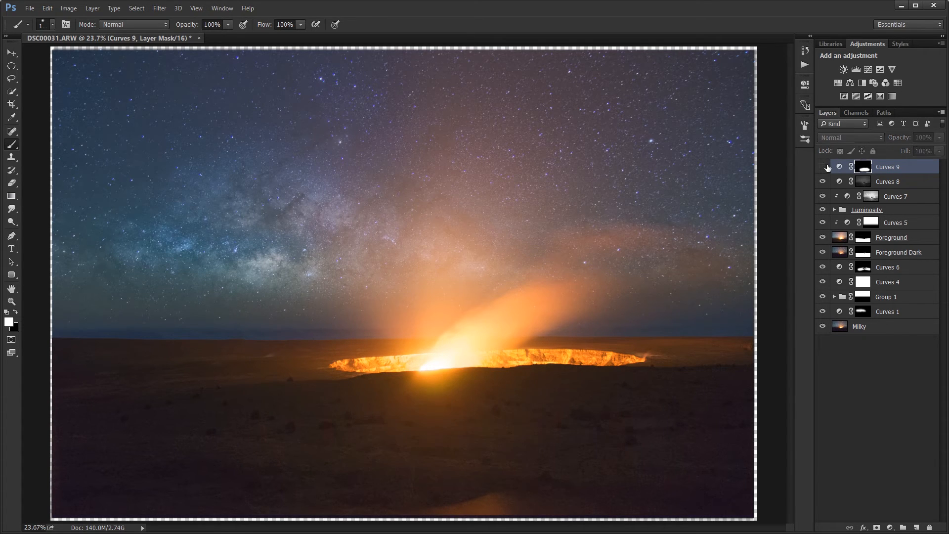
left_click(827, 167)
left_click(827, 167)
left_click(826, 167)
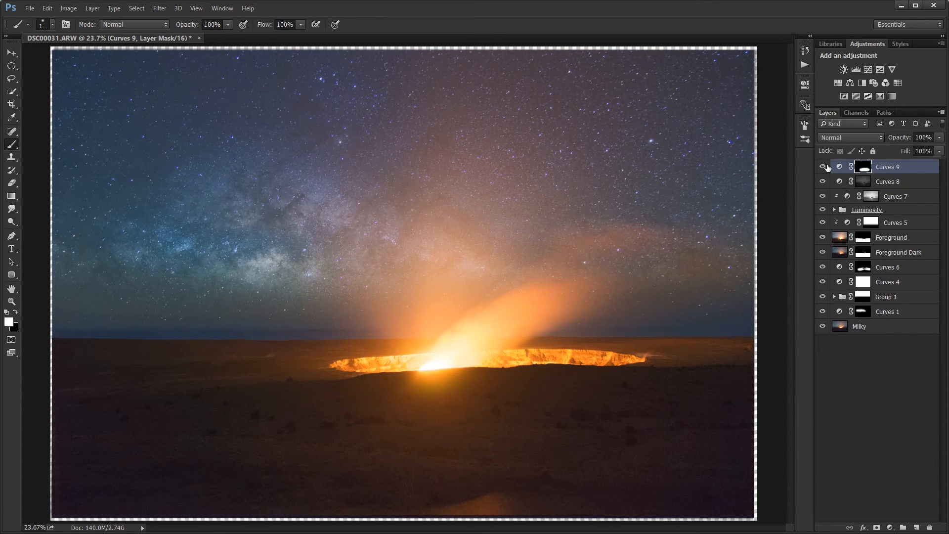
left_click(827, 166)
left_click(827, 166)
left_click(826, 166)
left_click(826, 167)
left_click(880, 405)
Step: Create a new layer above Curves 9 in Soft Light mode, filled with the neutral 50% gray
left_click(896, 169)
left_click(917, 527, "alt")
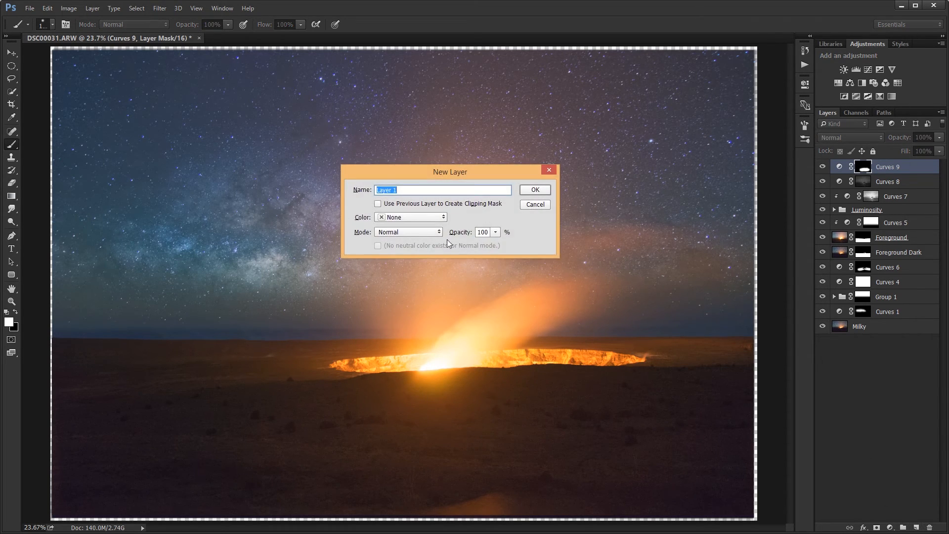
left_click(419, 232)
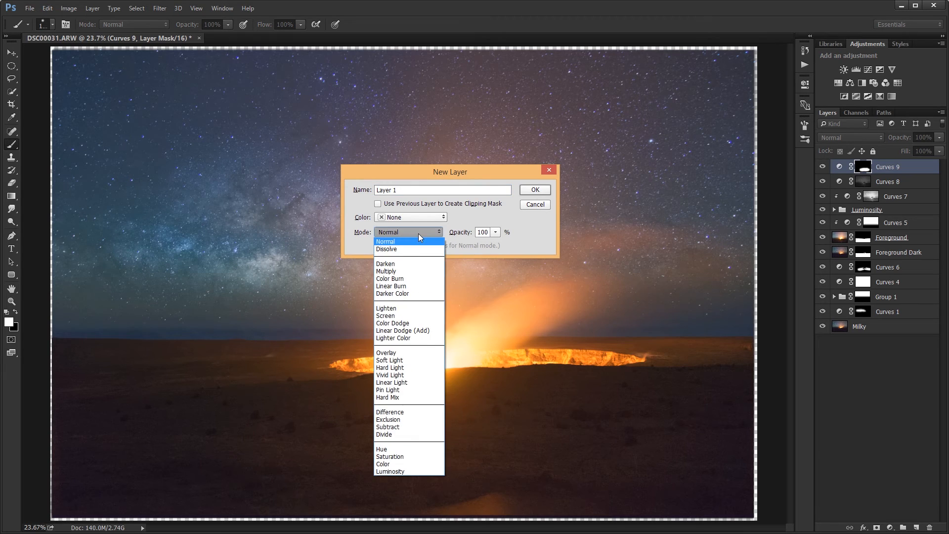
left_click(398, 361)
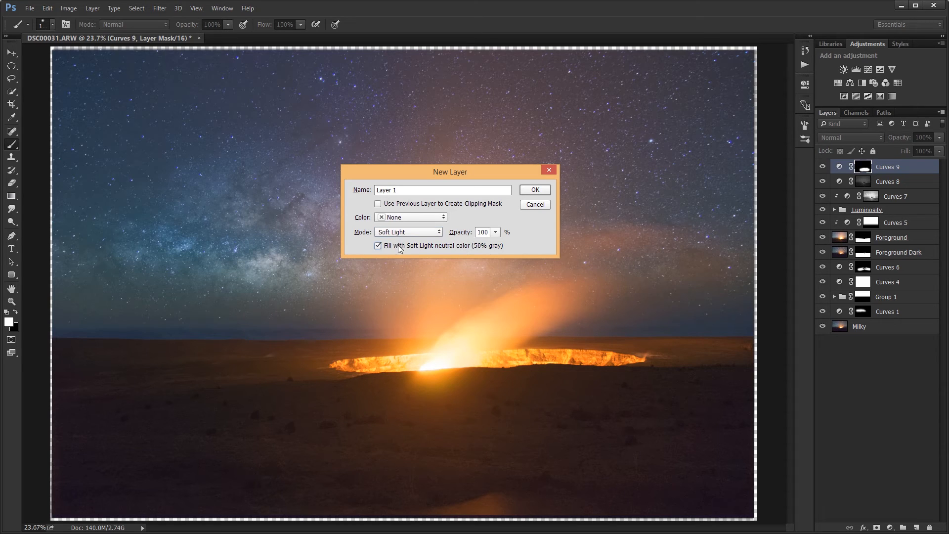
left_click(535, 191)
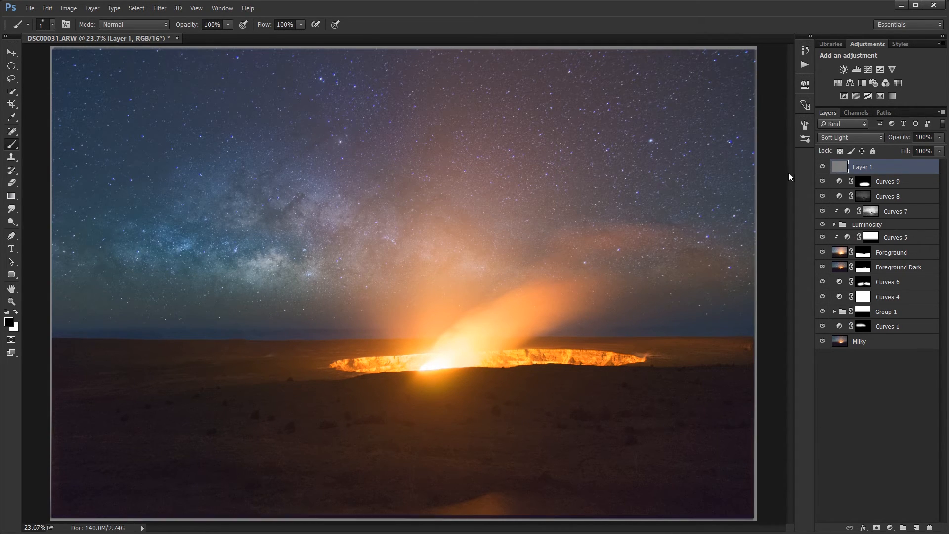
Step: Compare the image with the gray Soft Light layer hidden and shown
left_click(824, 168)
left_click(824, 169)
left_click(823, 169)
left_click(823, 168)
left_click(844, 381)
key("v")
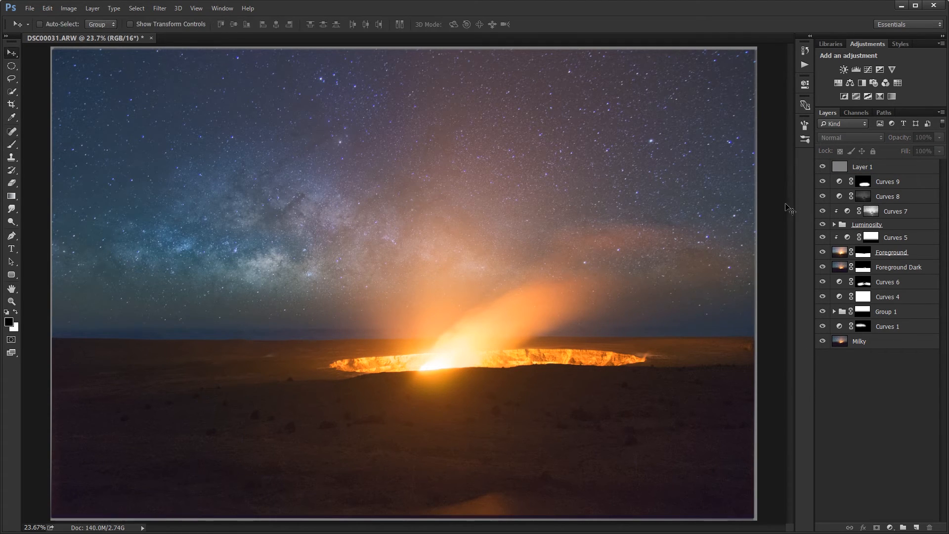
left_click(824, 168)
left_click(824, 168)
Step: With the gray Soft Light layer active for brushing, load the Brights 1 channel as a selection and clear the selection outline
left_click(857, 168)
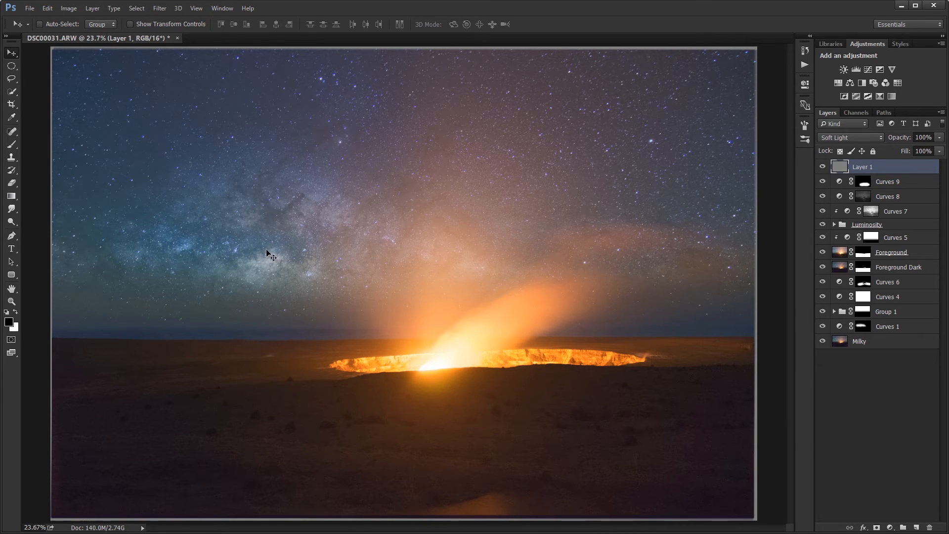
key("b")
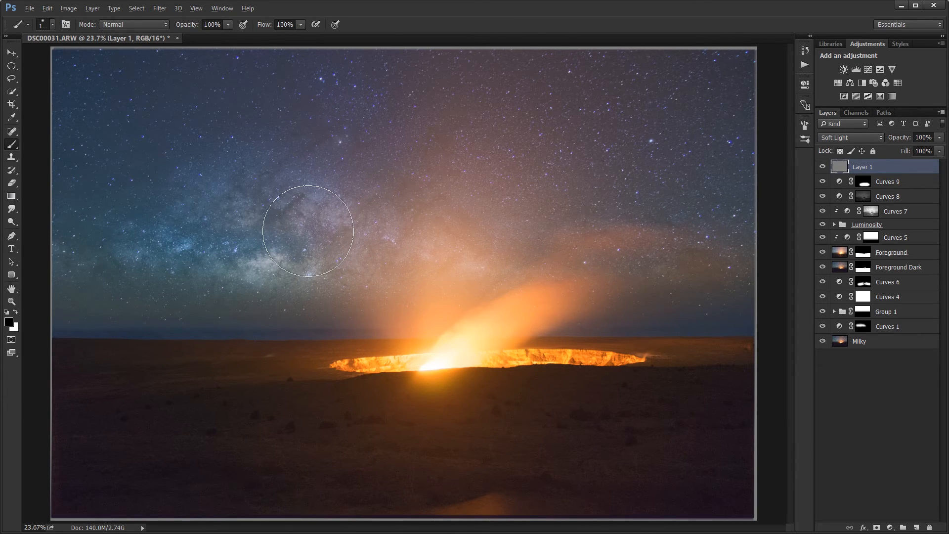
scroll(307, 229, "up", 3)
left_click_drag(337, 266, 410, 282)
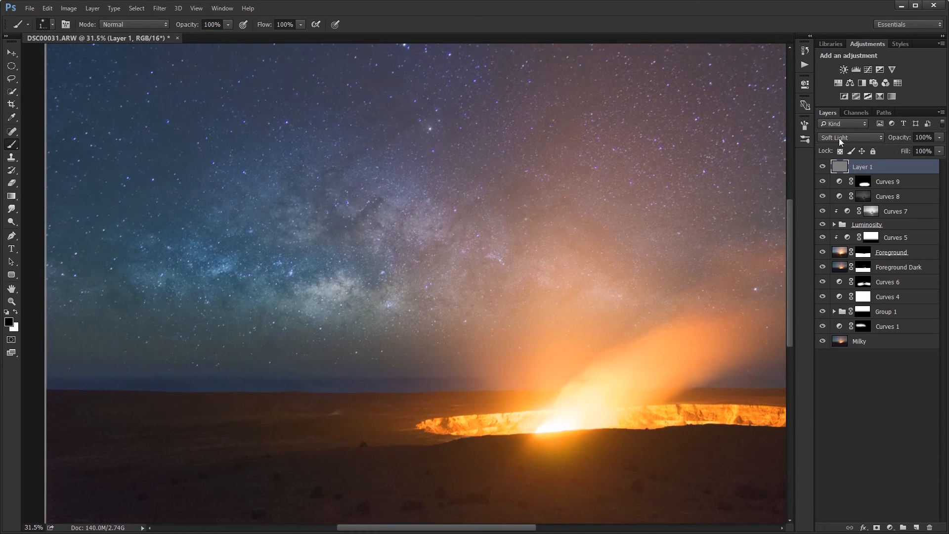
left_click(857, 112)
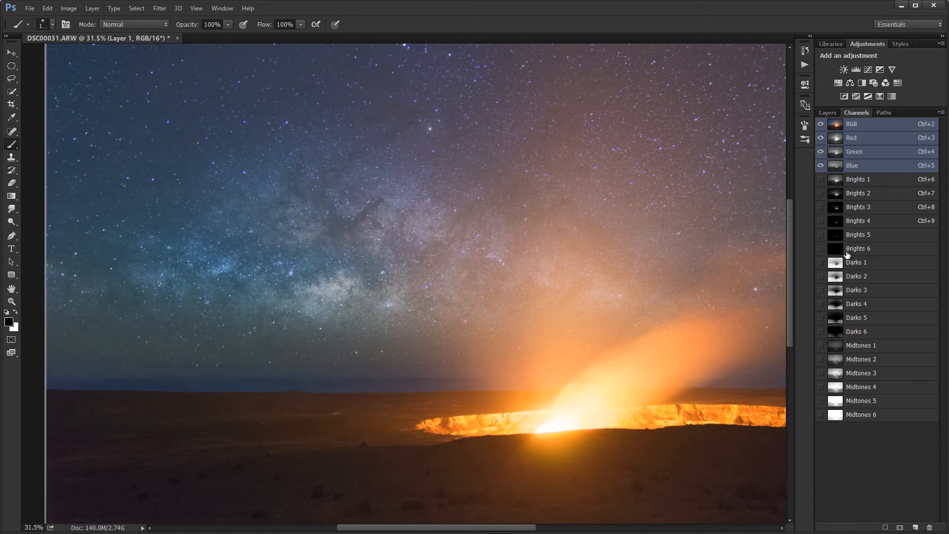
left_click(869, 182)
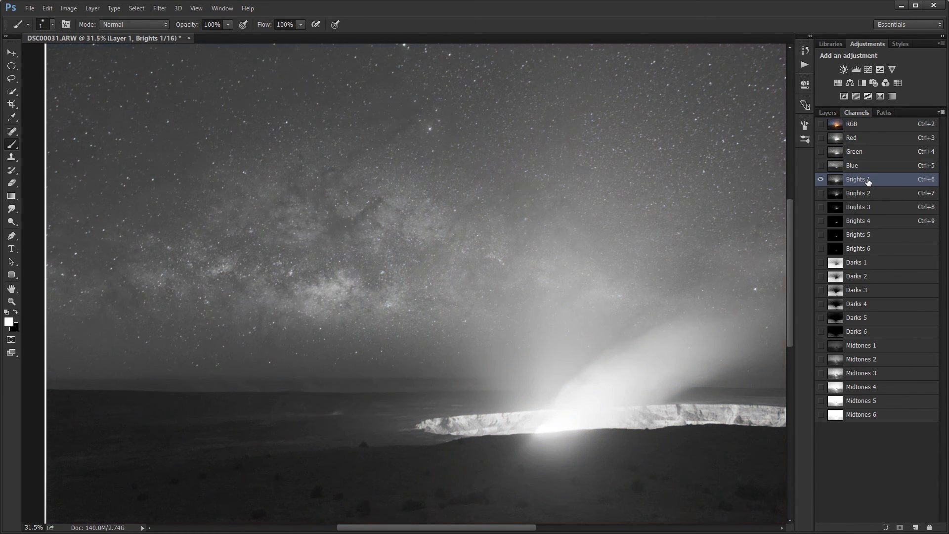
left_click(835, 180, "ctrl")
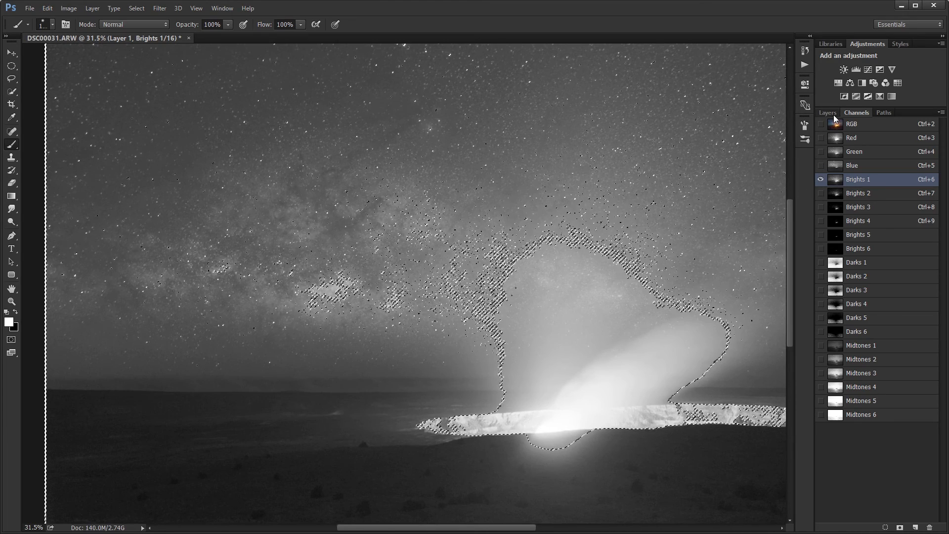
key("ctrl+d")
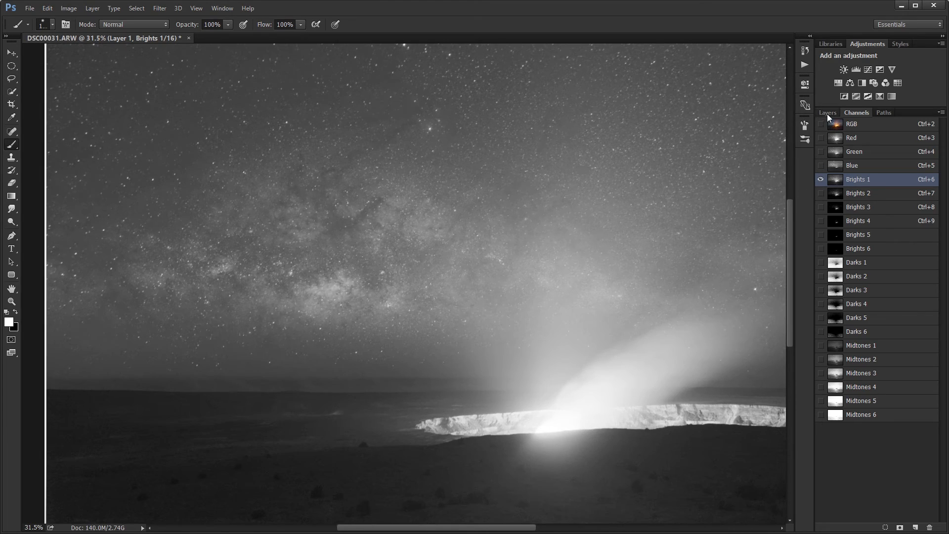
Step: Lightly dodge the Milky Way core on the gray Soft Light layer with a white 700 px brush at 10% opacity
left_click(828, 114)
left_click(854, 168)
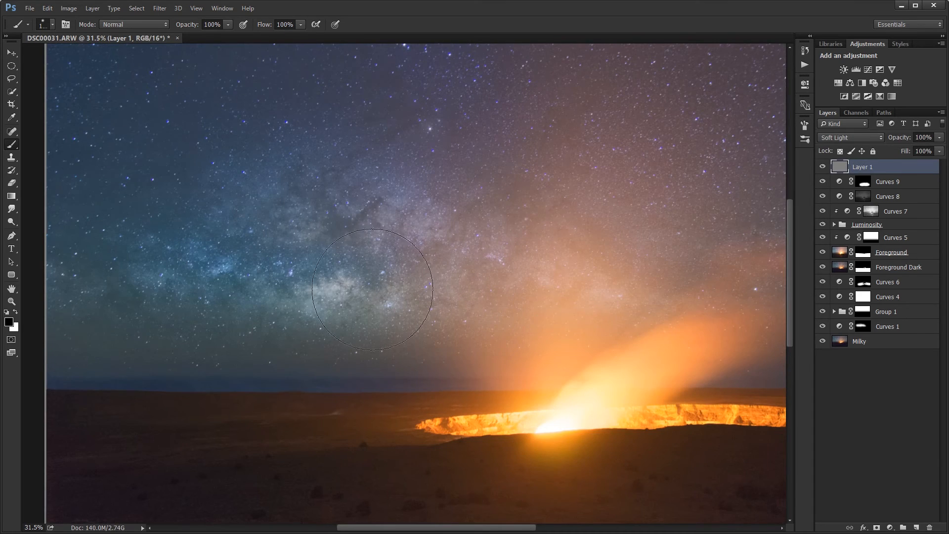
key("x")
scroll(307, 312, "up", 2)
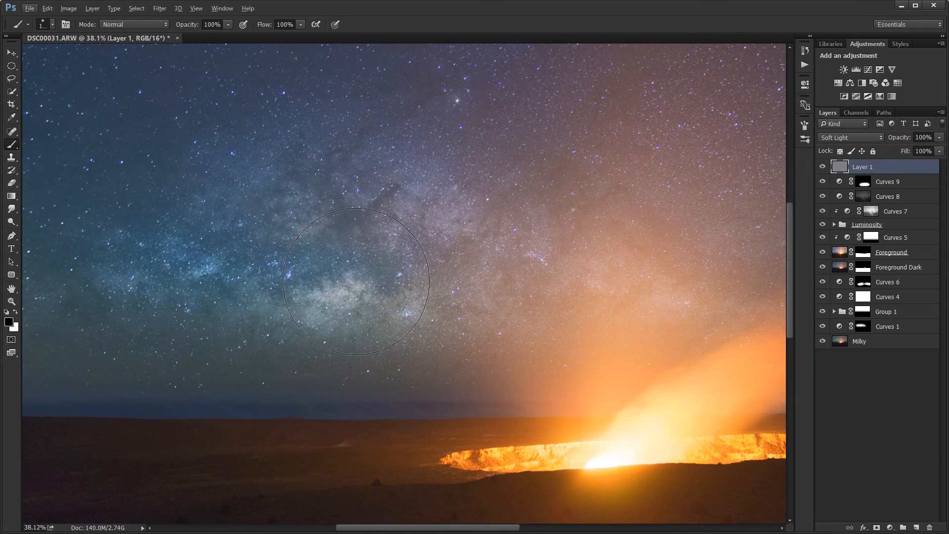
key("bracketleft")
key("bracketleft")
key("bracketleft")
key("x")
left_click_drag(349, 306, 454, 300)
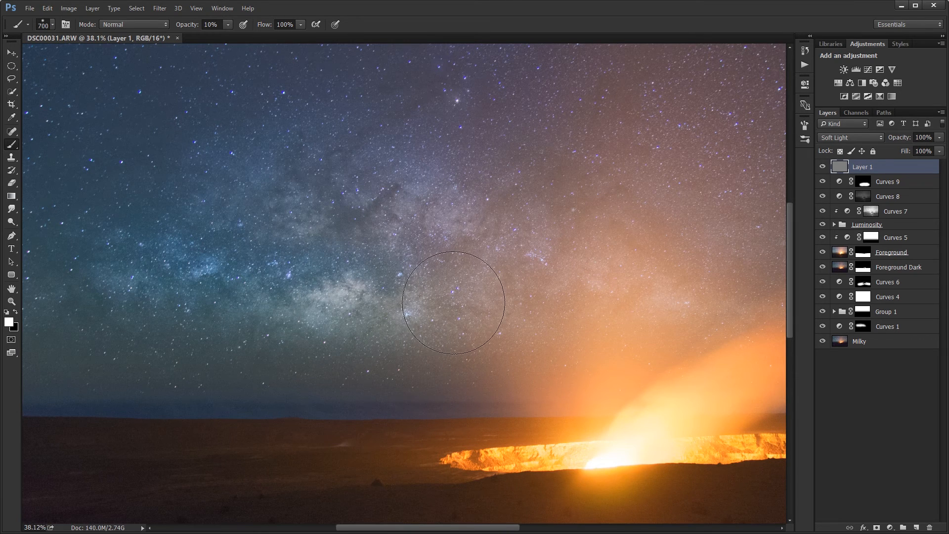
Step: Dodge along the Milky Way band toward the volcanic glow with the white brush at 20% opacity
key("2")
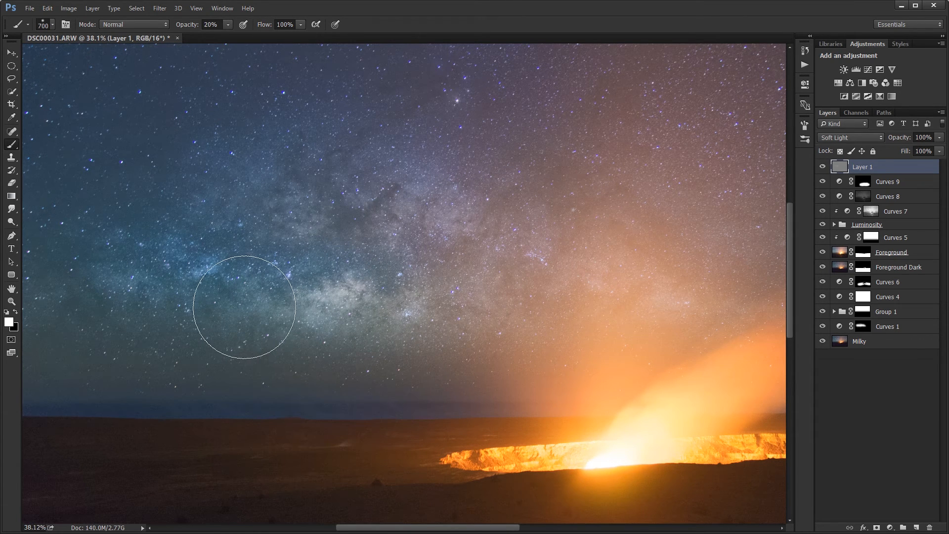
mouse_move(244, 307)
left_mouse_down()
mouse_move(257, 267)
mouse_move(230, 291)
left_mouse_up()
mouse_move(424, 300)
left_mouse_down()
mouse_move(479, 303)
mouse_move(562, 250)
mouse_move(635, 275)
left_mouse_up()
key("ctrl+z")
key("ctrl+z")
left_click_drag(383, 222, 456, 220)
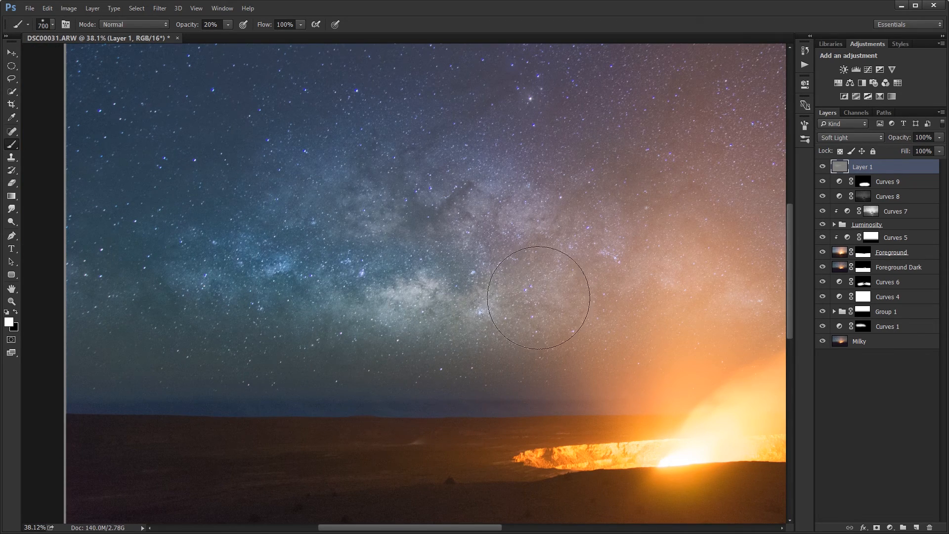
left_click_drag(562, 294, 279, 286)
left_click_drag(309, 250, 486, 300)
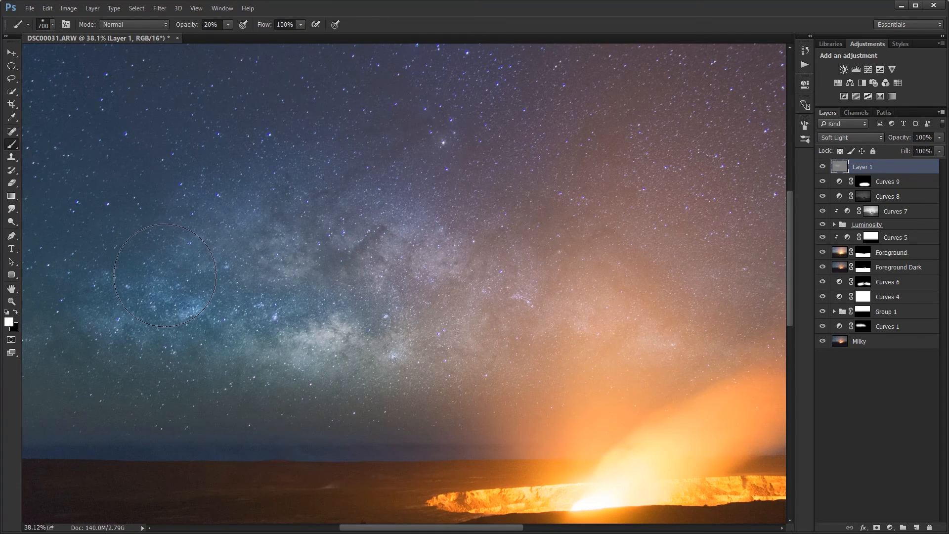
Step: Compare the Milky Way with the dodging on Layer 1 hidden and shown
left_click(822, 166)
left_click(823, 167)
left_click(822, 167)
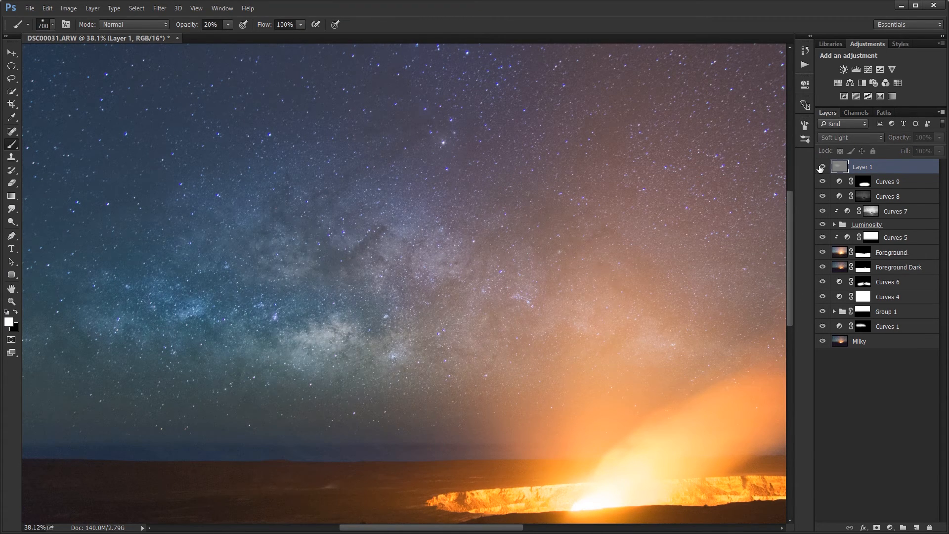
left_click(821, 167, "alt")
left_click(822, 167, "alt")
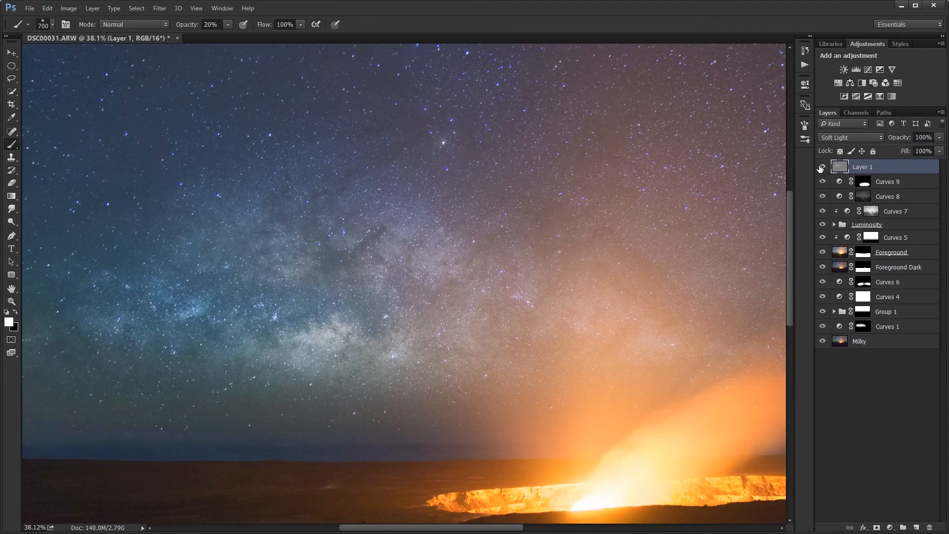
left_click(821, 168)
left_click(821, 167)
left_click(821, 167)
left_click(821, 167)
Step: Compare the Darks 1 through Darks 4 channels and choose Darks 3 for burning the dark sky areas
left_click(862, 115)
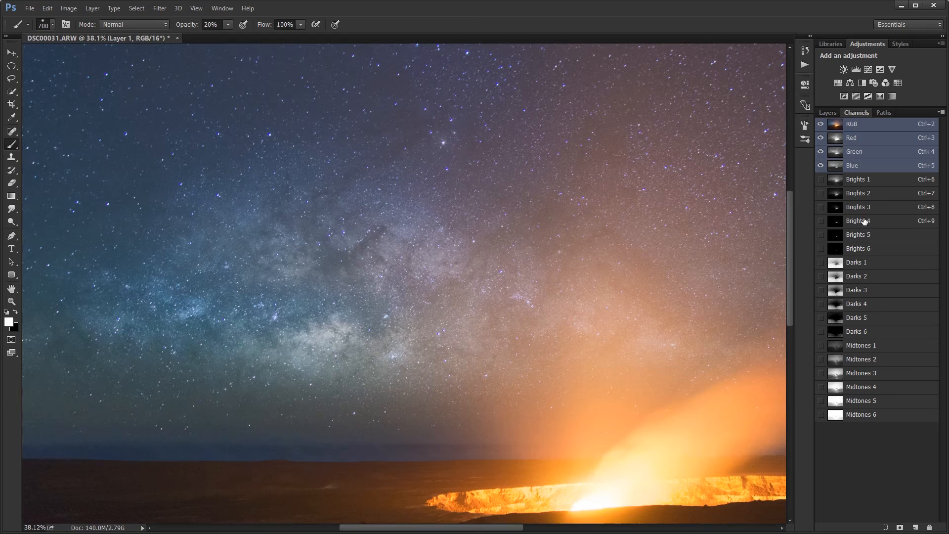
left_click(859, 262)
left_click(860, 278)
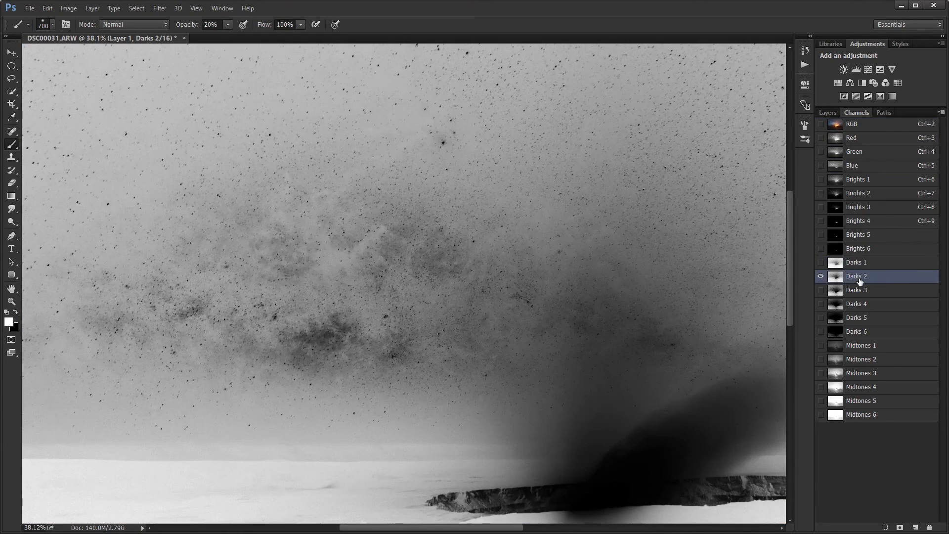
left_click(858, 293)
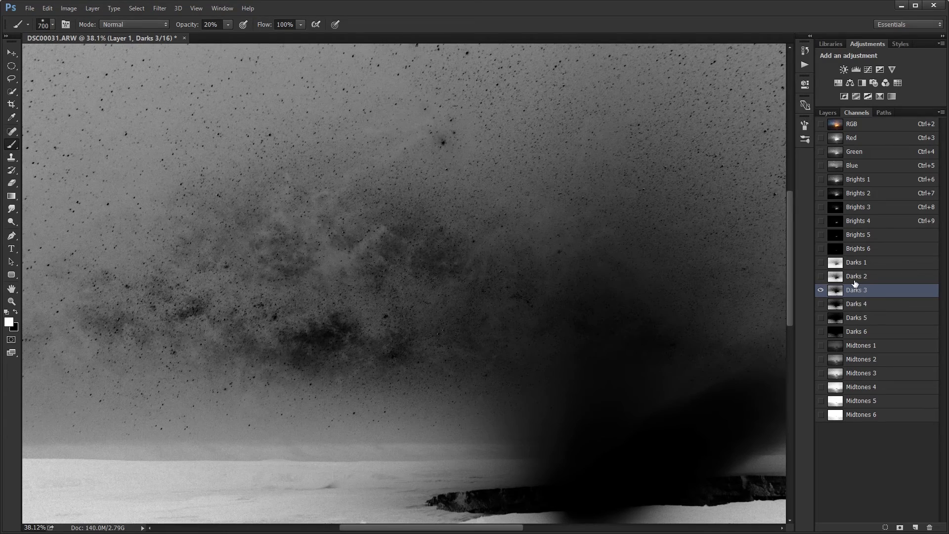
left_click(855, 278)
left_click(857, 290)
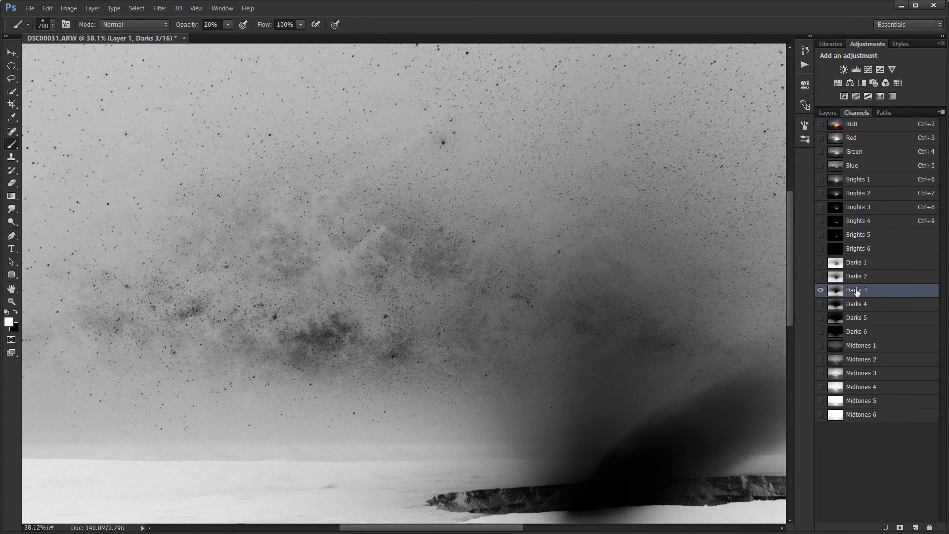
left_click(858, 307)
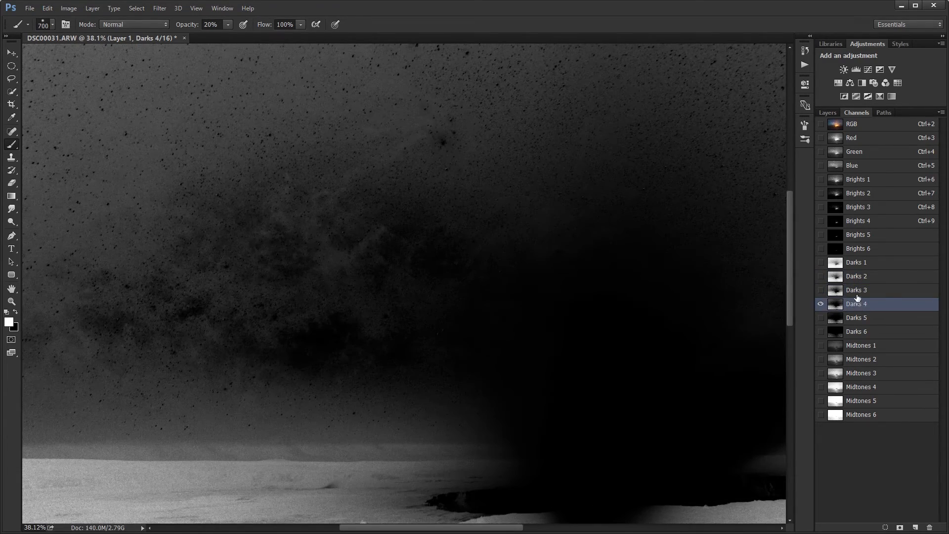
left_click(857, 292)
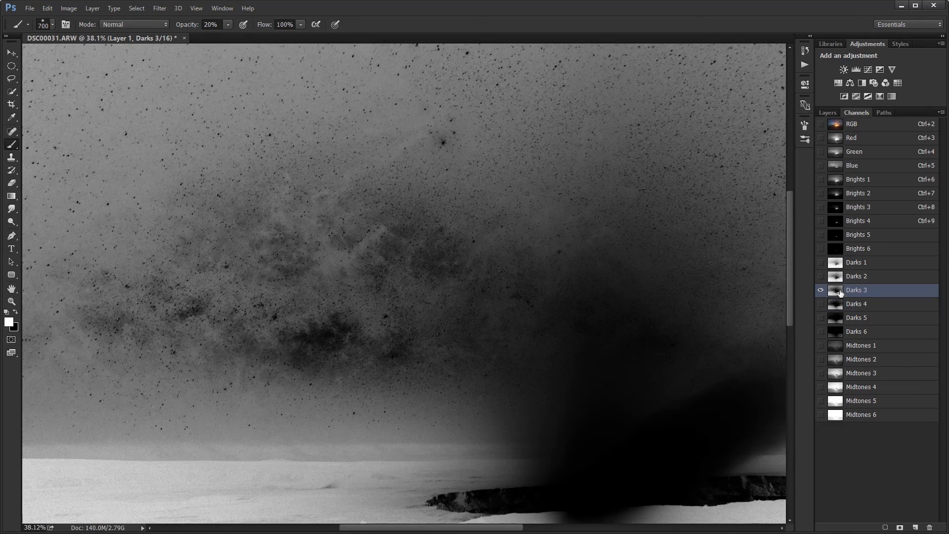
Step: Burn the dark dust lanes and lower edge of the Milky Way on Layer 1 with a black 500 px brush at 20% opacity
left_click(829, 113)
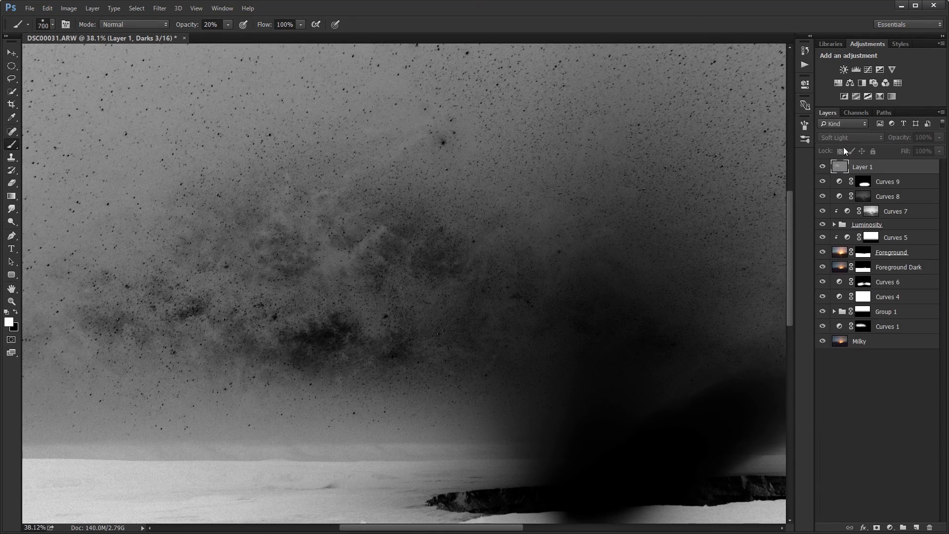
left_click(852, 167)
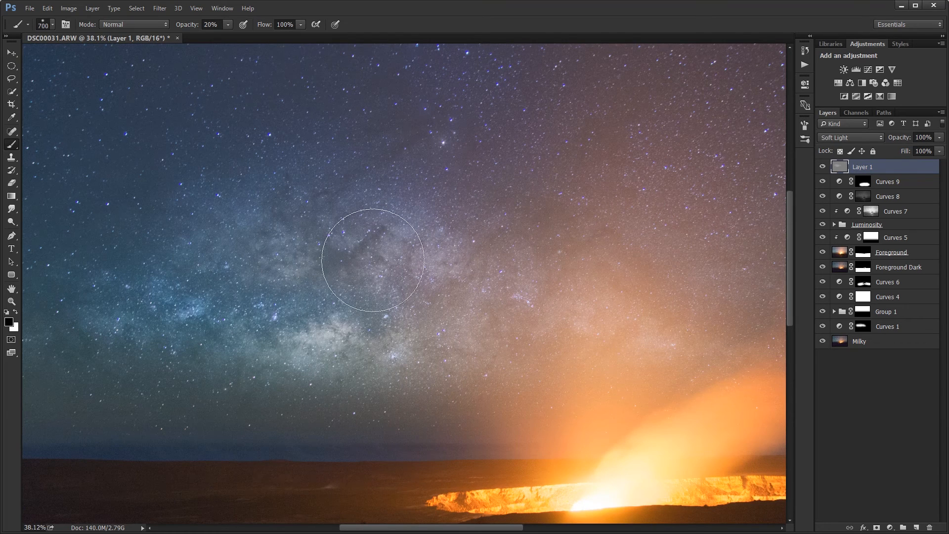
key("[")
key("[")
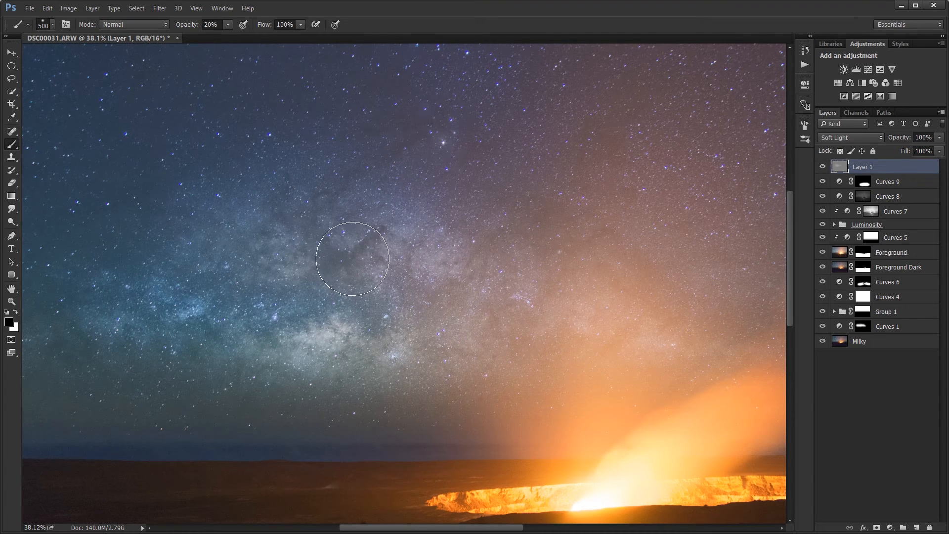
mouse_move(353, 258)
left_mouse_down()
mouse_move(311, 253)
mouse_move(350, 262)
mouse_move(323, 263)
mouse_move(364, 250)
mouse_move(228, 247)
mouse_move(297, 234)
mouse_move(270, 225)
mouse_move(345, 254)
mouse_move(358, 289)
mouse_move(421, 302)
left_mouse_up()
mouse_move(139, 339)
left_mouse_down()
mouse_move(300, 365)
mouse_move(437, 371)
mouse_move(521, 348)
left_mouse_up()
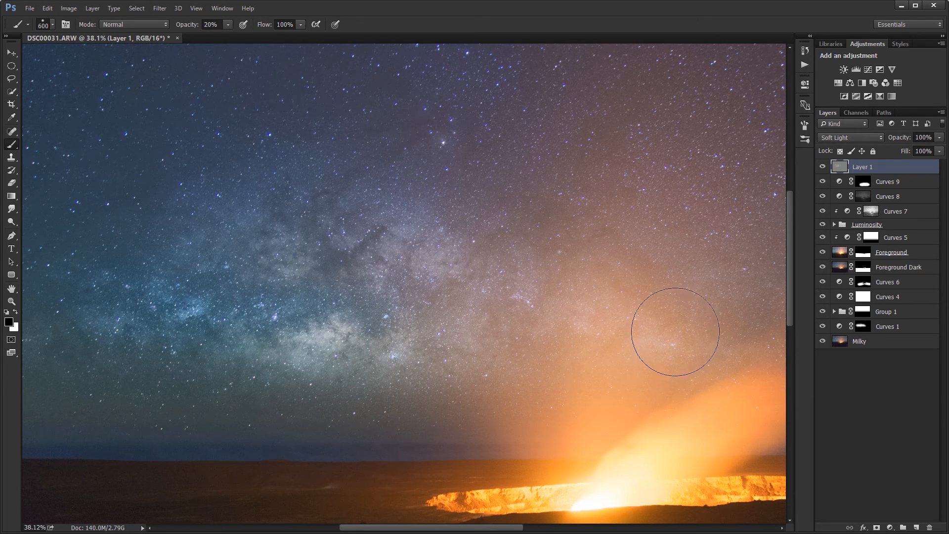
key("bracketright")
Step: Examine the dodging and burning on the whole image by repeatedly hiding and showing Layer 1
scroll(141, 248, "down", 3)
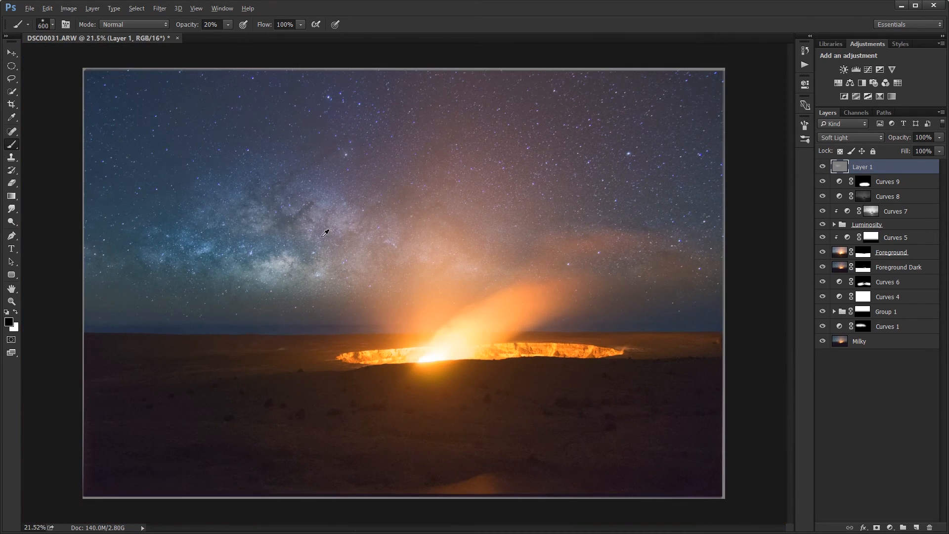
left_click(823, 167)
left_click(824, 167)
left_click(824, 167)
left_click(824, 167)
left_click(823, 167)
left_click(823, 167)
left_click(823, 168)
left_click(824, 168)
left_click(824, 169)
left_click(824, 168)
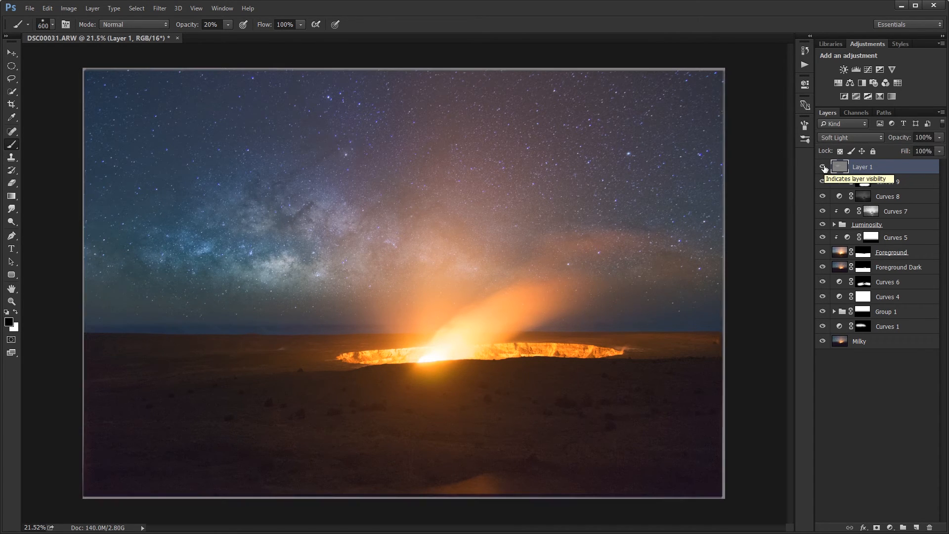
left_click(824, 168)
left_click(824, 169)
left_click(824, 169)
left_click(824, 169)
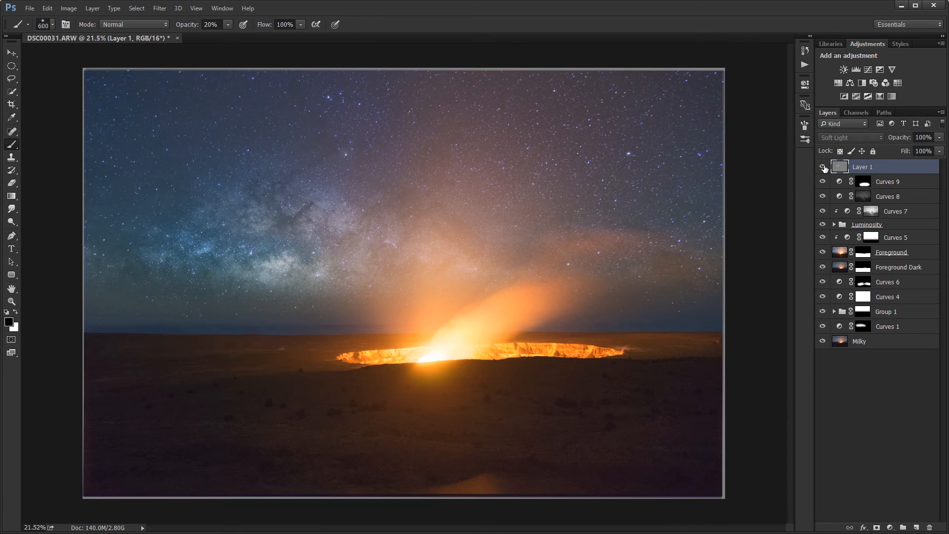
left_click(824, 168)
left_click(824, 169)
left_click(824, 168)
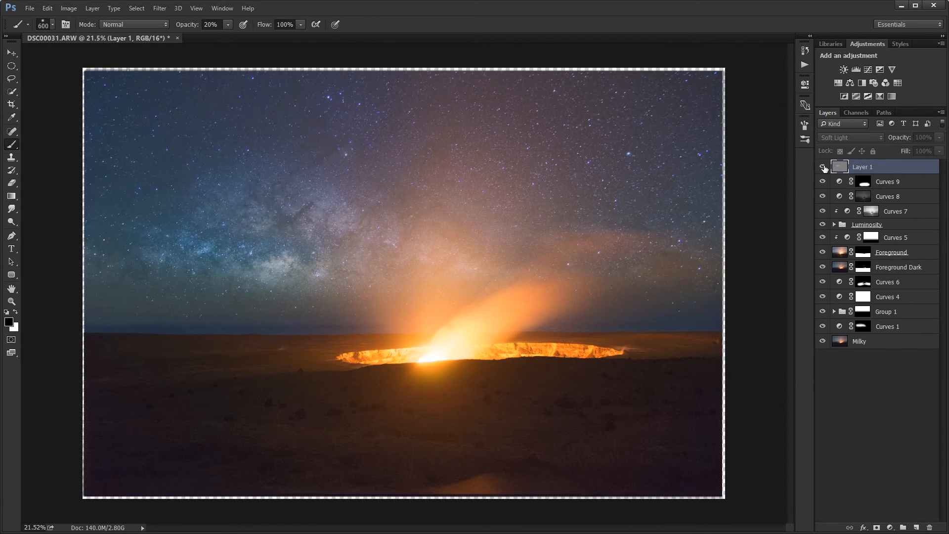
left_click(824, 169)
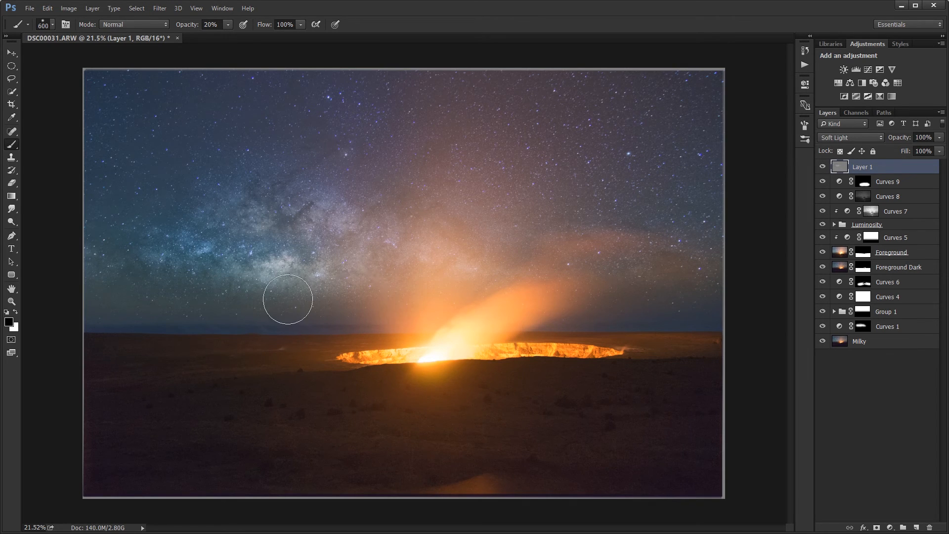
Step: View Layer 1 on its own to inspect the painted strokes, sample its neutral gray, and restore the other layers
left_click(829, 169, "alt")
left_click(586, 148, "alt")
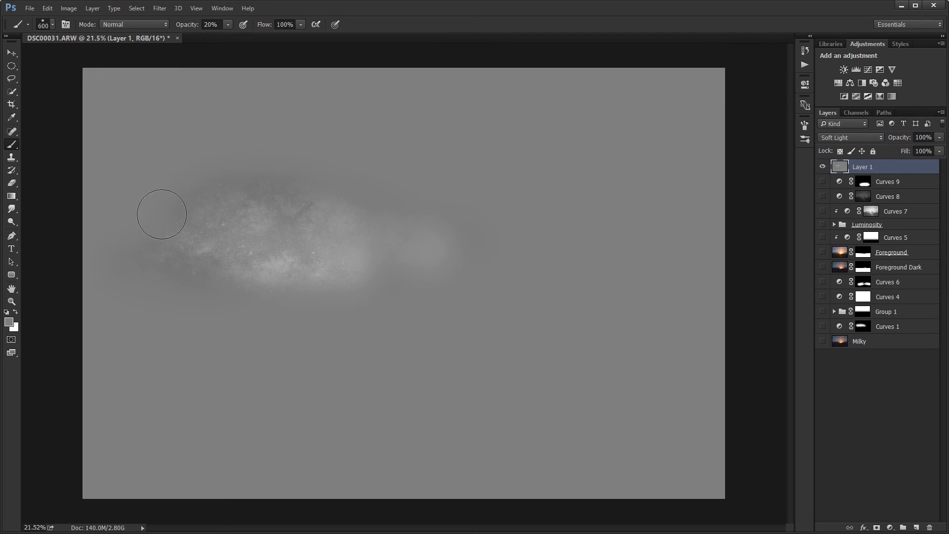
left_click(823, 168, "alt")
Step: Compare the full composite again with the gray dodge and burn layer off and on
left_click(824, 167)
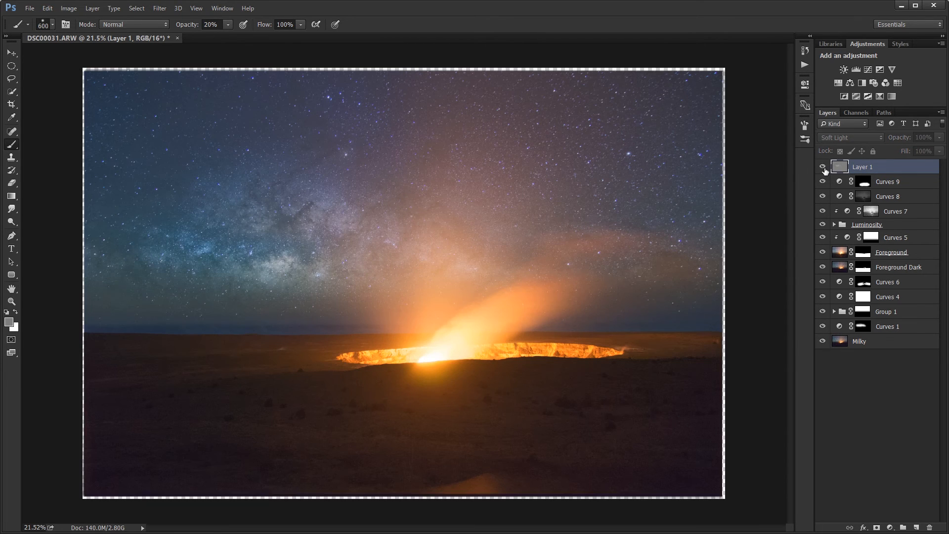
left_click(823, 167)
left_click(823, 167)
left_click(823, 167)
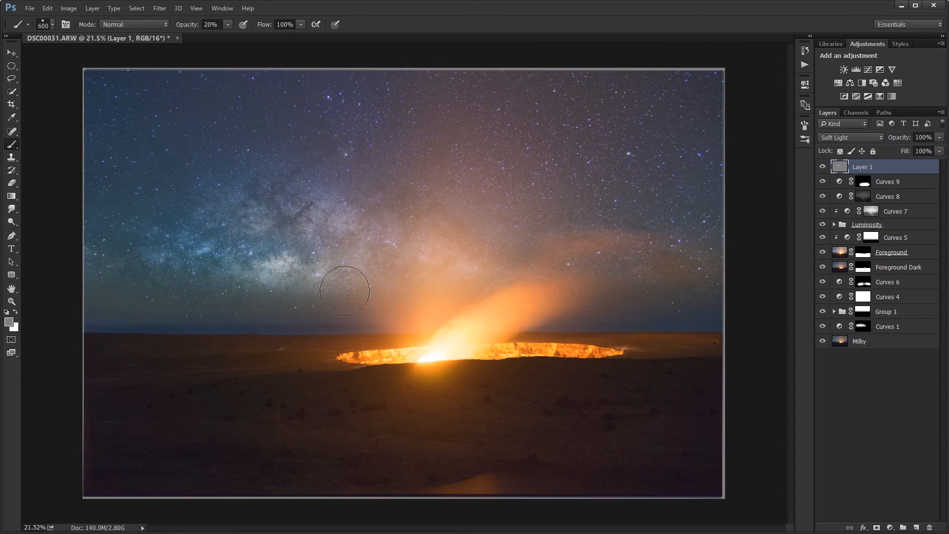
left_click(822, 168)
left_click(823, 168)
left_click(822, 168)
left_click(823, 168)
left_click(824, 167)
Step: Deselect all layers and review the overall composite at small and larger magnifications
left_click(860, 388)
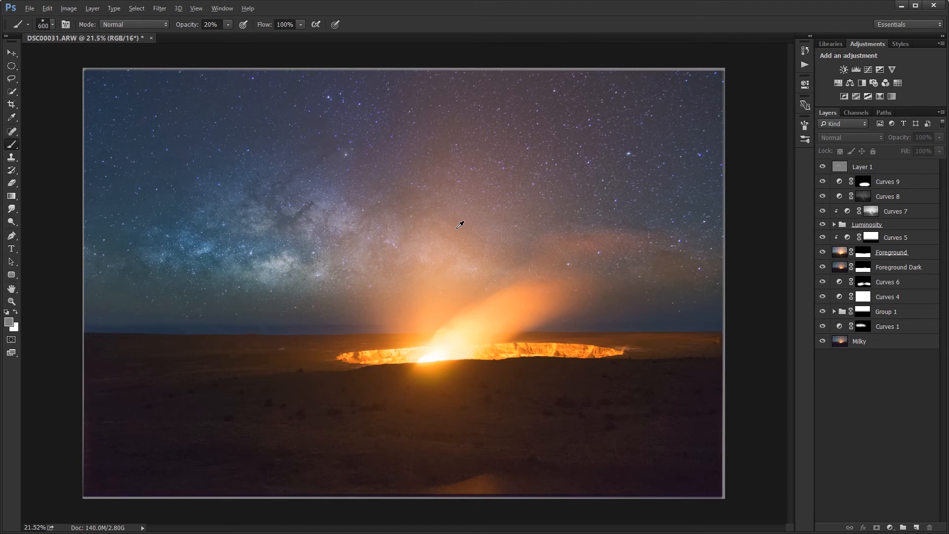
scroll(460, 225, "down", 5)
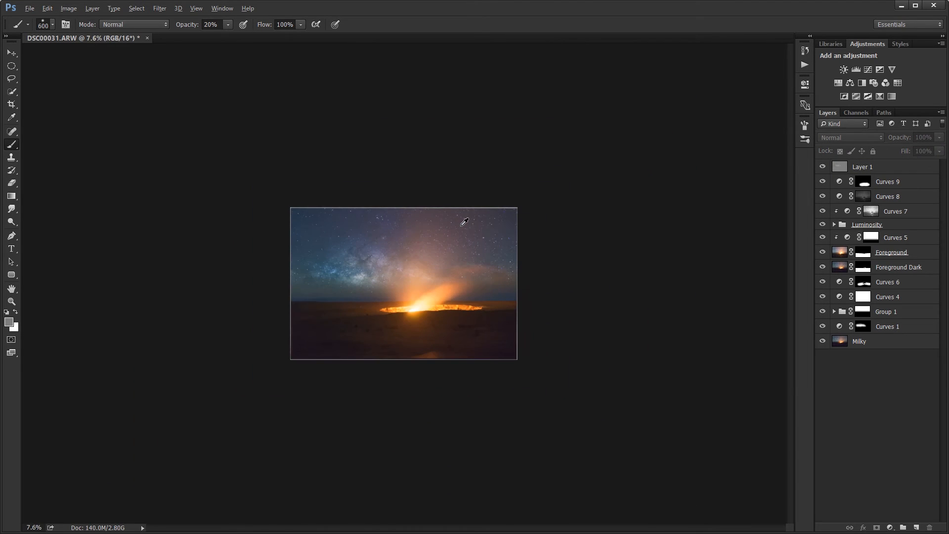
scroll(465, 222, "up", 4)
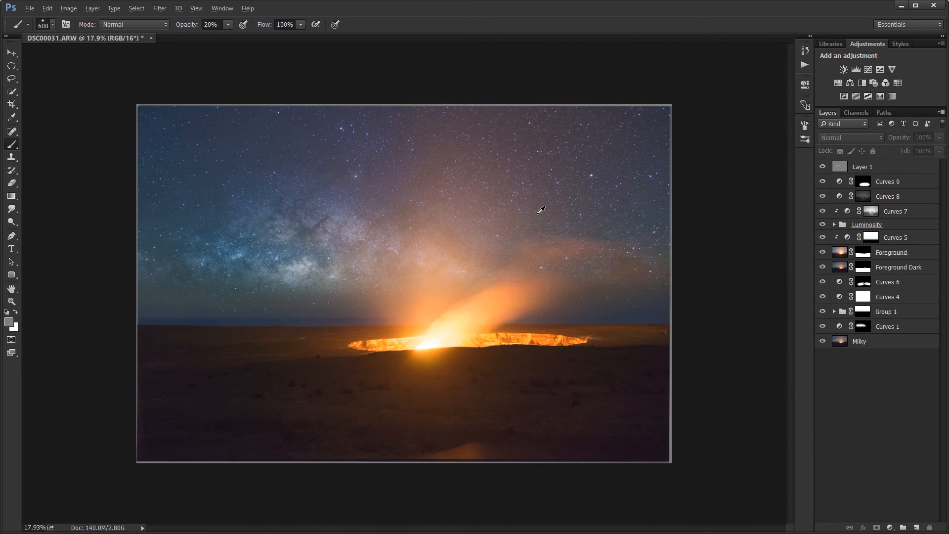
scroll(541, 210, "up", 1)
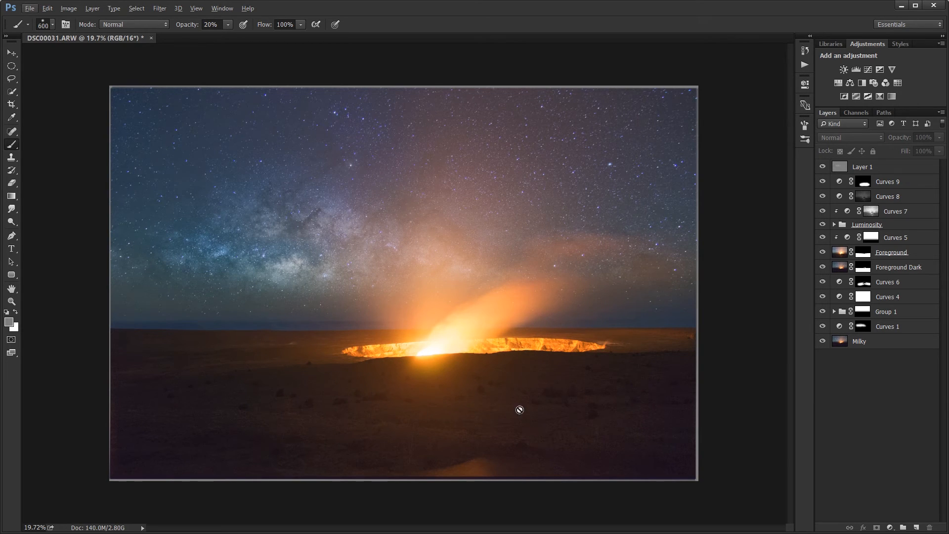
Step: Add a Curves adjustment clipped to the Foreground layer and pull the RGB midtones down slightly to darken it
left_click(823, 269)
left_click(823, 269)
left_click(904, 259)
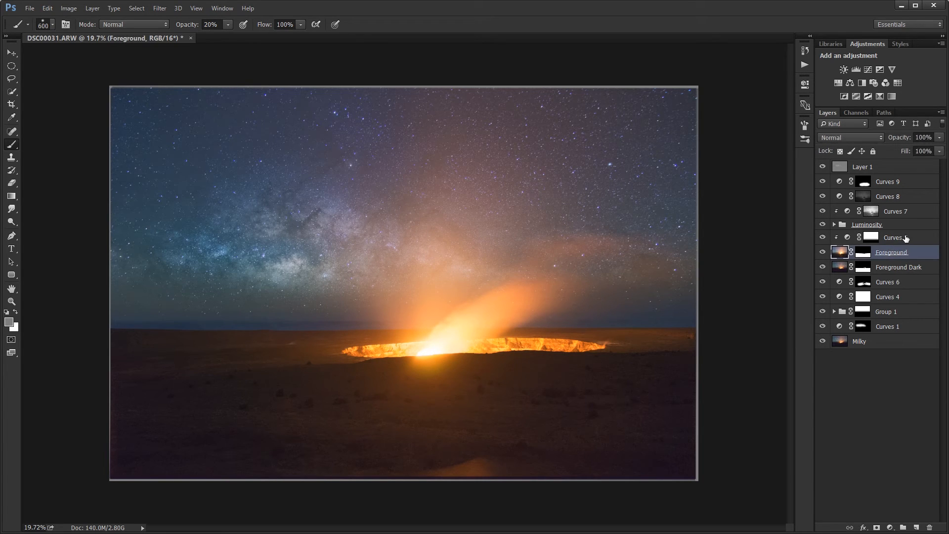
left_click(867, 70)
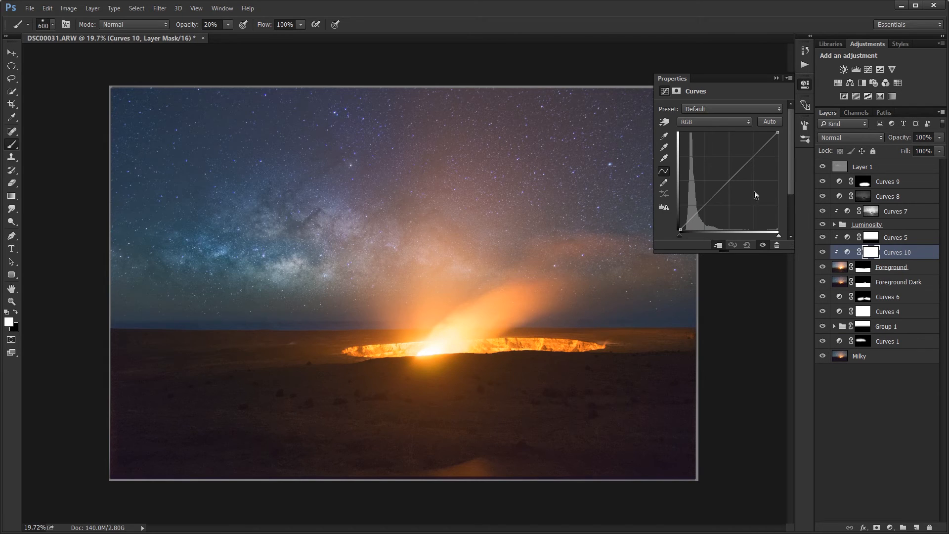
left_click_drag(732, 183, 730, 186)
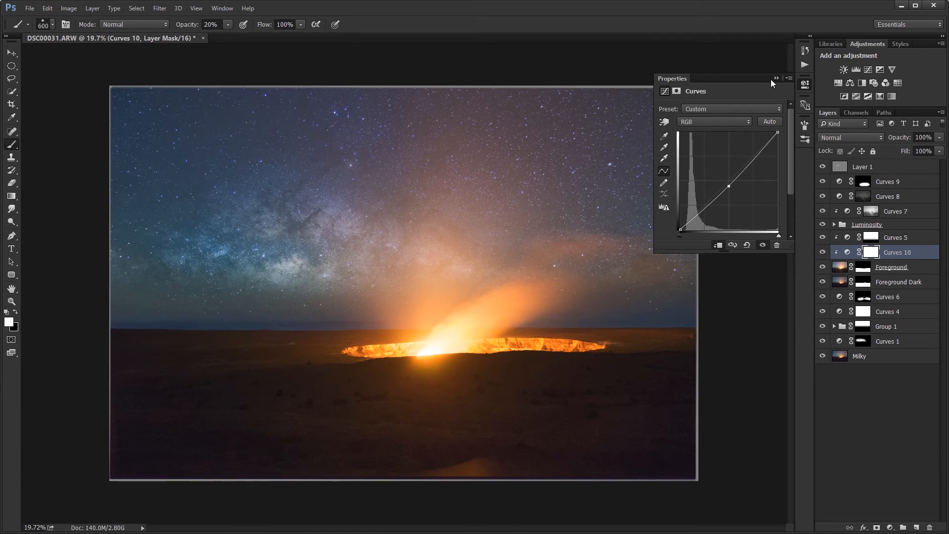
left_click(776, 78)
left_click(827, 138)
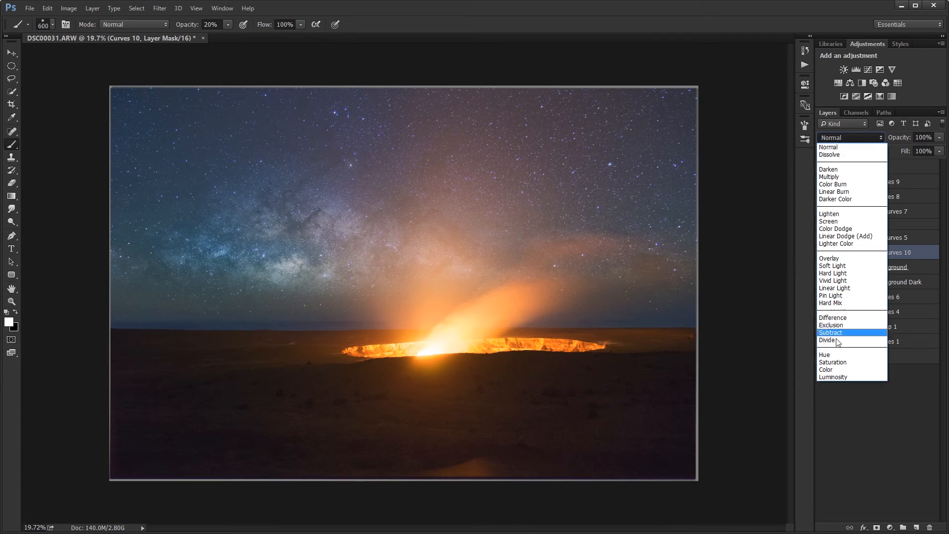
left_click(824, 377)
left_click_drag(847, 347, 847, 348)
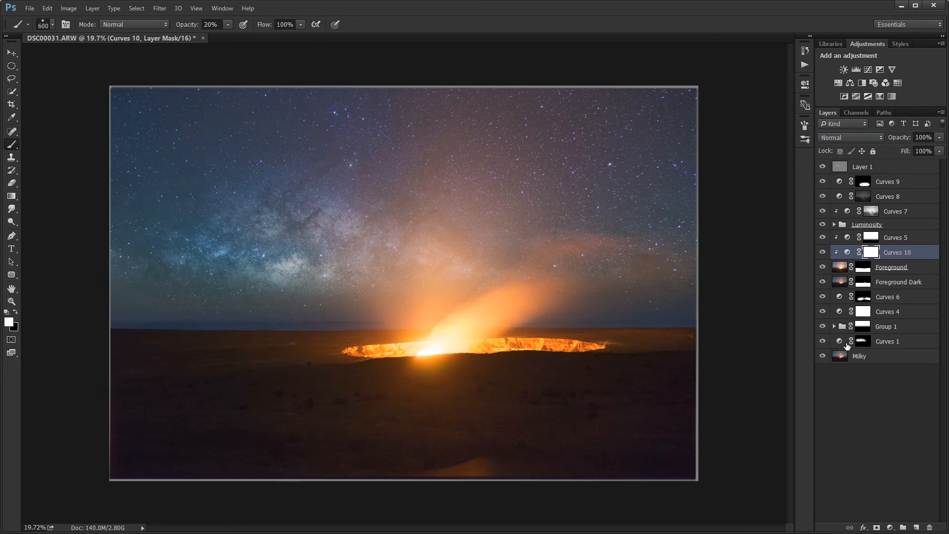
Step: Compare the image with the Curves 10 adjustment hidden and shown, and with its clipping released and restored
left_click(823, 253)
left_click(824, 253)
left_click(896, 255, "alt")
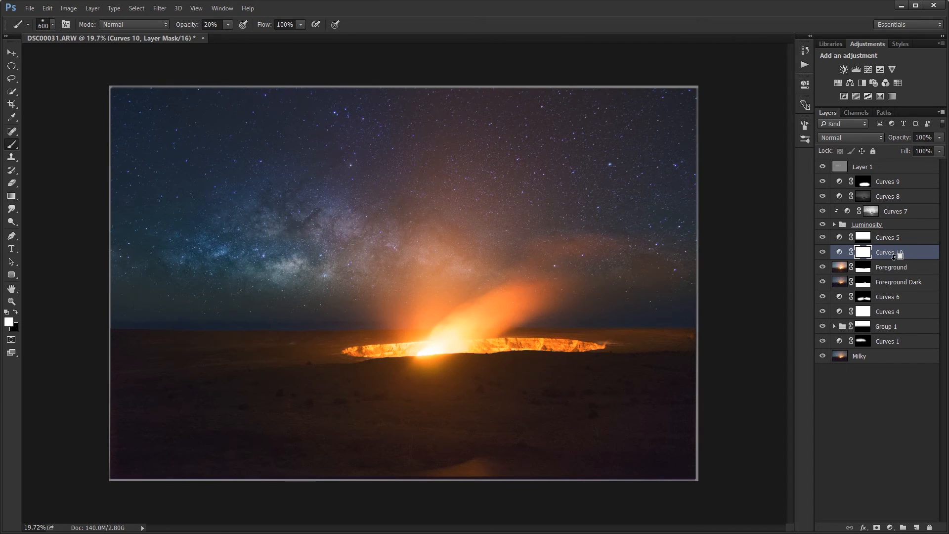
left_click(896, 260, "alt")
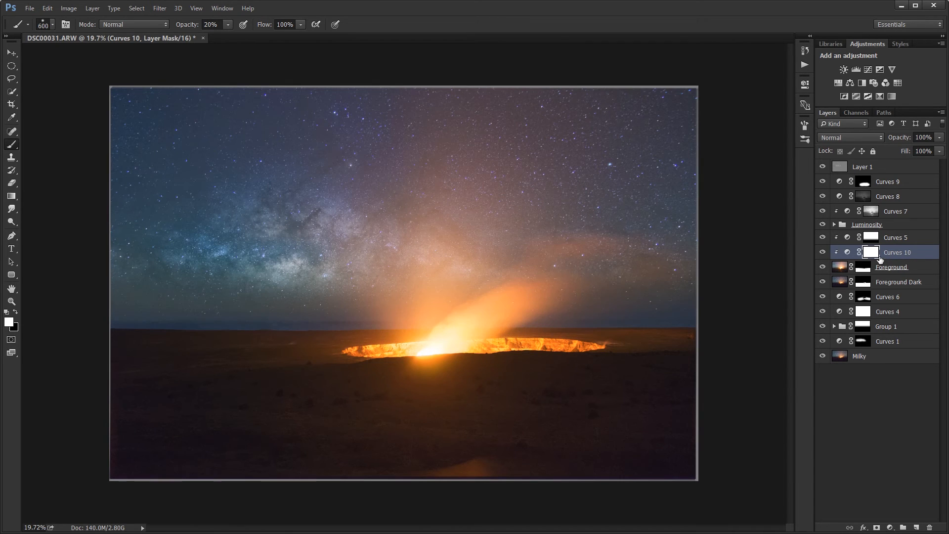
Step: Copy the Foreground layer's mask onto the Curves 10 adjustment, replacing its white mask
left_click(824, 253)
left_click_drag(864, 270, 872, 250)
left_click(449, 218)
Step: Compare the darkened foreground repeatedly with the masked Curves 10 adjustment off and on
left_click(824, 253)
left_click(823, 252)
left_click(824, 252)
left_click(823, 253)
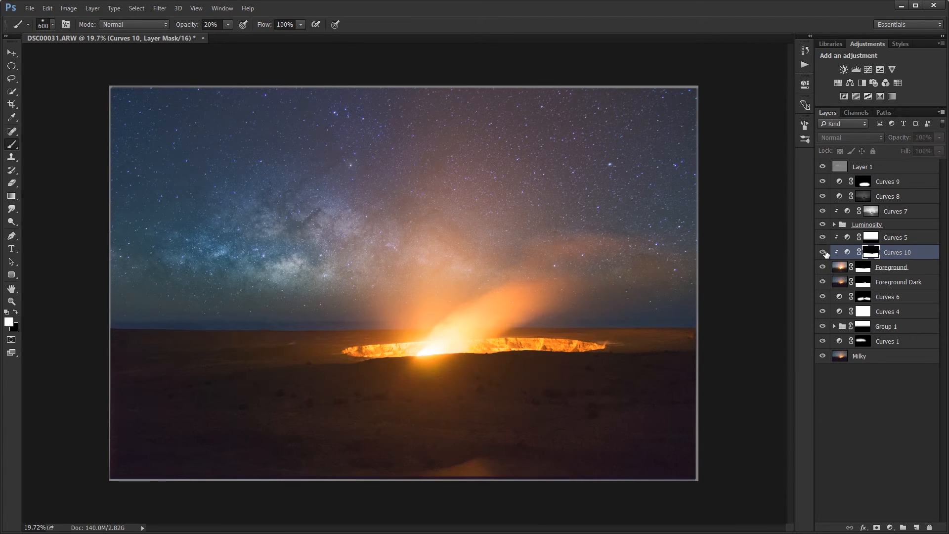
left_click(825, 253)
left_click(824, 253)
left_click(824, 252)
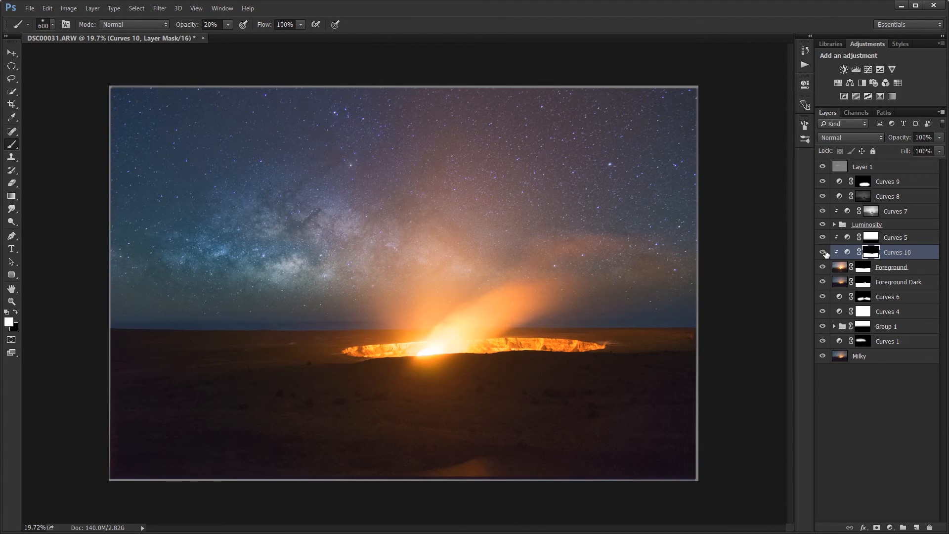
left_click(825, 253)
left_click(825, 253)
left_click(825, 252)
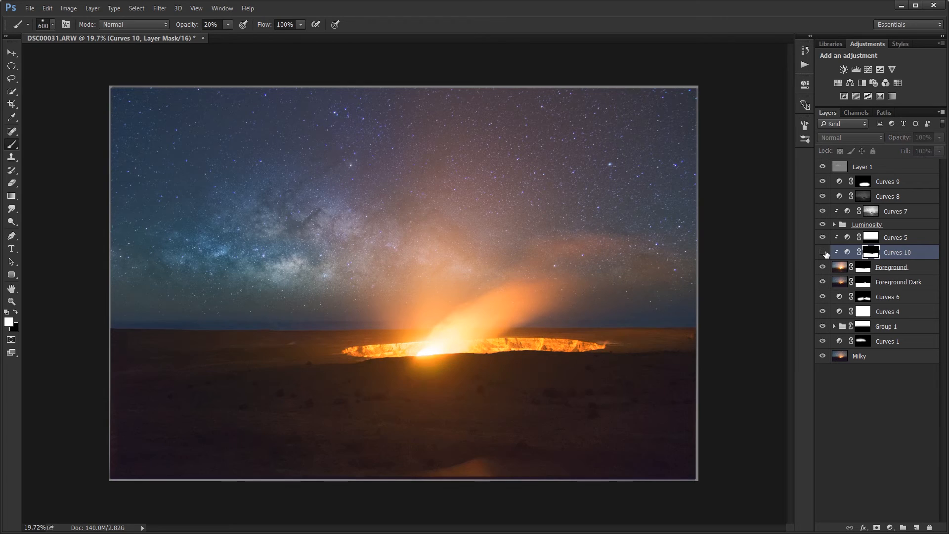
left_click(824, 252)
scroll(469, 289, "down", 2)
scroll(470, 289, "up", 2)
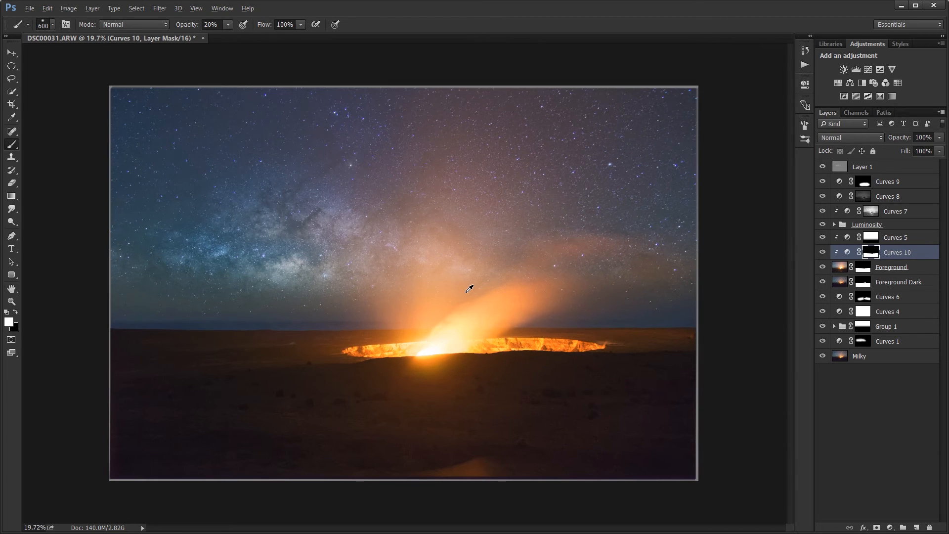
scroll(470, 289, "up", 1)
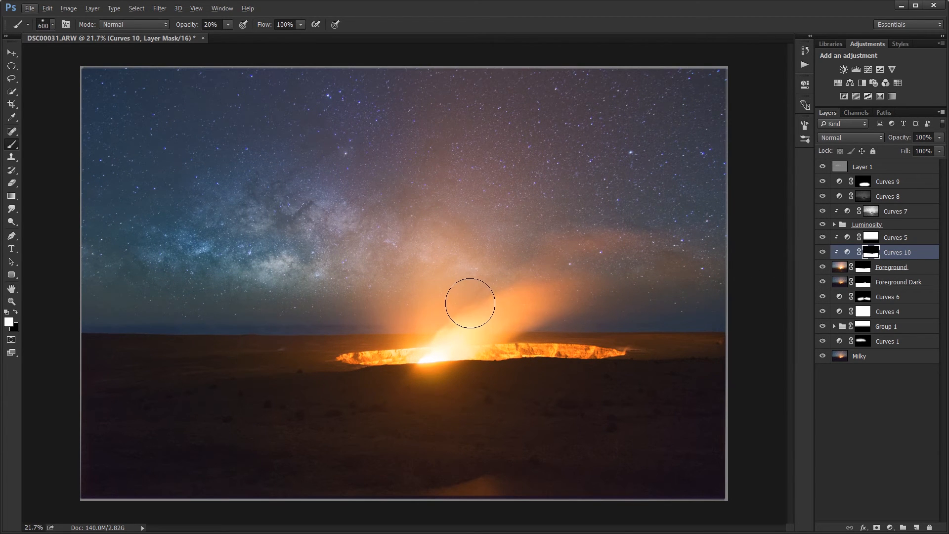
Step: Add a Curves adjustment above Layer 1 and pull the RGB midtones down slightly to darken the whole image
left_click(872, 170)
left_click(868, 69)
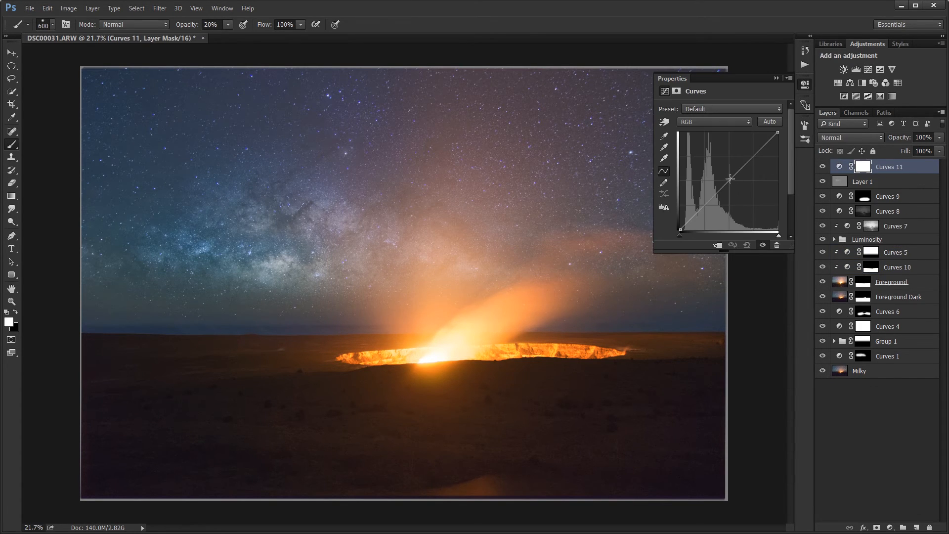
mouse_move(731, 178)
left_mouse_down()
mouse_move(731, 200)
mouse_move(732, 187)
left_mouse_up()
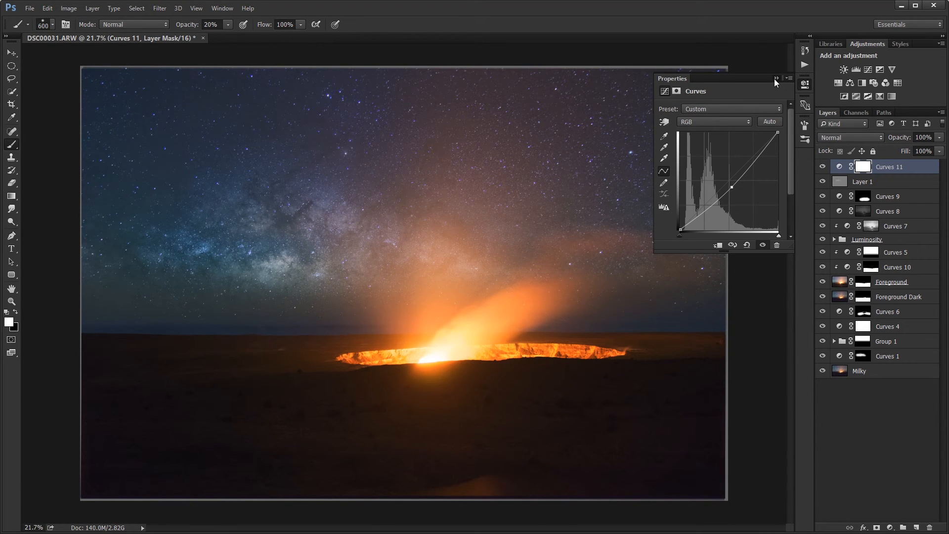
left_click(775, 78)
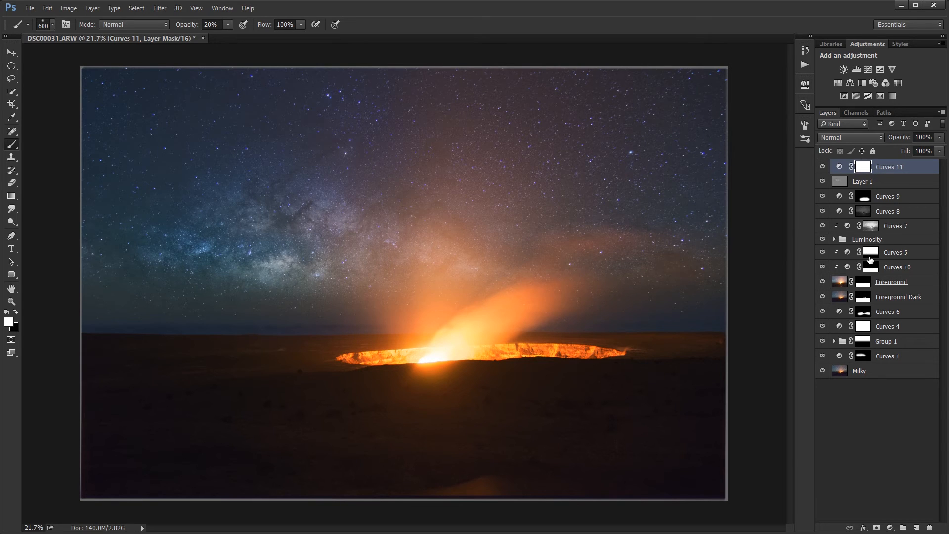
Step: Copy the Curves 10 mask onto the Curves 11 adjustment and invert it to limit the darkening to the sky
left_click_drag(872, 271, 863, 169)
left_click(433, 218)
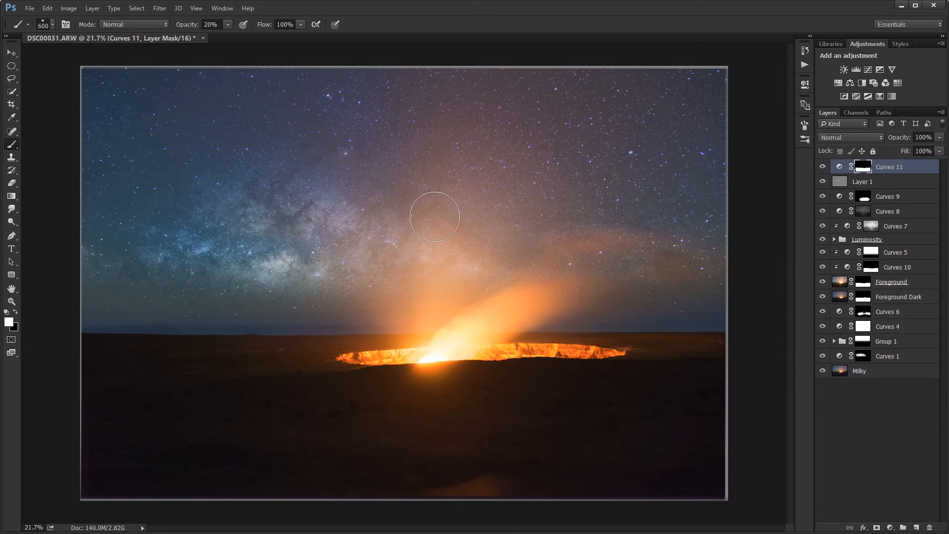
key("ctrl+i")
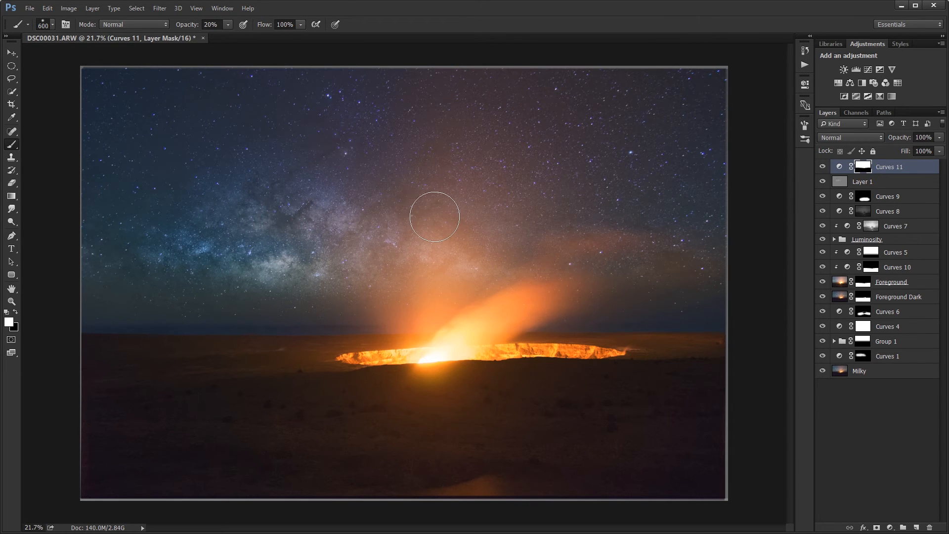
Step: Compare the sky repeatedly with the masked Curves 11 adjustment off and on
left_click(823, 167)
left_click(823, 167)
left_click(823, 167)
left_click(823, 167)
left_click(823, 167)
left_click(824, 167)
left_click(823, 167)
left_click(823, 167)
left_click(824, 167)
left_click(823, 167)
left_click(823, 167)
left_click(823, 167)
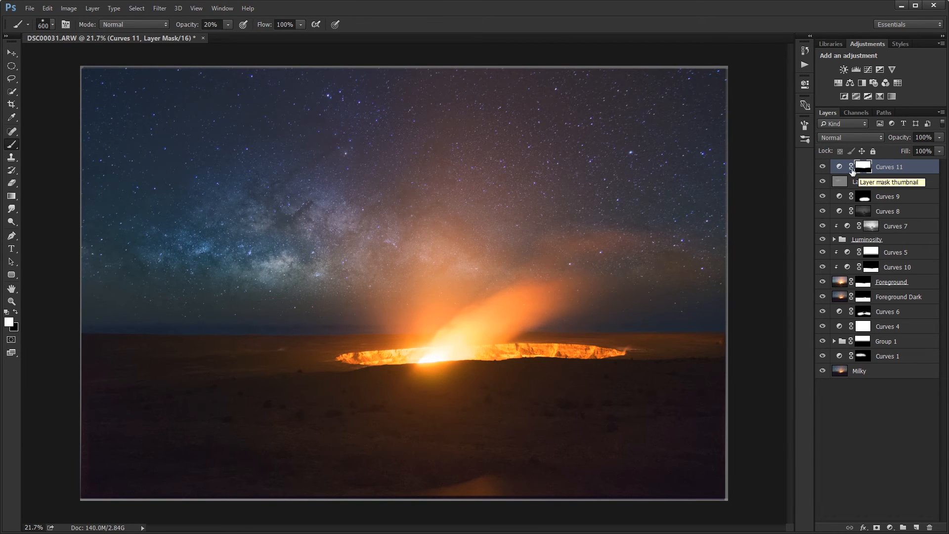
Step: Ease the midtone point of the Curves 11 adjustment slightly and delete its layer mask
double_click(839, 167)
left_click_drag(733, 187, 729, 187)
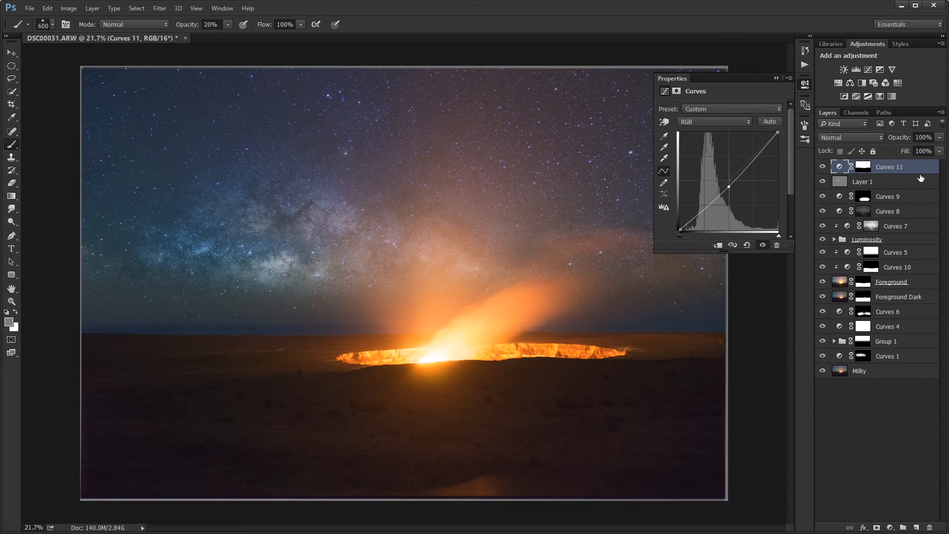
right_click(867, 172)
left_click(872, 191)
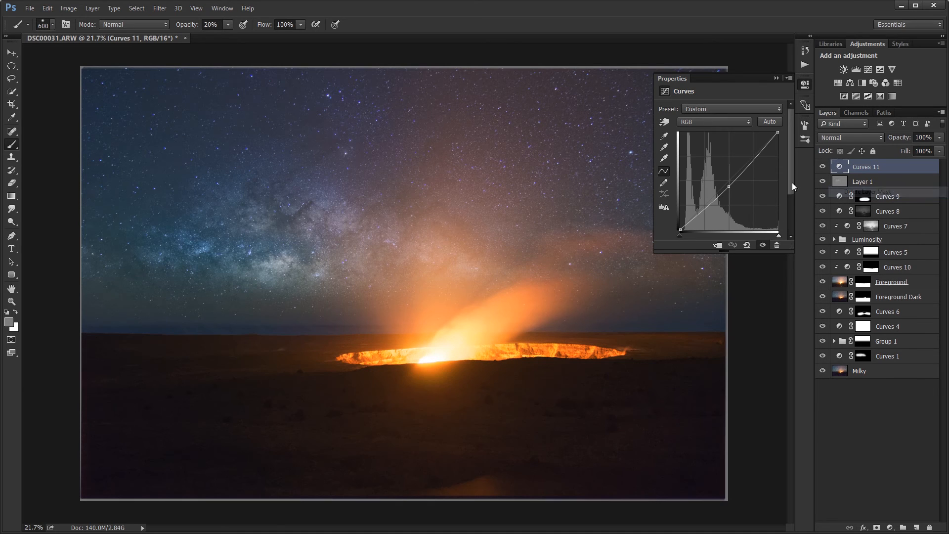
Step: Try moving the Curves 11 point down into the shadows and adding a second point in the upper tones
left_click_drag(732, 186, 713, 203)
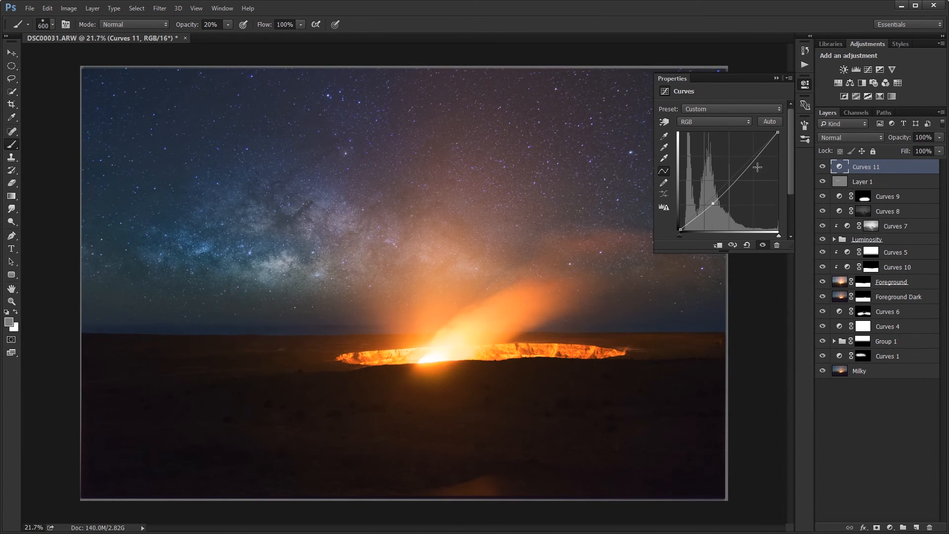
mouse_move(748, 167)
left_mouse_down()
mouse_move(744, 157)
mouse_move(746, 169)
left_mouse_up()
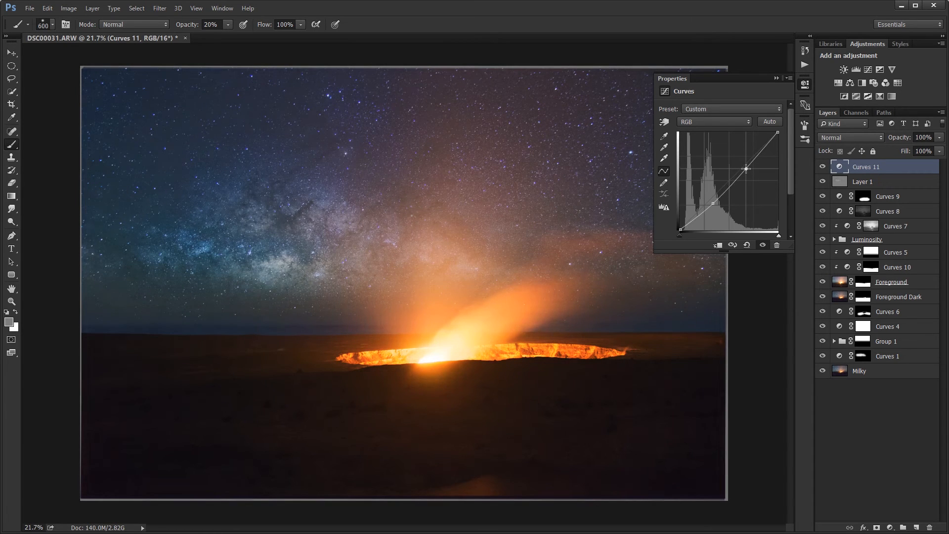
left_click(774, 79)
Step: Try the Luminosity blend mode on Curves 11, undo it, and step back to before its mask was deleted
left_click(862, 137)
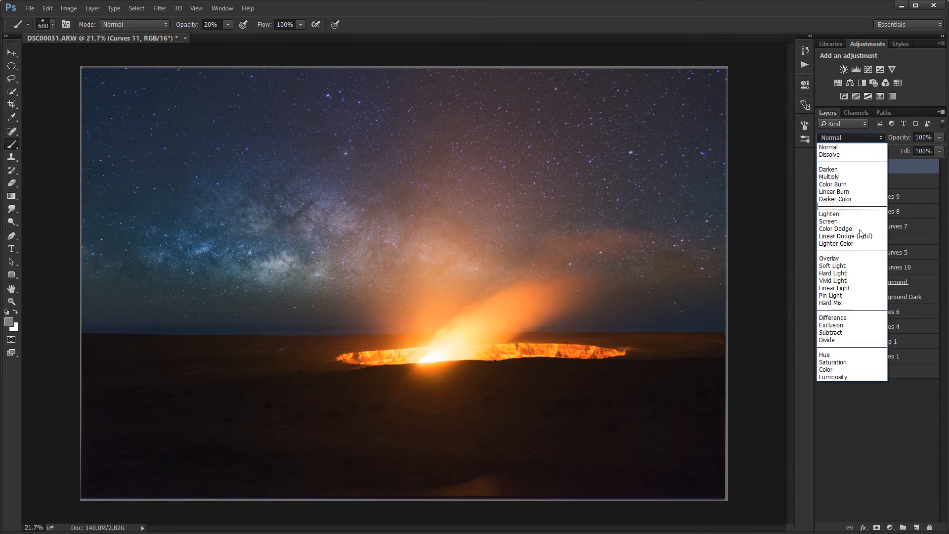
left_click(844, 376)
key("ctrl+z")
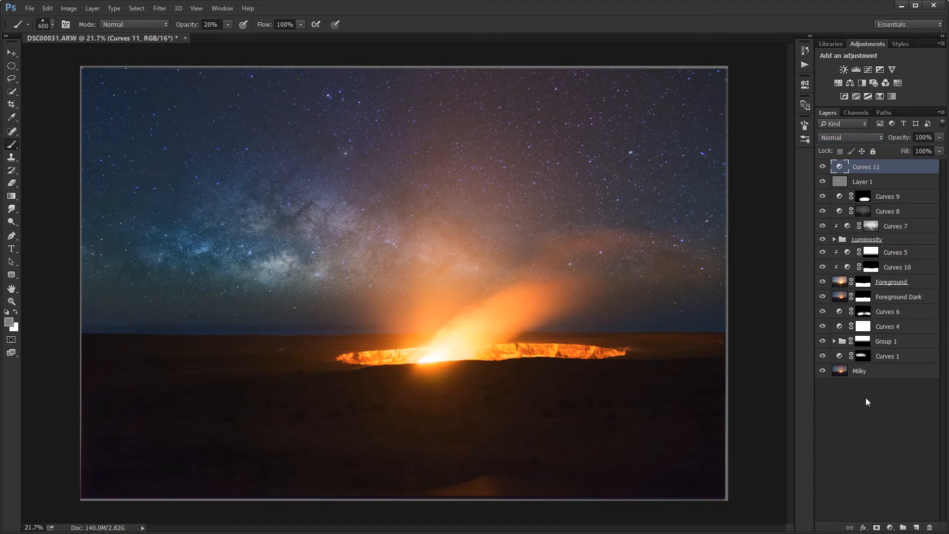
left_click(864, 403)
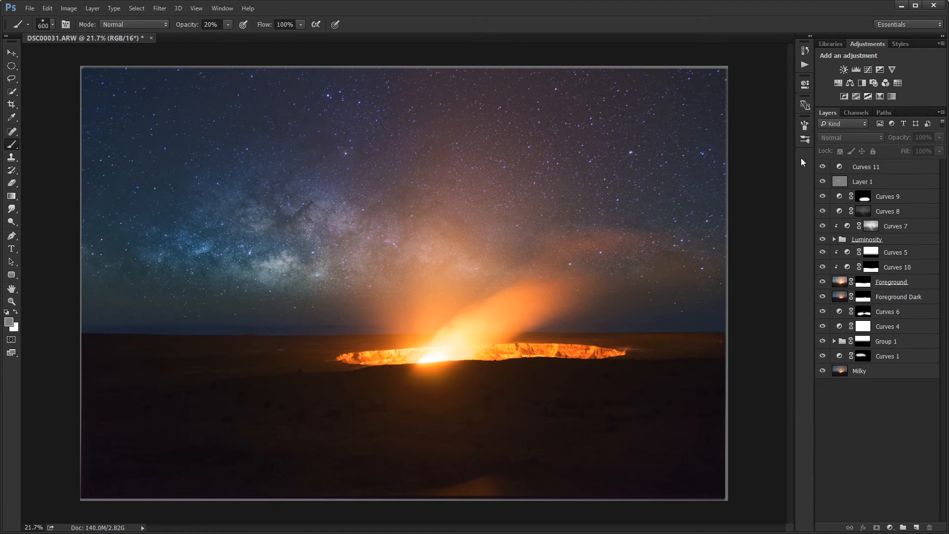
left_click(864, 169)
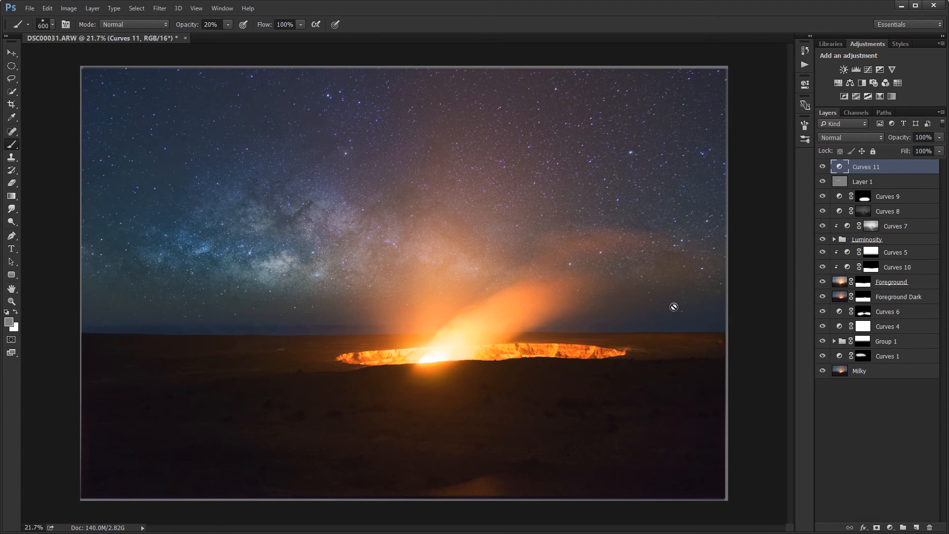
key("ctrl+alt+z")
Step: Delete the layer mask from the restored Curves 11 adjustment and compare the image with the adjustment off and on
right_click(869, 165)
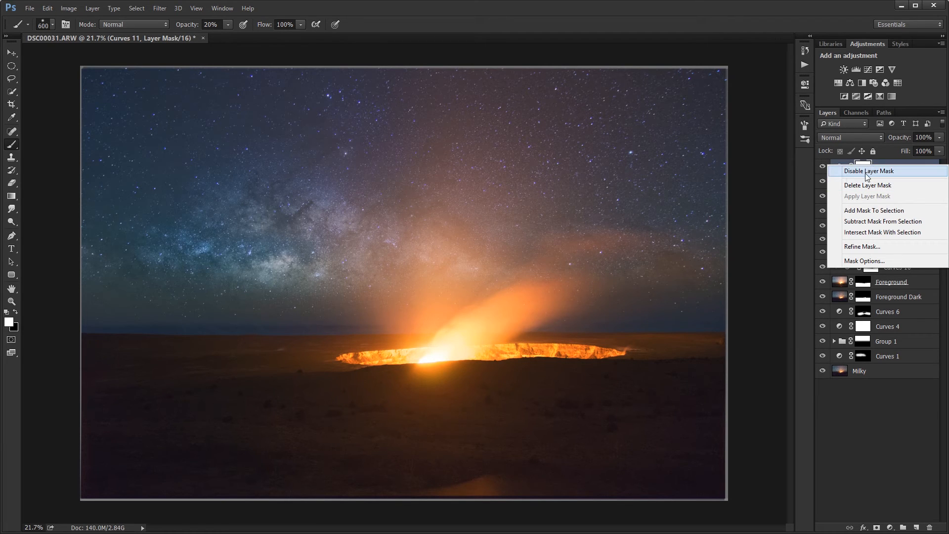
left_click(868, 185)
left_click(825, 168)
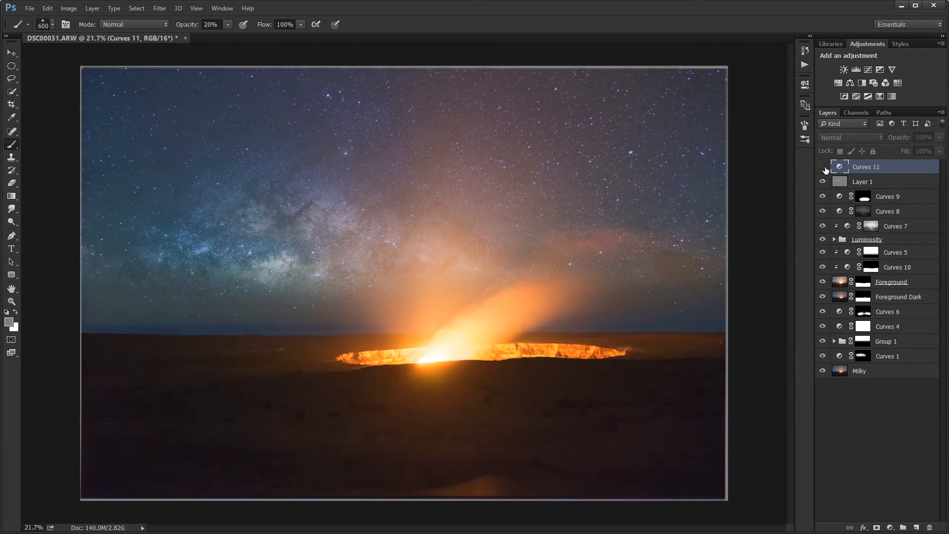
left_click(824, 167)
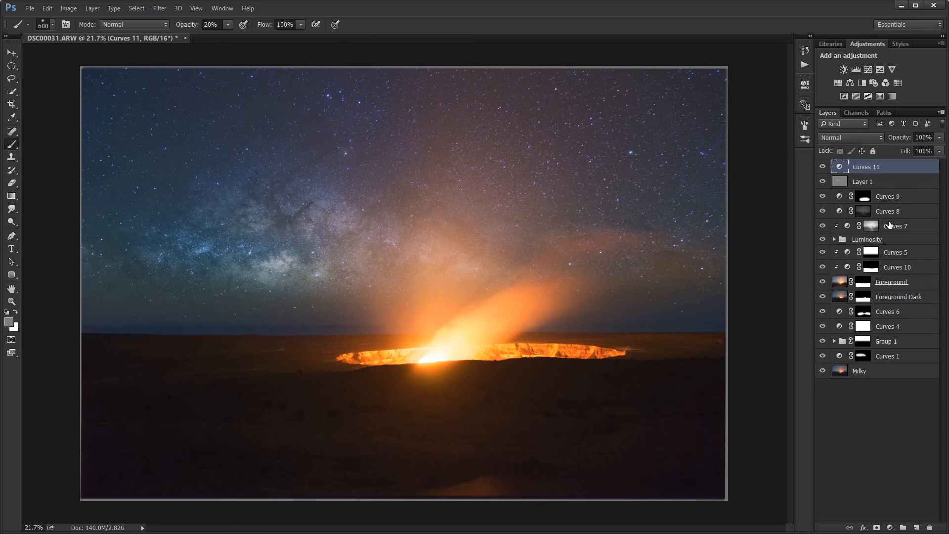
Step: Compare the Curves 10 and Curves 11 adjustments off and on, leaving Curves 10 hidden and Curves 11 visible
left_click(891, 226)
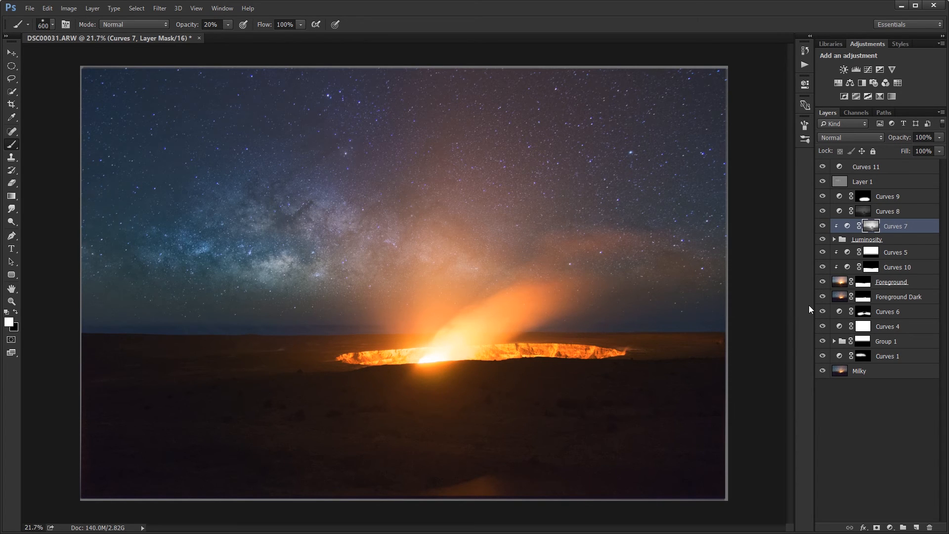
left_click(822, 268)
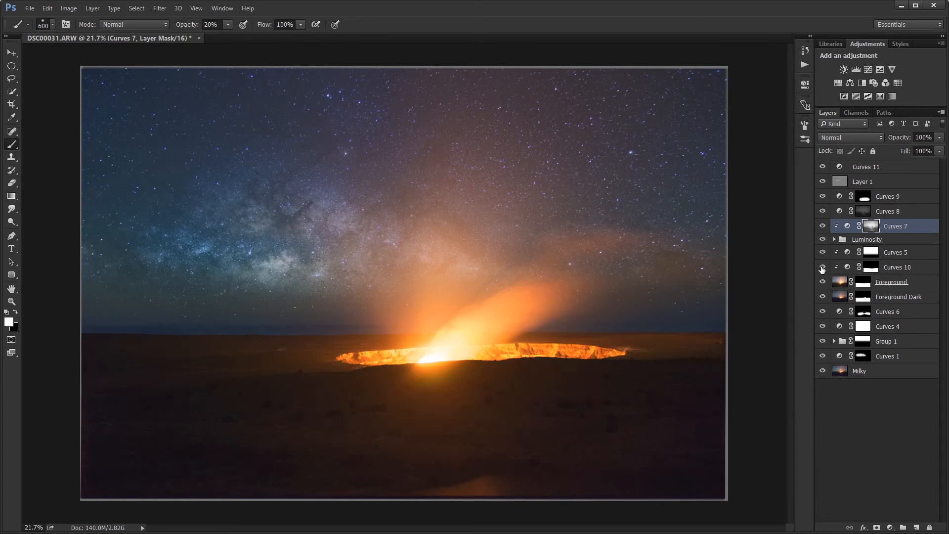
left_click(822, 268)
left_click(822, 268)
left_click(822, 267)
left_click(824, 168)
left_click(823, 168)
Step: Add a Hue/Saturation adjustment above Curves 11, target the glow's Reds in the image, and lower their saturation to -55
scroll(495, 275, "down", 4)
scroll(495, 272, "up", 4)
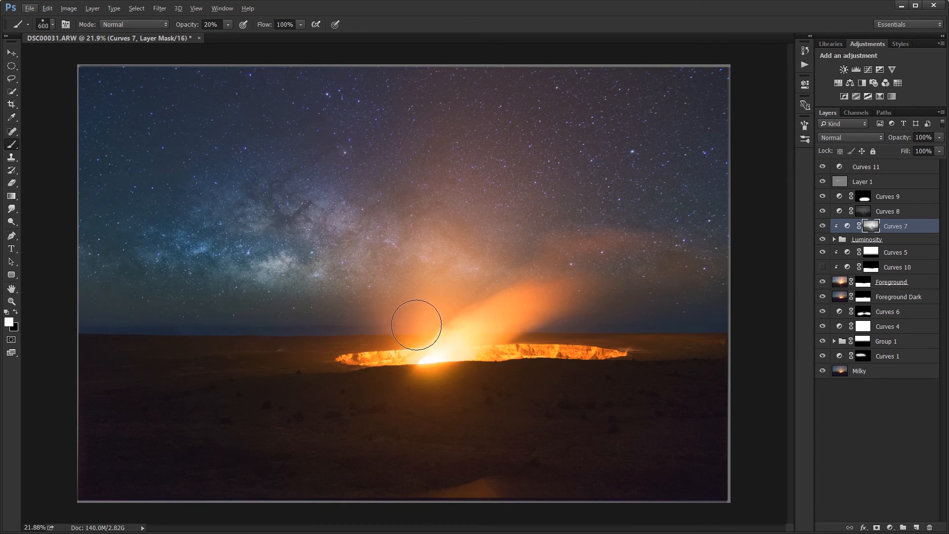
scroll(435, 320, "up", 5)
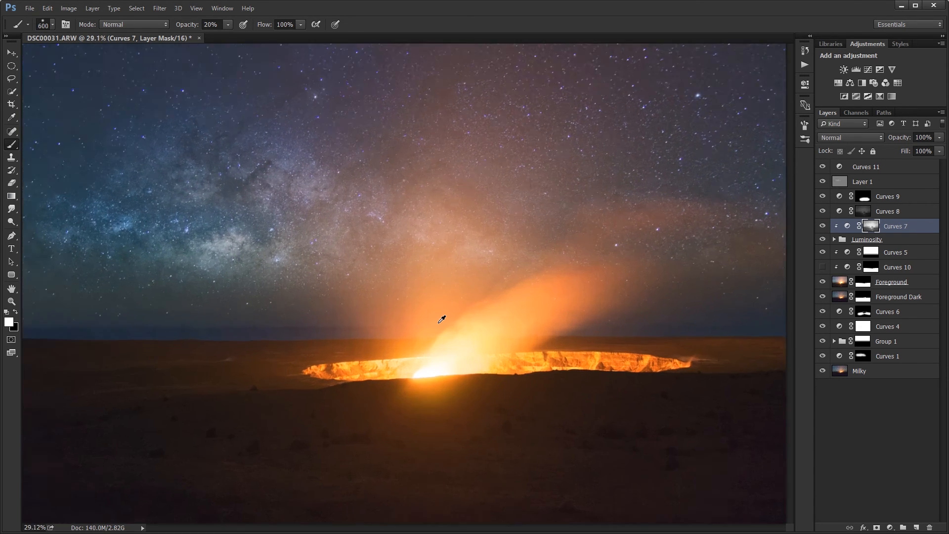
left_click(874, 170)
left_click(838, 83)
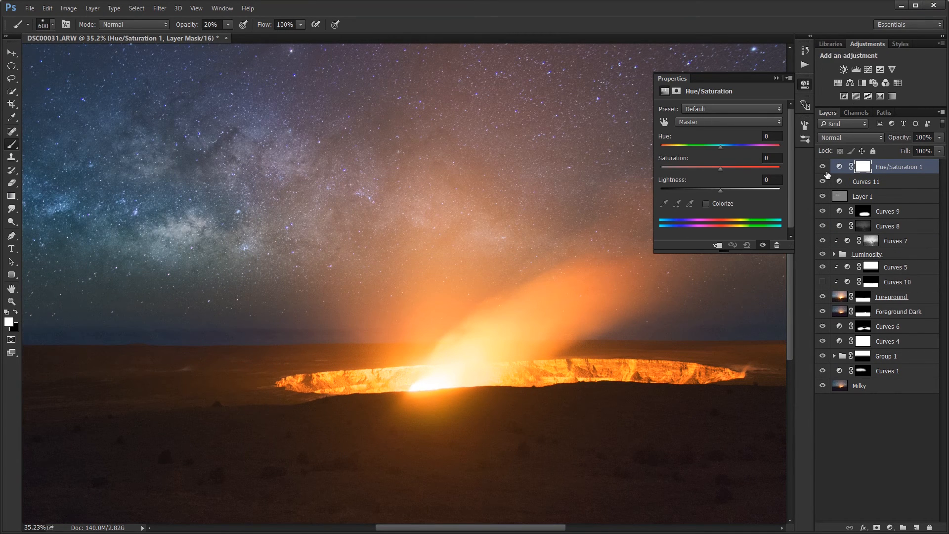
left_click(665, 122)
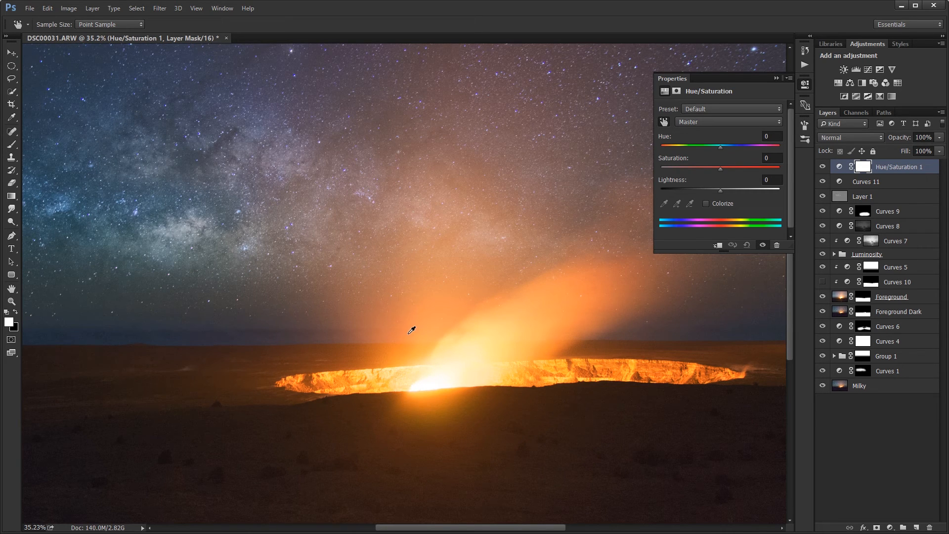
left_click_drag(413, 330, 382, 342)
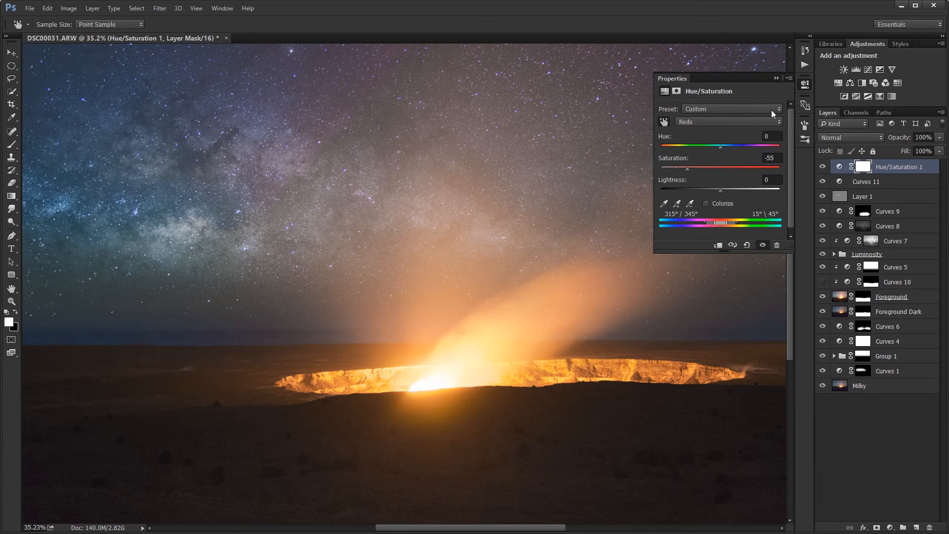
left_click(776, 78)
Step: Compare the whole image repeatedly with the Hue/Saturation 1 adjustment off and on
key("ctrl+0")
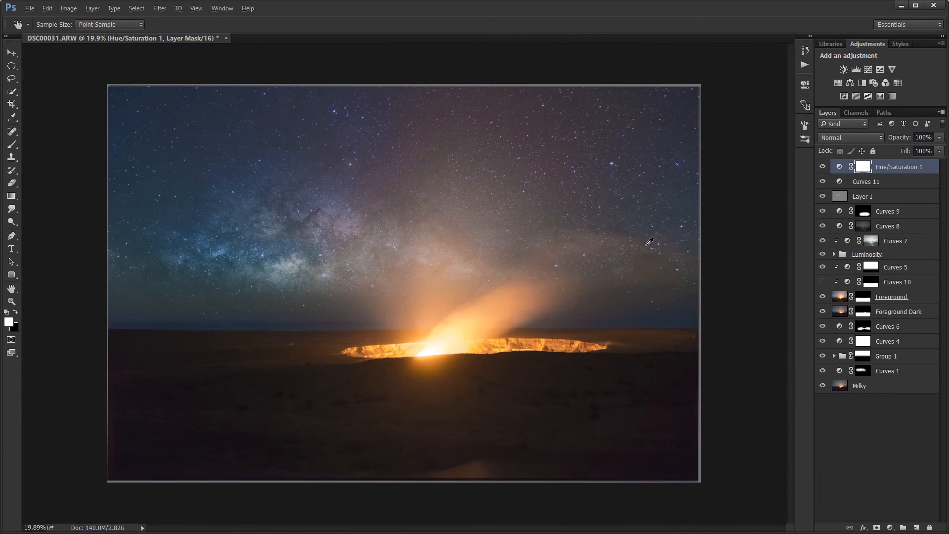
key("alt")
left_click(822, 167)
left_click(823, 167)
left_click(823, 167)
left_click(823, 166)
left_click(822, 166)
left_click(822, 167)
left_click(822, 167)
Step: Invert the Hue/Saturation 1 mask to black and activate the Brush tool
key("ctrl+i")
key("b")
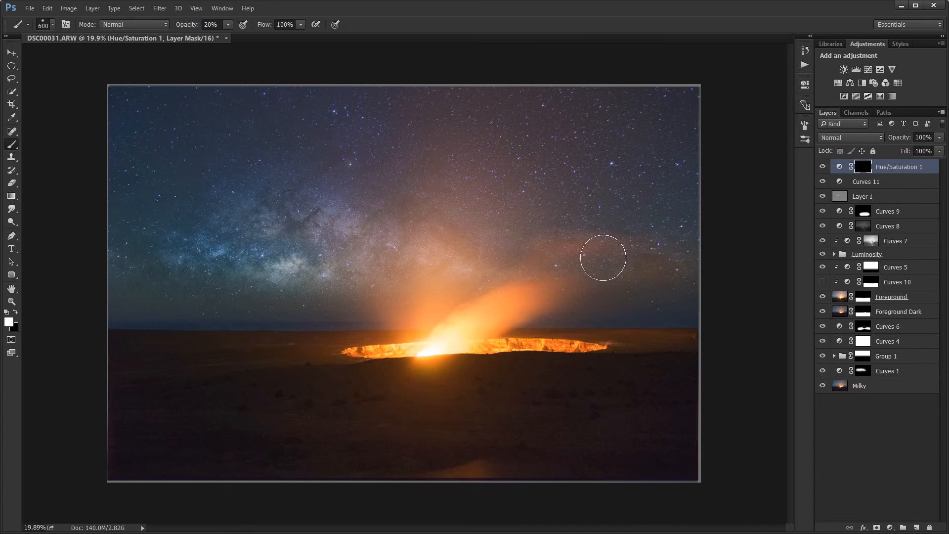
Step: Paint white at 100% brush opacity on the Hue/Saturation 1 mask along the glowing crater, using a 500 px brush
scroll(440, 353, "up", 2)
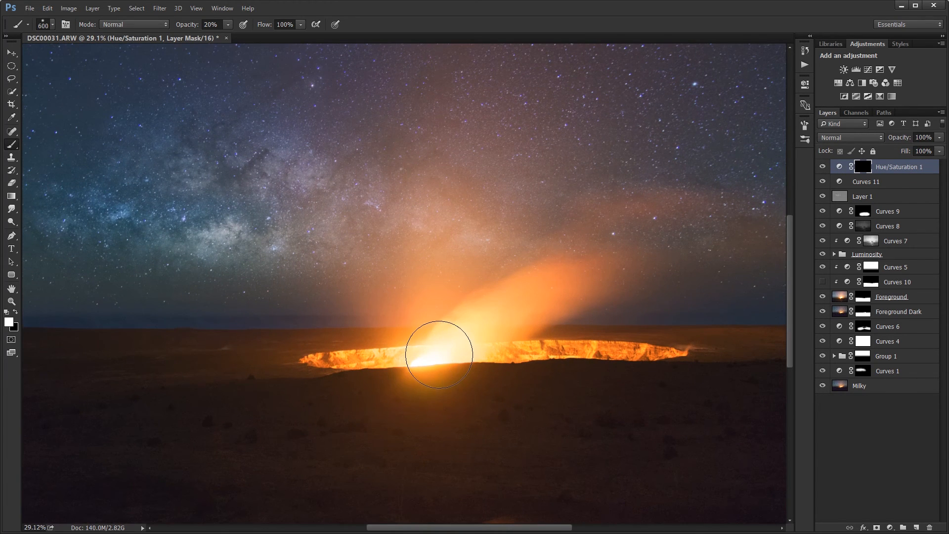
key("0")
key("bracketleft")
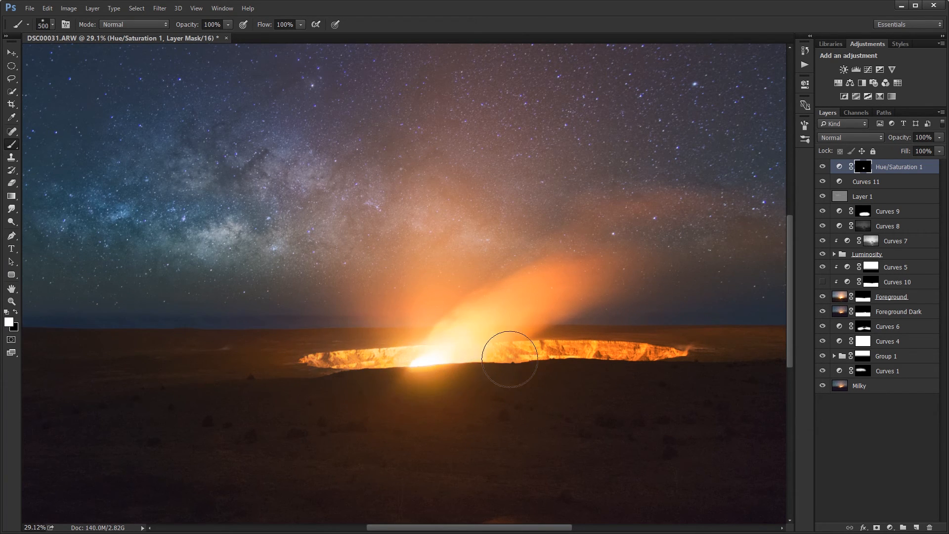
mouse_move(686, 359)
left_mouse_down()
mouse_move(729, 353)
mouse_move(484, 353)
left_mouse_up()
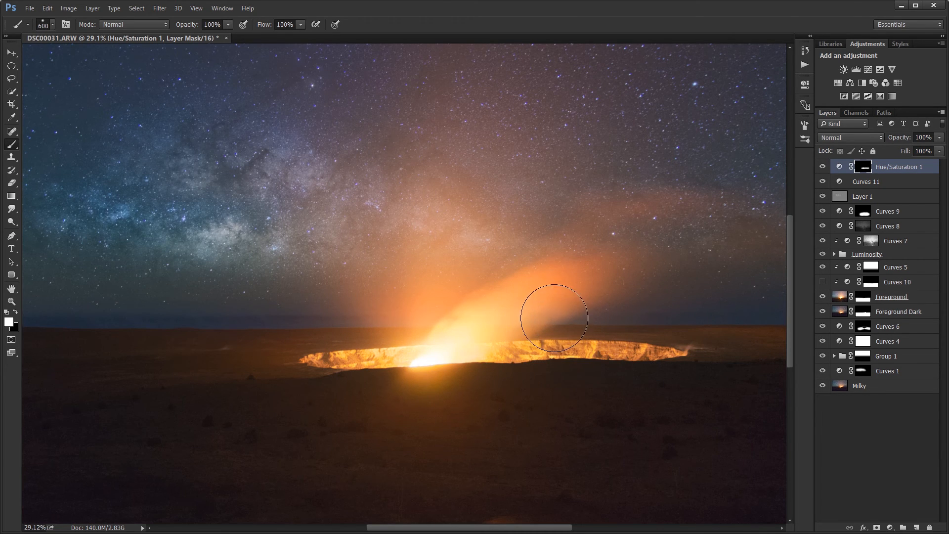
Step: Paint white on the Hue/Saturation 1 mask over the smoke plume and reddish clouds with brush sizes from 600 to 900 px
key("bracketright")
mouse_move(579, 295)
left_mouse_down()
mouse_move(515, 324)
mouse_move(618, 267)
mouse_move(598, 290)
mouse_move(591, 266)
mouse_move(607, 231)
mouse_move(657, 217)
left_mouse_up()
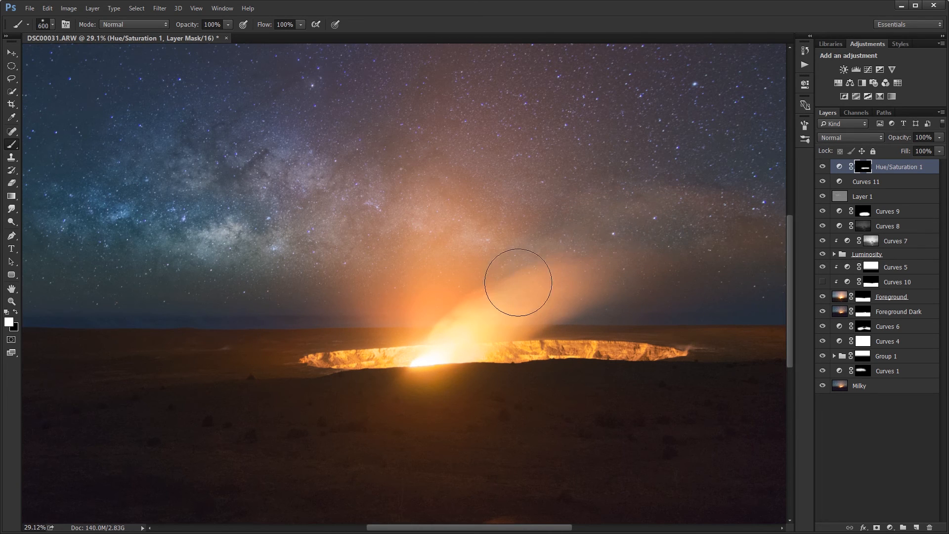
key("bracketright")
key("bracketright")
key("bracketright")
mouse_move(455, 305)
left_mouse_down()
mouse_move(430, 326)
mouse_move(396, 331)
mouse_move(367, 309)
mouse_move(402, 337)
mouse_move(463, 345)
mouse_move(330, 361)
mouse_move(663, 355)
mouse_move(573, 338)
mouse_move(525, 297)
left_mouse_up()
scroll(525, 297, "down", 3)
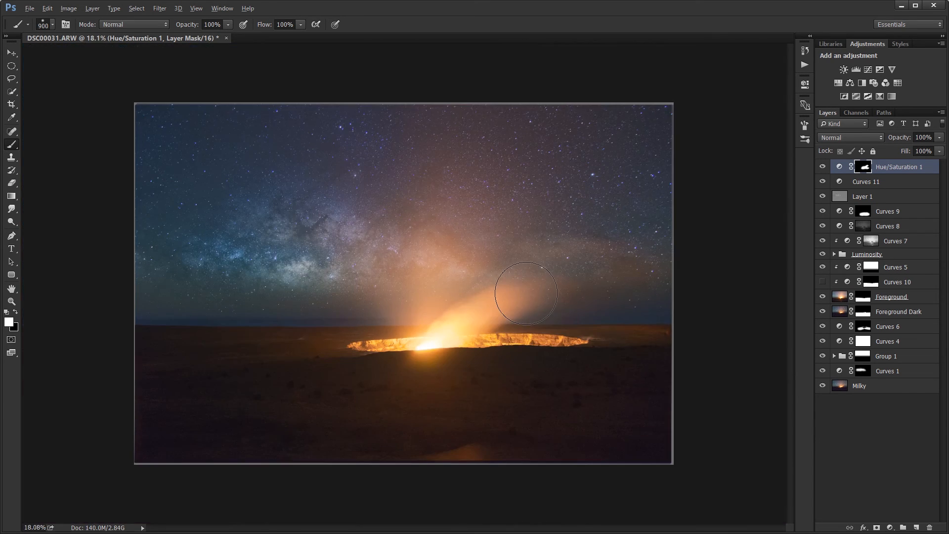
Step: Set the Hue/Saturation 1 layer's opacity to 70% and return to the Brush tool
key("v")
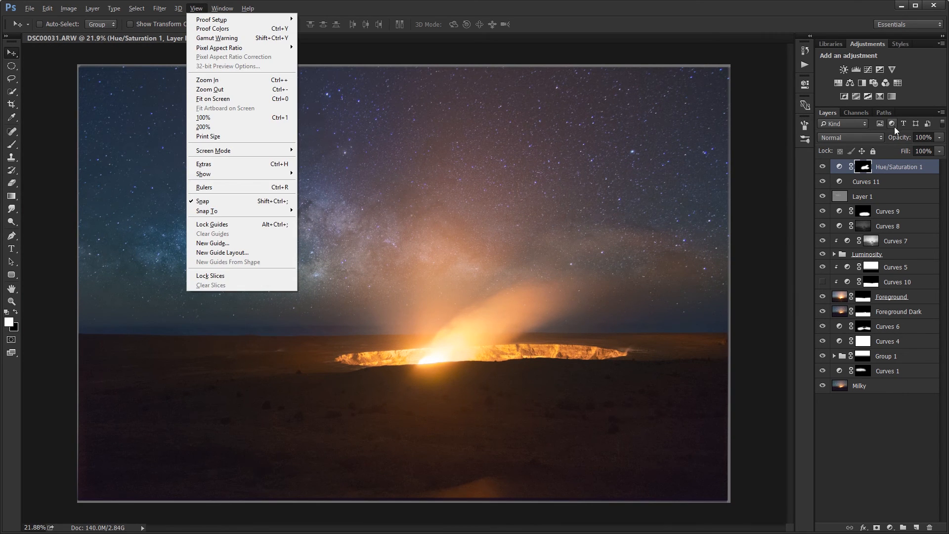
left_click(894, 170)
left_click(924, 137)
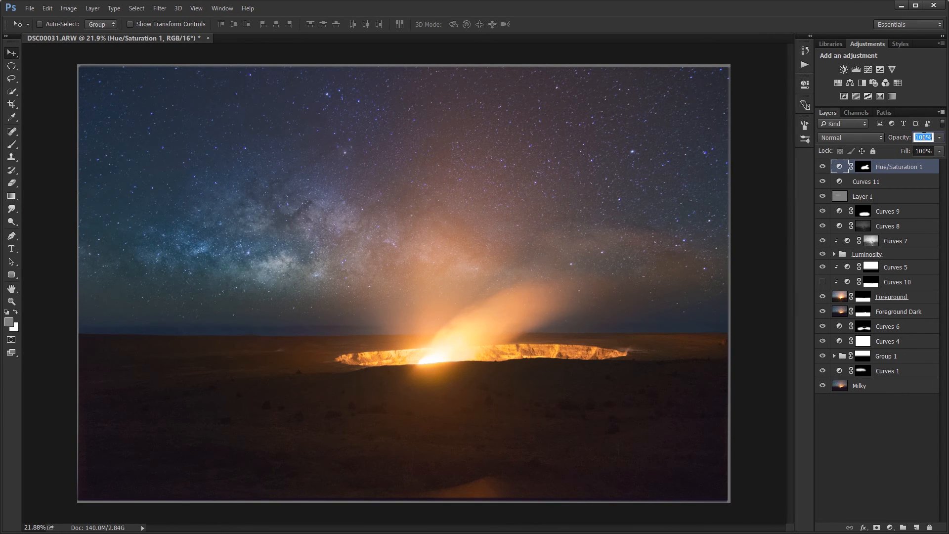
type("70")
key("Return")
key("b")
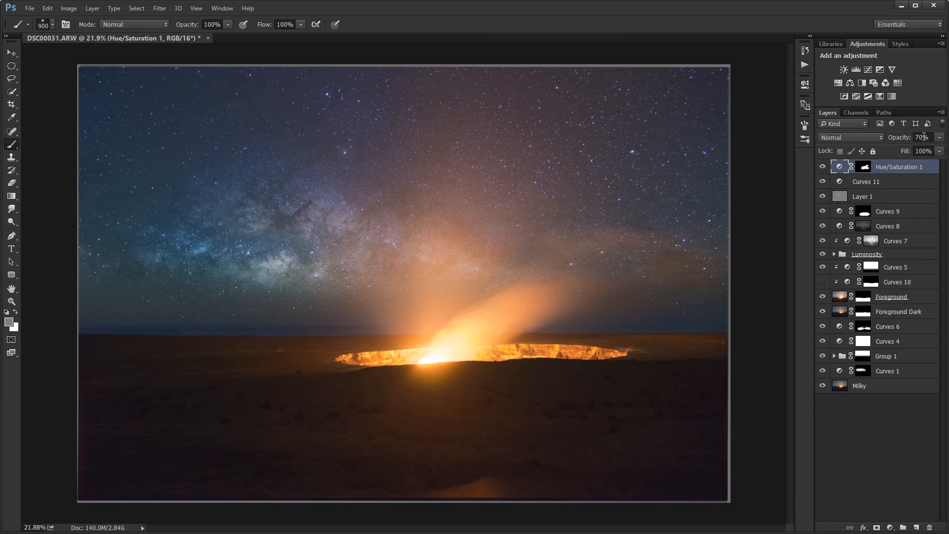
Step: Compare the image repeatedly with Hue/Saturation 1 off and on, leave it visible, and deselect all layers
left_click(823, 167)
left_click(823, 167)
left_click(823, 167)
left_click(822, 167)
left_click(823, 167)
left_click(823, 167)
left_click(823, 167)
left_click(823, 167)
left_click(822, 166)
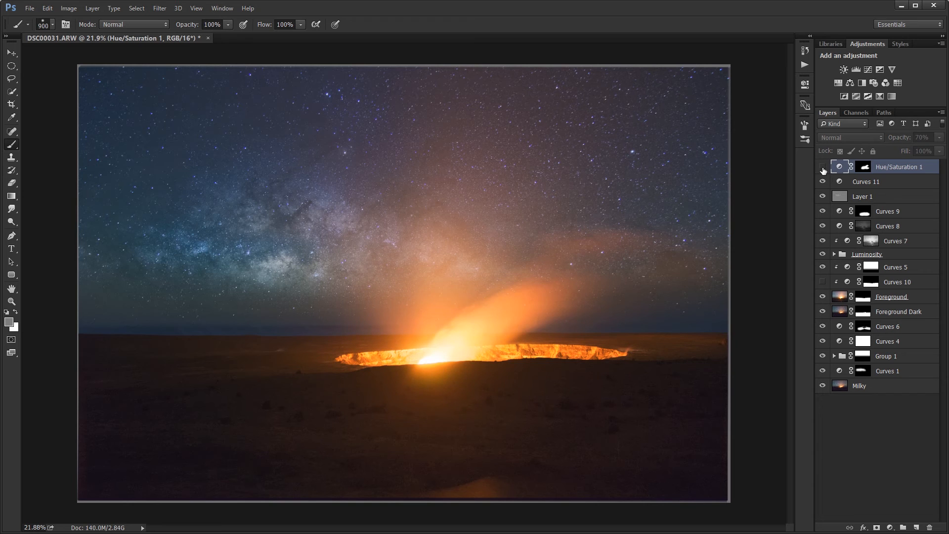
left_click(822, 166)
left_click(871, 458)
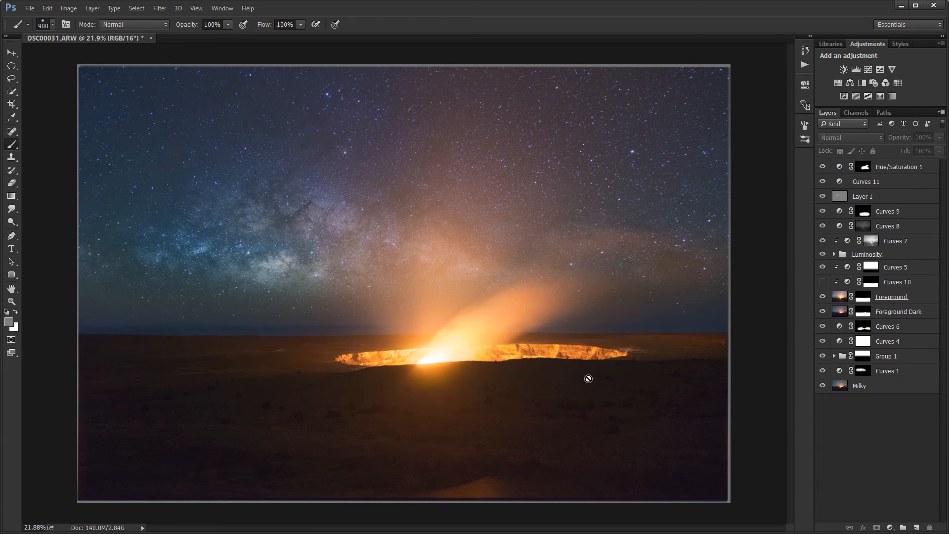
Step: Check the Curves 10 adjustment off and on above the Foreground layer and delete it
scroll(486, 461, "up", 5)
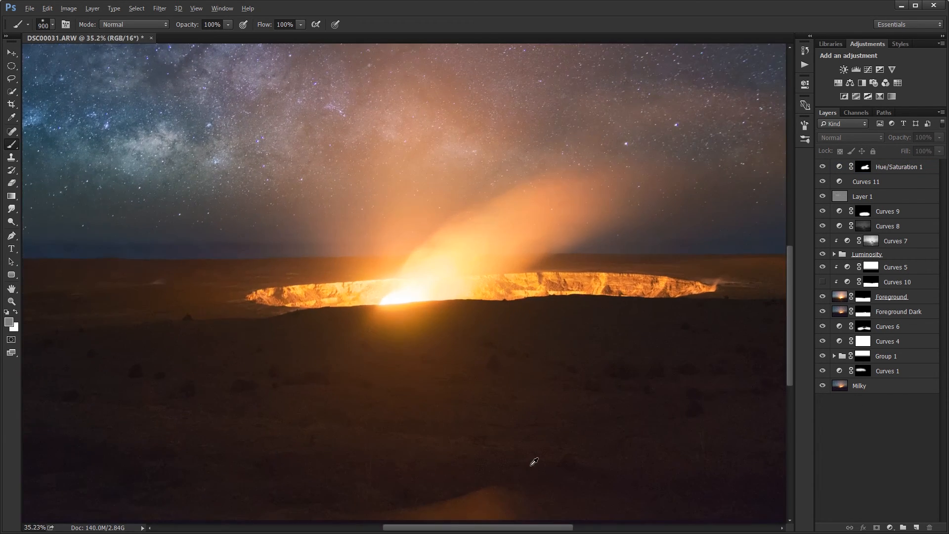
left_click_drag(533, 460, 536, 403)
scroll(533, 390, "up", 1)
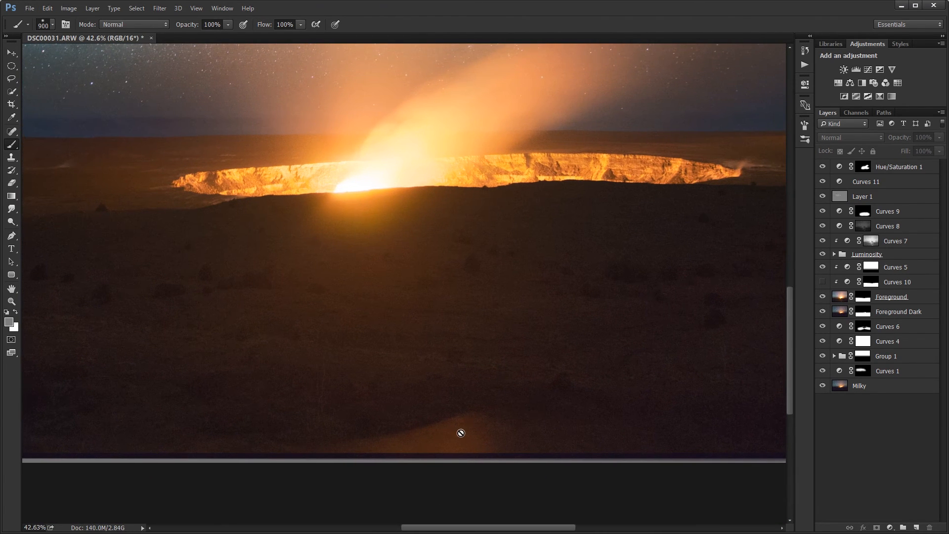
scroll(460, 428, "down", 3)
scroll(515, 405, "up", 2)
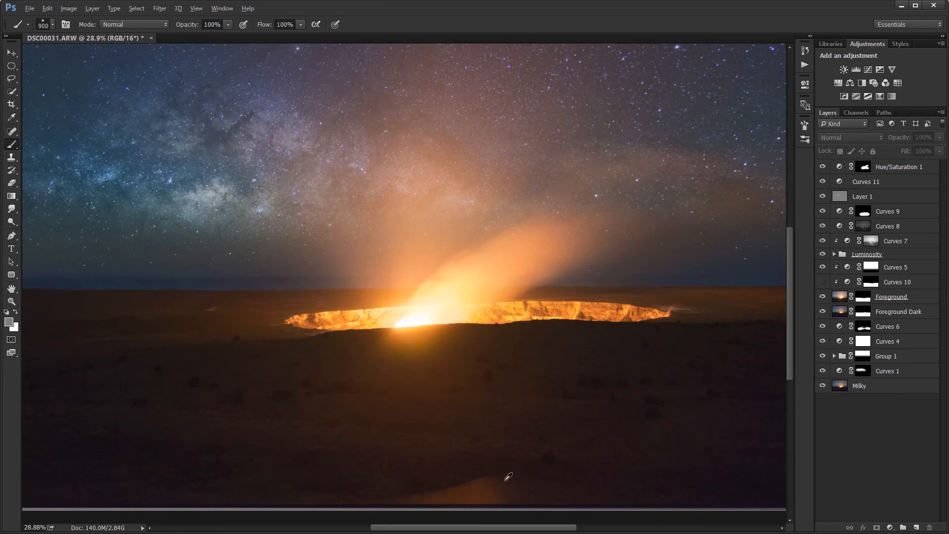
scroll(509, 420, "up", 2)
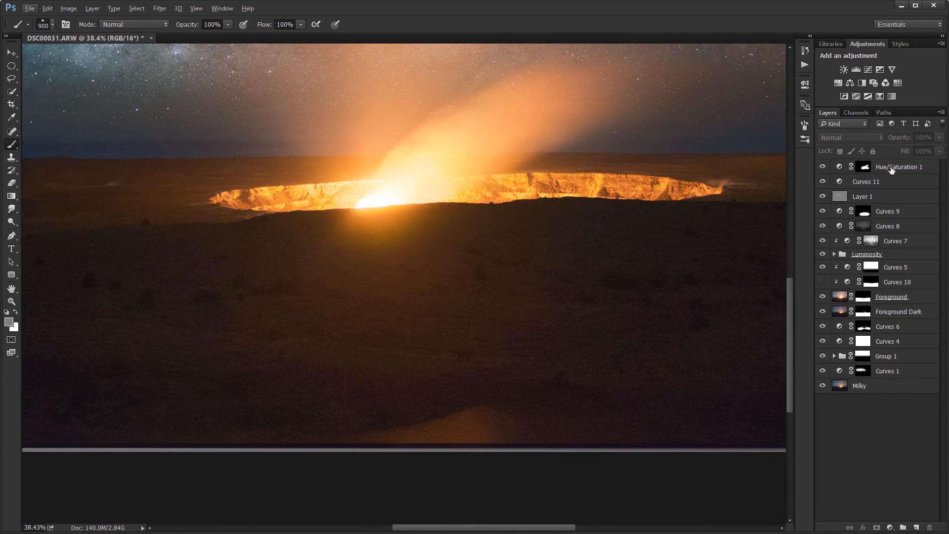
left_click(886, 387)
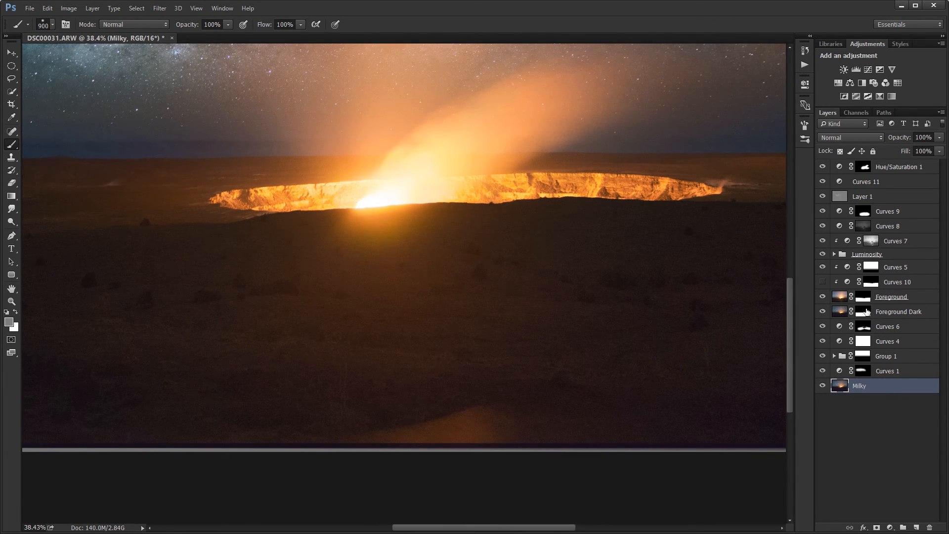
left_click(923, 303)
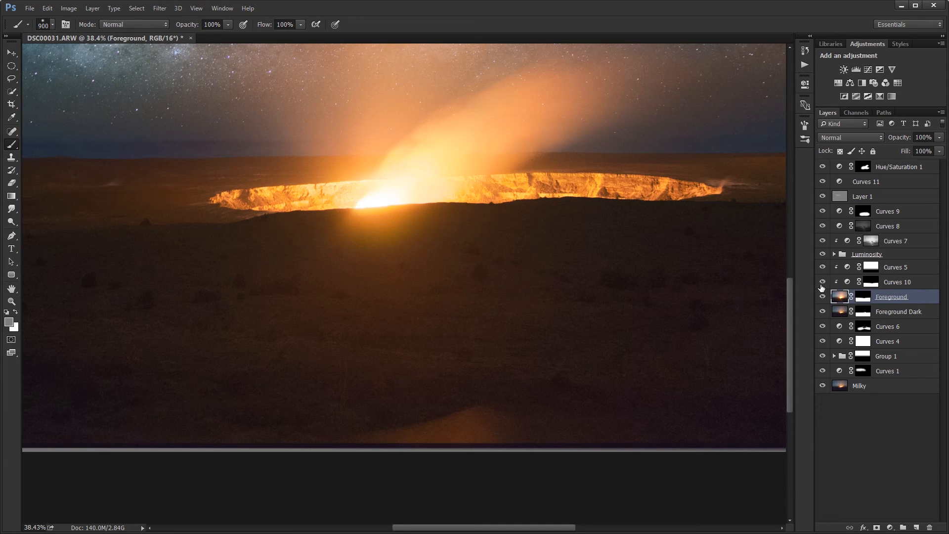
left_click(822, 285)
left_click(822, 285)
left_click(895, 286)
key("Delete")
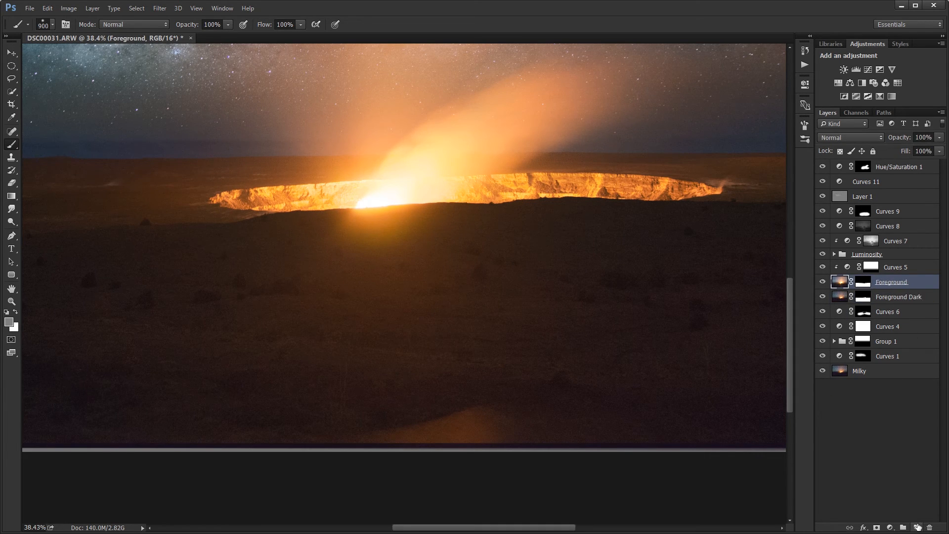
Step: Add a clipped layer above Foreground and lasso the orange patch along the image's lower edge
left_click(917, 528)
left_click(10, 136)
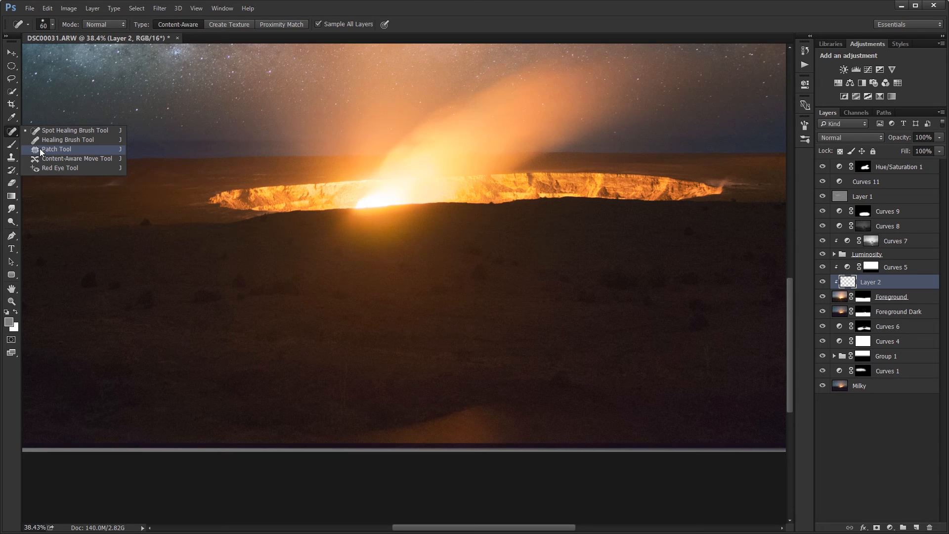
left_click(12, 79)
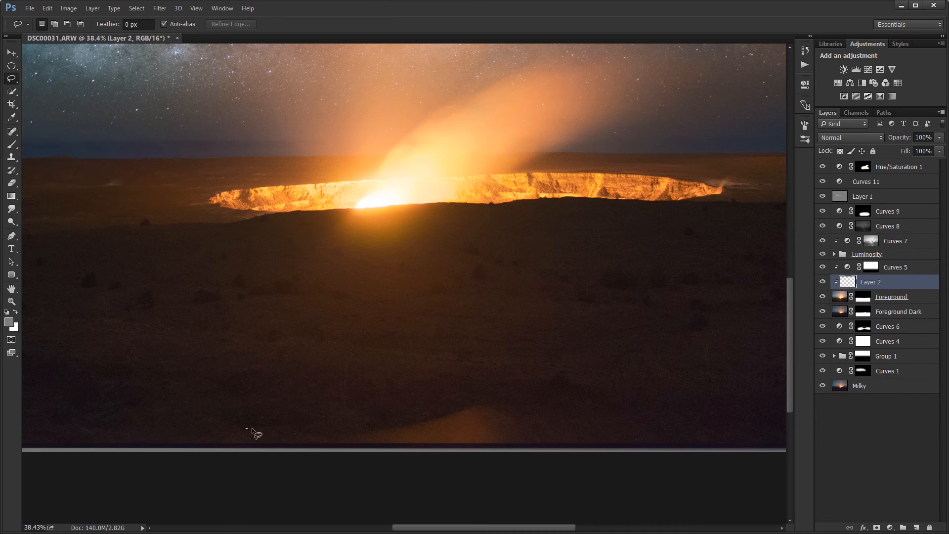
mouse_move(246, 429)
left_mouse_down()
mouse_move(391, 426)
mouse_move(476, 401)
mouse_move(543, 433)
mouse_move(545, 448)
mouse_move(508, 458)
mouse_move(282, 439)
left_mouse_up()
mouse_move(206, 437)
left_mouse_down()
mouse_move(318, 413)
mouse_move(483, 401)
mouse_move(540, 401)
mouse_move(662, 432)
mouse_move(651, 451)
mouse_move(433, 474)
mouse_move(197, 453)
left_mouse_up()
Step: Try to fill the lassoed orange patch on Layer 2 with Content-Aware contents
right_click(367, 429)
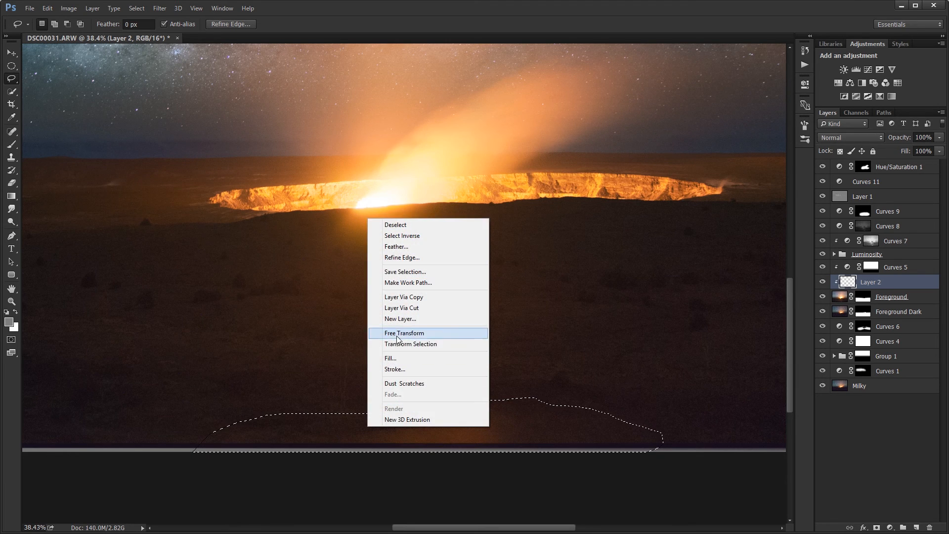
left_click(391, 358)
left_click(481, 172)
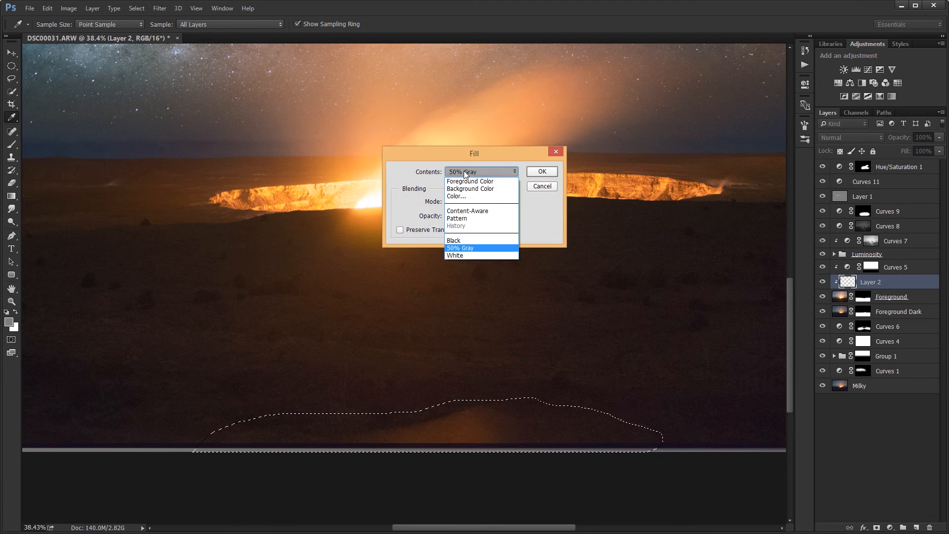
left_click(467, 210)
left_click(531, 175)
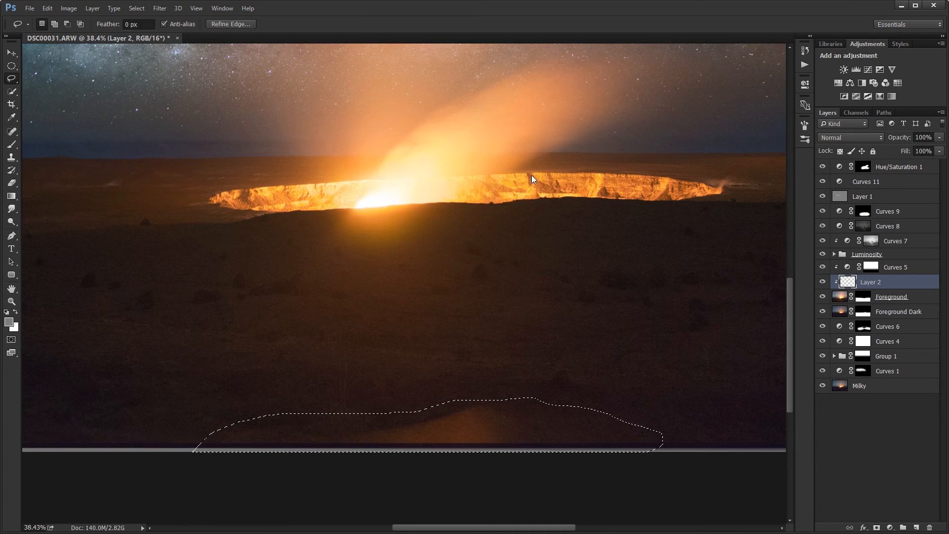
left_click(469, 218)
Step: Release and restore Layer 2's clipping to Foreground, deselect the lassoed area, and delete Layer 2
left_click(873, 290, "alt")
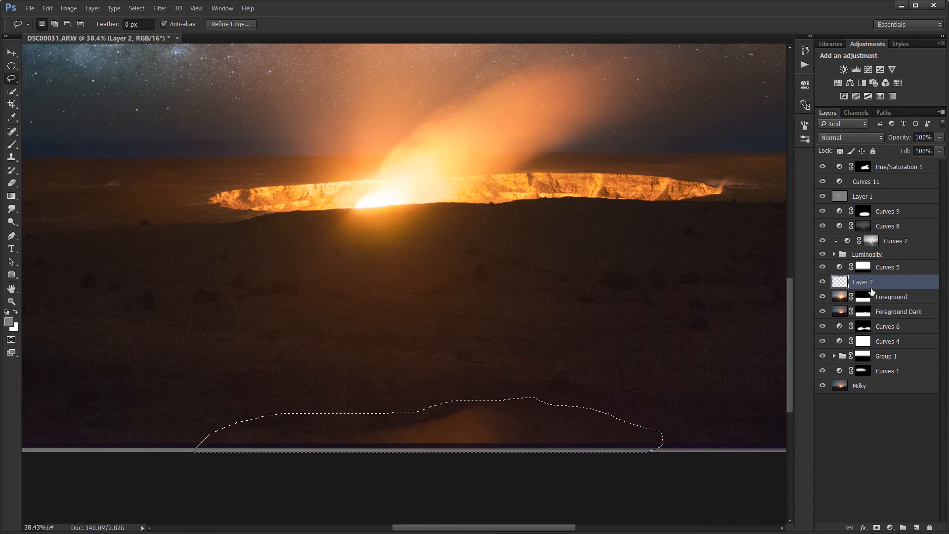
left_click(872, 289, "alt")
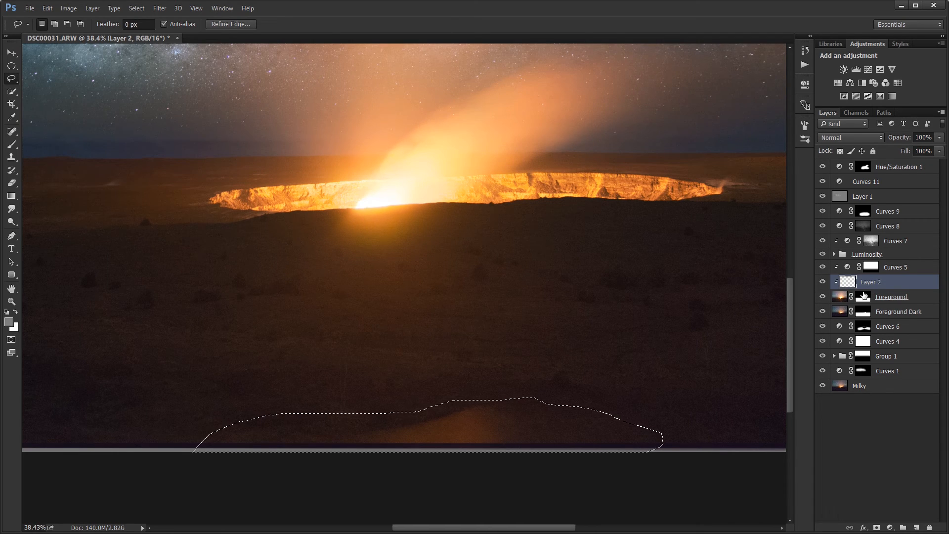
scroll(464, 308, "down", 3)
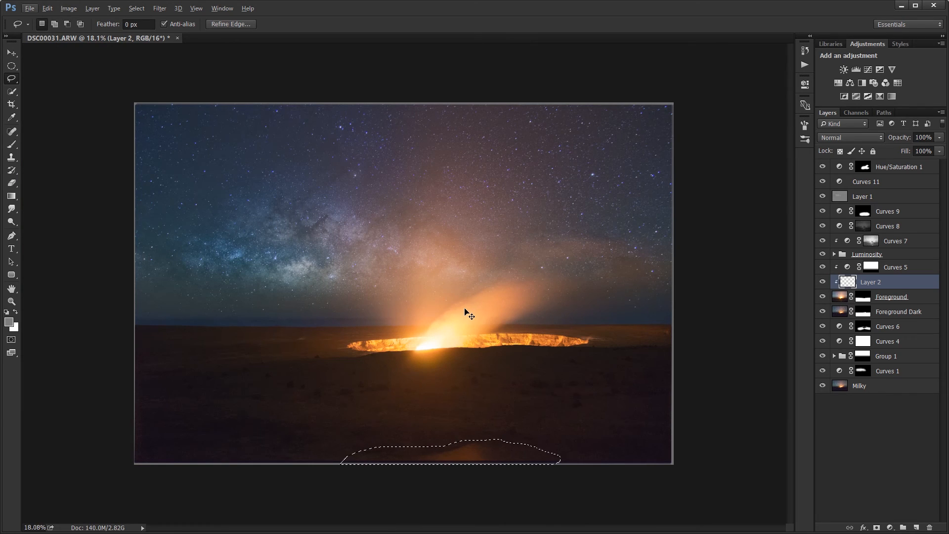
key("ctrl+d")
key("Delete")
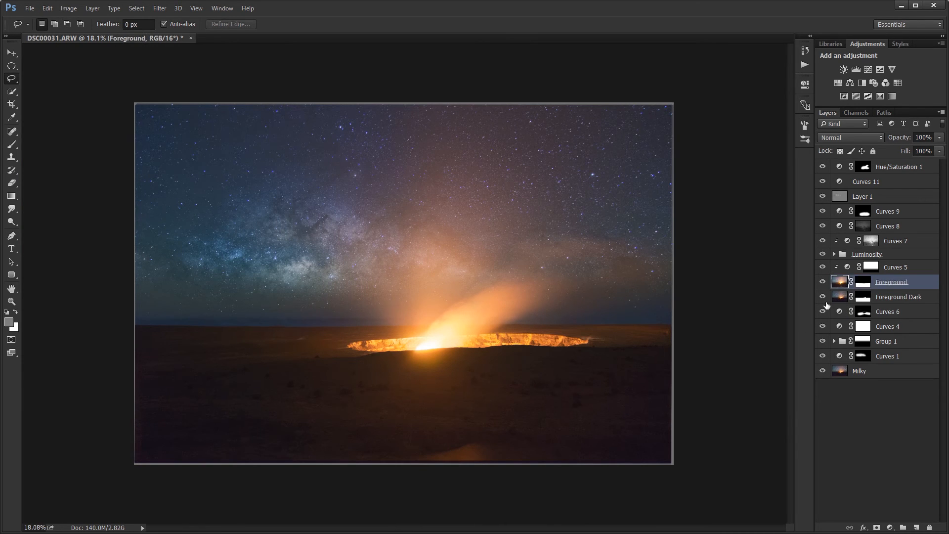
left_click(822, 268)
left_click(878, 370)
left_click(893, 171)
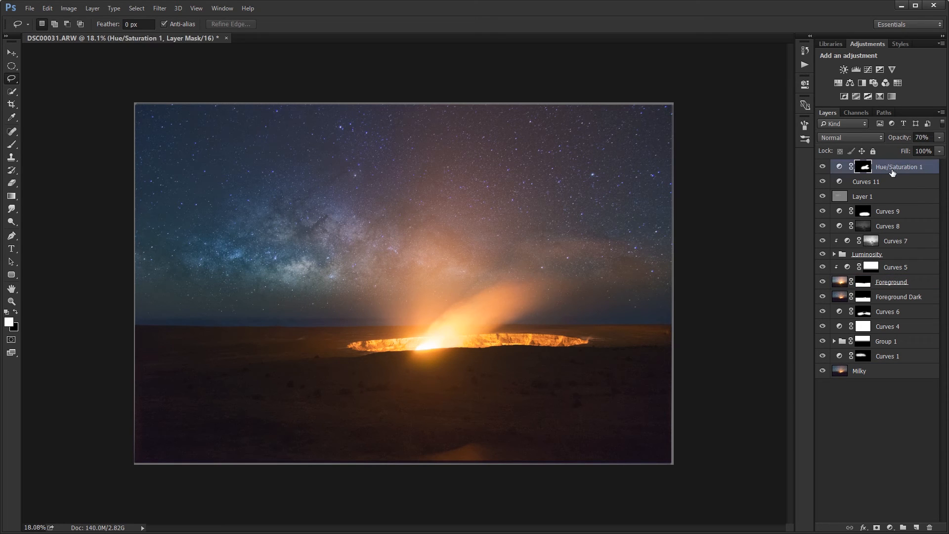
scroll(462, 446, "up", 2)
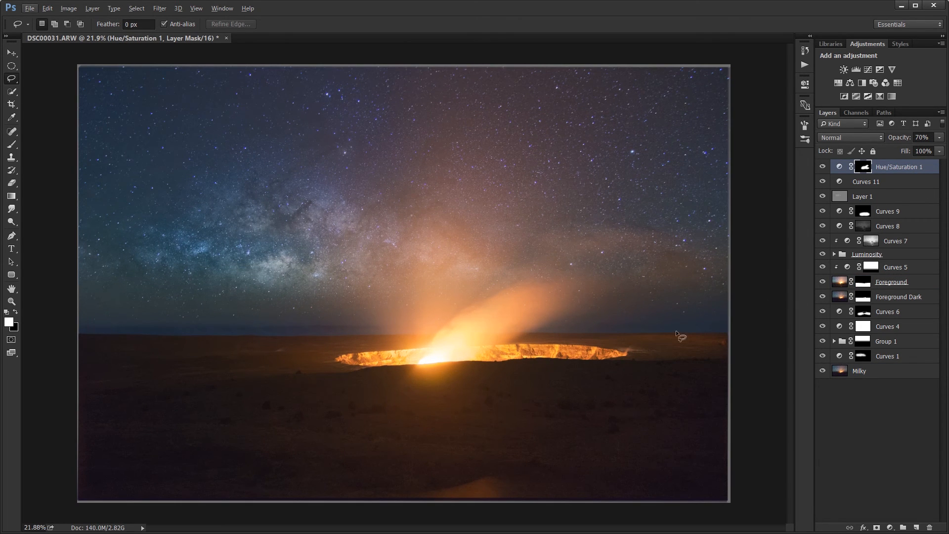
Step: Create a new clipped layer directly above Foreground and activate the Patch tool
left_click(896, 284)
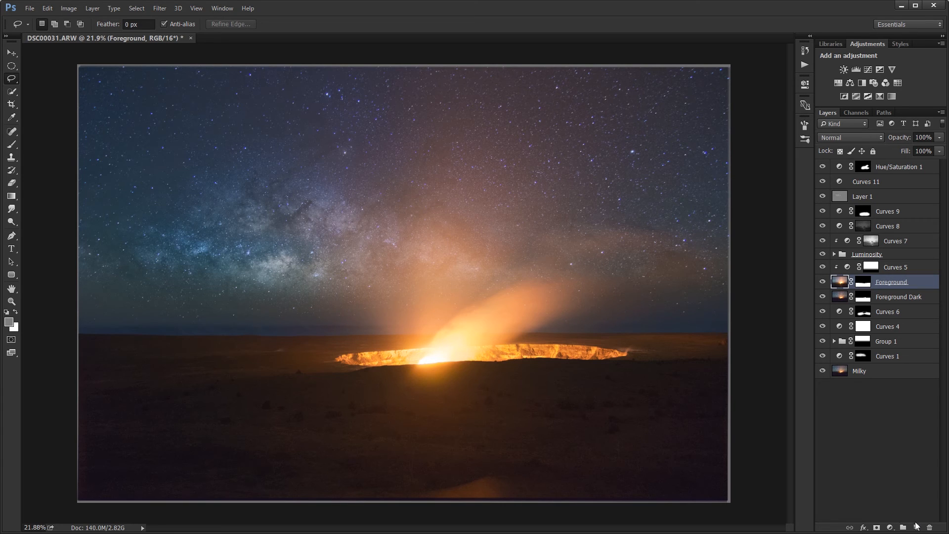
left_click(916, 527)
left_click(13, 134)
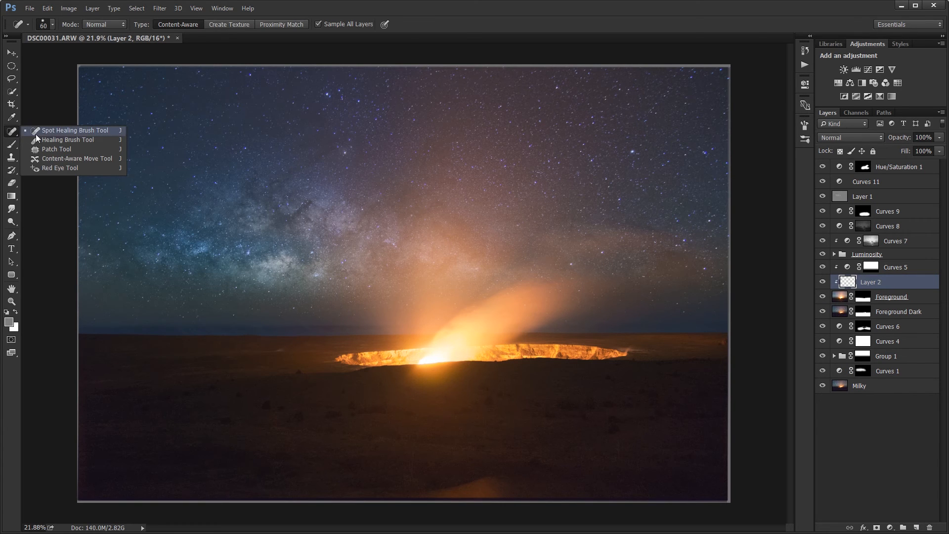
left_click(56, 149)
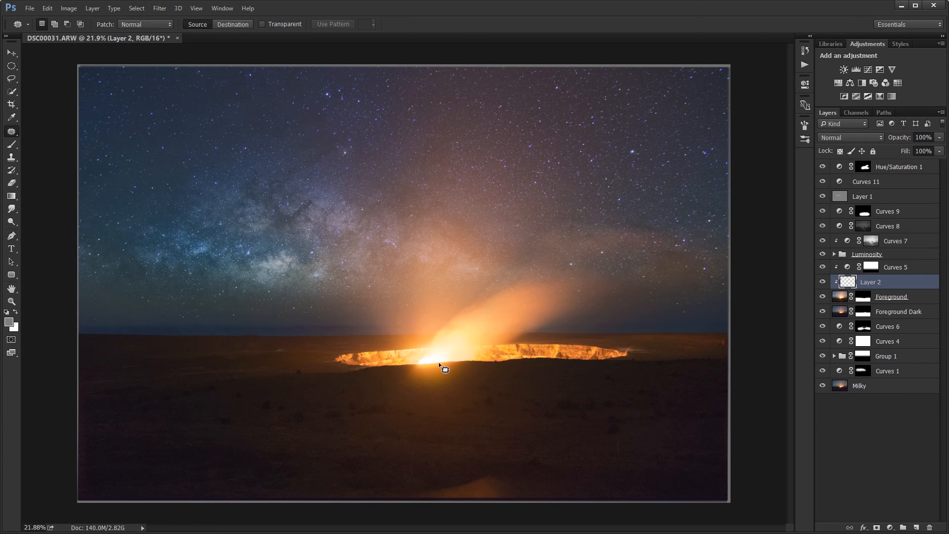
Step: Try to patch the orange spot at the foreground's lower edge with darker ground from above it, and deselect
scroll(438, 361, "up", 4)
left_click_drag(484, 360, 349, 213)
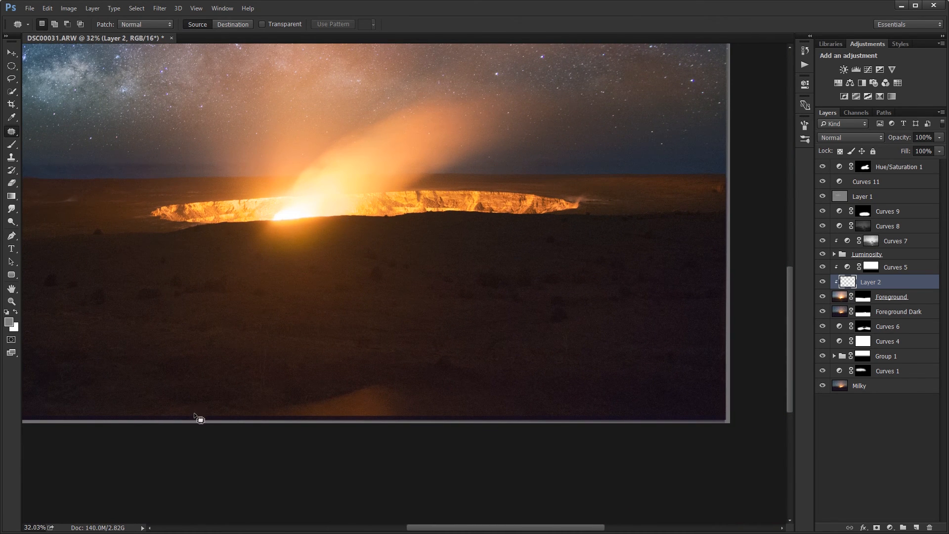
mouse_move(154, 412)
left_mouse_down()
mouse_move(382, 382)
mouse_move(497, 415)
mouse_move(466, 430)
mouse_move(172, 438)
left_mouse_up()
left_click_drag(339, 398, 301, 366)
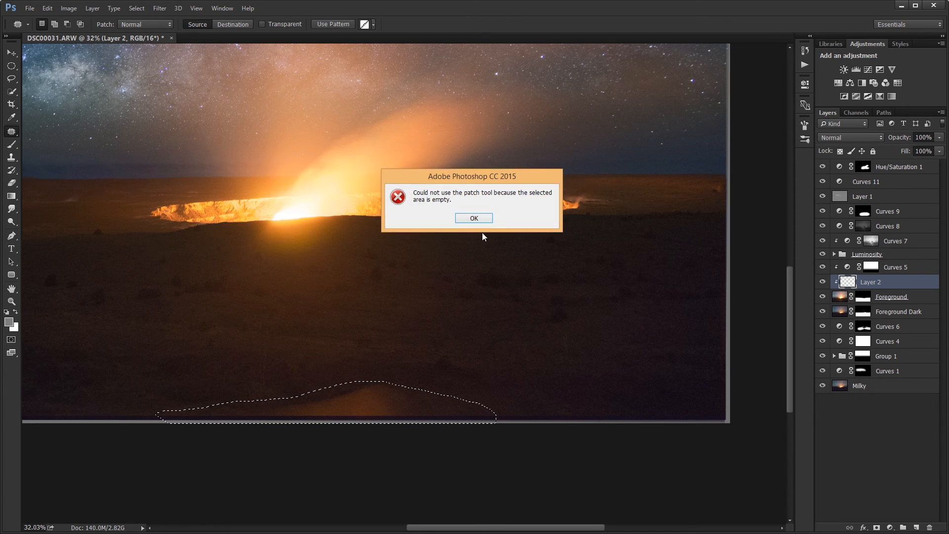
left_click(474, 220)
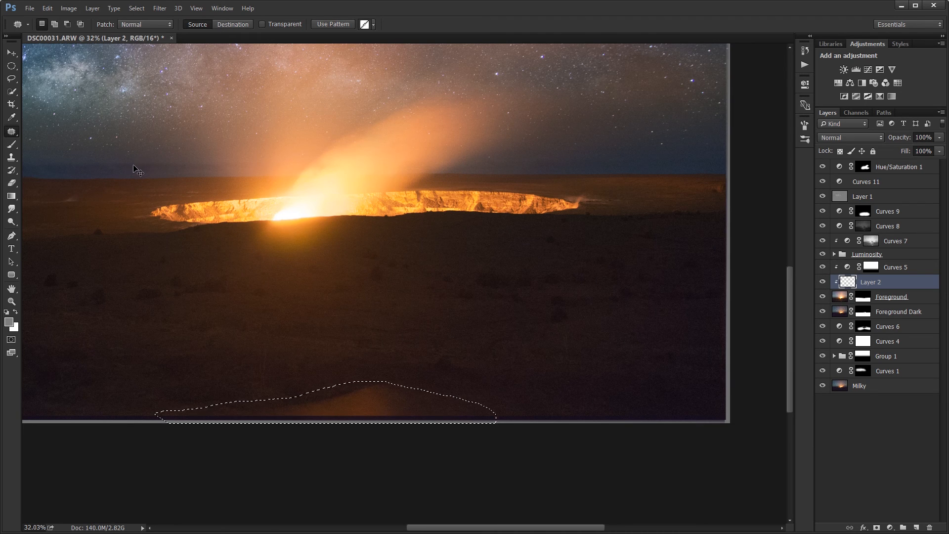
key("ctrl+d")
Step: Heal the orange spot at the foreground's lower edge on Layer 2 using the Healing Brush at size 250
right_click(11, 132)
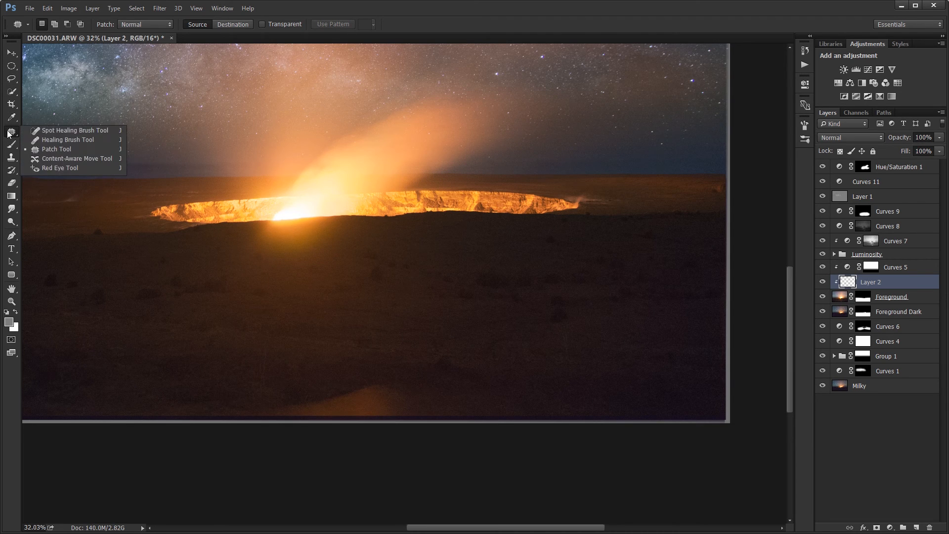
left_click(63, 140)
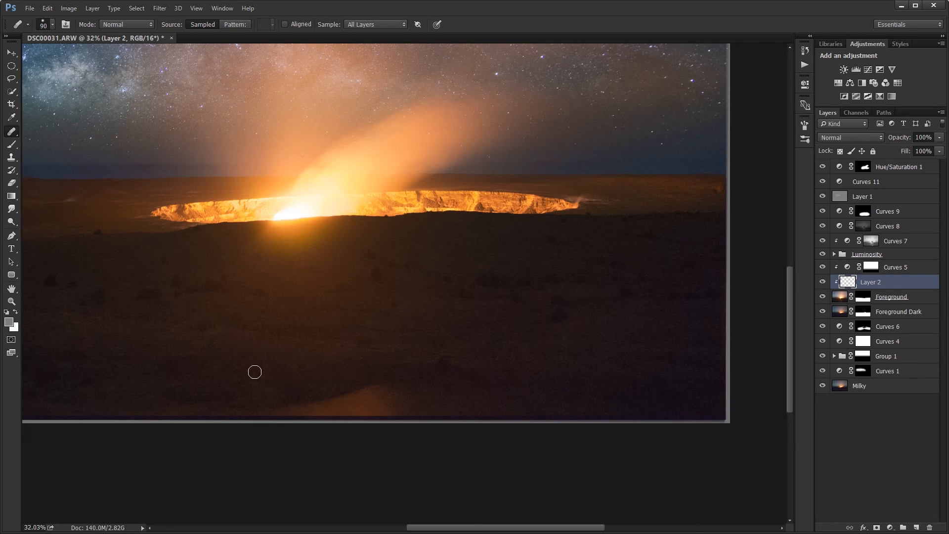
key("bracketright")
key("bracketright")
key("bracketright")
key("bracketright")
key("bracketright")
key("bracketright")
mouse_move(372, 396)
left_mouse_down()
mouse_move(432, 408)
mouse_move(229, 413)
mouse_move(447, 409)
left_mouse_up()
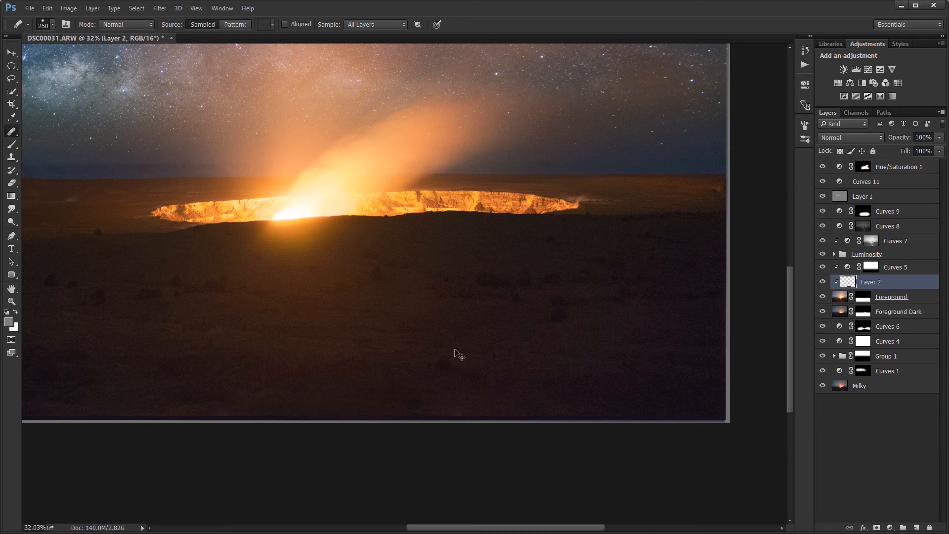
Step: Compare the foreground's lower edge with and without the healing on Layer 2
key("ctrl+0")
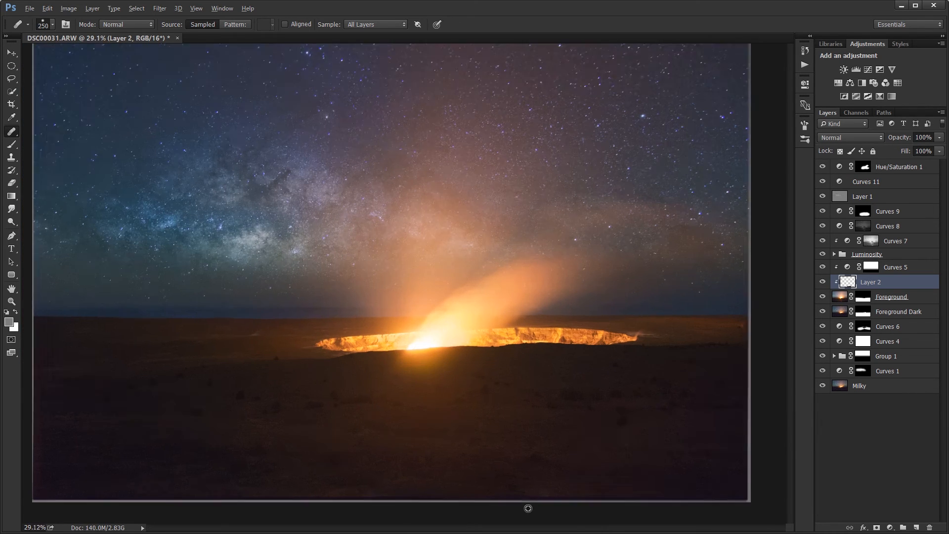
scroll(528, 508, "up", 5)
left_click_drag(525, 457, 524, 398)
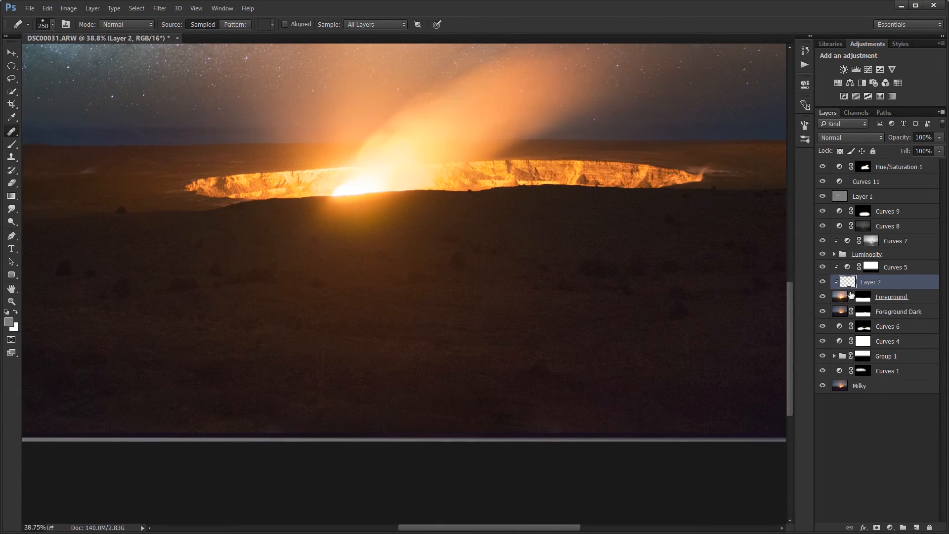
left_click(827, 282)
left_click(826, 282)
left_click(827, 282)
left_click(826, 281)
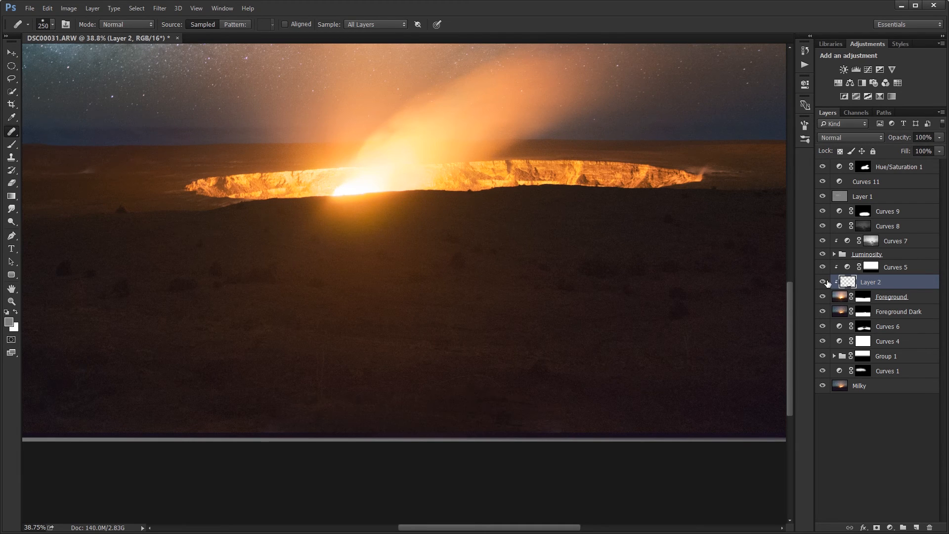
Step: Add a Curves adjustment above Layer 2, lower its midtones slightly, and release it from the clipping group
left_click(868, 69)
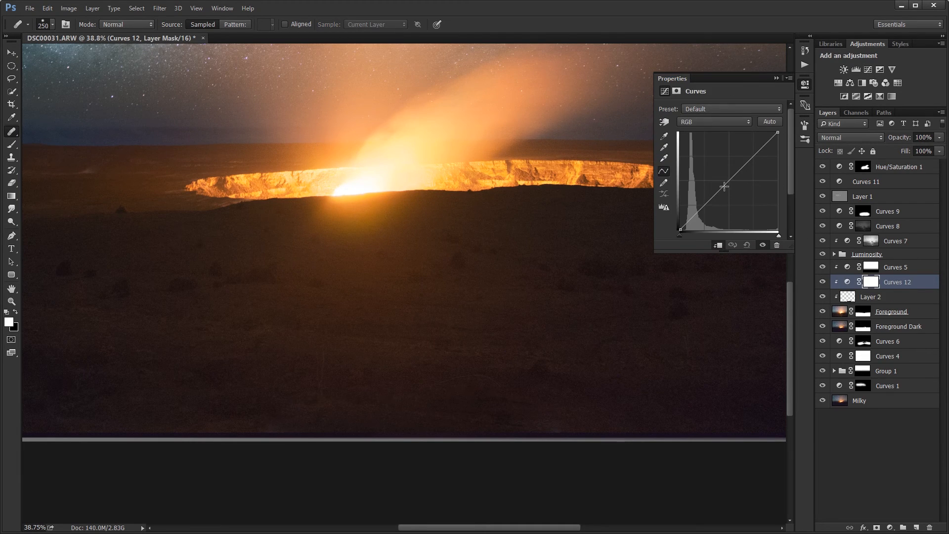
left_click_drag(725, 186, 725, 188)
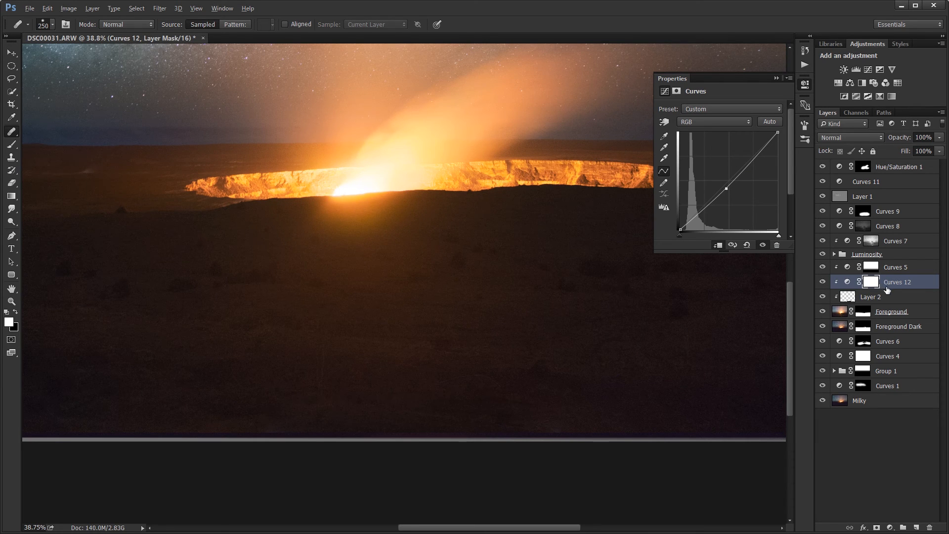
left_click_drag(887, 290, 888, 285)
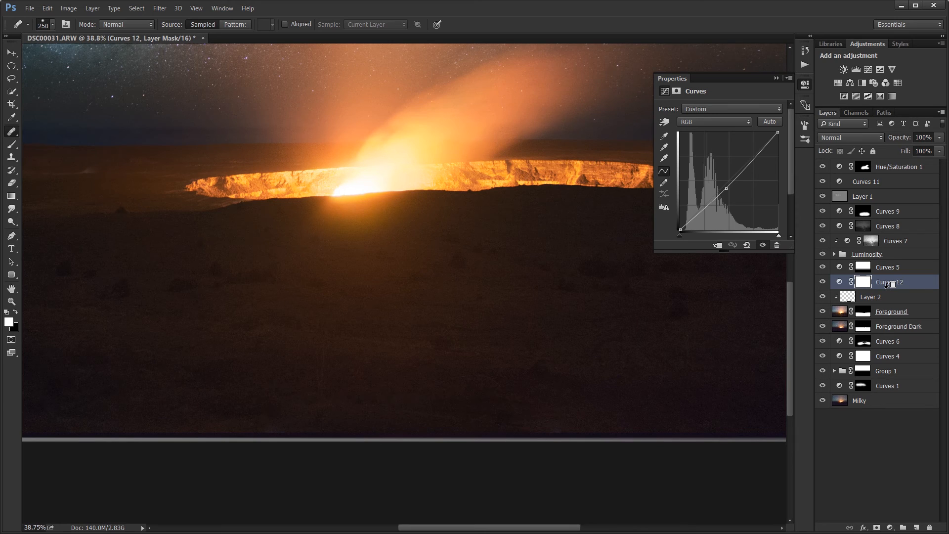
Step: Move Curves 12 and Layer 2 together above Curves 5, and clip Curves 5 back to Foreground
left_click(883, 303, "shift")
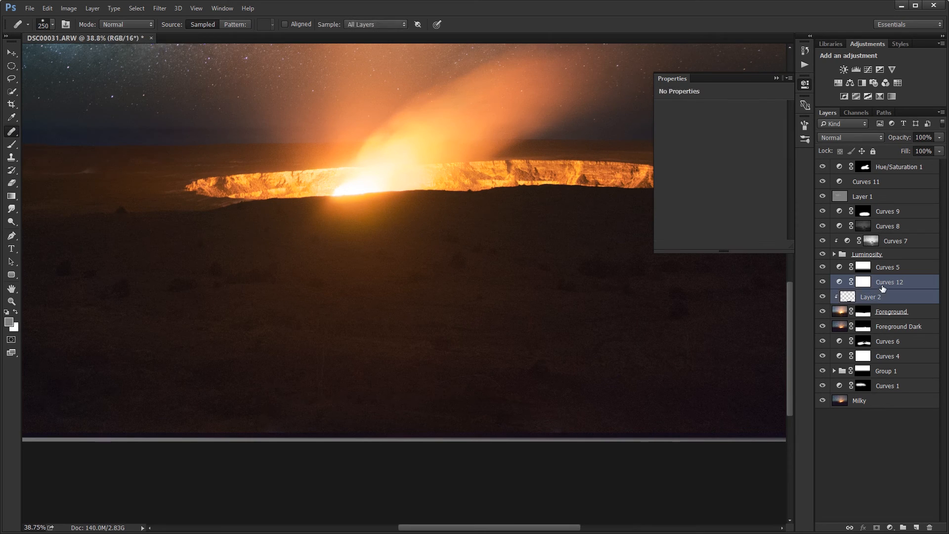
left_click_drag(883, 295, 880, 263)
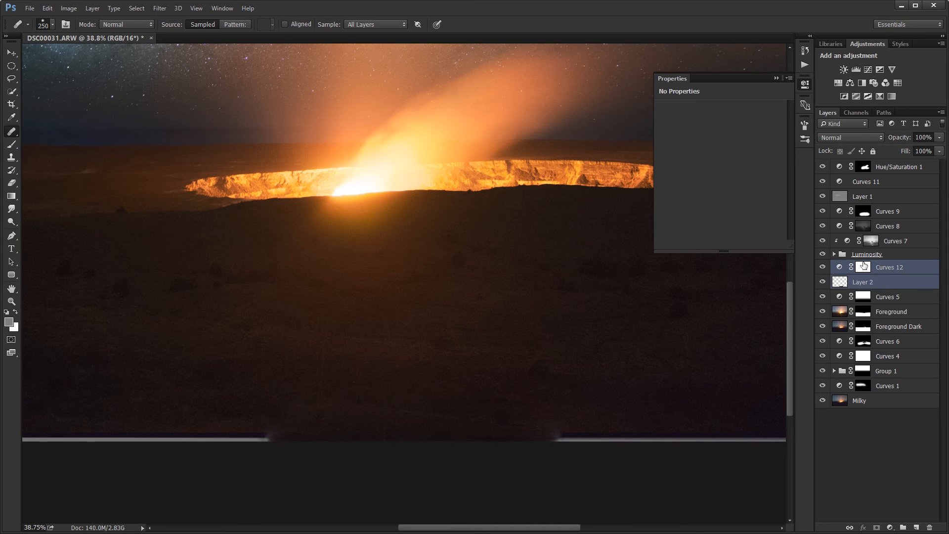
left_click(805, 84)
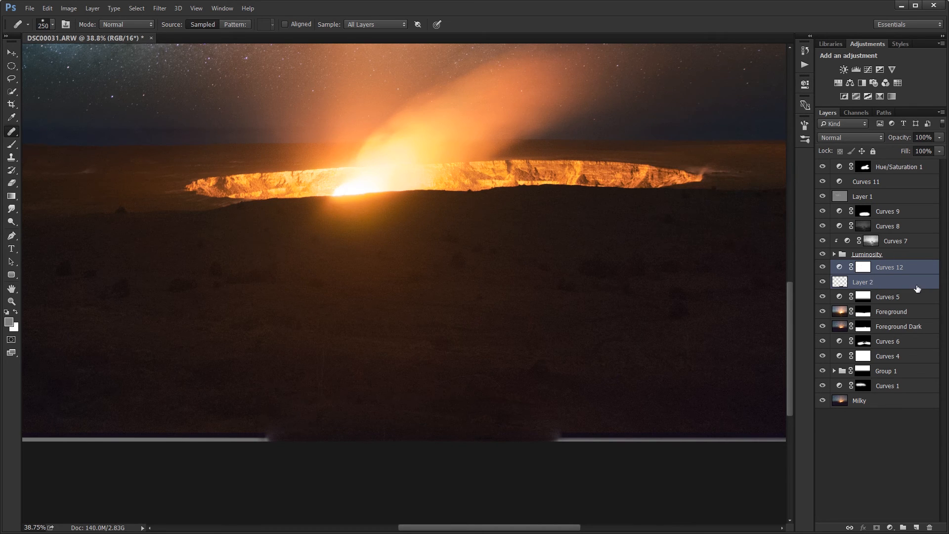
left_click(888, 282)
left_click(890, 299)
left_click(893, 303, "alt")
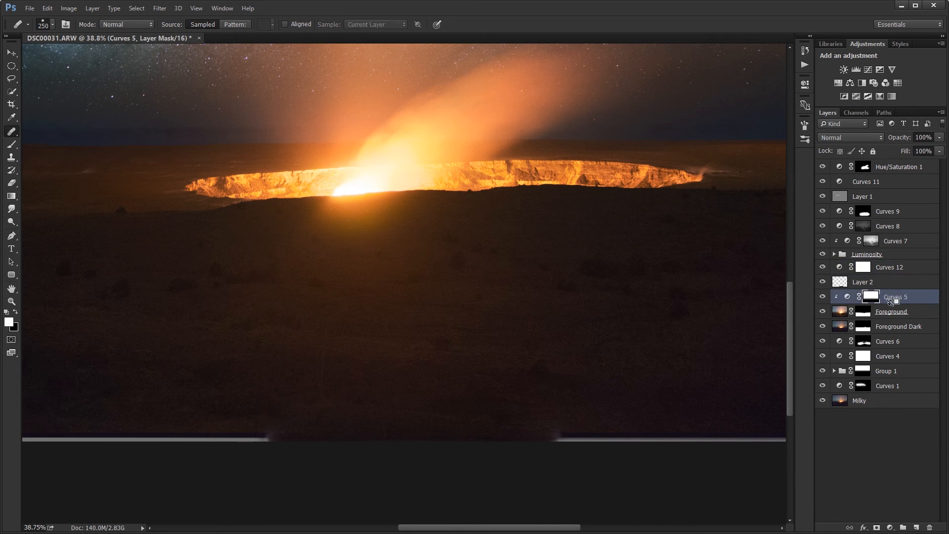
Step: Check the effect of Curves 12, clip it to Layer 2, and fine-tune its midtone point
left_click(882, 268)
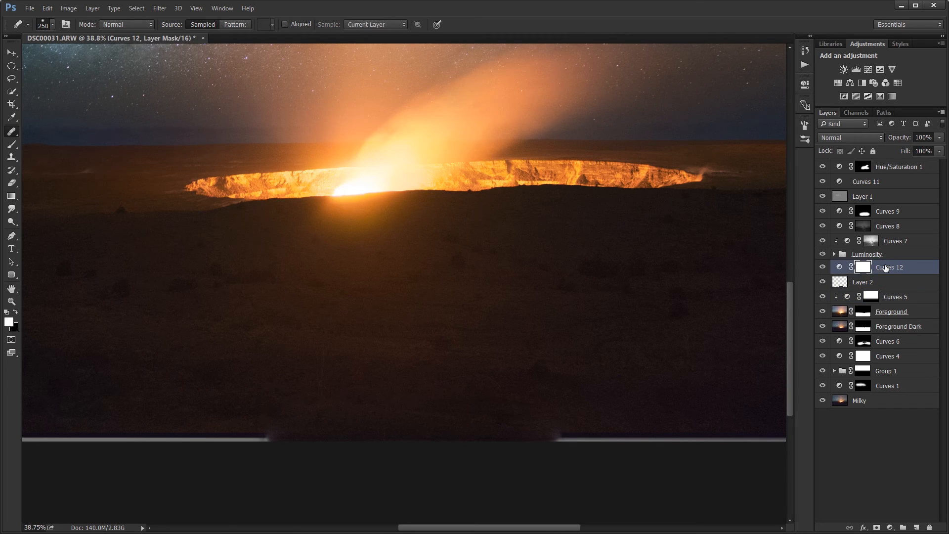
left_click(823, 270)
left_click(824, 270)
left_click(823, 270)
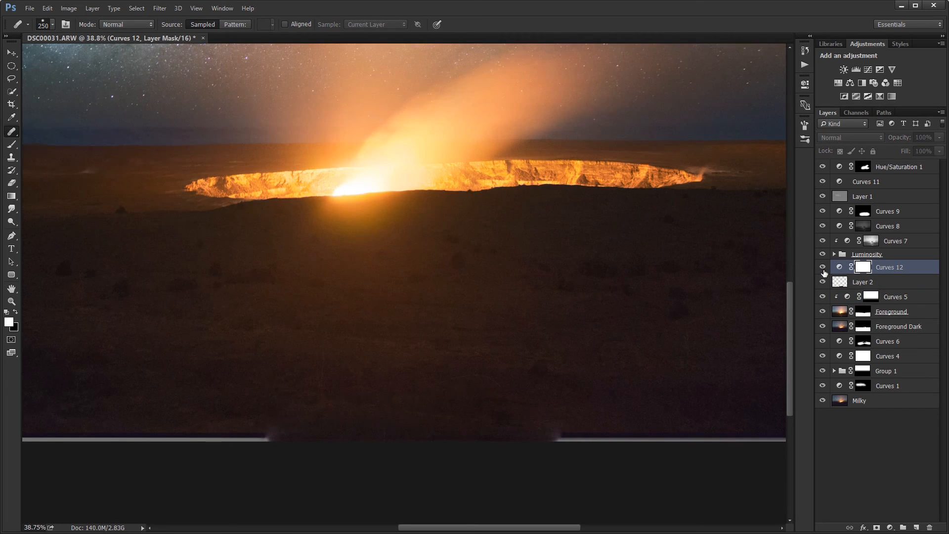
left_click(823, 270)
left_click(893, 271, "alt")
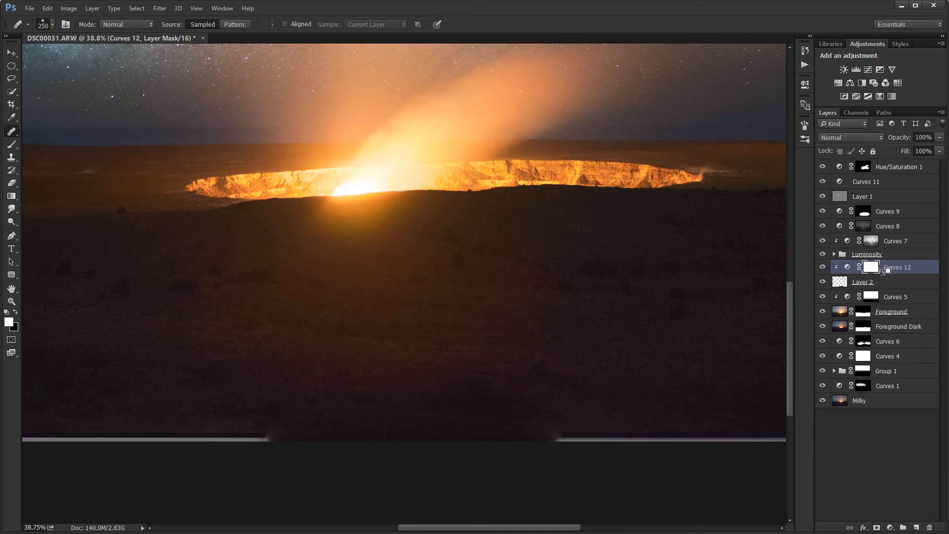
double_click(847, 267)
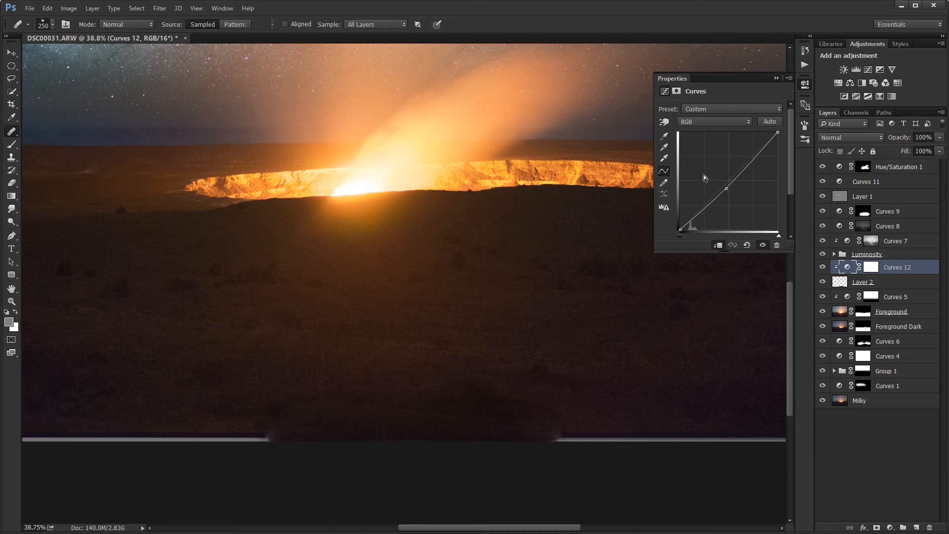
left_click_drag(725, 187, 726, 188)
left_click(776, 78)
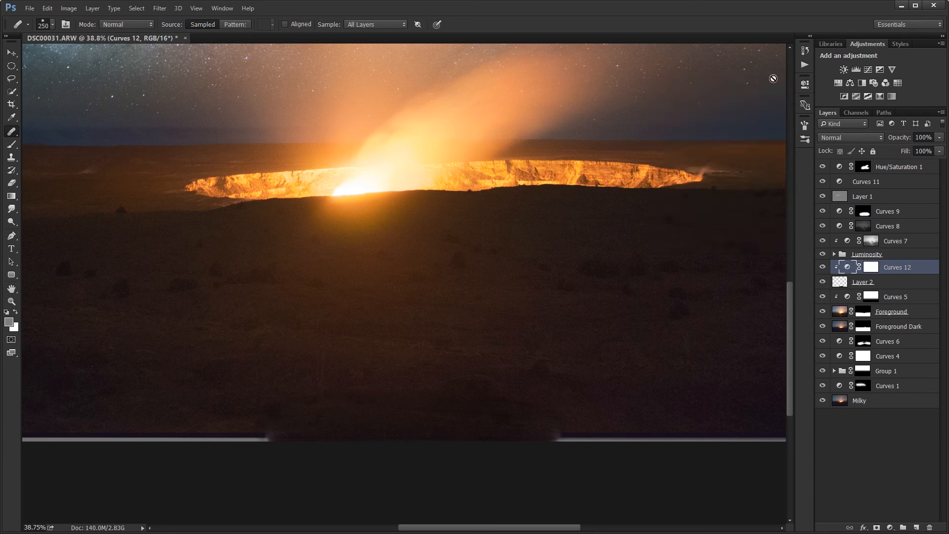
Step: Invert the Curves 12 mask to black and brush white at 10% opacity and size 300 along the healed lower edge
left_click(868, 268)
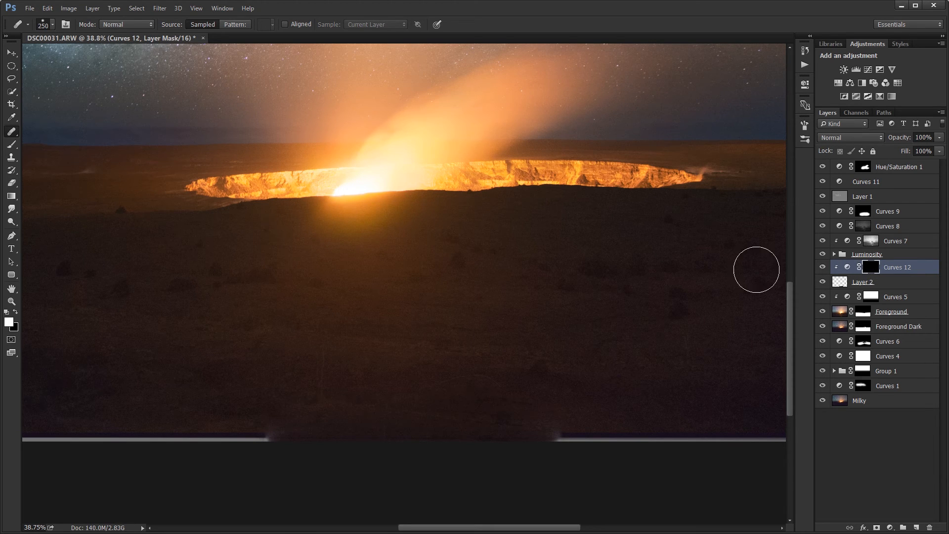
key("b")
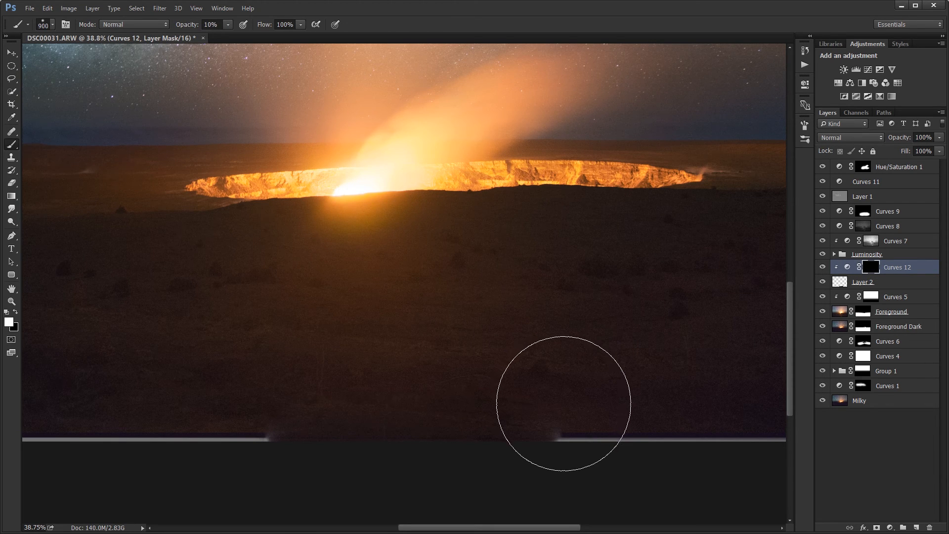
key("bracketleft")
key("bracketleft")
key("bracketleft")
key("bracketleft")
key("bracketleft")
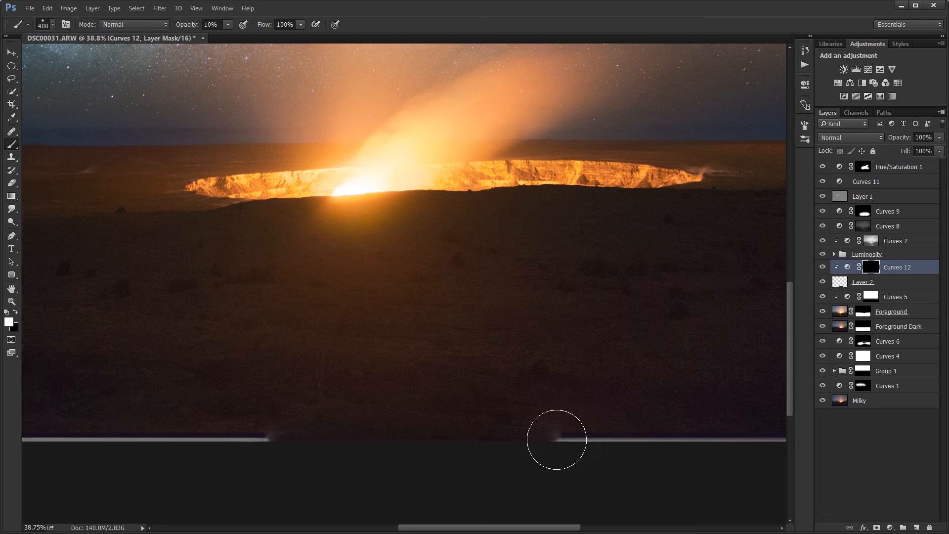
key("bracketleft")
mouse_move(560, 434)
left_mouse_down()
mouse_move(476, 407)
mouse_move(324, 402)
mouse_move(411, 399)
mouse_move(291, 404)
mouse_move(380, 400)
mouse_move(228, 432)
mouse_move(266, 415)
mouse_move(223, 447)
mouse_move(224, 437)
mouse_move(273, 436)
left_mouse_up()
left_click(823, 268)
left_click(823, 267)
left_click(822, 267)
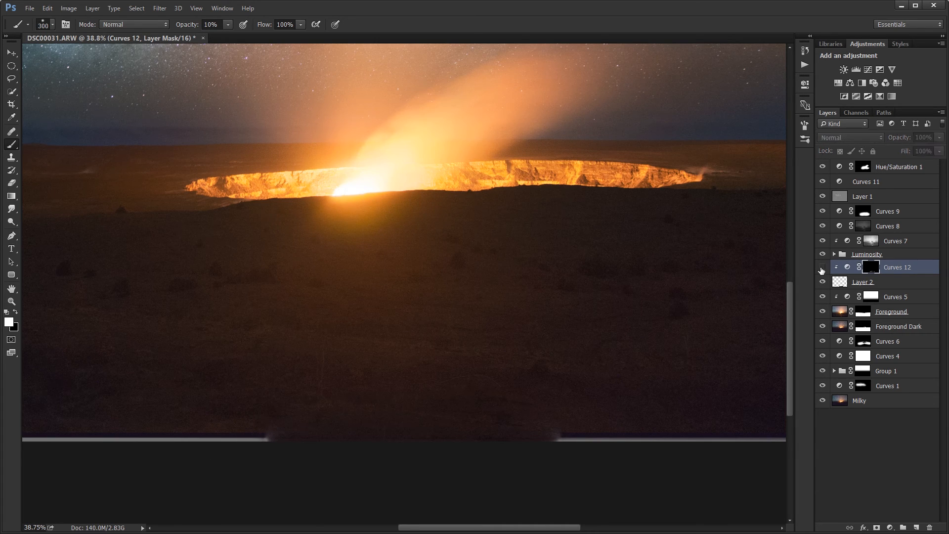
left_click(823, 268)
Step: Crop the image slightly inward on all sides to cut off the grey border, keeping cropped pixels, and deselect all layers
scroll(591, 286, "down", 5)
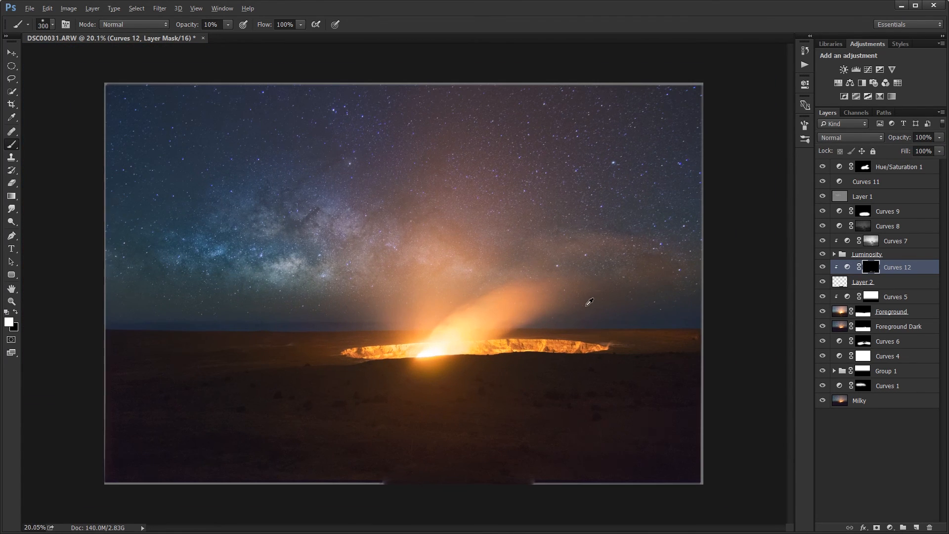
key("c")
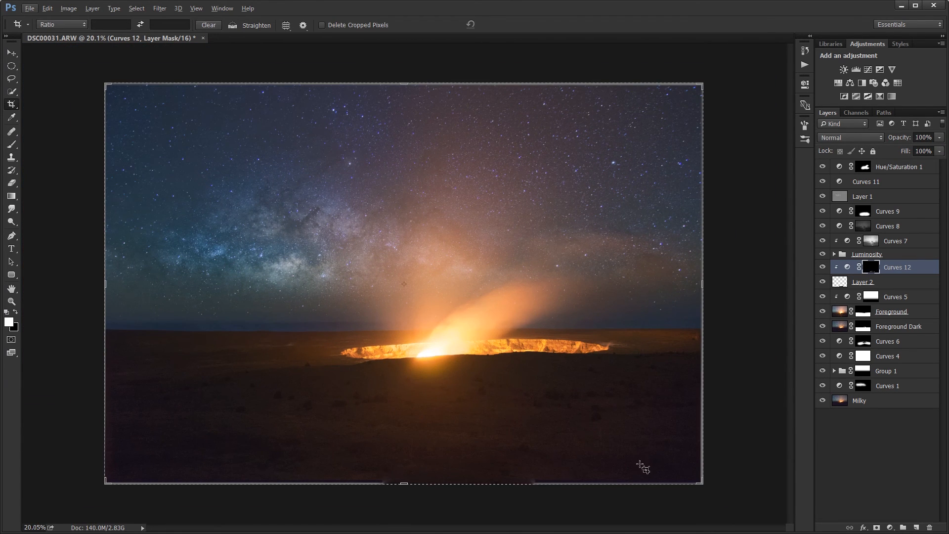
left_click_drag(701, 482, 687, 475)
left_click(506, 27)
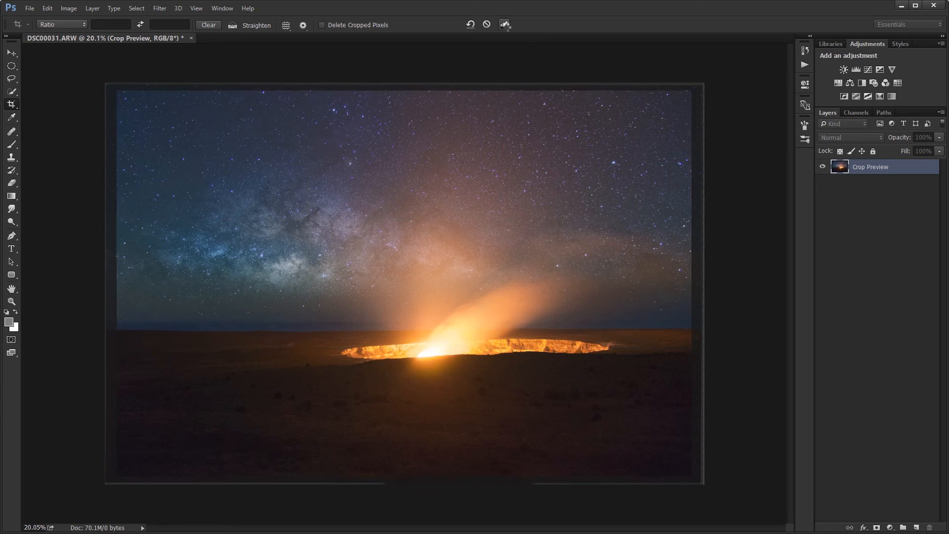
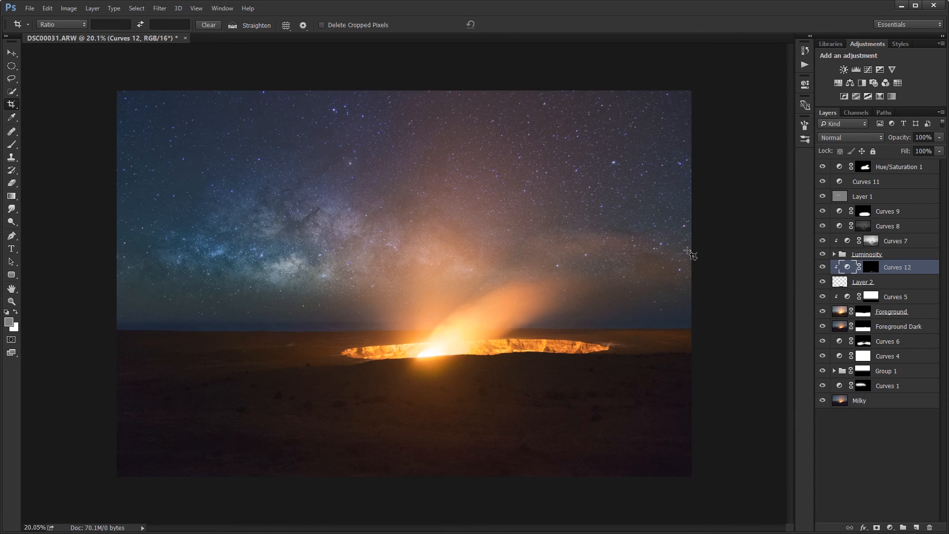
left_click(879, 457)
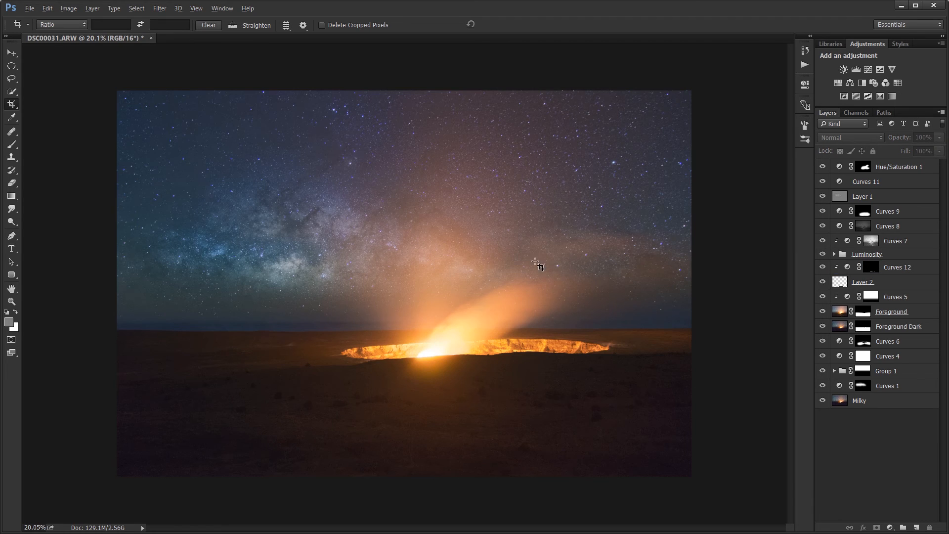
Step: Review the contribution of each lower layer from Curves 1 up to Layer 2 by switching its visibility off and on
scroll(534, 265, "down", 2)
scroll(534, 265, "up", 4)
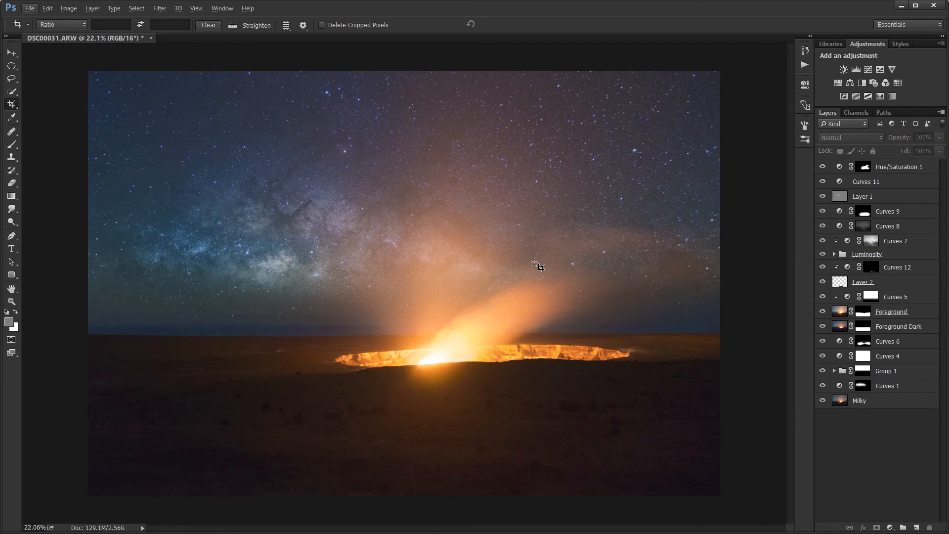
scroll(538, 265, "down", 1)
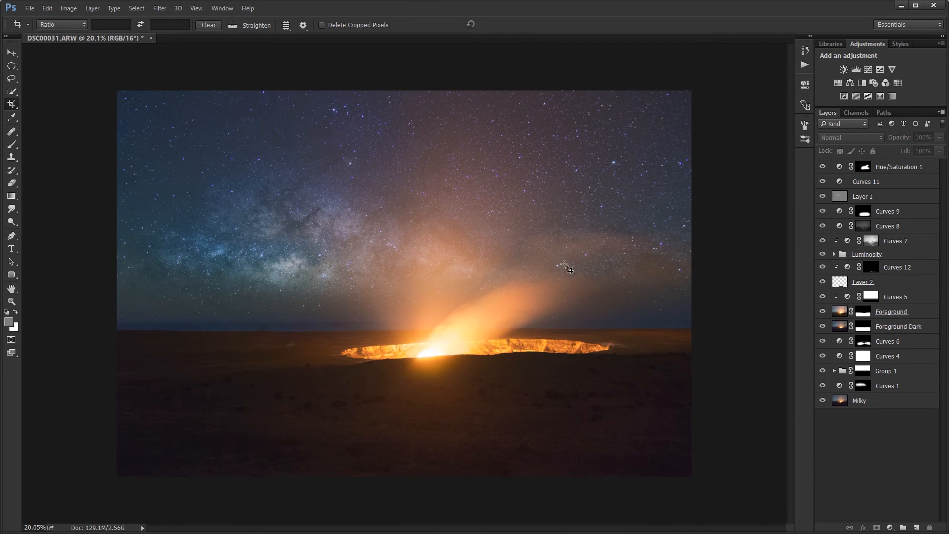
left_click(822, 386)
left_click(823, 372)
left_click(823, 341)
left_click(822, 327)
left_click(822, 327)
left_click(823, 311)
left_click(823, 314)
left_click(822, 299)
left_click(822, 298)
left_click(820, 282)
left_click(820, 282)
Step: Compare the image with and without the Luminosity group and its clipped Curves 7 adjustment
left_click(821, 255)
left_click(822, 254)
left_click(822, 254)
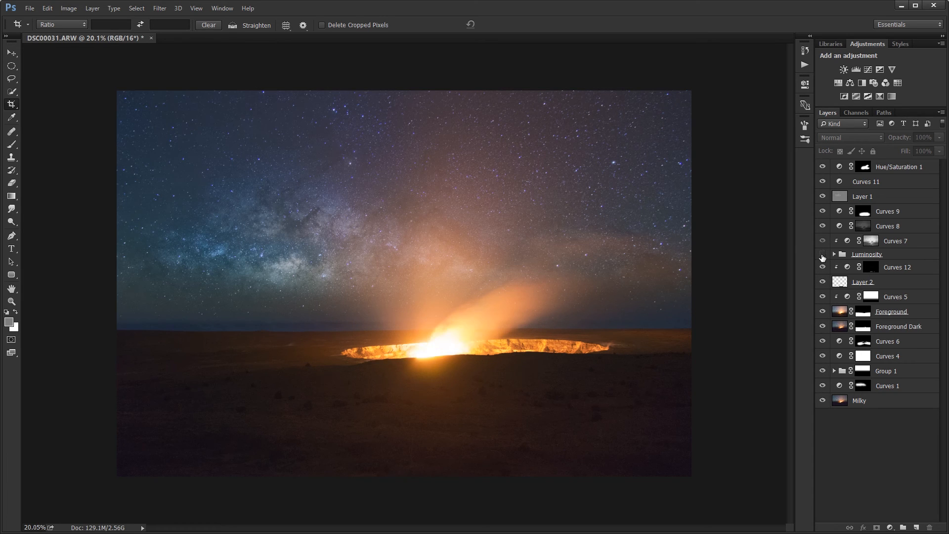
left_click(822, 254)
left_click(821, 254)
left_click(822, 254)
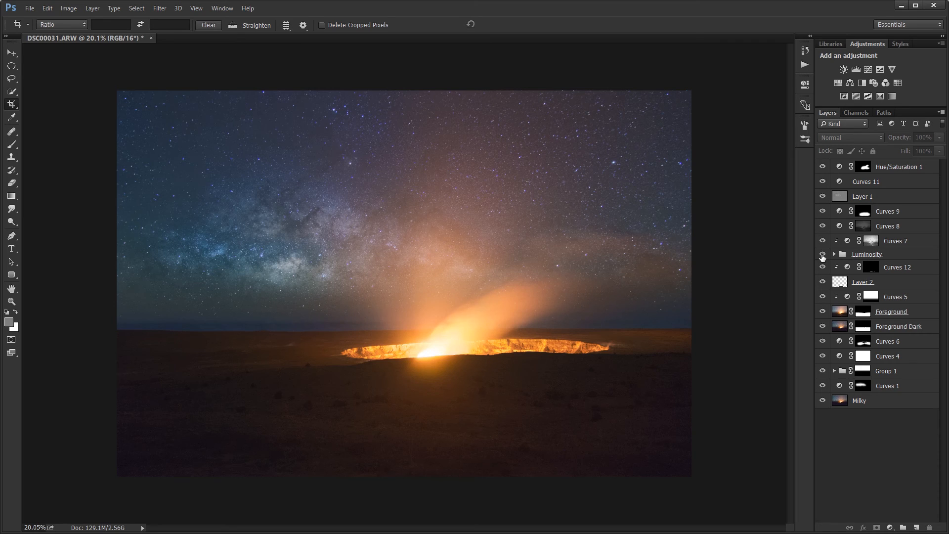
left_click(822, 254)
left_click(822, 254)
left_click(823, 242)
left_click(824, 242)
left_click(823, 242)
left_click(824, 243)
left_click(824, 243)
left_click(823, 244)
Step: Check the effects of Curves 8, Curves 9 and Layer 1 on the image by switching their visibility
left_click(822, 227)
left_click(821, 213)
left_click(821, 201)
left_click(821, 200)
left_click(821, 201)
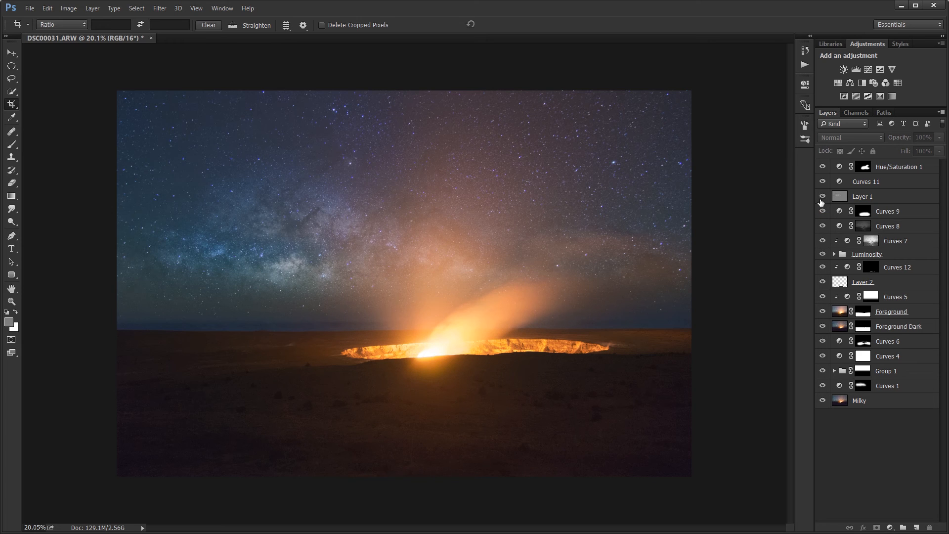
Step: Compare the overall contrast of the image with and without the Curves 11 adjustment
left_click(823, 183)
left_click(823, 183)
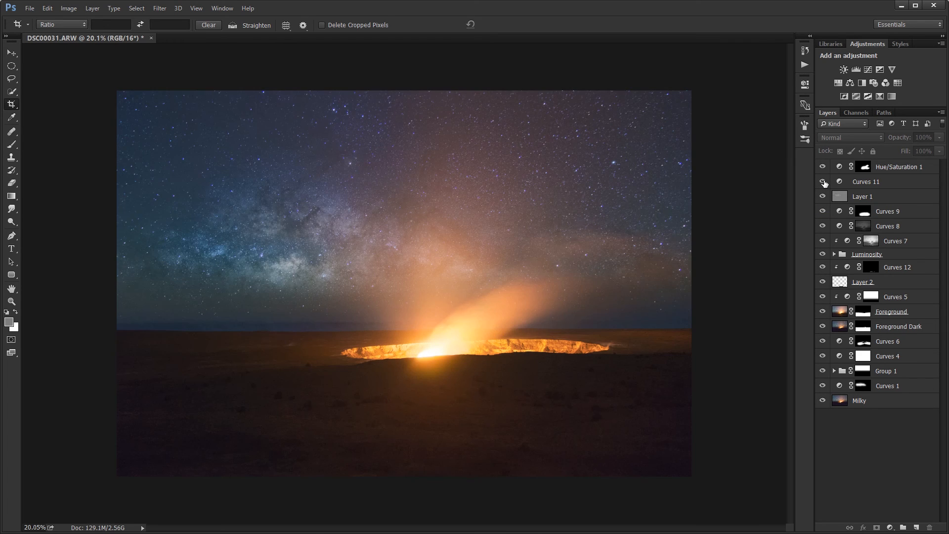
left_click(823, 183)
left_click(823, 182)
left_click(823, 183)
left_click(823, 182)
left_click(823, 182)
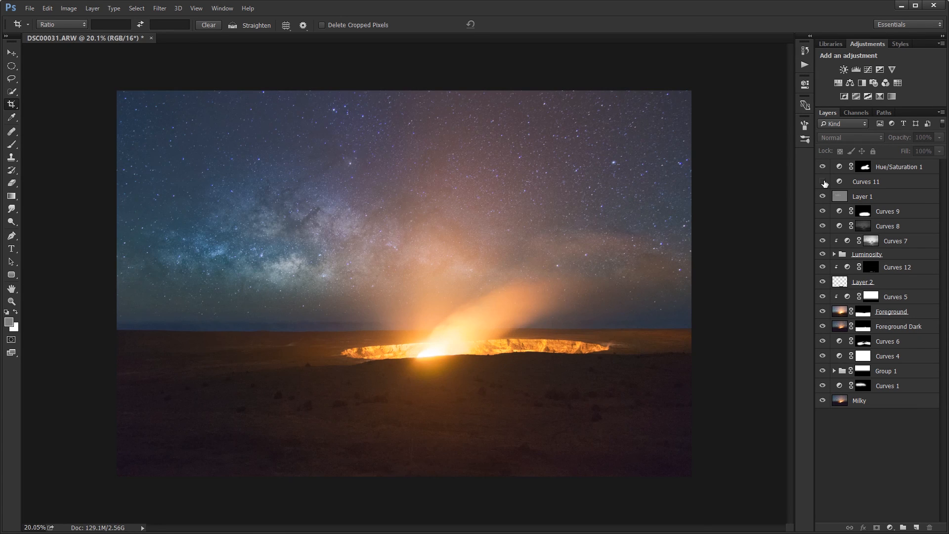
left_click(823, 182)
left_click(822, 182)
left_click(822, 182)
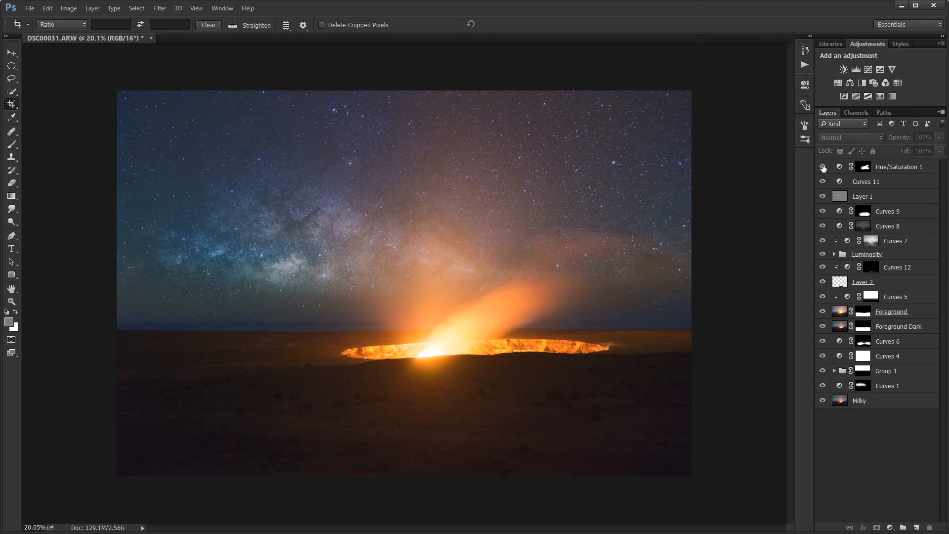
Step: Starting from the Hue/Saturation 1 layer, compare the luminosity mask channels from Midtones 6 down to Midtones 1
left_click(864, 167)
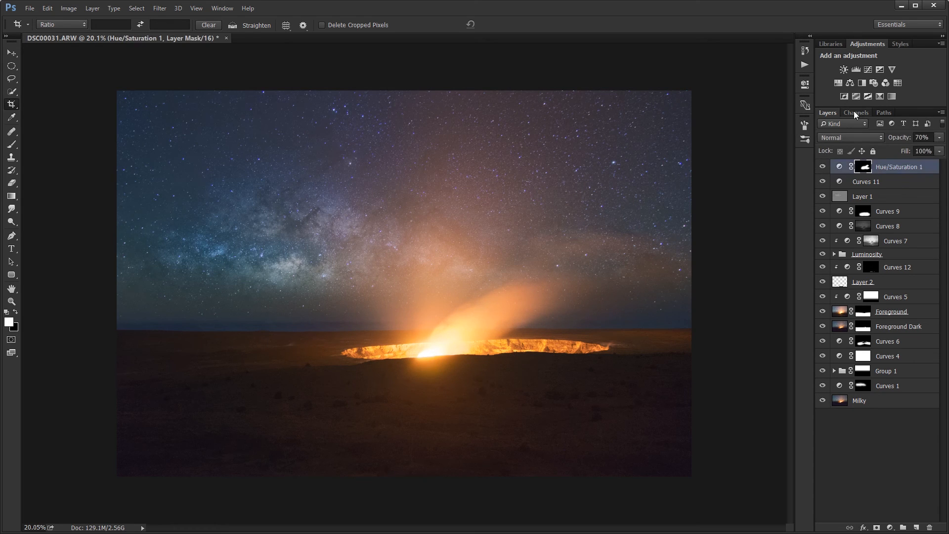
left_click(855, 112)
left_click(862, 429)
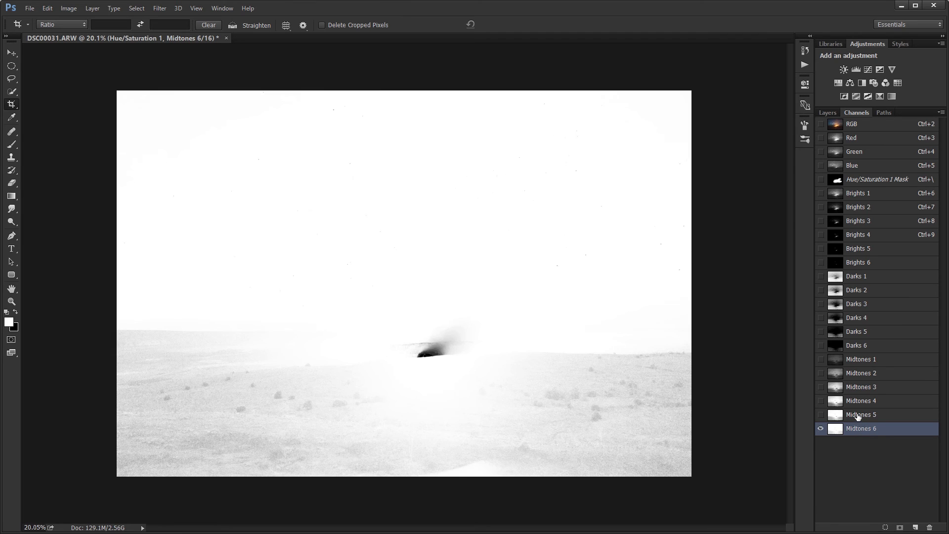
left_click(858, 416)
left_click(860, 402)
left_click(861, 389)
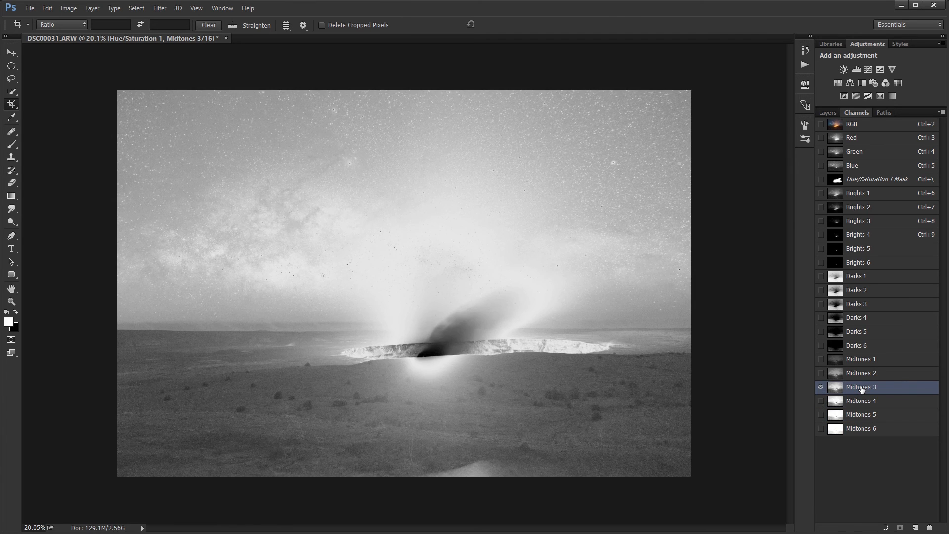
left_click(863, 375)
left_click(864, 363)
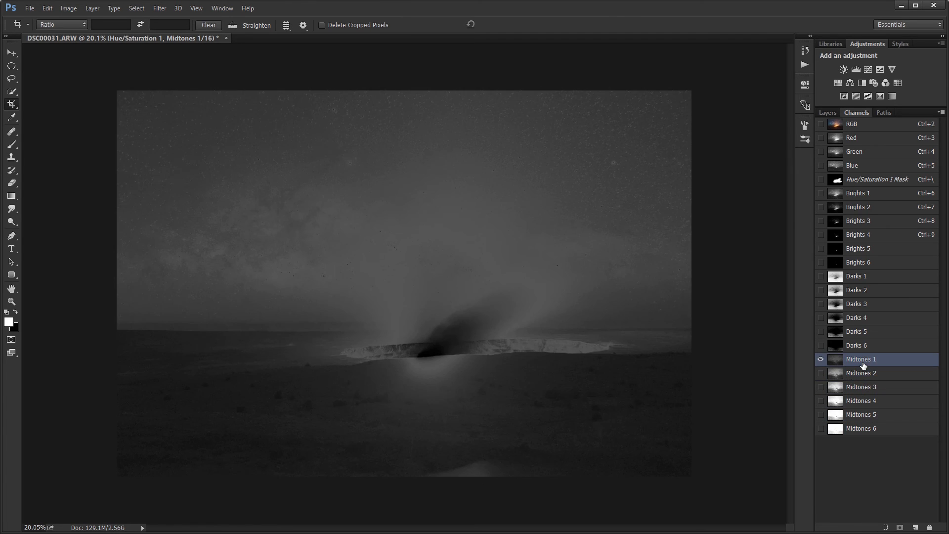
left_click(863, 377)
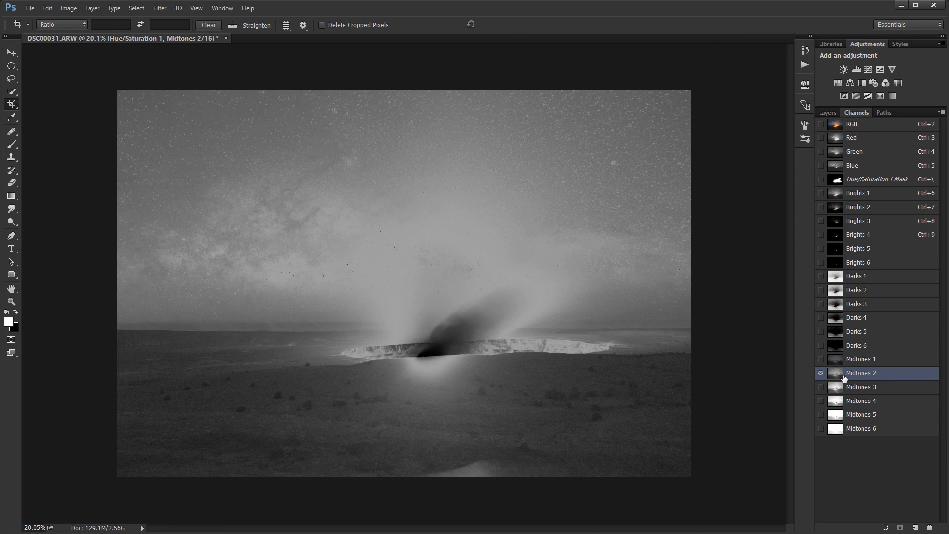
left_click(862, 366)
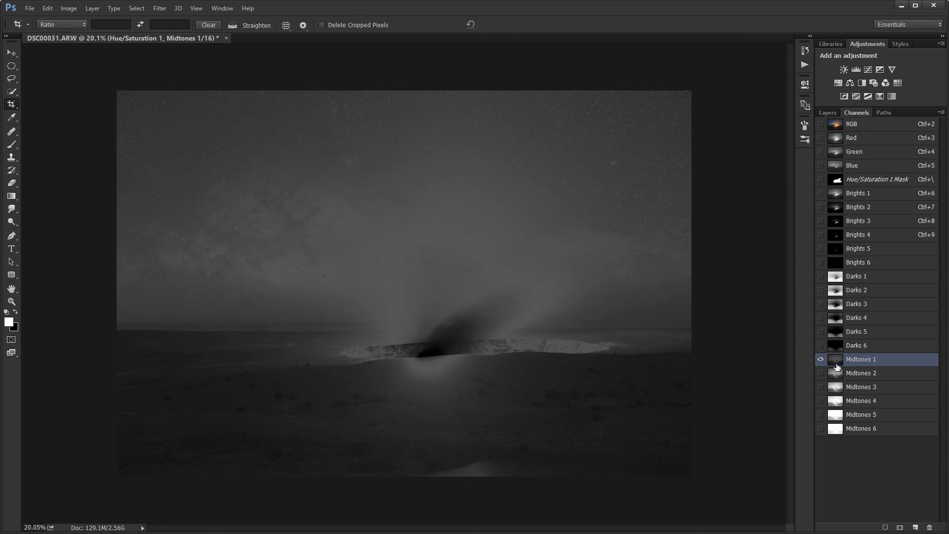
left_click(858, 372)
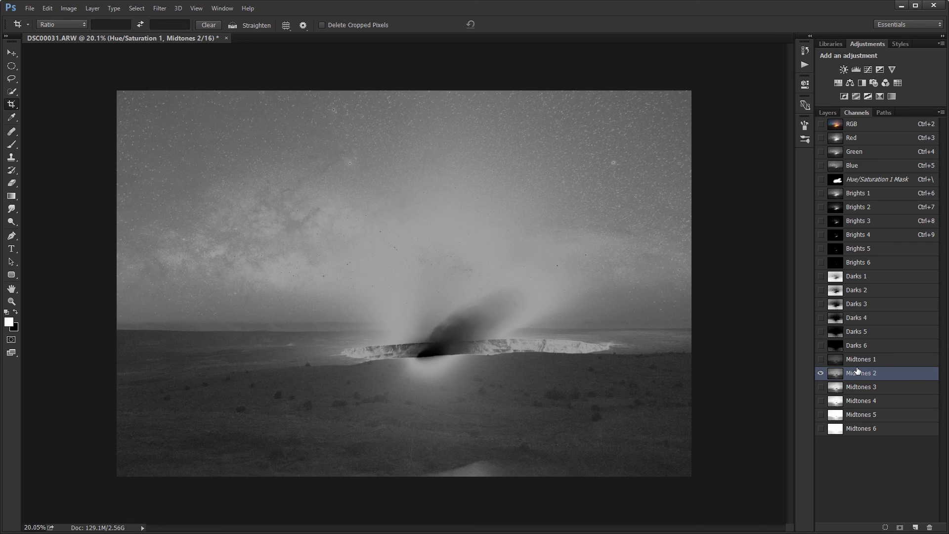
left_click(856, 364)
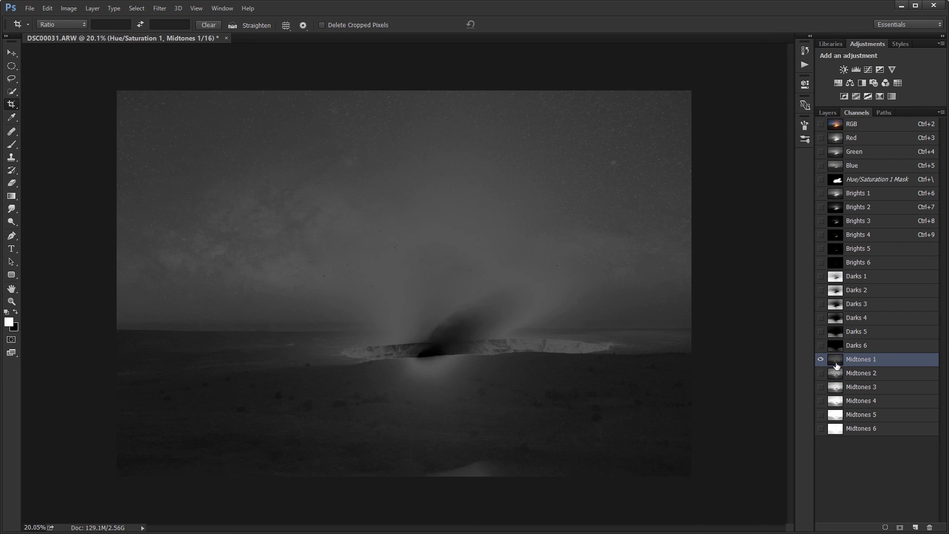
Step: Load the Midtones 1 channel as a selection and add a Curves adjustment masked by it above Hue/Saturation 1
left_click(835, 366, "ctrl")
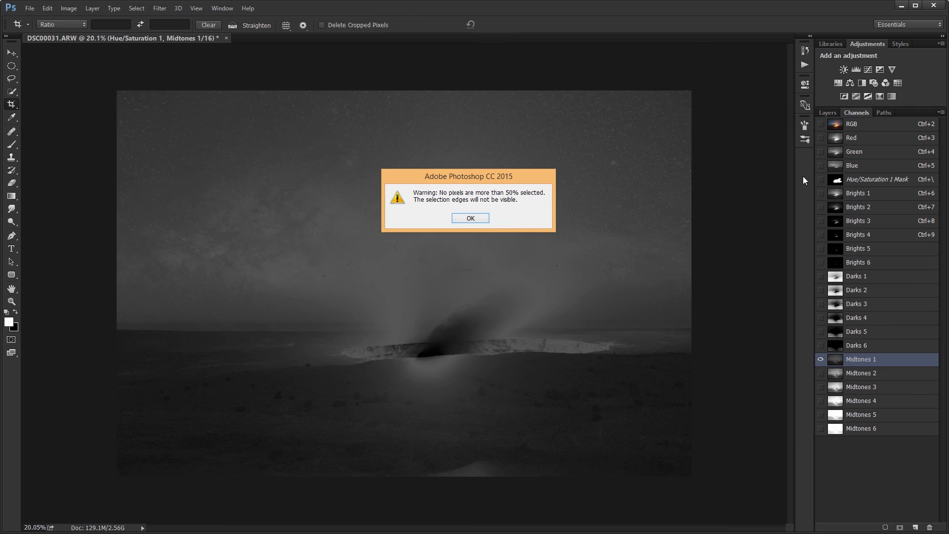
left_click(470, 218)
left_click(827, 113)
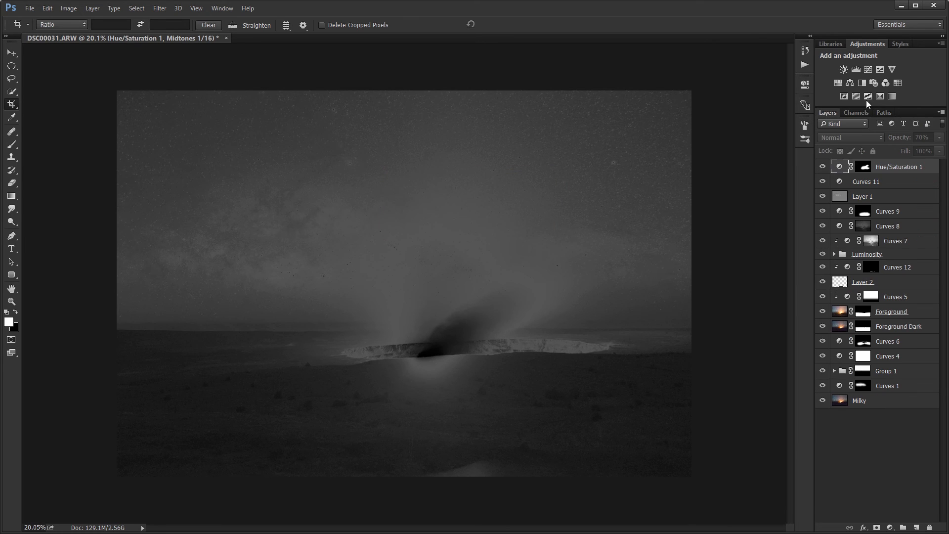
left_click(868, 70)
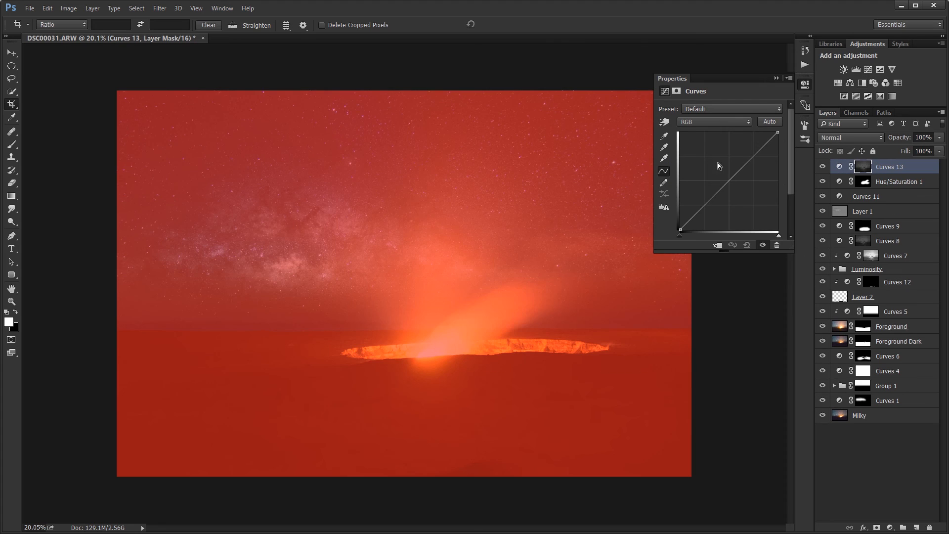
Step: Shape the Curves 13 RGB curve into an S with raised highlights and lowered shadows, and compare the image with and without it
left_click(839, 168)
left_click_drag(743, 161, 741, 155)
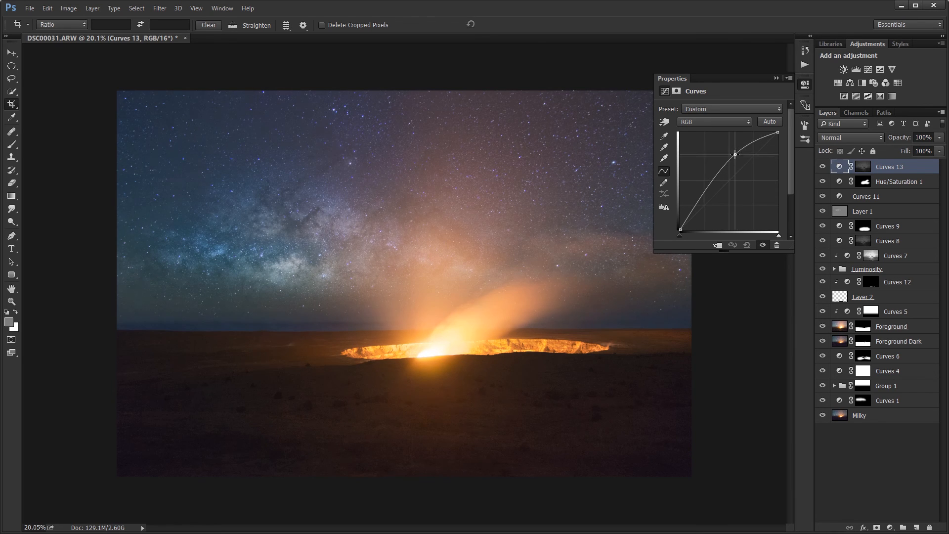
left_click_drag(708, 190, 701, 211)
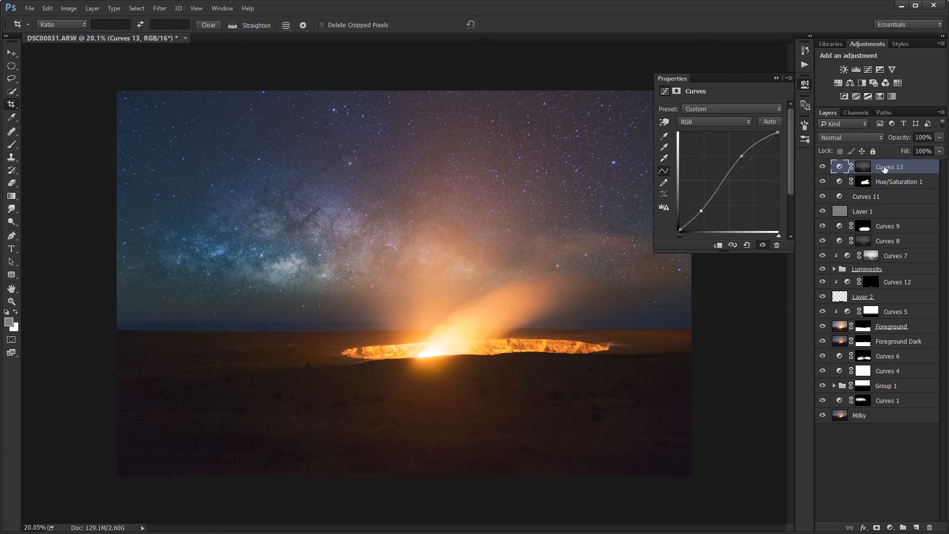
left_click(824, 168)
left_click(823, 168)
left_click(823, 168)
Step: Set the blend mode of Curves 13 to Luminosity, then deselect the layer and put its properties away
left_click(835, 140)
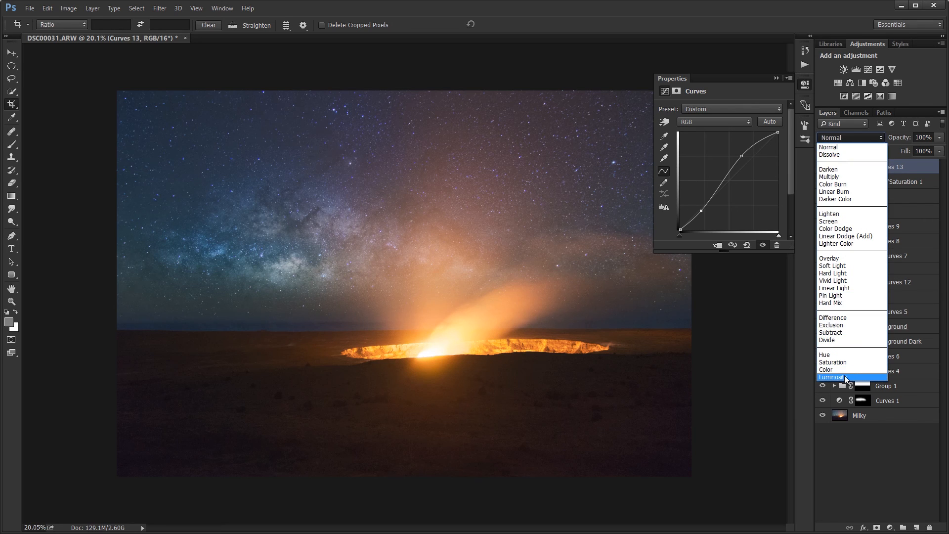
left_click(844, 378)
left_click(860, 456)
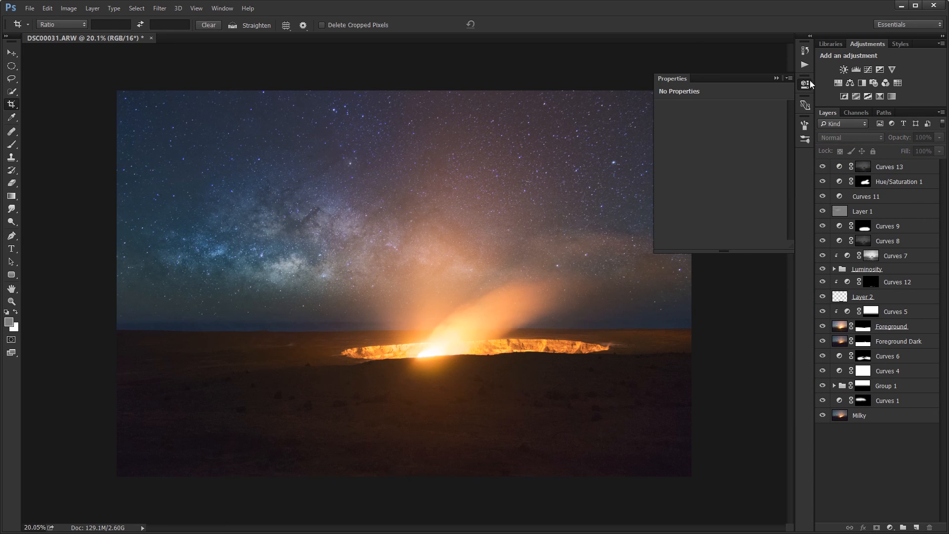
left_click(776, 78)
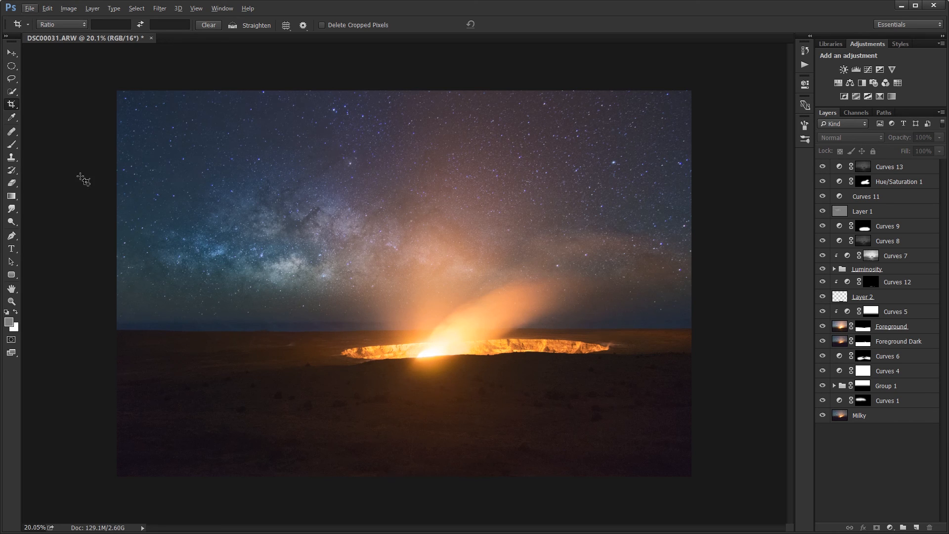
Step: Stamp all visible layers into a new merged layer above Curves 13 and check it by switching its visibility
left_click(12, 52)
key("alt")
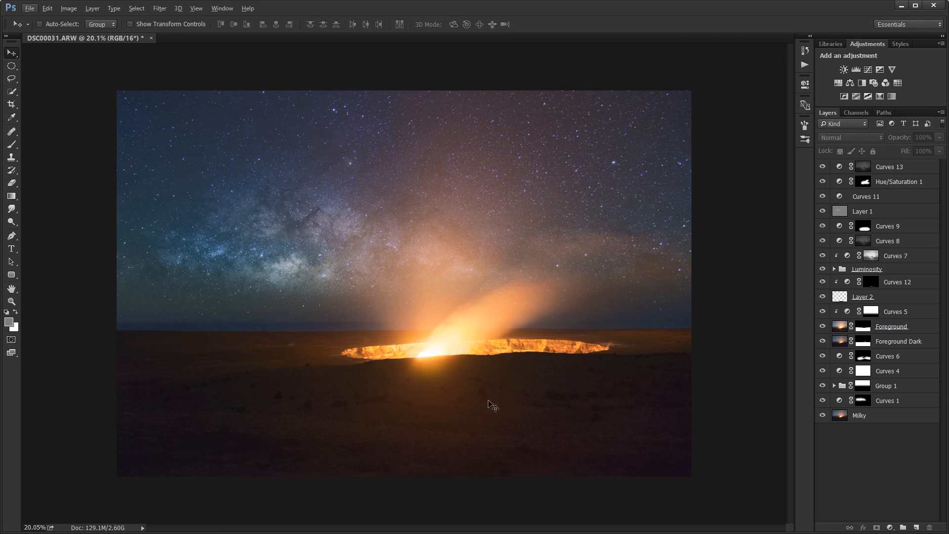
left_click(895, 171)
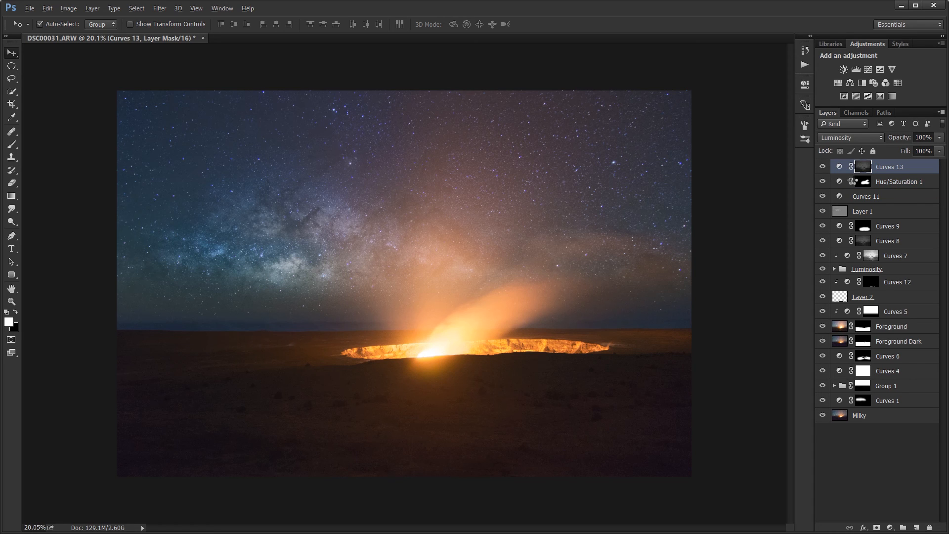
key("ctrl+shift+alt+e")
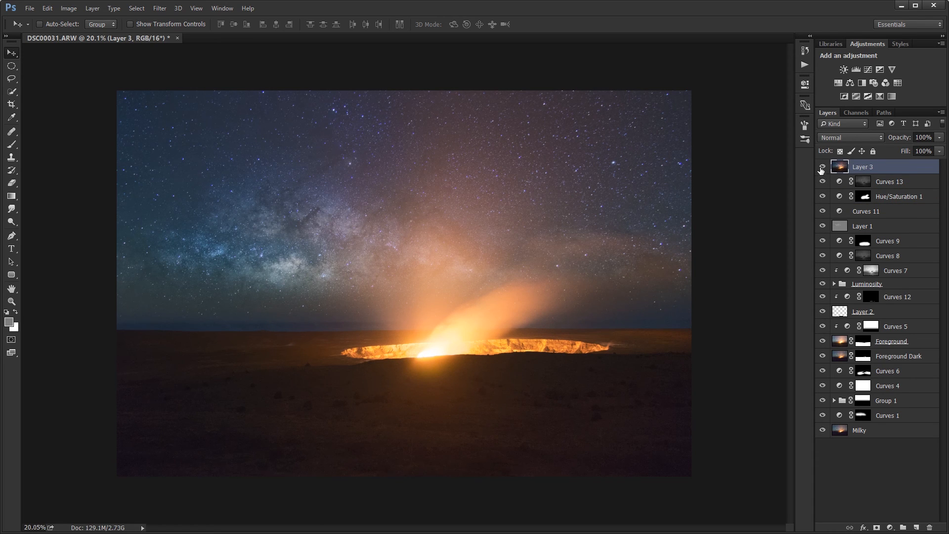
left_click(821, 169)
left_click(821, 169)
left_click(821, 169)
left_click(821, 169)
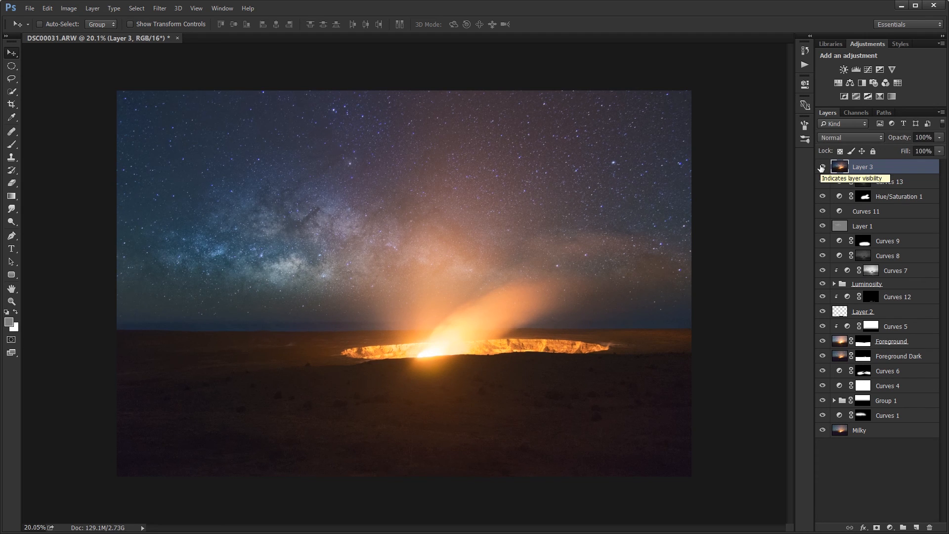
Step: Switch to the Brush tool and set the brush size to 149 px
key("alt+v")
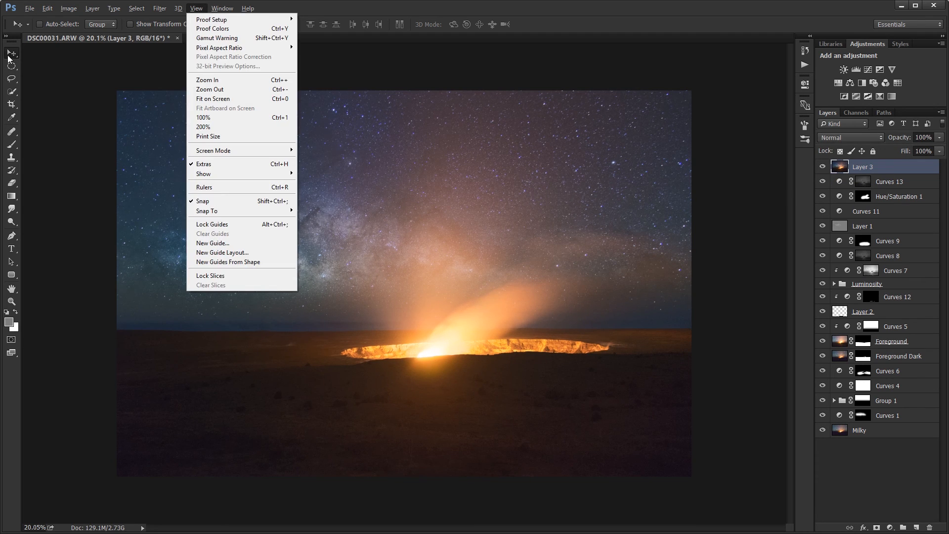
key("Escape")
left_click(12, 144)
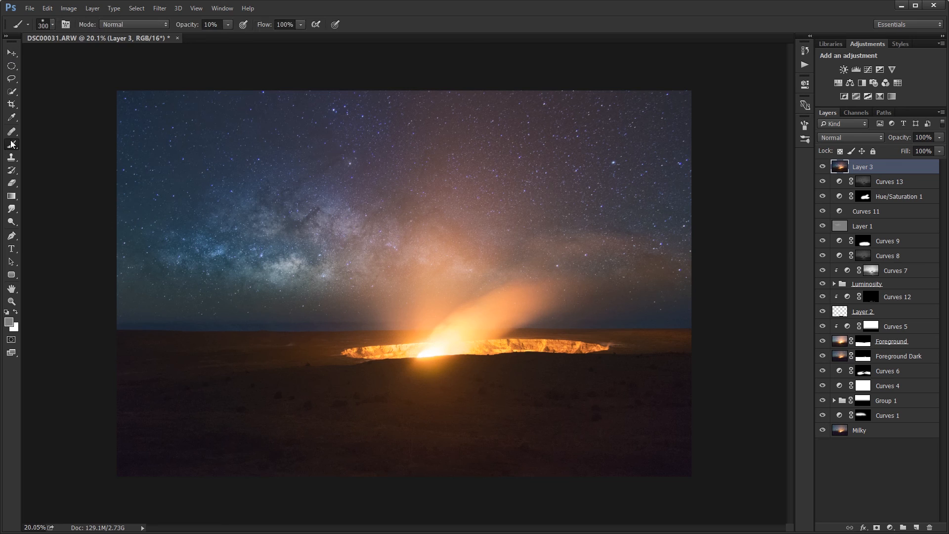
left_click(52, 28)
left_click_drag(90, 55, 98, 56)
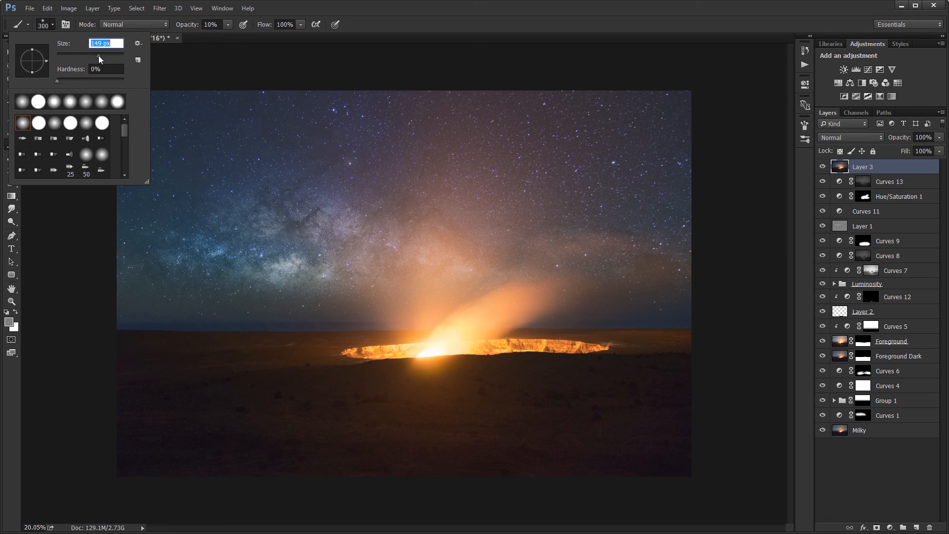
left_click(49, 31)
Step: Duplicate the merged Layer 3 at the top of the layer stack
scroll(284, 239, "up", 4)
scroll(283, 241, "down", 3)
scroll(283, 240, "up", 1)
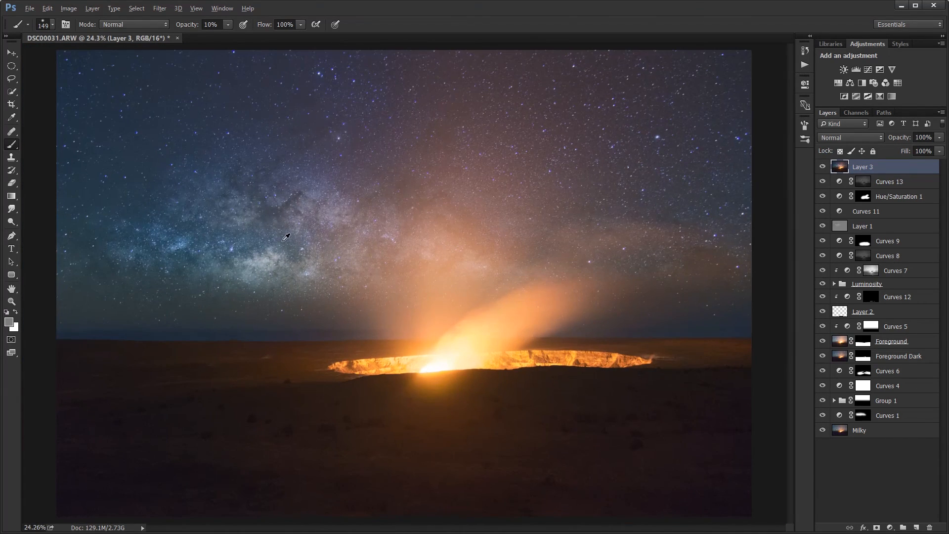
scroll(388, 382, "up", 5)
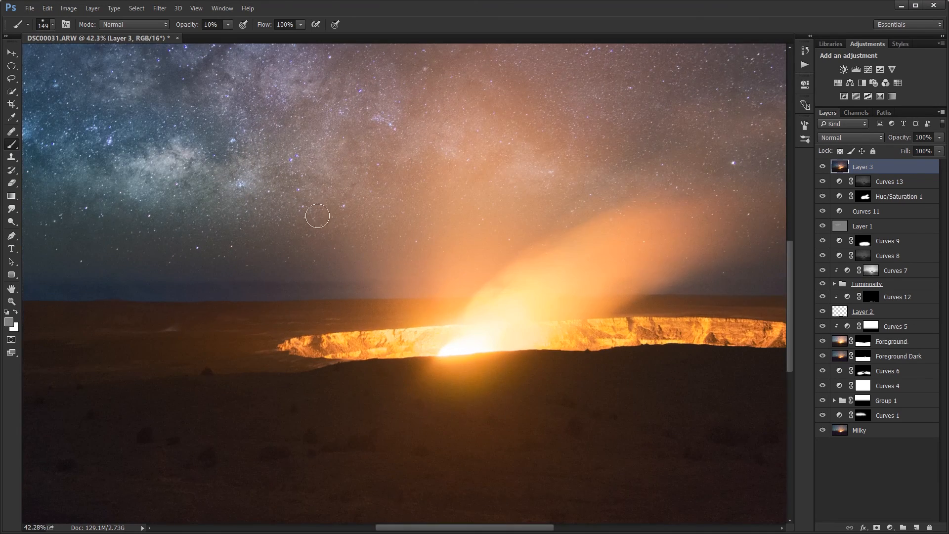
scroll(317, 216, "up", 5)
scroll(497, 217, "left", 5)
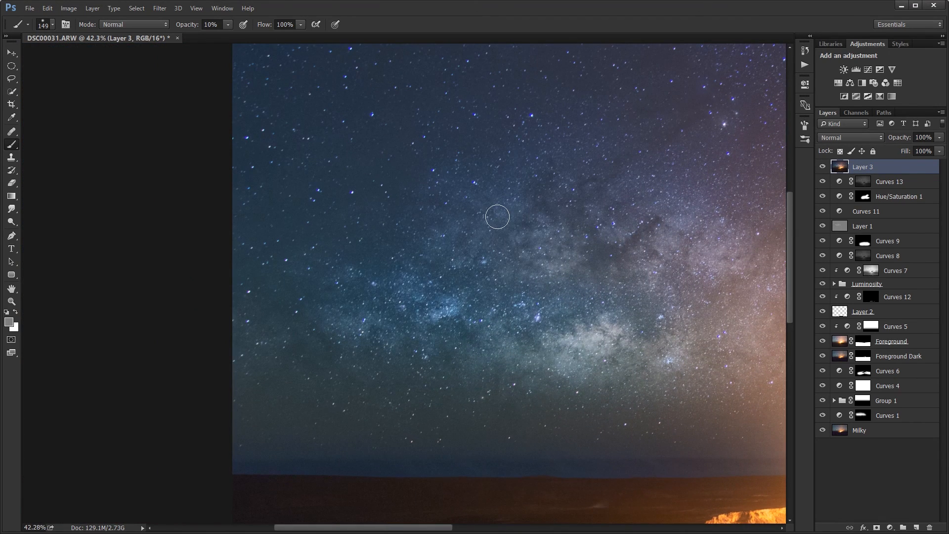
key("ctrl+j")
left_click_drag(545, 205, 374, 188)
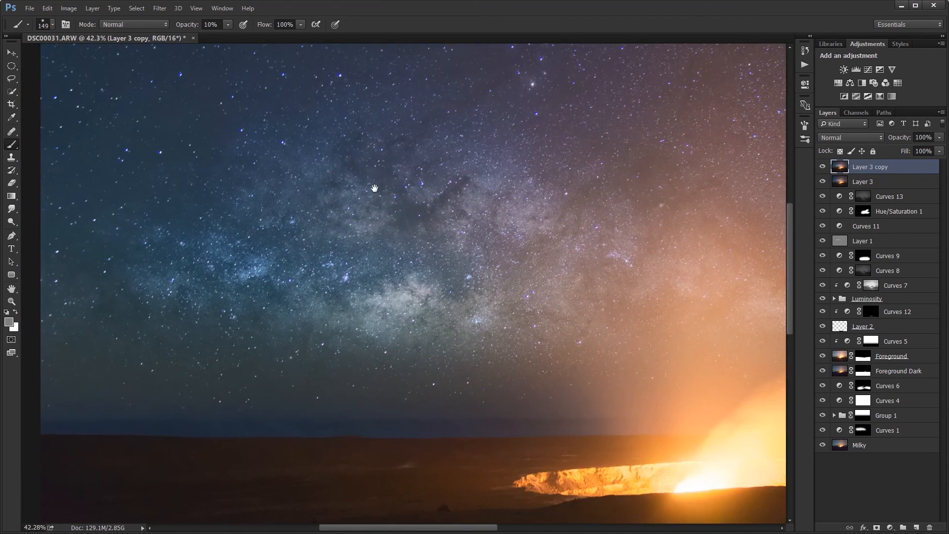
scroll(470, 229, "right", 6)
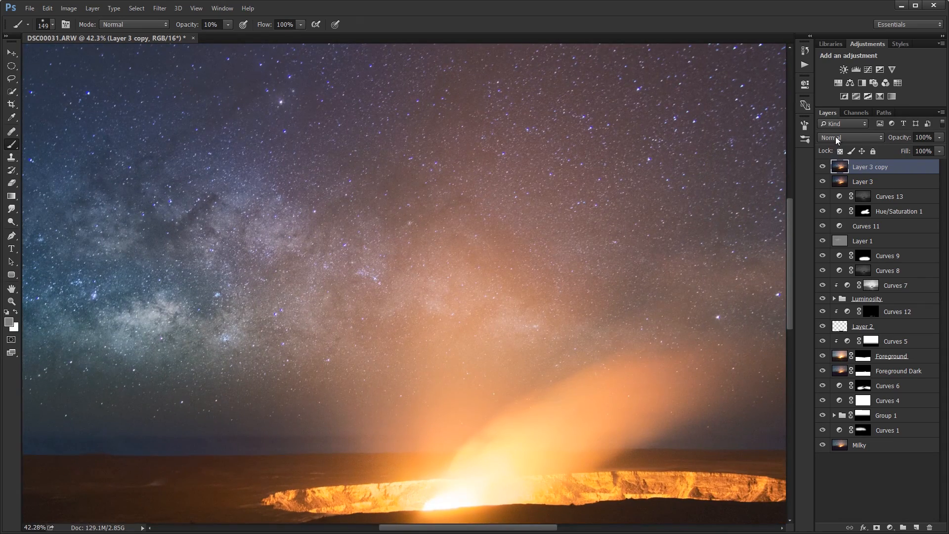
Step: Set the blend mode of Layer 3 copy to Vivid Light and invert its colors
left_click(838, 141)
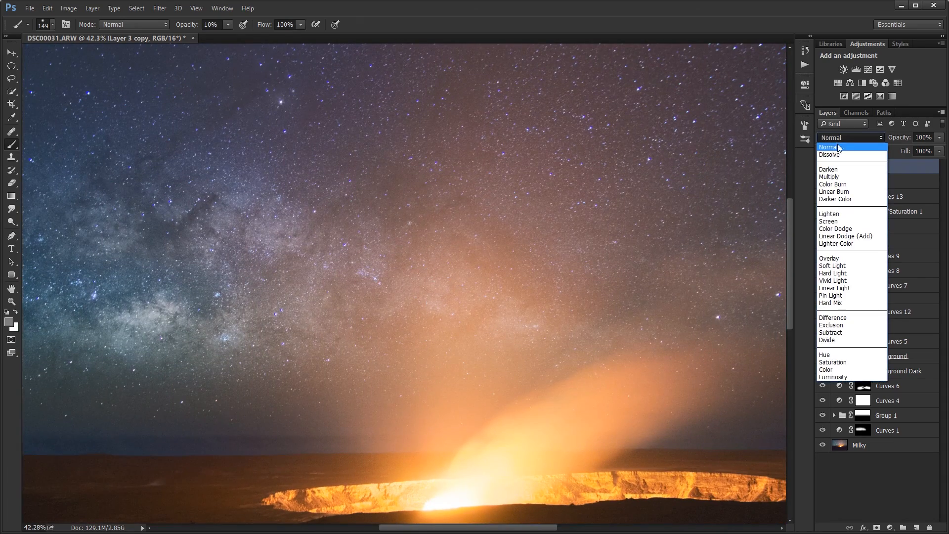
left_click(835, 281)
left_click_drag(396, 245, 589, 228)
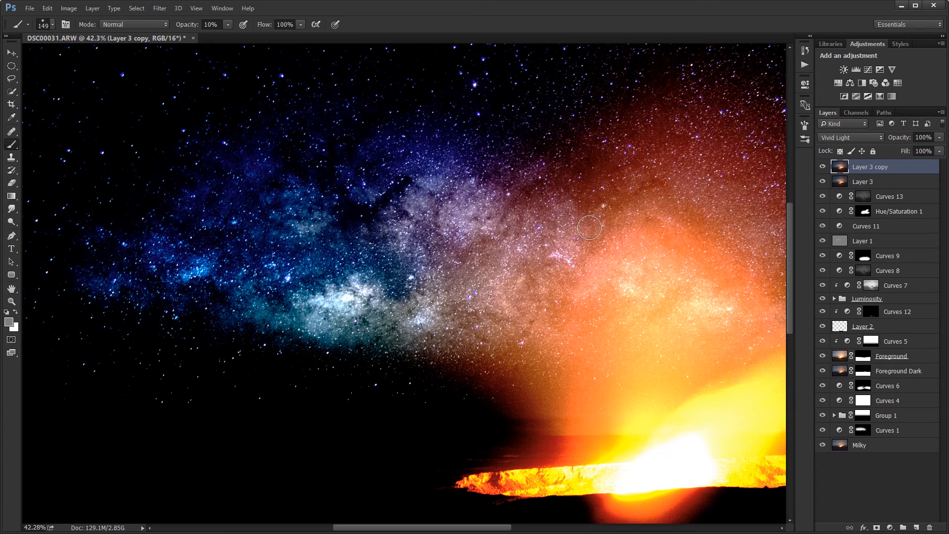
key("ctrl+i")
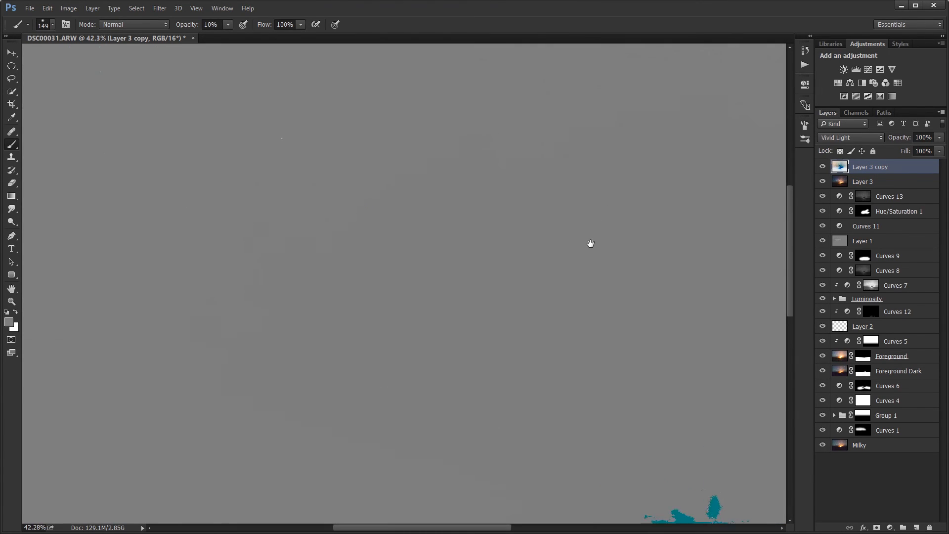
Step: Apply a Gaussian Blur with a 1.1 pixel radius to the inverted Layer 3 copy
left_click(160, 9)
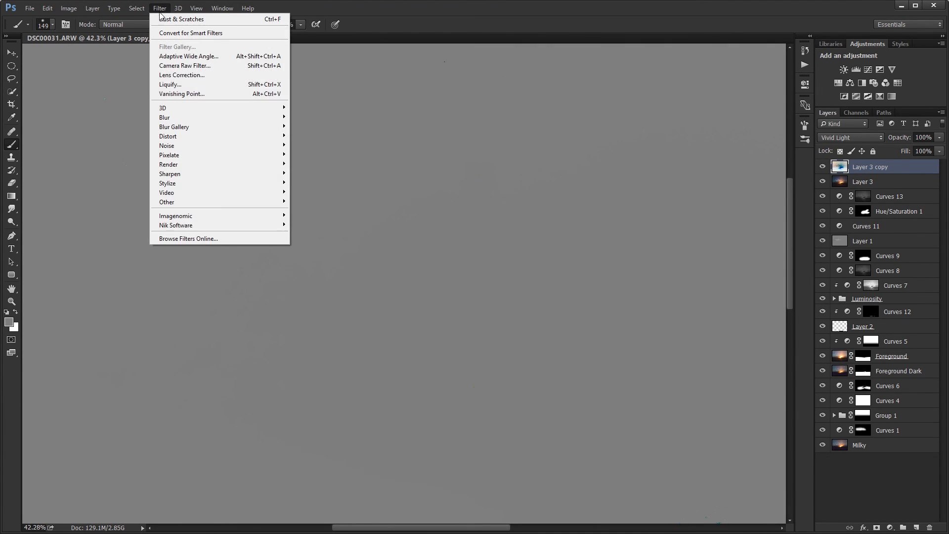
mouse_move(262, 117)
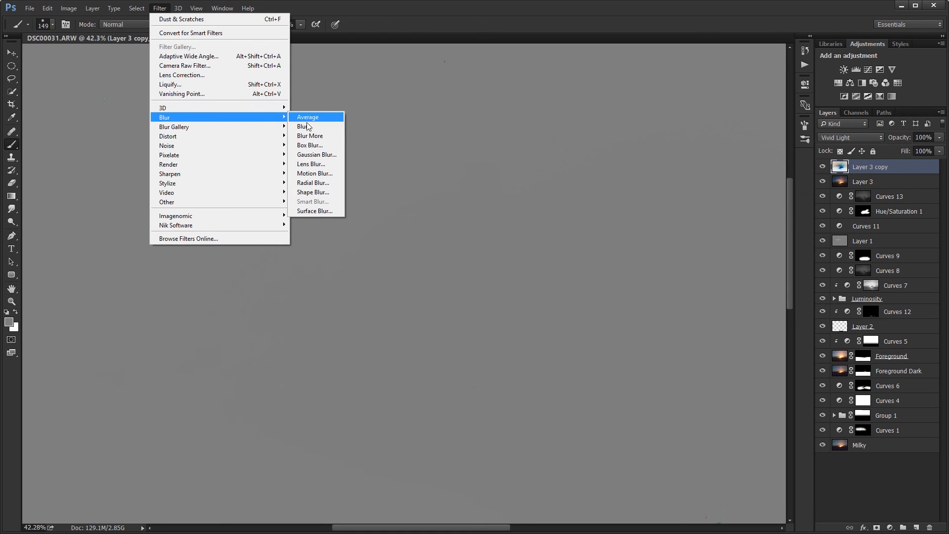
left_click(316, 155)
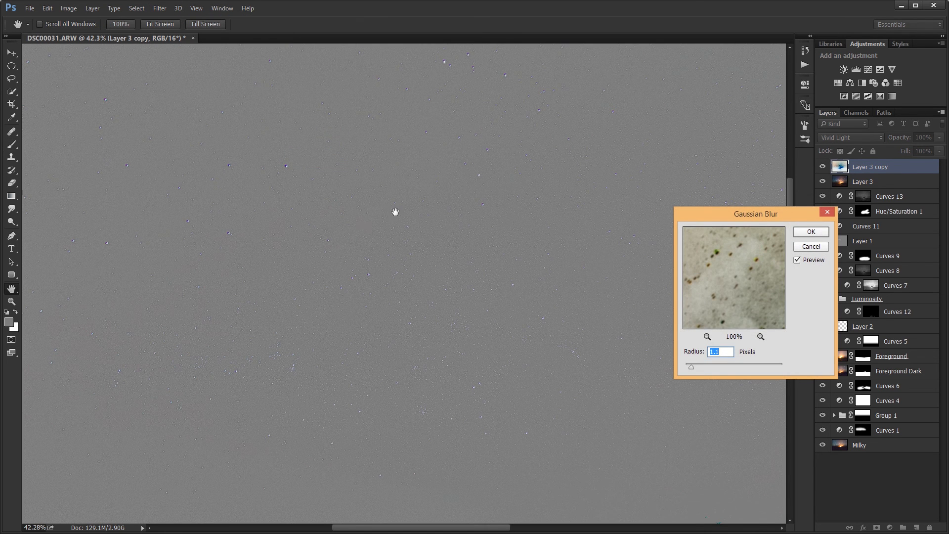
left_click_drag(395, 211, 214, 192)
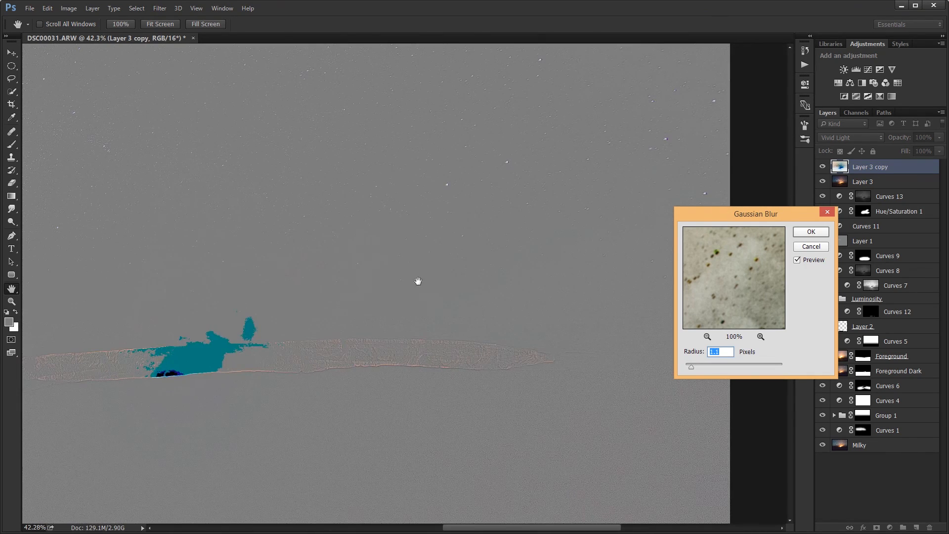
left_click_drag(418, 281, 542, 435)
left_click_drag(536, 193, 431, 365)
left_click(818, 233)
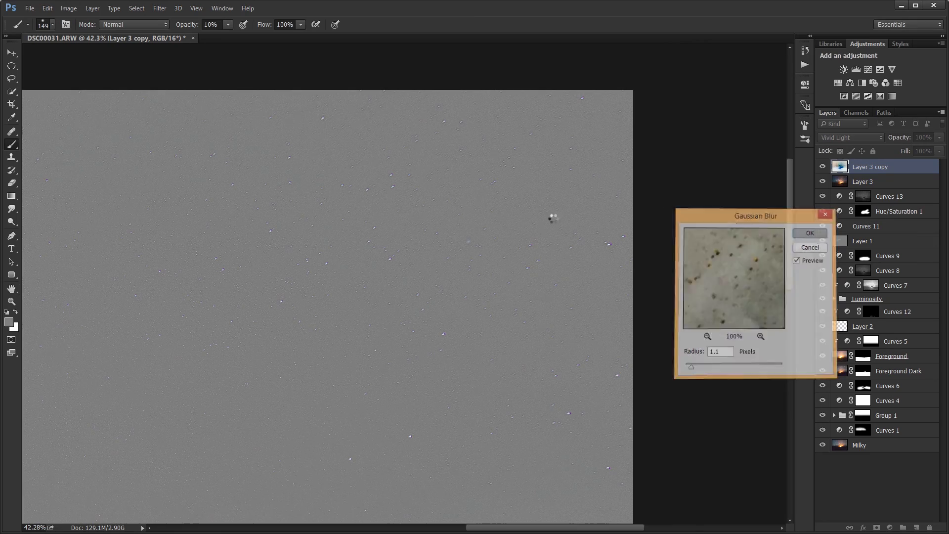
left_click_drag(255, 283, 646, 137)
left_click_drag(342, 306, 620, 149)
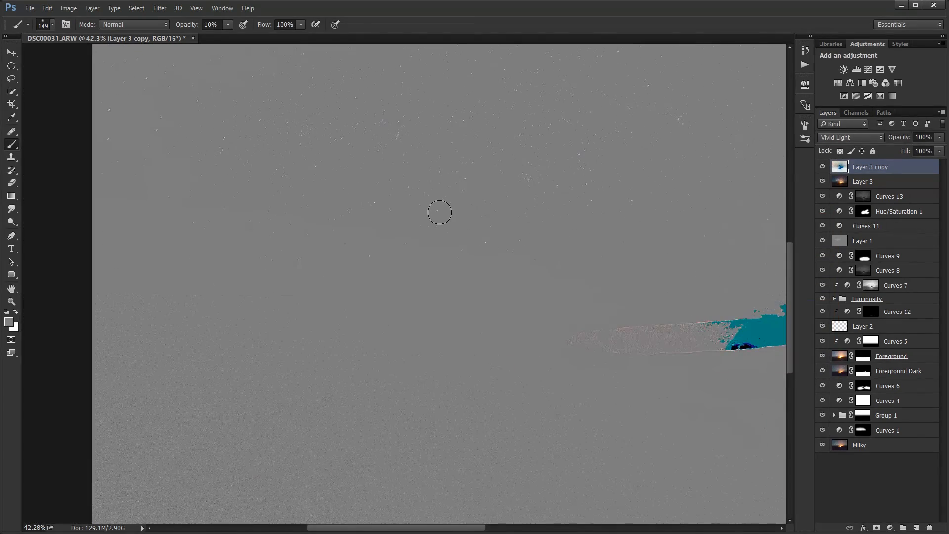
Step: Apply a High Pass filter with a 2.0 pixel radius to Layer 3 copy, comparing its preview on the stars at 100% zoom
key("ctrl+1")
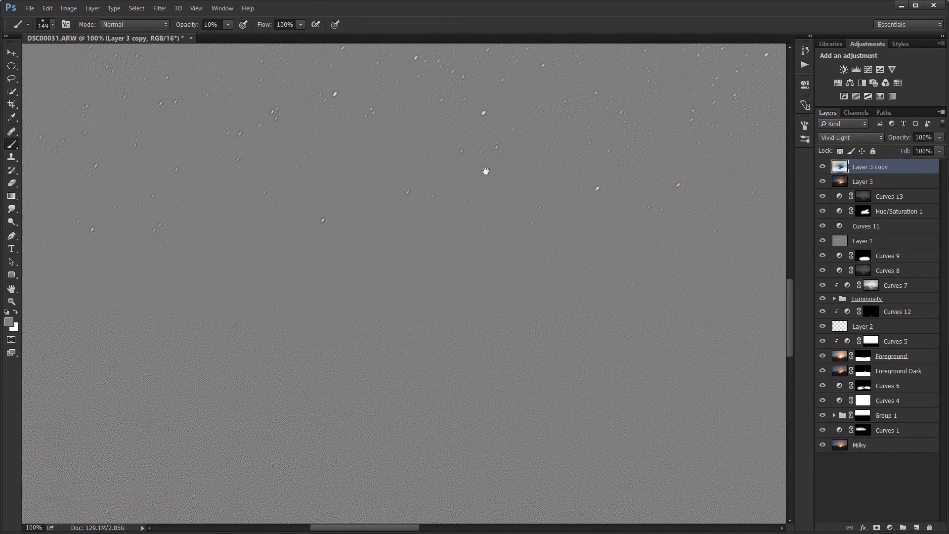
left_click_drag(485, 168, 408, 358)
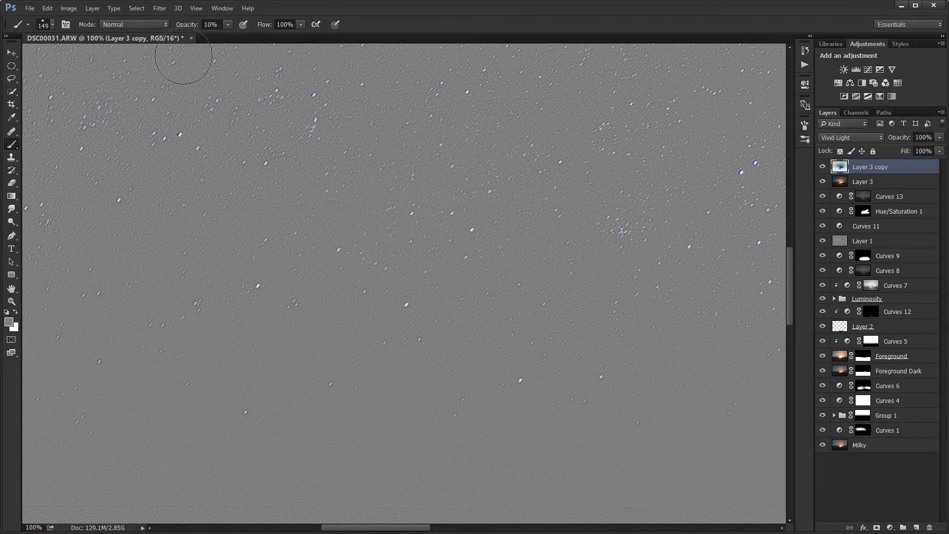
left_click_drag(325, 265, 351, 191)
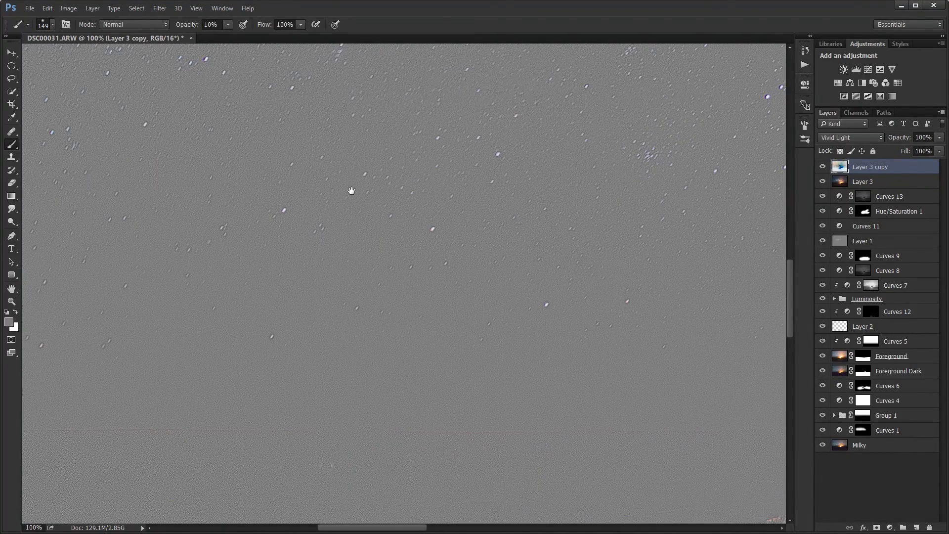
left_click(159, 8)
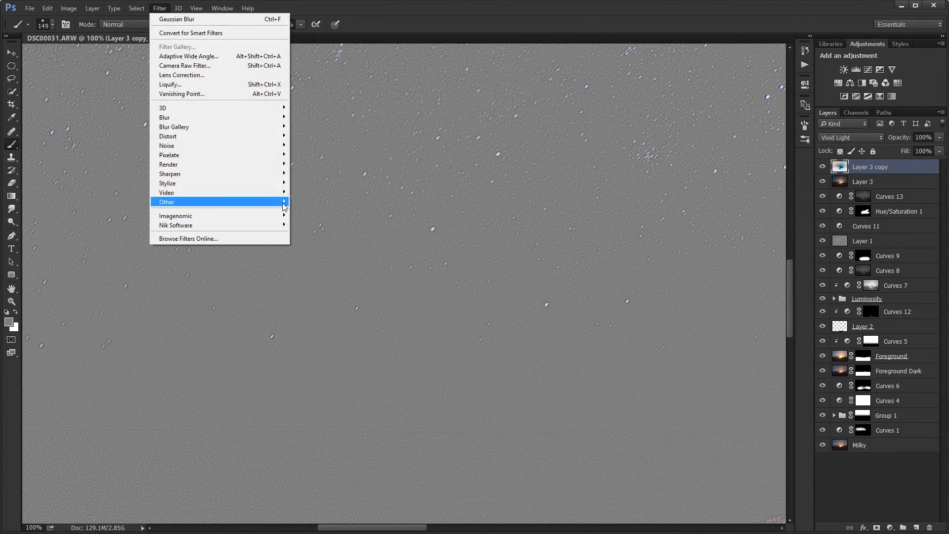
left_click(297, 211)
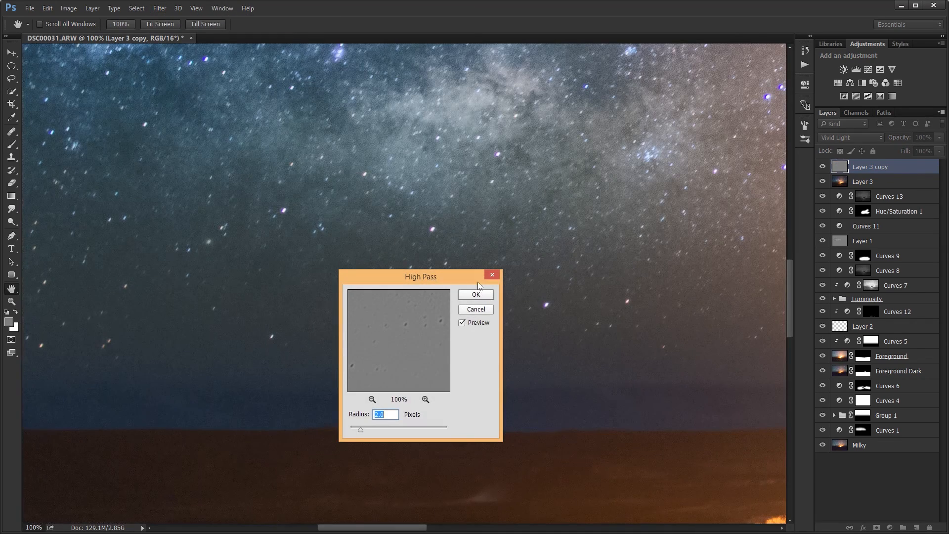
left_click_drag(464, 286, 613, 272)
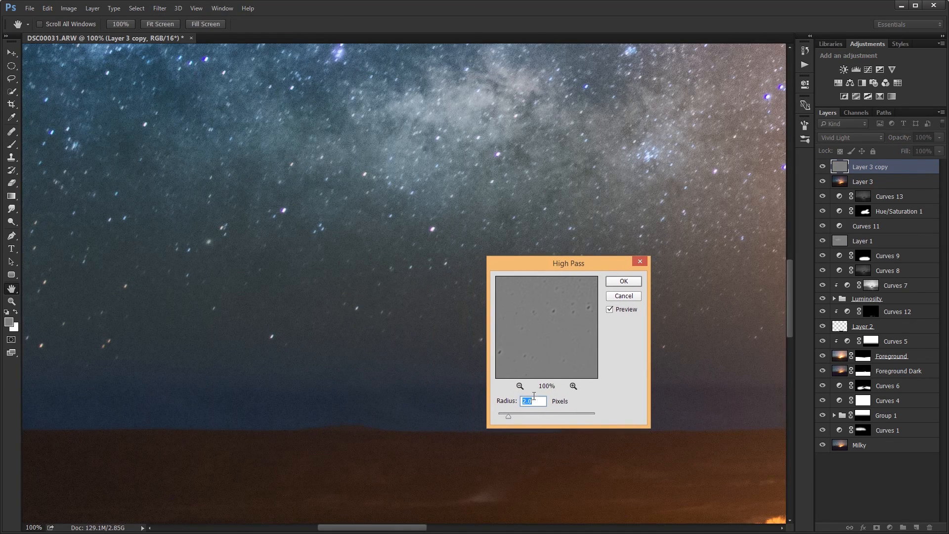
left_click(609, 310)
left_click(610, 309)
left_click_drag(791, 297, 793, 202)
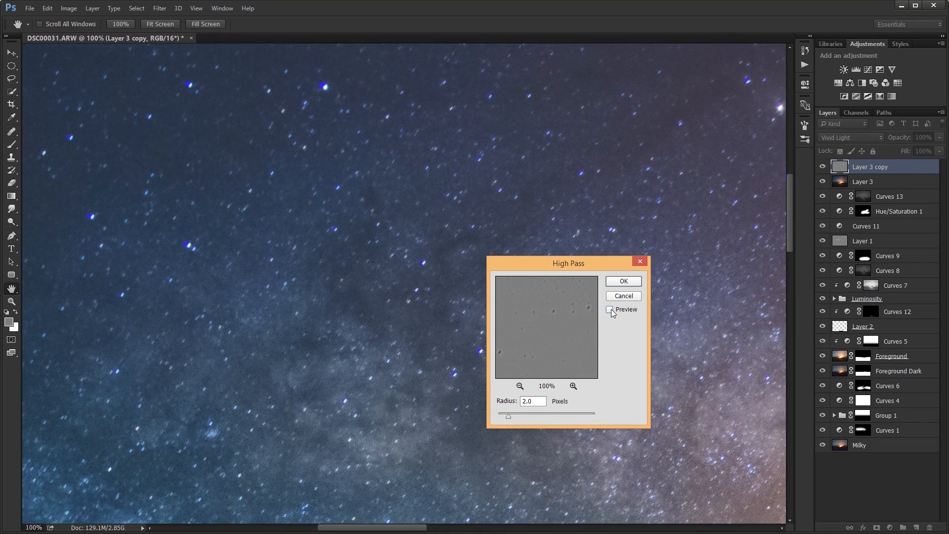
left_click(609, 309)
left_click(611, 310)
left_click(622, 283)
key("b")
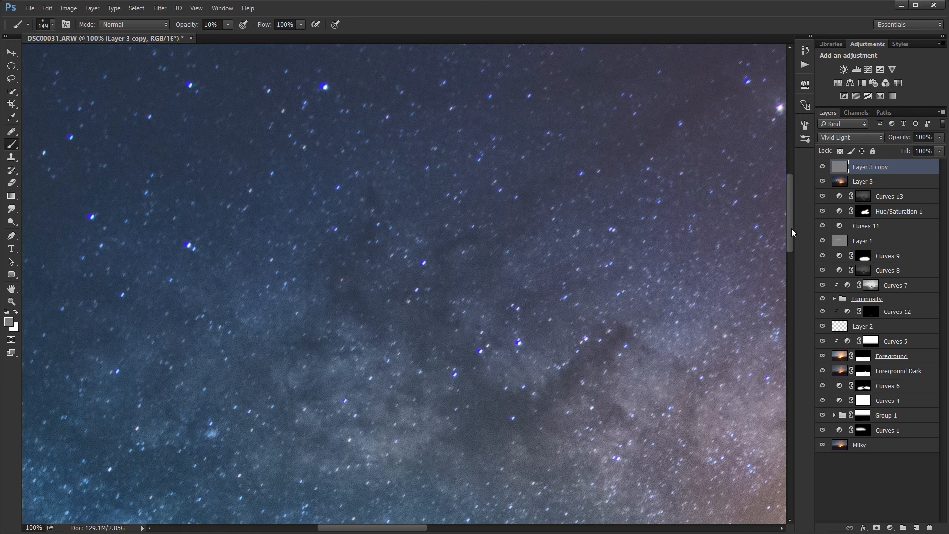
Step: Compare the starry sky at 100% zoom with Layer 3 copy hidden and shown
left_click(822, 166)
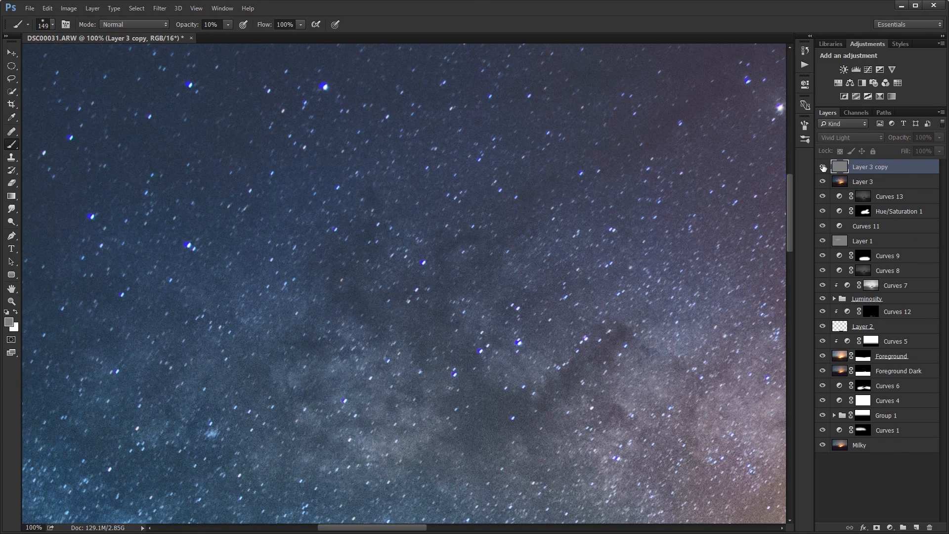
left_click(822, 167)
left_click(822, 167)
left_click(822, 166)
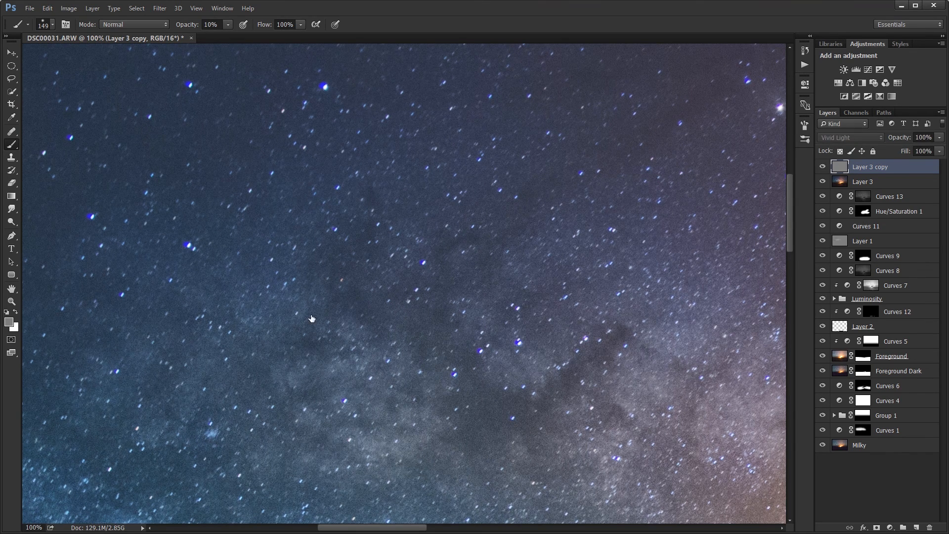
left_click_drag(219, 320, 657, 361)
left_click(822, 167)
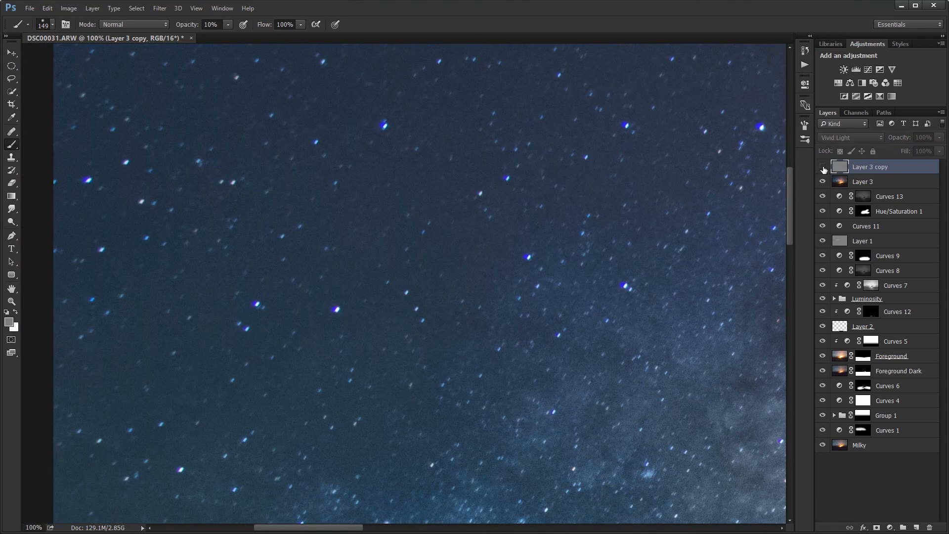
left_click(822, 167)
Step: Examine the sharpening from Layer 3 copy along the dark ground, glowing crater and horizon by switching its visibility
left_click_drag(636, 418, 563, 189)
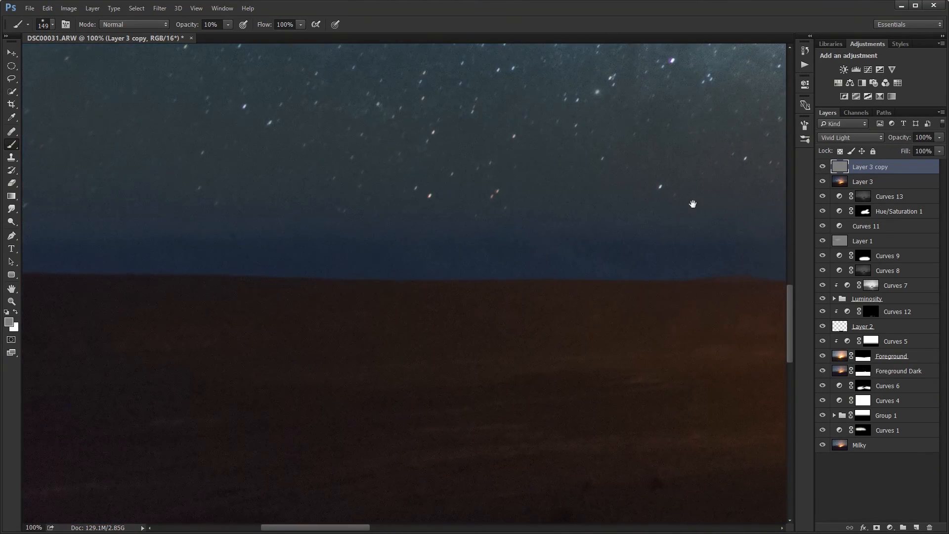
left_click(817, 170)
left_click_drag(676, 376, 304, 157)
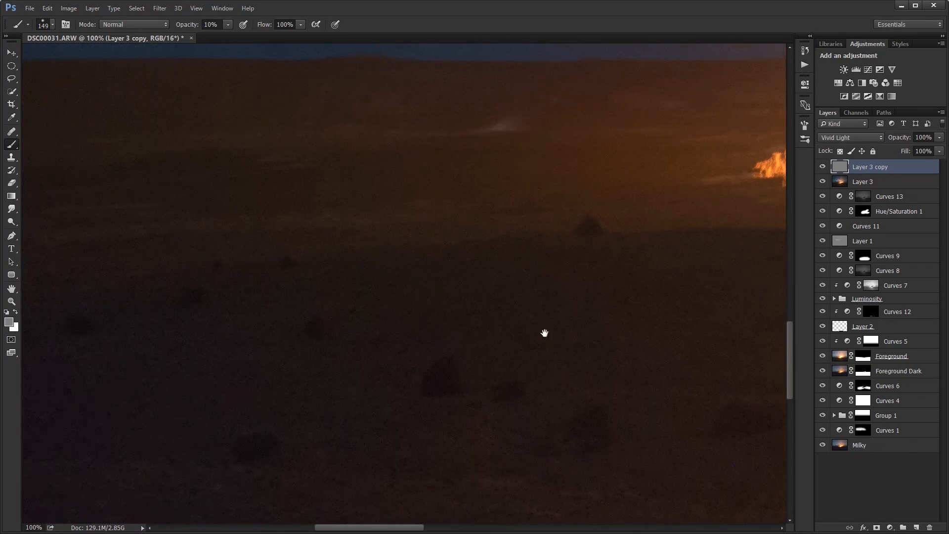
left_click_drag(545, 333, 184, 240)
left_click_drag(628, 203, 135, 424)
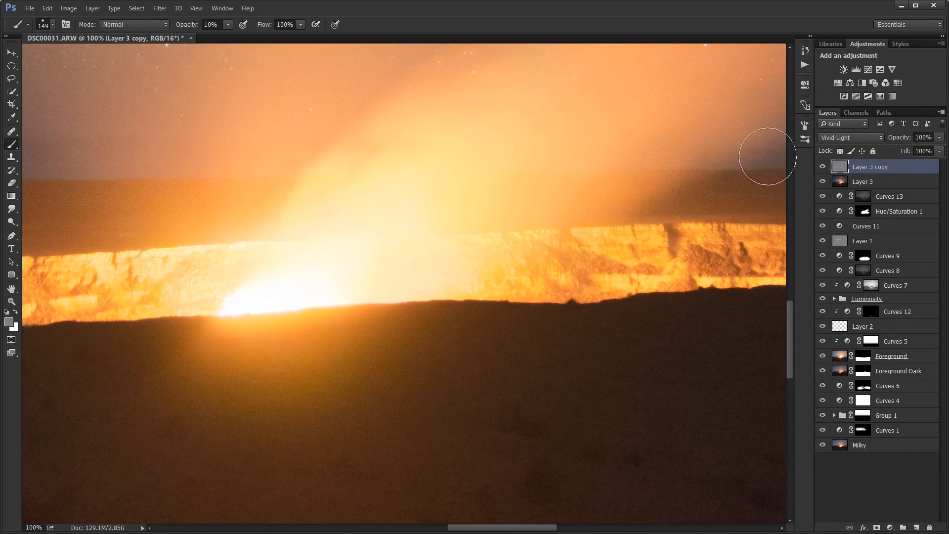
left_click(822, 170)
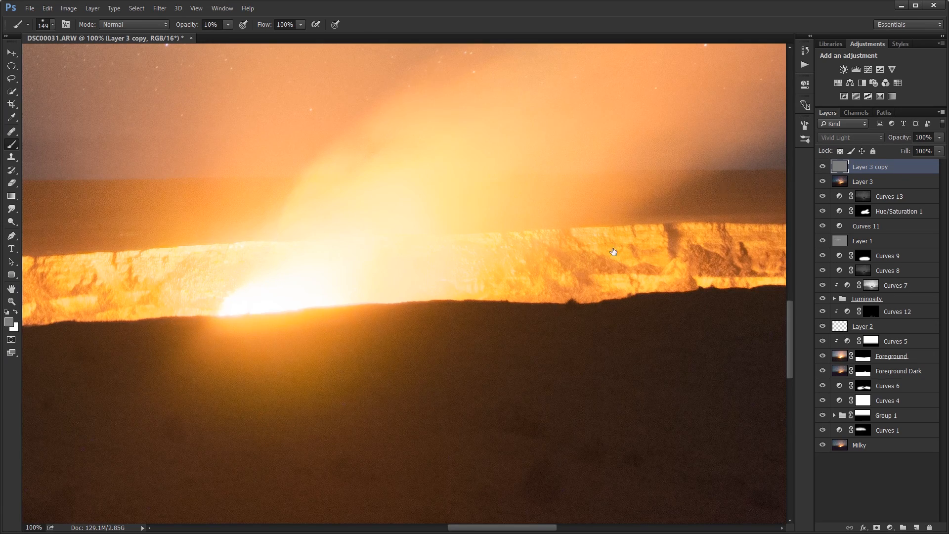
left_click_drag(613, 252, 281, 366)
left_click_drag(606, 138, 482, 194)
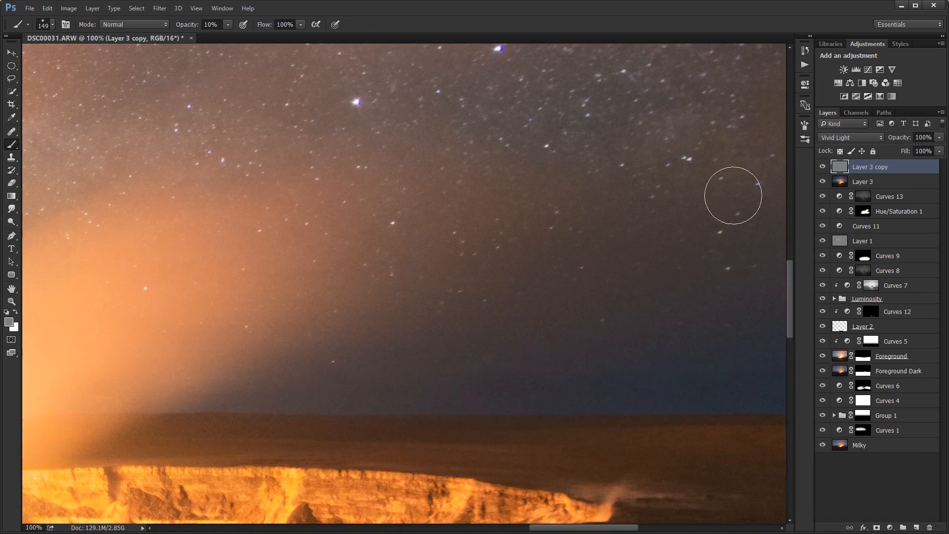
left_click(822, 169)
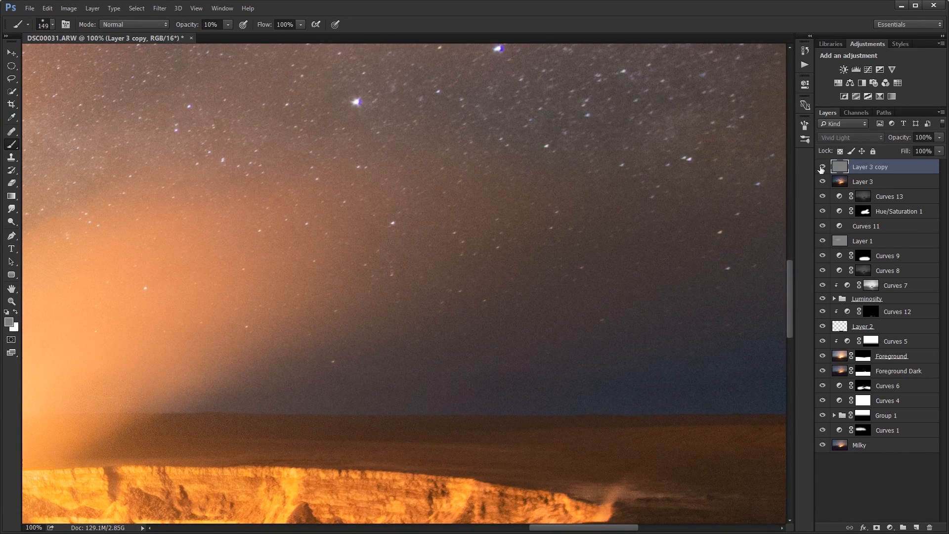
left_click(822, 168)
Step: Set the opacity of Layer 3 copy to 40% and compare the image with the layer hidden and shown
key("v")
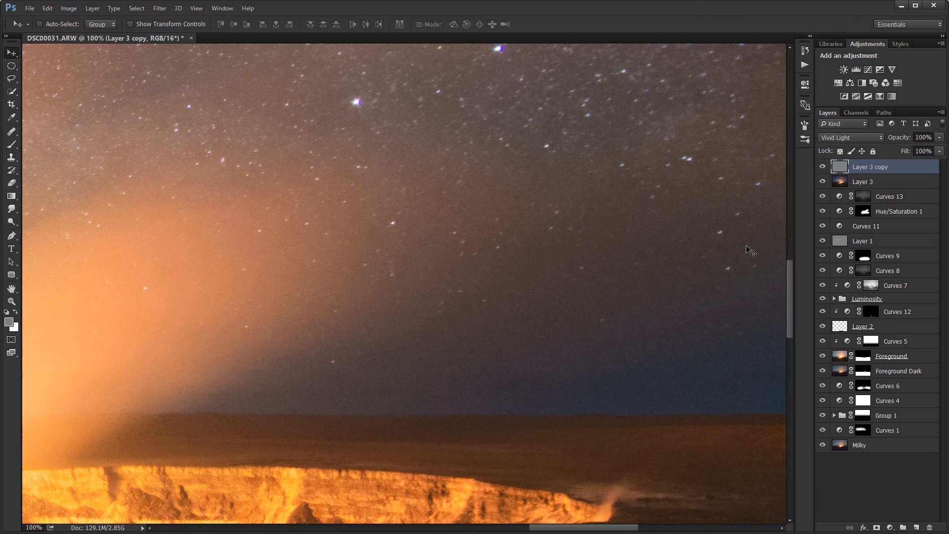
key("4")
left_click(822, 168)
left_click(823, 169)
left_click(824, 169)
left_click(823, 169)
left_click(823, 169)
left_click(823, 169)
Step: Check the reduced sharpening over the Milky Way and on the whole image by switching the visibility of Layer 3 copy
left_click_drag(359, 278, 822, 366)
left_click_drag(358, 209, 842, 311)
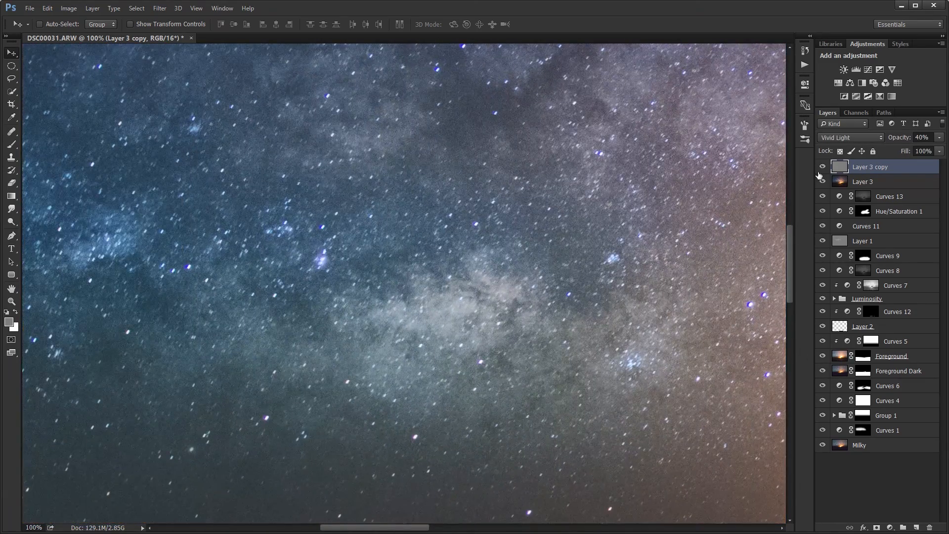
left_click(823, 169)
left_click(823, 168)
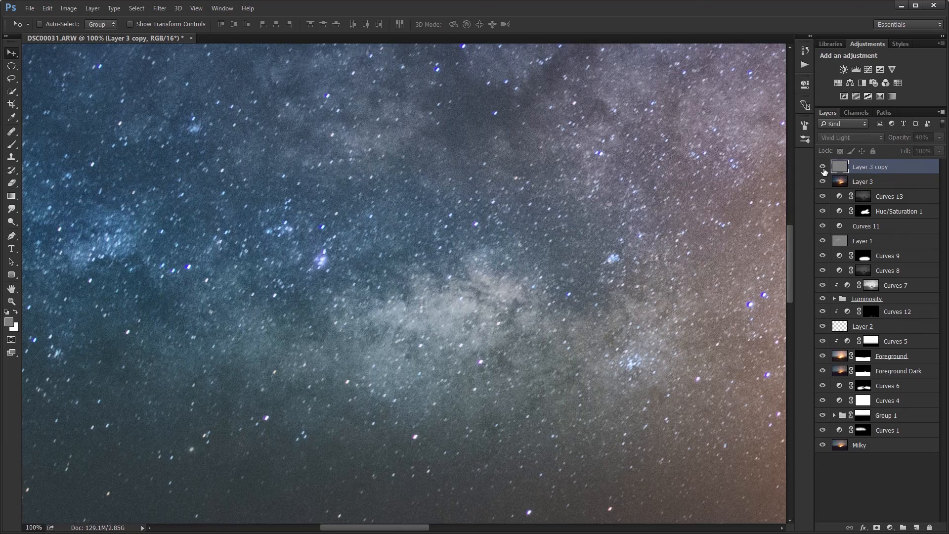
left_click_drag(422, 221, 786, 446)
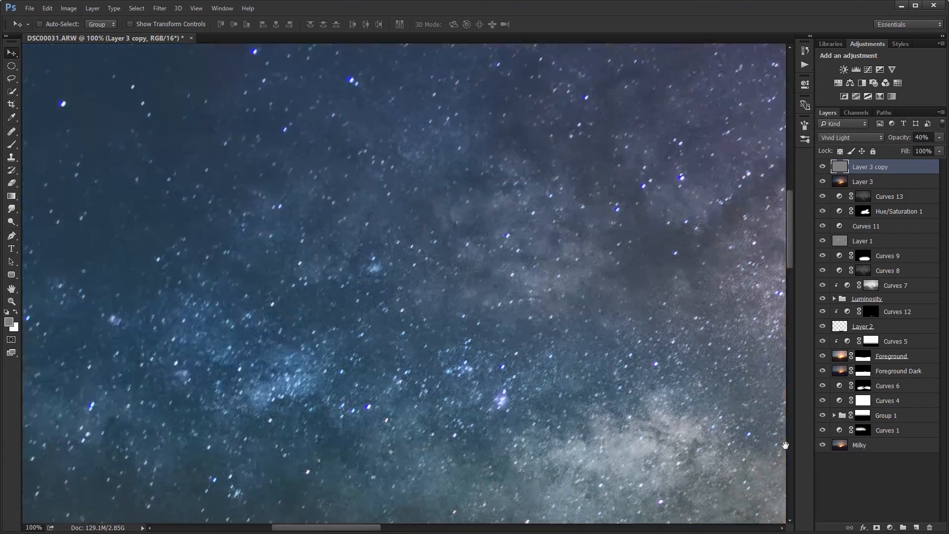
key("ctrl+alt+z")
key("ctrl+alt+z")
key("ctrl+0")
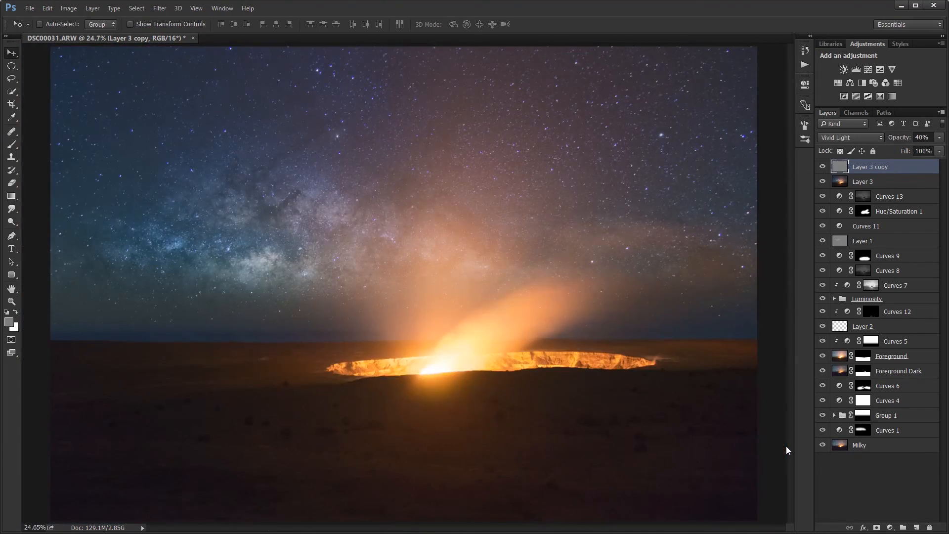
left_click(823, 168)
left_click(823, 168)
left_click(823, 168)
left_click(822, 169)
left_click(823, 168)
Step: Delete the old merged Layer 3 and stamp all visible layers into a new merged layer above Layer 3 copy
left_click(869, 178)
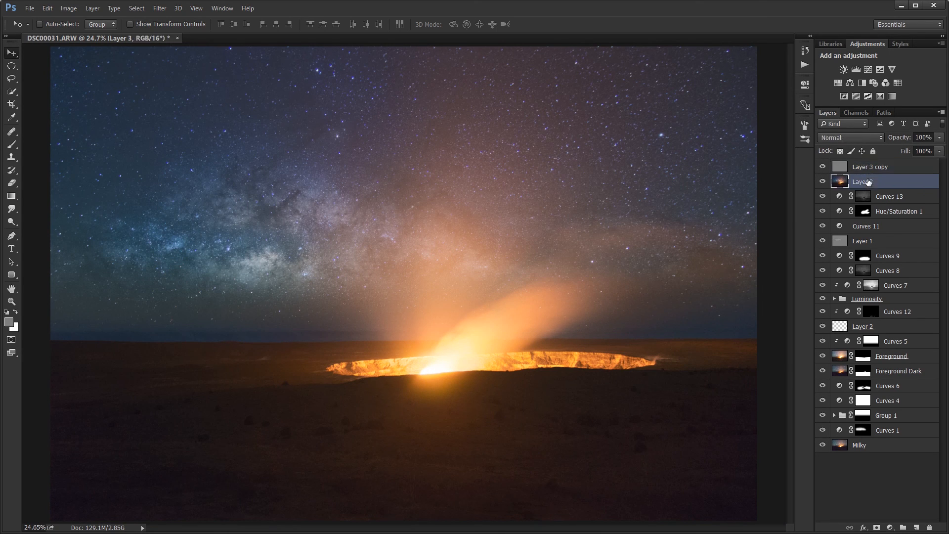
key("Delete")
left_click(863, 167)
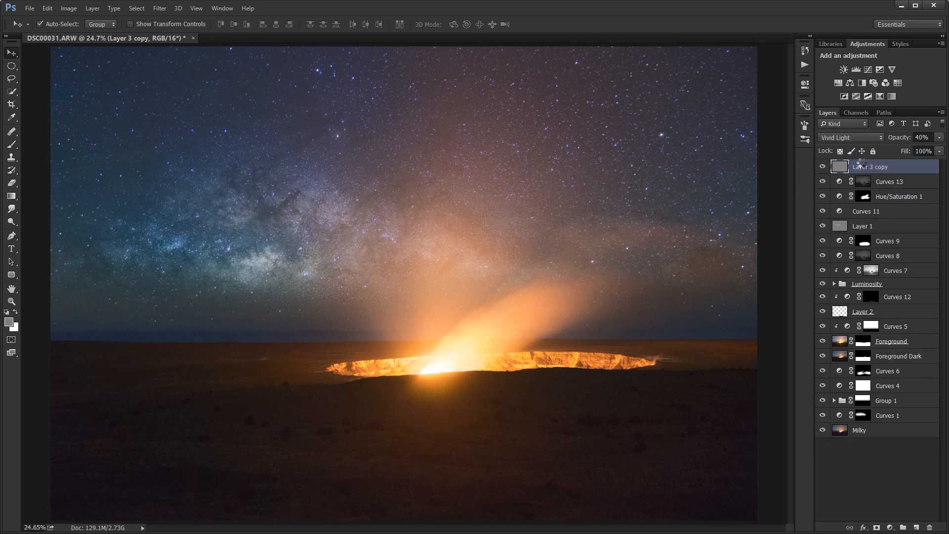
key("ctrl+alt+shift+e")
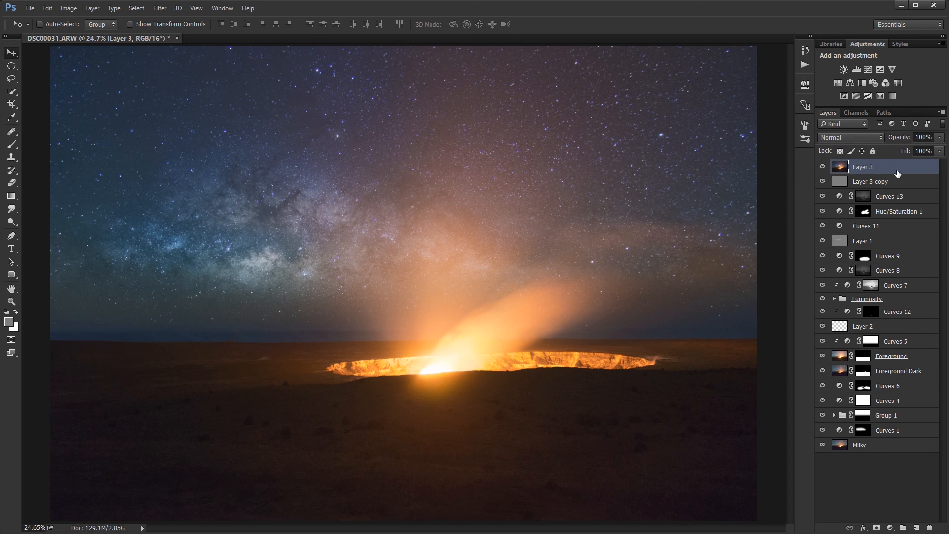
Step: Apply a Gaussian Blur with a 25.0 pixel radius to the new merged layer at the top
left_click(160, 8)
mouse_move(272, 117)
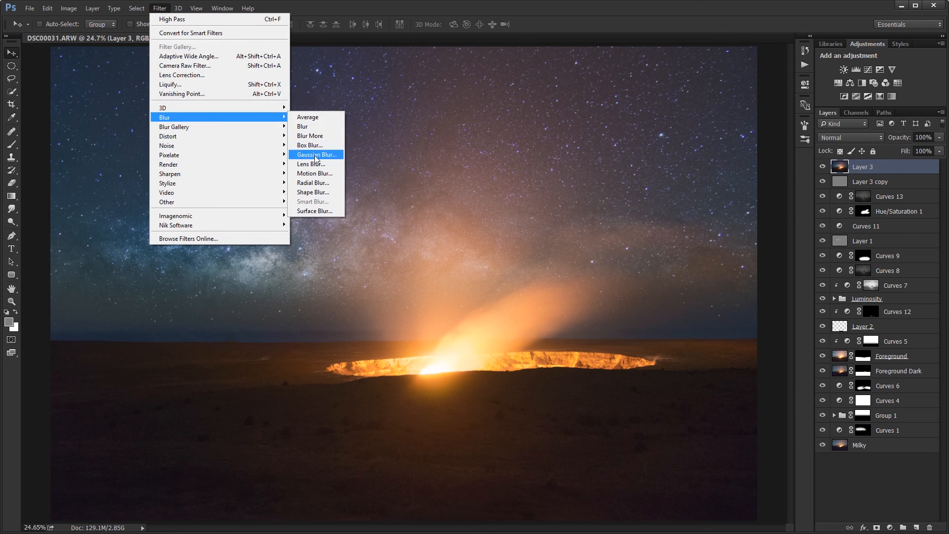
left_click(315, 155)
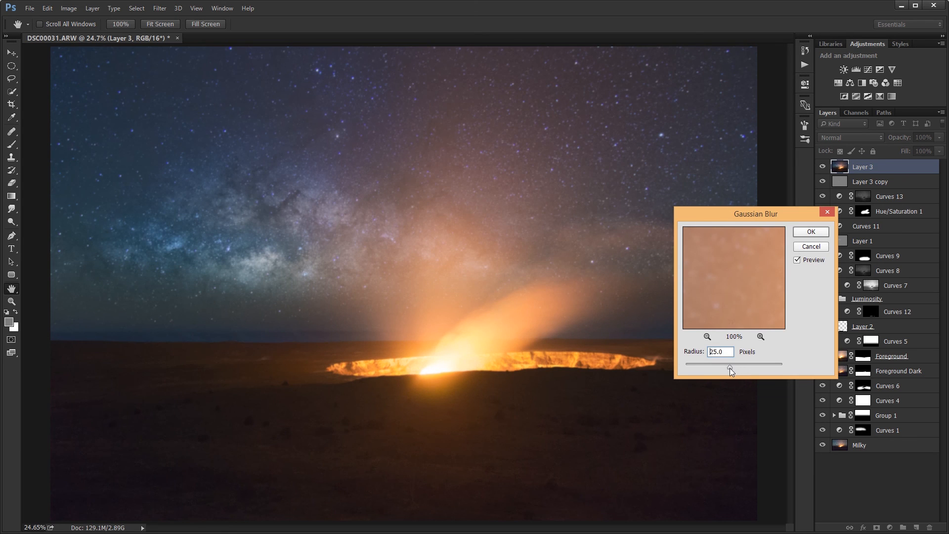
left_click(805, 233)
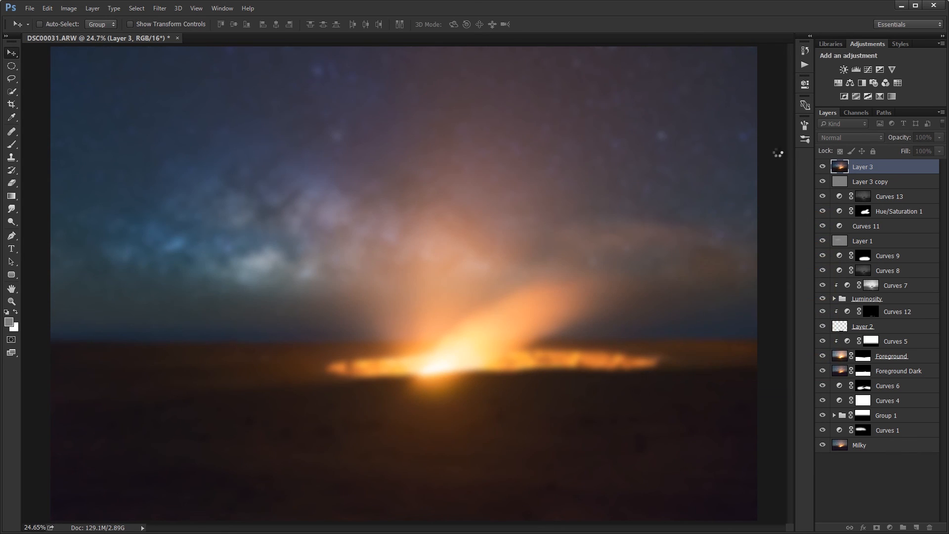
Step: Add a Curves adjustment with a contrast-boosting S-curve above the blurred Layer 3 and clip it to that layer
left_click(865, 70)
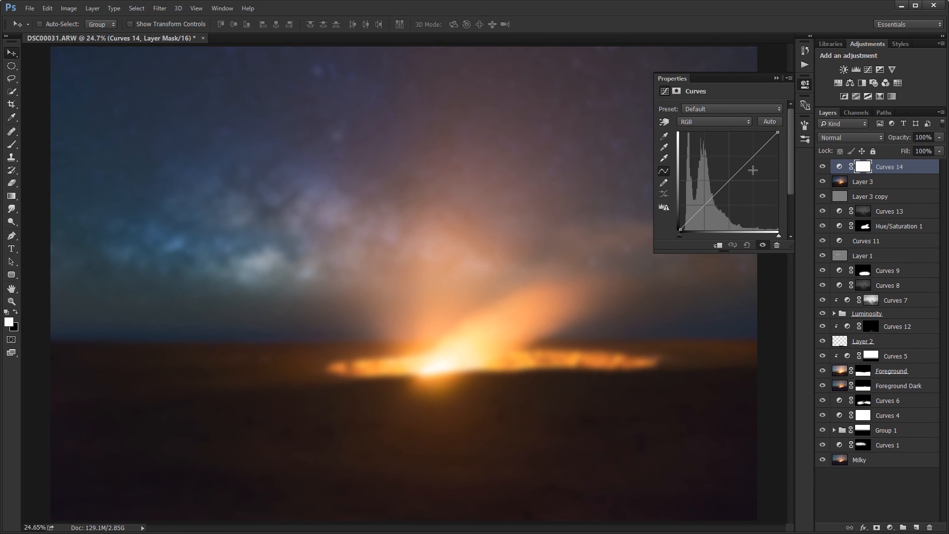
left_click_drag(740, 169, 736, 157)
left_click_drag(699, 205, 697, 211)
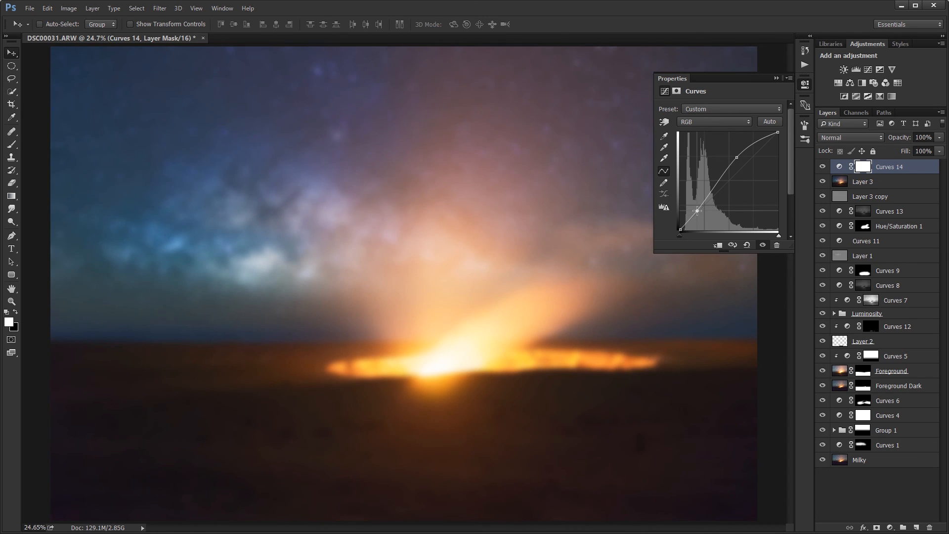
left_click(902, 172, "alt")
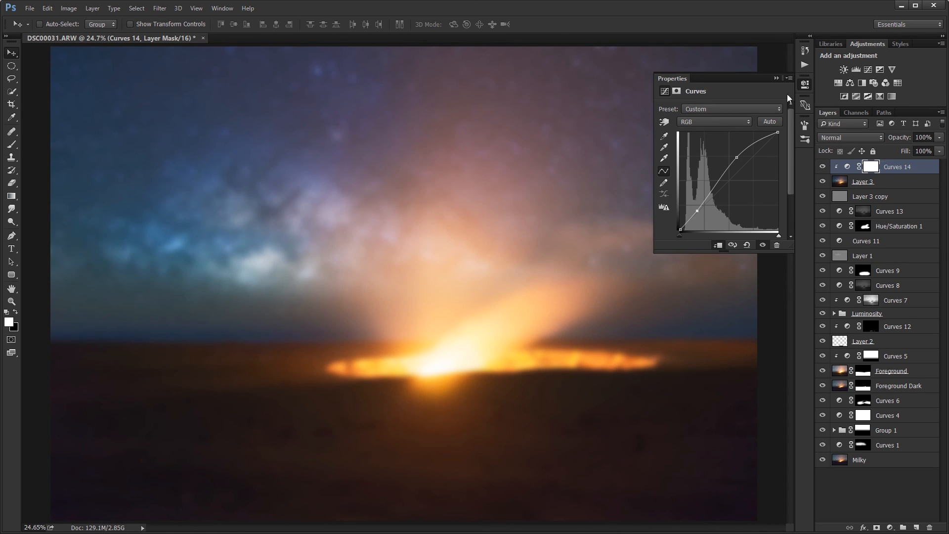
left_click(777, 78)
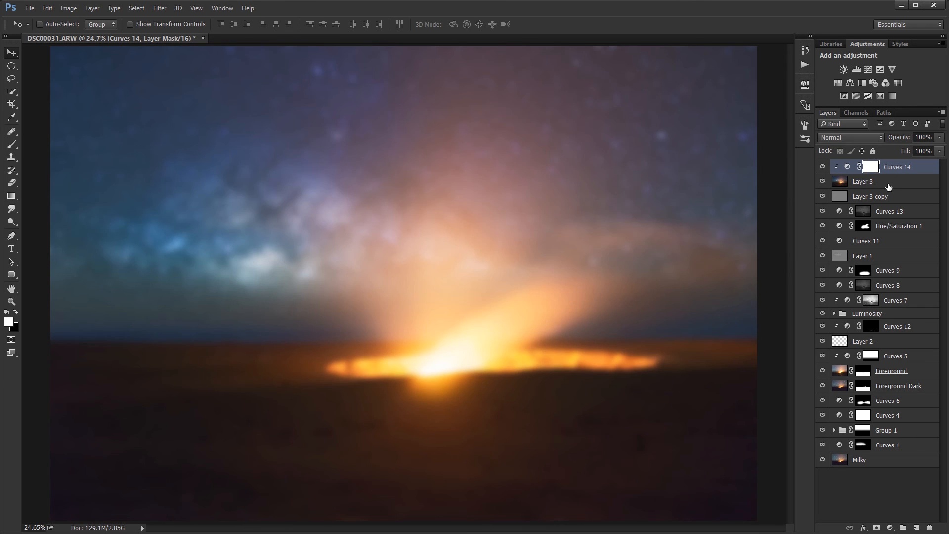
Step: Set the opacity of the blurred Layer 3 to 20% and compare the image with the layer hidden and shown
left_click(889, 187)
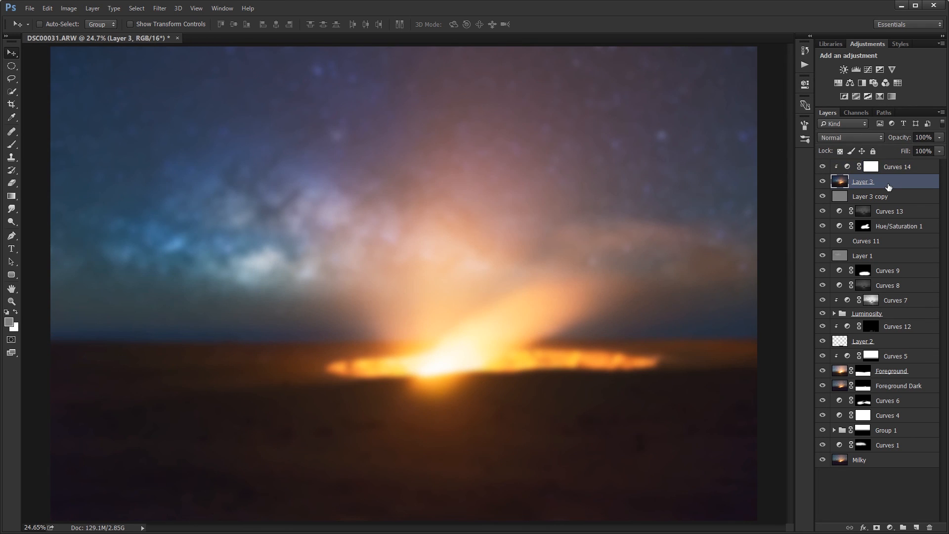
key("2")
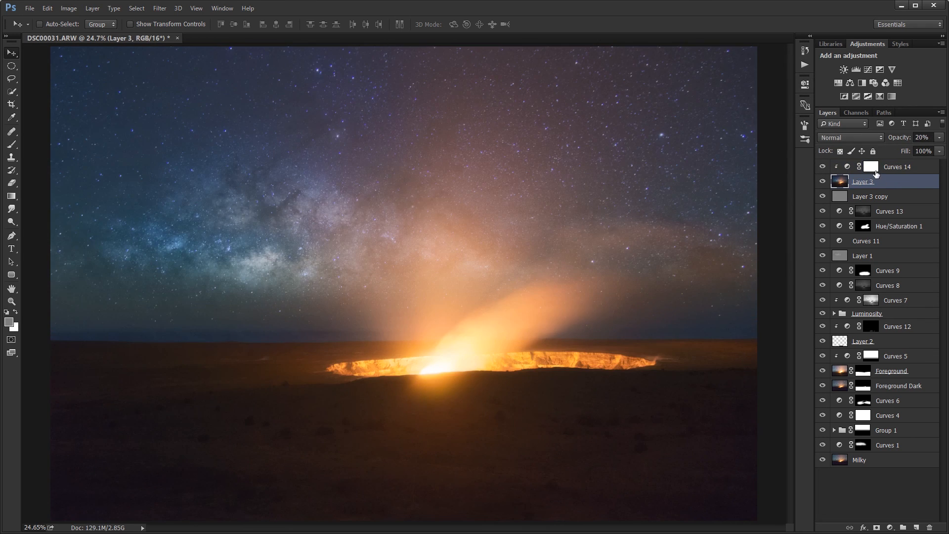
left_click(823, 181)
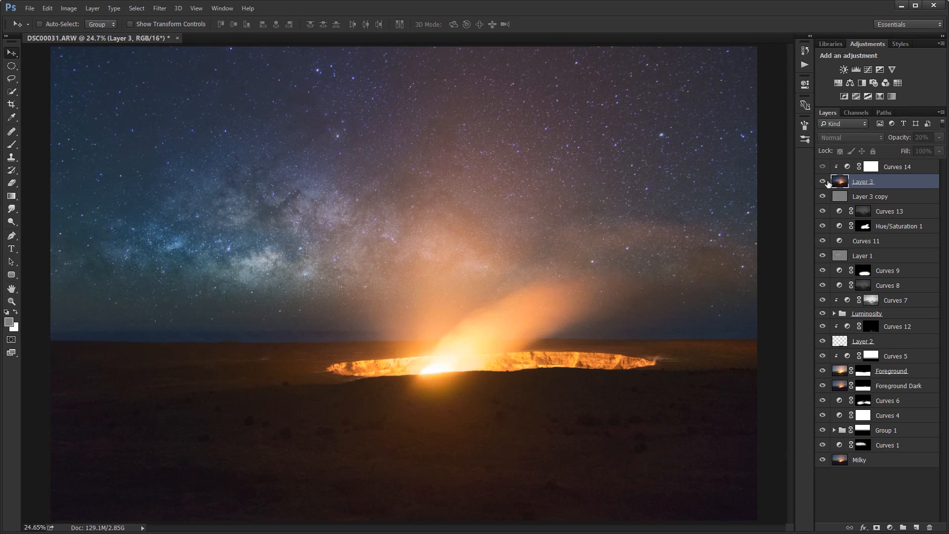
left_click(824, 181)
left_click(824, 181)
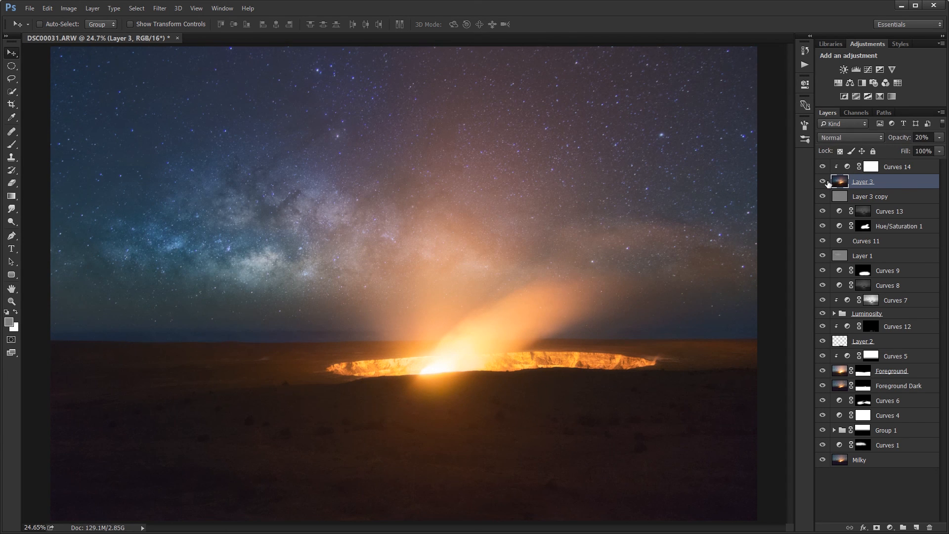
left_click(824, 181)
left_click(824, 182)
left_click(824, 182)
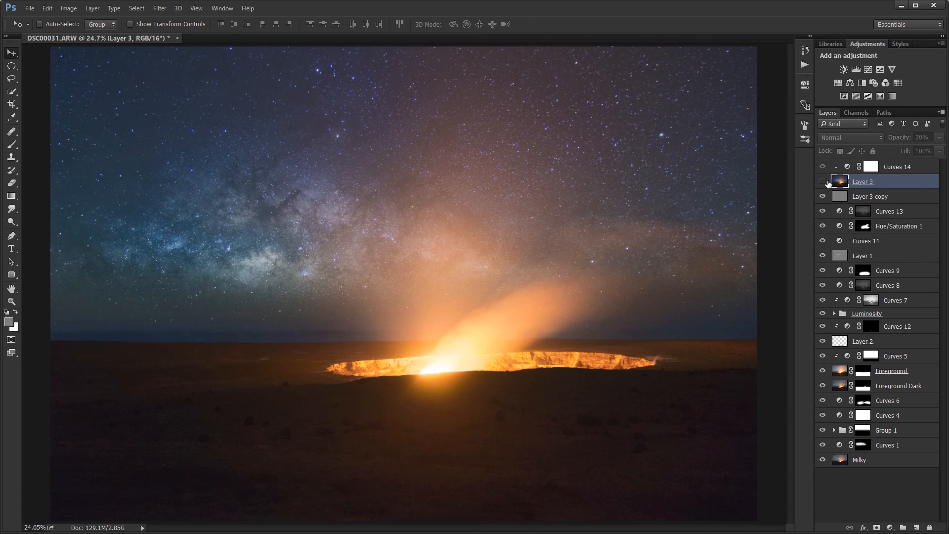
left_click(824, 181)
left_click(824, 181)
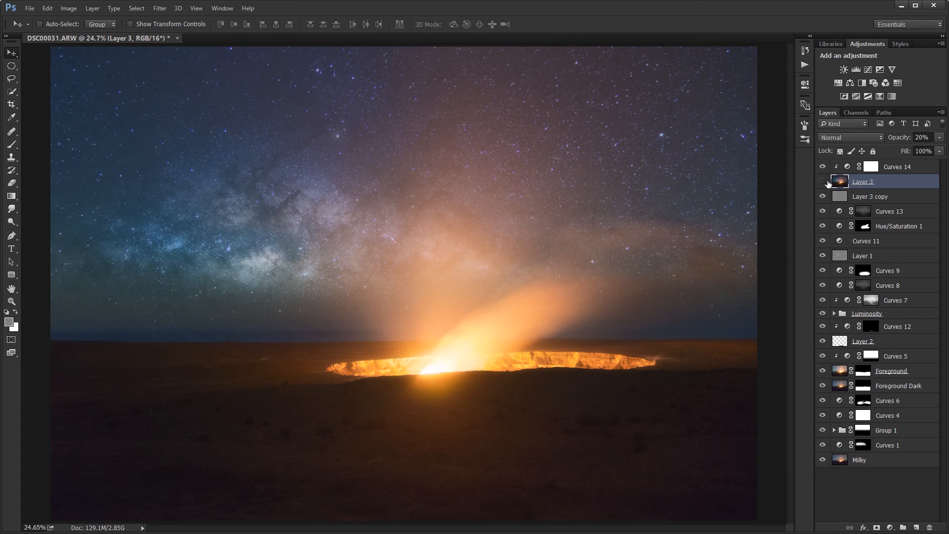
left_click(823, 181)
left_click(824, 181)
left_click(823, 181)
left_click(823, 182)
left_click(824, 181)
left_click(824, 182)
left_click(824, 181)
left_click(824, 182)
scroll(477, 170, "down", 3)
scroll(476, 170, "up", 1)
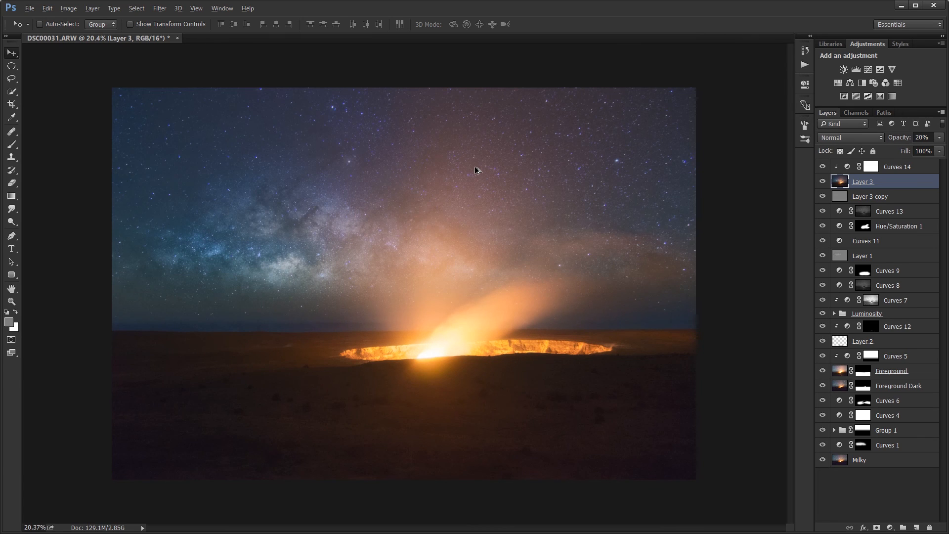
scroll(526, 445, "down", 1)
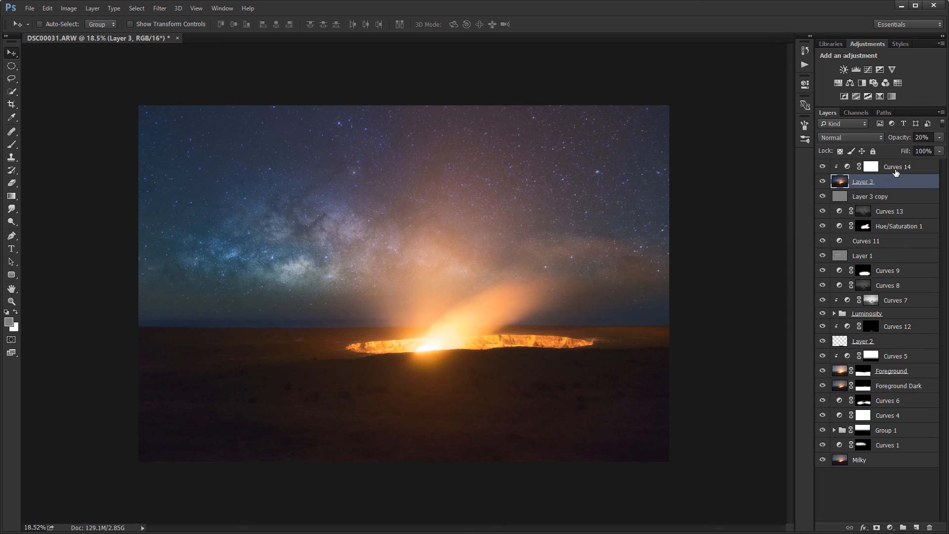
Step: Create a new Soft Light layer above Curves 14, filled with the neutral 50% gray
left_click(896, 171)
left_click(916, 528, "alt")
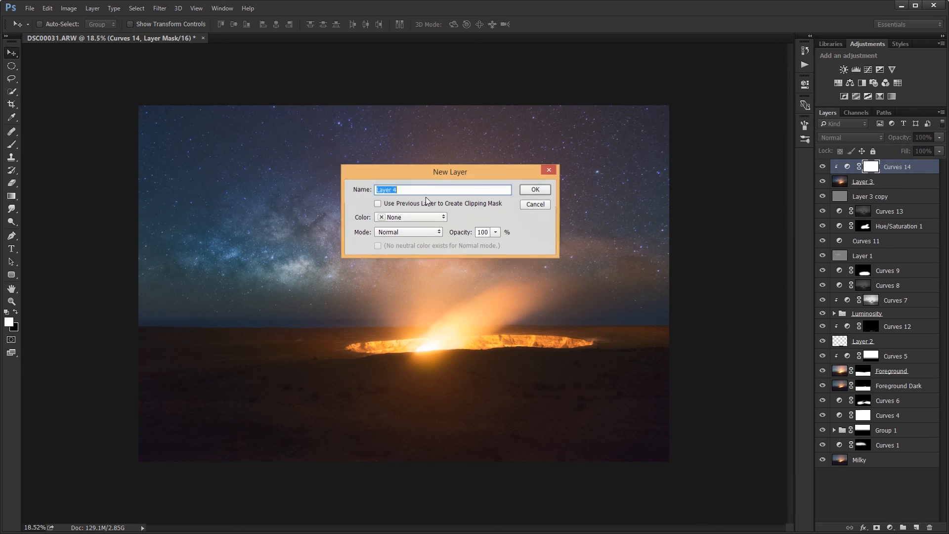
left_click(409, 233)
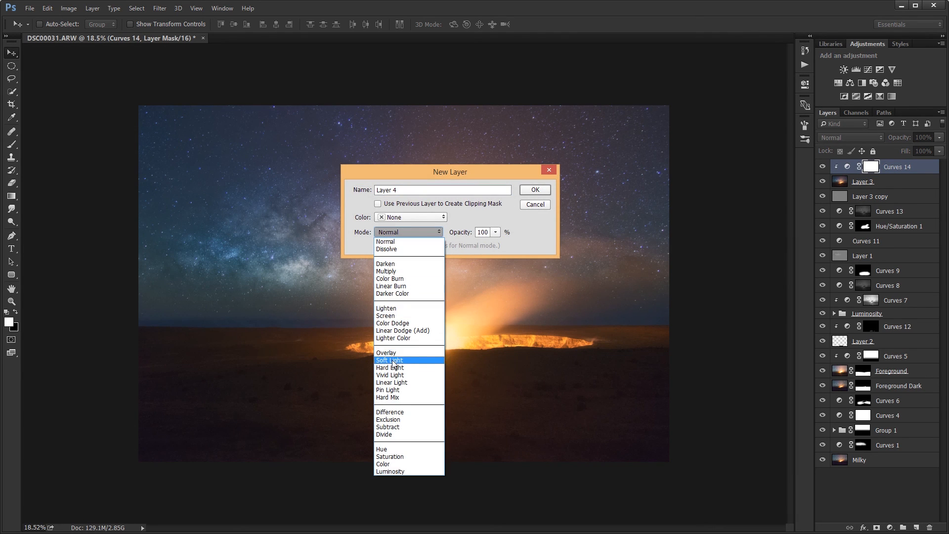
left_click(394, 360)
left_click(414, 247)
left_click(532, 192)
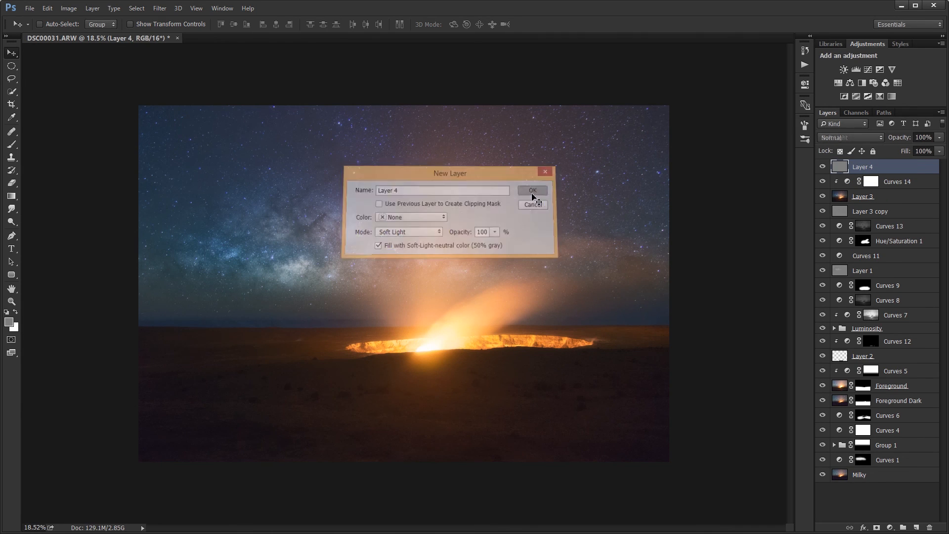
Step: Choose the Brush tool for Layer 4 and greatly enlarge its tip
key("b")
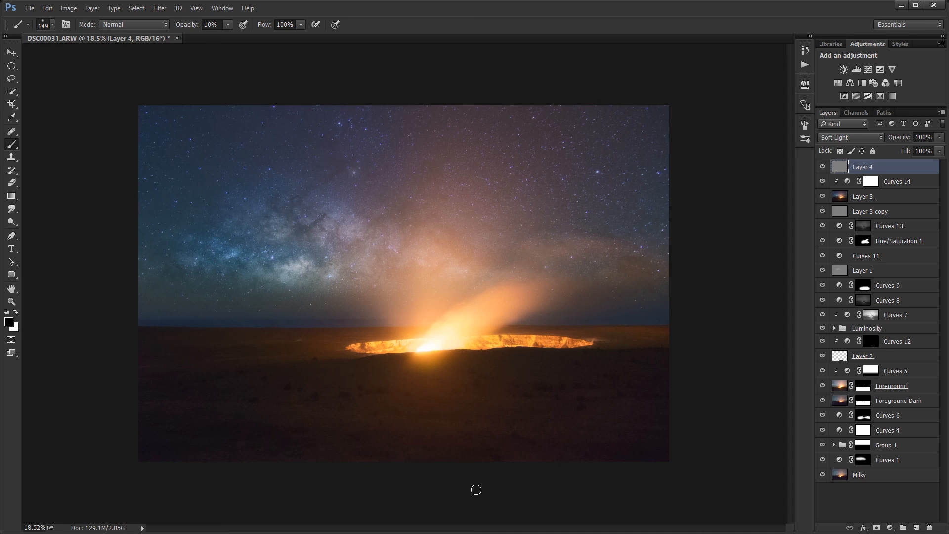
key("bracketright")
key("bracketright")
key("bracketright")
key("bracketright")
key("bracketright")
key("bracketright")
key("bracketright")
key("bracketright")
key("bracketright")
key("bracketright")
key("bracketright")
key("bracketleft")
key("bracketright")
Step: Compare the image with Layer 4 hidden and shown, and set the layer's opacity to 70%
left_click(818, 170)
left_click(818, 170)
left_click(818, 171)
left_click(818, 170)
left_click(819, 170)
left_click(818, 170)
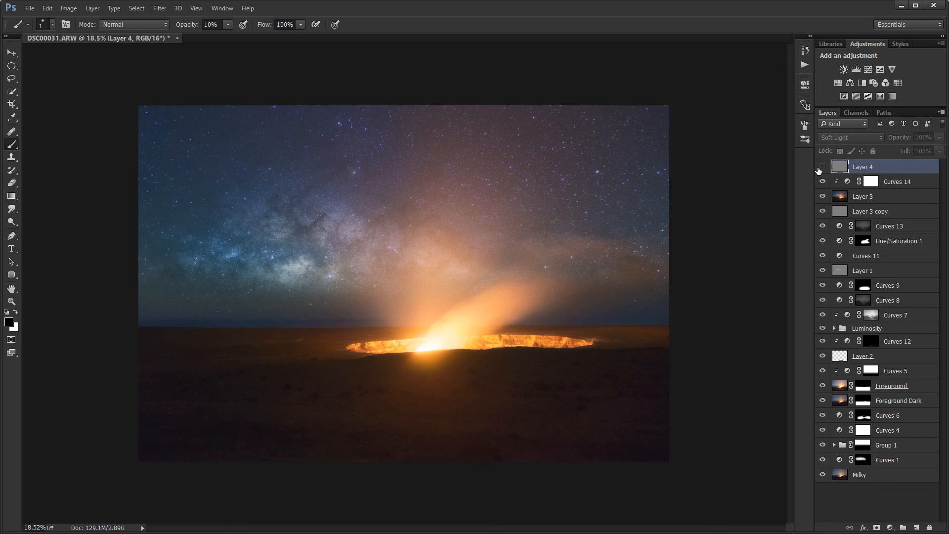
left_click(818, 170)
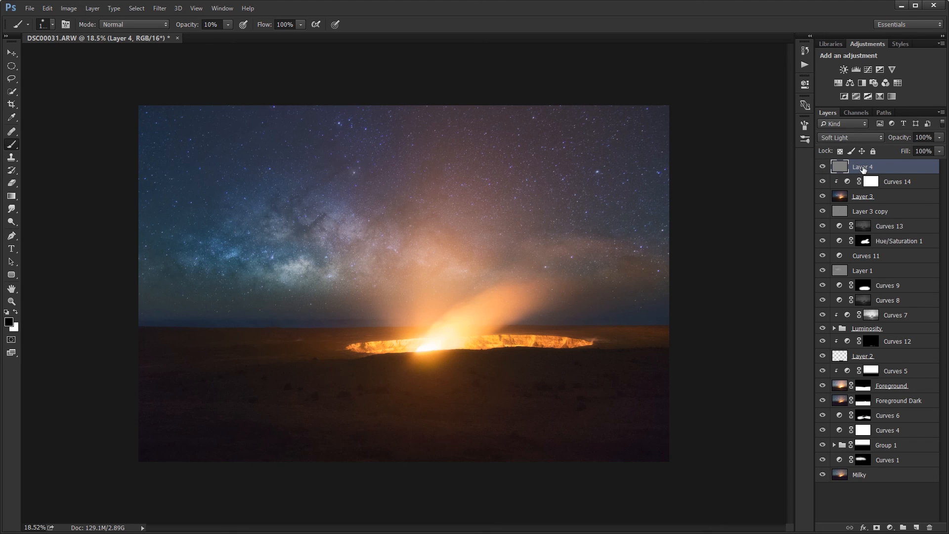
key("v")
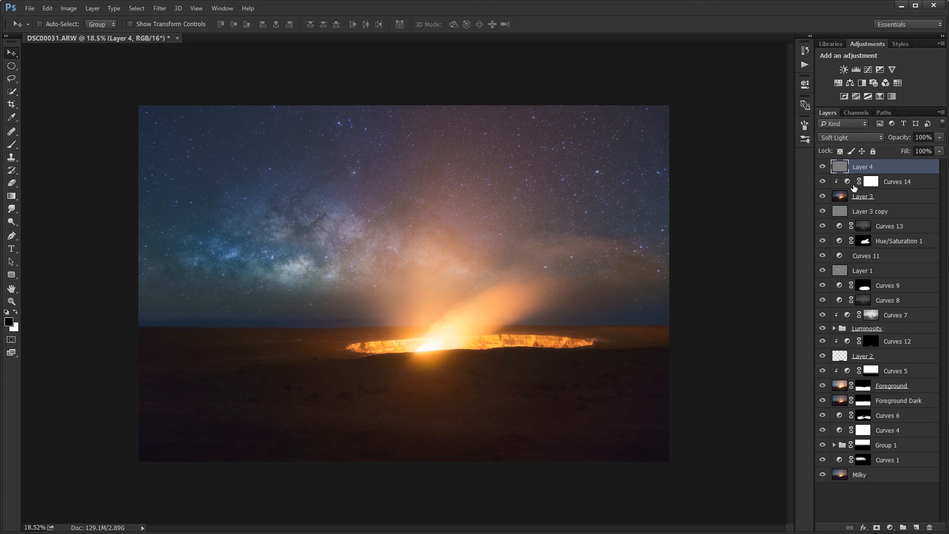
key("7")
Step: Add a Curves adjustment above Layer 4 and lower the midtones of the RGB curve to darken the image
left_click(866, 70)
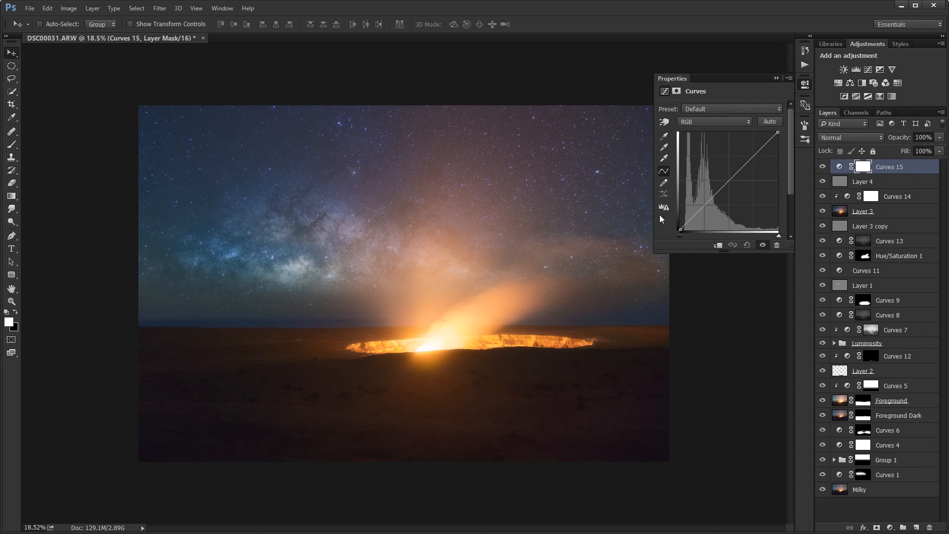
mouse_move(720, 190)
left_mouse_down()
mouse_move(723, 204)
mouse_move(724, 191)
left_mouse_up()
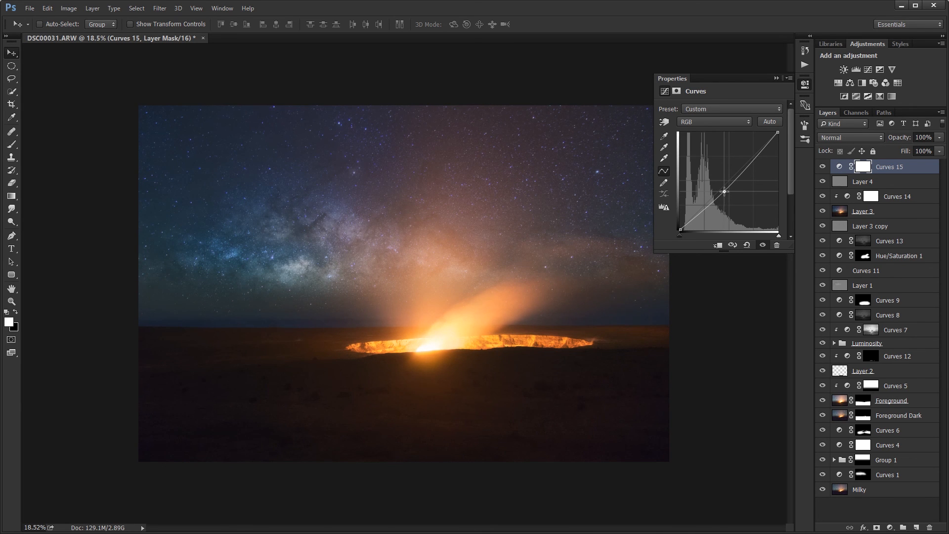
left_click(776, 78)
Step: Select a full-width rectangular band across the middle of the image, fill it with black on the Curves 15 mask, and deselect
right_click(12, 66)
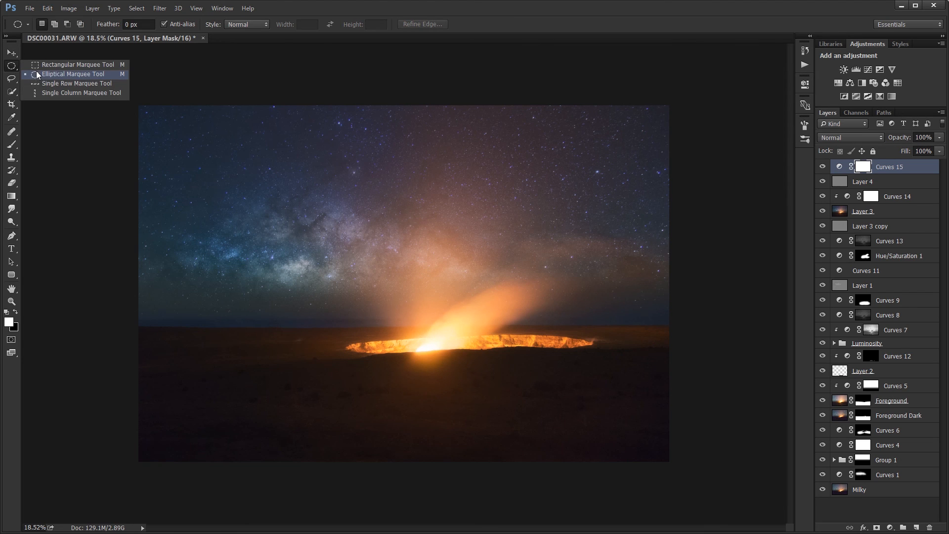
left_click(52, 68)
left_click_drag(108, 158, 730, 403)
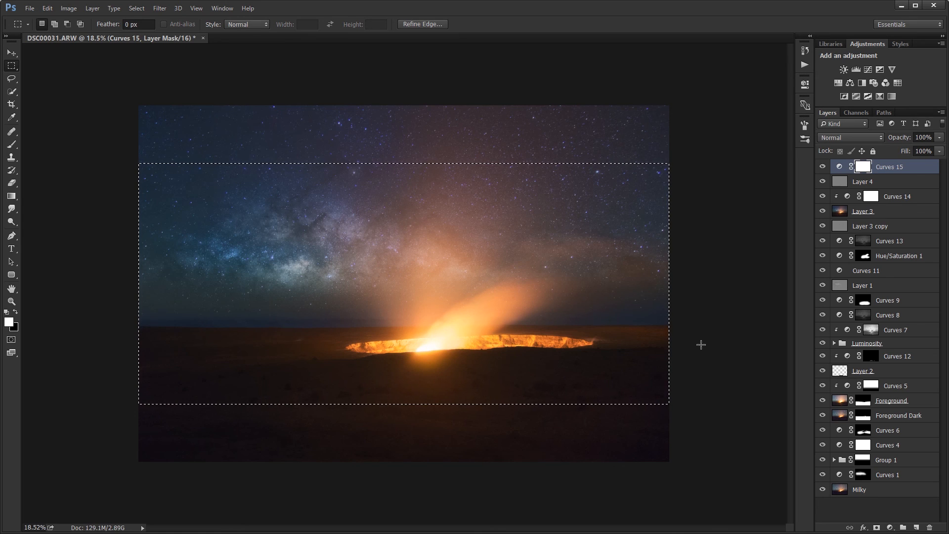
key("alt")
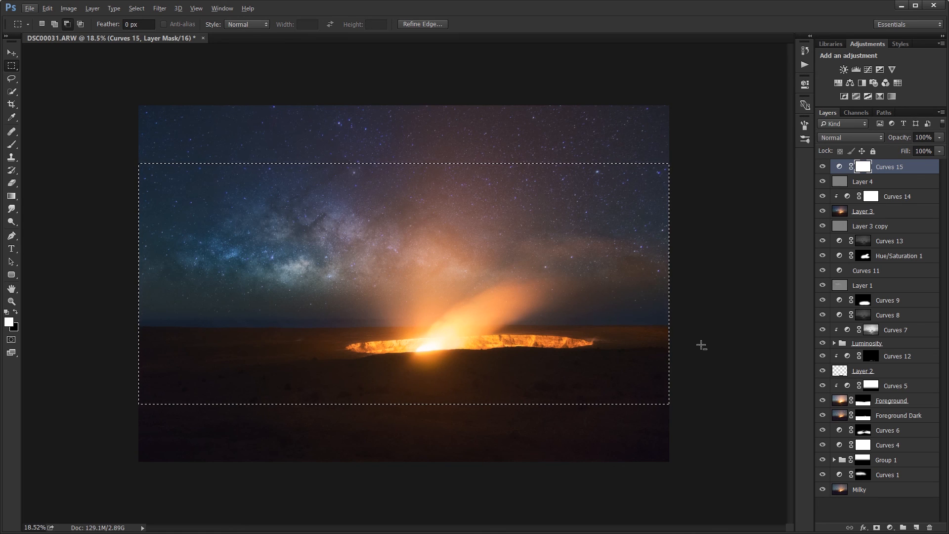
key("x")
key("alt+BackSpace")
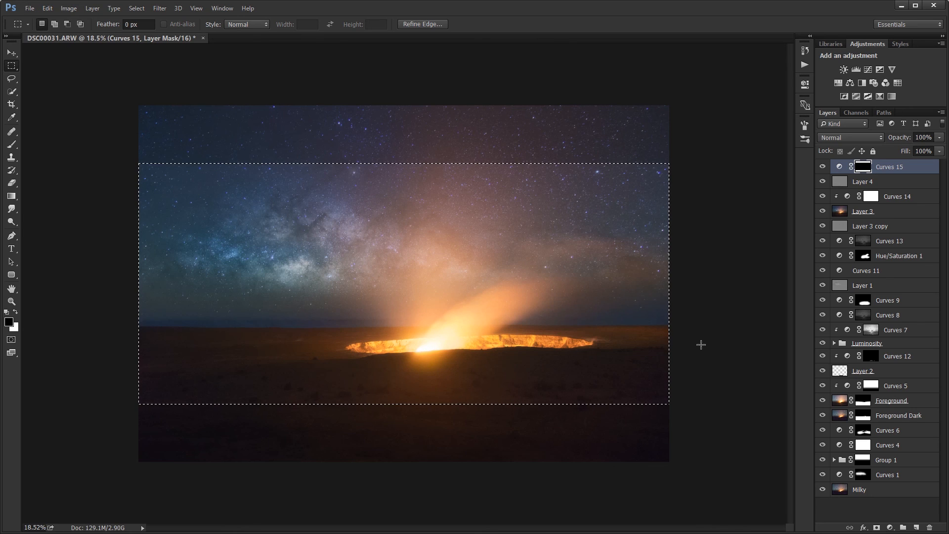
key("ctrl+d")
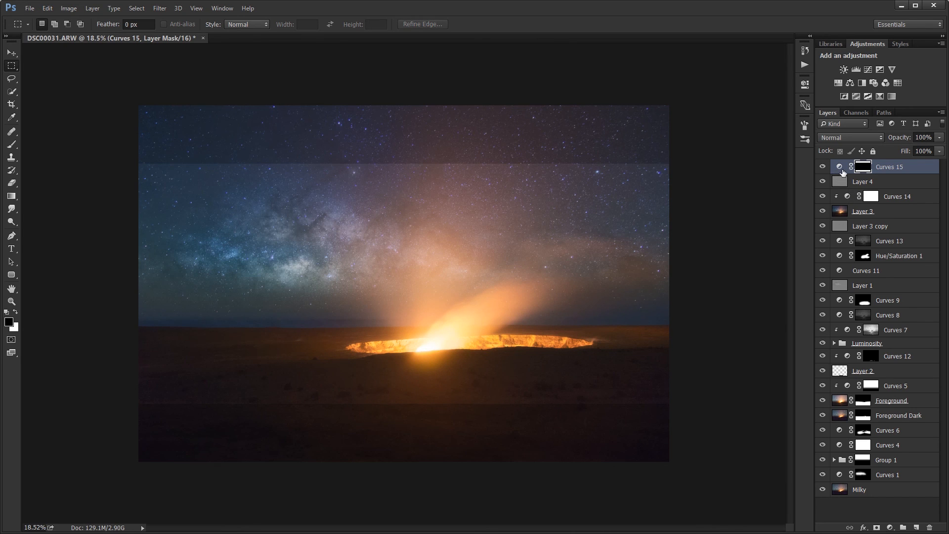
Step: Feather the Curves 15 layer mask strongly to blend the edges of the darkened bands, checking the effect with the layer hidden
left_click(805, 84)
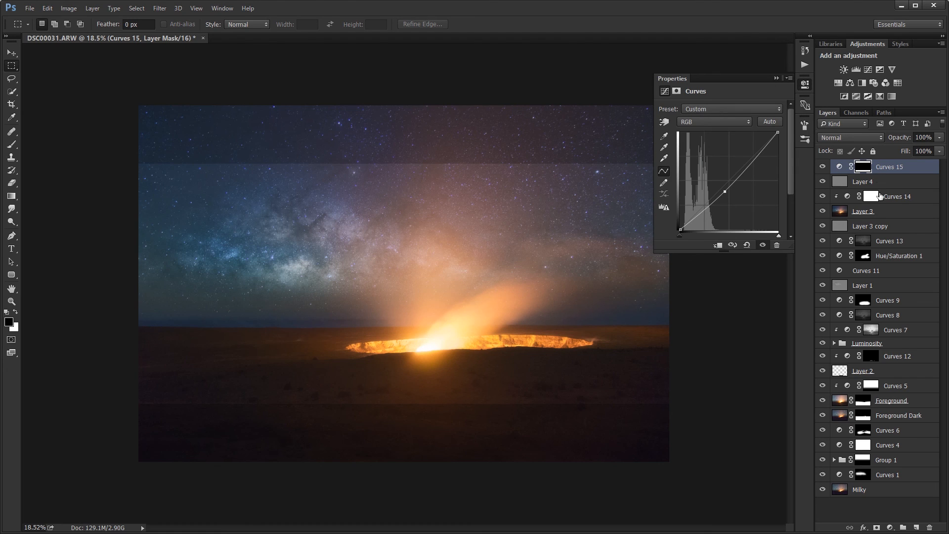
left_click(868, 166)
left_click_drag(712, 179, 761, 176)
left_click(821, 168)
left_click(821, 168)
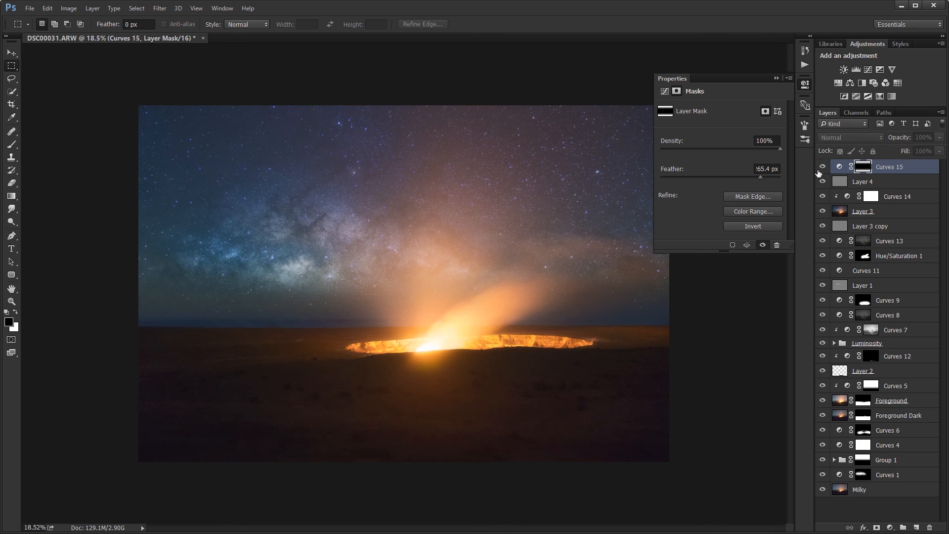
left_click(821, 168)
left_click(820, 167)
left_click_drag(761, 176, 772, 177)
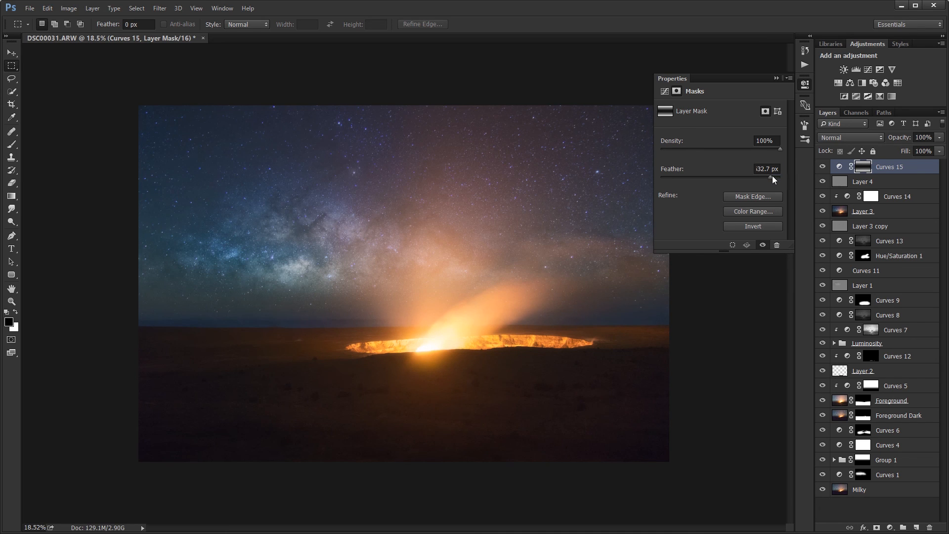
Step: Compare the image without and with Curves 15, and increase its mask feather slightly
left_click(823, 167)
left_click(822, 167)
left_click(822, 167)
left_click(823, 167)
left_click(822, 167)
left_click(822, 167)
left_click_drag(774, 176, 775, 176)
Step: Check the softened edge darkening by switching the visibility of Curves 15 repeatedly
left_click(823, 167)
left_click(824, 167)
left_click(823, 167)
left_click(824, 167)
left_click(823, 167)
left_click(823, 167)
left_click(824, 167)
left_click(824, 167)
left_click(823, 167)
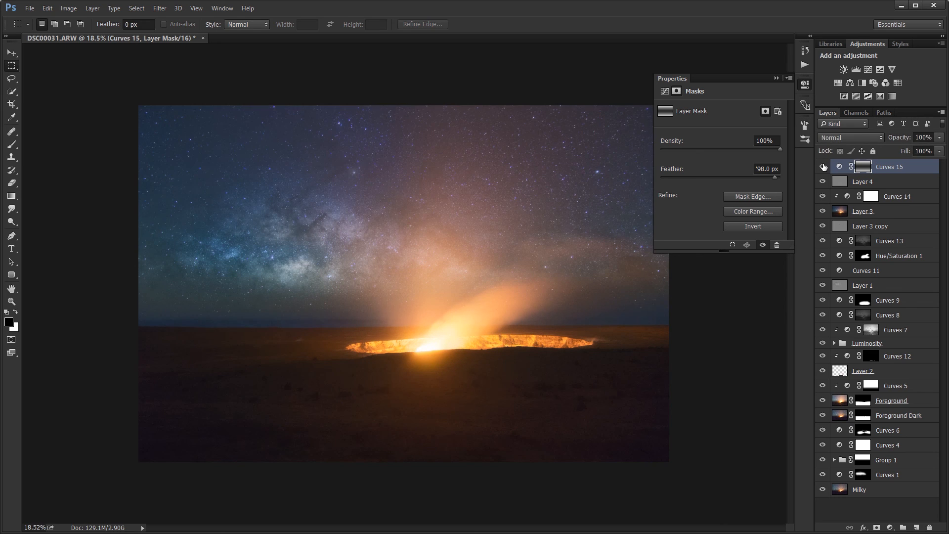
left_click(823, 167)
left_click(823, 167)
left_click(776, 78)
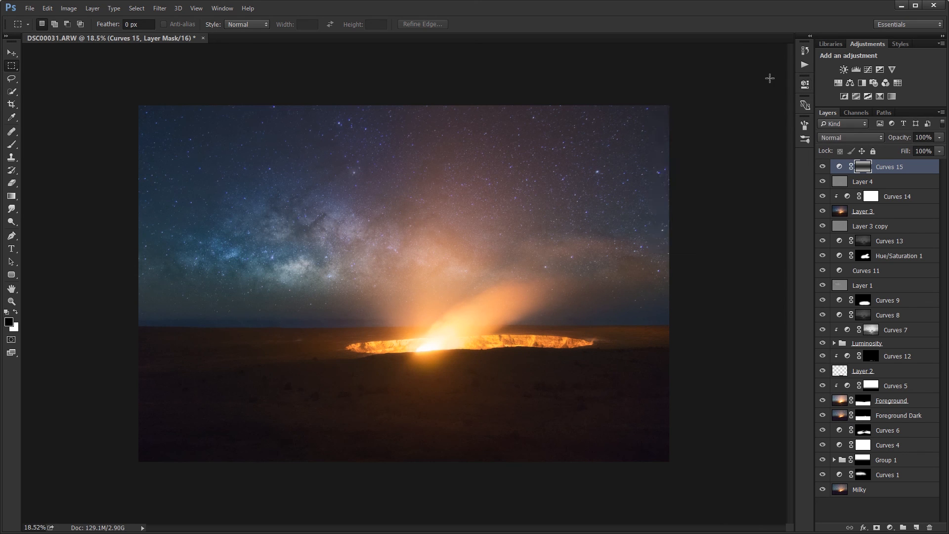
Step: Review the finished composite as a whole at different zoom levels, keeping Curves 15 as the active layer
scroll(648, 153, "down", 3)
scroll(575, 190, "up", 3)
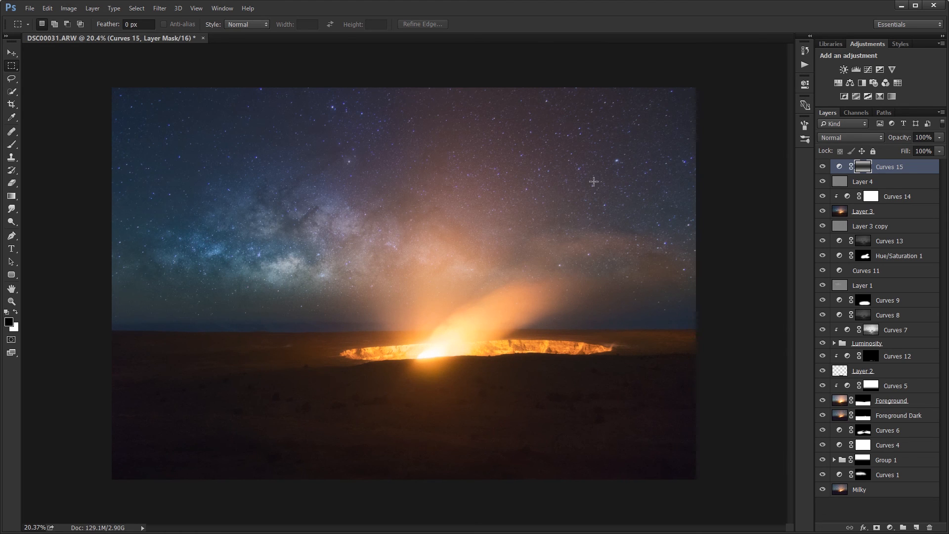
left_click(861, 514)
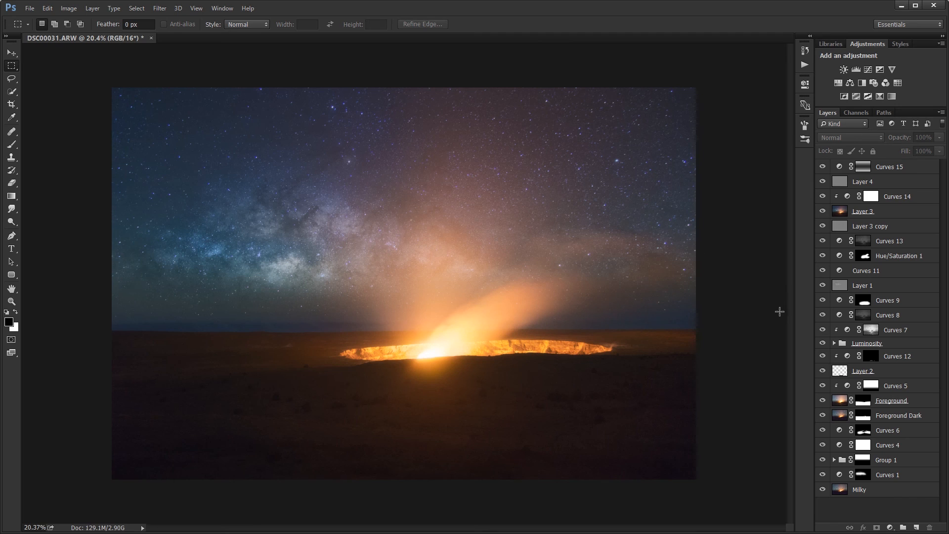
left_click(875, 276)
left_click(889, 171)
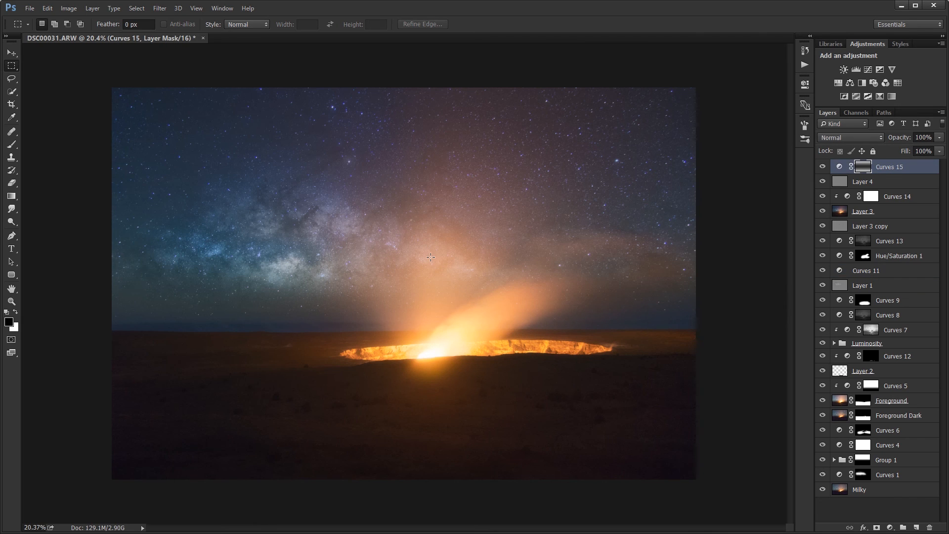
left_click(17, 54)
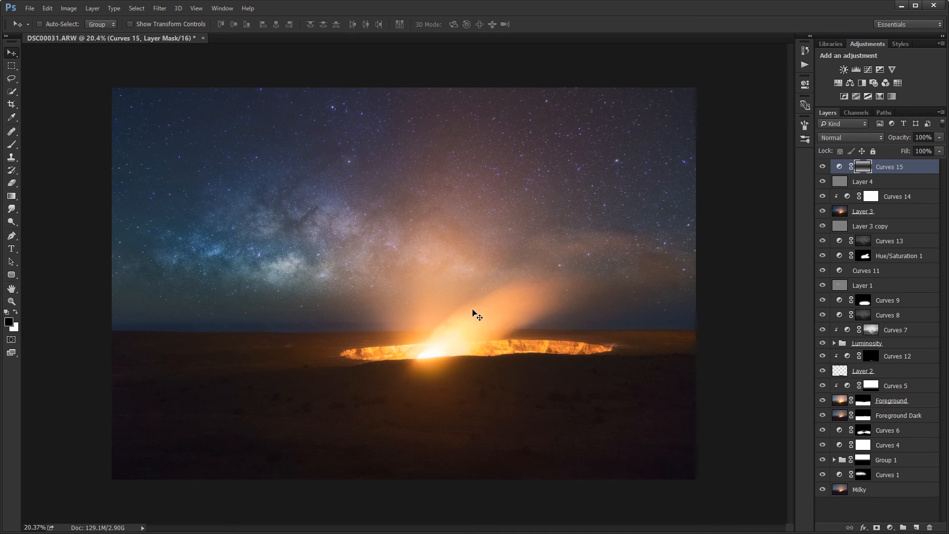
scroll(483, 303, "up", 1)
scroll(483, 303, "down", 1)
scroll(490, 299, "up", 1)
scroll(519, 295, "down", 1)
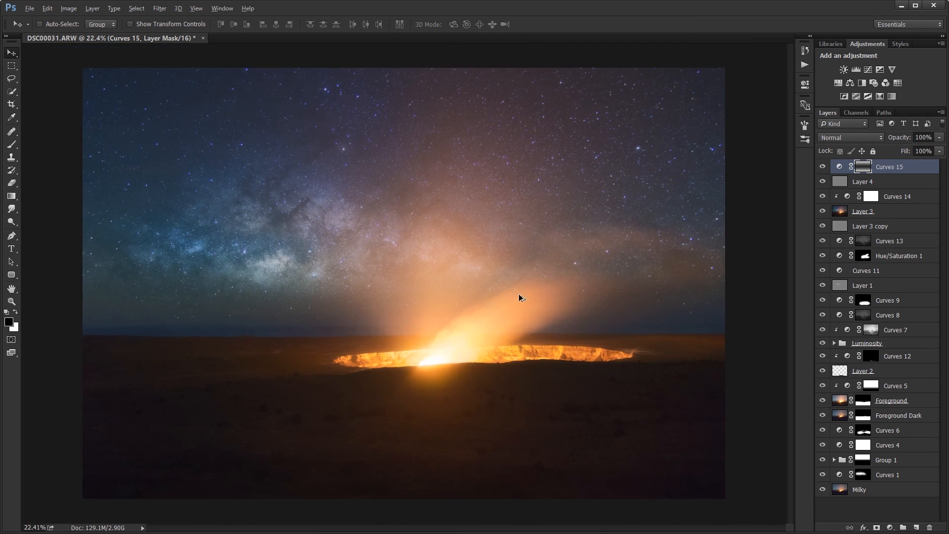
left_click(866, 503)
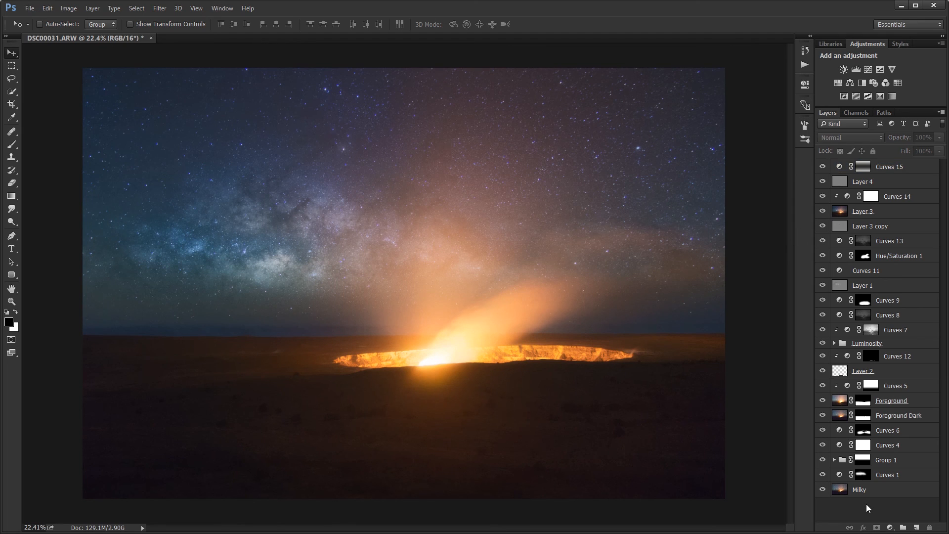
left_click(896, 167)
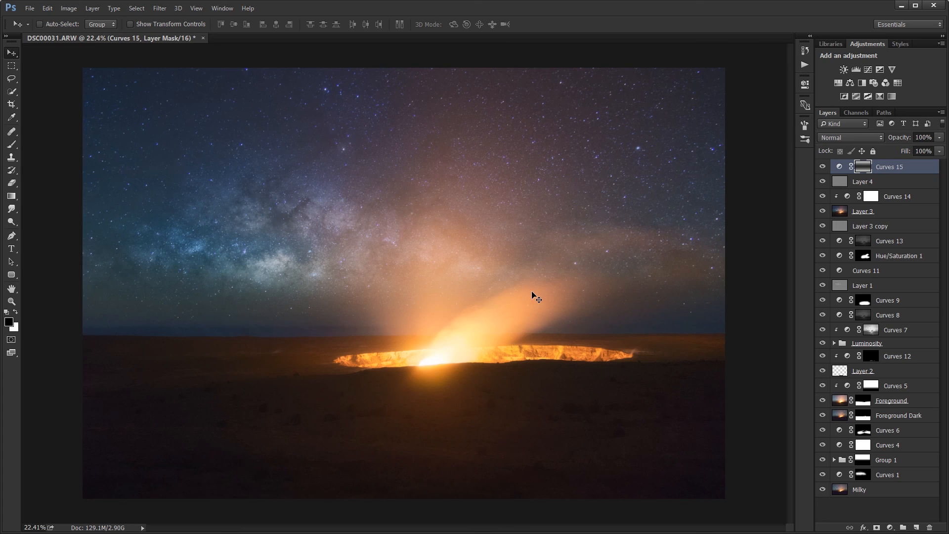